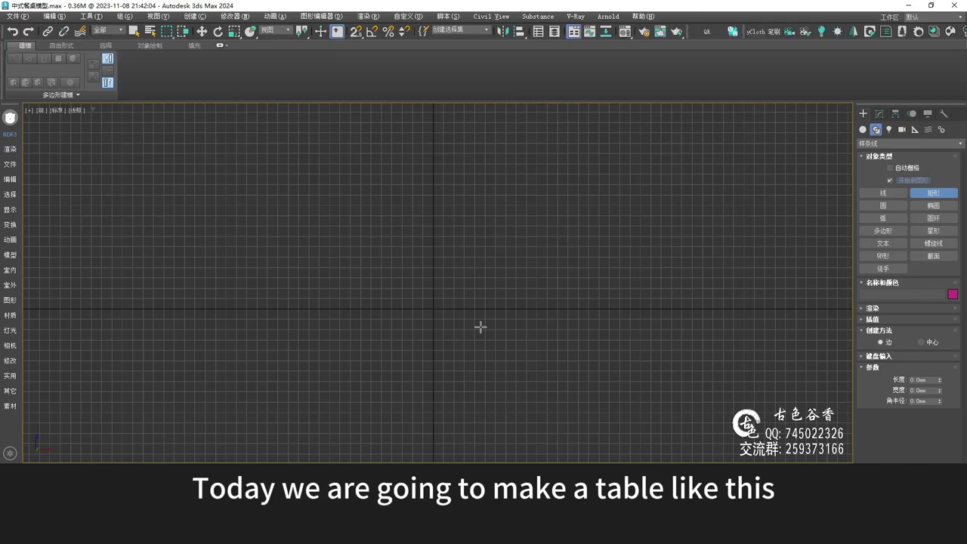
# Create a box about 242 mm long, 325 mm wide and 189 mm high, centred near the grid origin.
pyautogui.click(863, 129)
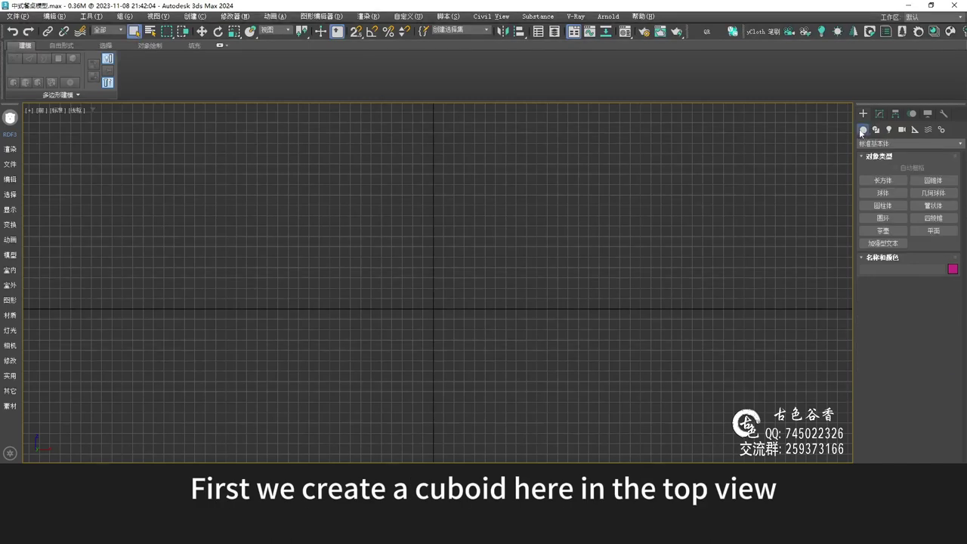
pyautogui.click(892, 183)
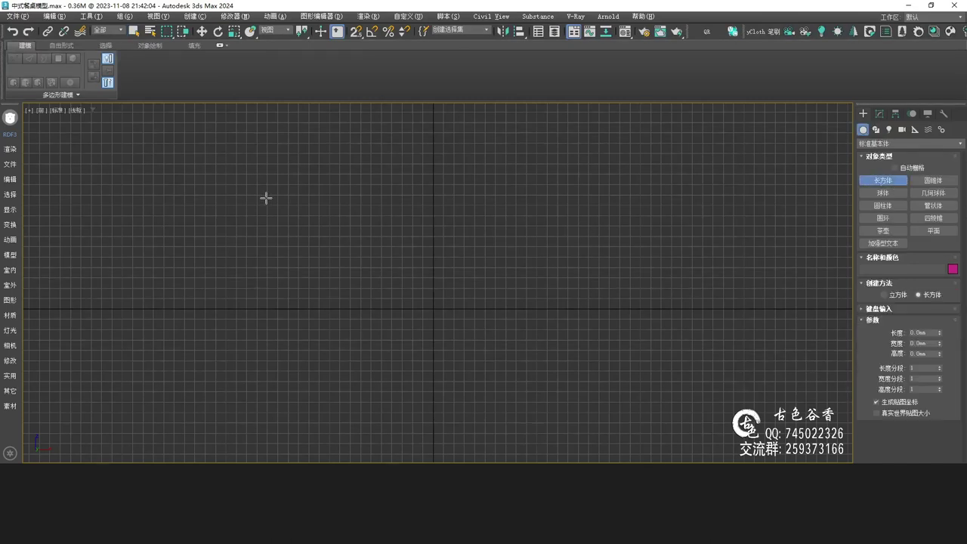
pyautogui.moveTo(287, 169); pyautogui.dragTo(623, 420)
pyautogui.click(659, 243)
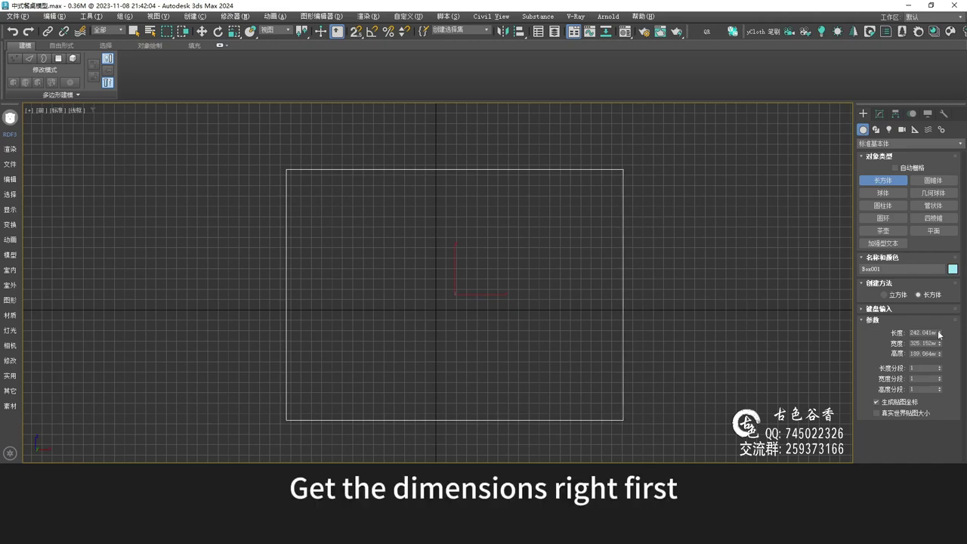
# Set the box's length to 700 mm and its width to 1400 mm.
pyautogui.moveTo(939, 334)
pyautogui.mouseDown()
pyautogui.moveTo(941, 321)
pyautogui.moveTo(941, 337)
pyautogui.mouseUp()
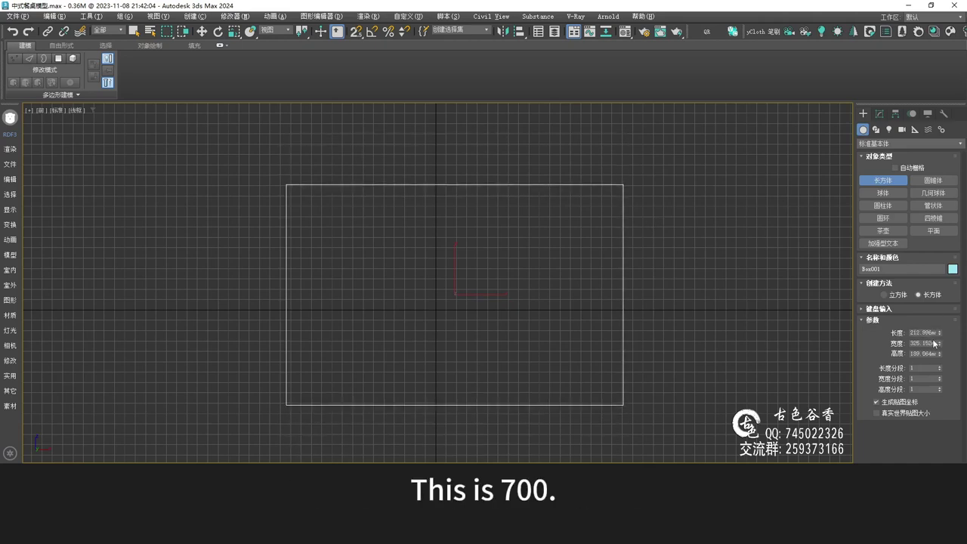
pyautogui.write('700mm')
pyautogui.press('Tab')
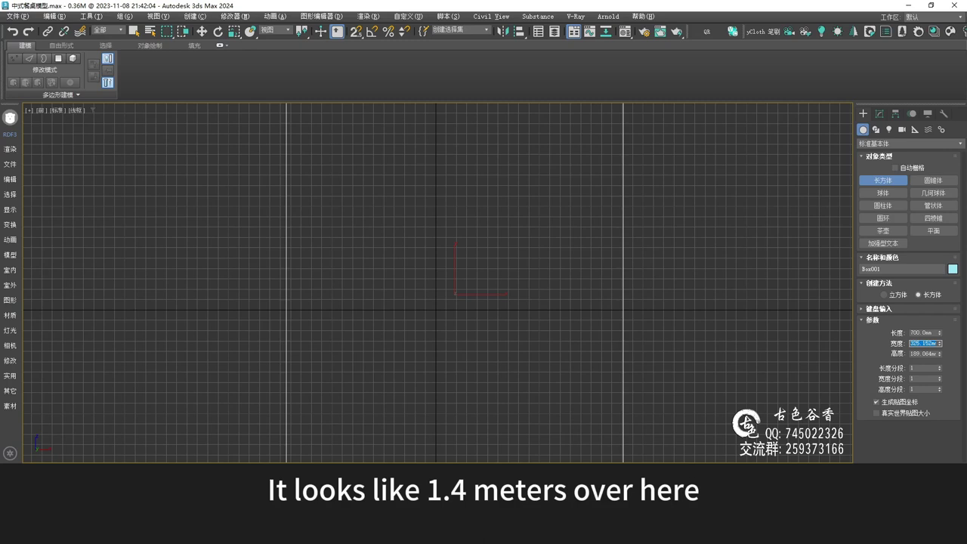
pyautogui.write('1400')
pyautogui.press('Return')
pyautogui.scroll(-6, 516, 289)
pyautogui.moveTo(530, 289); pyautogui.dragTo(466, 281, button='middle')
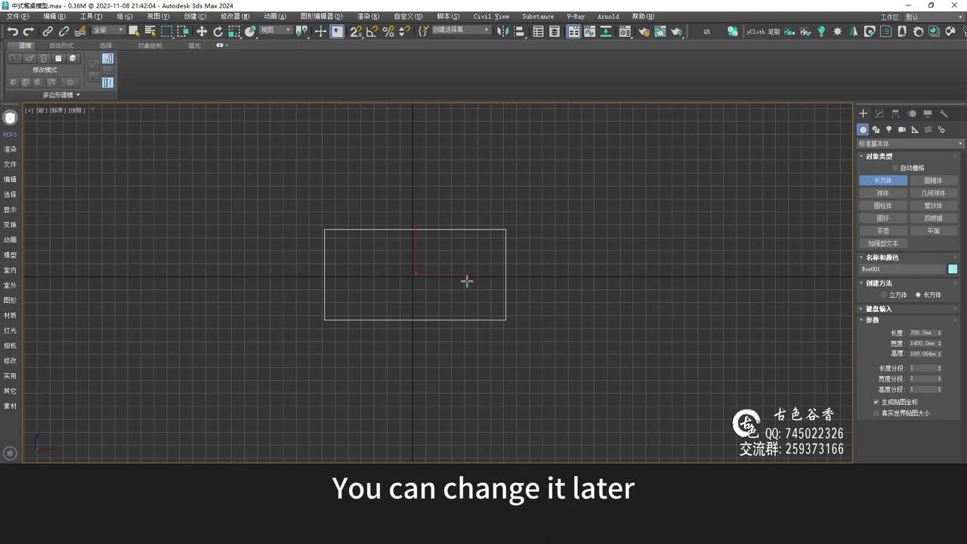
pyautogui.moveTo(419, 297)
pyautogui.mouseDown(button='middle')
pyautogui.moveTo(466, 293)
pyautogui.moveTo(410, 290)
pyautogui.mouseUp(button='middle')
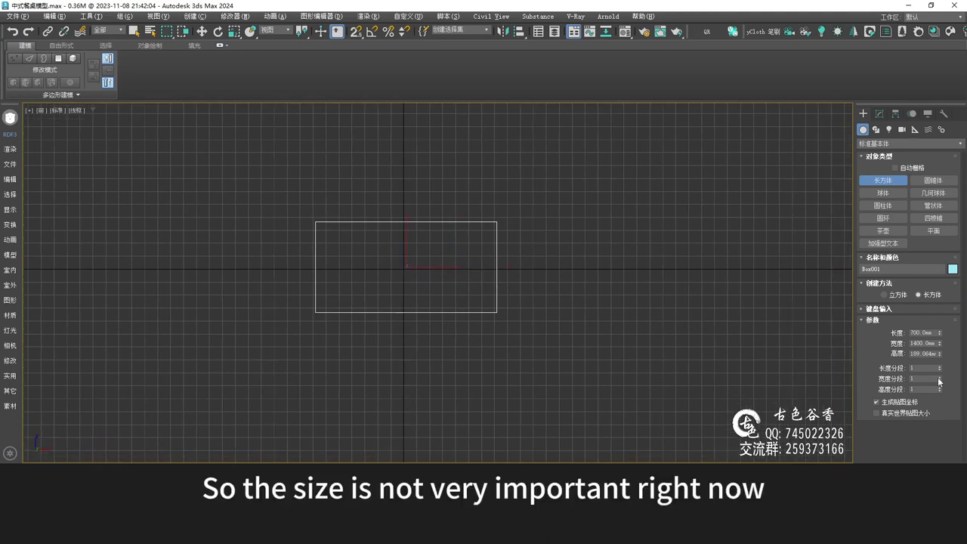
pyautogui.moveTo(481, 354); pyautogui.dragTo(505, 347, button='middle')
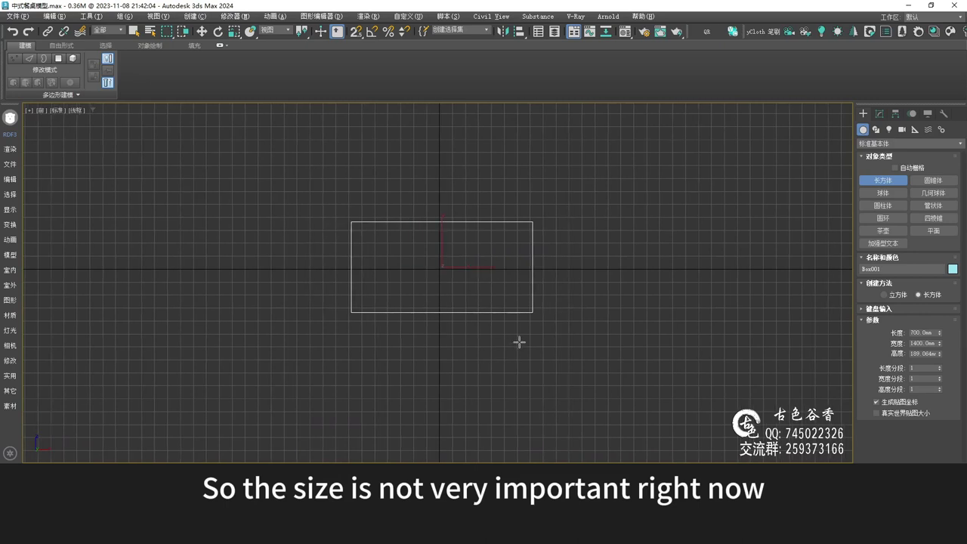
# Set the box's height to 750 mm and finish box creation.
pyautogui.moveTo(935, 354); pyautogui.dragTo(837, 352)
pyautogui.write('750.0mm')
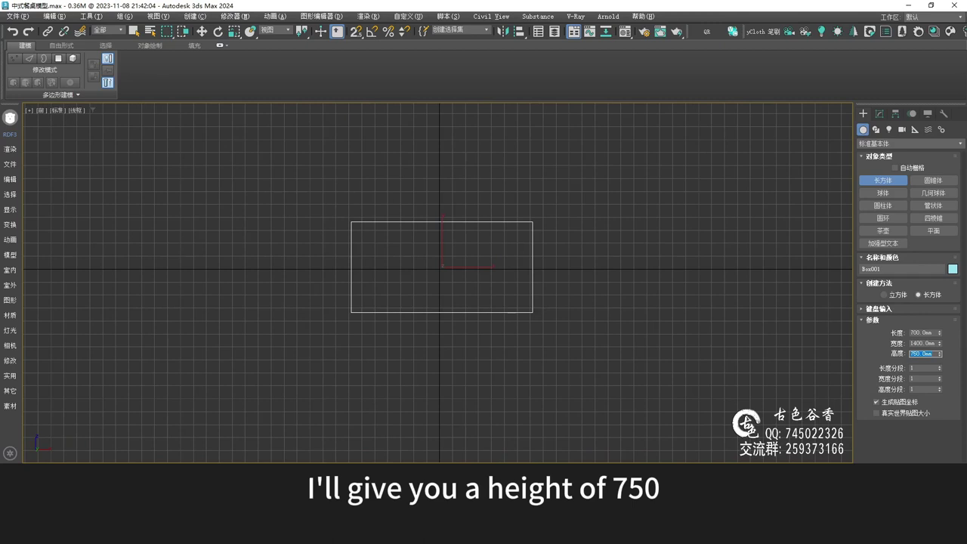
pyautogui.rightClick(683, 326)
# Show the box in a shaded perspective view and convert it to an editable polygon.
pyautogui.moveTo(677, 311)
pyautogui.mouseDown(button='middle')
pyautogui.moveTo(658, 304)
pyautogui.moveTo(565, 344)
pyautogui.moveTo(491, 355)
pyautogui.moveTo(482, 344)
pyautogui.moveTo(495, 340)
pyautogui.mouseUp(button='middle')
pyautogui.press('p')
pyautogui.scroll(-3, 688, 371)
pyautogui.scroll(-3, 479, 336)
pyautogui.scroll(3, 479, 336)
pyautogui.hotkey('alt', 'e')
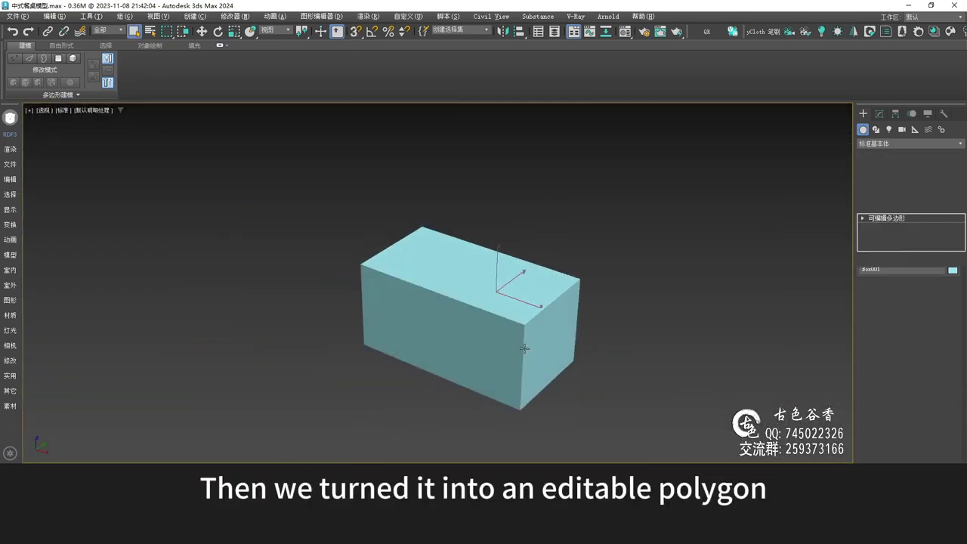
pyautogui.scroll(3, 514, 344)
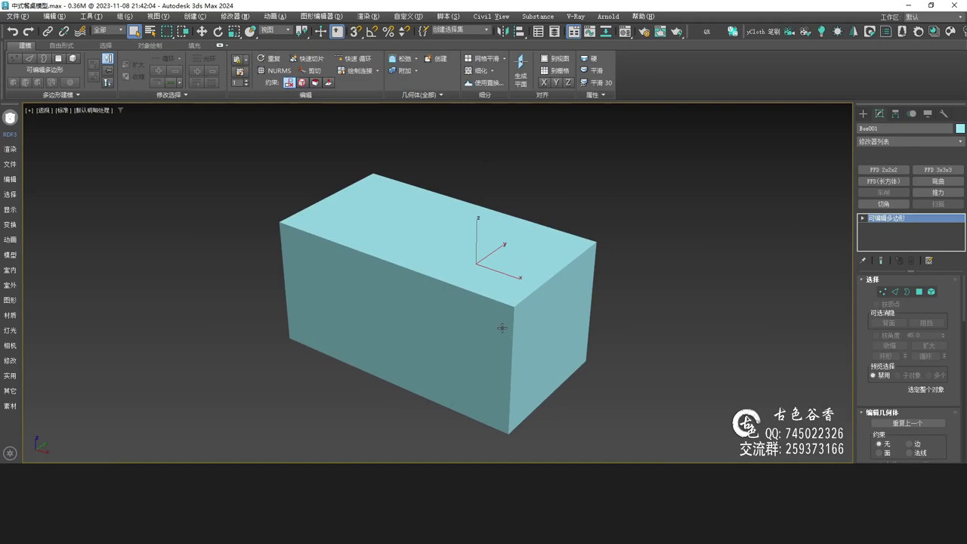
pyautogui.moveTo(504, 327); pyautogui.dragTo(484, 320, button='middle')
# Detach the polygon on the box's short end as a separate object named 对象001.
pyautogui.press('4')
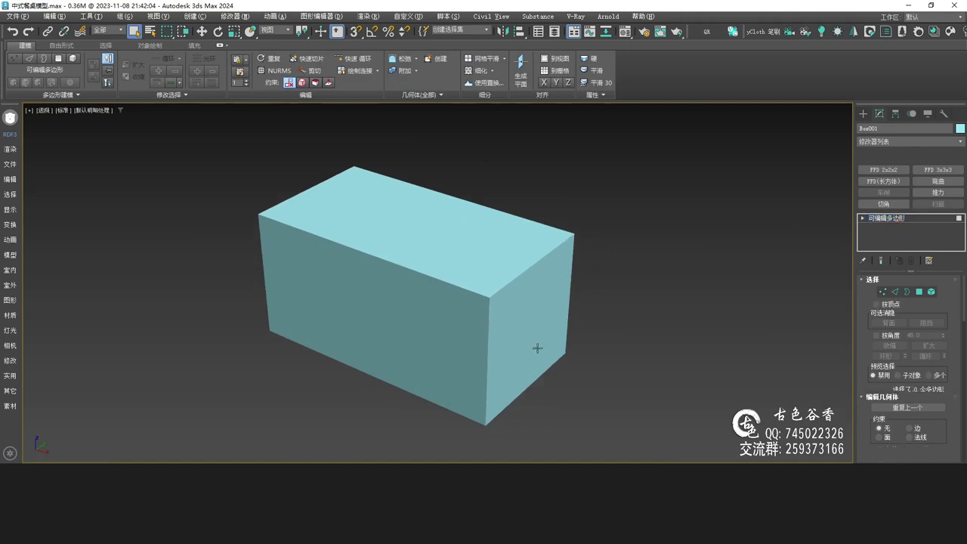
pyautogui.click(537, 347)
pyautogui.keyDown('alt'); pyautogui.moveTo(537, 347); pyautogui.dragTo(519, 335, button='middle'); pyautogui.keyUp('alt')
pyautogui.scroll(3, 537, 345)
pyautogui.hotkey('alt', 'd')
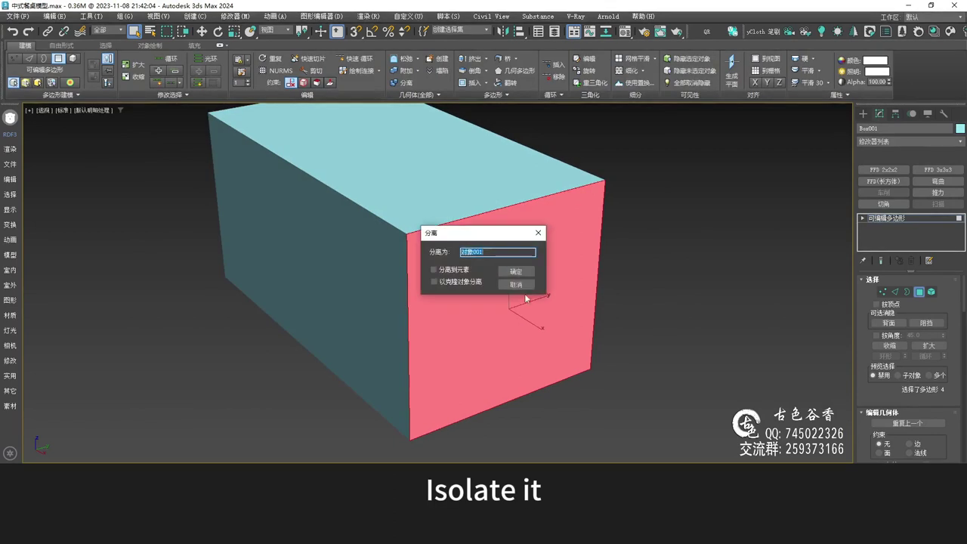
pyautogui.click(519, 273)
# Select the detached end face object, isolate it and turn on edged-face display.
pyautogui.click(877, 220)
pyautogui.click(494, 294)
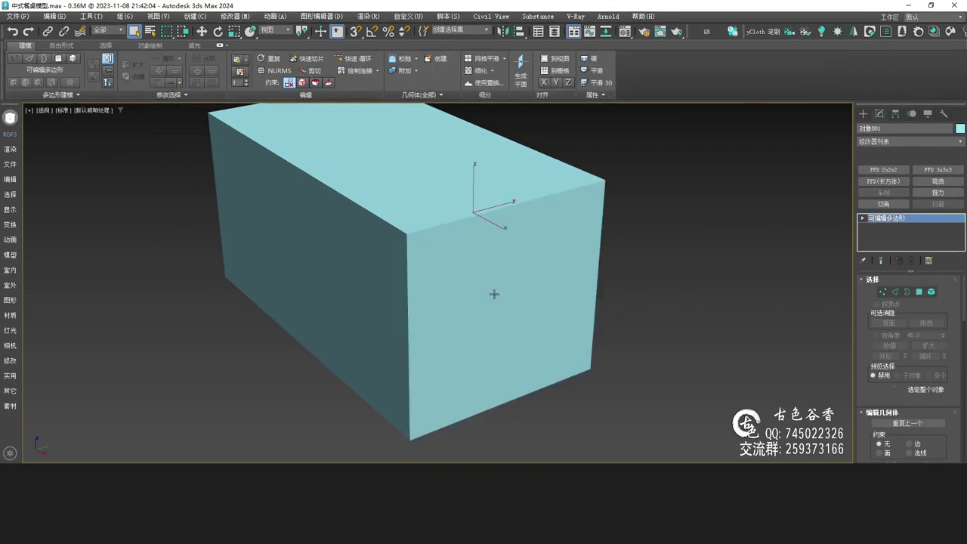
pyautogui.hotkey('alt', 'q')
pyautogui.press('F4')
pyautogui.keyDown('alt'); pyautogui.moveTo(527, 310); pyautogui.dragTo(485, 294, button='middle'); pyautogui.keyUp('alt')
# Inset the isolated face by 70 mm, checking the table reference photos in ACDSee for the frame width.
pyautogui.press('4')
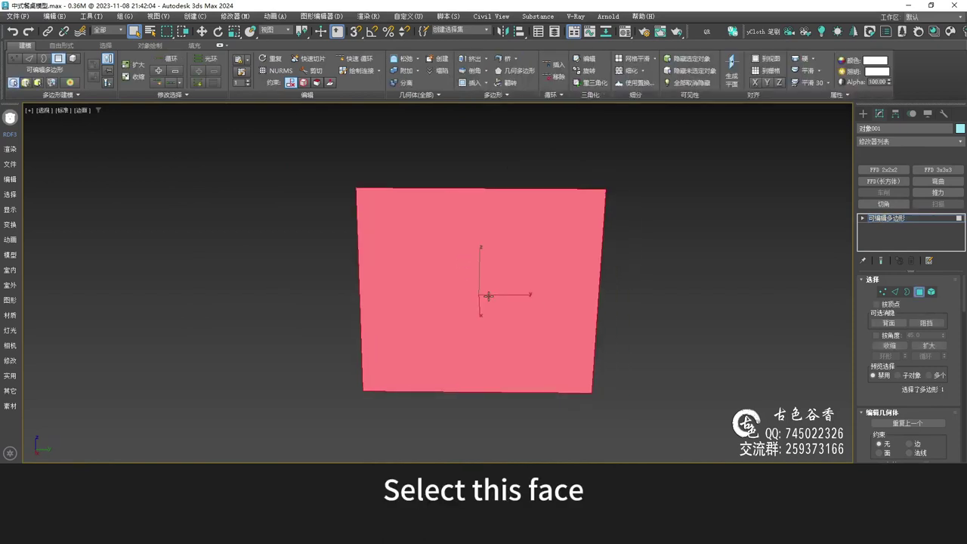
pyautogui.press('i')
pyautogui.hotkey('alt', 'Tab')
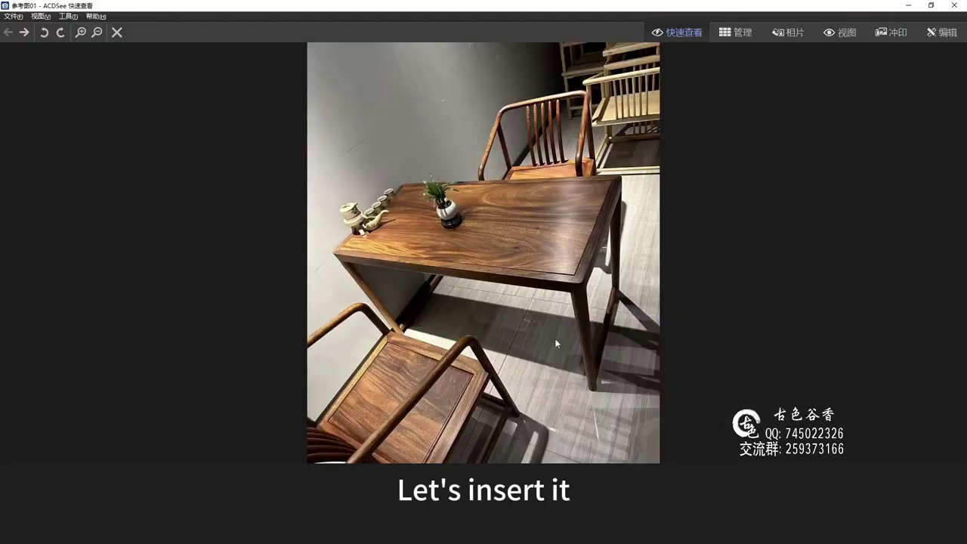
pyautogui.scroll(-1, 564, 319)
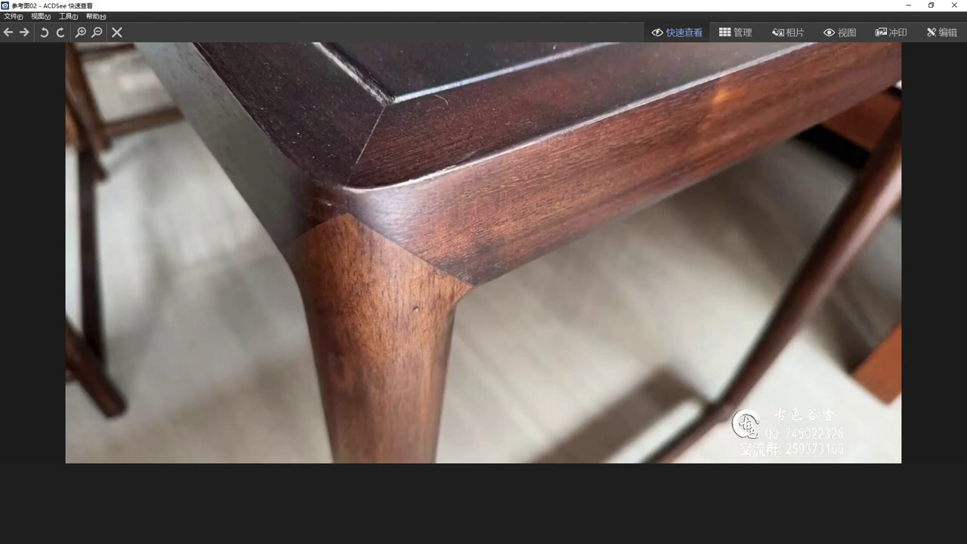
pyautogui.click(533, 463)
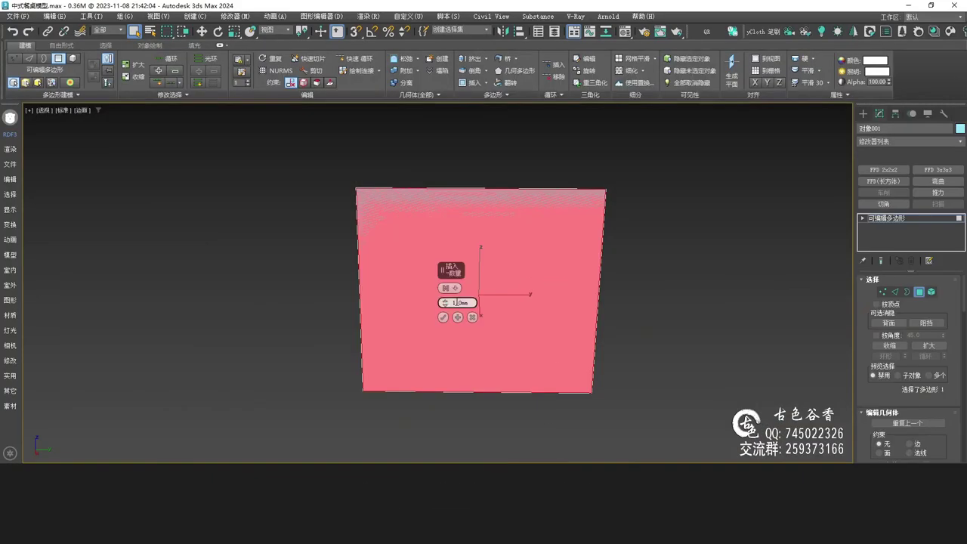
pyautogui.moveTo(458, 303); pyautogui.dragTo(387, 298)
pyautogui.press('Return')
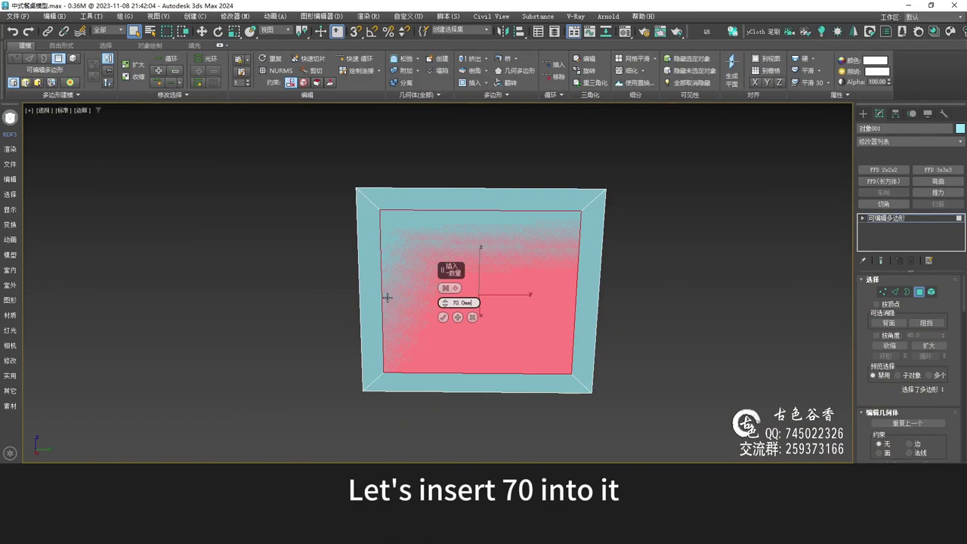
pyautogui.click(443, 317)
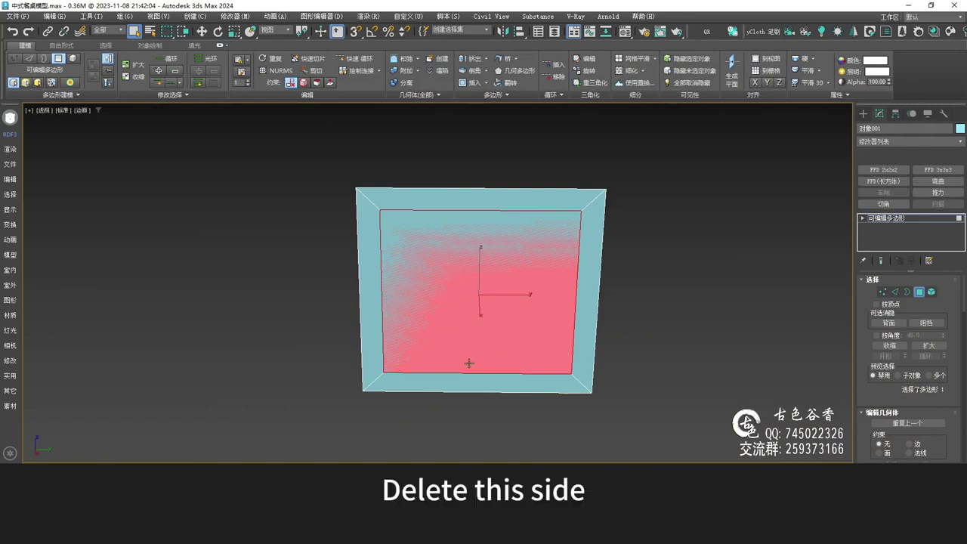
# Delete the inner polygon and the bottom strip to leave an upside-down U frame.
pyautogui.press('Delete')
pyautogui.moveTo(476, 447); pyautogui.dragTo(475, 446)
pyautogui.press('Delete')
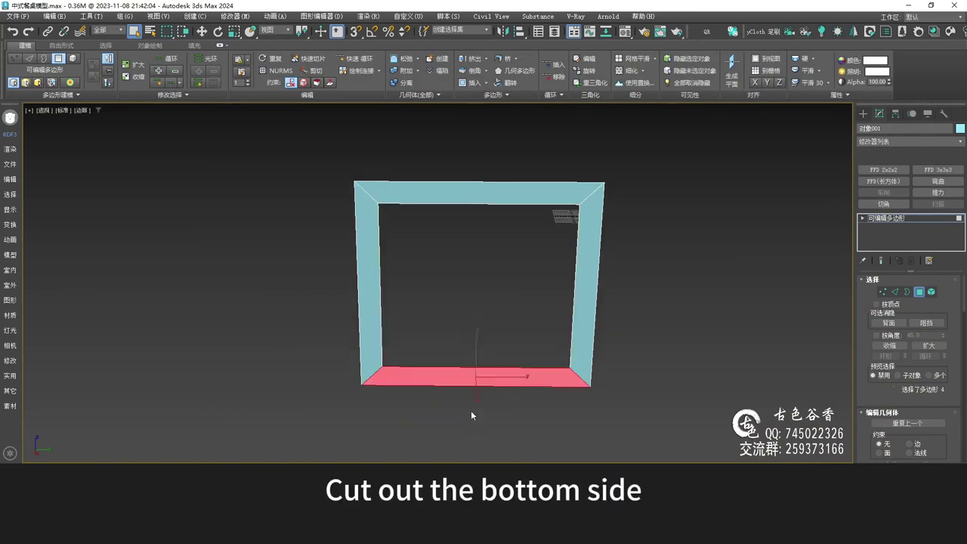
# In the left view, snap the two inner bottom vertices down level with the outer ones to square the leg ends.
pyautogui.press('1')
pyautogui.moveTo(308, 328); pyautogui.dragTo(612, 377)
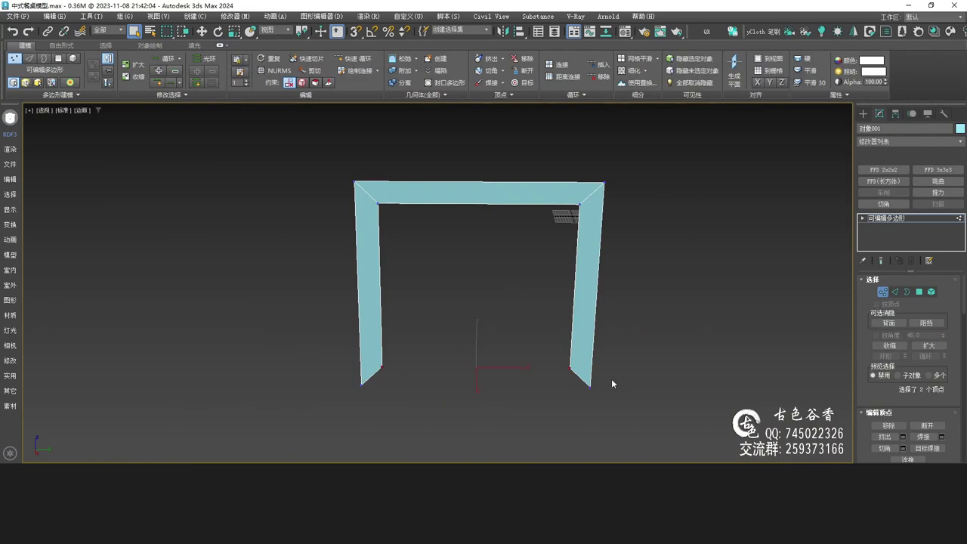
pyautogui.hotkey('alt', 'w')
pyautogui.middleClick(271, 418)
pyautogui.hotkey('alt', 'w')
pyautogui.hotkey('alt', 'w')
pyautogui.moveTo(746, 213); pyautogui.dragTo(714, 209, button='middle')
pyautogui.middleClick(306, 369)
pyautogui.press('z')
pyautogui.press('g')
pyautogui.scroll(-3, 325, 367)
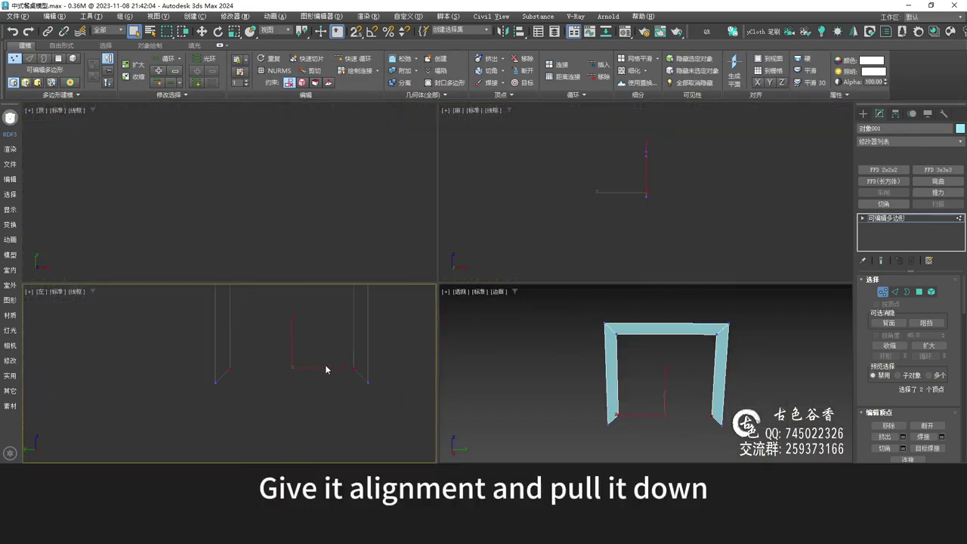
pyautogui.hotkey('alt', 'w')
pyautogui.moveTo(431, 352); pyautogui.dragTo(373, 379, button='middle')
pyautogui.scroll(-3, 408, 366)
pyautogui.press('w')
pyautogui.press('s')
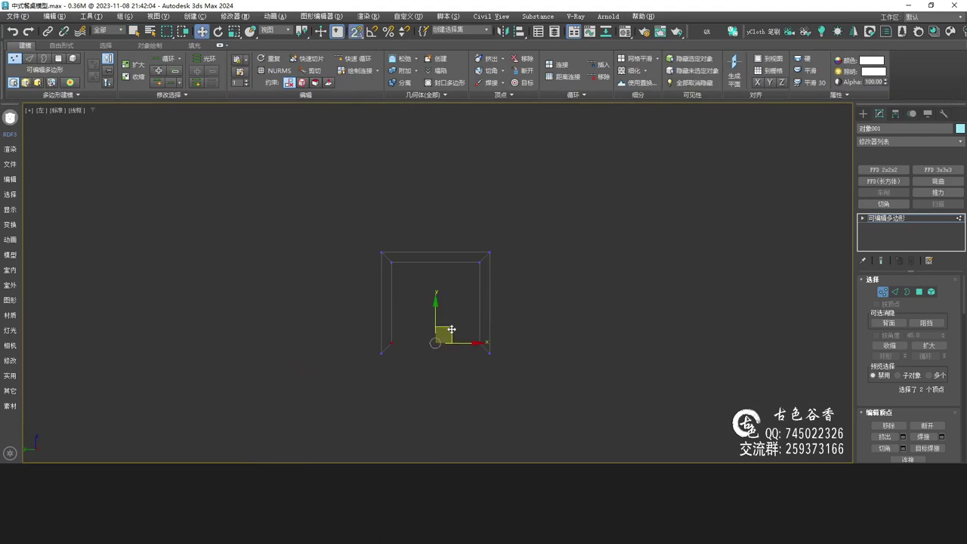
pyautogui.moveTo(452, 329); pyautogui.dragTo(489, 353)
pyautogui.press('s')
pyautogui.moveTo(589, 359); pyautogui.dragTo(562, 355, button='middle')
pyautogui.scroll(3, 483, 362)
pyautogui.moveTo(442, 361); pyautogui.dragTo(549, 380, button='middle')
pyautogui.moveTo(539, 385); pyautogui.dragTo(379, 319)
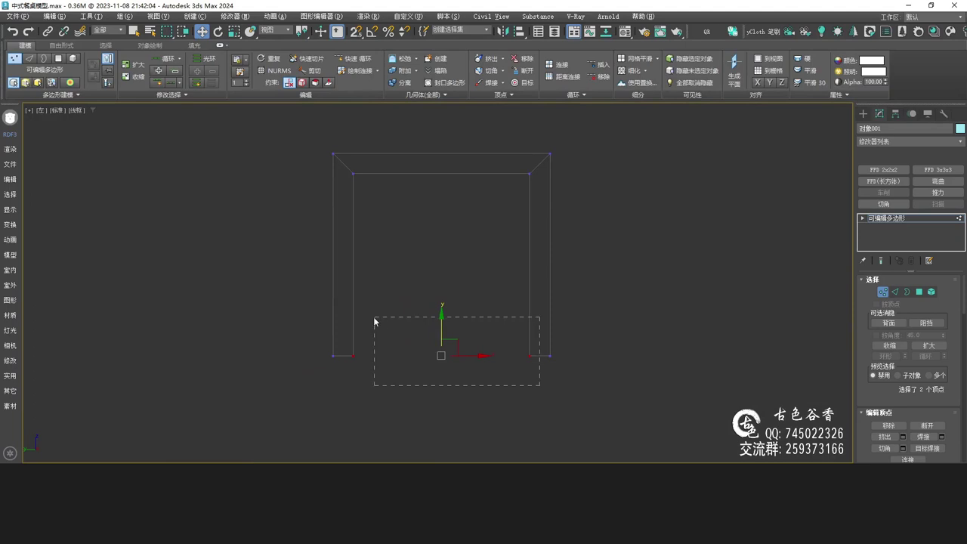
pyautogui.moveTo(476, 354); pyautogui.dragTo(439, 359, button='middle')
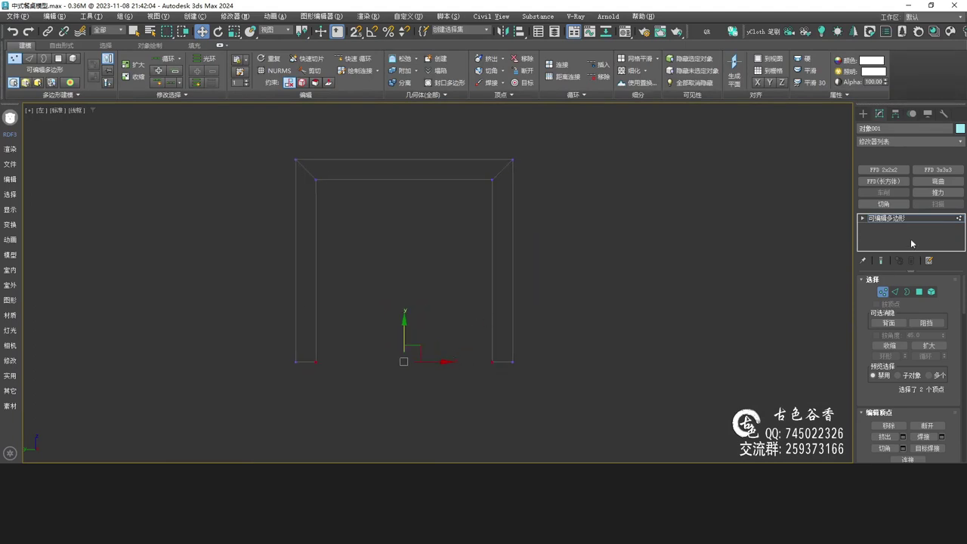
# Connect the upper and lower edges of the top rail with a vertical edge at its middle.
pyautogui.moveTo(502, 252); pyautogui.dragTo(495, 312, button='middle')
pyautogui.press('2')
pyautogui.moveTo(420, 265); pyautogui.dragTo(401, 175)
pyautogui.hotkey('ctrl', 'shift', 'e')
pyautogui.moveTo(447, 351); pyautogui.dragTo(560, 338, button='middle')
pyautogui.hotkey('alt', 'w')
pyautogui.middleClick(469, 332)
pyautogui.hotkey('alt', 'w')
pyautogui.hotkey('alt', 'w')
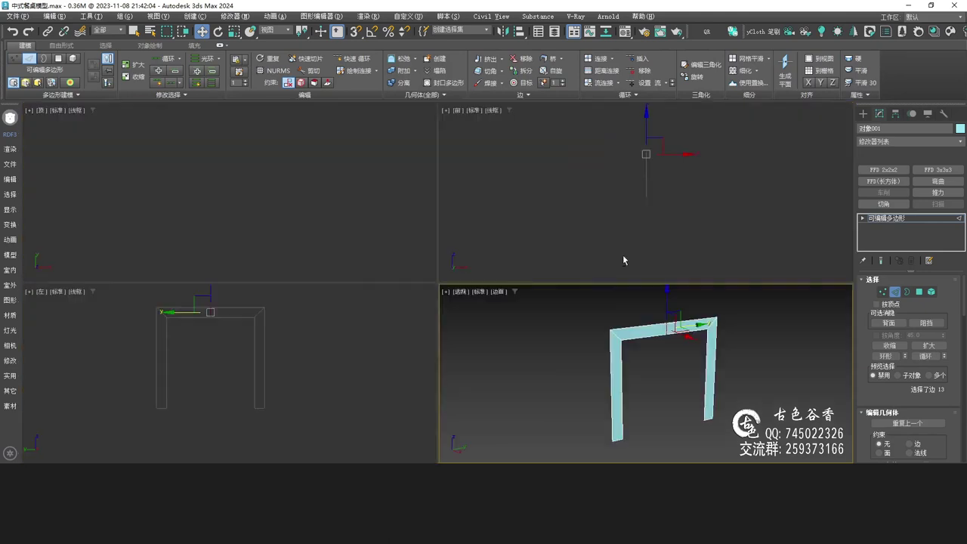
pyautogui.middleClick(616, 249)
pyautogui.hotkey('alt', 'w')
# Taper one leg by moving its inner bottom vertex horizontally outward, and compare the shape with the table reference photos in ACDSee.
pyautogui.hotkey('alt', 'w')
pyautogui.middleClick(356, 360)
pyautogui.hotkey('alt', 'w')
pyautogui.moveTo(502, 342); pyautogui.dragTo(468, 335, button='middle')
pyautogui.press('1')
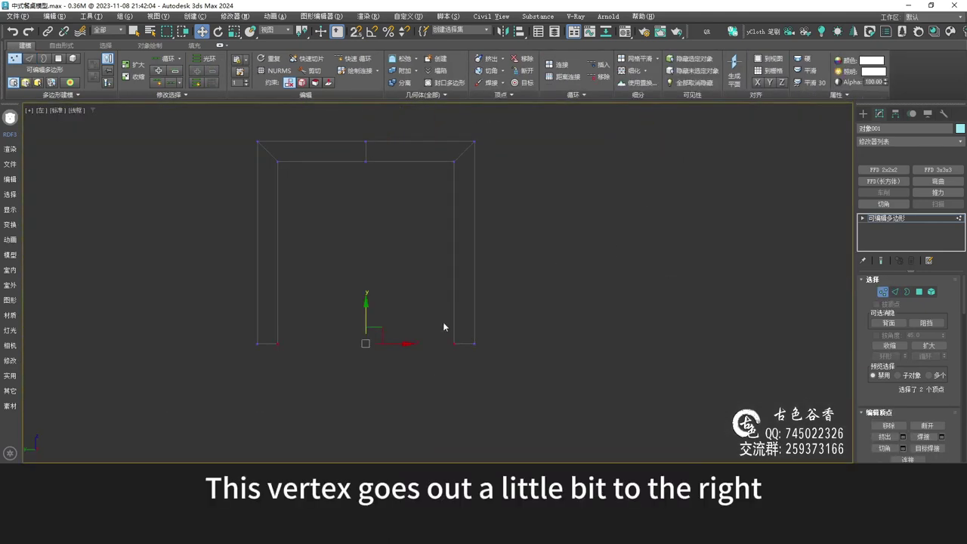
pyautogui.moveTo(455, 378); pyautogui.dragTo(462, 378)
pyautogui.scroll(2, 453, 371)
pyautogui.moveTo(471, 353); pyautogui.dragTo(445, 424, button='middle')
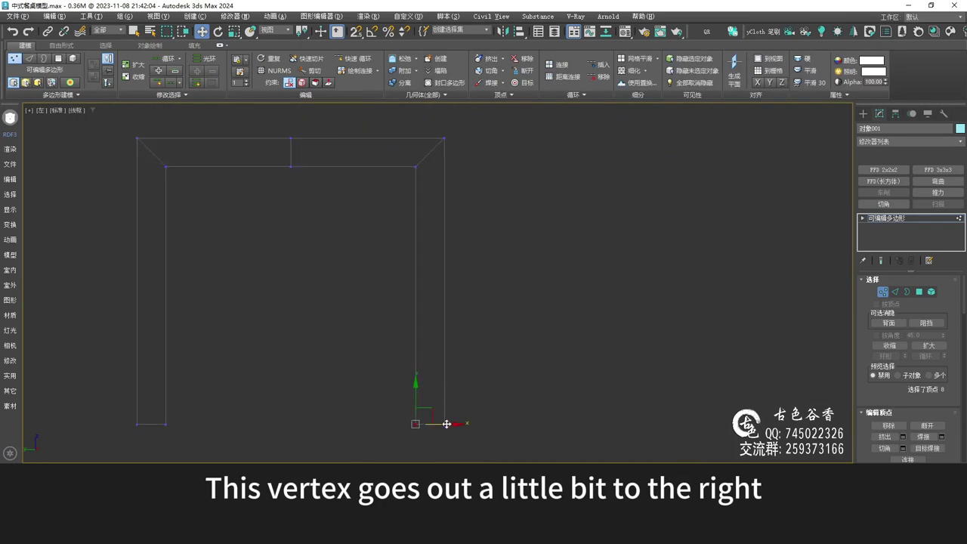
pyautogui.moveTo(449, 423); pyautogui.dragTo(459, 424)
pyautogui.click(522, 532)
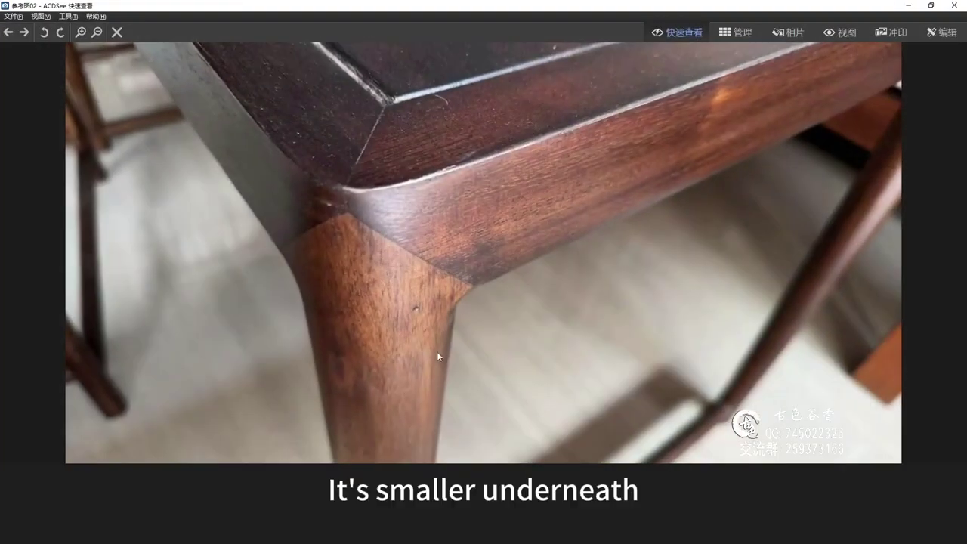
pyautogui.scroll(1, 461, 359)
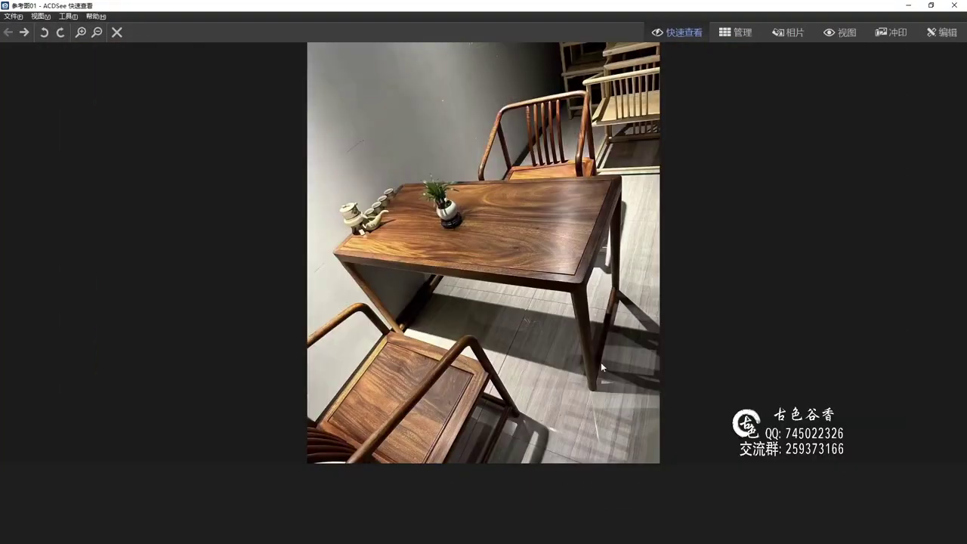
pyautogui.hotkey('alt', 'Tab')
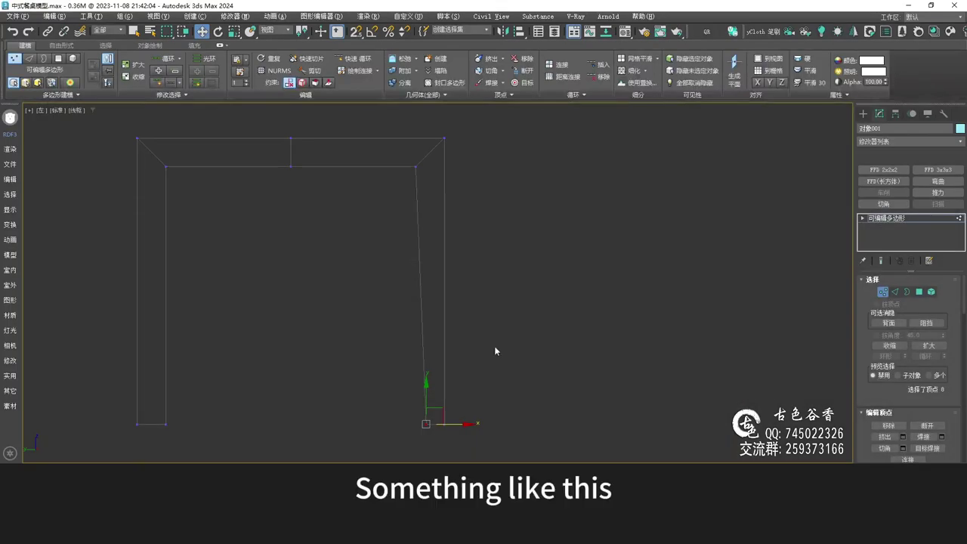
# Delete the polygons of the untapered half of the frame, keeping the tapered leg and its half of the top rail.
pyautogui.moveTo(499, 338); pyautogui.dragTo(482, 331, button='middle')
pyautogui.hotkey('alt', 'w')
pyautogui.middleClick(646, 376)
pyautogui.hotkey('alt', 'w')
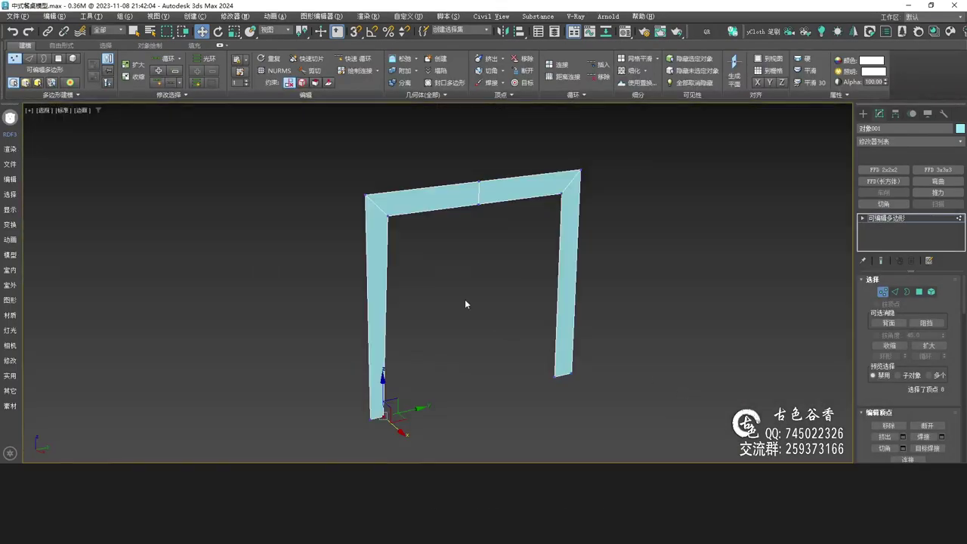
pyautogui.moveTo(503, 256); pyautogui.dragTo(499, 259, button='middle')
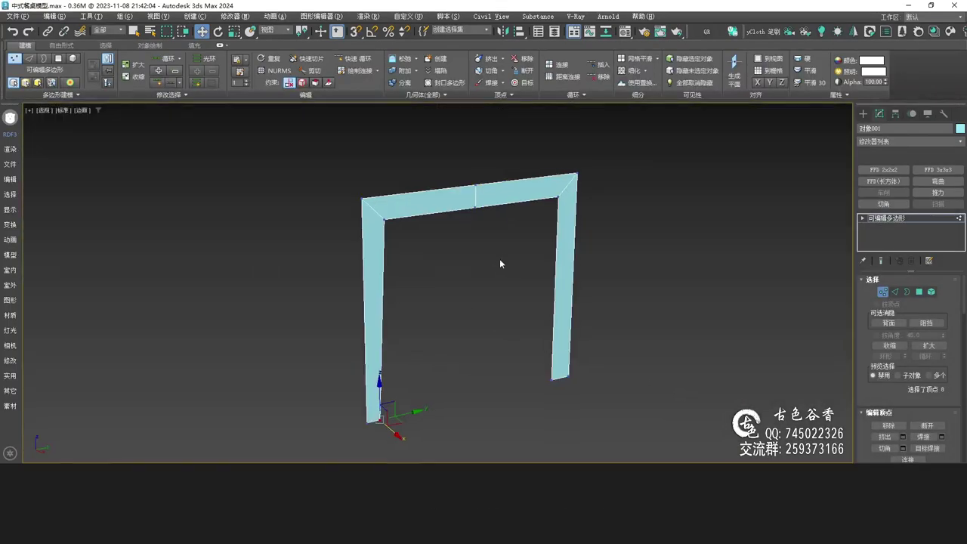
pyautogui.press('4')
pyautogui.moveTo(689, 421); pyautogui.dragTo(548, 155)
pyautogui.press('Delete')
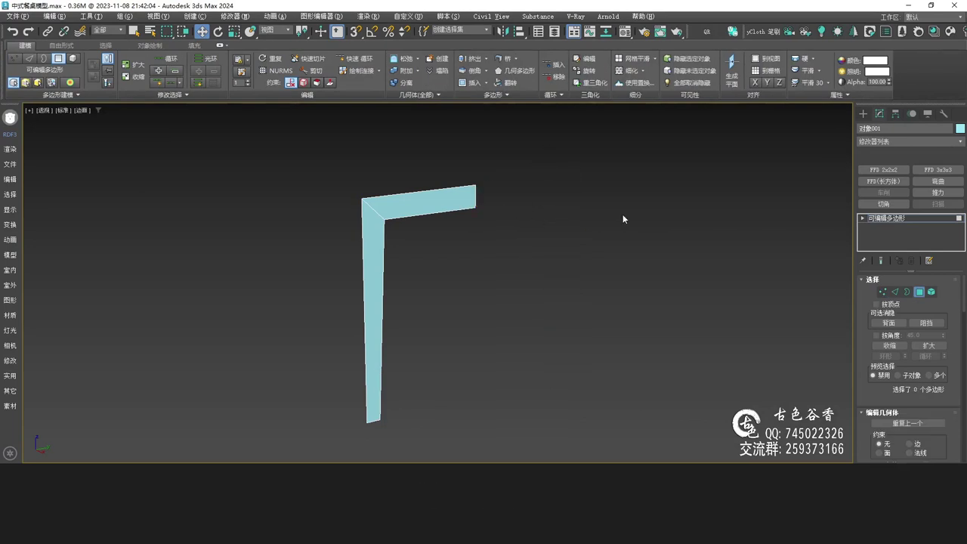
# Undo the deletion of the untapered half of the frame and leave polygon editing.
pyautogui.hotkey('ctrl', 'z')
pyautogui.moveTo(743, 220); pyautogui.dragTo(743, 219, button='middle')
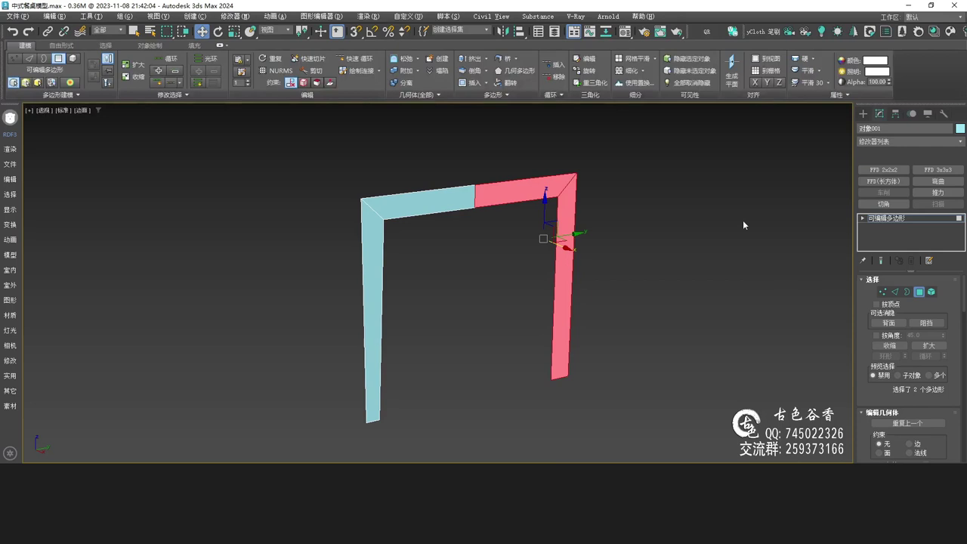
pyautogui.click(898, 219)
pyautogui.press('q')
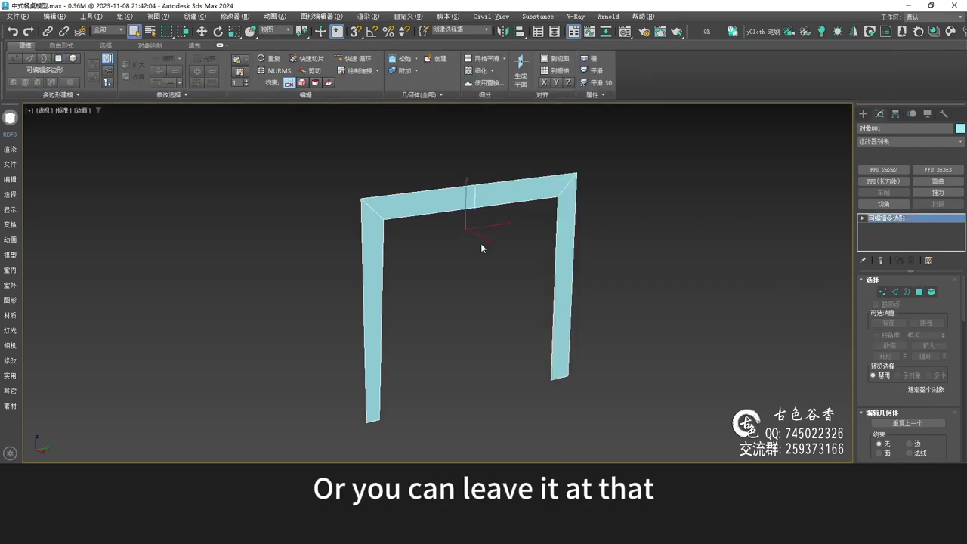
# Add a Shell modifier to the flat frame with an inner amount of 70 mm and an outer amount of 0 mm.
pyautogui.hotkey('shift', 's')
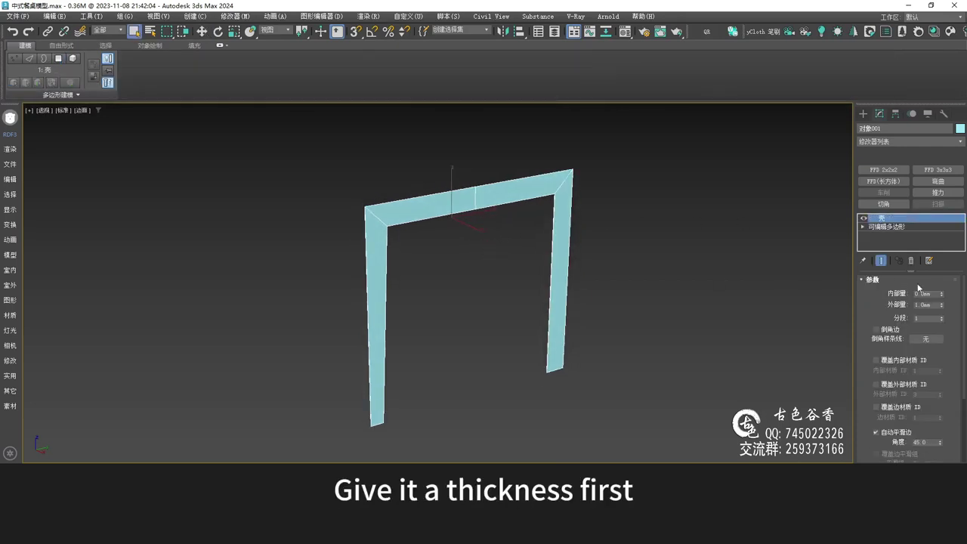
pyautogui.doubleClick(926, 305)
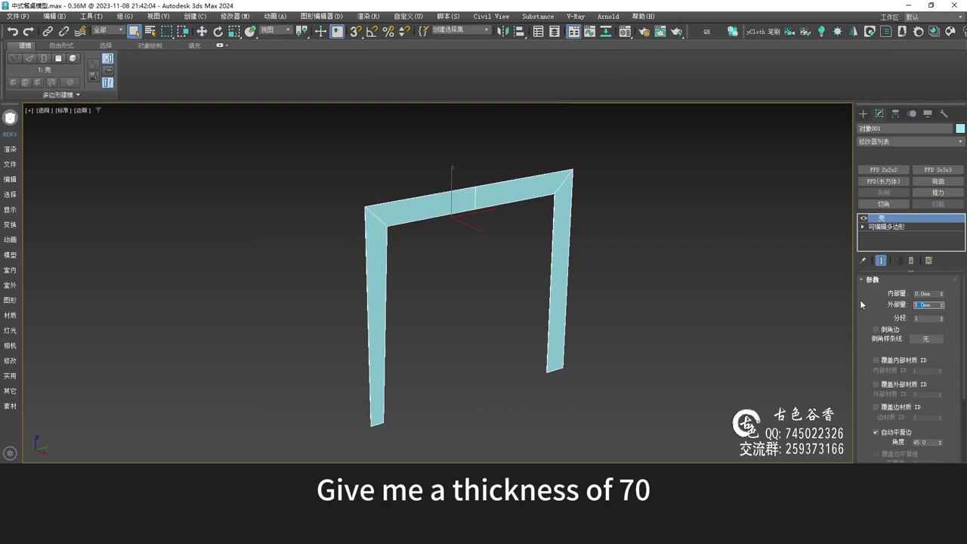
pyautogui.moveTo(769, 300); pyautogui.dragTo(726, 300, button='middle')
pyautogui.hotkey('alt', 'w')
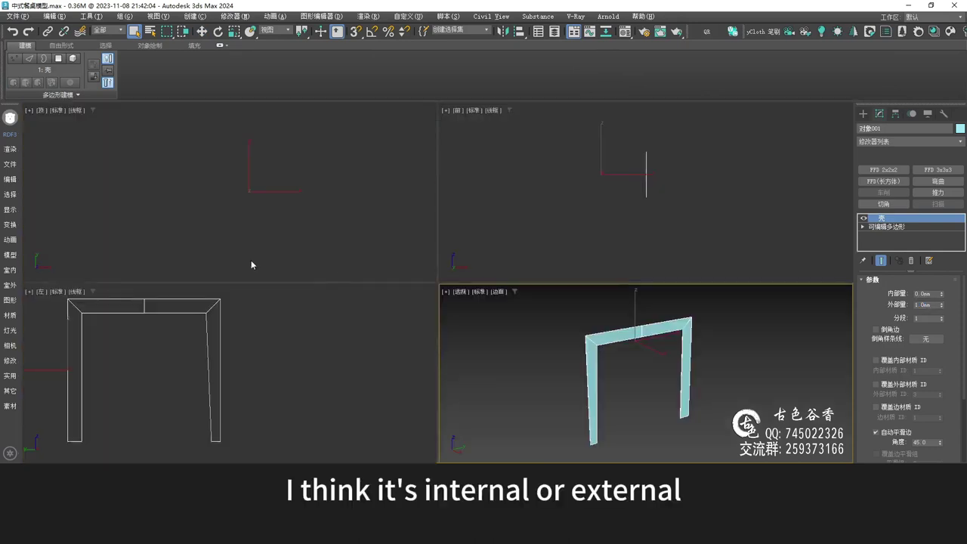
pyautogui.middleClick(254, 264)
pyautogui.hotkey('alt', 'w')
pyautogui.scroll(-10, 476, 301)
pyautogui.moveTo(502, 322); pyautogui.dragTo(475, 279, button='middle')
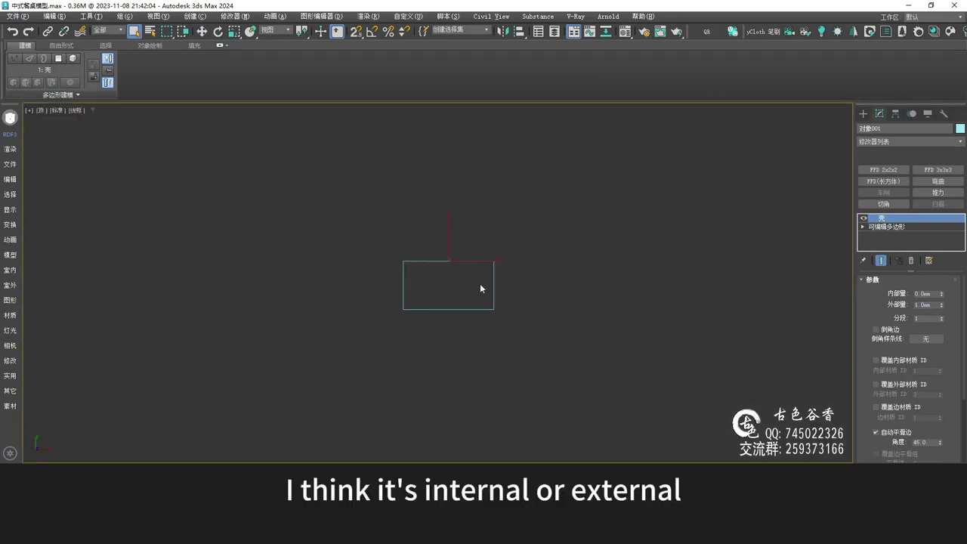
pyautogui.scroll(4, 477, 287)
pyautogui.hotkey('alt', 'q')
pyautogui.rightClick(941, 305)
pyautogui.write('70')
pyautogui.press('Return')
pyautogui.hotkey('alt', 'w')
pyautogui.middleClick(656, 353)
pyautogui.hotkey('alt', 'w')
pyautogui.moveTo(419, 267)
pyautogui.mouseDown(button='middle')
pyautogui.moveTo(464, 273)
pyautogui.moveTo(420, 267)
pyautogui.mouseUp(button='middle')
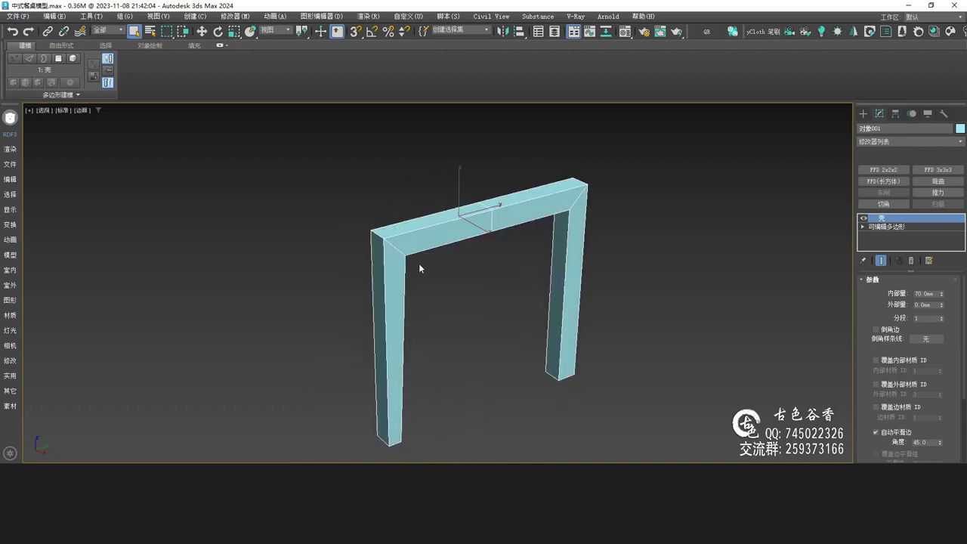
# Convert the thickened frame to an editable poly and select the edges running around the middle of the top rail.
pyautogui.hotkey('ctrl', 'q')
pyautogui.press('t')
pyautogui.scroll(3, 487, 239)
pyautogui.press('2')
pyautogui.click(422, 326)
pyautogui.hotkey('alt', 'w')
pyautogui.middleClick(657, 388)
pyautogui.hotkey('alt', 'w')
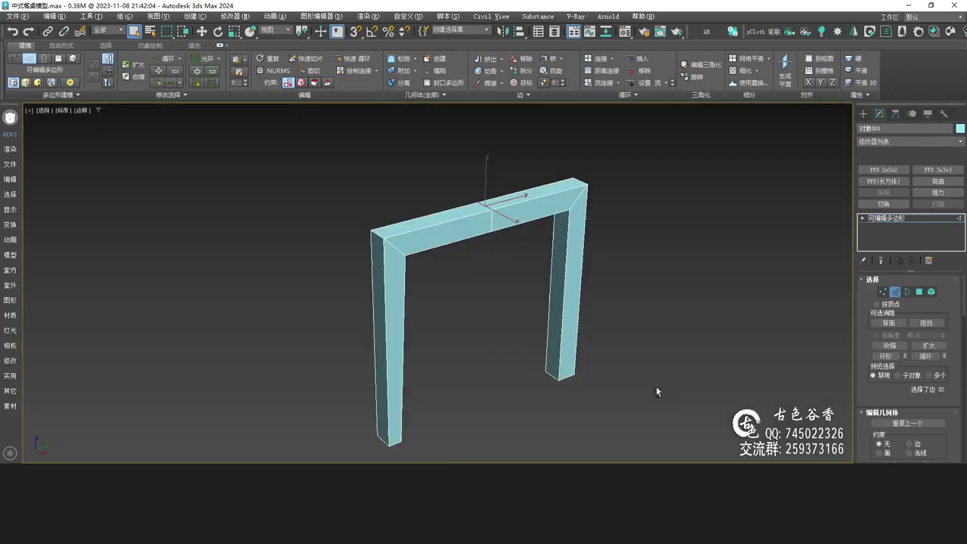
pyautogui.hotkey('alt', 'l')
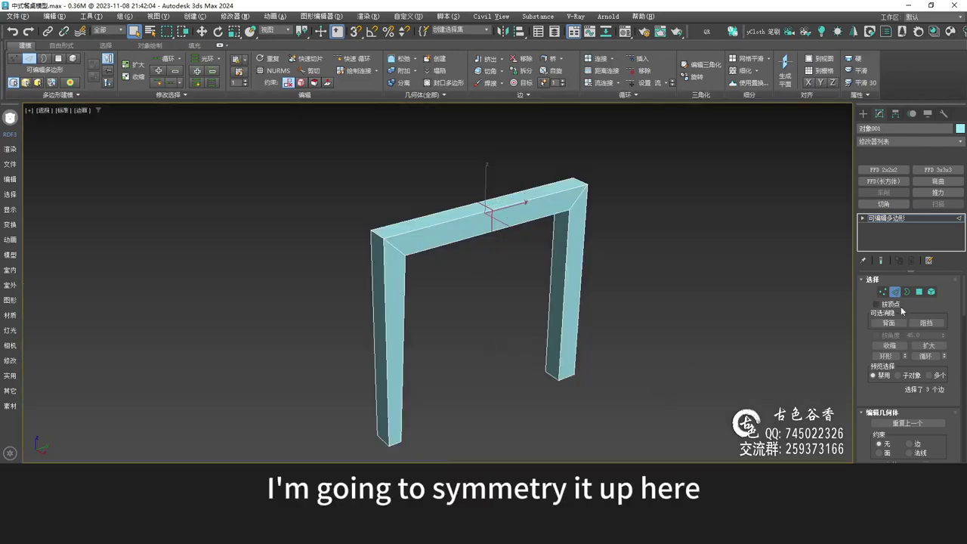
pyautogui.moveTo(567, 317); pyautogui.dragTo(534, 307, button='middle')
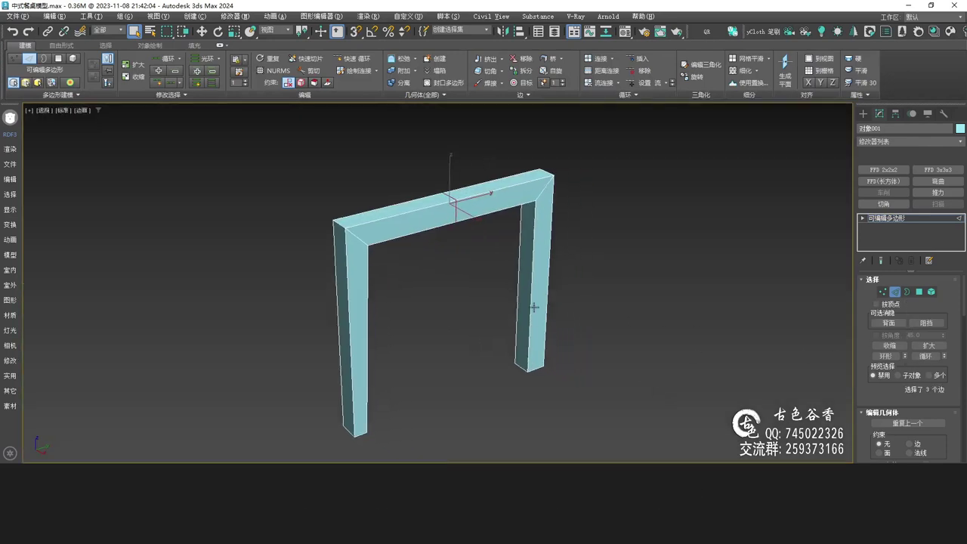
pyautogui.hotkey('shift', 'e')
pyautogui.click(472, 317)
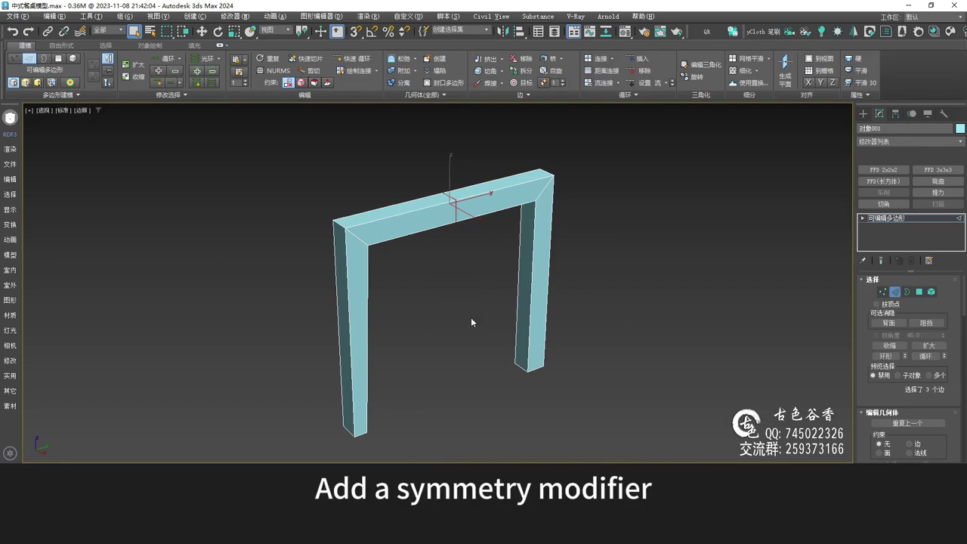
pyautogui.keyDown('alt'); pyautogui.moveTo(477, 288); pyautogui.dragTo(445, 262, button='middle'); pyautogui.keyUp('alt')
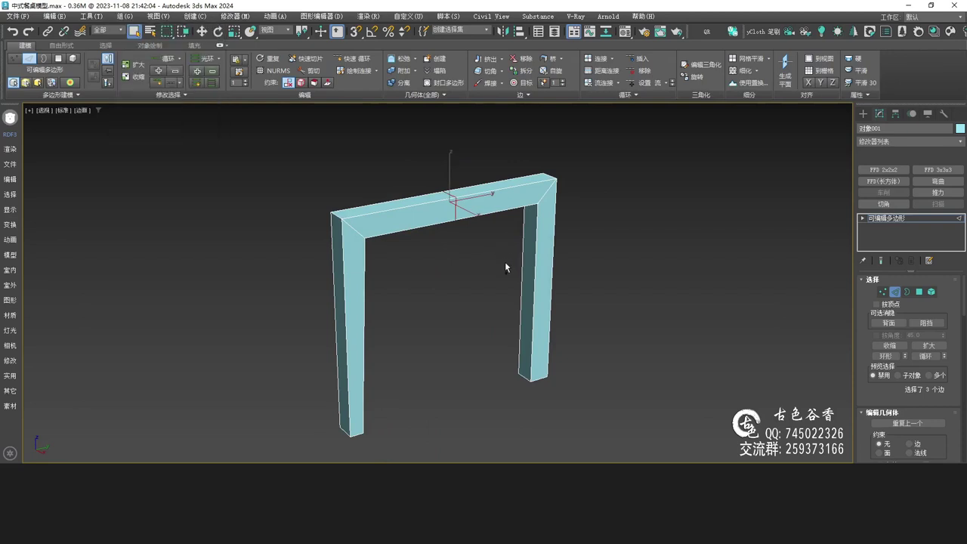
pyautogui.moveTo(536, 266); pyautogui.dragTo(557, 246, button='middle')
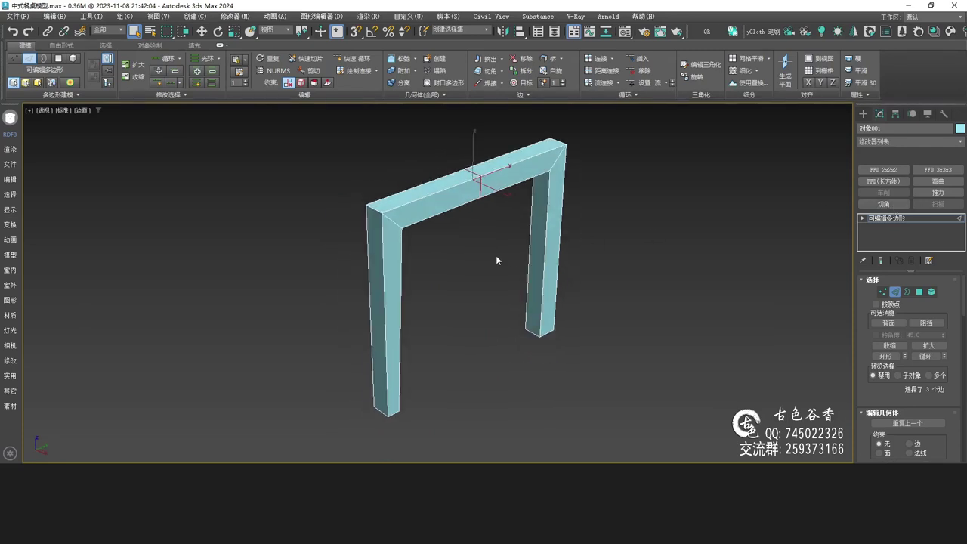
pyautogui.moveTo(493, 258); pyautogui.dragTo(469, 268, button='middle')
# Mirror the tapered leg onto the other half with a Symmetry modifier on the Z axis, and collapse it to an editable poly.
pyautogui.hotkey('alt', 's')
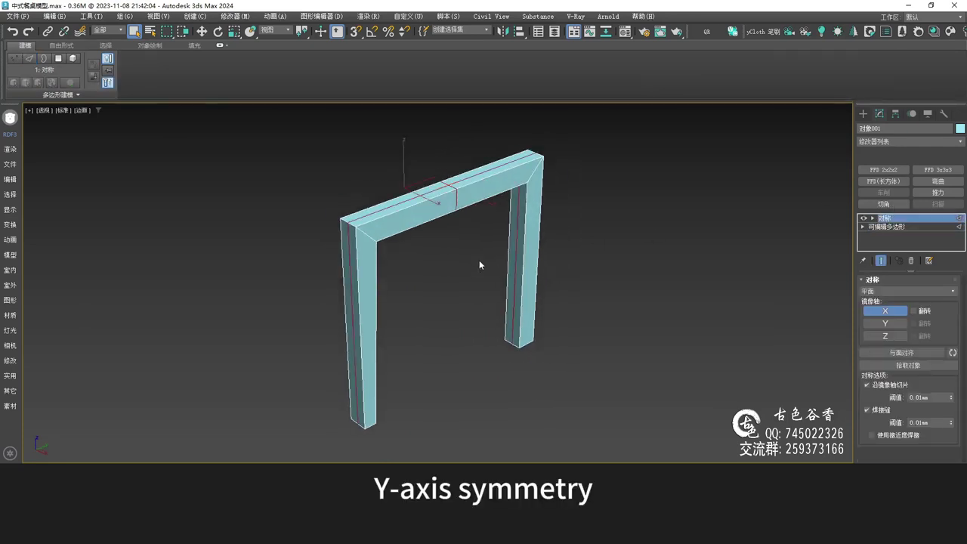
pyautogui.click(888, 323)
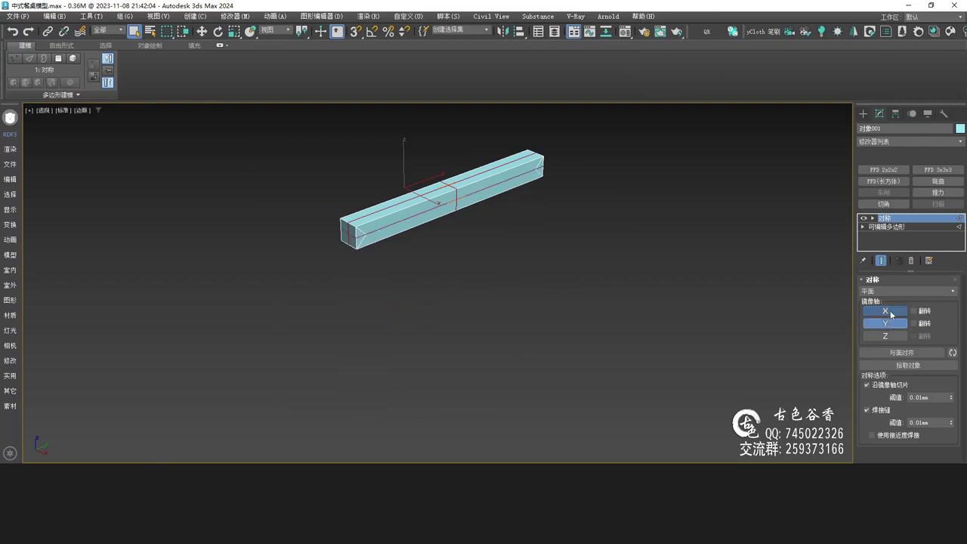
pyautogui.click(913, 324)
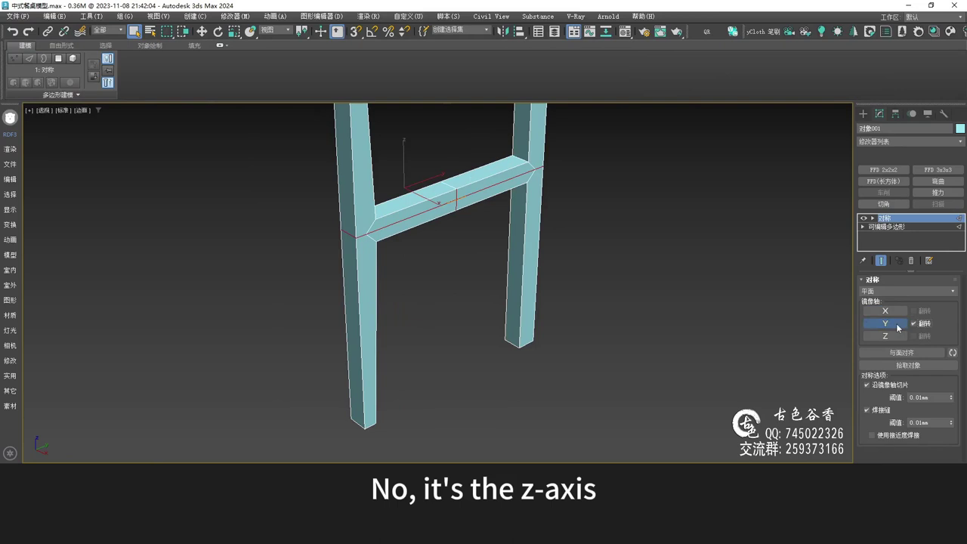
pyautogui.click(884, 336)
pyautogui.keyDown('alt'); pyautogui.moveTo(563, 346); pyautogui.dragTo(508, 345, button='middle'); pyautogui.keyUp('alt')
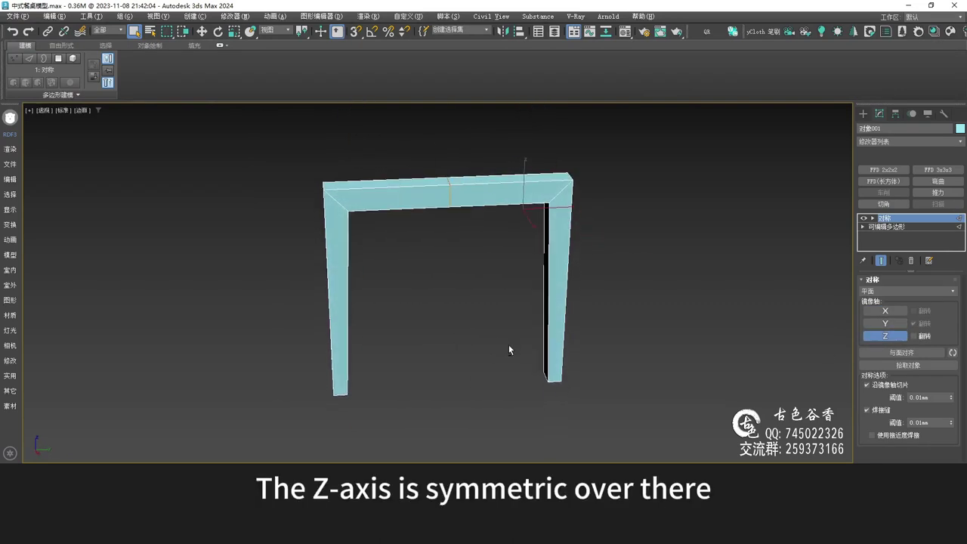
pyautogui.hotkey('ctrl', 'e')
# Select all eight bottom vertices of the two legs.
pyautogui.keyDown('alt'); pyautogui.moveTo(356, 239); pyautogui.dragTo(389, 241, button='middle'); pyautogui.keyUp('alt')
pyautogui.scroll(4, 377, 236)
pyautogui.hotkey('alt', 'w')
pyautogui.rightClick(615, 212)
pyautogui.hotkey('alt', 'w')
pyautogui.scroll(2, 429, 293)
pyautogui.moveTo(429, 302); pyautogui.dragTo(427, 275, button='middle')
pyautogui.scroll(2, 427, 275)
pyautogui.press('1')
pyautogui.moveTo(406, 216); pyautogui.dragTo(438, 307)
pyautogui.moveTo(371, 233); pyautogui.dragTo(504, 330)
pyautogui.hotkey('alt', 'w')
pyautogui.rightClick(700, 401)
pyautogui.hotkey('alt', 'w')
pyautogui.moveTo(608, 415); pyautogui.dragTo(612, 330, button='middle')
pyautogui.scroll(-4, 613, 330)
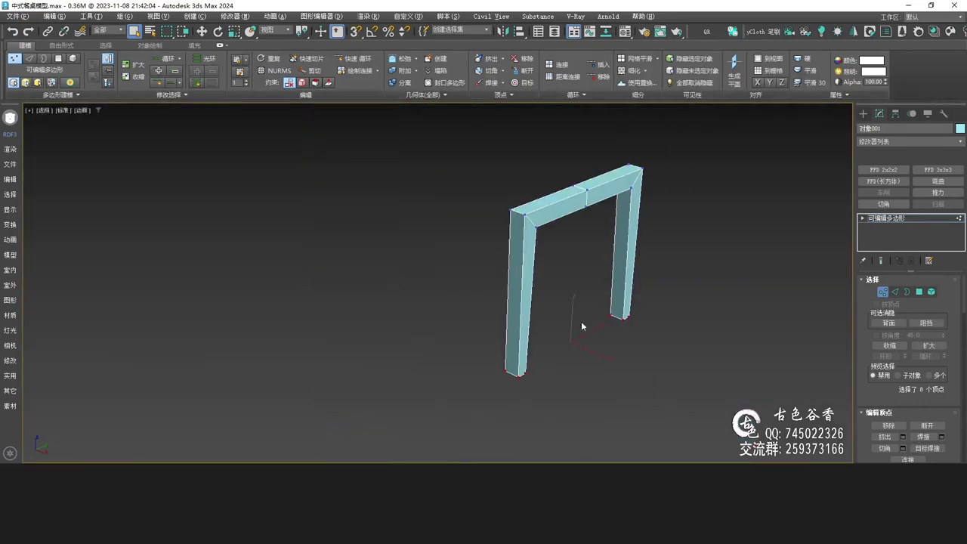
pyautogui.moveTo(485, 340); pyautogui.dragTo(484, 337, button='middle')
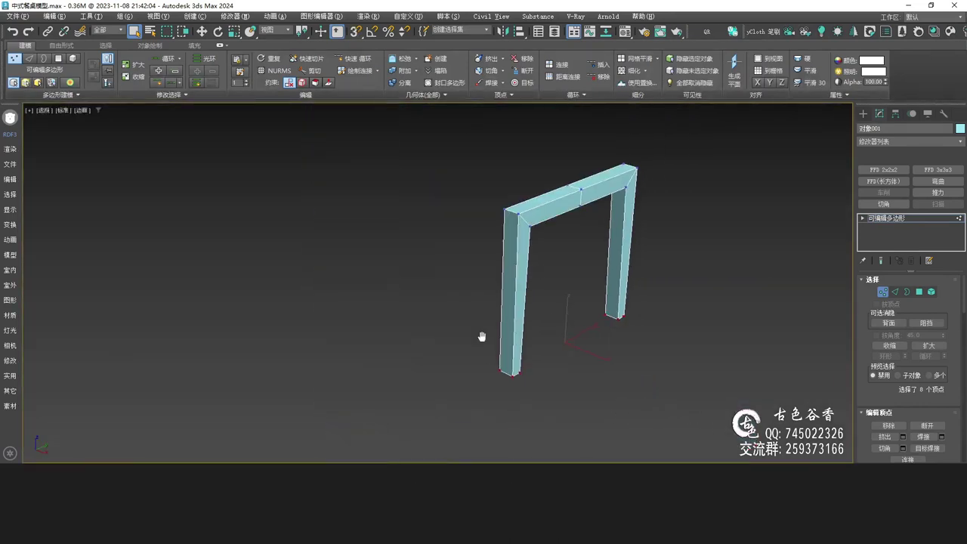
# In the front view, move the four bottom vertices on one side of the legs horizontally inward to taper their depth.
pyautogui.hotkey('alt', 'w')
pyautogui.rightClick(699, 183)
pyautogui.hotkey('alt', 'w')
pyautogui.moveTo(480, 258); pyautogui.dragTo(478, 337, button='middle')
pyautogui.moveTo(412, 304); pyautogui.dragTo(434, 377)
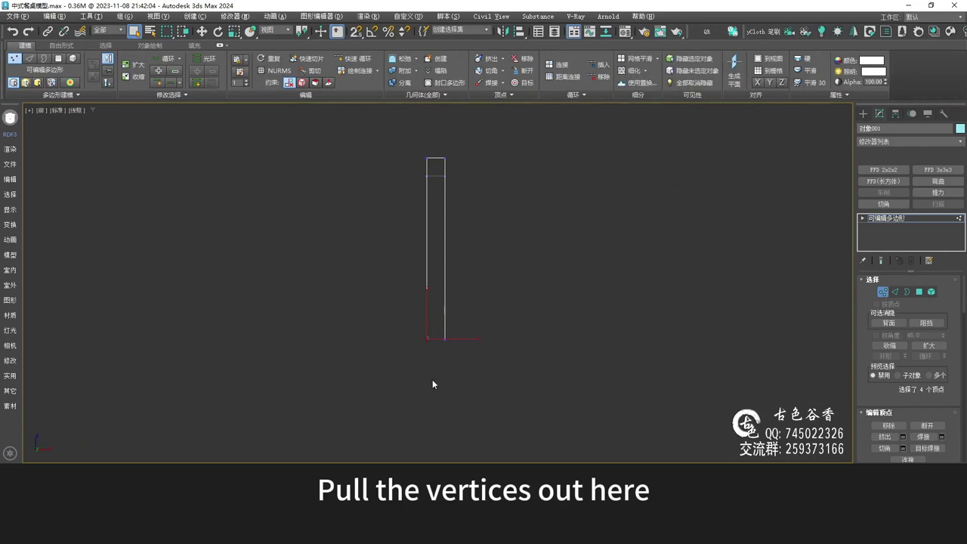
pyautogui.press('w')
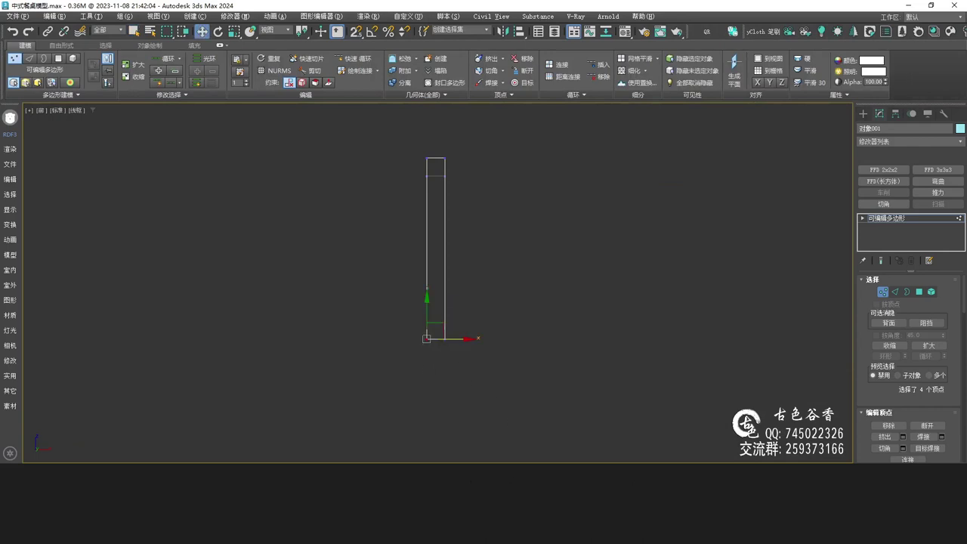
pyautogui.press('Return')
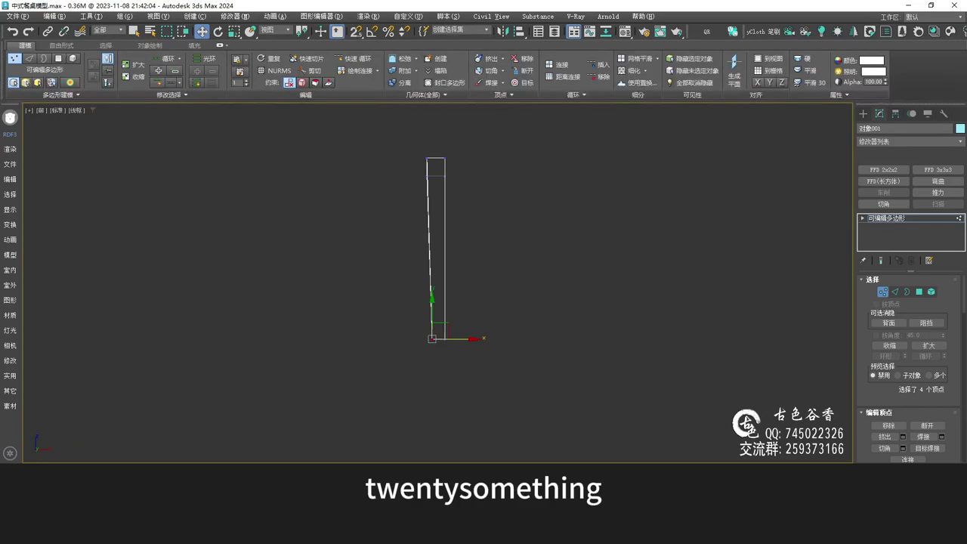
# Inspect the taper at the lower ends of both legs in the perspective view.
pyautogui.moveTo(470, 340); pyautogui.dragTo(464, 341, button='middle')
pyautogui.press('p')
pyautogui.moveTo(684, 408)
pyautogui.keyDown('alt'); pyautogui.mouseDown(button='middle')
pyautogui.moveTo(568, 370)
pyautogui.moveTo(507, 297)
pyautogui.moveTo(509, 278)
pyautogui.mouseUp(button='middle'); pyautogui.keyUp('alt')
pyautogui.scroll(8, 497, 399)
pyautogui.moveTo(496, 354); pyautogui.dragTo(543, 386, button='middle')
pyautogui.scroll(-6, 543, 378)
pyautogui.keyDown('alt'); pyautogui.moveTo(542, 326); pyautogui.dragTo(528, 367, button='middle'); pyautogui.keyUp('alt')
pyautogui.press('f')
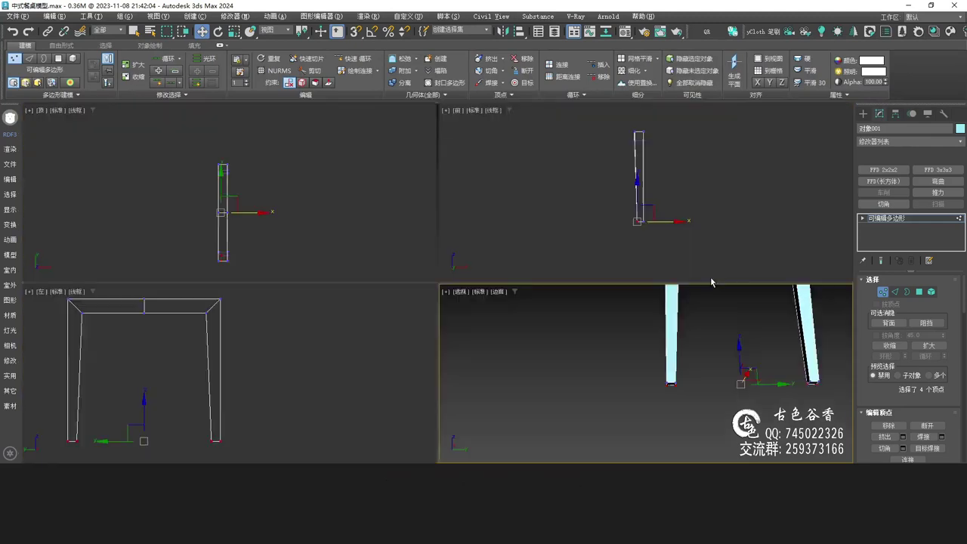
# In the left view, scale the inner bottom vertices of both legs slightly apart horizontally to narrow the feet.
pyautogui.hotkey('alt', 'w')
pyautogui.rightClick(274, 388)
pyautogui.hotkey('alt', 'w')
pyautogui.moveTo(270, 400); pyautogui.dragTo(392, 378, button='middle')
pyautogui.scroll(2, 301, 391)
pyautogui.moveTo(239, 361); pyautogui.dragTo(237, 362)
pyautogui.moveTo(301, 384); pyautogui.dragTo(359, 399, button='middle')
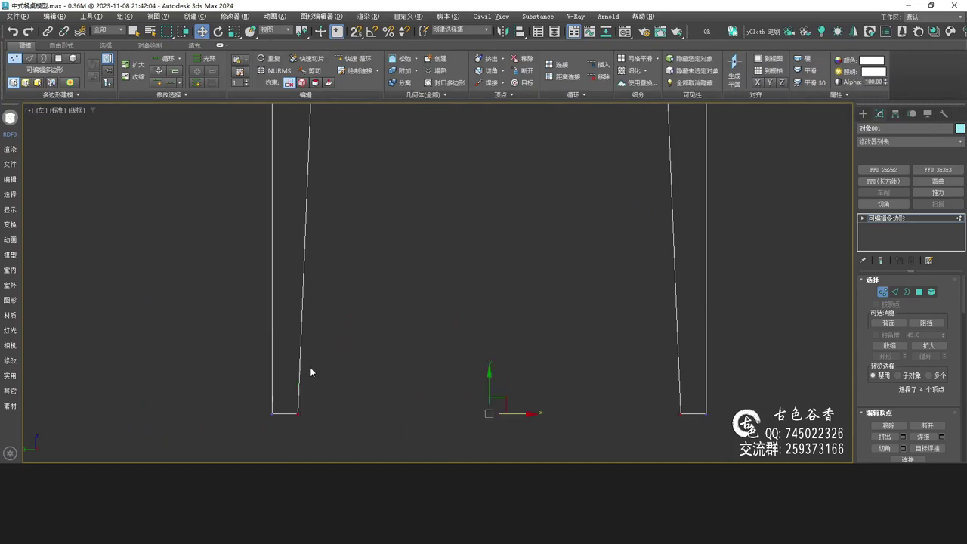
pyautogui.press('r')
pyautogui.moveTo(537, 413); pyautogui.dragTo(538, 413)
pyautogui.moveTo(574, 369); pyautogui.dragTo(559, 365, button='middle')
pyautogui.hotkey('alt', 'w')
pyautogui.middleClick(646, 403)
pyautogui.hotkey('alt', 'w')
pyautogui.keyDown('alt'); pyautogui.moveTo(645, 397); pyautogui.dragTo(607, 397, button='middle'); pyautogui.keyUp('alt')
# In the front view, move the inner bottom vertices slightly further inward to slim the feet in depth as well.
pyautogui.hotkey('alt', 'w')
pyautogui.middleClick(412, 369)
pyautogui.hotkey('alt', 'w')
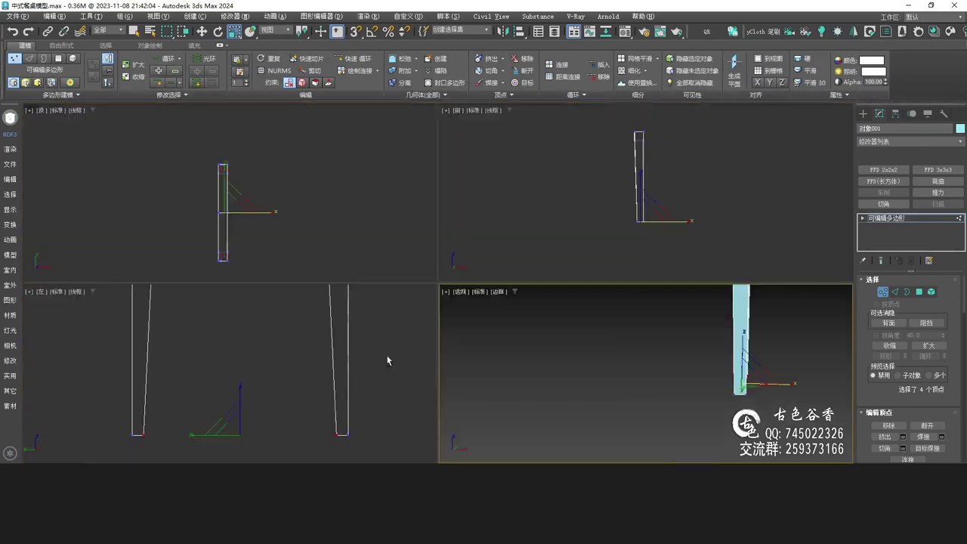
pyautogui.scroll(-6, 413, 370)
pyautogui.hotkey('alt', 'w')
pyautogui.middleClick(581, 277)
pyautogui.hotkey('alt', 'w')
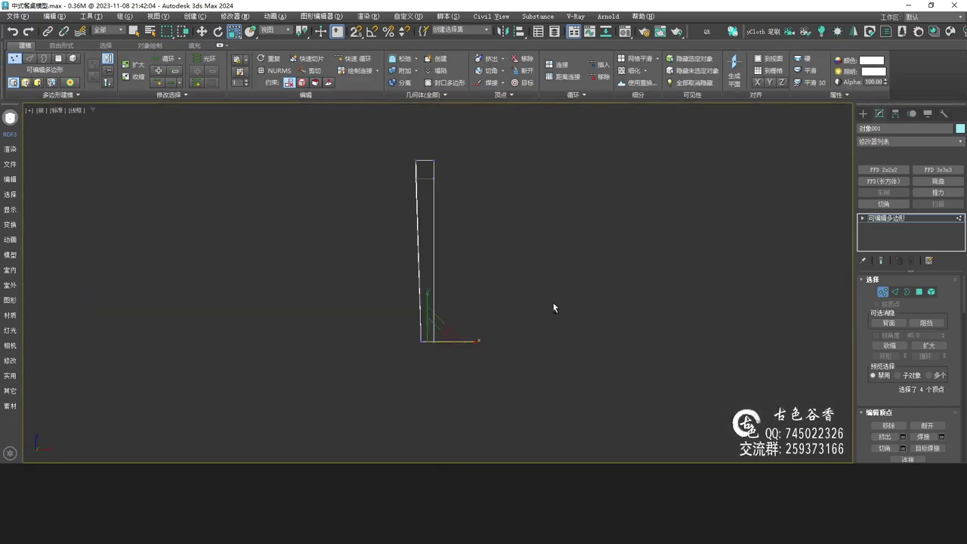
pyautogui.scroll(4, 508, 317)
pyautogui.moveTo(349, 401); pyautogui.dragTo(349, 402)
pyautogui.scroll(2, 342, 380)
pyautogui.press('w')
pyautogui.moveTo(344, 344); pyautogui.dragTo(354, 345)
pyautogui.hotkey('alt', 'w')
pyautogui.middleClick(624, 384)
pyautogui.hotkey('alt', 'w')
pyautogui.keyDown('alt'); pyautogui.moveTo(595, 346); pyautogui.dragTo(632, 261, button='middle'); pyautogui.keyUp('alt')
# In the top view, build an L shape with a second, perpendicular frame that shares a mitred corner leg with the first.
pyautogui.hotkey('alt', 'w')
pyautogui.middleClick(203, 205)
pyautogui.hotkey('alt', 'w')
pyautogui.moveTo(464, 238); pyautogui.dragTo(457, 186, button='middle')
pyautogui.scroll(6, 484, 383)
pyautogui.scroll(3, 406, 349)
pyautogui.moveTo(451, 396); pyautogui.dragTo(392, 351)
pyautogui.scroll(-4, 474, 349)
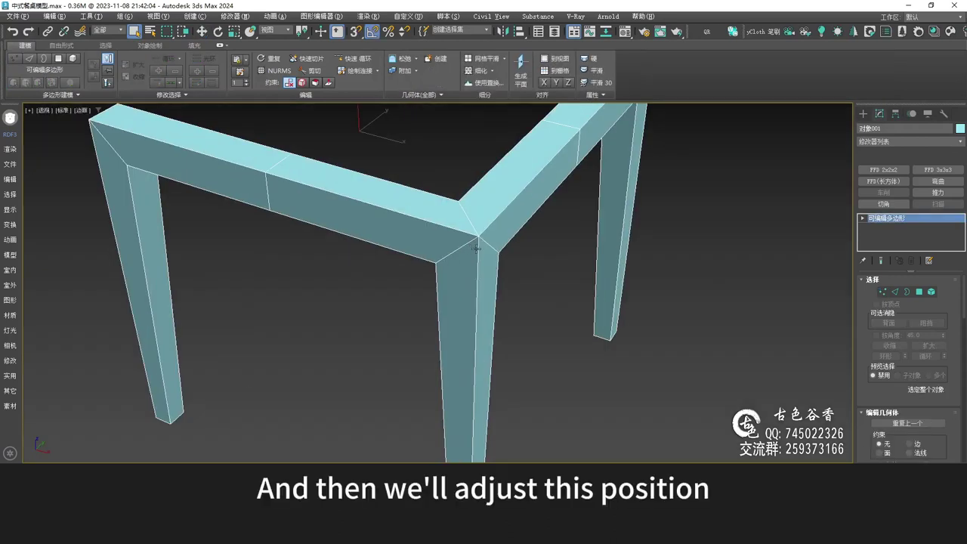
# Delete the polygons of both outer frame halves, keeping the shared corner leg and the two adjoining half rails.
pyautogui.hotkey('alt', 'w')
pyautogui.middleClick(230, 225)
pyautogui.hotkey('alt', 'w')
pyautogui.moveTo(431, 184); pyautogui.dragTo(436, 325, button='middle')
pyautogui.scroll(-2, 456, 280)
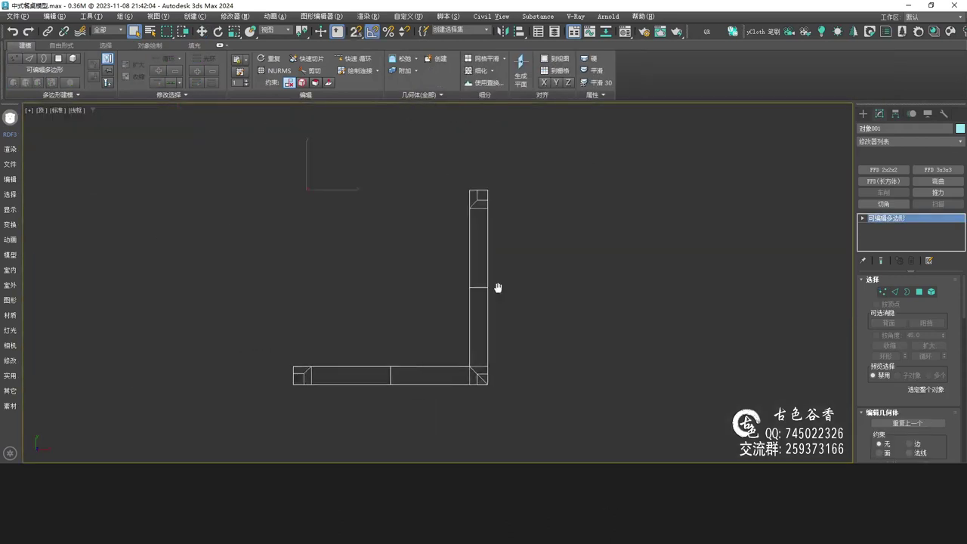
pyautogui.moveTo(456, 274); pyautogui.dragTo(535, 300, button='middle')
pyautogui.press('4')
pyautogui.moveTo(594, 178); pyautogui.dragTo(411, 291)
pyautogui.moveTo(409, 293); pyautogui.dragTo(482, 243, button='middle')
pyautogui.press('Delete')
pyautogui.moveTo(327, 252); pyautogui.dragTo(452, 375)
pyautogui.press('Delete')
pyautogui.moveTo(685, 366); pyautogui.dragTo(624, 348, button='middle')
pyautogui.hotkey('alt', 'w')
pyautogui.middleClick(639, 374)
pyautogui.hotkey('alt', 'w')
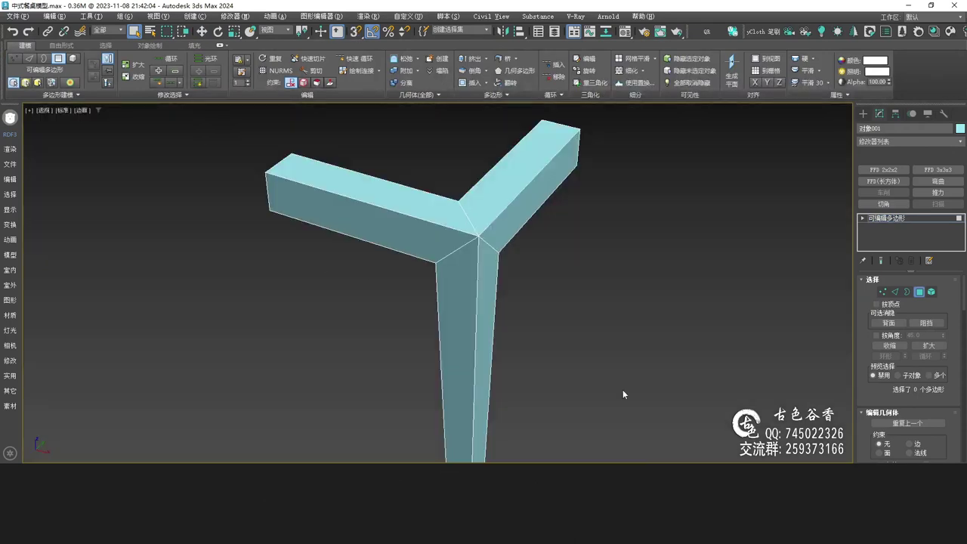
# Connect the lengthwise edges of one half rail with a new edge loop across it.
pyautogui.keyDown('alt'); pyautogui.moveTo(571, 311); pyautogui.dragTo(510, 291, button='middle'); pyautogui.keyUp('alt')
pyautogui.scroll(3, 483, 253)
pyautogui.keyDown('alt'); pyautogui.moveTo(538, 259); pyautogui.dragTo(473, 290, button='middle'); pyautogui.keyUp('alt')
pyautogui.moveTo(474, 294); pyautogui.dragTo(415, 156)
pyautogui.moveTo(435, 230); pyautogui.dragTo(491, 253, button='middle')
pyautogui.press('2')
pyautogui.hotkey('alt', 'w')
pyautogui.middleClick(239, 201)
pyautogui.hotkey('alt', 'w')
pyautogui.scroll(3, 553, 288)
pyautogui.scroll(-5, 903, 396)
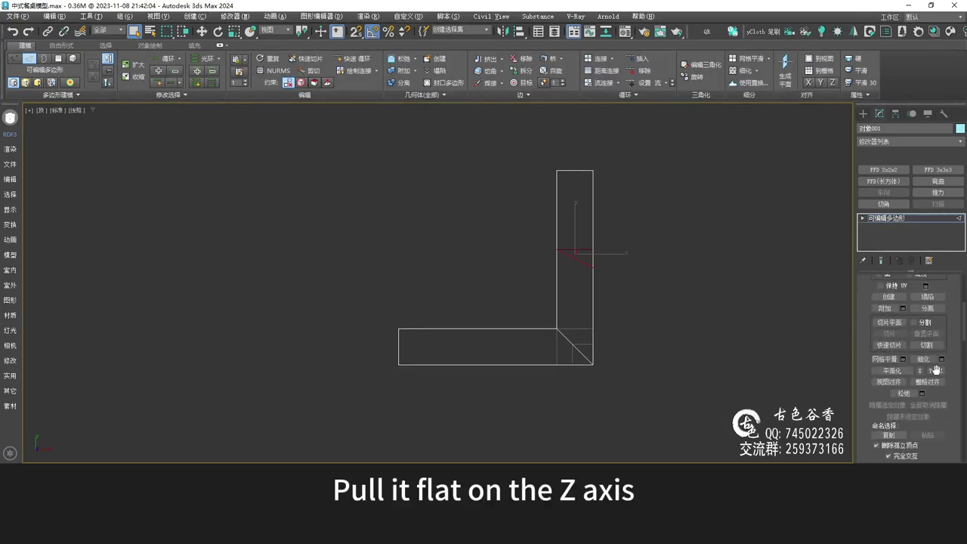
# Flatten the new edge loop with planarize Z and move it along the rail close to the corner joint.
pyautogui.click(942, 374)
pyautogui.press('w')
pyautogui.moveTo(585, 249); pyautogui.dragTo(584, 251, button='middle')
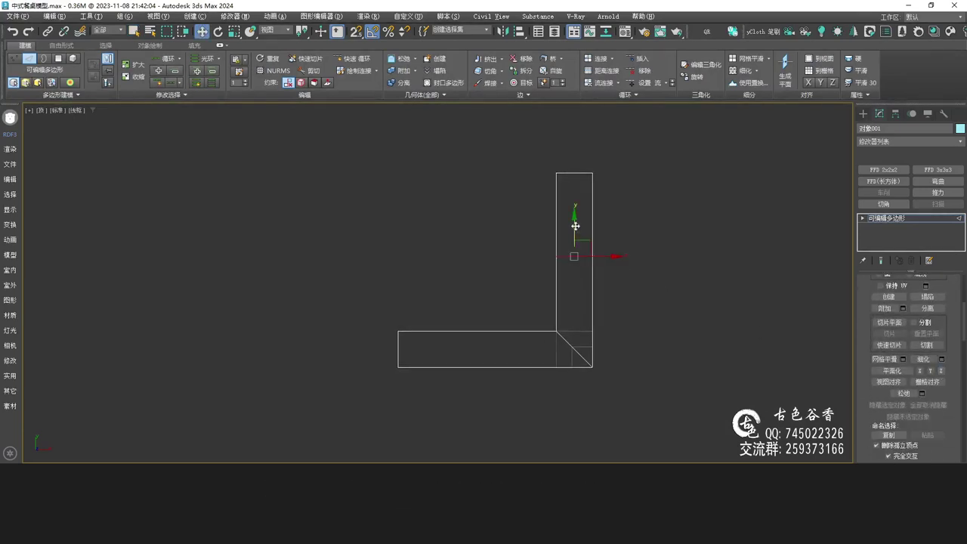
# Connect the lengthwise edges of the other half rail with a new edge loop across it.
pyautogui.scroll(2, 580, 331)
pyautogui.moveTo(579, 331); pyautogui.dragTo(600, 285, button='middle')
pyautogui.click(521, 336)
pyautogui.keyDown('shift'); pyautogui.click(520, 287); pyautogui.keyUp('shift')
pyautogui.hotkey('ctrl', 'shift', 'e')
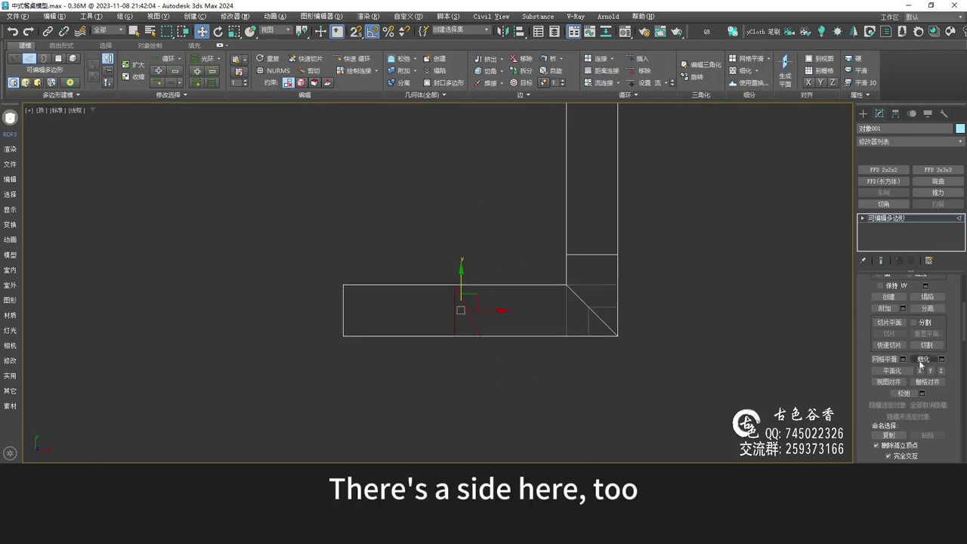
# Flatten the second rail's edge loop with planarize X and move it along the rail close to the corner joint.
pyautogui.click(919, 371)
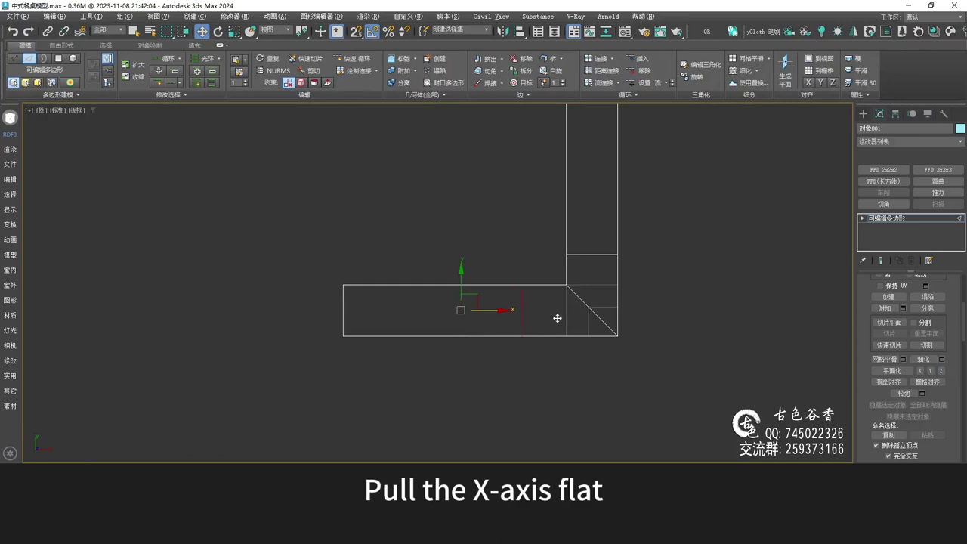
pyautogui.moveTo(571, 320); pyautogui.dragTo(571, 319)
pyautogui.hotkey('alt', 'w')
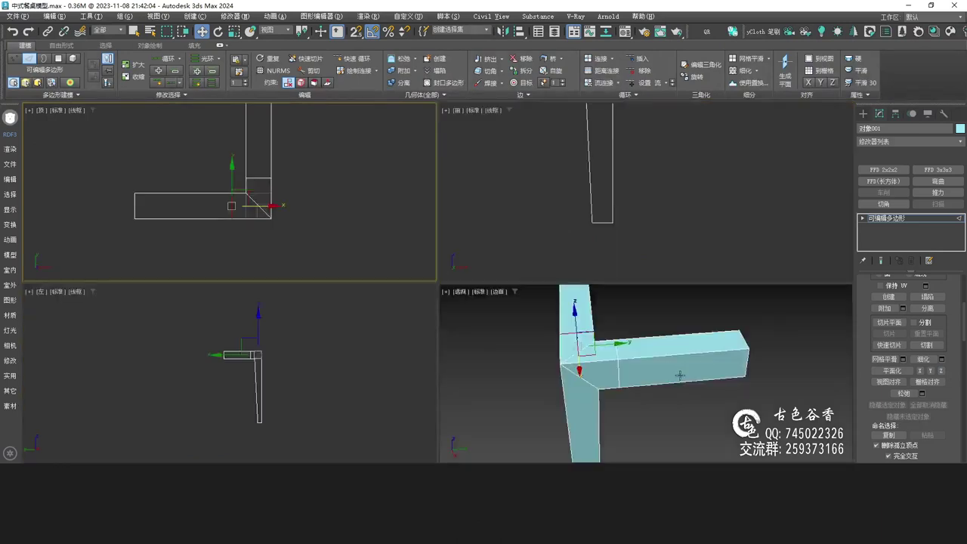
pyautogui.middleClick(670, 369)
pyautogui.hotkey('alt', 'w')
pyautogui.keyDown('alt'); pyautogui.moveTo(372, 274); pyautogui.dragTo(393, 270, button='middle'); pyautogui.keyUp('alt')
pyautogui.press('q')
pyautogui.scroll(4, 367, 281)
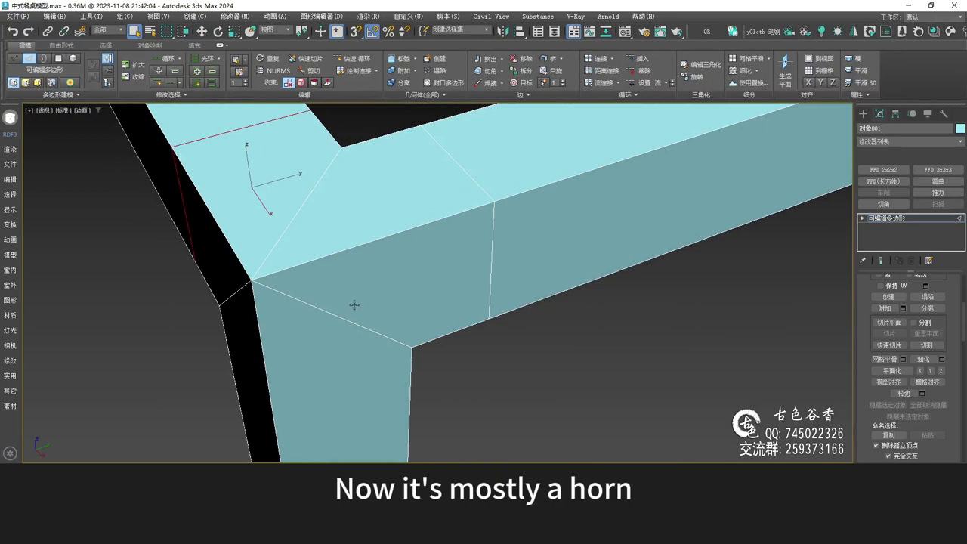
pyautogui.scroll(-2, 394, 257)
pyautogui.keyDown('alt'); pyautogui.moveTo(338, 284); pyautogui.dragTo(399, 262, button='middle'); pyautogui.keyUp('alt')
pyautogui.scroll(2, 358, 251)
pyautogui.scroll(-2, 416, 302)
pyautogui.moveTo(417, 302); pyautogui.dragTo(424, 256, button='middle')
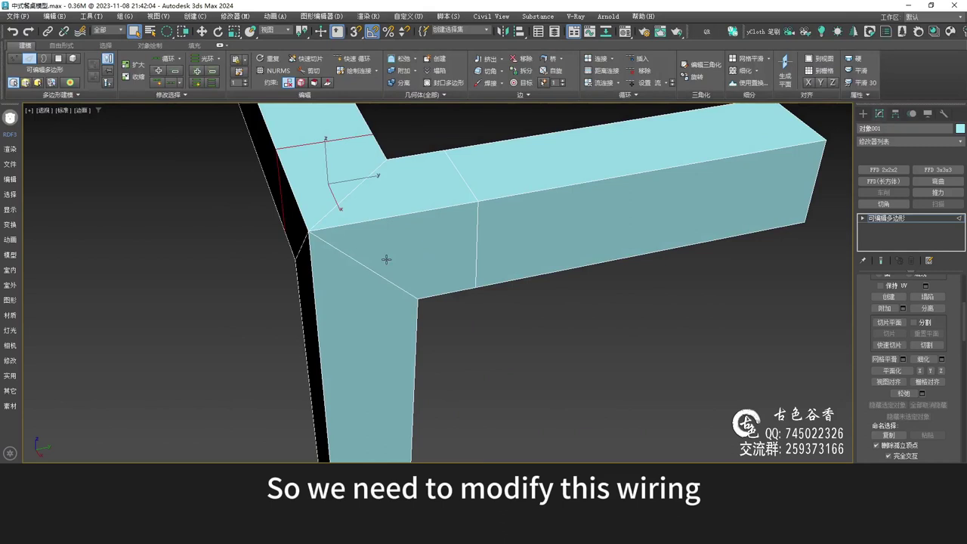
pyautogui.press('2')
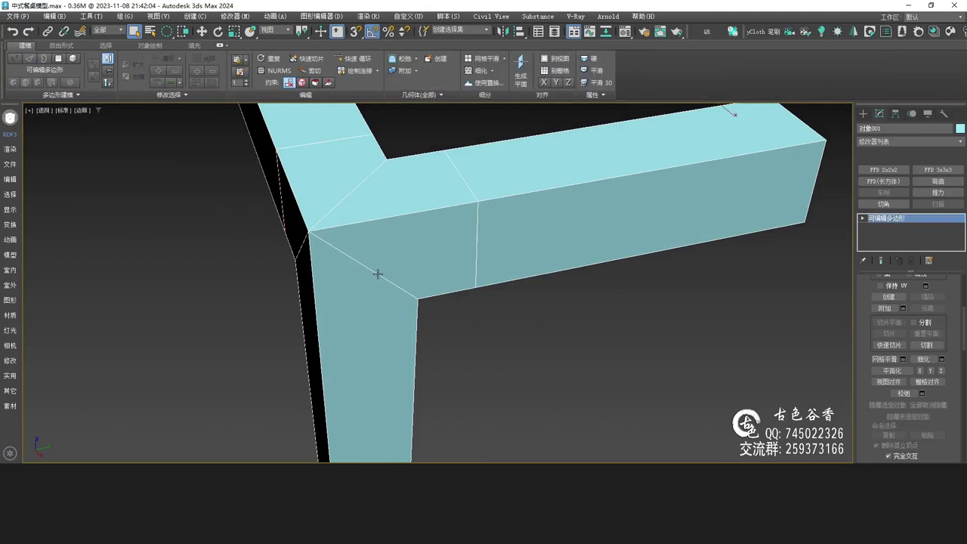
pyautogui.press('2')
pyautogui.click(378, 274)
# Delete the polygon that closes the foot of the leg.
pyautogui.keyDown('alt'); pyautogui.moveTo(378, 275); pyautogui.dragTo(378, 229, button='middle'); pyautogui.keyUp('alt')
pyautogui.scroll(-2, 389, 257)
pyautogui.scroll(3, 354, 320)
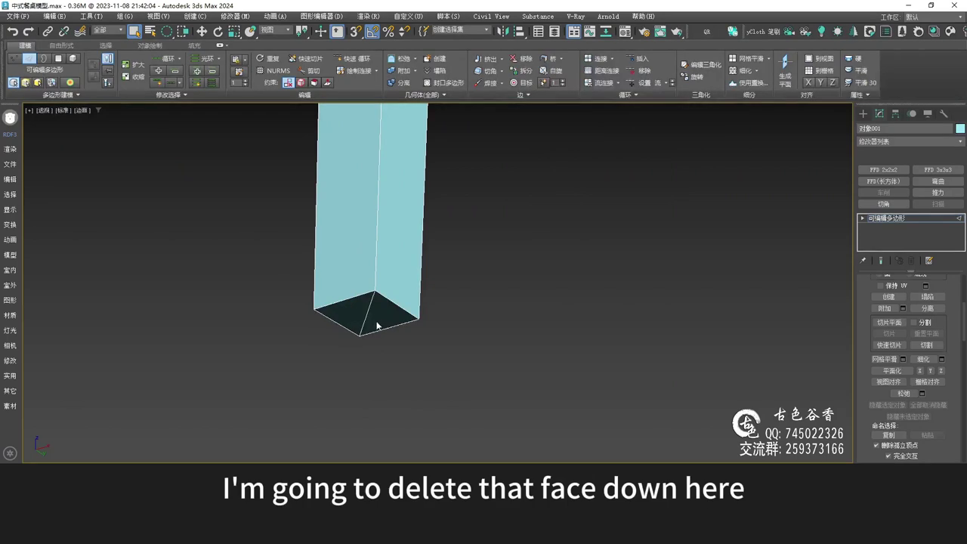
pyautogui.press('4')
pyautogui.click(375, 325)
pyautogui.press('Delete')
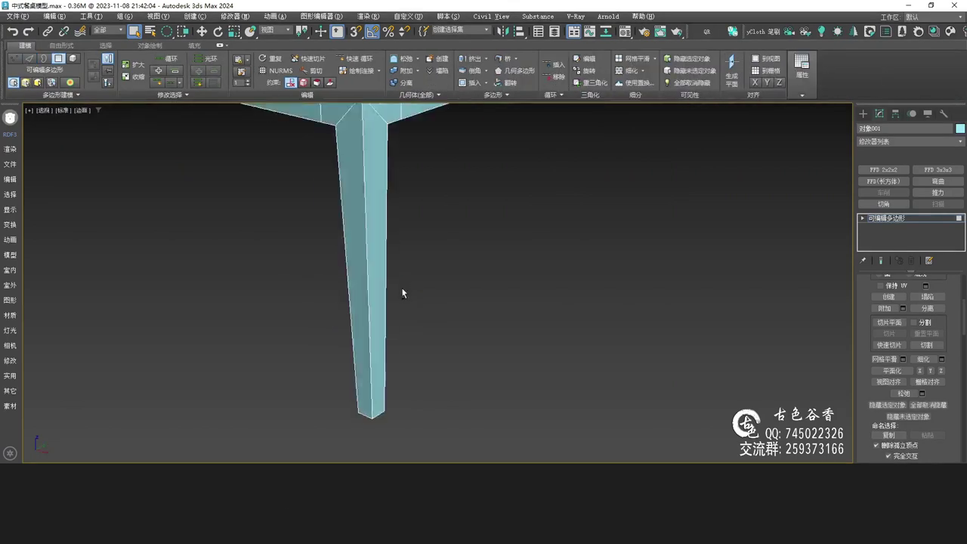
# Connect the edge rings through the two outer mitre edges with 2 segments running along the rails and down the leg.
pyautogui.moveTo(386, 133); pyautogui.dragTo(367, 274, button='middle')
pyautogui.scroll(3, 368, 254)
pyautogui.press('2')
pyautogui.click(348, 260)
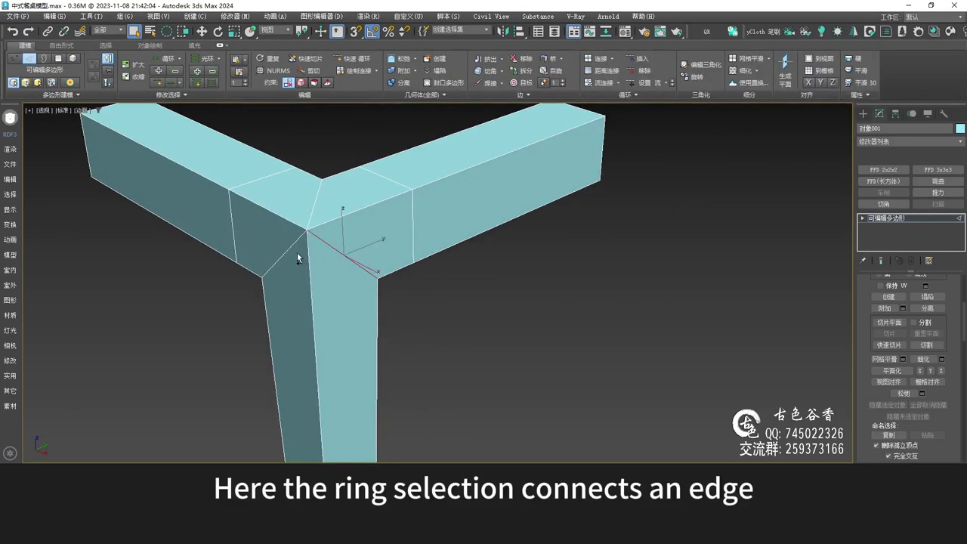
pyautogui.keyDown('ctrl'); pyautogui.click(287, 252); pyautogui.keyUp('ctrl')
pyautogui.hotkey('alt', 'r')
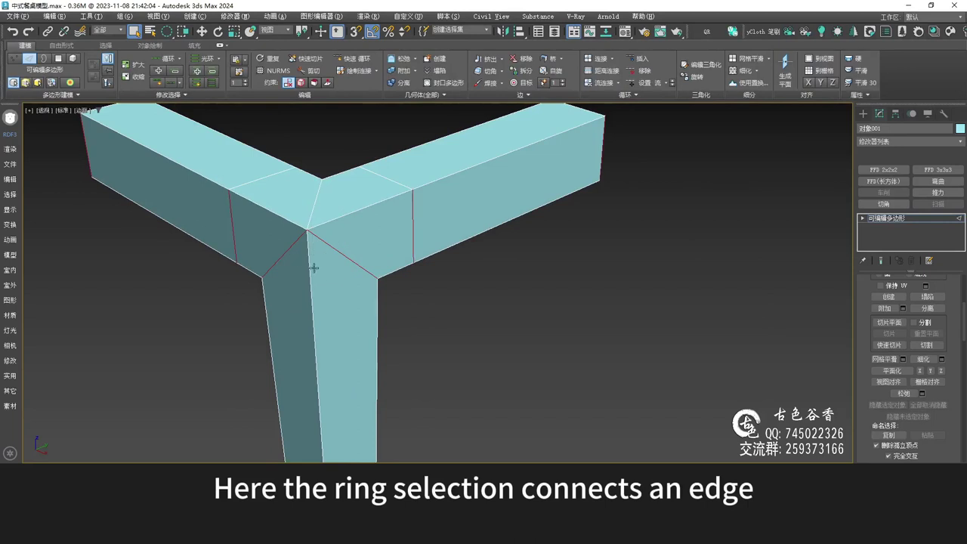
pyautogui.hotkey('ctrl', 'shift', 'e')
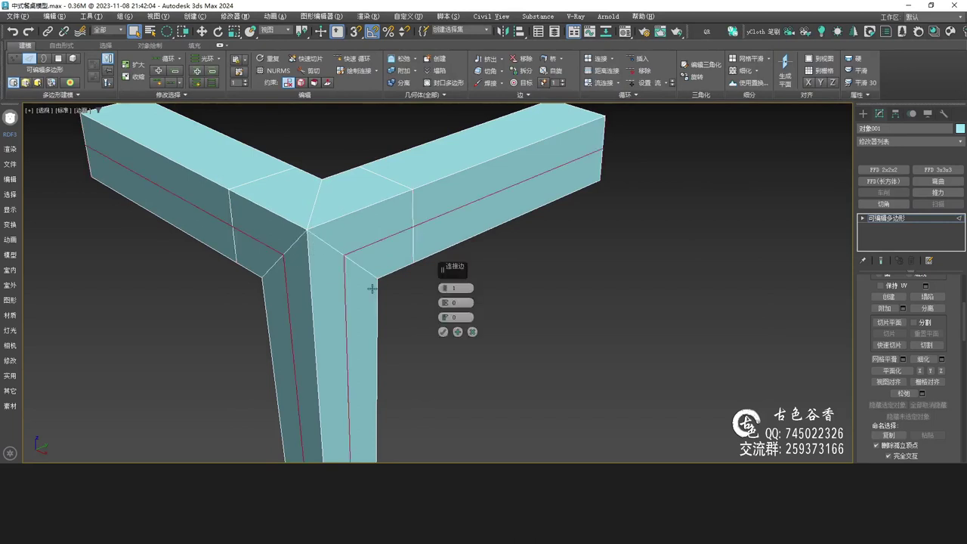
pyautogui.click(445, 287)
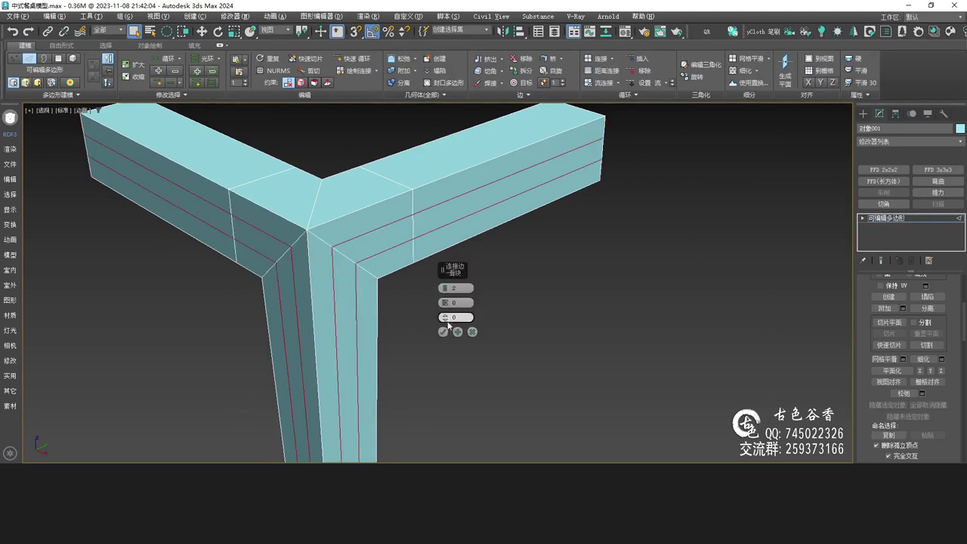
pyautogui.click(445, 333)
# Cut an edge around the leg's outer corner between the upper mitre vertices of the two outer faces.
pyautogui.scroll(4, 426, 262)
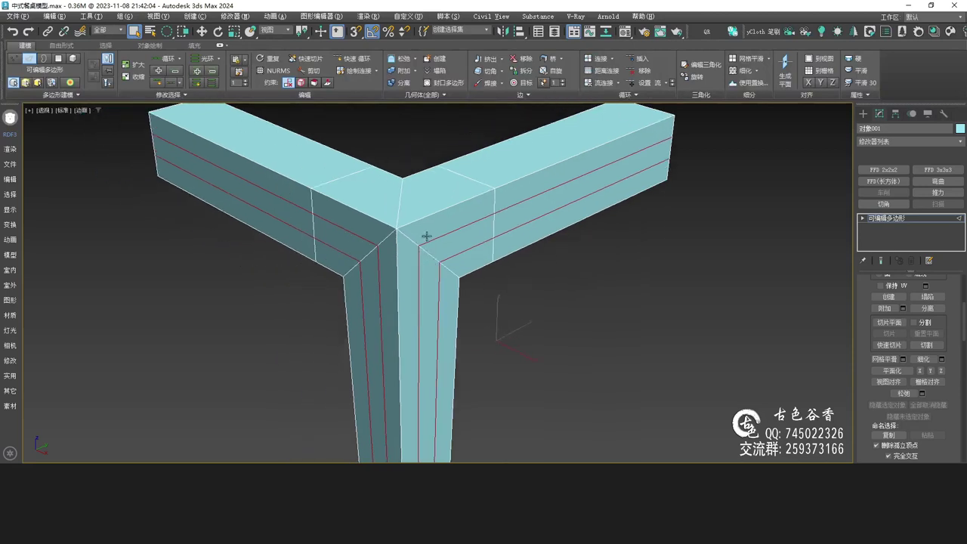
pyautogui.press('1')
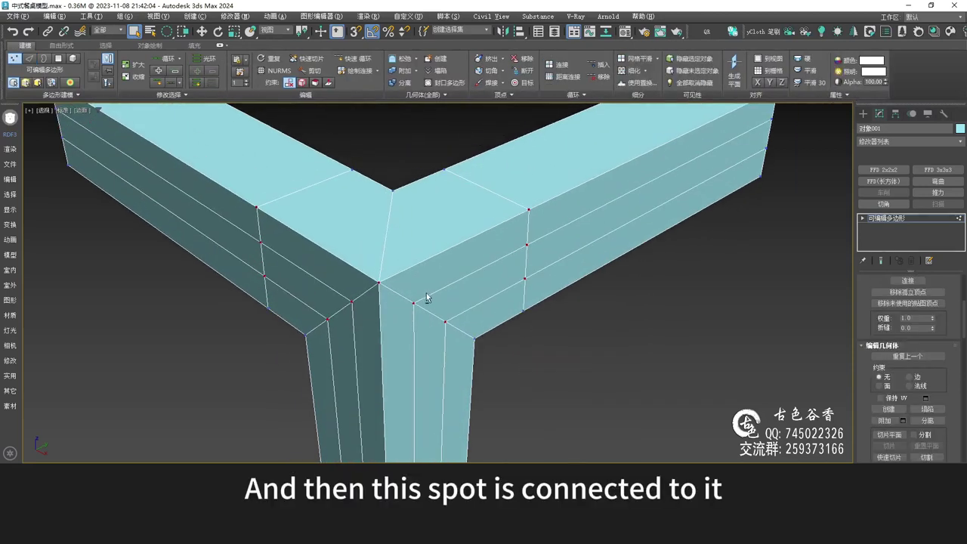
pyautogui.hotkey('alt', 'c')
pyautogui.rightClick(415, 268)
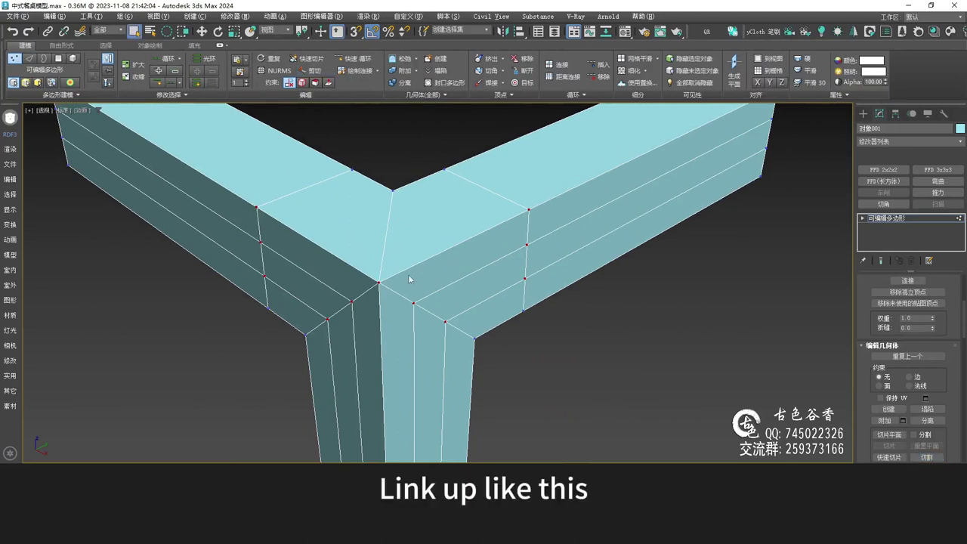
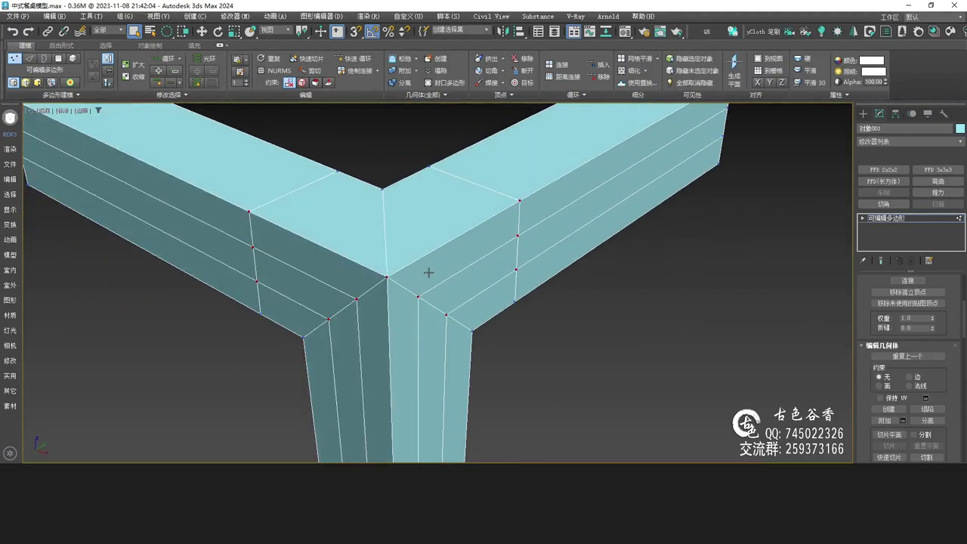
pyautogui.moveTo(387, 326)
pyautogui.keyDown('alt'); pyautogui.mouseDown(button='middle')
pyautogui.moveTo(400, 245)
pyautogui.moveTo(389, 244)
pyautogui.mouseUp(button='middle'); pyautogui.keyUp('alt')
pyautogui.hotkey('alt', 'c')
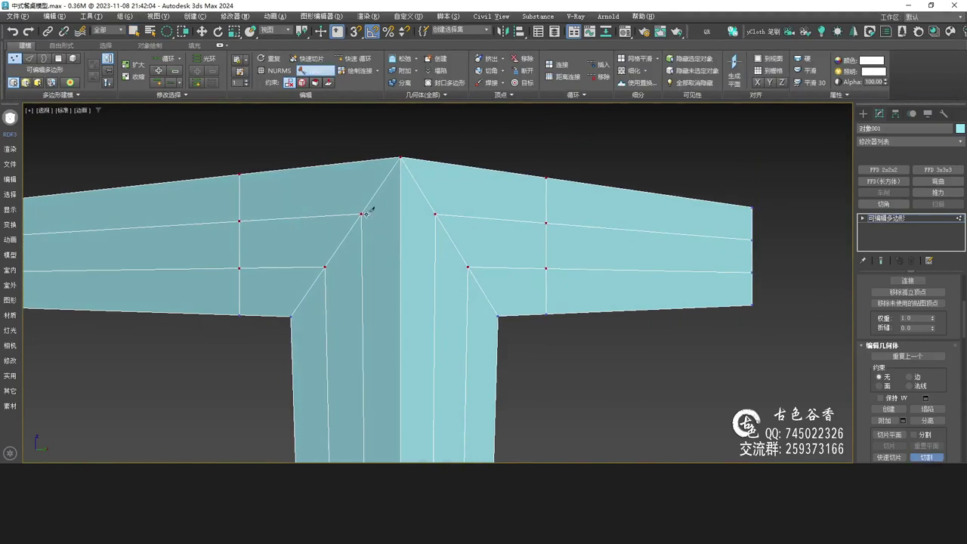
pyautogui.click(361, 214)
pyautogui.click(436, 216)
pyautogui.rightClick(436, 216)
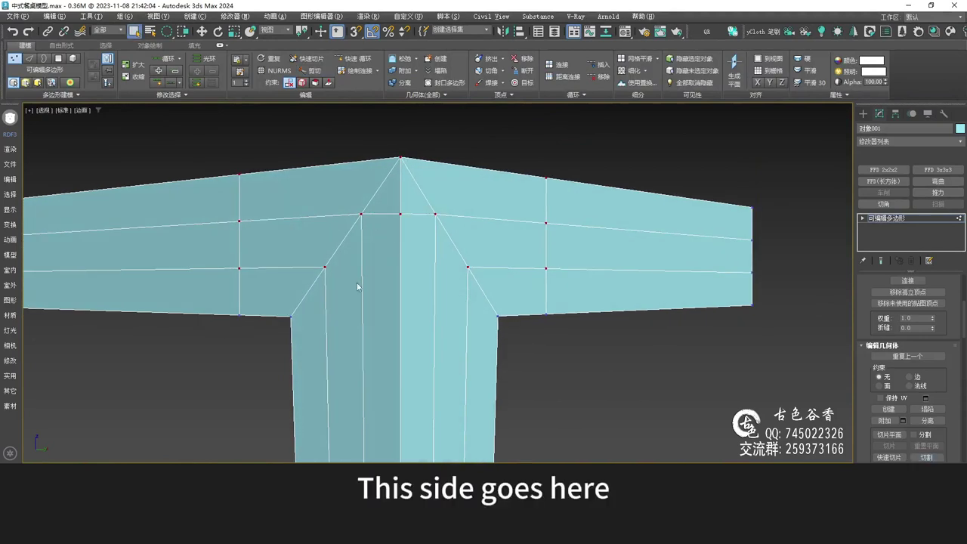
# Cut a second edge around the leg's outer corner between the lower mitre vertices of the two outer faces.
pyautogui.keyDown('alt'); pyautogui.moveTo(364, 284); pyautogui.dragTo(345, 286, button='middle'); pyautogui.keyUp('alt')
pyautogui.hotkey('alt', 'c')
pyautogui.click(325, 267)
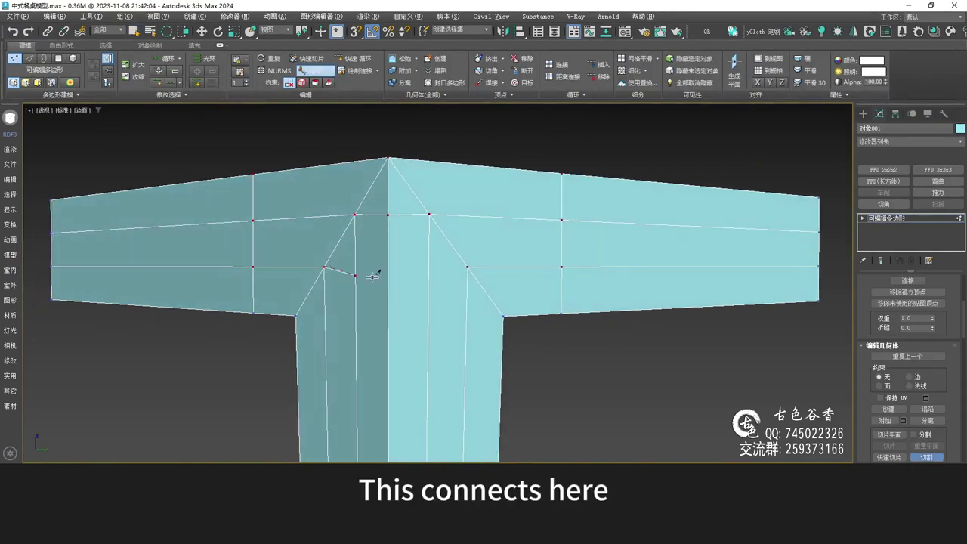
pyautogui.click(468, 268)
pyautogui.rightClick(468, 268)
pyautogui.hotkey('alt', 'c')
pyautogui.keyDown('alt'); pyautogui.moveTo(507, 276); pyautogui.dragTo(455, 285, button='middle'); pyautogui.keyUp('alt')
pyautogui.rightClick(444, 239)
# Connect the crosswise edge ring on top of both rails with two lengthwise loops.
pyautogui.keyDown('alt'); pyautogui.moveTo(441, 187); pyautogui.dragTo(437, 228, button='middle'); pyautogui.keyUp('alt')
pyautogui.moveTo(437, 228); pyautogui.dragTo(439, 282, button='middle')
pyautogui.press('2')
pyautogui.click(414, 201)
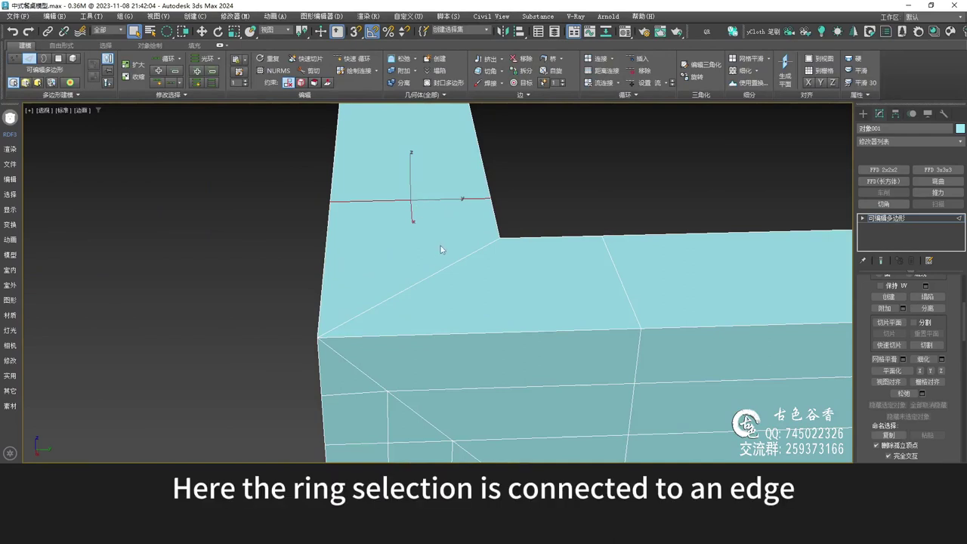
pyautogui.hotkey('alt', 'r')
pyautogui.hotkey('ctrl', 'shift', 'e')
pyautogui.click(444, 333)
# Connect the edge rings on the rails' inner sides and undersides with two loops each, continuing down the leg's inner faces.
pyautogui.keyDown('alt'); pyautogui.moveTo(570, 296); pyautogui.dragTo(460, 290, button='middle'); pyautogui.keyUp('alt')
pyautogui.click(583, 270)
pyautogui.keyDown('alt'); pyautogui.moveTo(613, 285); pyautogui.dragTo(540, 204, button='middle'); pyautogui.keyUp('alt')
pyautogui.click(525, 294)
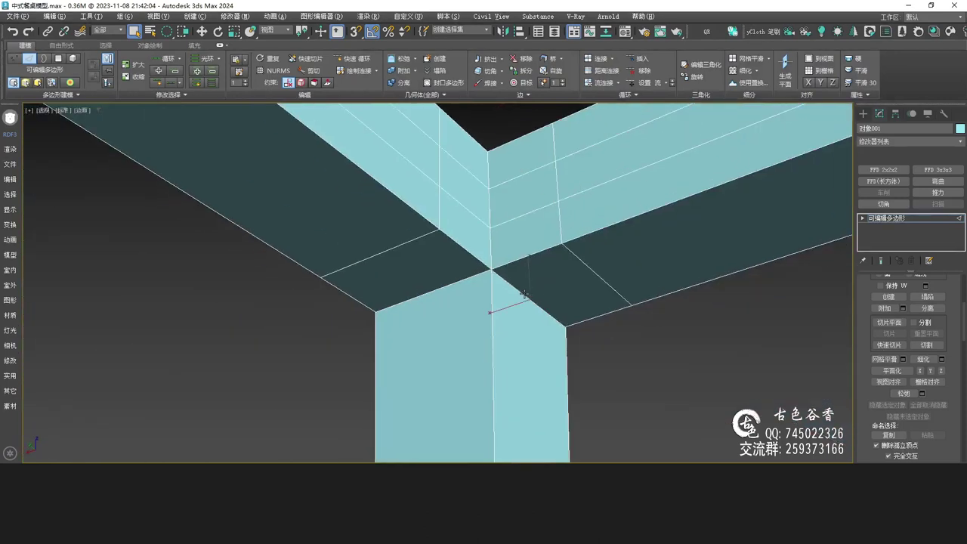
pyautogui.hotkey('ctrl', 'shift', 'e')
pyautogui.click(465, 281)
pyautogui.hotkey('ctrl', 'shift', 'e')
# Cut from the upper mitre vertex on the outer face up to the nearest mitre vertex on the top face.
pyautogui.keyDown('alt'); pyautogui.moveTo(466, 219); pyautogui.dragTo(340, 320, button='middle'); pyautogui.keyUp('alt')
pyautogui.hotkey('alt', 'c')
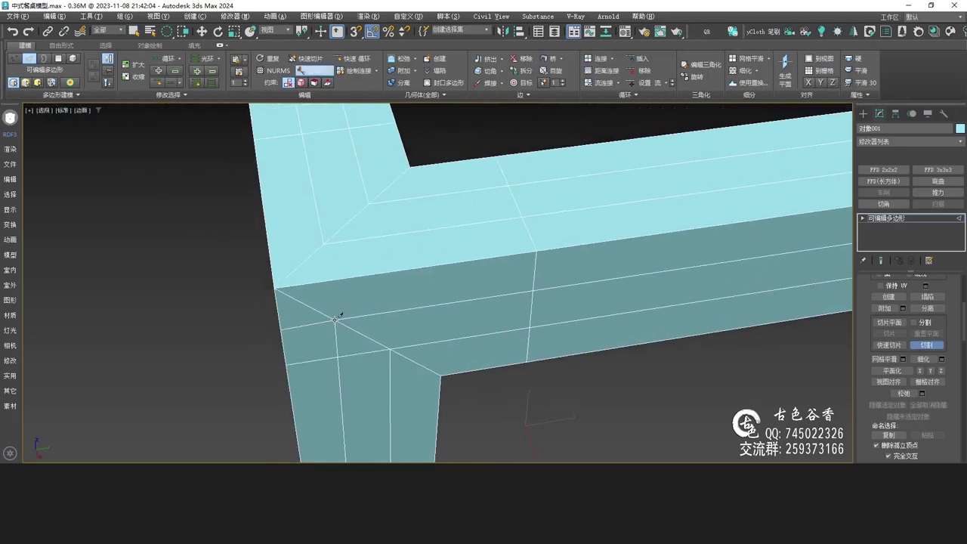
pyautogui.click(334, 318)
pyautogui.keyDown('alt'); pyautogui.moveTo(334, 258); pyautogui.dragTo(327, 244, button='middle'); pyautogui.keyUp('alt')
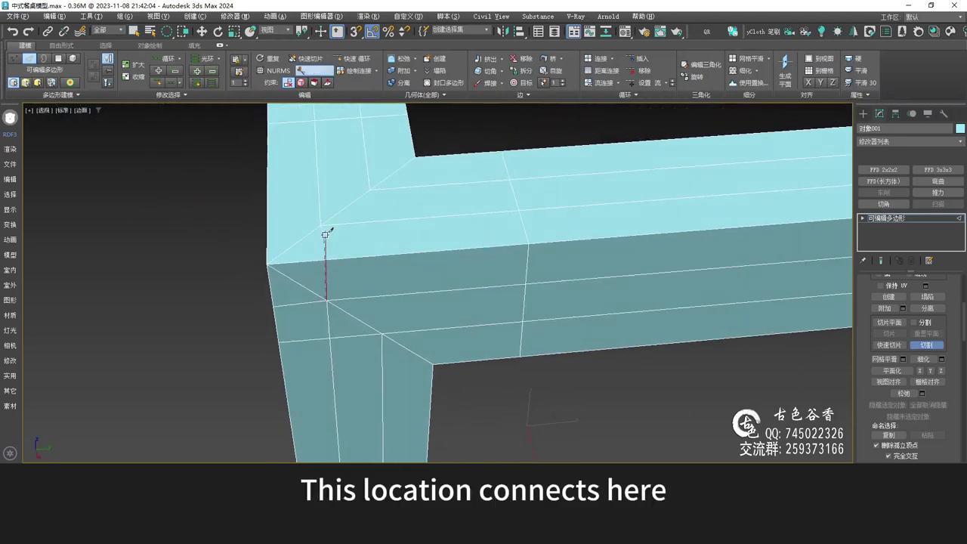
pyautogui.click(321, 225)
pyautogui.rightClick(321, 225)
pyautogui.hotkey('alt', 'c')
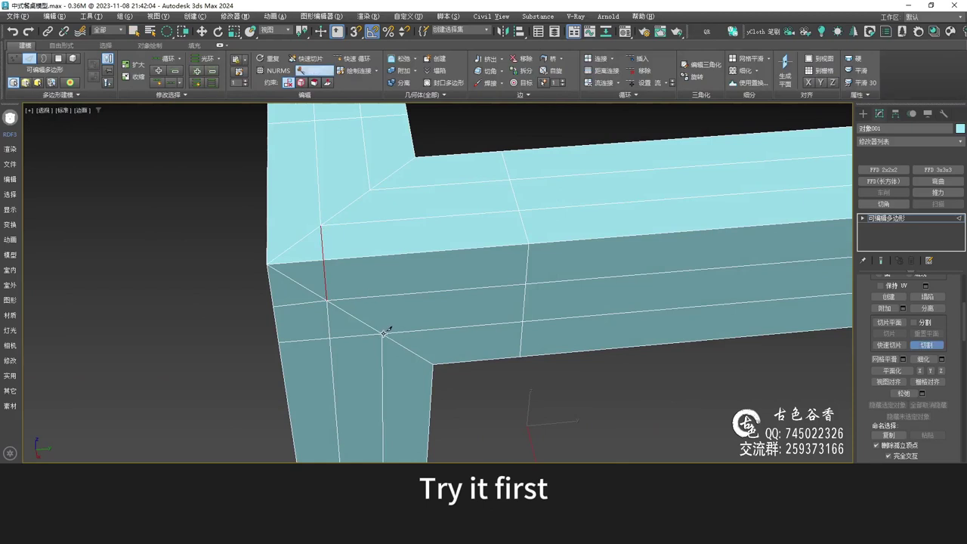
pyautogui.click(383, 332)
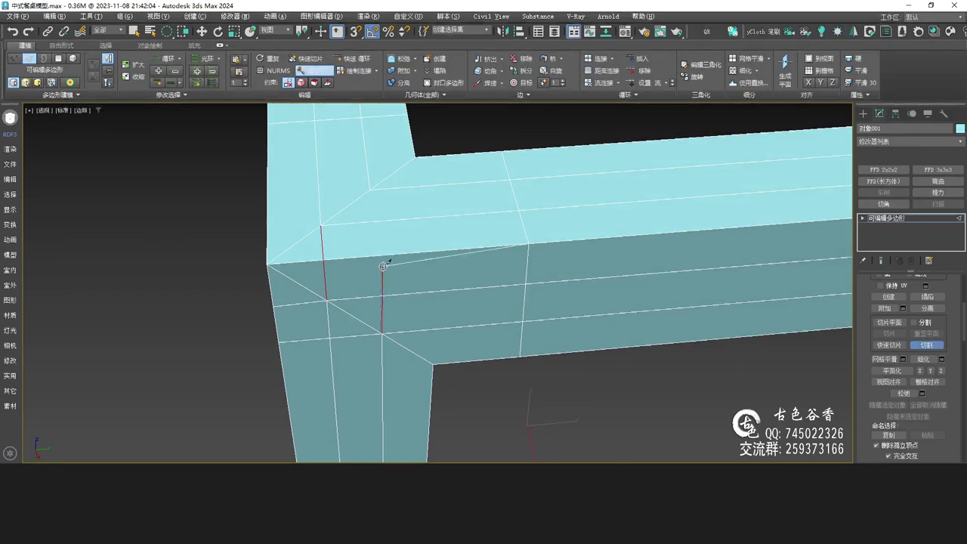
pyautogui.rightClick(375, 194)
# Cut across the rail's top face from the first cut's point on the outer edge to the inner edge beside the corner.
pyautogui.hotkey('alt', 'c')
pyautogui.keyDown('alt'); pyautogui.moveTo(371, 265); pyautogui.dragTo(398, 275, button='middle'); pyautogui.keyUp('alt')
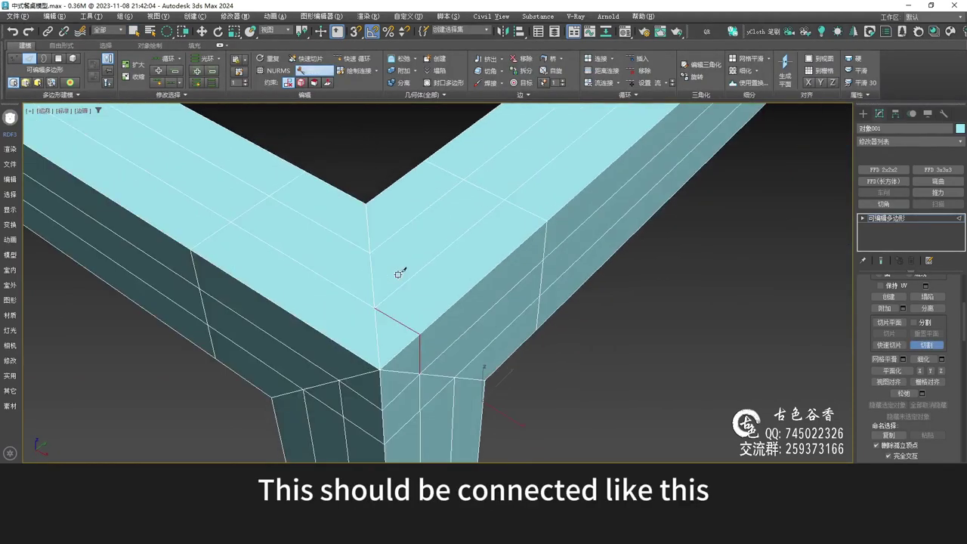
pyautogui.keyDown('alt'); pyautogui.moveTo(433, 311); pyautogui.dragTo(410, 344, button='middle'); pyautogui.keyUp('alt')
pyautogui.click(393, 336)
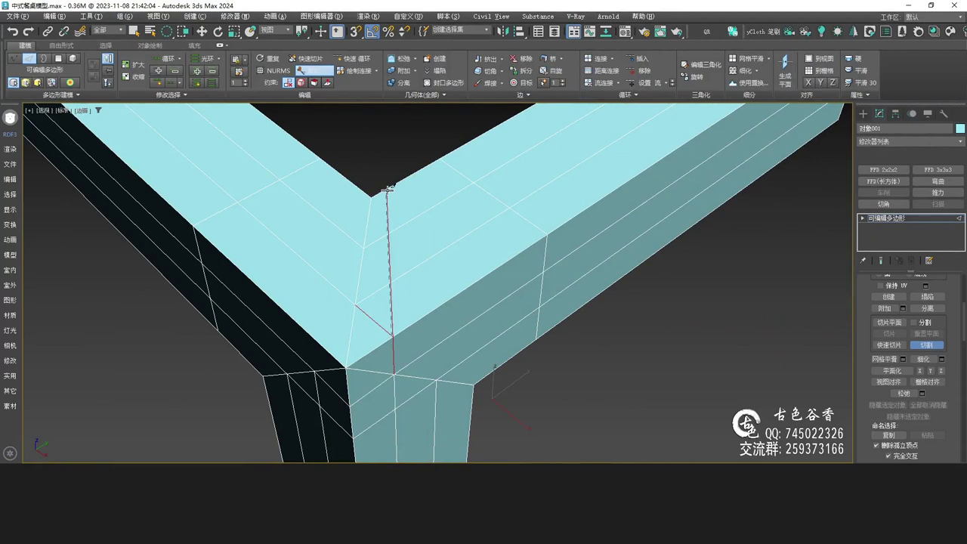
pyautogui.click(383, 190)
pyautogui.rightClick(434, 350)
pyautogui.keyDown('alt'); pyautogui.moveTo(429, 354); pyautogui.dragTo(422, 366, button='middle'); pyautogui.keyUp('alt')
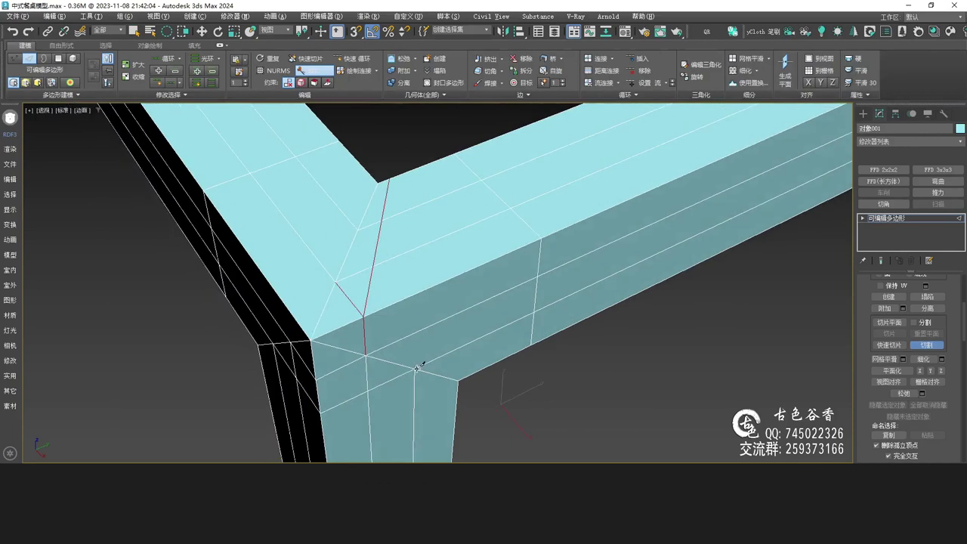
# Cut from the lower mitre vertex up the outer face and across the rail's top to its inner edge.
pyautogui.click(415, 369)
pyautogui.keyDown('alt'); pyautogui.moveTo(413, 229); pyautogui.dragTo(411, 232, button='middle'); pyautogui.keyUp('alt')
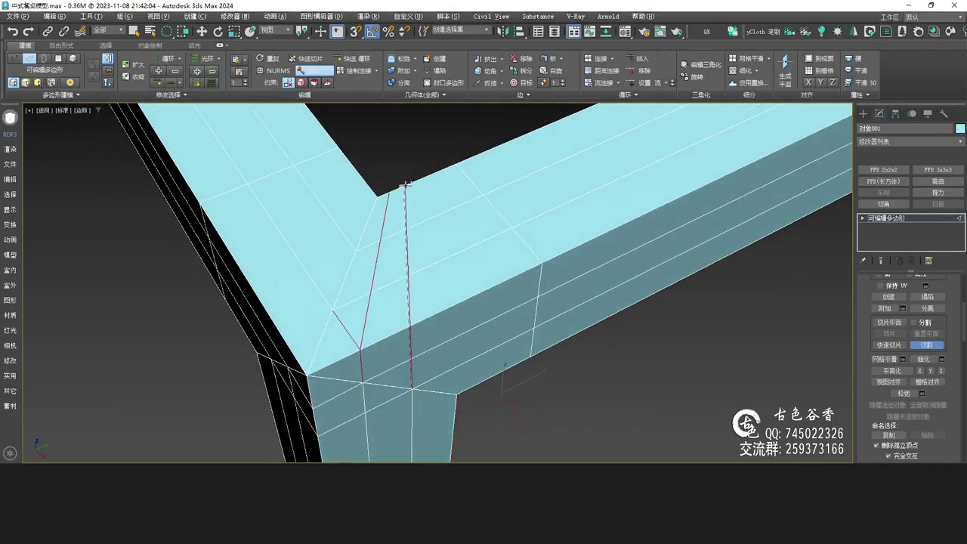
pyautogui.click(406, 184)
pyautogui.click(386, 338)
pyautogui.rightClick(371, 330)
pyautogui.rightClick(370, 330)
# Remove the stray short edge left by the cuts beside the mitre on the top face.
pyautogui.press('2')
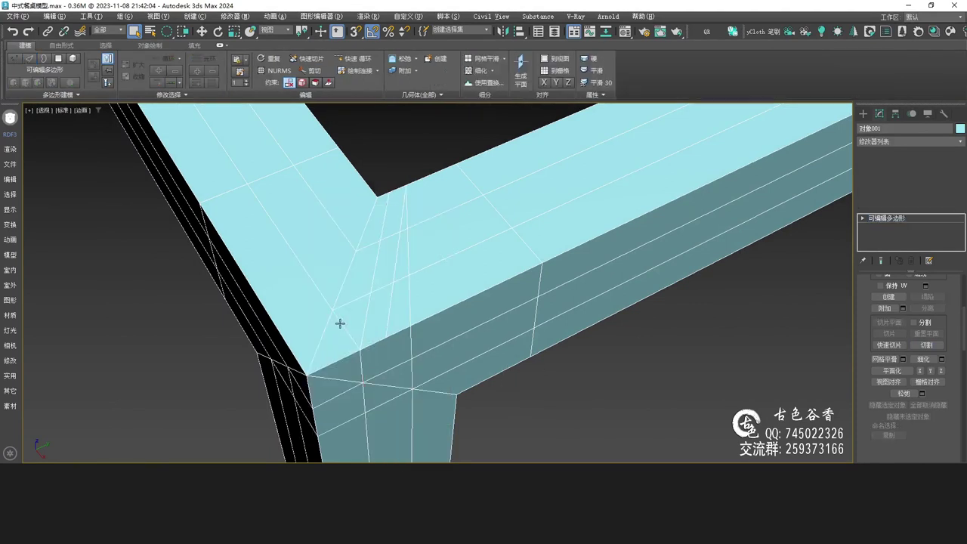
pyautogui.press('2')
pyautogui.click(340, 324)
pyautogui.press('BackSpace')
# Remove the two diagonal mitre edges nearest the outer corner on the rail's outer face.
pyautogui.scroll(-3, 339, 348)
pyautogui.moveTo(339, 348); pyautogui.dragTo(400, 315, button='middle')
pyautogui.scroll(3, 359, 355)
pyautogui.keyDown('alt'); pyautogui.moveTo(358, 354); pyautogui.dragTo(380, 299, button='middle'); pyautogui.keyUp('alt')
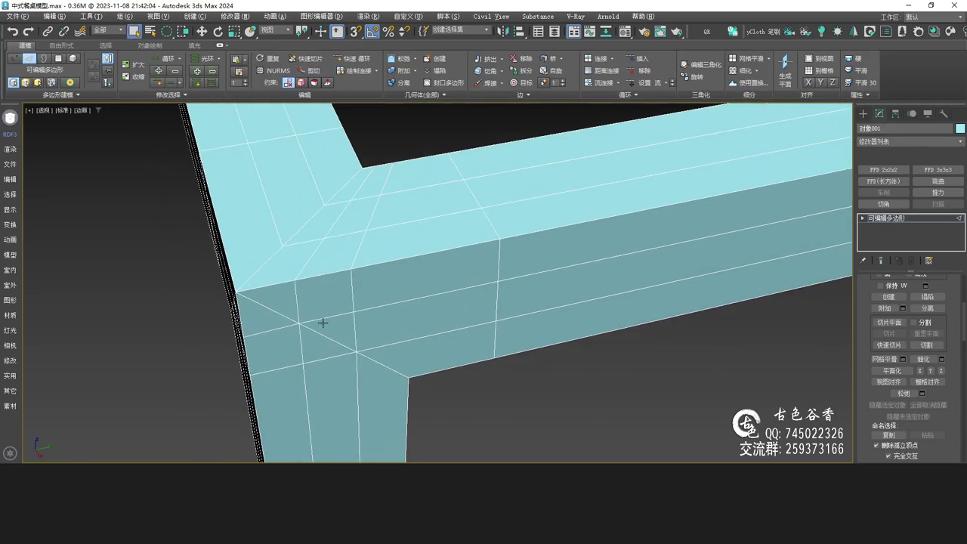
pyautogui.click(274, 311)
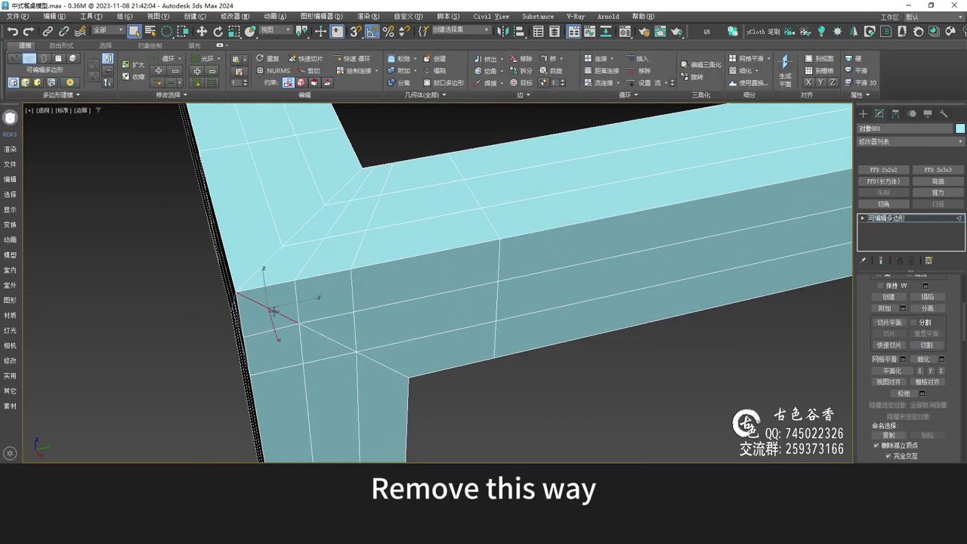
pyautogui.click(319, 334)
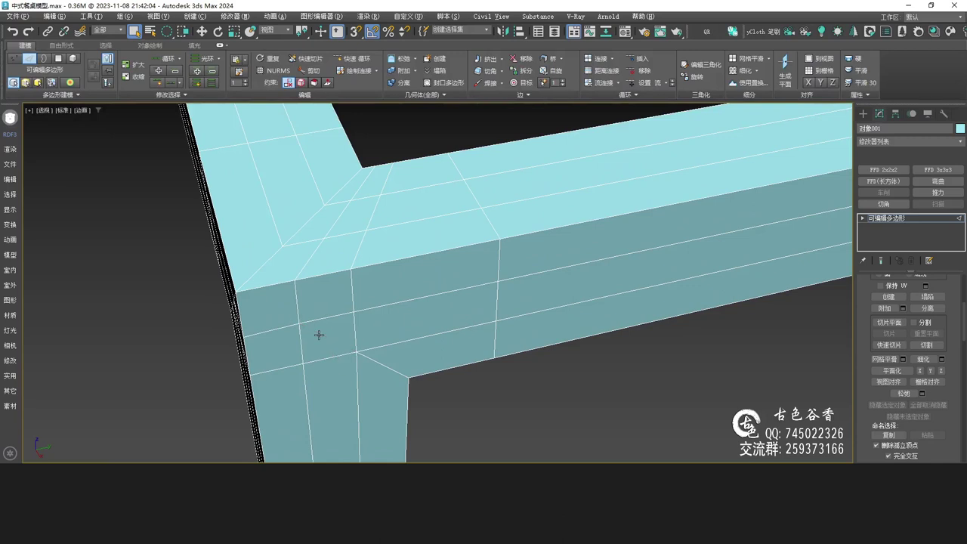
# Set the selection region to rectangular.
pyautogui.scroll(-3, 337, 341)
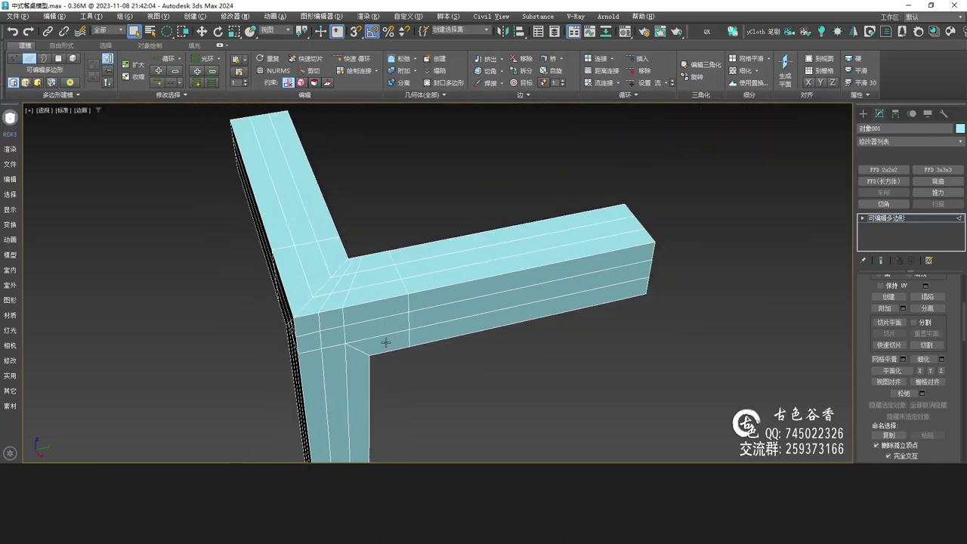
pyautogui.keyDown('alt'); pyautogui.moveTo(433, 315); pyautogui.dragTo(335, 148, button='middle'); pyautogui.keyUp('alt')
pyautogui.scroll(4, 511, 158)
pyautogui.moveTo(512, 157); pyautogui.dragTo(512, 200, button='middle')
pyautogui.press('1')
pyautogui.scroll(3, 507, 170)
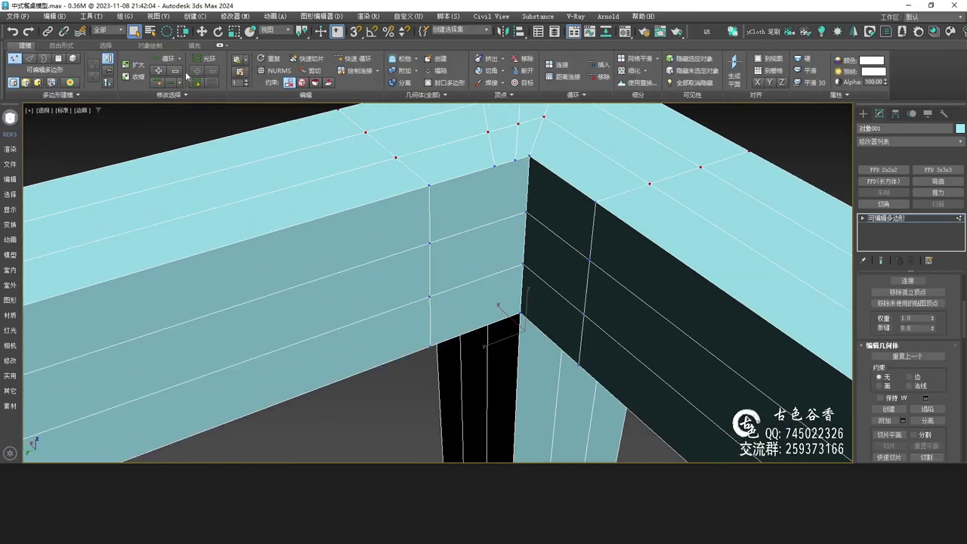
pyautogui.press('1')
pyautogui.moveTo(167, 32); pyautogui.dragTo(168, 47)
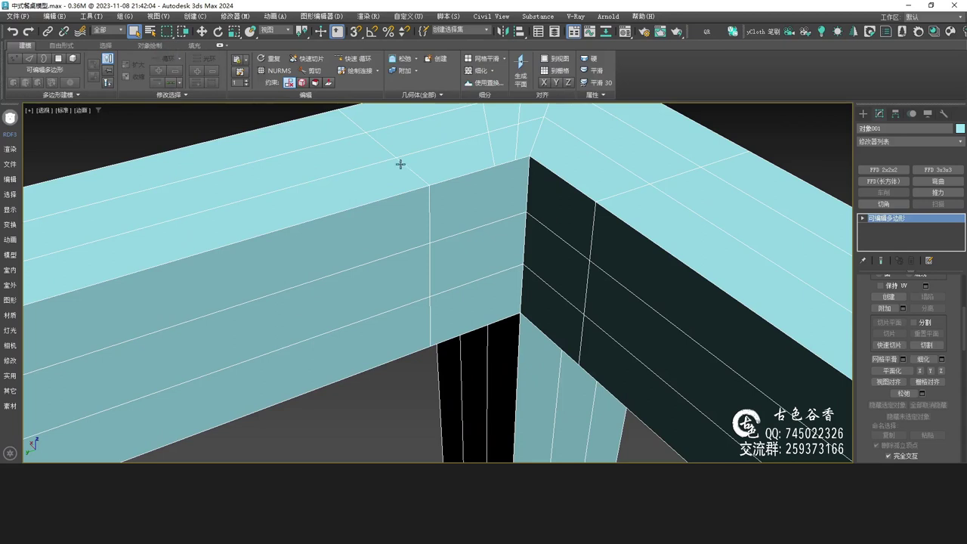
pyautogui.keyDown('alt'); pyautogui.moveTo(498, 237); pyautogui.dragTo(496, 231, button='middle'); pyautogui.keyUp('alt')
# Try to cut down the rail's inner face from the top cut's end vertex with 3D snapping on.
pyautogui.moveTo(361, 58); pyautogui.dragTo(358, 76)
pyautogui.moveTo(522, 261); pyautogui.dragTo(516, 230, button='middle')
pyautogui.press('1')
pyautogui.hotkey('alt', 'c')
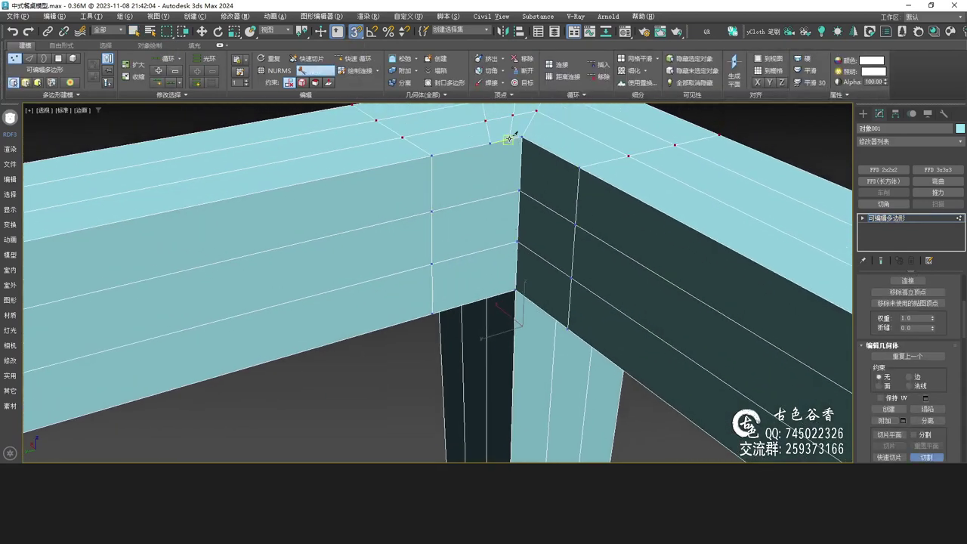
pyautogui.rightClick(509, 139)
pyautogui.hotkey('alt', 'c')
pyautogui.click(508, 140)
pyautogui.rightClick(508, 281)
# Turn off 3D snapping and cut two edges down the rail's inner face from the end vertices of the top cuts.
pyautogui.hotkey('alt', 'c')
pyautogui.moveTo(356, 36); pyautogui.dragTo(359, 65)
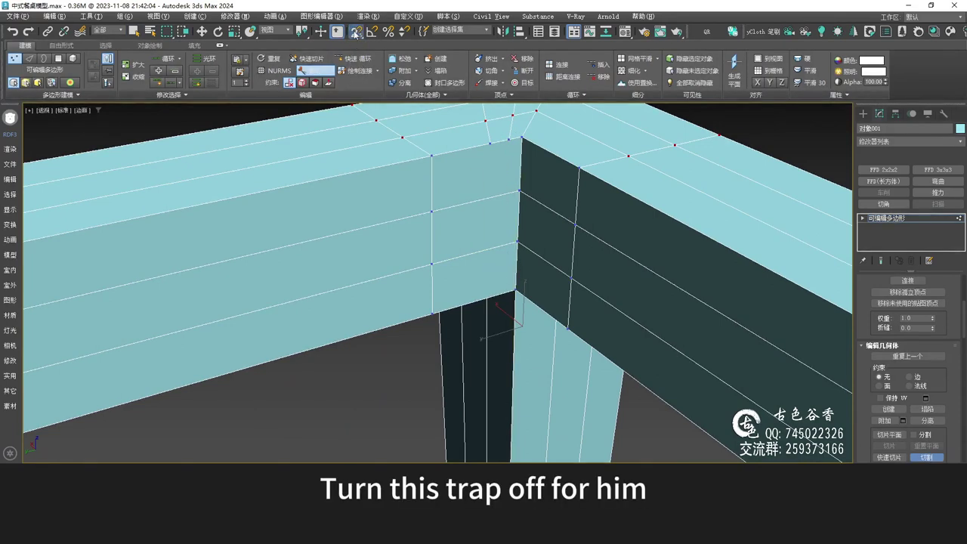
pyautogui.click(357, 34)
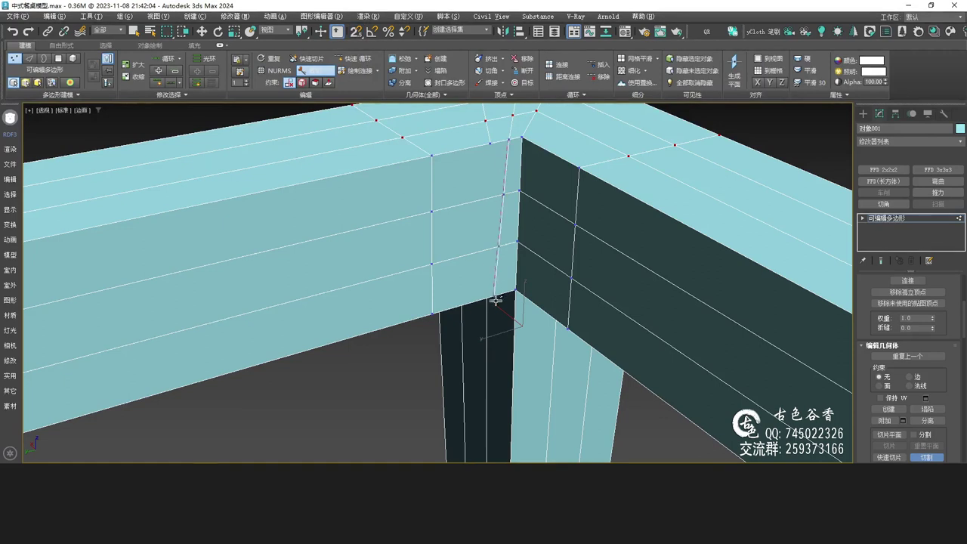
pyautogui.click(490, 142)
pyautogui.click(492, 298)
# Continue both inner-face cuts across the rail's underside to its outer lower edge.
pyautogui.keyDown('alt'); pyautogui.moveTo(491, 304); pyautogui.dragTo(477, 203, button='middle'); pyautogui.keyUp('alt')
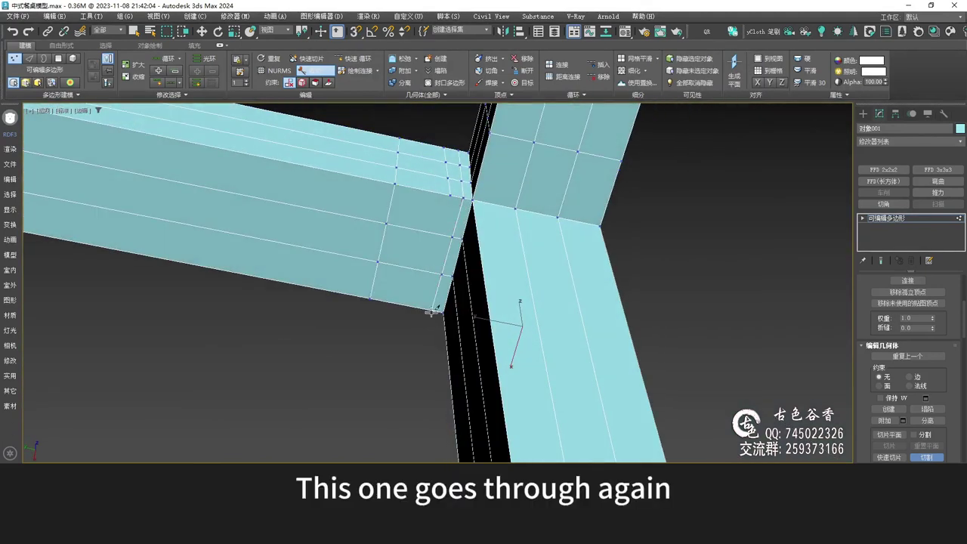
pyautogui.click(448, 196)
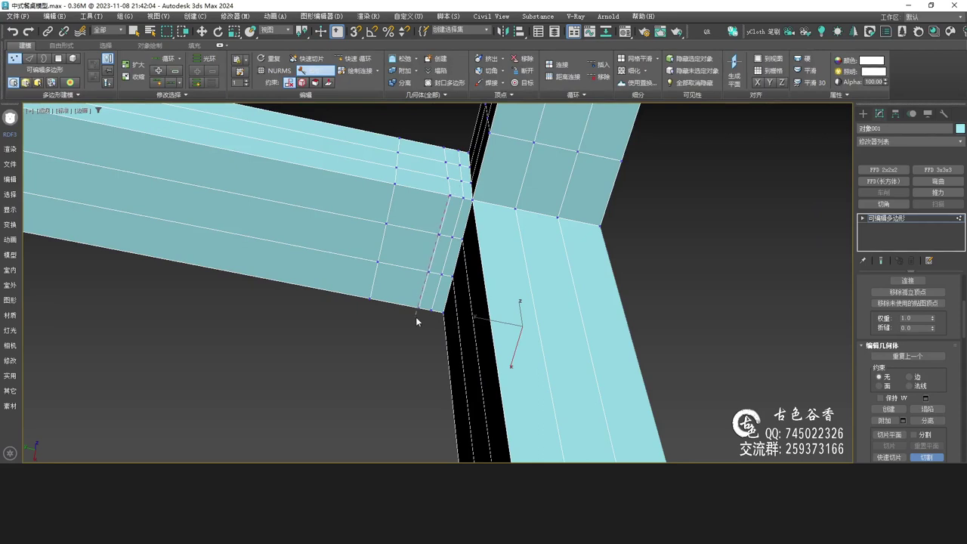
pyautogui.click(424, 308)
# Cut up the rail's outer face from the underside cut nearest the leg to the adjacent inner vertex on the top face.
pyautogui.keyDown('alt'); pyautogui.moveTo(428, 260); pyautogui.dragTo(457, 398, button='middle'); pyautogui.keyUp('alt')
pyautogui.click(453, 398)
pyautogui.keyDown('alt'); pyautogui.moveTo(448, 234); pyautogui.dragTo(453, 270, button='middle'); pyautogui.keyUp('alt')
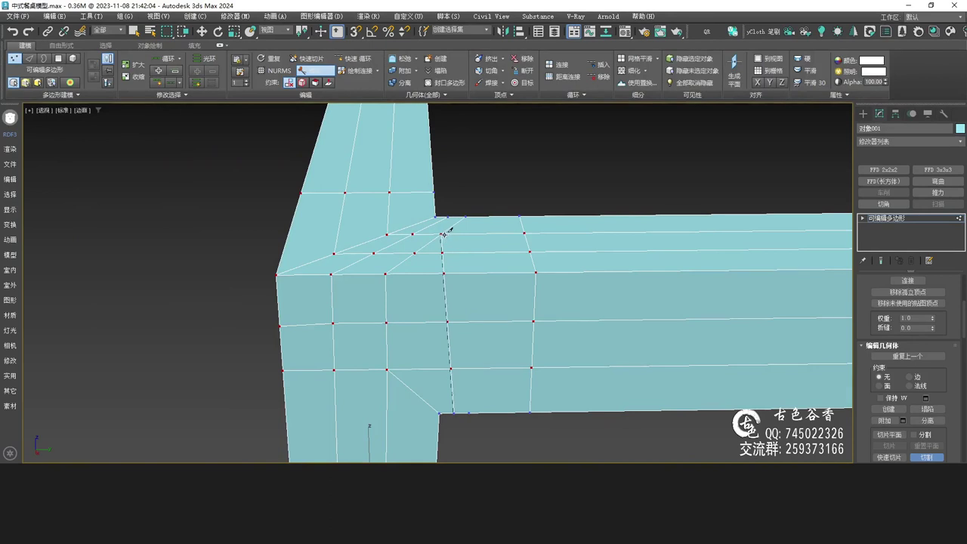
pyautogui.click(442, 235)
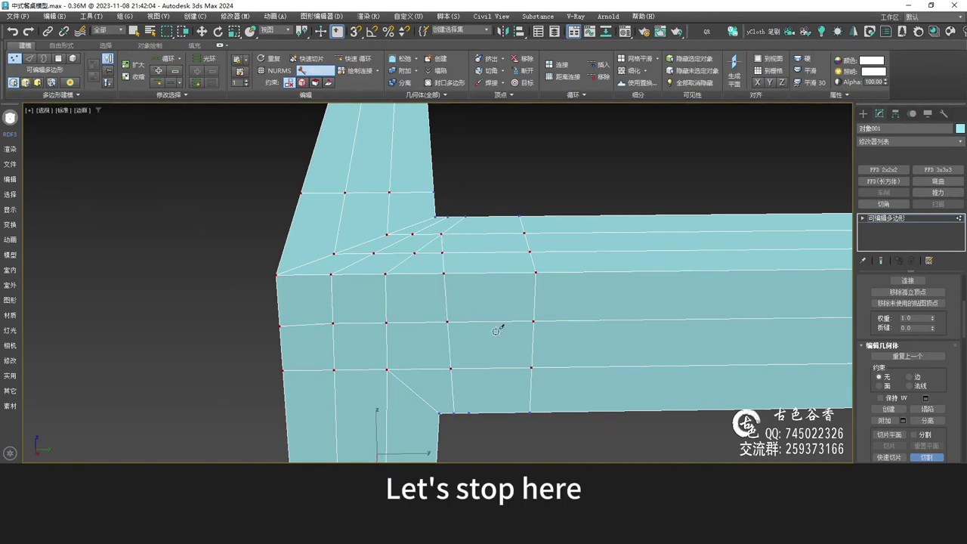
# Cut a second edge up the outer face from the other underside cut and across the top to the same inner vertex.
pyautogui.keyDown('alt'); pyautogui.moveTo(500, 391); pyautogui.dragTo(493, 381, button='middle'); pyautogui.keyUp('alt')
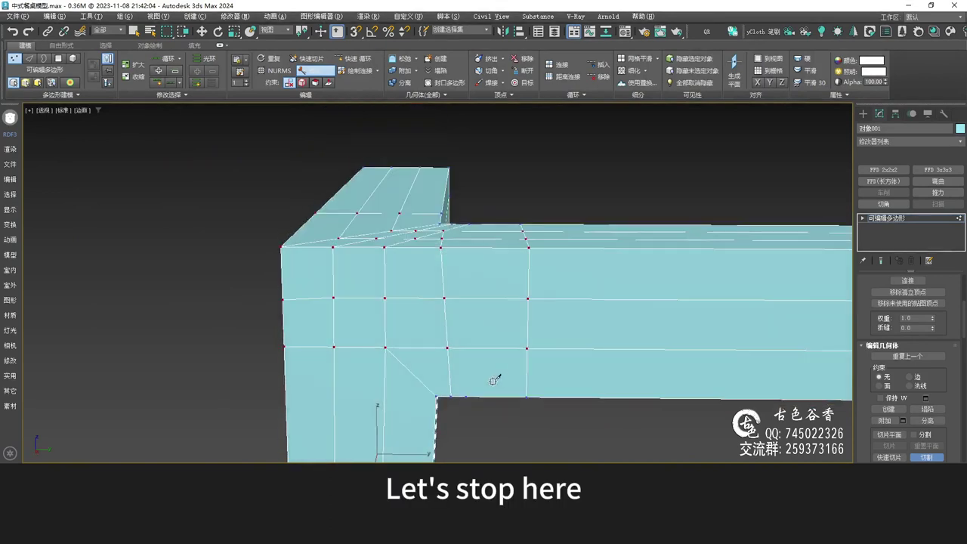
pyautogui.click(474, 298)
pyautogui.click(479, 248)
pyautogui.keyDown('alt'); pyautogui.moveTo(479, 244); pyautogui.dragTo(473, 280, button='middle'); pyautogui.keyUp('alt')
pyautogui.click(482, 317)
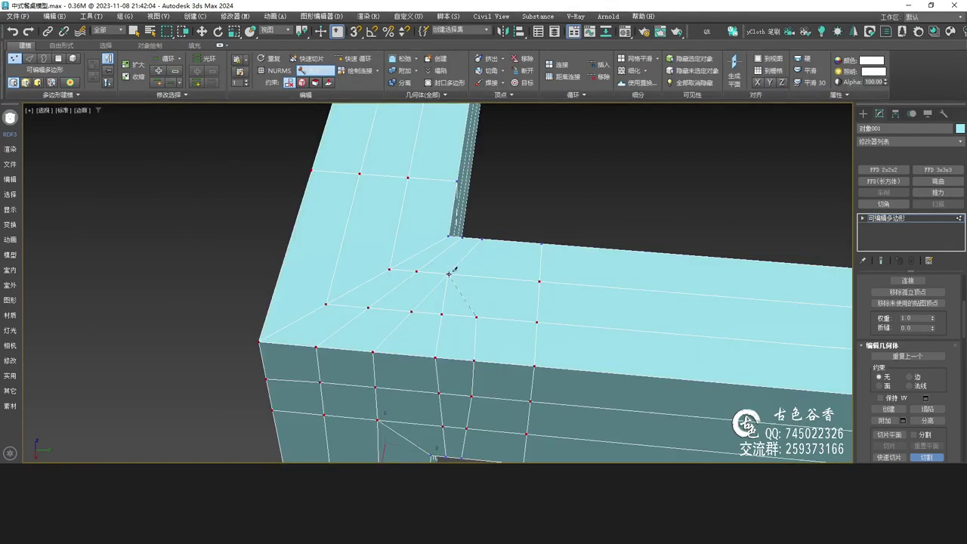
pyautogui.rightClick(522, 304)
pyautogui.moveTo(469, 330); pyautogui.dragTo(466, 283, button='middle')
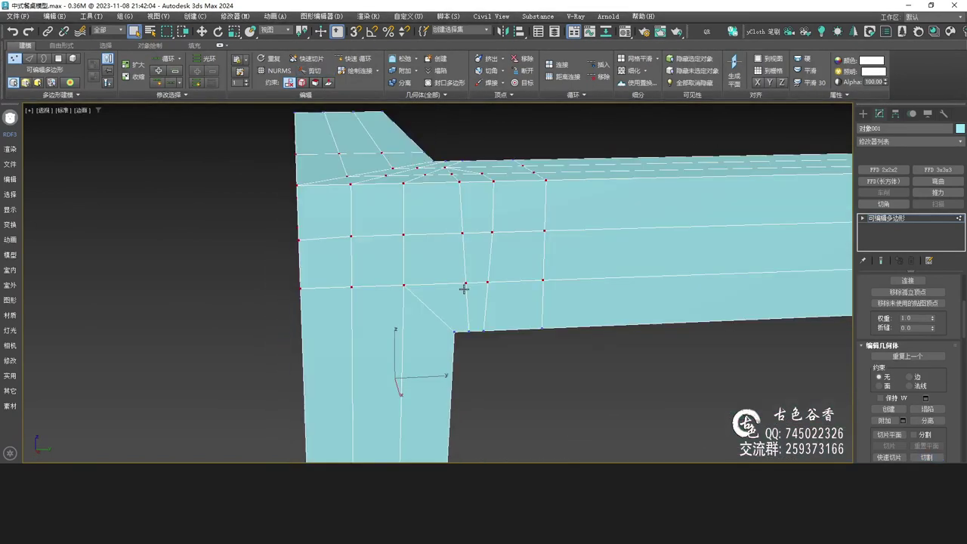
# Check the leg joint in the ACDSee reference photo and try to connect the leg's vertical edges with a horizontal loop.
pyautogui.hotkey('alt', 'Tab')
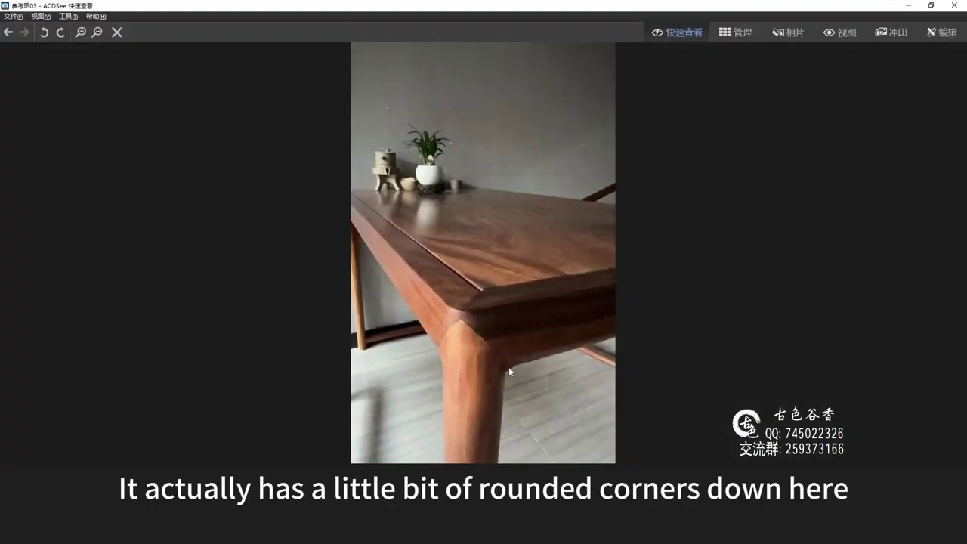
pyautogui.scroll(1, 512, 369)
pyautogui.scroll(-1, 470, 316)
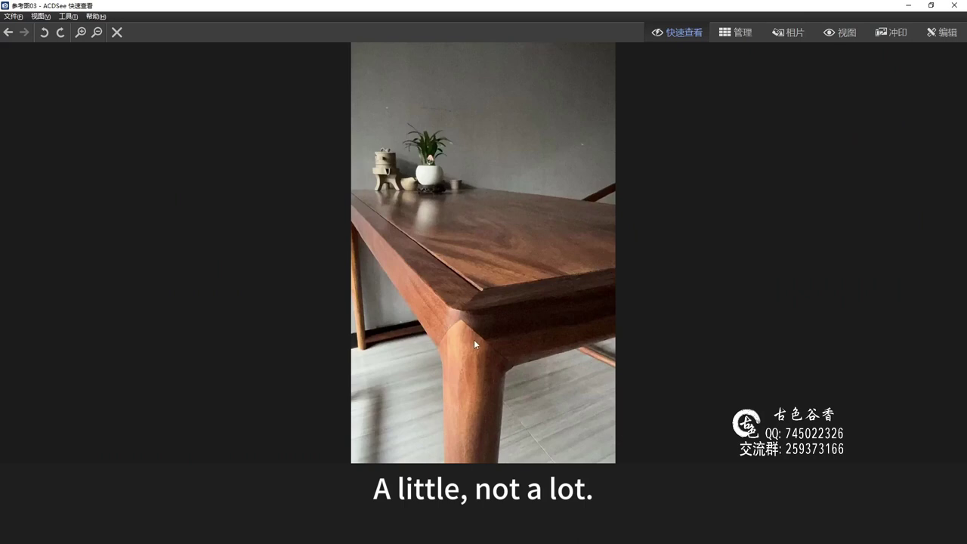
pyautogui.hotkey('alt', 'Tab')
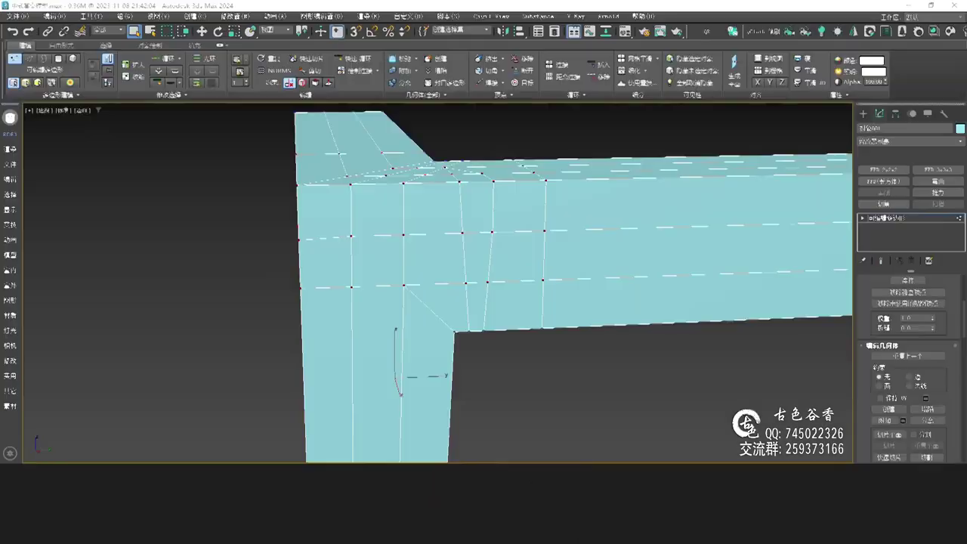
pyautogui.moveTo(466, 344)
pyautogui.keyDown('alt'); pyautogui.mouseDown(button='middle')
pyautogui.moveTo(447, 319)
pyautogui.moveTo(517, 325)
pyautogui.moveTo(476, 334)
pyautogui.moveTo(466, 319)
pyautogui.moveTo(470, 337)
pyautogui.moveTo(501, 302)
pyautogui.moveTo(463, 298)
pyautogui.mouseUp(button='middle'); pyautogui.keyUp('alt')
pyautogui.scroll(2, 451, 328)
pyautogui.press('2')
pyautogui.moveTo(617, 350); pyautogui.dragTo(99, 374)
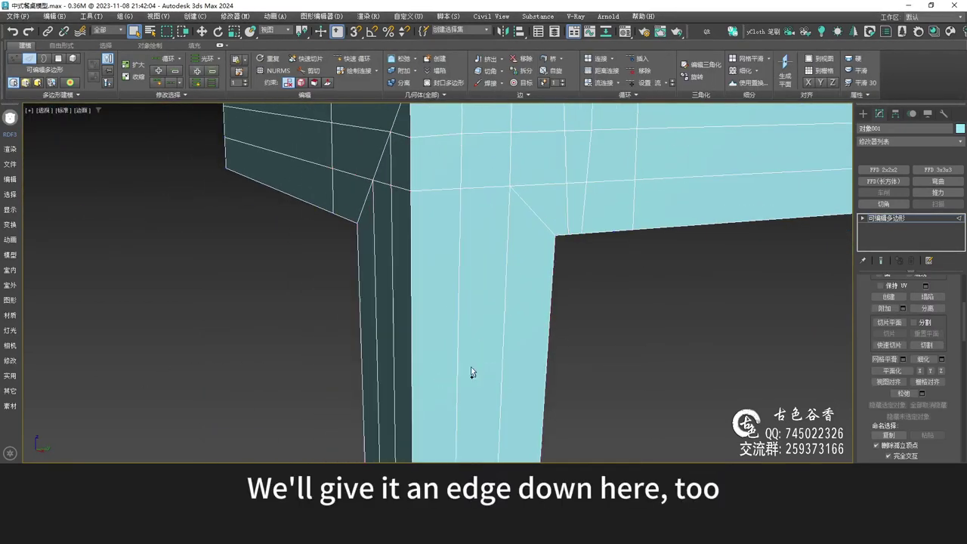
pyautogui.hotkey('ctrl', 'shift', 'e')
pyautogui.scroll(-4, 462, 368)
pyautogui.moveTo(463, 368); pyautogui.dragTo(440, 243, button='middle')
pyautogui.keyDown('alt'); pyautogui.moveTo(485, 311); pyautogui.dragTo(431, 324, button='middle'); pyautogui.keyUp('alt')
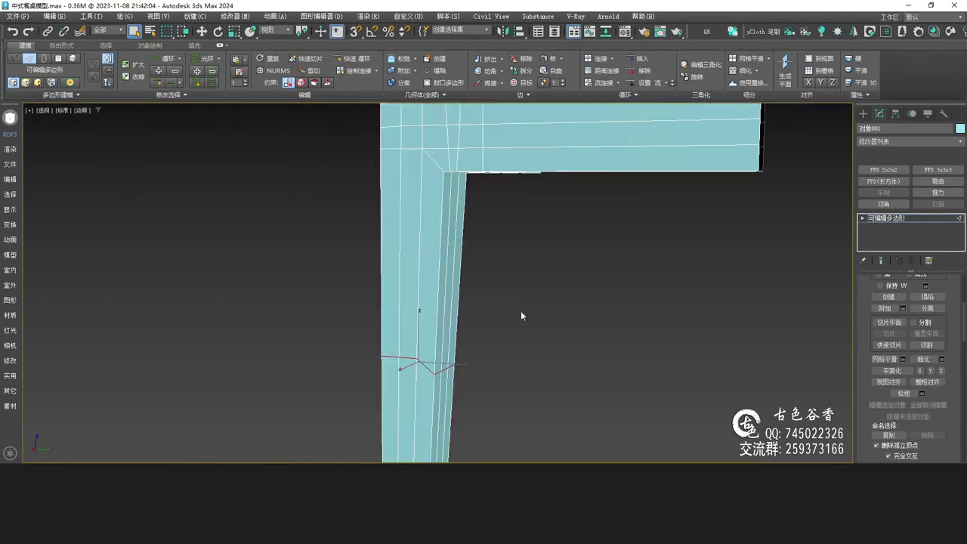
# Undo the horizontal loop connected across the leg's vertical edges.
pyautogui.hotkey('alt', 'w')
pyautogui.middleClick(518, 245)
pyautogui.hotkey('alt', 'w')
pyautogui.hotkey('alt', 'w')
pyautogui.moveTo(592, 190); pyautogui.dragTo(600, 261, button='middle')
pyautogui.hotkey('alt', 'w')
pyautogui.scroll(-2, 597, 247)
pyautogui.moveTo(536, 269); pyautogui.dragTo(583, 289, button='middle')
pyautogui.hotkey('ctrl', 'z')
pyautogui.hotkey('ctrl', 'z')
pyautogui.hotkey('ctrl', 'z')
pyautogui.hotkey('ctrl', 'z')
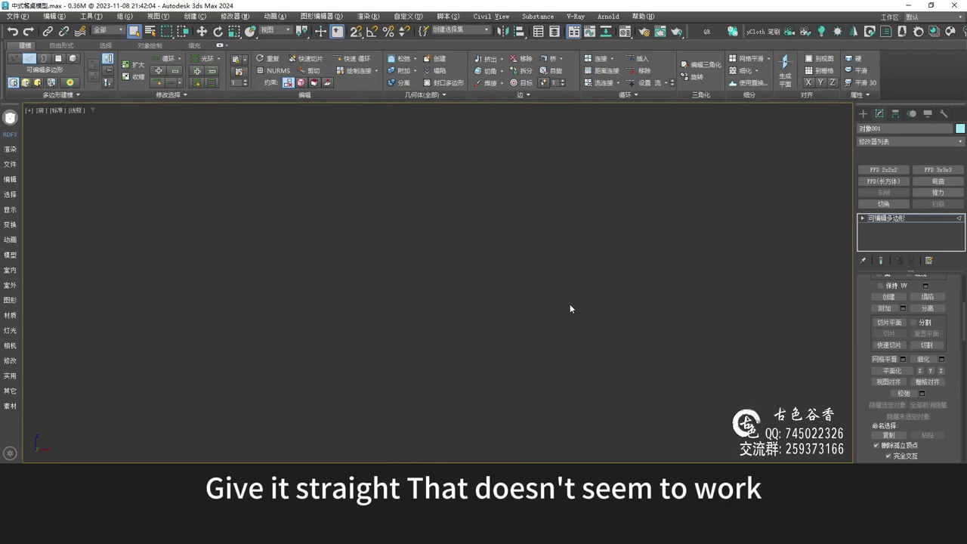
# Quick-slice a horizontal edge loop through the leg's vertical edges just below the rail in the front view.
pyautogui.scroll(-5, 569, 305)
pyautogui.scroll(8, 568, 304)
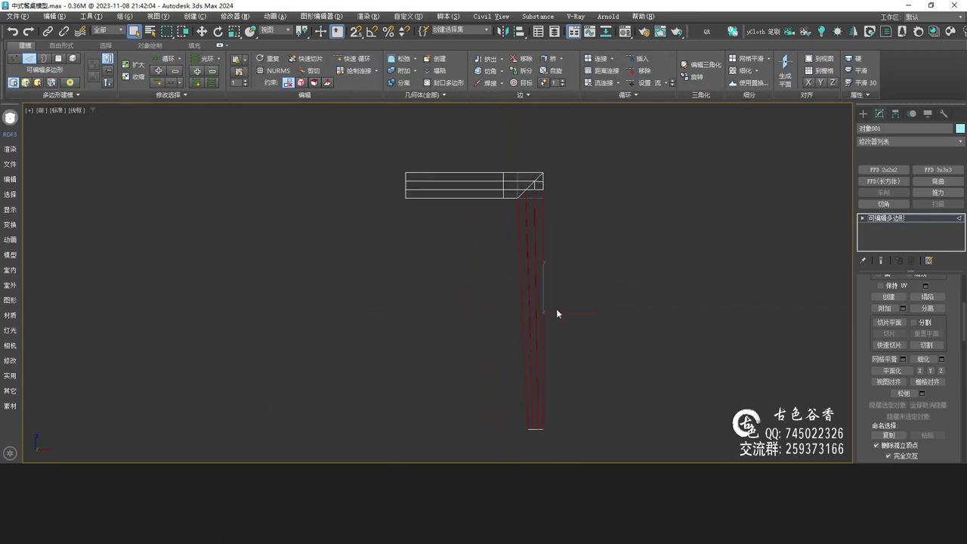
pyautogui.moveTo(692, 308); pyautogui.dragTo(333, 264)
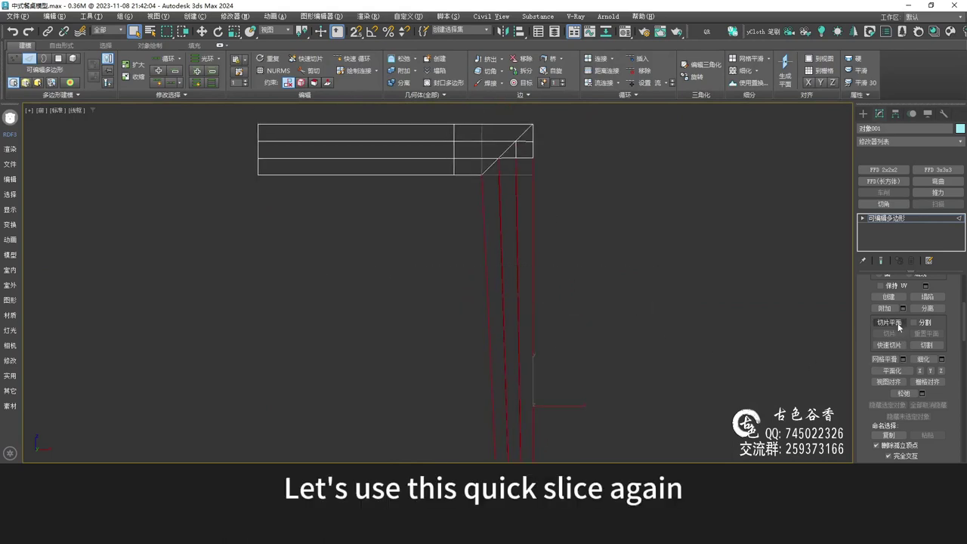
pyautogui.click(300, 62)
pyautogui.moveTo(474, 215); pyautogui.dragTo(401, 272, button='middle')
pyautogui.scroll(2, 401, 271)
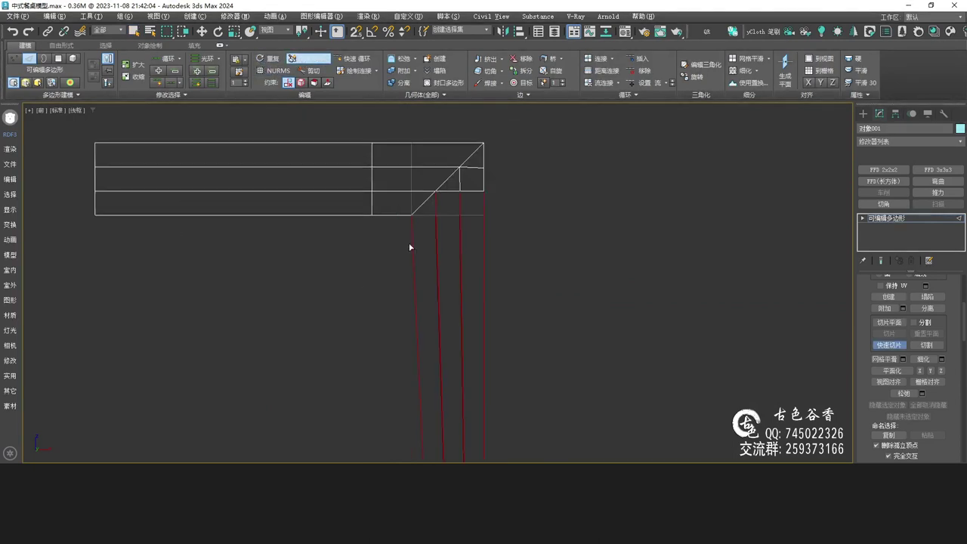
pyautogui.click(410, 235)
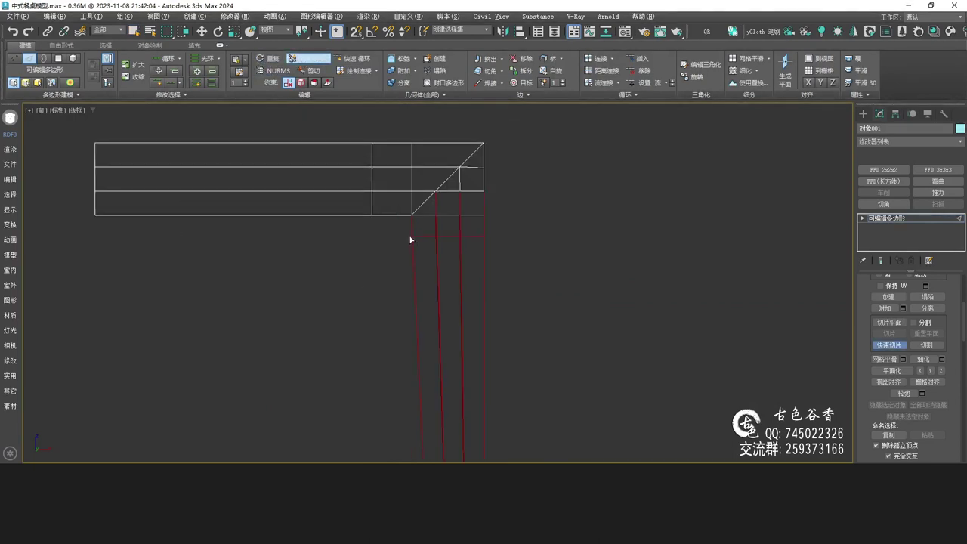
pyautogui.click(505, 236)
pyautogui.rightClick(543, 241)
# Quick-slice a second horizontal edge loop around the leg slightly below the first slice.
pyautogui.moveTo(434, 279); pyautogui.dragTo(413, 279, button='middle')
pyautogui.click(309, 62)
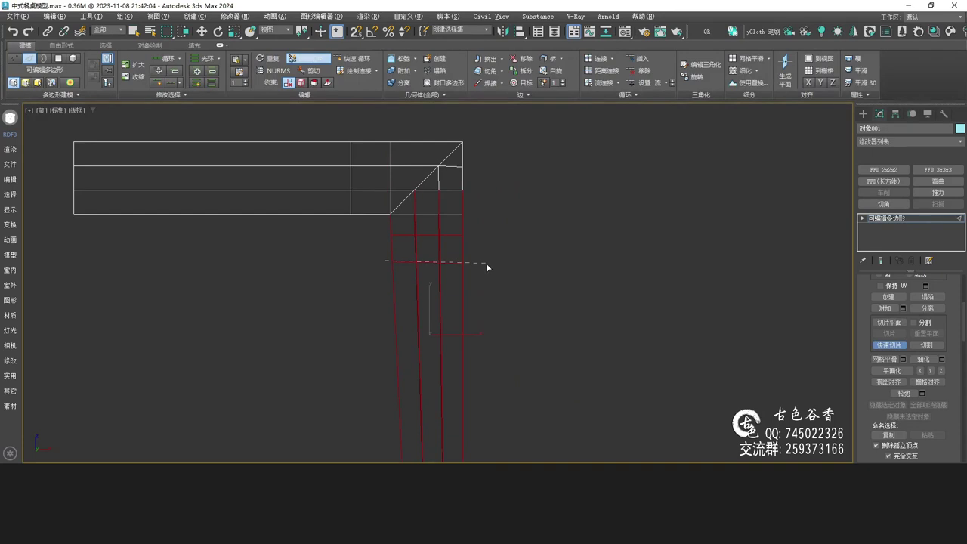
pyautogui.rightClick(516, 275)
pyautogui.moveTo(593, 311); pyautogui.dragTo(529, 294, button='middle')
pyautogui.hotkey('alt', 'w')
pyautogui.rightClick(707, 386)
pyautogui.hotkey('alt', 'w')
pyautogui.moveTo(460, 260); pyautogui.dragTo(458, 305, button='middle')
pyautogui.keyDown('alt'); pyautogui.moveTo(406, 285); pyautogui.dragTo(456, 331, button='middle'); pyautogui.keyUp('alt')
# Add a Symmetry modifier to the frame and activate its mirror gizmo for moving.
pyautogui.press('1')
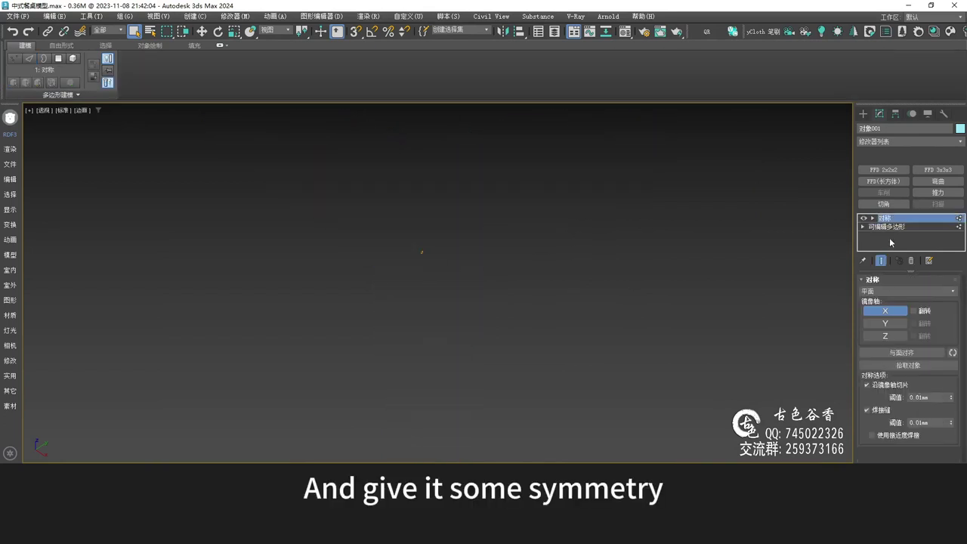
pyautogui.click(872, 218)
pyautogui.click(883, 227)
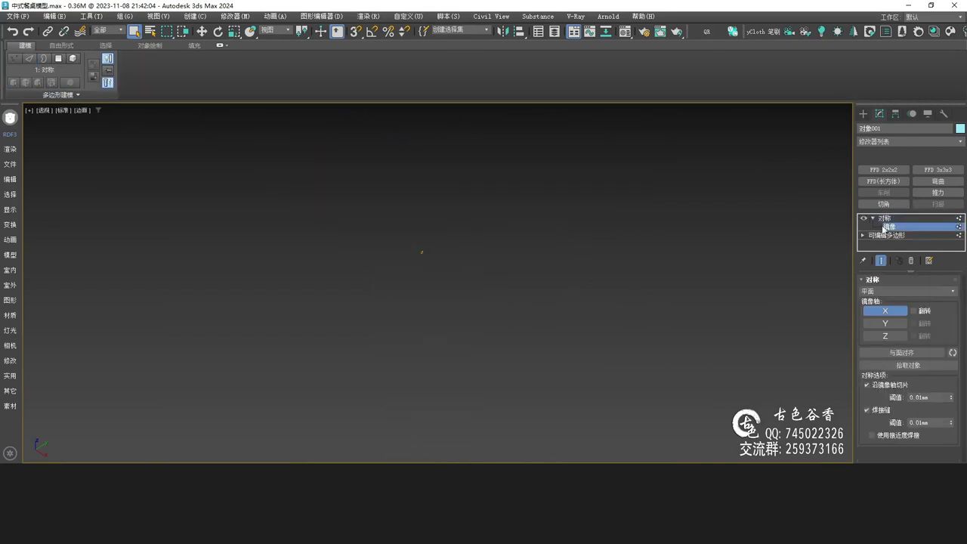
pyautogui.press('w')
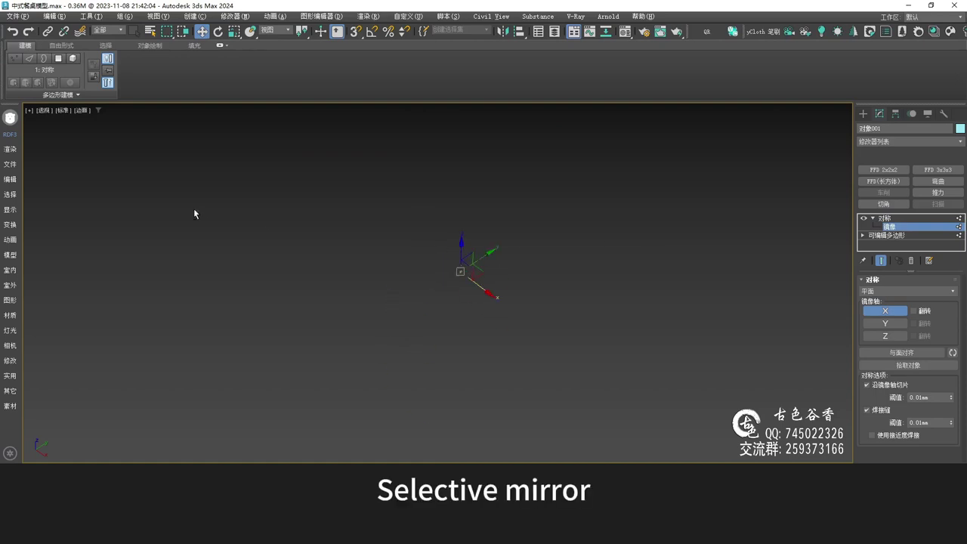
# Rotate the Symmetry mirror about the vertical axis with angle snap so the detailed half mirrors across the corner diagonal.
pyautogui.press('t')
pyautogui.press('e')
pyautogui.press('a')
pyautogui.scroll(4, 519, 298)
pyautogui.moveTo(500, 298); pyautogui.dragTo(499, 233, button='middle')
pyautogui.scroll(2, 498, 233)
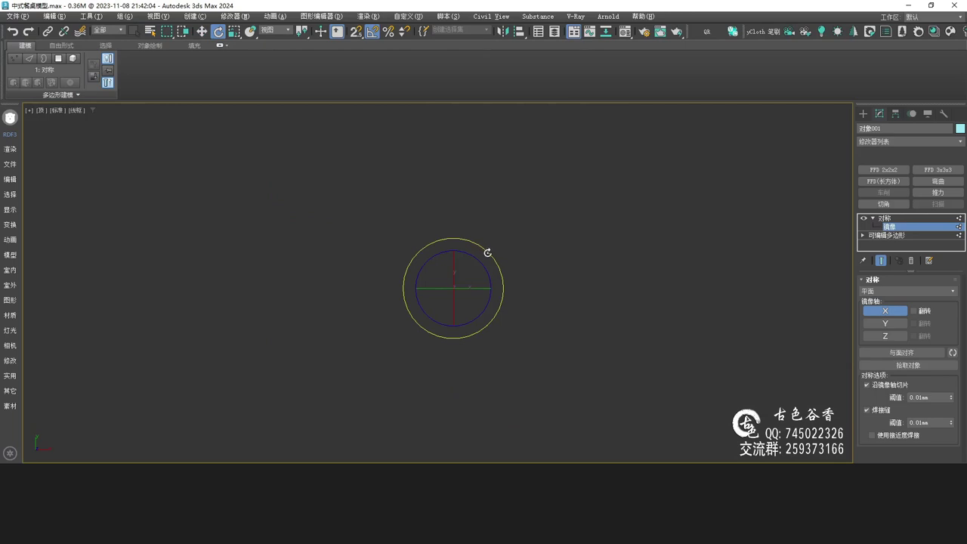
pyautogui.moveTo(488, 253); pyautogui.dragTo(491, 259)
pyautogui.scroll(-6, 509, 260)
pyautogui.moveTo(563, 281); pyautogui.dragTo(510, 292, button='middle')
pyautogui.hotkey('alt', 'w')
pyautogui.middleClick(507, 292)
pyautogui.hotkey('alt', 'w')
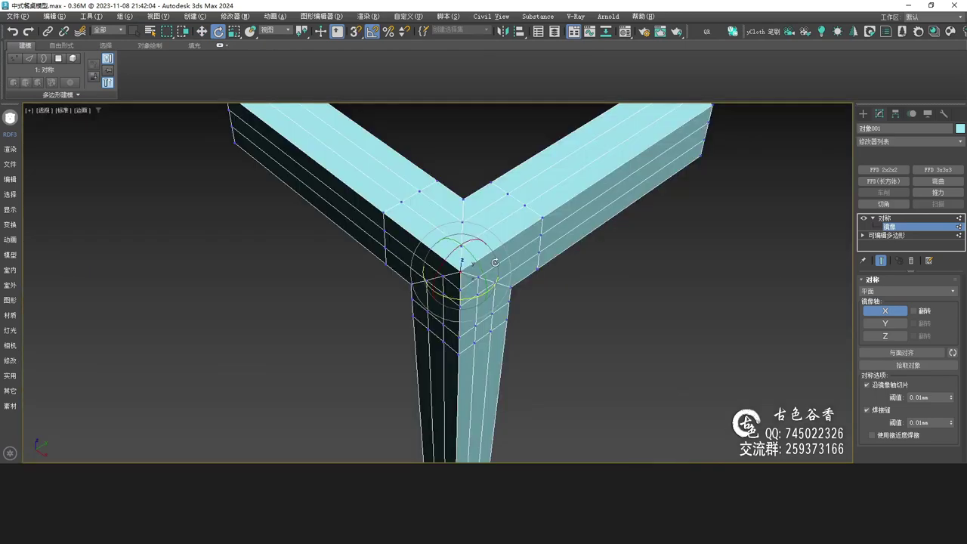
pyautogui.moveTo(470, 297); pyautogui.dragTo(453, 297)
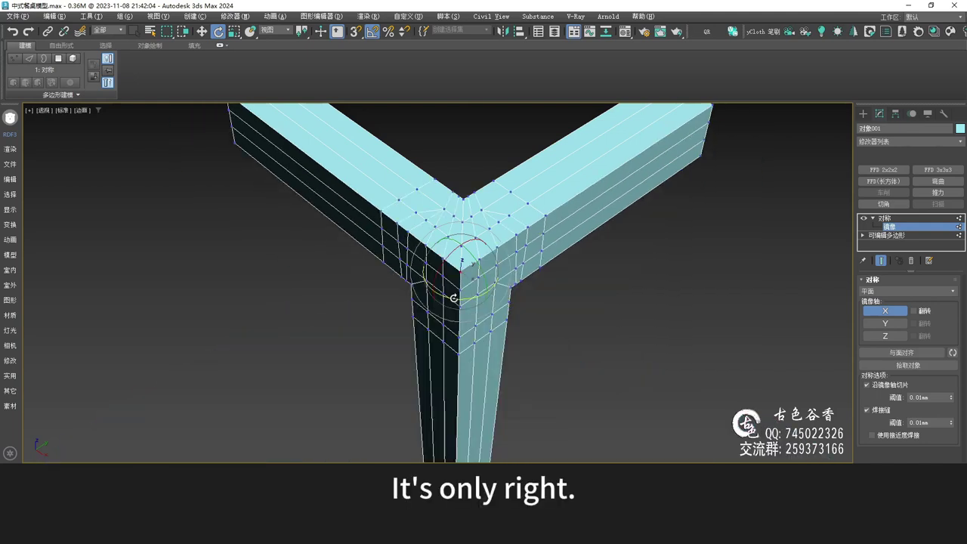
pyautogui.keyDown('alt'); pyautogui.moveTo(454, 300); pyautogui.dragTo(522, 296, button='middle'); pyautogui.keyUp('alt')
# Collapse the Symmetry into the editable poly and preview the corner joint with NURMS smoothing.
pyautogui.hotkey('alt', 'e')
pyautogui.hotkey('ctrl', 'q')
pyautogui.moveTo(413, 326); pyautogui.dragTo(489, 379, button='middle')
pyautogui.scroll(3, 470, 332)
pyautogui.hotkey('ctrl', 'q')
# Select the outer corner's edge loop, exclude its inner portion in the top view, and round it with Set Flow.
pyautogui.press('2')
pyautogui.press('q')
pyautogui.doubleClick(463, 296)
pyautogui.scroll(-3, 467, 309)
pyautogui.press('t')
pyautogui.scroll(4, 540, 273)
pyautogui.scroll(3, 191, 138)
pyautogui.moveTo(190, 137); pyautogui.dragTo(424, 232, button='middle')
pyautogui.scroll(2, 371, 289)
pyautogui.moveTo(301, 258); pyautogui.dragTo(365, 300)
pyautogui.hotkey('alt', 'w')
pyautogui.keyDown('alt'); pyautogui.moveTo(499, 304); pyautogui.dragTo(498, 236, button='middle'); pyautogui.keyUp('alt')
pyautogui.press(';')
# Preview the smoothed corner and compare its rounding with the table reference photo in ACDSee.
pyautogui.hotkey('ctrl', 'q')
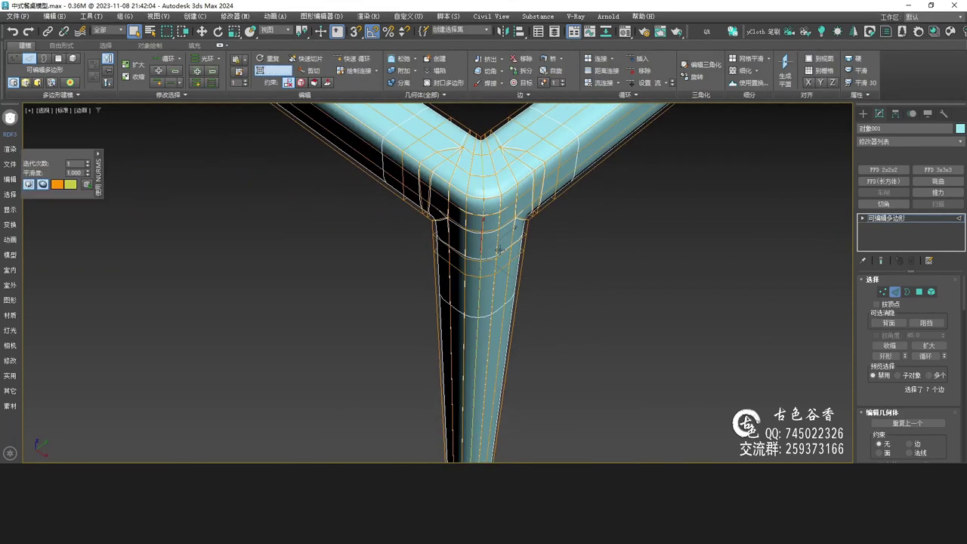
pyautogui.hotkey('alt', 'Tab')
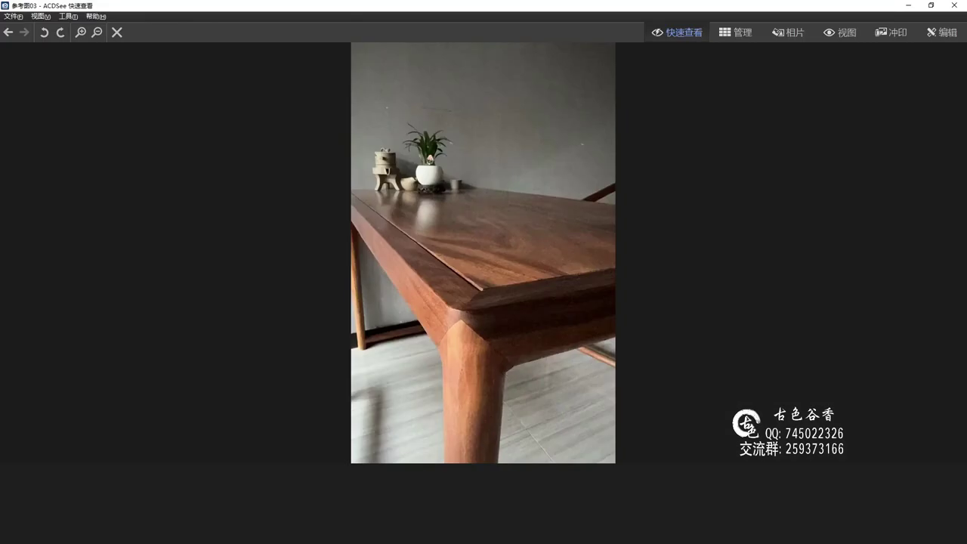
pyautogui.hotkey('ctrl', 'shift', 'd')
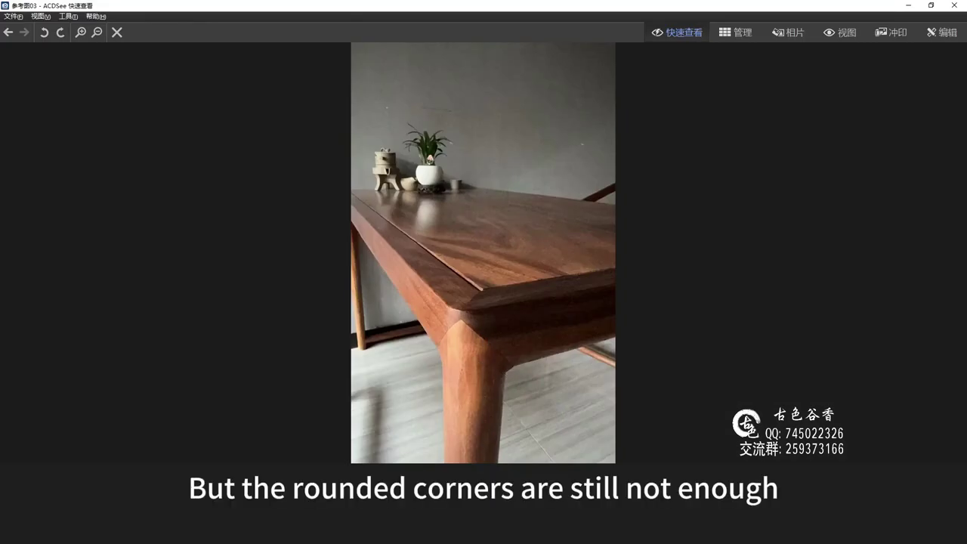
pyautogui.hotkey('alt', 'Tab')
pyautogui.keyDown('alt'); pyautogui.moveTo(456, 338); pyautogui.dragTo(457, 334, button='middle'); pyautogui.keyUp('alt')
pyautogui.scroll(3, 460, 336)
pyautogui.moveTo(483, 291); pyautogui.dragTo(491, 344, button='middle')
pyautogui.scroll(3, 466, 355)
pyautogui.hotkey('ctrl', 'q')
# Select the two edge loops flanking the outer corner edge, deselect their inner portions, and apply Set Flow to them.
pyautogui.doubleClick(476, 351)
pyautogui.keyDown('ctrl'); pyautogui.doubleClick(446, 339); pyautogui.keyUp('ctrl')
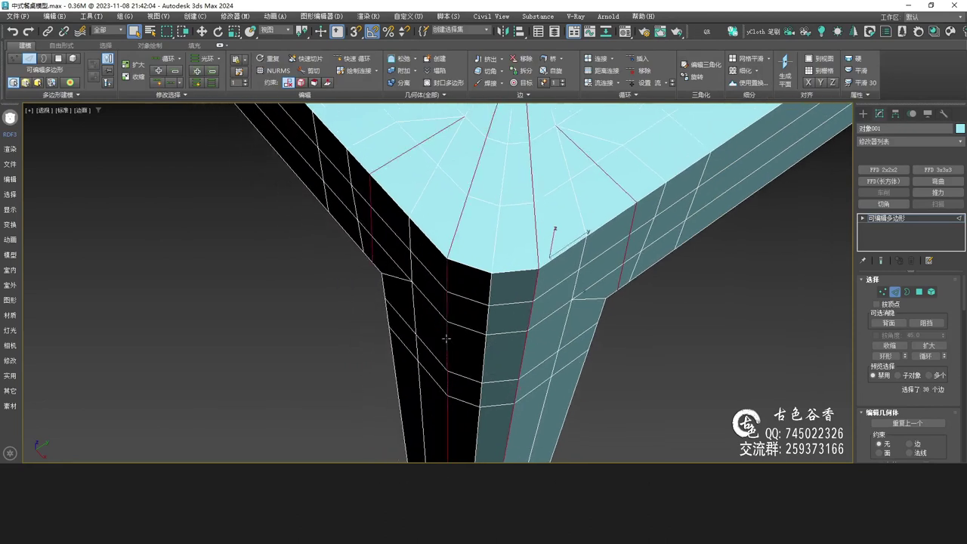
pyautogui.scroll(-3, 445, 340)
pyautogui.hotkey('alt', 'w')
pyautogui.middleClick(389, 261)
pyautogui.hotkey('alt', 'w')
pyautogui.moveTo(449, 266); pyautogui.dragTo(556, 217, button='middle')
pyautogui.keyDown('alt'); pyautogui.moveTo(661, 280); pyautogui.dragTo(662, 281); pyautogui.keyUp('alt')
pyautogui.moveTo(436, 297); pyautogui.dragTo(507, 225, button='middle')
pyautogui.scroll(-2, 507, 226)
pyautogui.keyDown('alt'); pyautogui.moveTo(375, 183); pyautogui.dragTo(523, 397); pyautogui.keyUp('alt')
pyautogui.hotkey('alt', 'w')
pyautogui.middleClick(624, 386)
pyautogui.hotkey('alt', 'w')
pyautogui.moveTo(477, 380); pyautogui.dragTo(489, 335, button='middle')
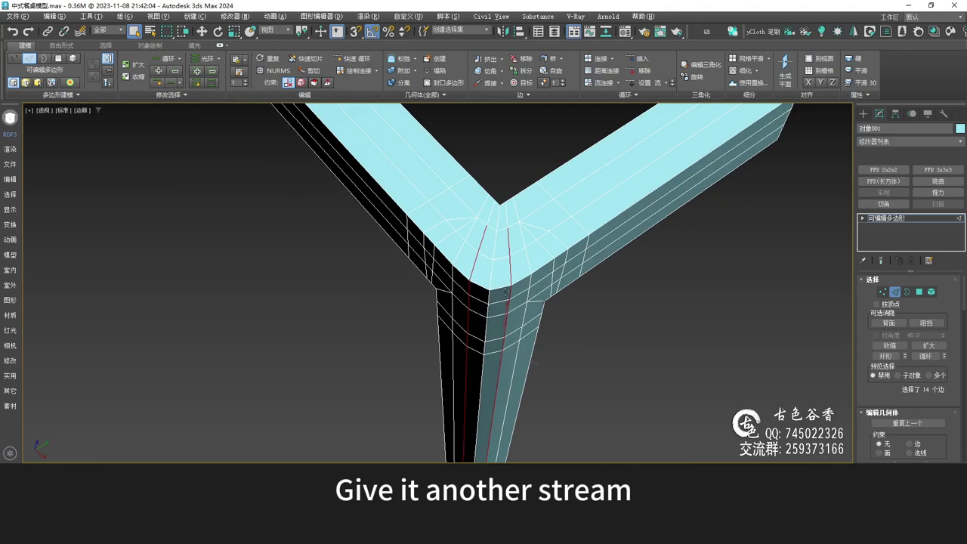
pyautogui.scroll(2, 487, 314)
# Reselect the central corner edge loop, deselect its inner portion in the top view, and apply Set Flow again.
pyautogui.doubleClick(481, 334)
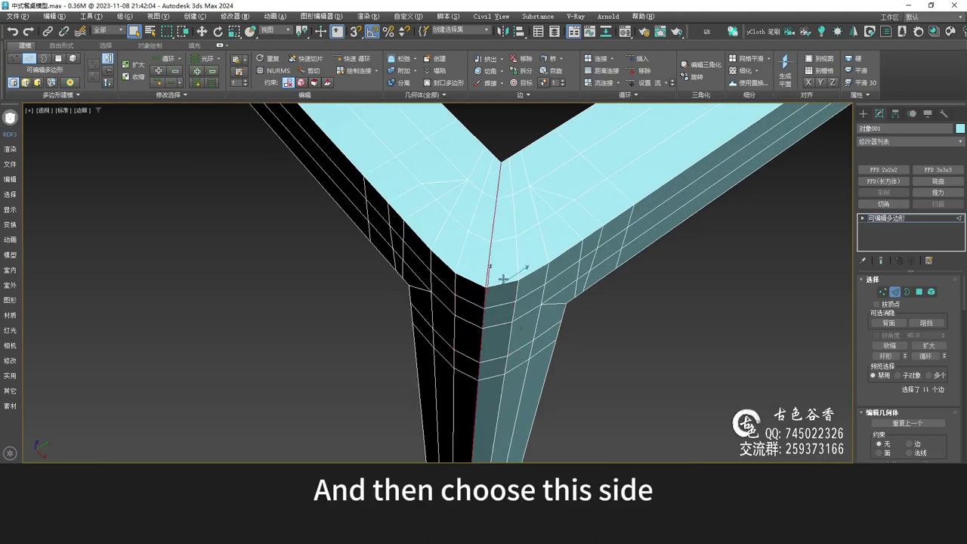
pyautogui.hotkey('alt', 'w')
pyautogui.middleClick(397, 193)
pyautogui.hotkey('alt', 'w')
pyautogui.keyDown('alt'); pyautogui.moveTo(389, 160); pyautogui.dragTo(547, 254); pyautogui.keyUp('alt')
pyautogui.hotkey('alt', 'w')
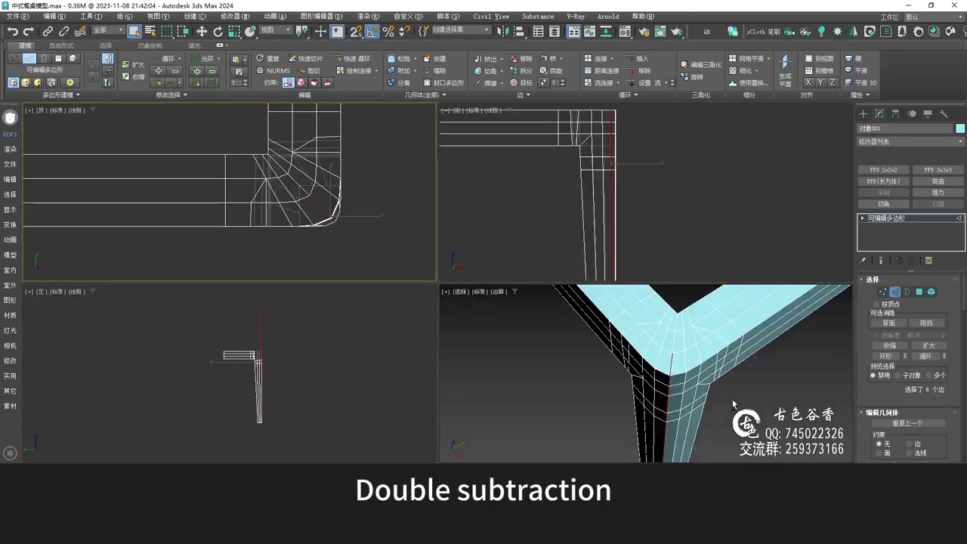
pyautogui.middleClick(526, 346)
pyautogui.hotkey('alt', 'w')
pyautogui.keyDown('alt'); pyautogui.moveTo(496, 370); pyautogui.dragTo(502, 306, button='middle'); pyautogui.keyUp('alt')
pyautogui.scroll(-2, 502, 306)
pyautogui.keyDown('alt'); pyautogui.moveTo(505, 349); pyautogui.dragTo(558, 320, button='middle'); pyautogui.keyUp('alt')
pyautogui.keyDown('alt'); pyautogui.moveTo(537, 231); pyautogui.dragTo(517, 270, button='middle'); pyautogui.keyUp('alt')
pyautogui.scroll(3, 542, 231)
# Reselect the two edge loops flanking the outer corner edge, deselect their inner portions in the top view, and apply Set Flow.
pyautogui.doubleClick(542, 292)
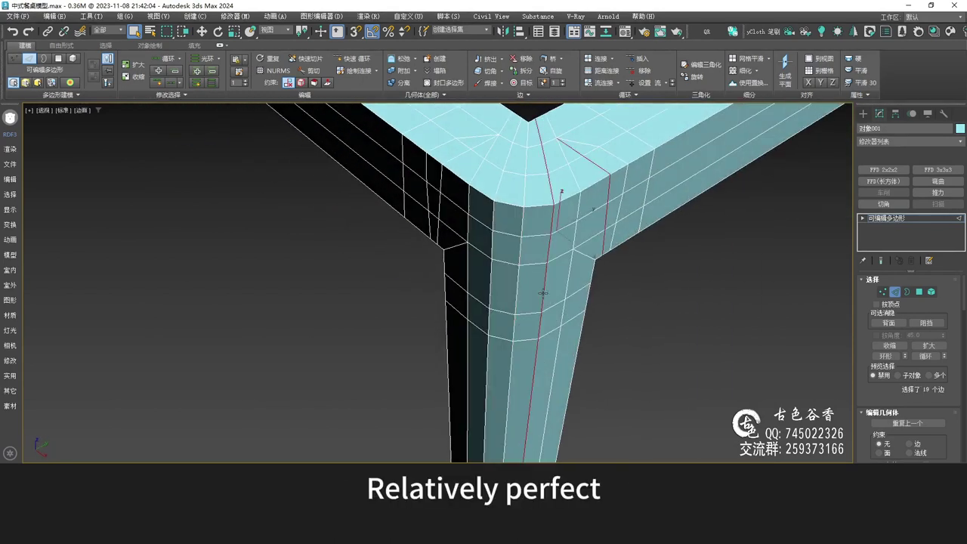
pyautogui.doubleClick(489, 246)
pyautogui.keyDown('alt'); pyautogui.moveTo(536, 197); pyautogui.dragTo(544, 200, button='middle'); pyautogui.keyUp('alt')
pyautogui.press('t')
pyautogui.keyDown('alt'); pyautogui.moveTo(367, 149); pyautogui.dragTo(601, 226); pyautogui.keyUp('alt')
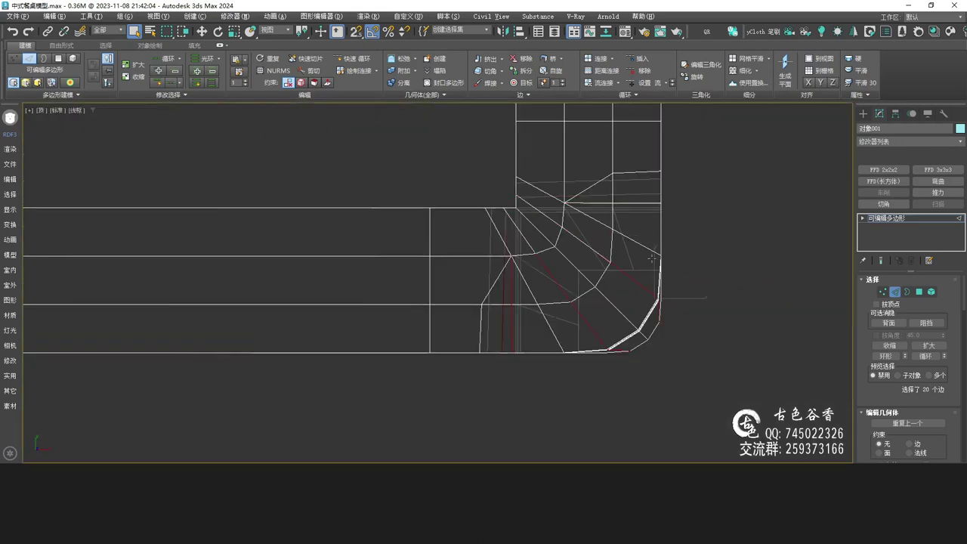
pyautogui.keyDown('alt'); pyautogui.moveTo(531, 362); pyautogui.dragTo(534, 367); pyautogui.keyUp('alt')
pyautogui.press('p')
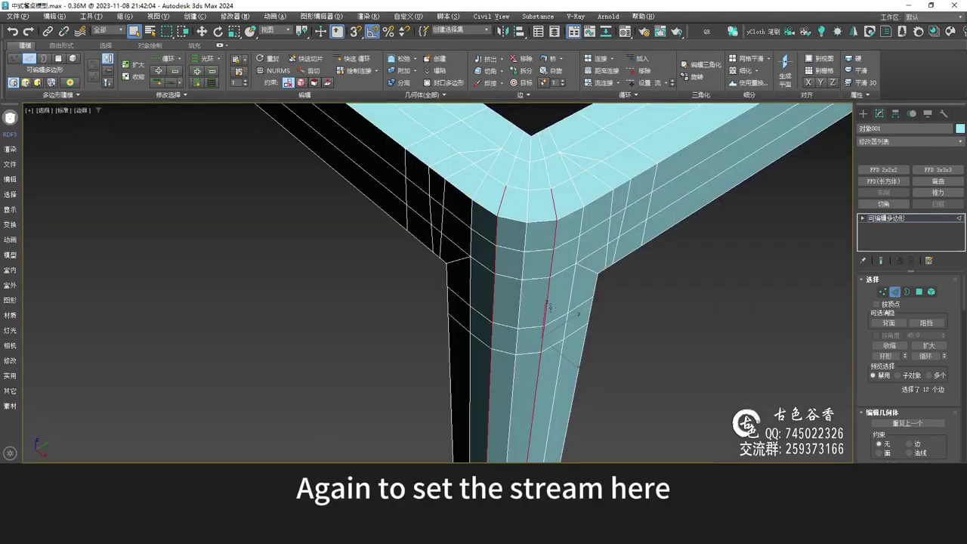
# Select the central outer corner edge loop, exclude its inner portion in the top view, and apply Set Flow to the rest.
pyautogui.doubleClick(520, 300)
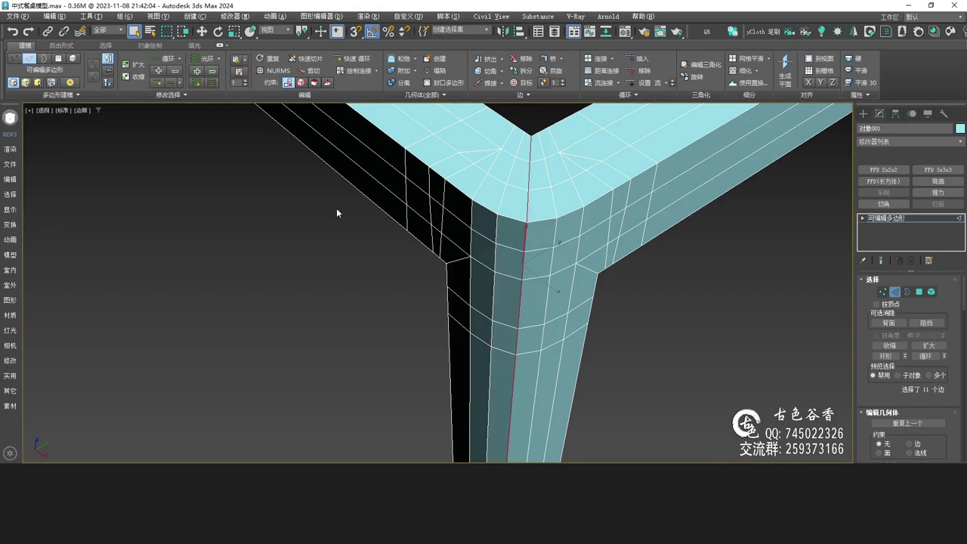
pyautogui.hotkey('alt', 'w')
pyautogui.rightClick(414, 180)
pyautogui.hotkey('alt', 'w')
pyautogui.keyDown('alt'); pyautogui.moveTo(471, 211); pyautogui.dragTo(571, 263); pyautogui.keyUp('alt')
pyautogui.hotkey('alt', 'w')
pyautogui.rightClick(603, 331)
pyautogui.hotkey('alt', 'w')
pyautogui.moveTo(567, 335); pyautogui.dragTo(538, 301, button='middle')
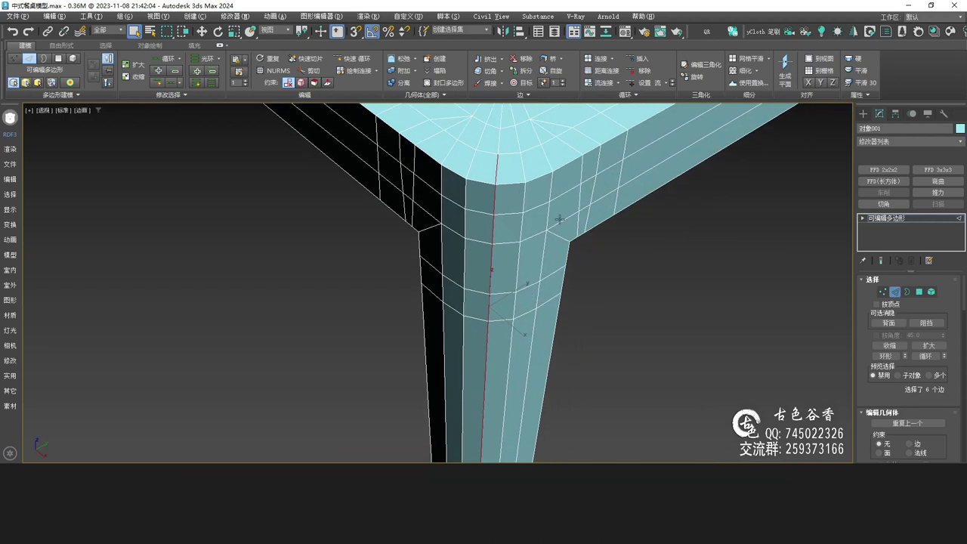
# Leave edge editing and preview the smoothed leg corner with the mesh edges hidden.
pyautogui.scroll(-2, 527, 270)
pyautogui.click(912, 219)
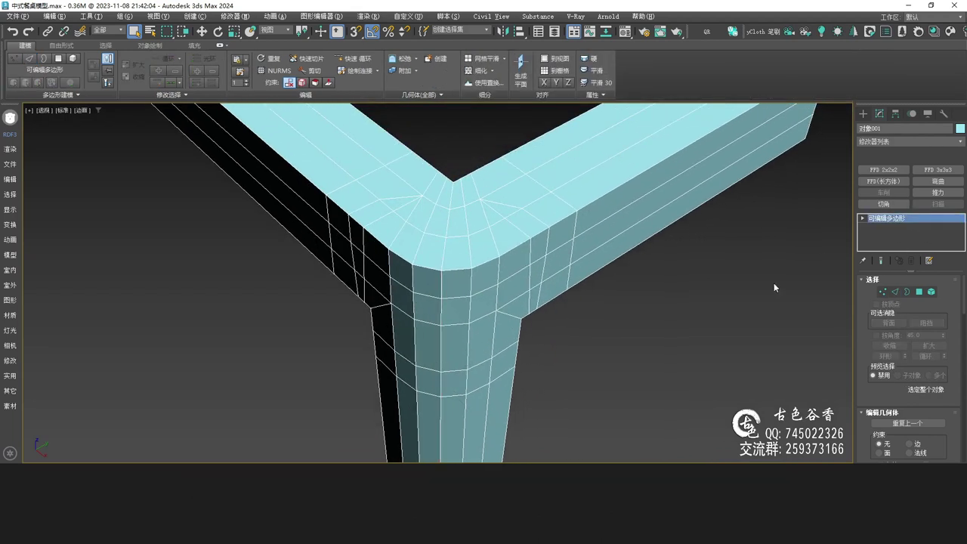
pyautogui.hotkey('ctrl', 'q')
pyautogui.click(621, 343)
pyautogui.scroll(-4, 558, 361)
pyautogui.scroll(3, 482, 340)
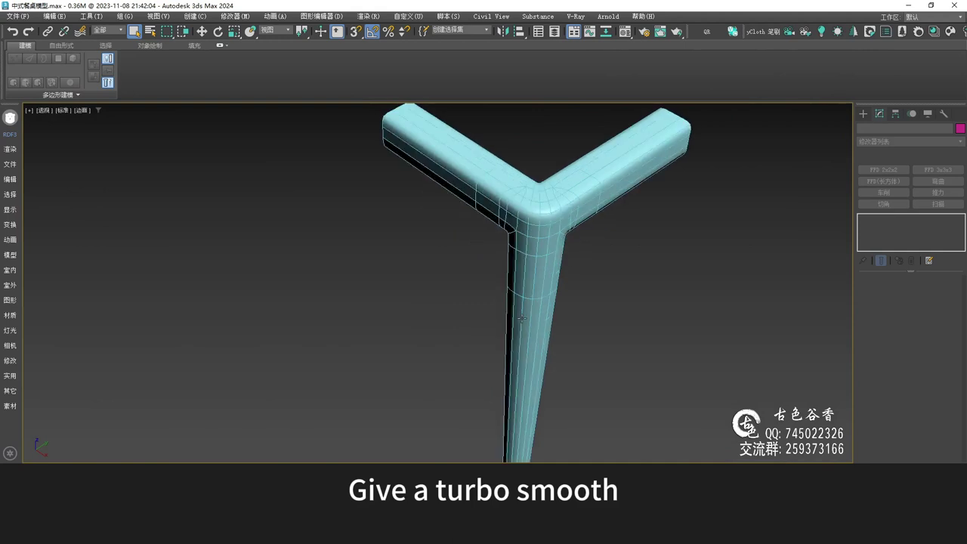
pyautogui.press('F4')
pyautogui.scroll(3, 536, 270)
pyautogui.keyDown('alt'); pyautogui.moveTo(539, 283); pyautogui.dragTo(428, 300, button='middle'); pyautogui.keyUp('alt')
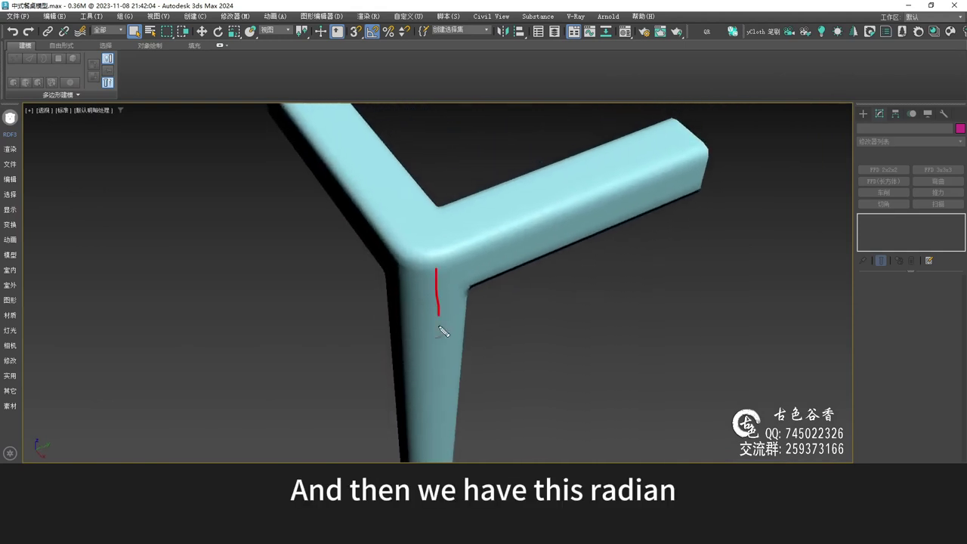
# Examine the smoothed leg joint up close, restore the edge display, turn smoothing off and view the inner joint from below.
pyautogui.scroll(-4, 409, 352)
pyautogui.keyDown('alt'); pyautogui.moveTo(460, 327); pyautogui.dragTo(447, 307, button='middle'); pyautogui.keyUp('alt')
pyautogui.scroll(3, 444, 287)
pyautogui.moveTo(441, 212); pyautogui.dragTo(404, 322, button='middle')
pyautogui.scroll(4, 421, 305)
pyautogui.scroll(4, 422, 304)
pyautogui.press('F4')
pyautogui.click(421, 328)
pyautogui.hotkey('ctrl', 'm')
pyautogui.keyDown('alt'); pyautogui.moveTo(373, 252); pyautogui.dragTo(426, 268, button='middle'); pyautogui.keyUp('alt')
pyautogui.scroll(4, 362, 211)
pyautogui.keyDown('alt'); pyautogui.moveTo(361, 211); pyautogui.dragTo(403, 267, button='middle'); pyautogui.keyUp('alt')
pyautogui.scroll(-3, 403, 267)
pyautogui.keyDown('alt'); pyautogui.moveTo(404, 268); pyautogui.dragTo(399, 257, button='middle'); pyautogui.keyUp('alt')
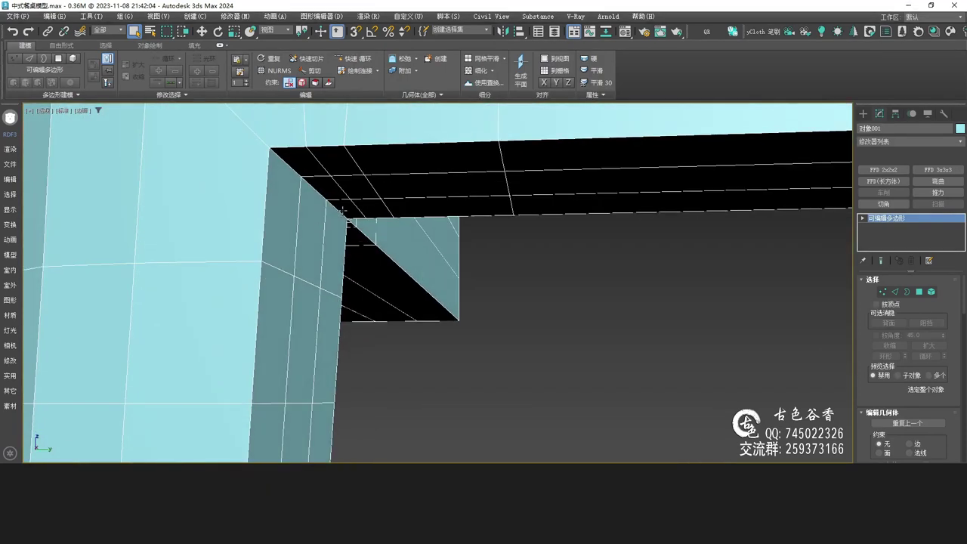
# Select the three edges beneath the inner joint, try rounding them with Set Flow, and undo the attempt.
pyautogui.press('2')
pyautogui.click(338, 210)
pyautogui.keyDown('ctrl'); pyautogui.click(313, 191); pyautogui.keyUp('ctrl')
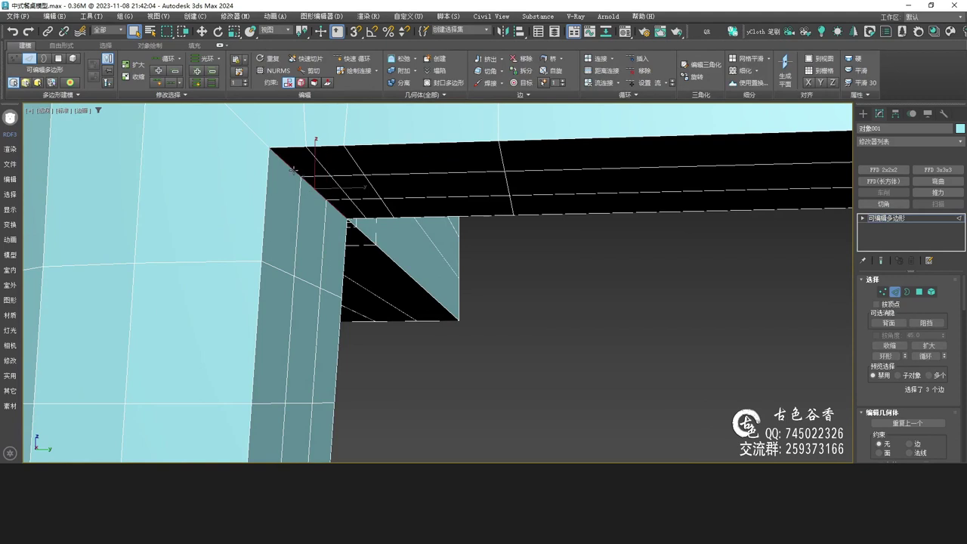
pyautogui.hotkey('alt', 'w')
pyautogui.hotkey('alt', 'w')
pyautogui.hotkey('alt', 'w')
pyautogui.hotkey('alt', 'w')
pyautogui.keyDown('alt'); pyautogui.moveTo(337, 175); pyautogui.dragTo(463, 233, button='middle'); pyautogui.keyUp('alt')
pyautogui.hotkey('shift', 'f')
pyautogui.hotkey('ctrl', 'm')
pyautogui.scroll(-3, 364, 236)
pyautogui.hotkey('ctrl', 'z')
pyautogui.hotkey('ctrl', 'z')
pyautogui.press('2')
pyautogui.press('2')
# Select the two edge loops on the rail beside the inner joint and move them along the rail, away from the leg.
pyautogui.click(460, 231)
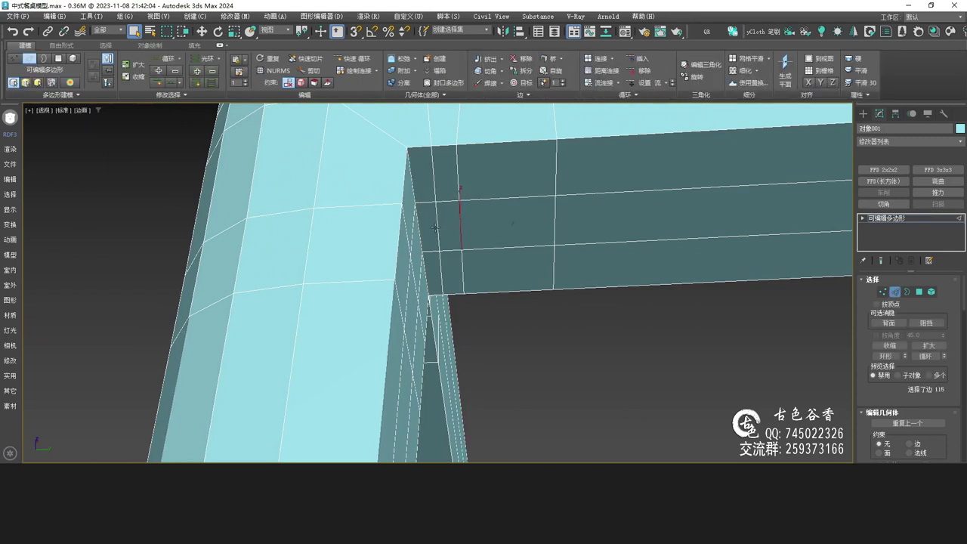
pyautogui.moveTo(436, 227)
pyautogui.keyDown('alt'); pyautogui.mouseDown(button='middle')
pyautogui.moveTo(483, 232)
pyautogui.moveTo(455, 225)
pyautogui.mouseUp(button='middle'); pyautogui.keyUp('alt')
pyautogui.hotkey('alt', 'l')
pyautogui.press('w')
pyautogui.moveTo(477, 224); pyautogui.dragTo(482, 227)
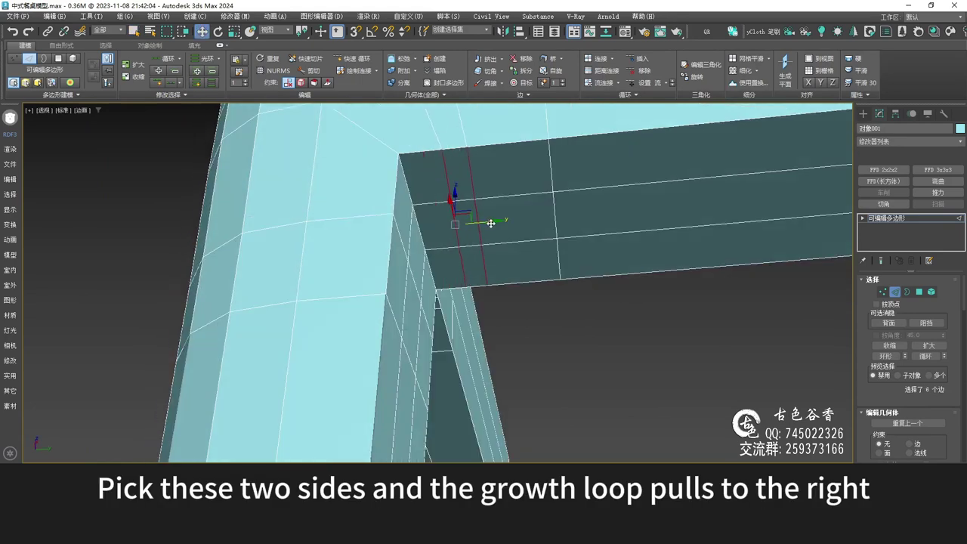
# Move the loop farther from the leg a little more along the rail and check the joint with smoothing on.
pyautogui.click(478, 228)
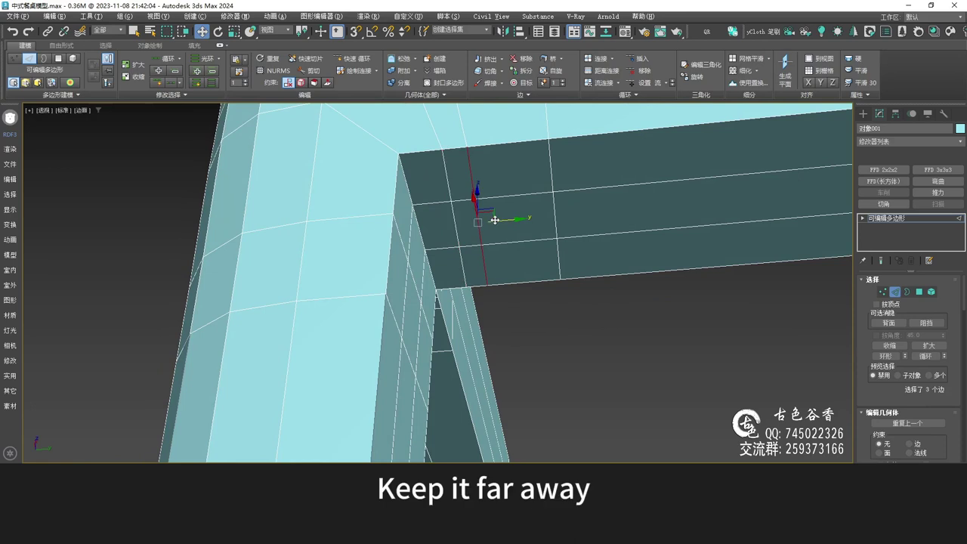
pyautogui.moveTo(518, 220); pyautogui.dragTo(519, 221)
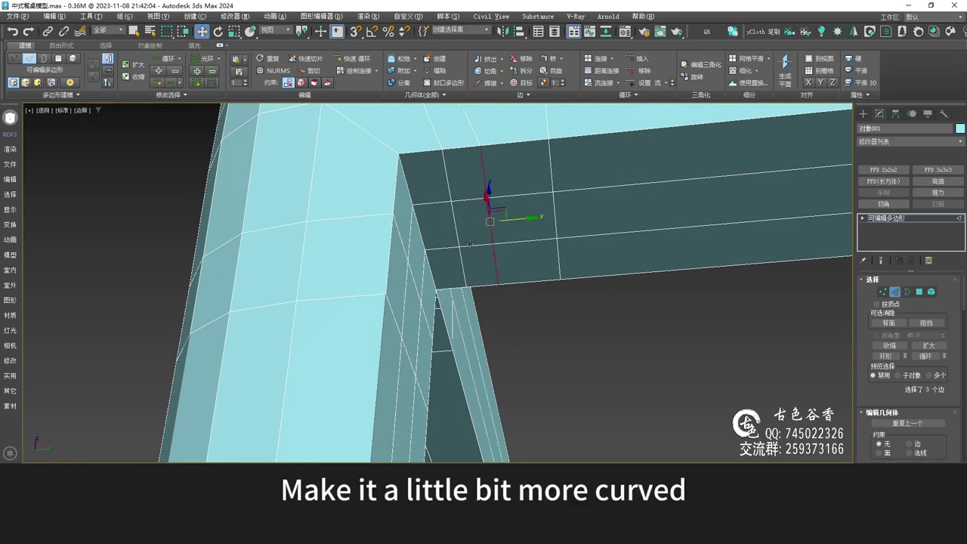
pyautogui.hotkey('ctrl', 'q')
pyautogui.keyDown('alt'); pyautogui.moveTo(468, 242); pyautogui.dragTo(408, 227, button='middle'); pyautogui.keyUp('alt')
pyautogui.hotkey('ctrl', 'q')
pyautogui.click(420, 229)
pyautogui.press('q')
pyautogui.keyDown('ctrl'); pyautogui.click(398, 212); pyautogui.keyUp('ctrl')
pyautogui.keyDown('ctrl'); pyautogui.click(468, 259); pyautogui.keyUp('ctrl')
pyautogui.keyDown('alt'); pyautogui.moveTo(515, 271); pyautogui.dragTo(540, 283, button='middle'); pyautogui.keyUp('alt')
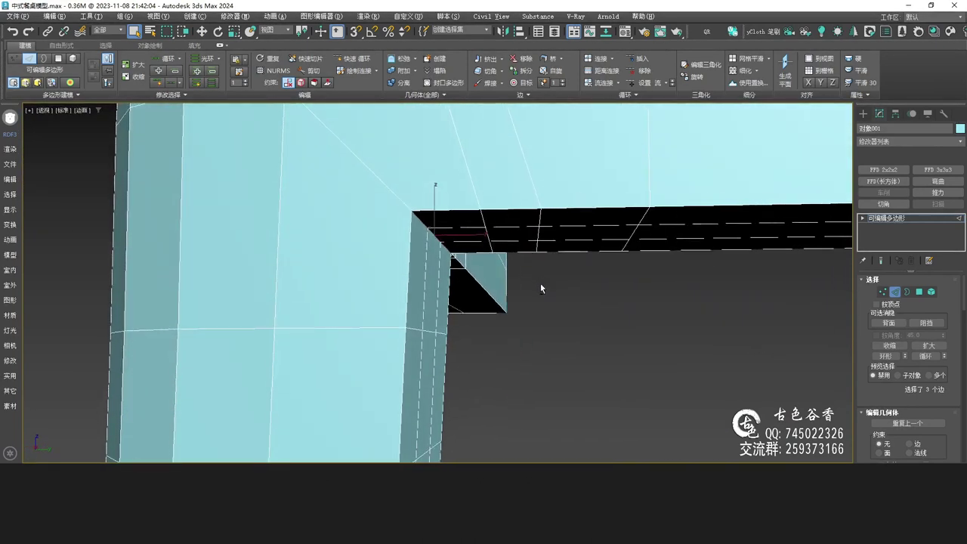
# In the front view, select the leg's vertical edges between the rail and the first horizontal loop below it.
pyautogui.hotkey('alt', 'w')
pyautogui.middleClick(651, 196)
pyautogui.hotkey('alt', 'w')
pyautogui.scroll(3, 432, 252)
pyautogui.moveTo(410, 219); pyautogui.dragTo(506, 264, button='middle')
pyautogui.scroll(4, 506, 264)
pyautogui.press('2')
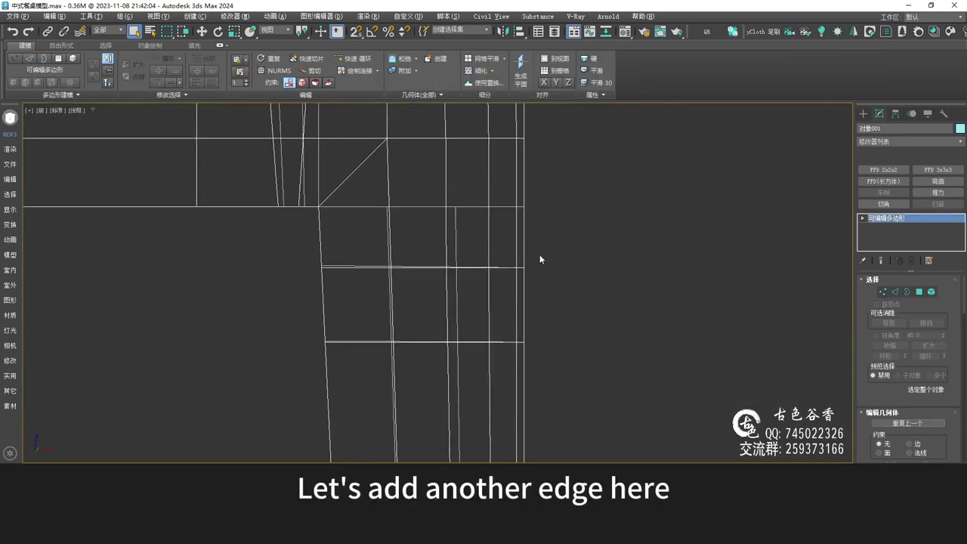
pyautogui.press('2')
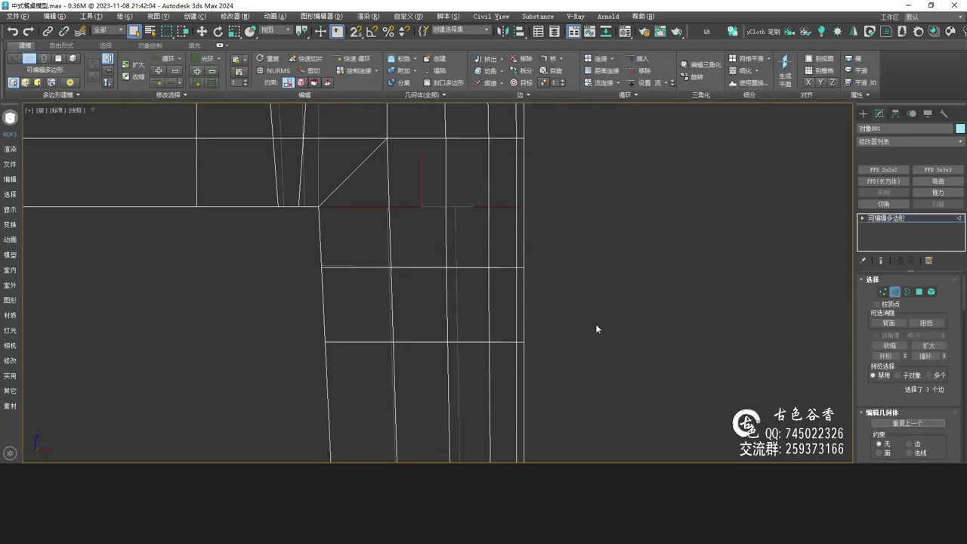
pyautogui.moveTo(336, 223); pyautogui.dragTo(174, 226)
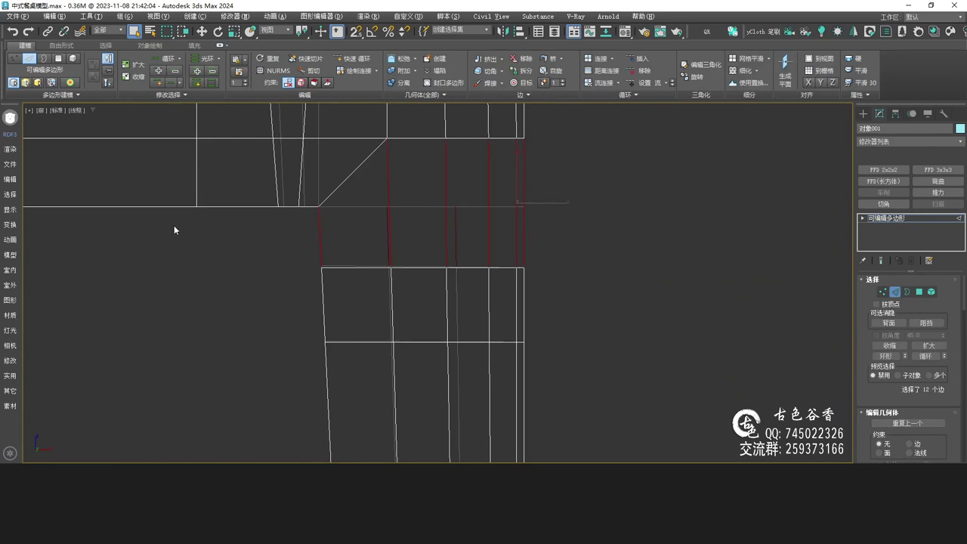
# Cut a horizontal edge loop midway through the selected leg edges with QuickSlice and clear the selection in the perspective view.
pyautogui.moveTo(281, 239); pyautogui.dragTo(287, 251, button='middle')
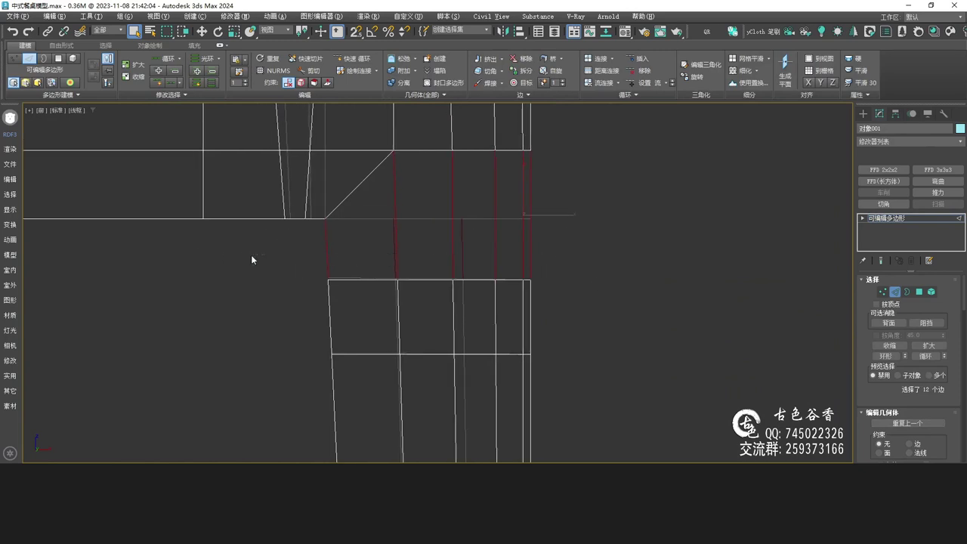
pyautogui.click(306, 58)
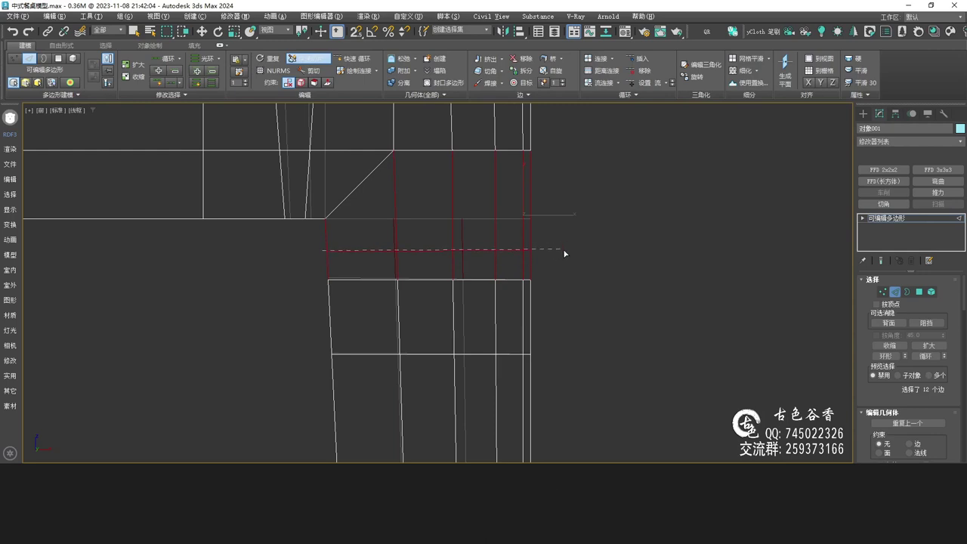
pyautogui.rightClick(614, 258)
pyautogui.hotkey('alt', 'w')
pyautogui.middleClick(619, 362)
pyautogui.hotkey('alt', 'w')
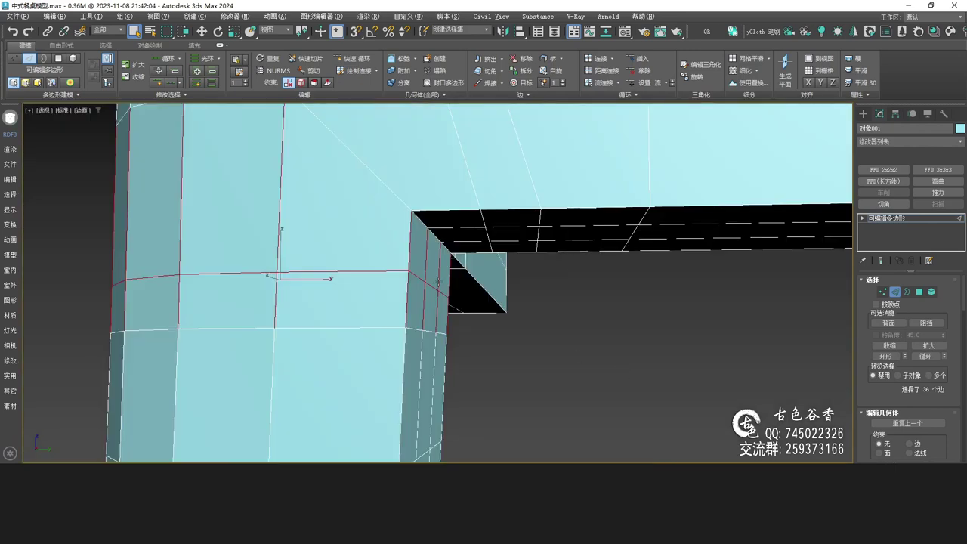
pyautogui.keyDown('alt'); pyautogui.moveTo(438, 282); pyautogui.dragTo(419, 282, button='middle'); pyautogui.keyUp('alt')
pyautogui.click(573, 351)
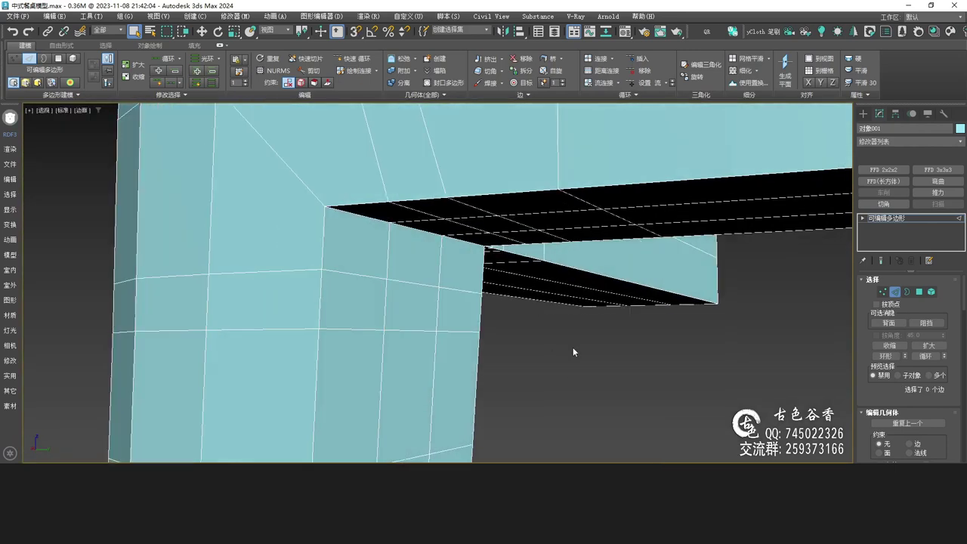
# Select the three seam edges beneath the inner corner of the leg and rail and apply Set Flow to them.
pyautogui.doubleClick(415, 228)
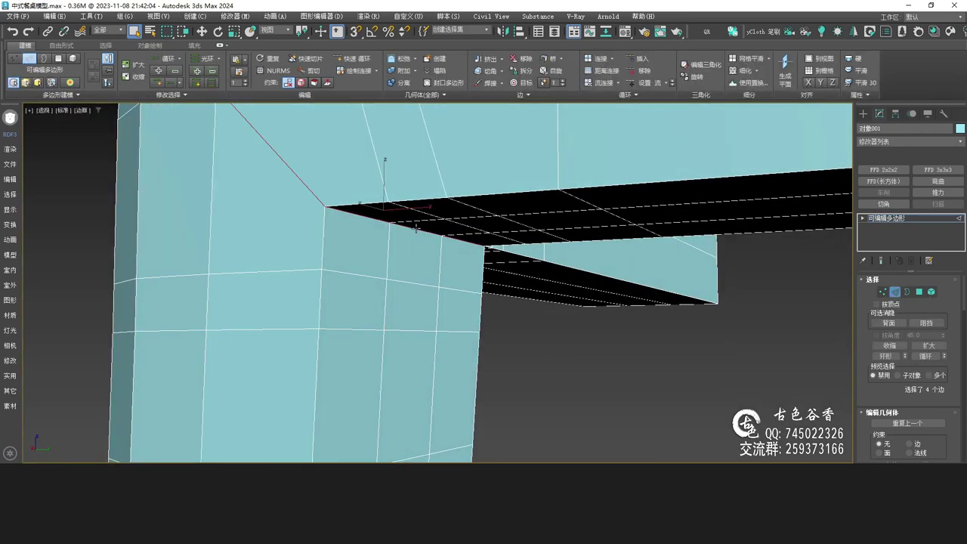
pyautogui.click(375, 220)
pyautogui.keyDown('ctrl'); pyautogui.click(414, 230); pyautogui.keyUp('ctrl')
pyautogui.keyDown('ctrl'); pyautogui.click(453, 239); pyautogui.keyUp('ctrl')
pyautogui.keyDown('alt'); pyautogui.moveTo(475, 269); pyautogui.dragTo(499, 281, button='middle'); pyautogui.keyUp('alt')
pyautogui.hotkey('alt', 'f')
# Check the rounded inner corner with and without smoothing, and undo the Set Flow on its three edges.
pyautogui.keyDown('alt'); pyautogui.moveTo(596, 292); pyautogui.dragTo(525, 305, button='middle'); pyautogui.keyUp('alt')
pyautogui.hotkey('ctrl', 'q')
pyautogui.keyDown('alt'); pyautogui.moveTo(410, 304); pyautogui.dragTo(493, 266, button='middle'); pyautogui.keyUp('alt')
pyautogui.scroll(-6, 529, 319)
pyautogui.scroll(5, 520, 318)
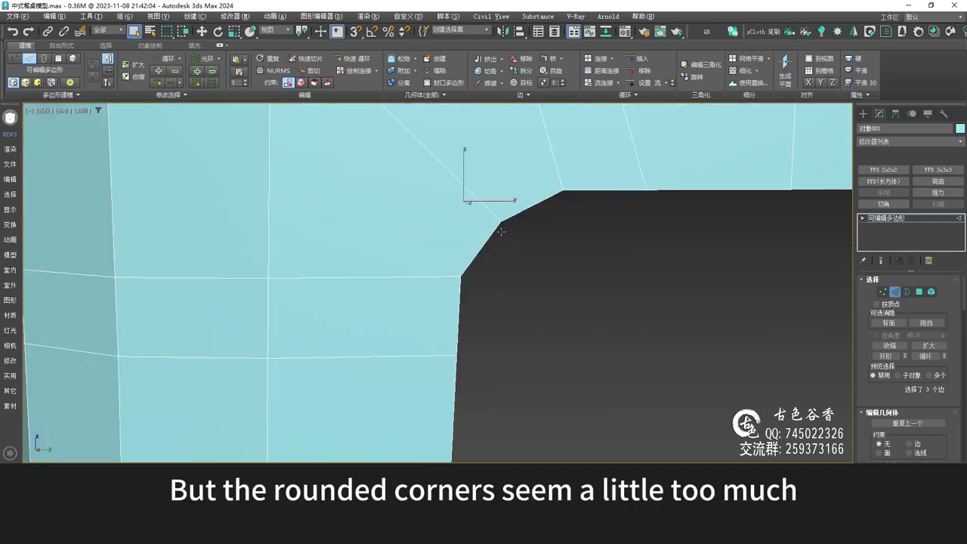
pyautogui.keyDown('alt'); pyautogui.moveTo(500, 231); pyautogui.dragTo(496, 263, button='middle'); pyautogui.keyUp('alt')
pyautogui.hotkey('ctrl', 'z')
pyautogui.hotkey('ctrl', 'z')
pyautogui.hotkey('ctrl', 'z')
pyautogui.hotkey('ctrl', 'z')
pyautogui.hotkey('shift', 'z')
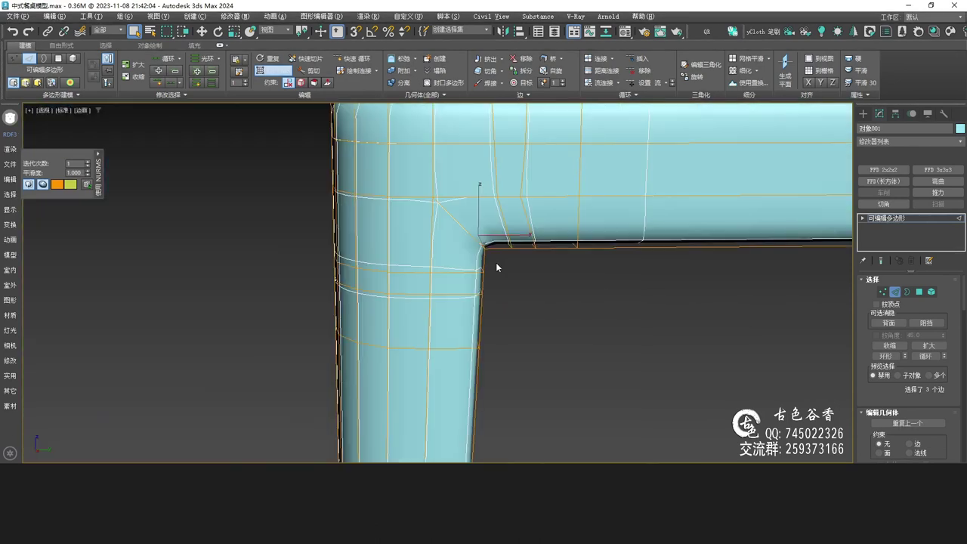
# Compare the smoothed inner corner's rounding with the table reference photo in ACDSee.
pyautogui.hotkey('alt', 'Tab')
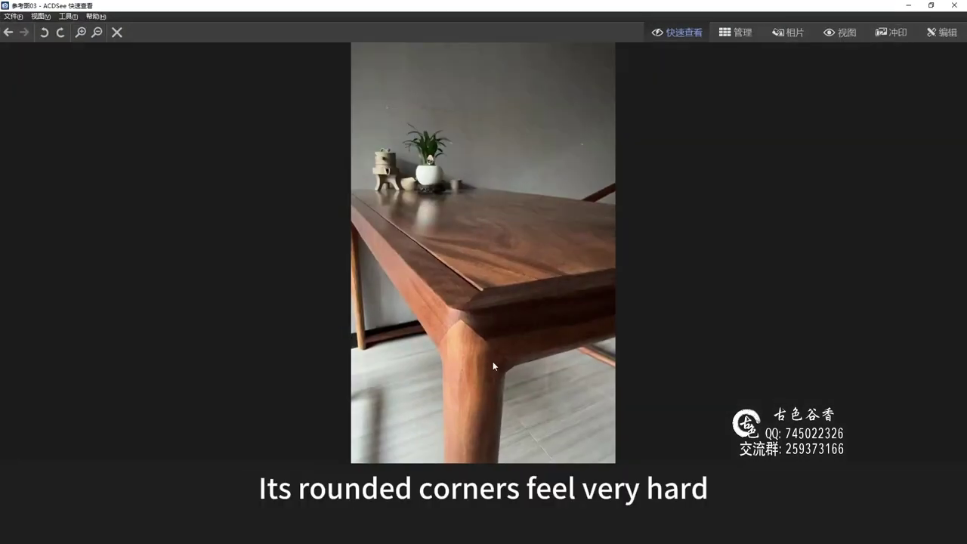
pyautogui.scroll(1, 492, 361)
pyautogui.scroll(-1, 492, 361)
pyautogui.scroll(1, 493, 361)
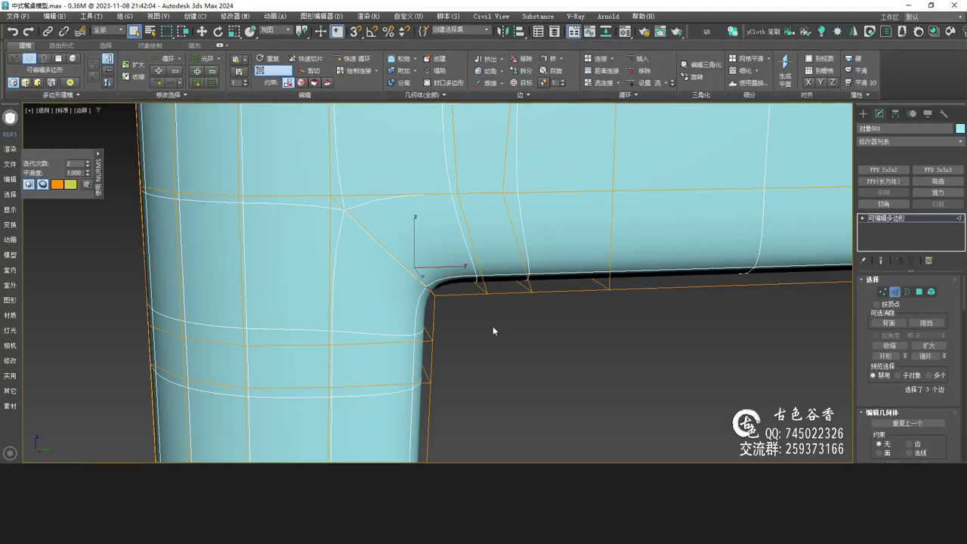
pyautogui.scroll(3, 453, 317)
# Turn smoothing off and select the edge loops along the leg-to-rail seams and the rail's inner lower edge.
pyautogui.press('2')
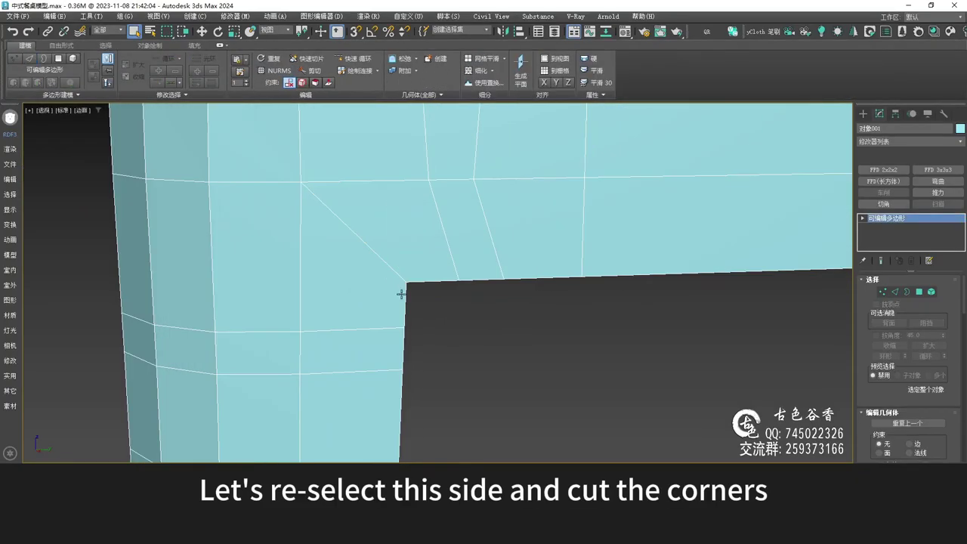
pyautogui.press('2')
pyautogui.doubleClick(401, 277)
pyautogui.keyDown('alt'); pyautogui.moveTo(434, 297); pyautogui.dragTo(474, 316, button='middle'); pyautogui.keyUp('alt')
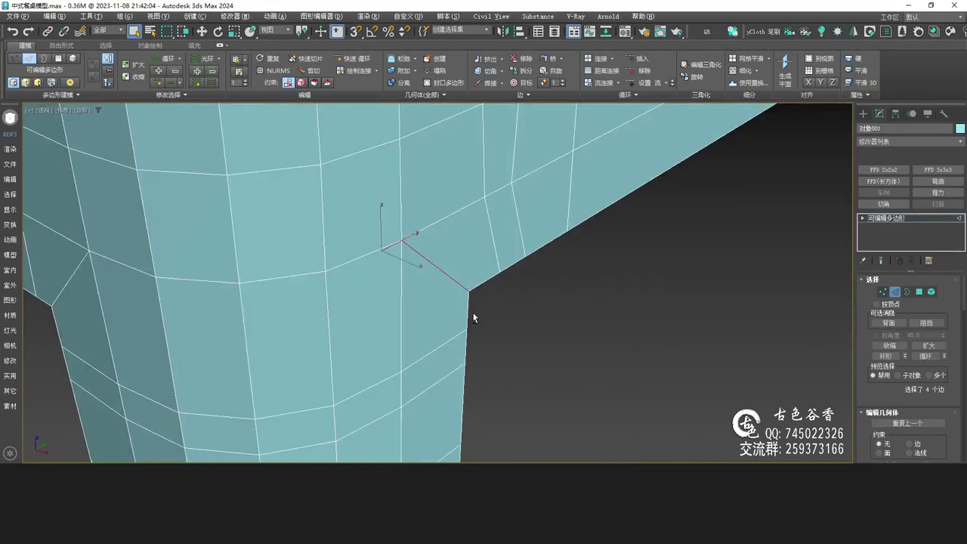
pyautogui.scroll(-5, 461, 282)
pyautogui.keyDown('alt'); pyautogui.moveTo(462, 281); pyautogui.dragTo(373, 265, button='middle'); pyautogui.keyUp('alt')
pyautogui.scroll(2, 439, 282)
pyautogui.doubleClick(434, 277)
pyautogui.keyDown('alt'); pyautogui.moveTo(479, 225); pyautogui.dragTo(290, 168, button='middle'); pyautogui.keyUp('alt')
pyautogui.scroll(4, 505, 271)
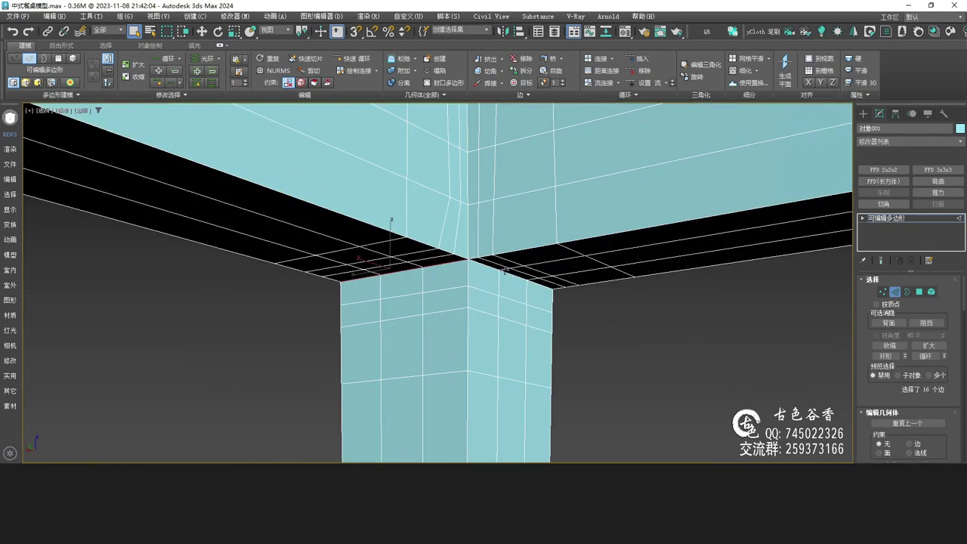
pyautogui.keyDown('ctrl'); pyautogui.doubleClick(506, 252); pyautogui.keyUp('ctrl')
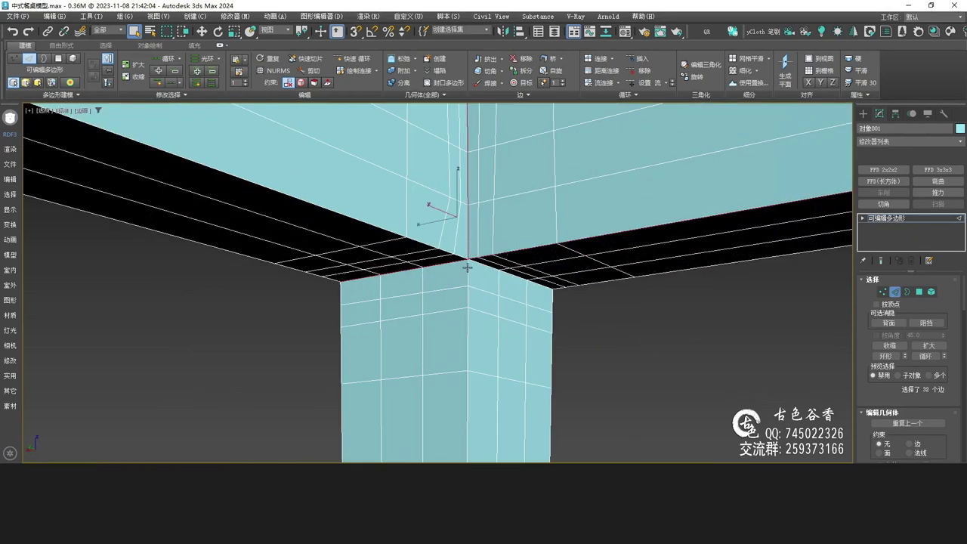
# Add the rail's top outer edge loop to the edge selection and deselect the stray edge near the top outer corner.
pyautogui.scroll(-3, 471, 266)
pyautogui.keyDown('alt'); pyautogui.moveTo(471, 264); pyautogui.dragTo(431, 255, button='middle'); pyautogui.keyUp('alt')
pyautogui.keyDown('ctrl'); pyautogui.doubleClick(432, 254); pyautogui.keyUp('ctrl')
pyautogui.keyDown('alt'); pyautogui.moveTo(485, 288); pyautogui.dragTo(480, 262, button='middle'); pyautogui.keyUp('alt')
pyautogui.scroll(2, 480, 262)
pyautogui.keyDown('alt'); pyautogui.moveTo(576, 271); pyautogui.dragTo(495, 273, button='middle'); pyautogui.keyUp('alt')
pyautogui.keyDown('alt'); pyautogui.click(506, 211); pyautogui.keyUp('alt')
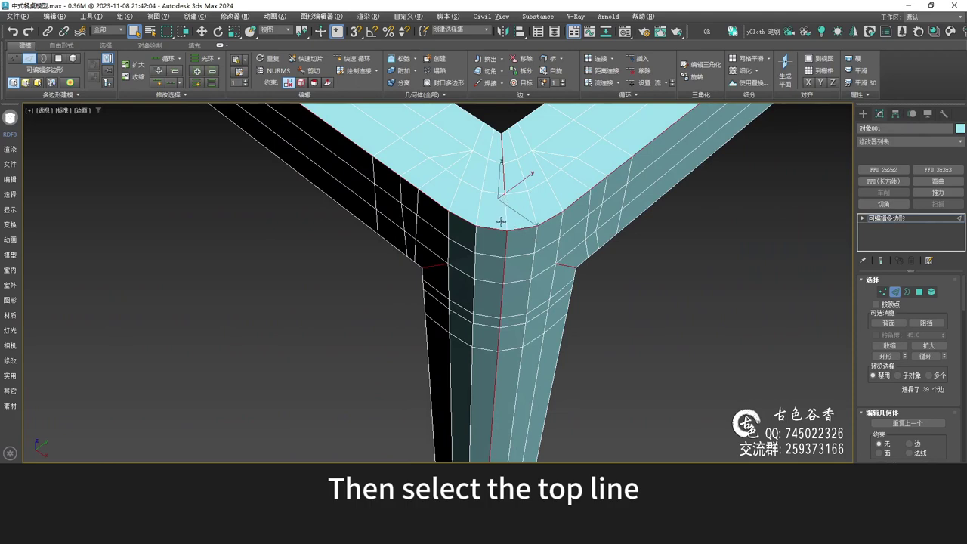
pyautogui.keyDown('alt'); pyautogui.moveTo(501, 222); pyautogui.dragTo(522, 216, button='middle'); pyautogui.keyUp('alt')
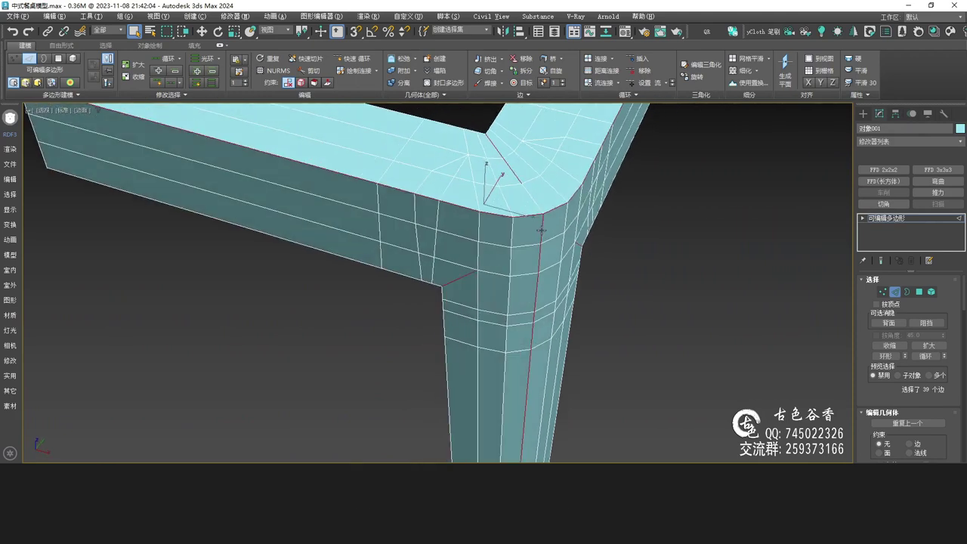
# Deselect the vertical edges running down the leg's outer corner, keeping the seam, inner-corner and rail loops selected.
pyautogui.scroll(-8, 540, 304)
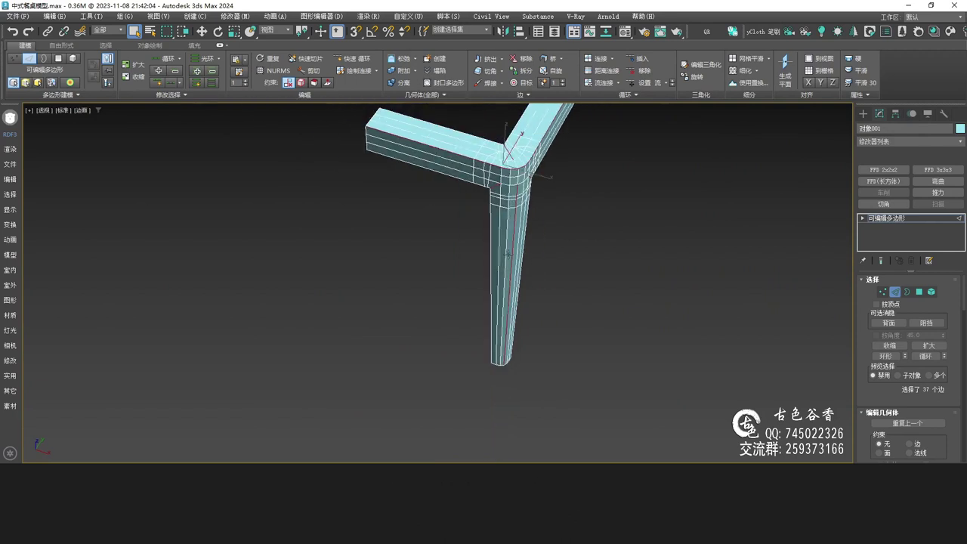
pyautogui.scroll(4, 512, 247)
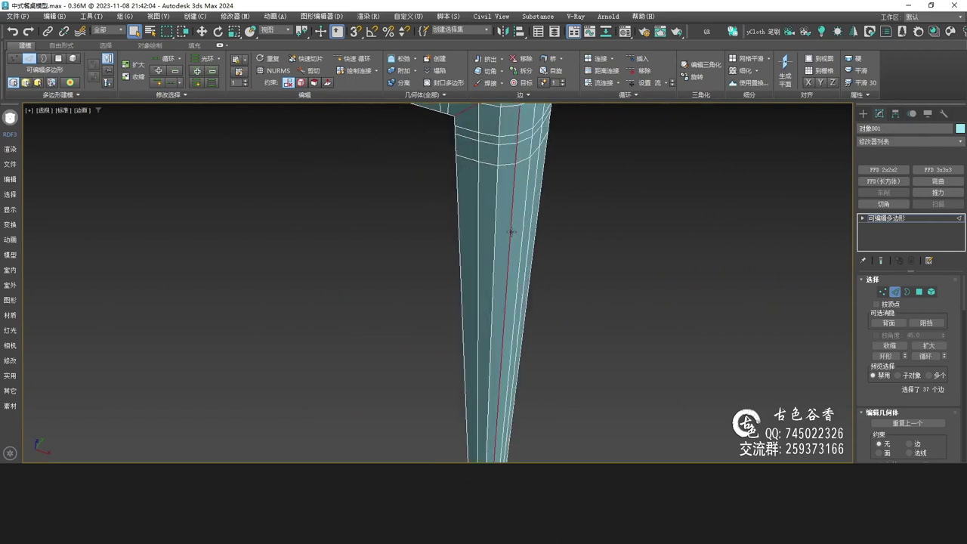
pyautogui.rightClick(511, 231)
pyautogui.moveTo(511, 231); pyautogui.dragTo(577, 282, button='middle')
pyautogui.scroll(-4, 504, 246)
pyautogui.scroll(4, 488, 214)
pyautogui.moveTo(489, 217); pyautogui.dragTo(474, 257, button='middle')
pyautogui.scroll(-4, 487, 299)
pyautogui.scroll(4, 473, 229)
# Chamfer the selected seam and rail edges by 1.409 mm with one segment and leave edge editing.
pyautogui.hotkey('ctrl', 'shift', 'c')
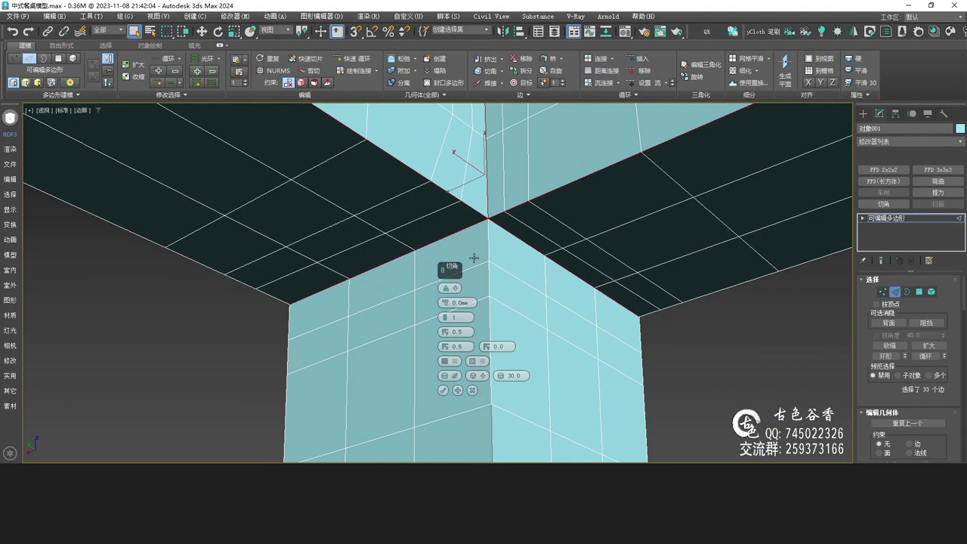
pyautogui.moveTo(444, 303); pyautogui.dragTo(442, 295)
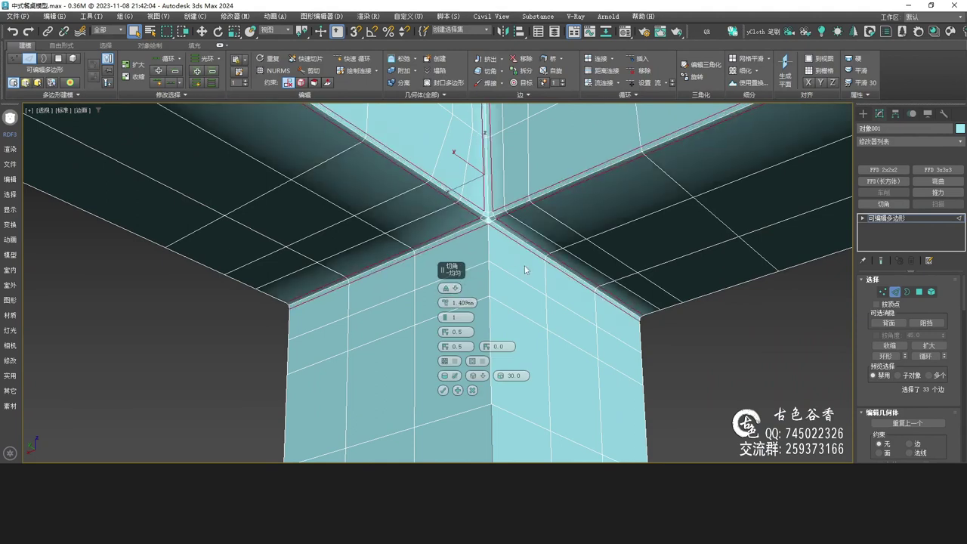
pyautogui.keyDown('alt'); pyautogui.moveTo(518, 250); pyautogui.dragTo(528, 347, button='middle'); pyautogui.keyUp('alt')
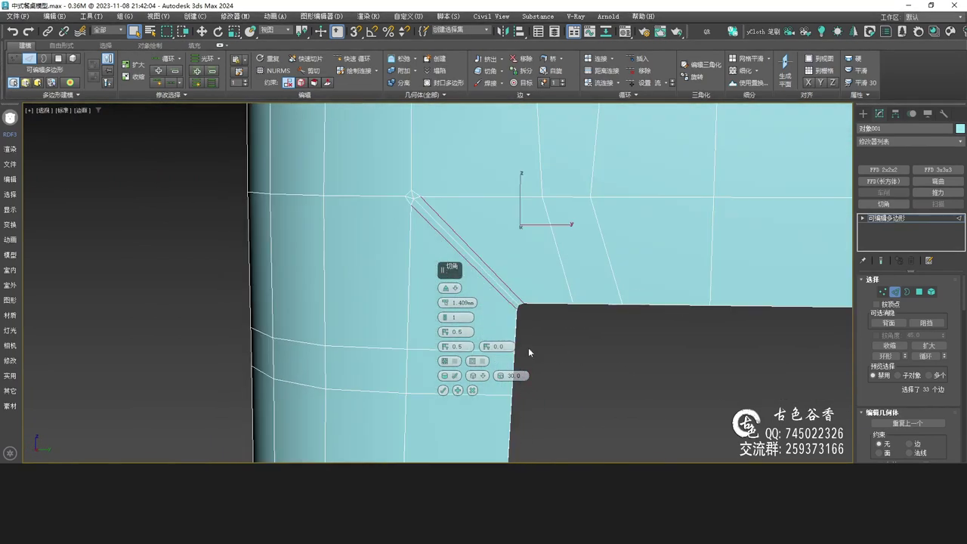
pyautogui.click(443, 391)
pyautogui.moveTo(574, 278); pyautogui.dragTo(538, 289, button='middle')
pyautogui.click(877, 223)
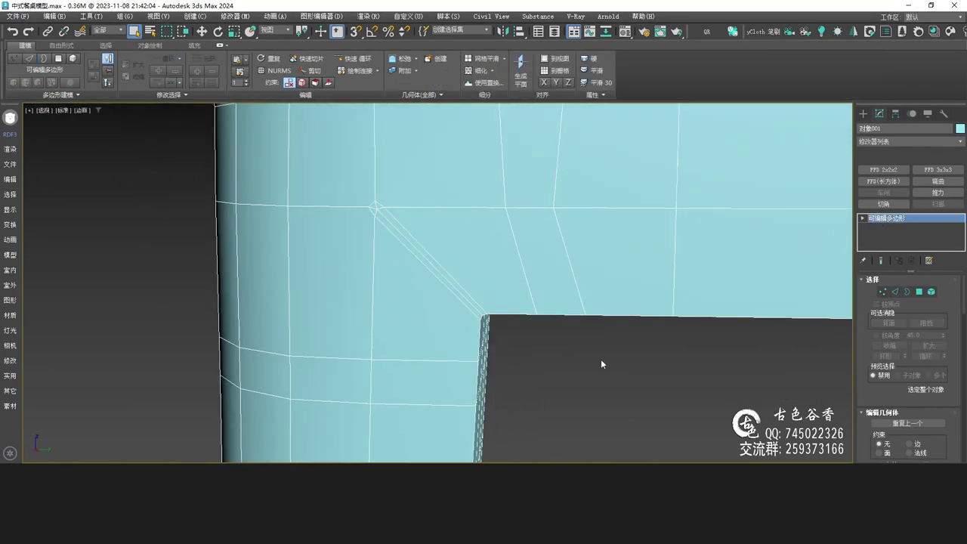
# Turn on NURMS smoothing and examine the chamfered seam at the inner leg-to-rail corner from several sides.
pyautogui.hotkey('ctrl', 'q')
pyautogui.scroll(-6, 500, 325)
pyautogui.keyDown('alt'); pyautogui.moveTo(443, 314); pyautogui.dragTo(458, 312, button='middle'); pyautogui.keyUp('alt')
pyautogui.scroll(10, 495, 304)
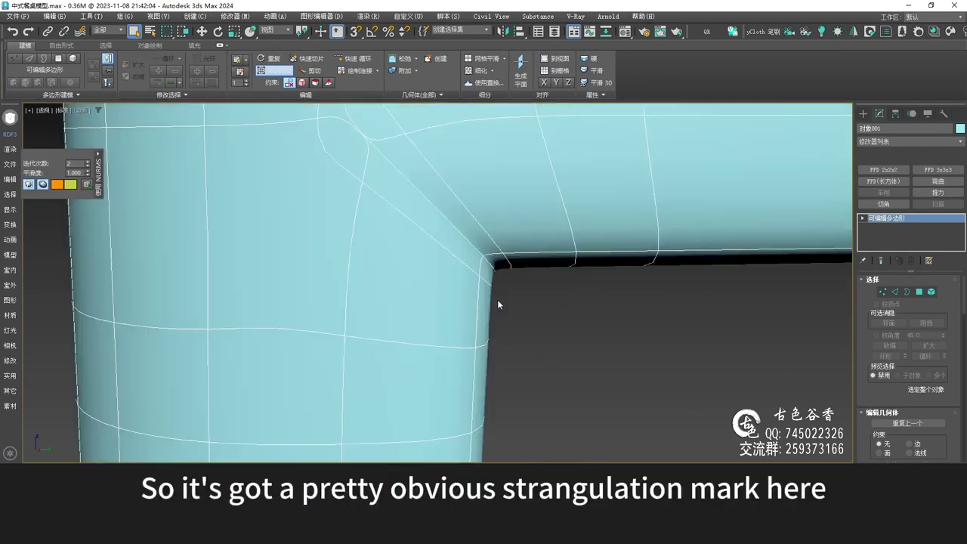
pyautogui.scroll(-3, 484, 309)
pyautogui.keyDown('alt'); pyautogui.moveTo(434, 316); pyautogui.dragTo(461, 368, button='middle'); pyautogui.keyUp('alt')
pyautogui.scroll(-3, 477, 302)
pyautogui.keyDown('alt'); pyautogui.moveTo(481, 293); pyautogui.dragTo(473, 355, button='middle'); pyautogui.keyUp('alt')
pyautogui.keyDown('alt'); pyautogui.moveTo(578, 356); pyautogui.dragTo(569, 289, button='middle'); pyautogui.keyUp('alt')
pyautogui.moveTo(438, 188); pyautogui.dragTo(428, 216, button='middle')
pyautogui.scroll(4, 440, 218)
# Turn smoothing off and move the three-edge support loop on the leg just below the seam slightly down, constrained to edges.
pyautogui.hotkey('ctrl', 'q')
pyautogui.press('2')
pyautogui.click(395, 219)
pyautogui.keyDown('ctrl'); pyautogui.click(417, 233); pyautogui.keyUp('ctrl')
pyautogui.keyDown('alt'); pyautogui.moveTo(470, 256); pyautogui.dragTo(426, 242, button='middle'); pyautogui.keyUp('alt')
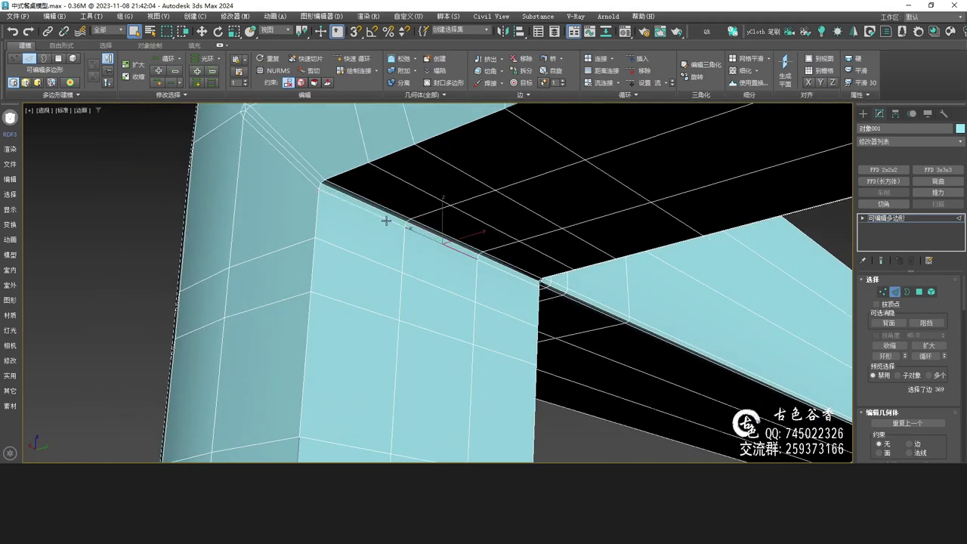
pyautogui.hotkey('alt', 'l')
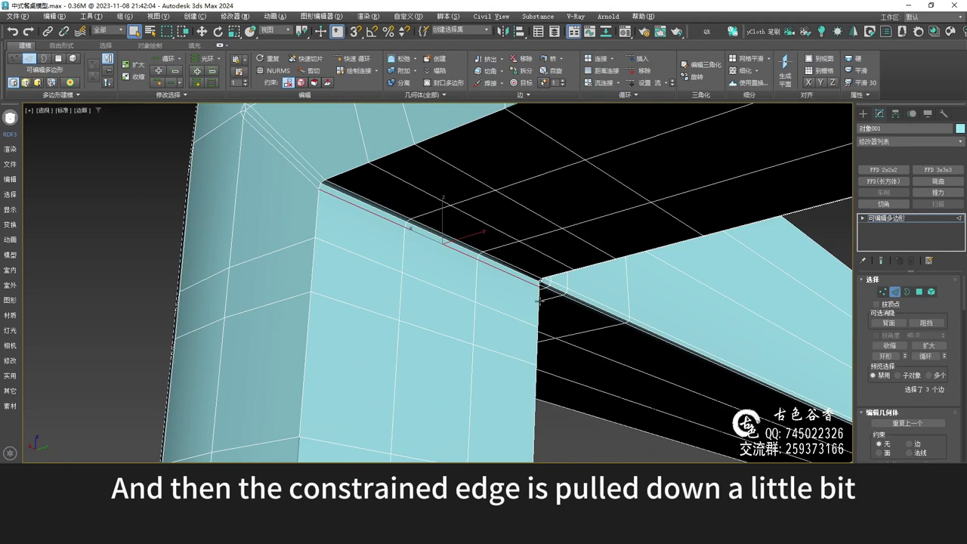
pyautogui.moveTo(879, 392); pyautogui.dragTo(881, 347)
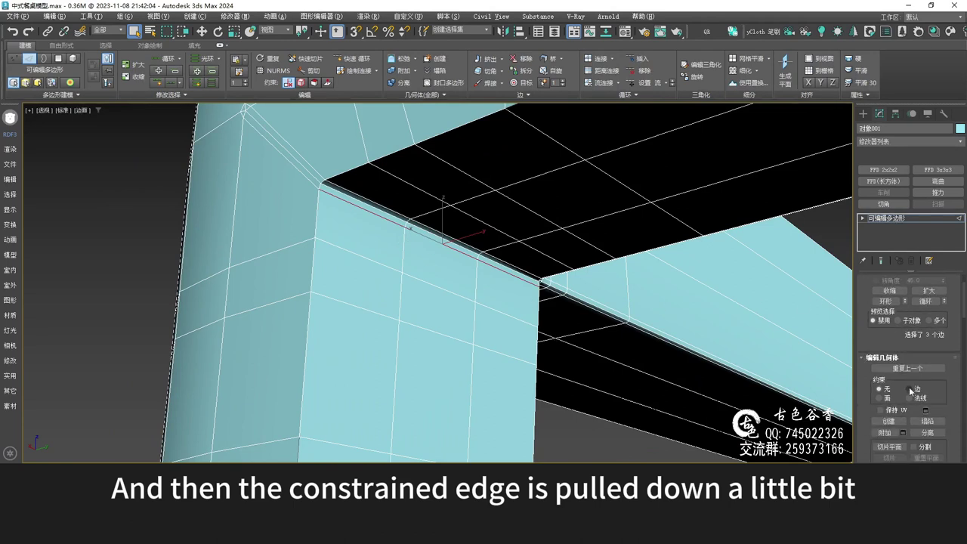
pyautogui.moveTo(405, 202); pyautogui.dragTo(406, 211, button='middle')
pyautogui.press('w')
pyautogui.moveTo(440, 229); pyautogui.dragTo(441, 236)
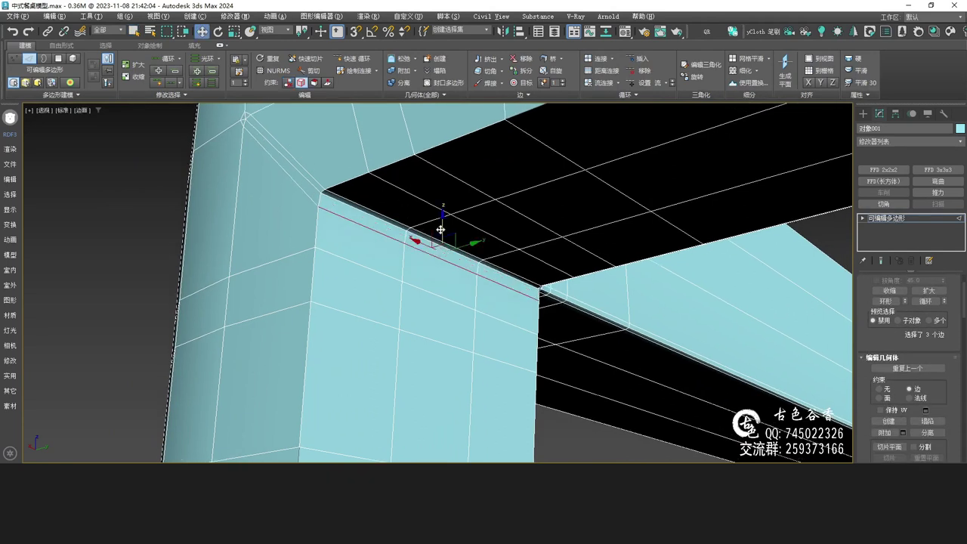
# Slide the matching three-edge loop beneath the rail slightly away from the leg, constrained to edges, and check it smoothed.
pyautogui.moveTo(441, 236)
pyautogui.keyDown('alt'); pyautogui.mouseDown(button='middle')
pyautogui.moveTo(375, 225)
pyautogui.moveTo(444, 228)
pyautogui.moveTo(453, 255)
pyautogui.moveTo(447, 223)
pyautogui.mouseUp(button='middle'); pyautogui.keyUp('alt')
pyautogui.hotkey('ctrl', 'm')
pyautogui.hotkey('ctrl', 'BackSpace')
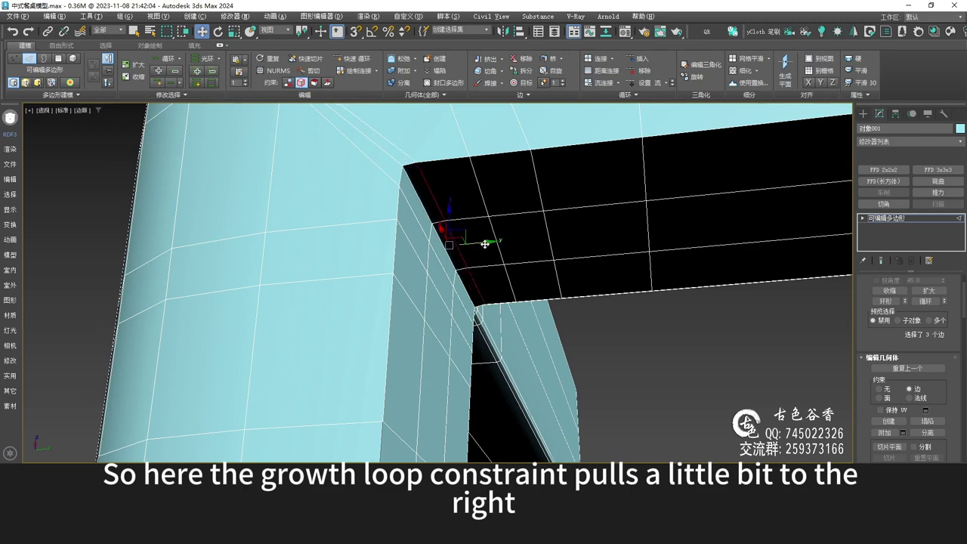
pyautogui.hotkey('ctrl', 'q')
pyautogui.keyDown('alt'); pyautogui.moveTo(449, 228); pyautogui.dragTo(526, 293, button='middle'); pyautogui.keyUp('alt')
pyautogui.scroll(-8, 435, 290)
pyautogui.scroll(3, 526, 293)
# Switch to ACDSee and compare the tabletop corners and top edges in reference photos 参考图02 and 参考图03.
pyautogui.hotkey('alt', 'Tab')
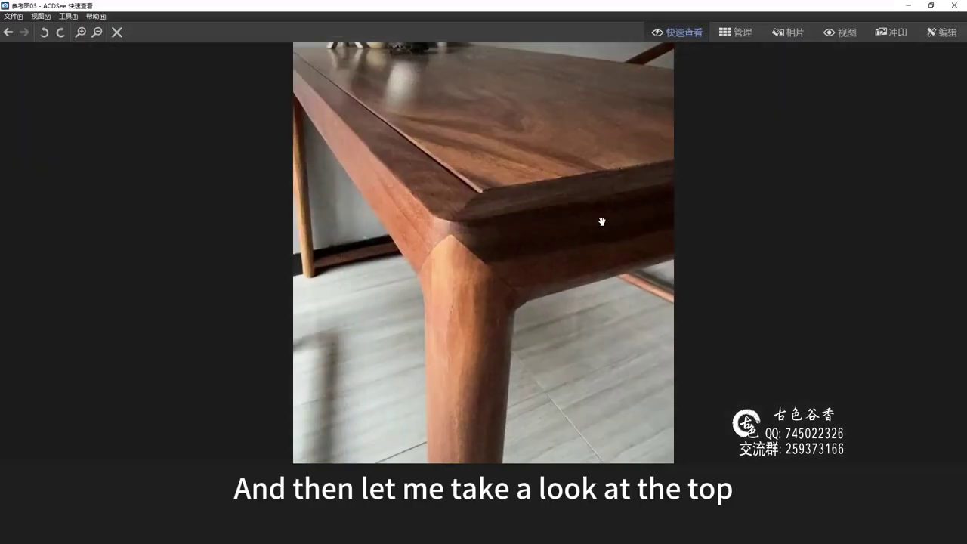
pyautogui.scroll(1, 470, 281)
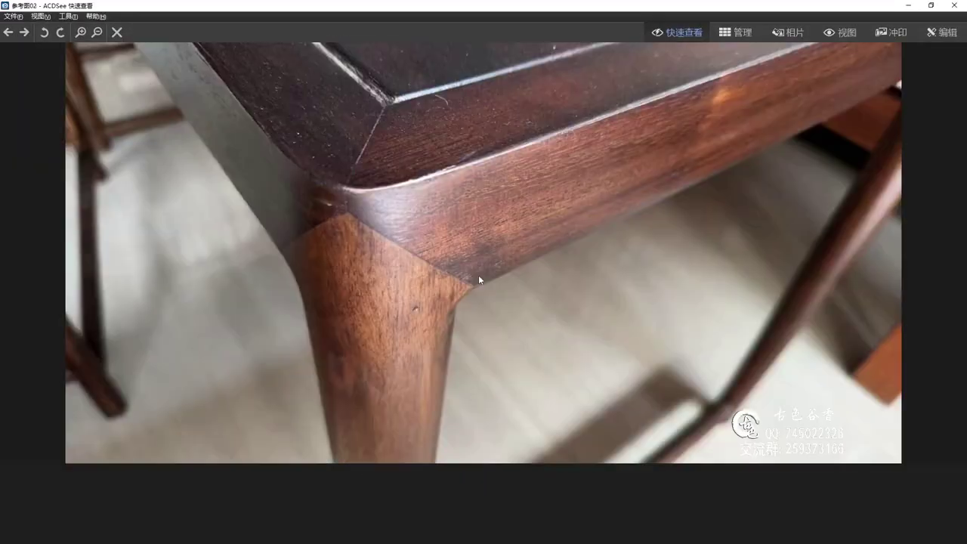
pyautogui.scroll(-1, 634, 237)
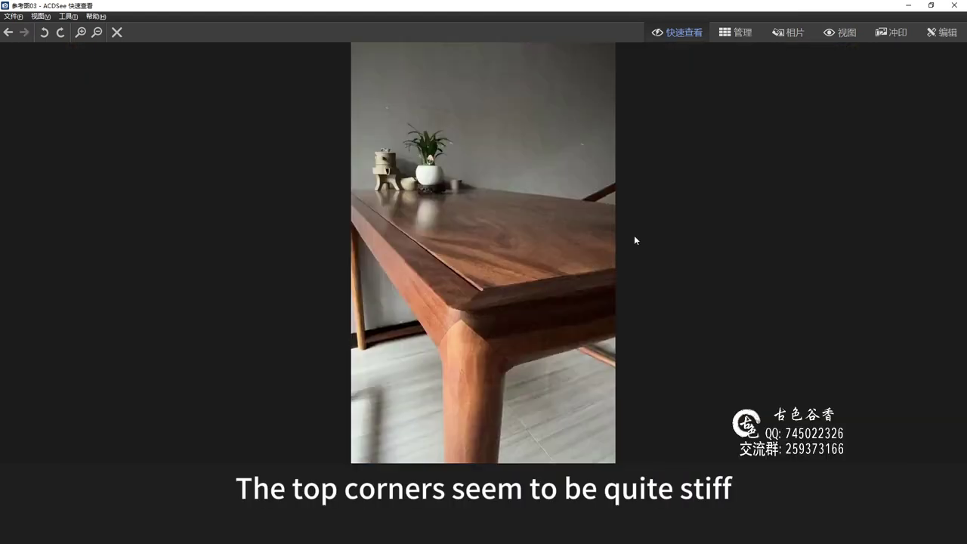
pyautogui.scroll(1, 578, 269)
pyautogui.scroll(-1, 483, 310)
pyautogui.scroll(1, 513, 316)
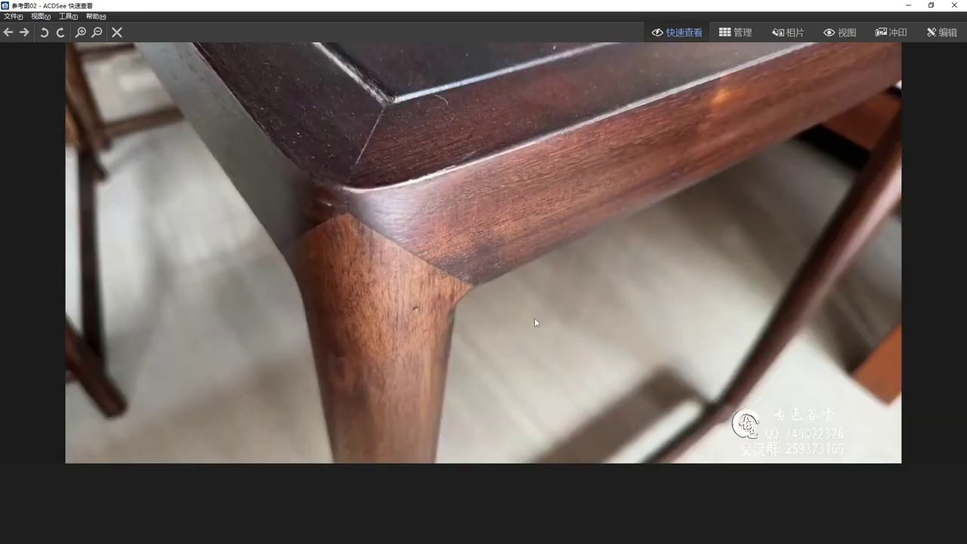
# Return to 3ds Max, turn smoothing off and select the five vertical edges along the leg's inner side edge.
pyautogui.hotkey('alt', 'Tab')
pyautogui.keyDown('alt'); pyautogui.moveTo(529, 304); pyautogui.dragTo(453, 299, button='middle'); pyautogui.keyUp('alt')
pyautogui.scroll(4, 453, 299)
pyautogui.hotkey('ctrl', 'q')
pyautogui.press('2')
pyautogui.press('2')
pyautogui.click(430, 358)
pyautogui.press('q')
pyautogui.moveTo(429, 359); pyautogui.dragTo(434, 246, button='middle')
pyautogui.keyDown('ctrl'); pyautogui.click(439, 186); pyautogui.keyUp('ctrl')
pyautogui.moveTo(442, 206); pyautogui.dragTo(434, 279, button='middle')
pyautogui.keyDown('ctrl'); pyautogui.click(436, 213); pyautogui.keyUp('ctrl')
pyautogui.moveTo(434, 355); pyautogui.dragTo(431, 272, button='middle')
pyautogui.moveTo(429, 325); pyautogui.dragTo(450, 227, button='middle')
pyautogui.keyDown('alt'); pyautogui.moveTo(475, 324); pyautogui.dragTo(476, 252, button='middle'); pyautogui.keyUp('alt')
pyautogui.scroll(3, 476, 252)
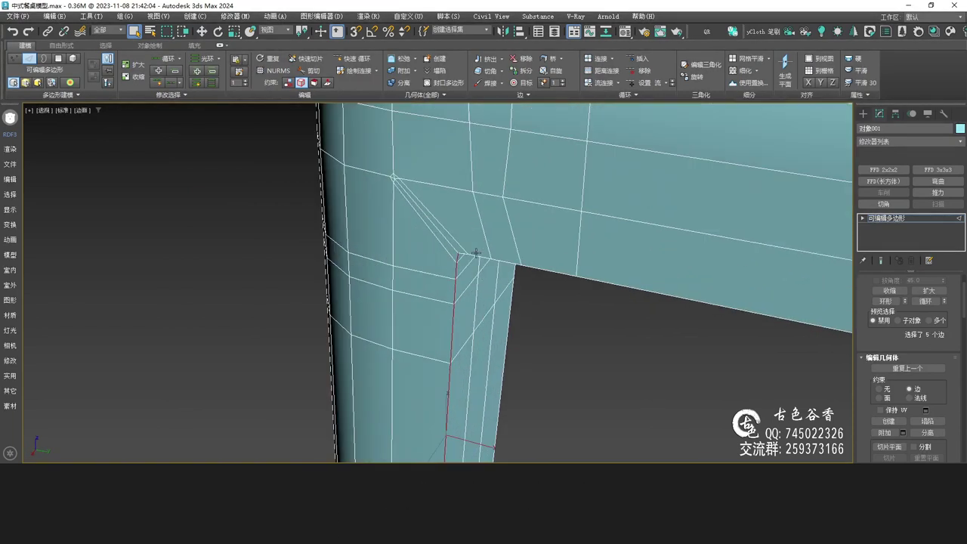
# Try to apply Set Flow to the five leg edges under the edge constraint and pull down the short edge above them.
pyautogui.hotkey('ctrl', 'z')
pyautogui.keyDown('alt'); pyautogui.moveTo(459, 287); pyautogui.dragTo(453, 224, button='middle'); pyautogui.keyUp('alt')
pyautogui.scroll(3, 451, 222)
pyautogui.keyDown('alt'); pyautogui.moveTo(417, 183); pyautogui.dragTo(438, 182, button='middle'); pyautogui.keyUp('alt')
pyautogui.click(436, 164)
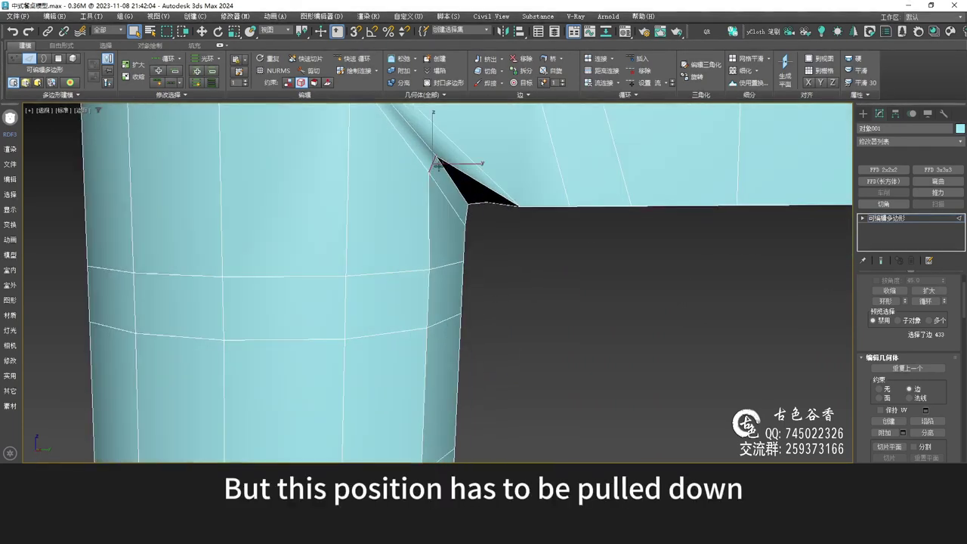
pyautogui.moveTo(434, 127); pyautogui.dragTo(444, 149)
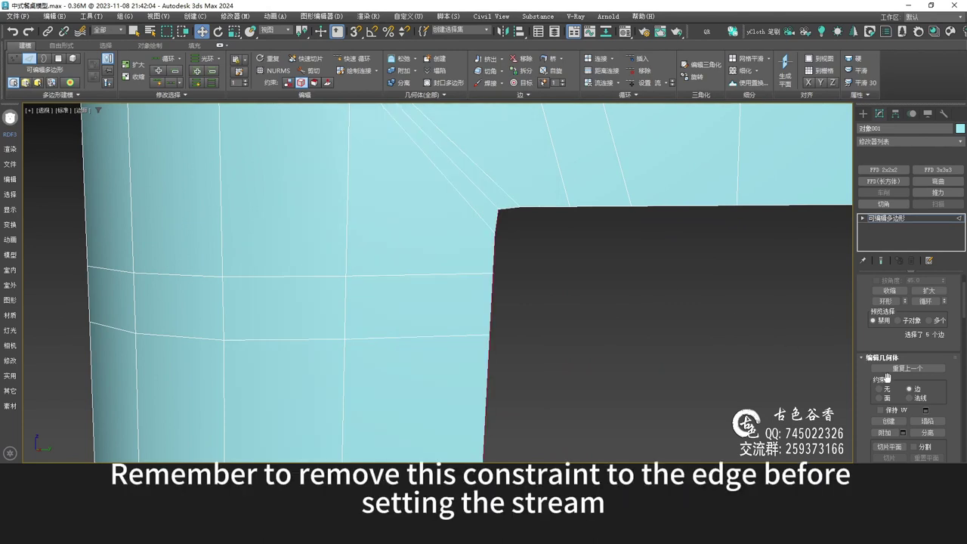
# With the constraint set to None, apply Set Flow to the five leg edges and lower the short edge above them.
pyautogui.keyDown('alt'); pyautogui.moveTo(491, 241); pyautogui.dragTo(461, 248, button='middle'); pyautogui.keyUp('alt')
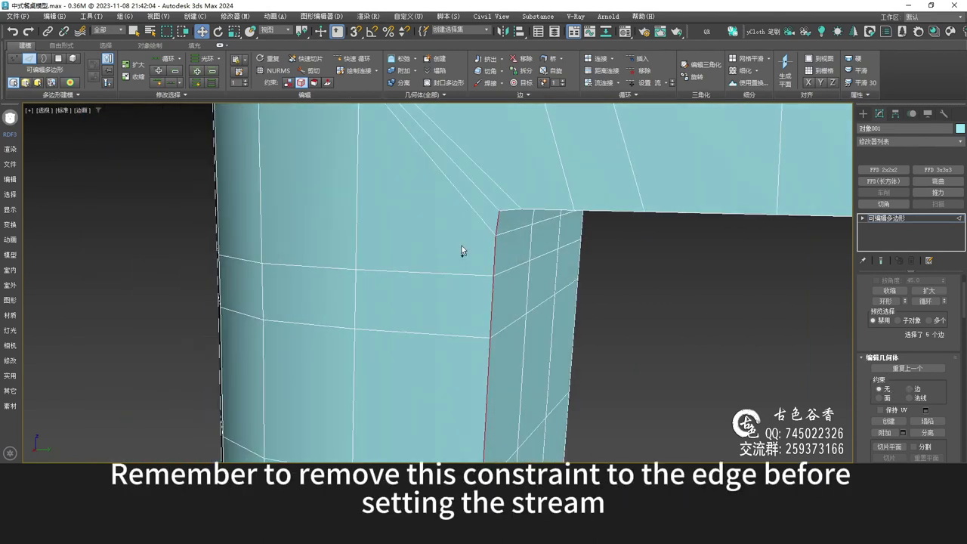
pyautogui.hotkey('ctrl', 'z')
pyautogui.keyDown('alt'); pyautogui.moveTo(466, 180); pyautogui.dragTo(477, 179, button='middle'); pyautogui.keyUp('alt')
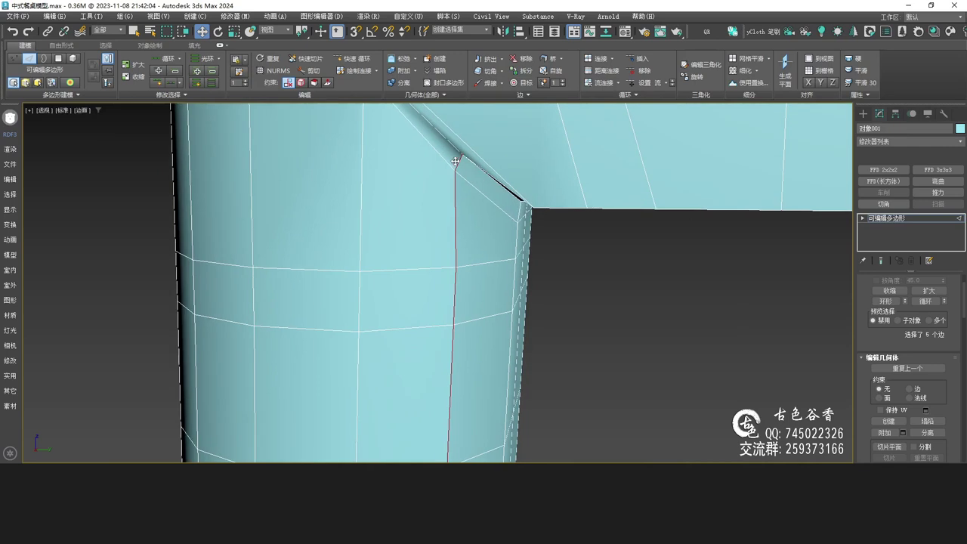
pyautogui.hotkey('ctrl', 'z')
pyautogui.hotkey('ctrl', 'z')
pyautogui.hotkey('ctrl', 'z')
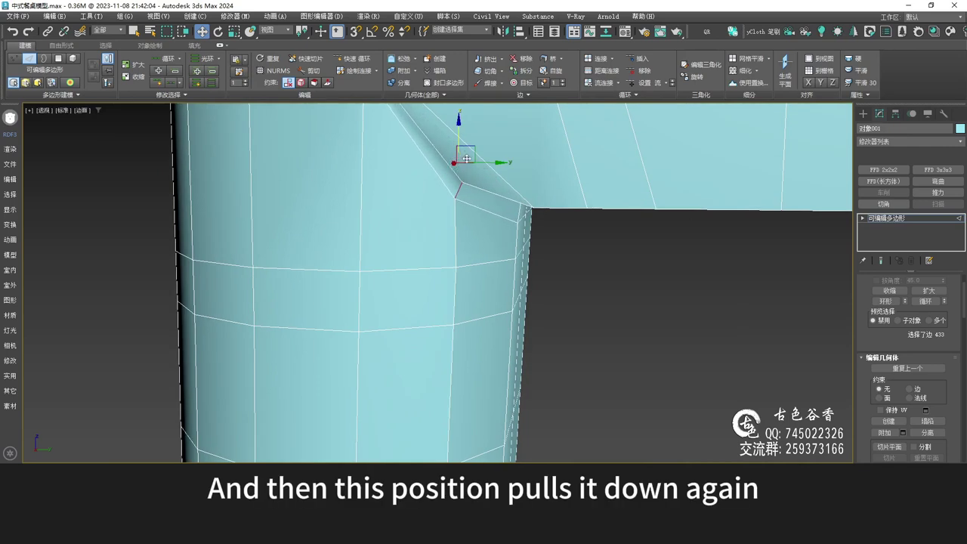
pyautogui.keyDown('alt'); pyautogui.moveTo(519, 235); pyautogui.dragTo(549, 242, button='middle'); pyautogui.keyUp('alt')
# Lower the short corner edge in the maximized Left wireframe view so its lower end meets the leg-to-rail seam.
pyautogui.hotkey('alt', 'w')
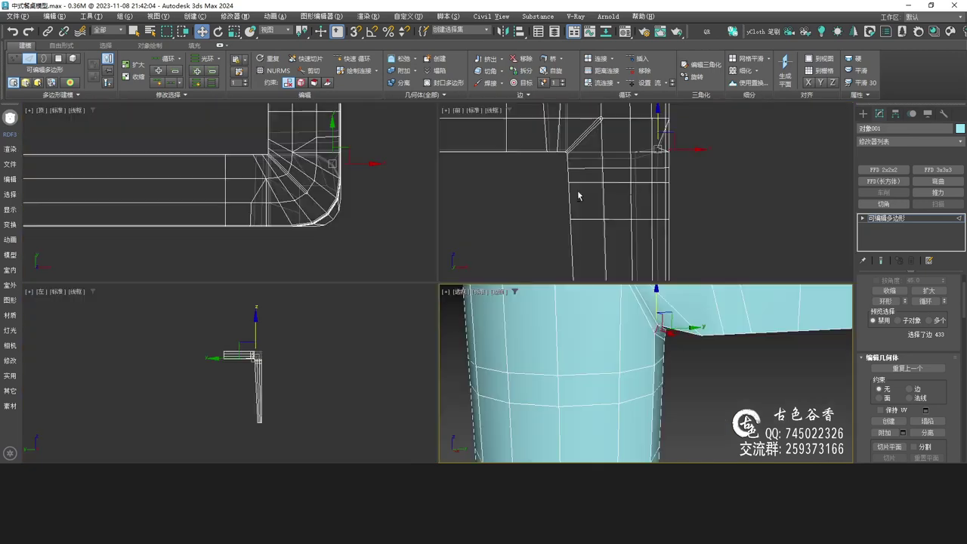
pyautogui.middleClick(541, 200)
pyautogui.hotkey('alt', 'w')
pyautogui.hotkey('alt', 'w')
pyautogui.hotkey('alt', 'w')
pyautogui.scroll(5, 465, 227)
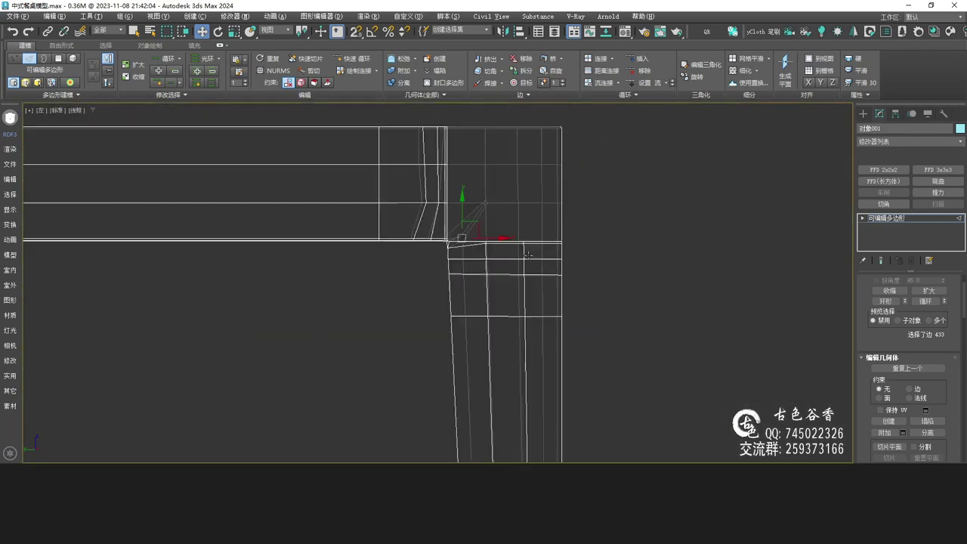
pyautogui.scroll(4, 544, 280)
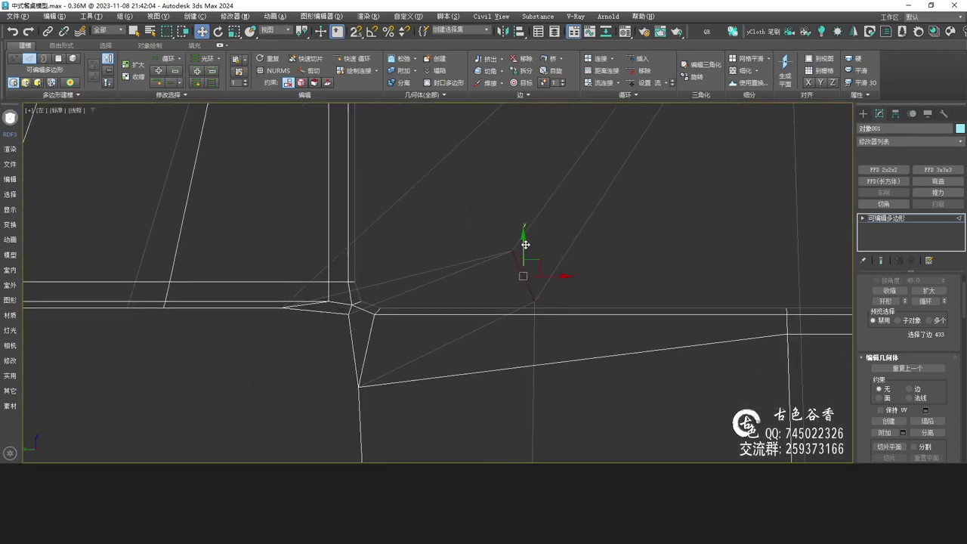
# Switch to vertex editing and reposition the short edge's end vertex beside the corner vertices in the Top wireframe view.
pyautogui.press('1')
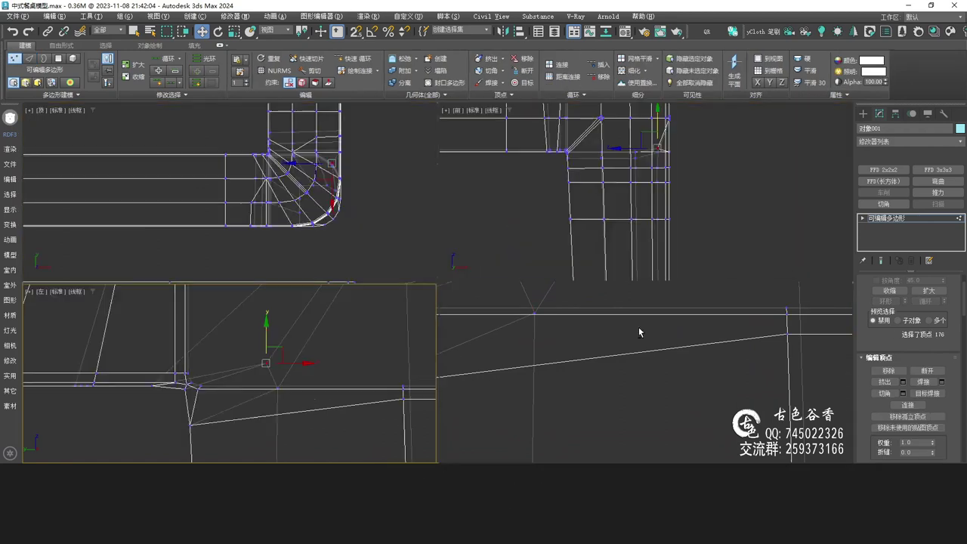
pyautogui.hotkey('alt', 'w')
pyautogui.hotkey('alt', 'w')
pyautogui.moveTo(471, 229)
pyautogui.keyDown('alt'); pyautogui.mouseDown(button='middle')
pyautogui.moveTo(480, 224)
pyautogui.moveTo(363, 173)
pyautogui.moveTo(364, 157)
pyautogui.mouseUp(button='middle'); pyautogui.keyUp('alt')
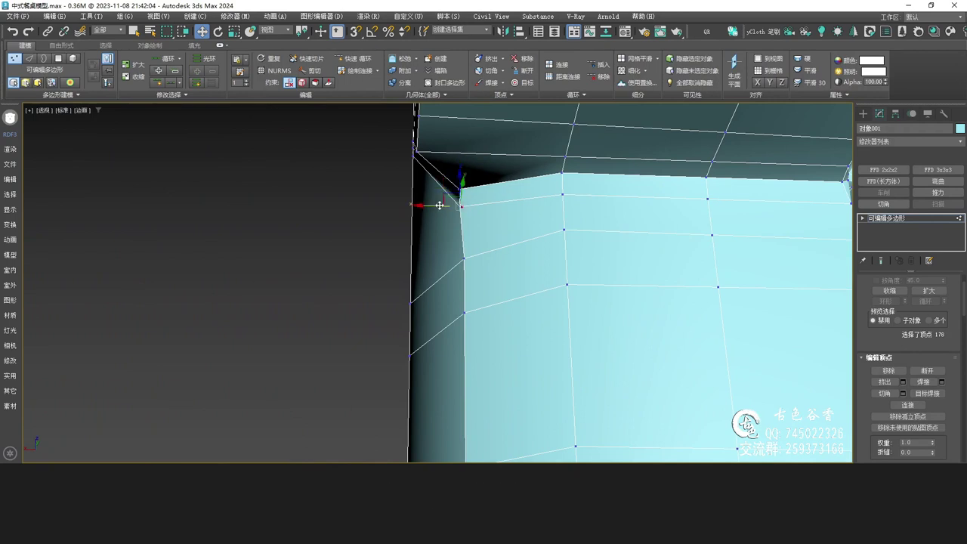
pyautogui.press('t')
pyautogui.press('F3')
pyautogui.scroll(4, 671, 214)
pyautogui.scroll(3, 615, 260)
pyautogui.scroll(3, 588, 259)
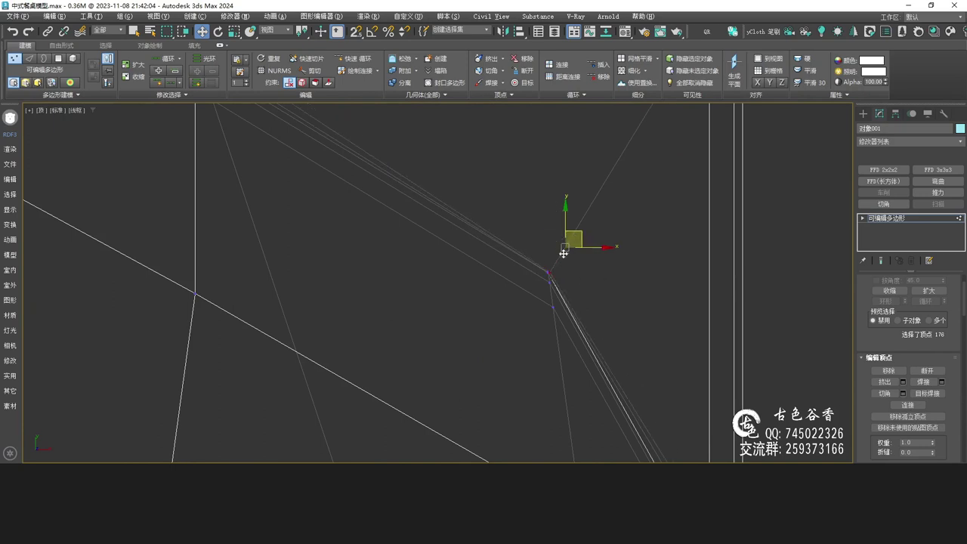
pyautogui.scroll(3, 560, 325)
# Lower the two vertices at the leg's seam corner in the perspective view and check the corner with smoothing.
pyautogui.hotkey('alt', 'w')
pyautogui.hotkey('alt', 'w')
pyautogui.keyDown('alt'); pyautogui.moveTo(415, 239); pyautogui.dragTo(473, 274, button='middle'); pyautogui.keyUp('alt')
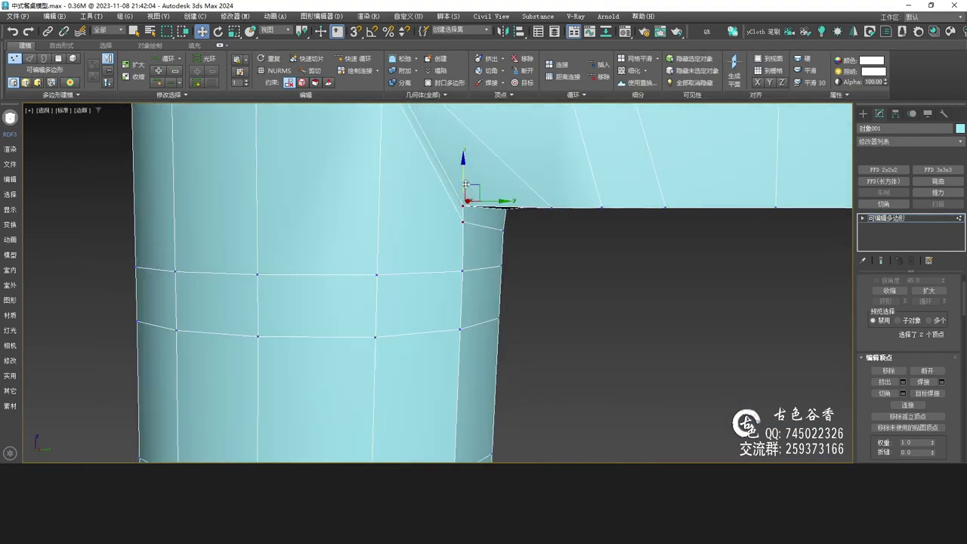
pyautogui.moveTo(466, 182); pyautogui.dragTo(468, 192)
pyautogui.keyDown('alt'); pyautogui.moveTo(508, 221); pyautogui.dragTo(491, 185, button='middle'); pyautogui.keyUp('alt')
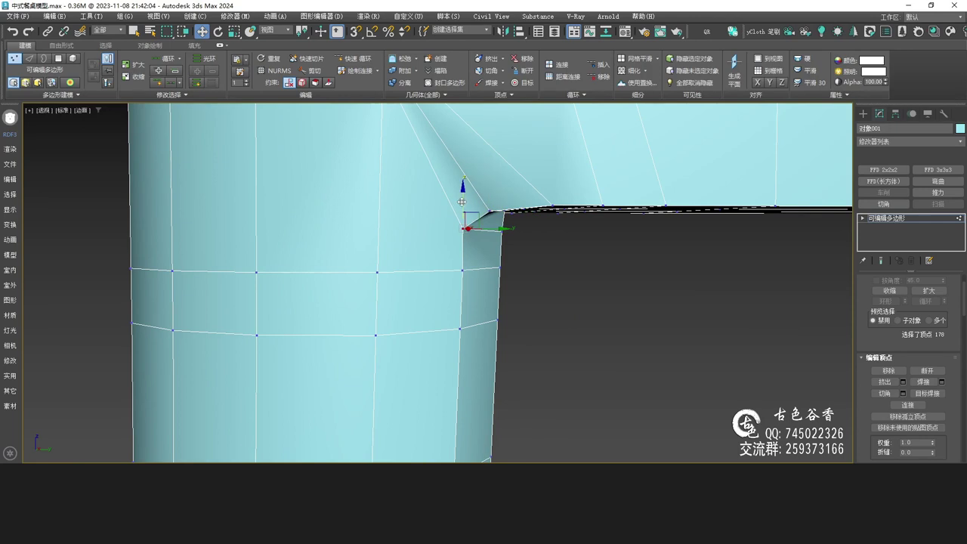
pyautogui.keyDown('alt'); pyautogui.moveTo(496, 240); pyautogui.dragTo(478, 260, button='middle'); pyautogui.keyUp('alt')
pyautogui.hotkey('ctrl', 'q')
pyautogui.scroll(-4, 545, 245)
pyautogui.scroll(4, 521, 255)
pyautogui.hotkey('ctrl', 'q')
# Adjust the single seam-corner vertex's horizontal position in the Top wireframe view.
pyautogui.scroll(3, 472, 217)
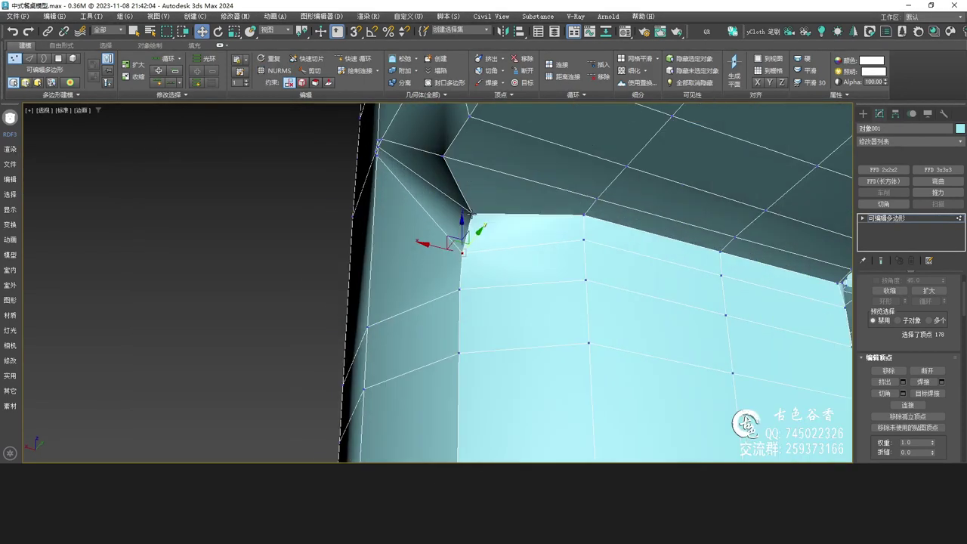
pyautogui.hotkey('alt', 'w')
pyautogui.middleClick(318, 222)
pyautogui.hotkey('alt', 'w')
pyautogui.press('z')
pyautogui.scroll(-4, 512, 269)
pyautogui.moveTo(499, 281); pyautogui.dragTo(491, 229, button='middle')
pyautogui.moveTo(431, 193); pyautogui.dragTo(476, 233)
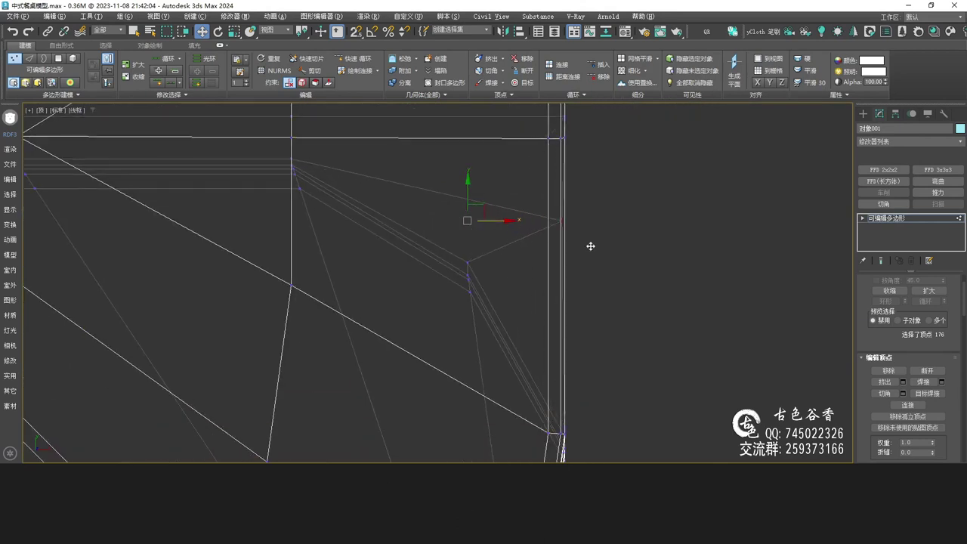
# Return to the perspective view, turn smoothing on and examine the reshaped leg-to-rail corner from several angles.
pyautogui.hotkey('alt', 'w')
pyautogui.middleClick(612, 342)
pyautogui.hotkey('alt', 'w')
pyautogui.hotkey('ctrl', 'q')
pyautogui.keyDown('alt'); pyautogui.moveTo(439, 274); pyautogui.dragTo(504, 310, button='middle'); pyautogui.keyUp('alt')
pyautogui.scroll(-5, 496, 281)
pyautogui.keyDown('alt'); pyautogui.moveTo(495, 278); pyautogui.dragTo(537, 284, button='middle'); pyautogui.keyUp('alt')
pyautogui.moveTo(478, 310)
pyautogui.keyDown('alt'); pyautogui.mouseDown(button='middle')
pyautogui.moveTo(409, 292)
pyautogui.moveTo(472, 294)
pyautogui.mouseUp(button='middle'); pyautogui.keyUp('alt')
pyautogui.scroll(2, 453, 285)
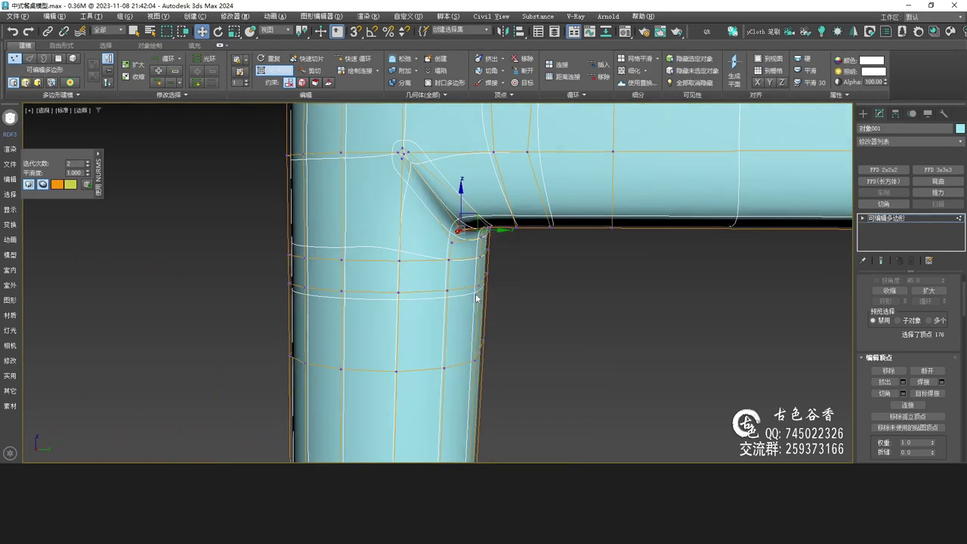
# Move the protruding inner-corner vertex horizontally toward the outer edge lines in the Top wireframe view.
pyautogui.scroll(2, 460, 257)
pyautogui.keyDown('alt'); pyautogui.moveTo(453, 244); pyautogui.dragTo(462, 243, button='middle'); pyautogui.keyUp('alt')
pyautogui.hotkey('ctrl', 'q')
pyautogui.click(439, 232)
pyautogui.hotkey('alt', 'w')
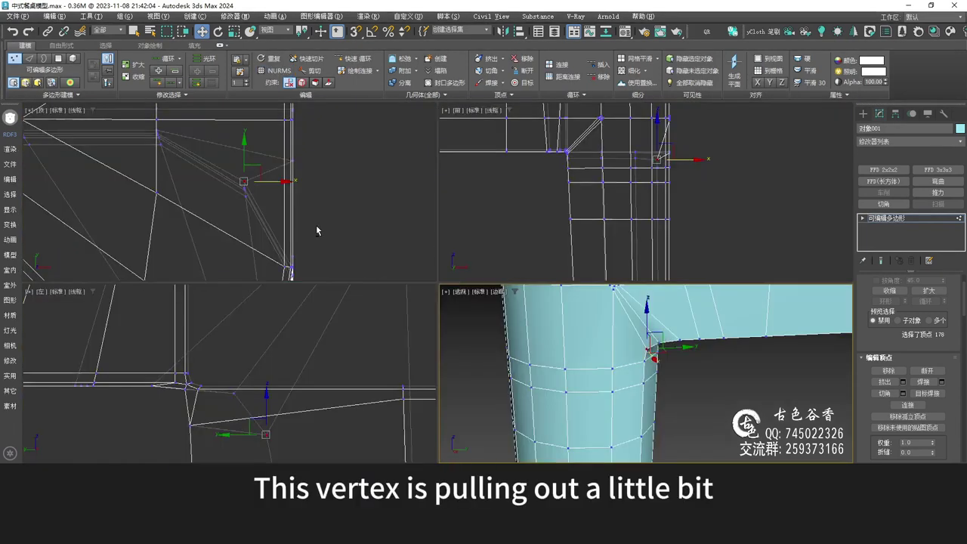
pyautogui.hotkey('alt', 'w')
pyautogui.scroll(4, 468, 272)
pyautogui.moveTo(527, 267); pyautogui.dragTo(596, 269)
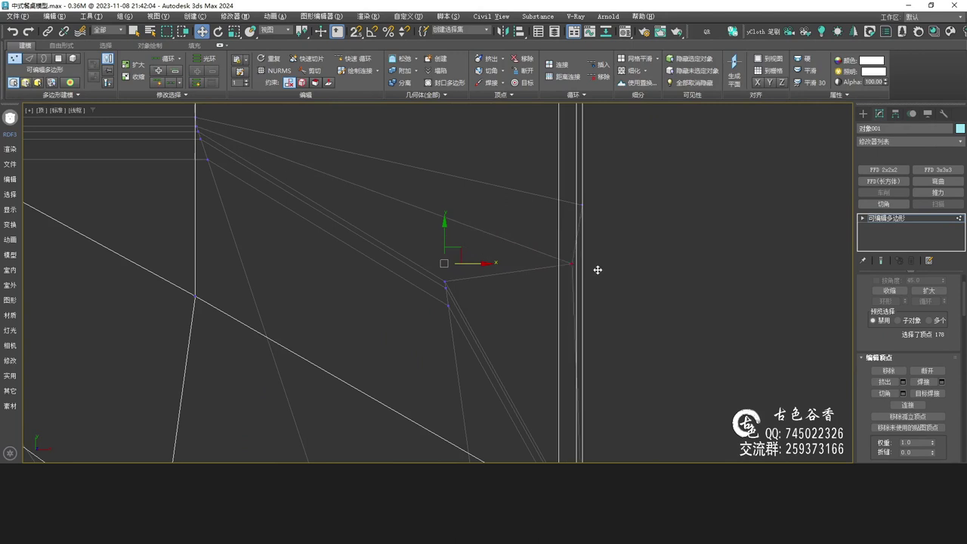
# Return to the perspective view and check the repositioned vertex with smoothing on.
pyautogui.hotkey('alt', 'w')
pyautogui.middleClick(670, 313)
pyautogui.hotkey('alt', 'w')
pyautogui.hotkey('ctrl', 'q')
pyautogui.moveTo(488, 302)
pyautogui.keyDown('alt'); pyautogui.mouseDown(button='middle')
pyautogui.moveTo(427, 283)
pyautogui.moveTo(463, 298)
pyautogui.moveTo(413, 295)
pyautogui.moveTo(389, 274)
pyautogui.moveTo(464, 239)
pyautogui.moveTo(440, 235)
pyautogui.moveTo(485, 272)
pyautogui.moveTo(448, 283)
pyautogui.moveTo(497, 281)
pyautogui.moveTo(461, 244)
pyautogui.moveTo(388, 255)
pyautogui.moveTo(408, 256)
pyautogui.moveTo(438, 315)
pyautogui.moveTo(473, 324)
pyautogui.moveTo(490, 307)
pyautogui.mouseUp(button='middle'); pyautogui.keyUp('alt')
pyautogui.hotkey('ctrl', 'q')
# Remove the selected chamfered seam edges together with their vertices and check the leg-to-rail corner with smoothing.
pyautogui.press('2')
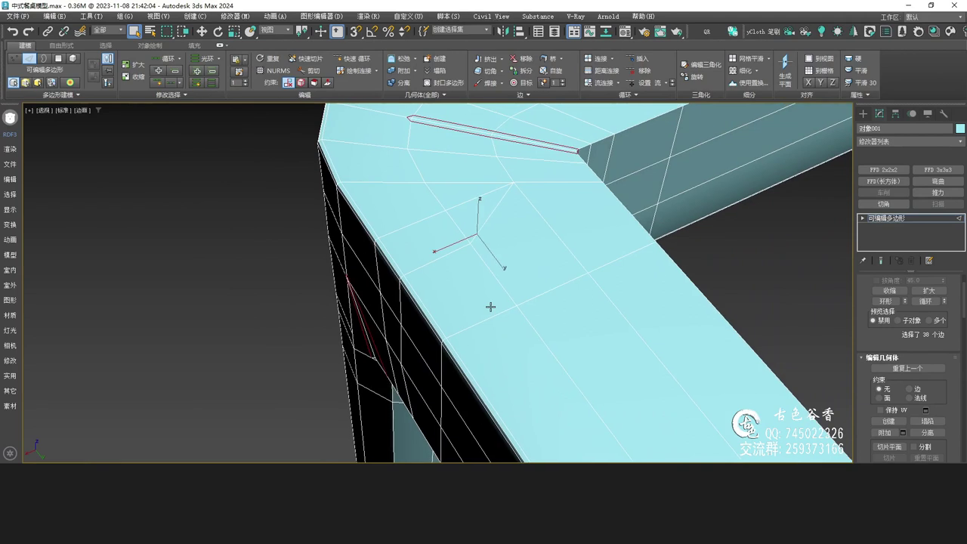
pyautogui.keyDown('alt'); pyautogui.moveTo(584, 310); pyautogui.dragTo(526, 267, button='middle'); pyautogui.keyUp('alt')
pyautogui.hotkey('ctrl', 'q')
pyautogui.moveTo(609, 267); pyautogui.dragTo(565, 271, button='middle')
pyautogui.scroll(4, 571, 235)
pyautogui.hotkey('ctrl', 'BackSpace')
pyautogui.hotkey('ctrl', 'q')
pyautogui.scroll(-4, 446, 350)
pyautogui.moveTo(447, 350); pyautogui.dragTo(513, 300, button='middle')
pyautogui.moveTo(596, 296); pyautogui.dragTo(564, 271, button='middle')
pyautogui.scroll(-3, 553, 268)
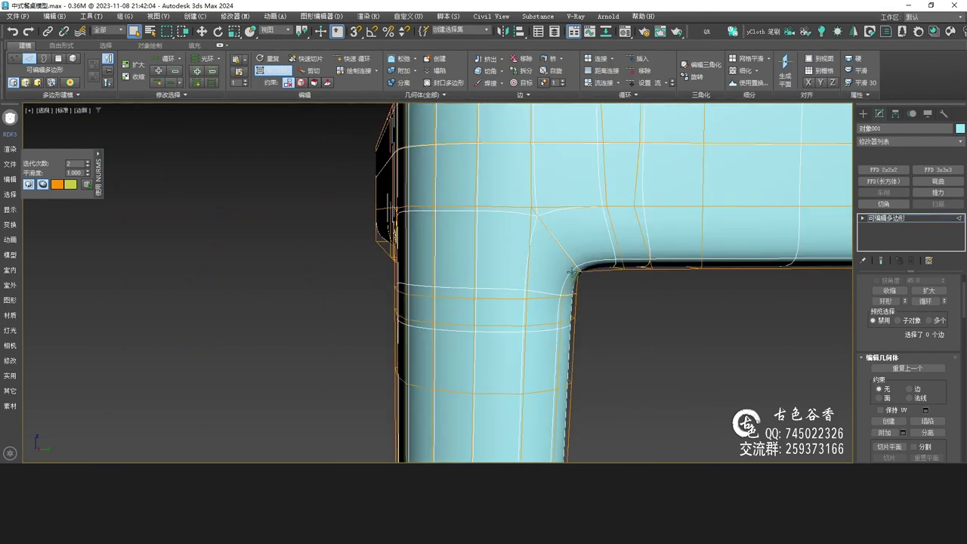
# Remove the leftover edge at the leg's inner corner and check the corner vertex area with smoothing.
pyautogui.scroll(2, 578, 272)
pyautogui.hotkey('ctrl', 'BackSpace')
pyautogui.press('1')
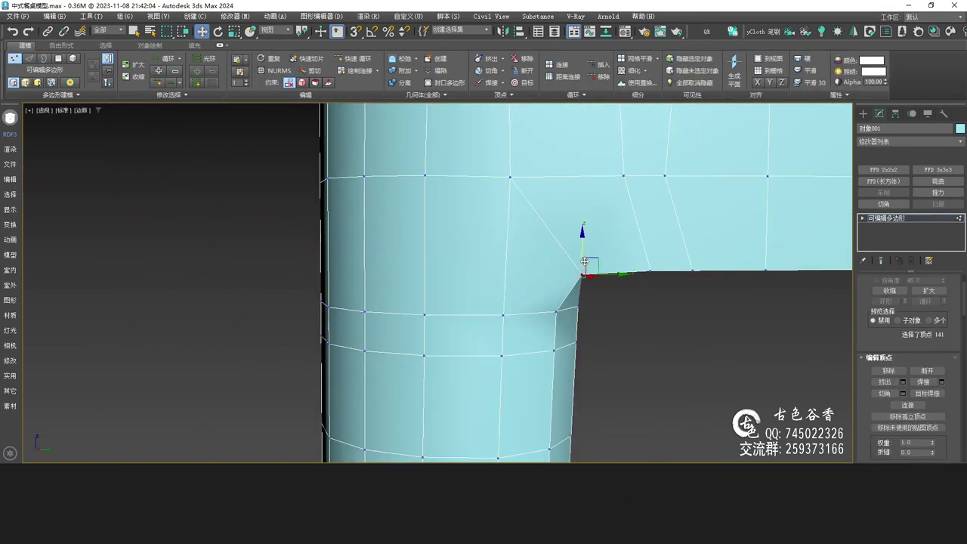
pyautogui.keyDown('alt'); pyautogui.moveTo(633, 312); pyautogui.dragTo(416, 298, button='middle'); pyautogui.keyUp('alt')
pyautogui.hotkey('ctrl', 'q')
pyautogui.hotkey('ctrl', 'q')
# Select the leg's vertical edge loop beside the corner for Set Flow, leaving the rail edges out of the selection.
pyautogui.press('2')
pyautogui.press('q')
pyautogui.scroll(-2, 405, 321)
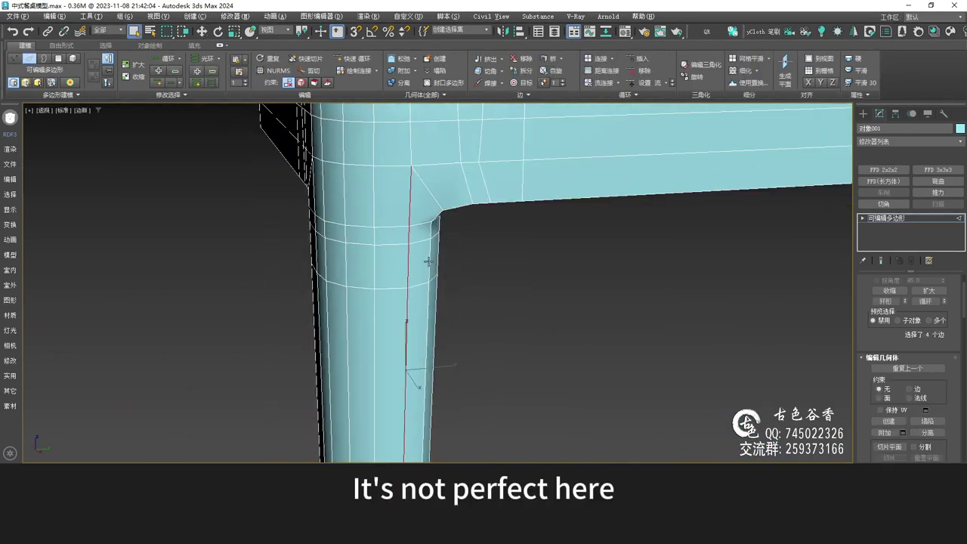
pyautogui.keyDown('alt'); pyautogui.moveTo(430, 295); pyautogui.dragTo(420, 322, button='middle'); pyautogui.keyUp('alt')
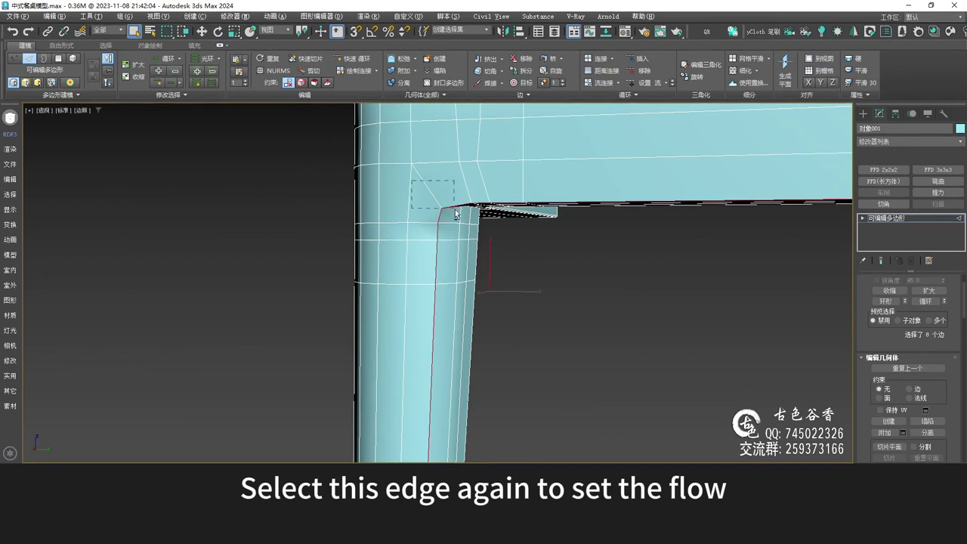
pyautogui.keyDown('alt'); pyautogui.moveTo(434, 200); pyautogui.dragTo(465, 207); pyautogui.keyUp('alt')
pyautogui.moveTo(494, 214); pyautogui.dragTo(389, 203, button='middle')
pyautogui.scroll(-5, 389, 202)
pyautogui.keyDown('alt'); pyautogui.moveTo(429, 232); pyautogui.dragTo(414, 217, button='middle'); pyautogui.keyUp('alt')
pyautogui.scroll(6, 374, 210)
pyautogui.keyDown('alt'); pyautogui.moveTo(391, 212); pyautogui.dragTo(363, 149); pyautogui.keyUp('alt')
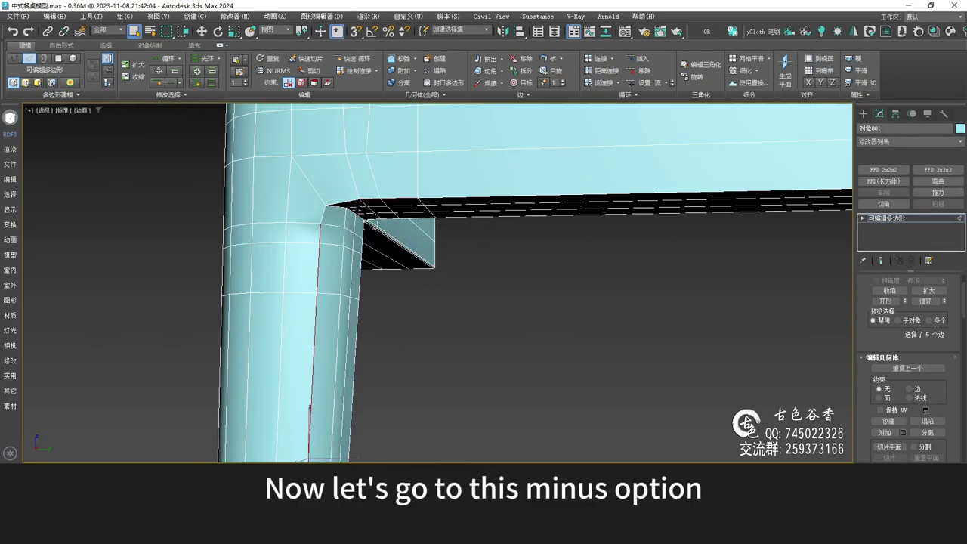
# Select the vertical edge loop on the leg's inner back side and apply Set Flow to it.
pyautogui.keyDown('alt'); pyautogui.moveTo(393, 278); pyautogui.dragTo(322, 289, button='middle'); pyautogui.keyUp('alt')
pyautogui.moveTo(401, 318); pyautogui.dragTo(395, 168, button='middle')
pyautogui.keyDown('alt'); pyautogui.moveTo(446, 310); pyautogui.dragTo(375, 311, button='middle'); pyautogui.keyUp('alt')
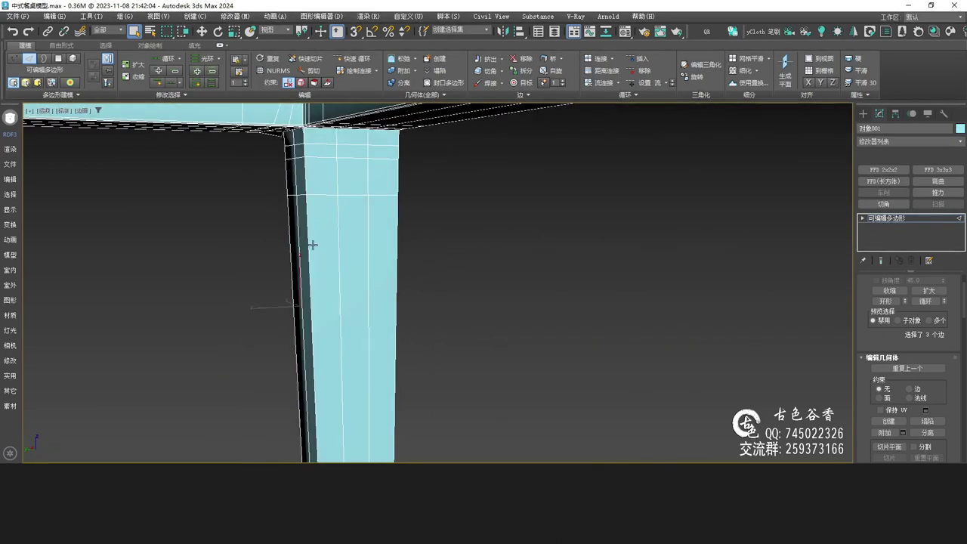
pyautogui.doubleClick(310, 248)
pyautogui.keyDown('alt'); pyautogui.moveTo(310, 248); pyautogui.dragTo(330, 196, button='middle'); pyautogui.keyUp('alt')
pyautogui.scroll(5, 330, 196)
pyautogui.moveTo(317, 143)
pyautogui.mouseDown(button='middle')
pyautogui.moveTo(328, 195)
pyautogui.moveTo(375, 197)
pyautogui.mouseUp(button='middle')
pyautogui.hotkey('alt', 'f')
# Target-weld the extra vertex under the inner rail corner to the leg vertex directly below it.
pyautogui.scroll(2, 380, 205)
pyautogui.press('1')
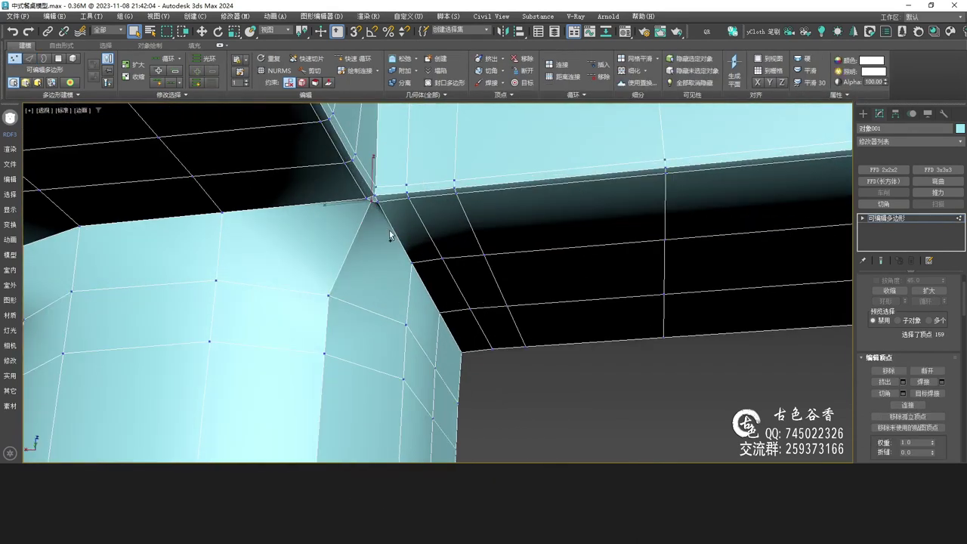
pyautogui.keyDown('alt'); pyautogui.moveTo(386, 251); pyautogui.dragTo(366, 253, button='middle'); pyautogui.keyUp('alt')
pyautogui.scroll(-2, 367, 239)
pyautogui.scroll(2, 361, 251)
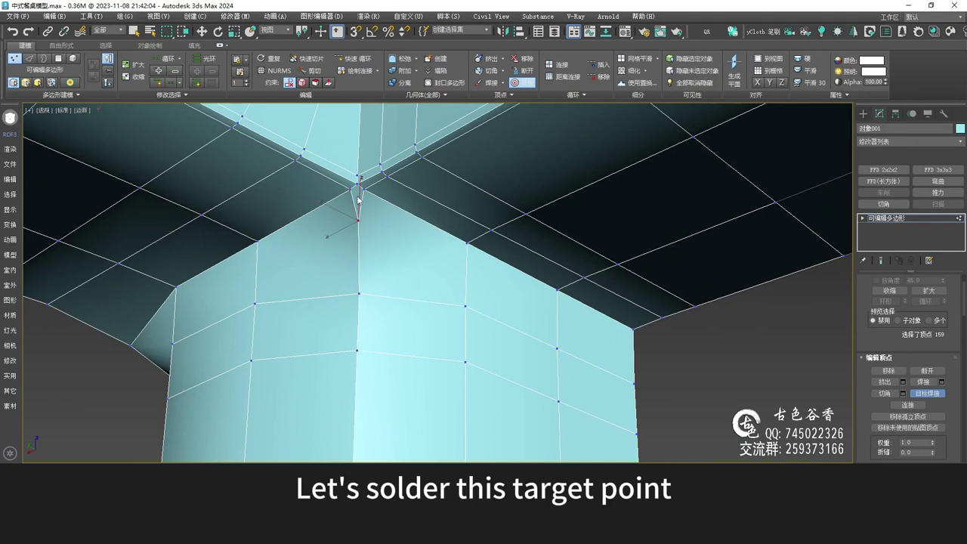
pyautogui.click(359, 292)
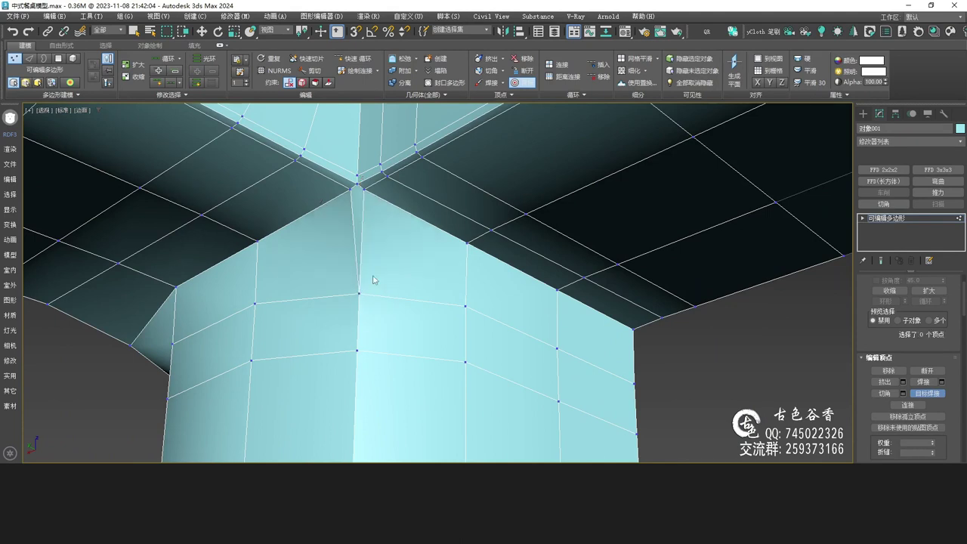
# Turn smoothing on and examine the inner leg-to-rail corner with and without edge lines.
pyautogui.hotkey('ctrl', 'q')
pyautogui.keyDown('alt'); pyautogui.moveTo(376, 248); pyautogui.dragTo(404, 247, button='middle'); pyautogui.keyUp('alt')
pyautogui.scroll(-8, 401, 245)
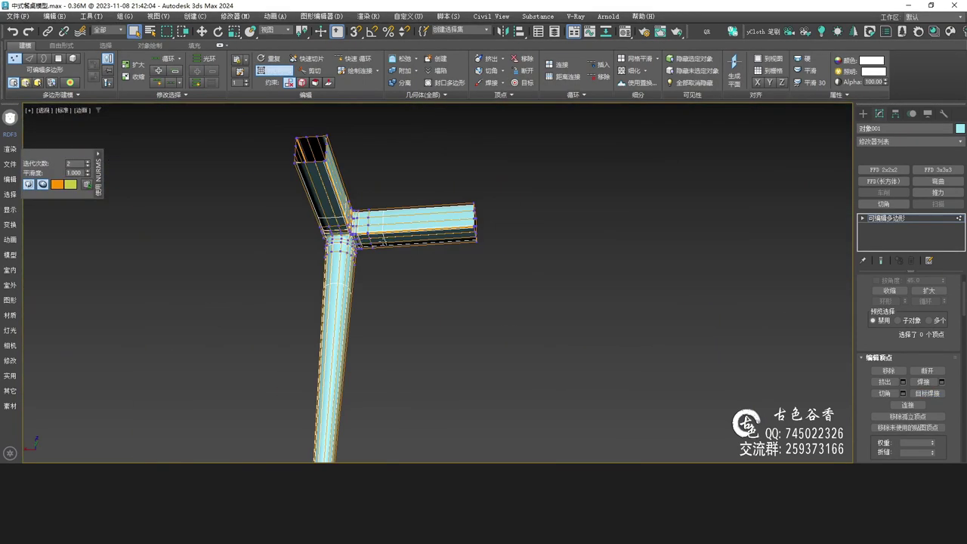
pyautogui.scroll(8, 347, 246)
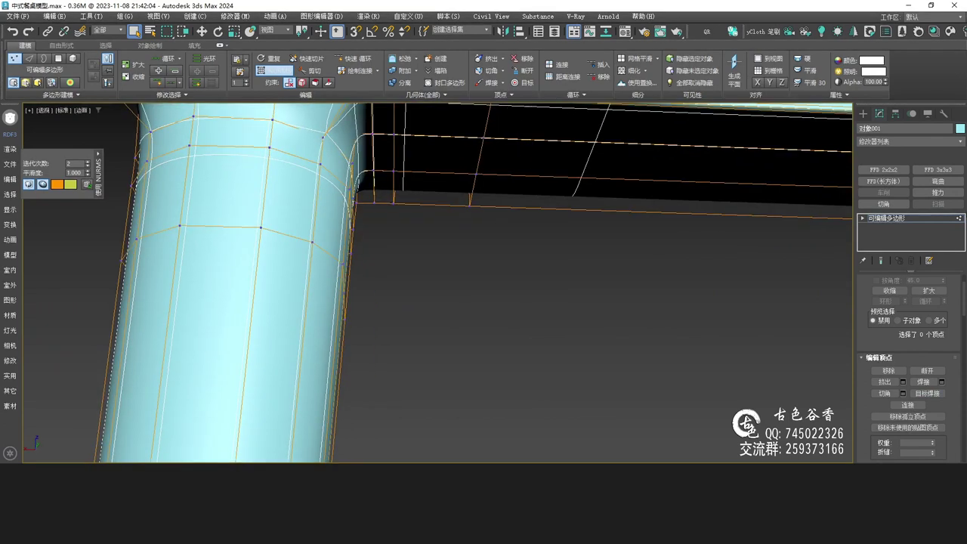
pyautogui.click(927, 217)
pyautogui.moveTo(458, 233); pyautogui.dragTo(451, 301, button='middle')
pyautogui.click(385, 263)
pyautogui.moveTo(362, 230); pyautogui.dragTo(354, 271, button='middle')
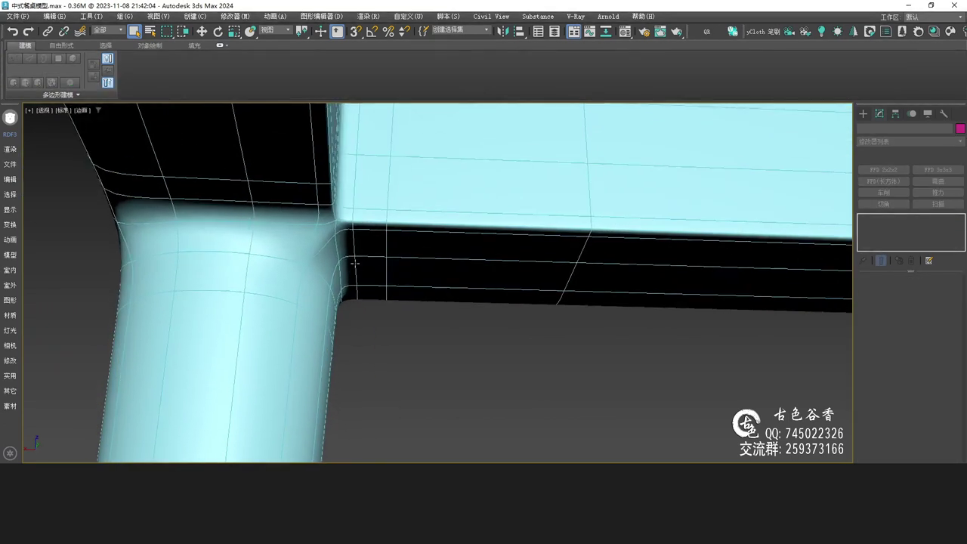
pyautogui.press('F4')
pyautogui.scroll(4, 343, 233)
pyautogui.moveTo(341, 233); pyautogui.dragTo(349, 275, button='middle')
pyautogui.press('F4')
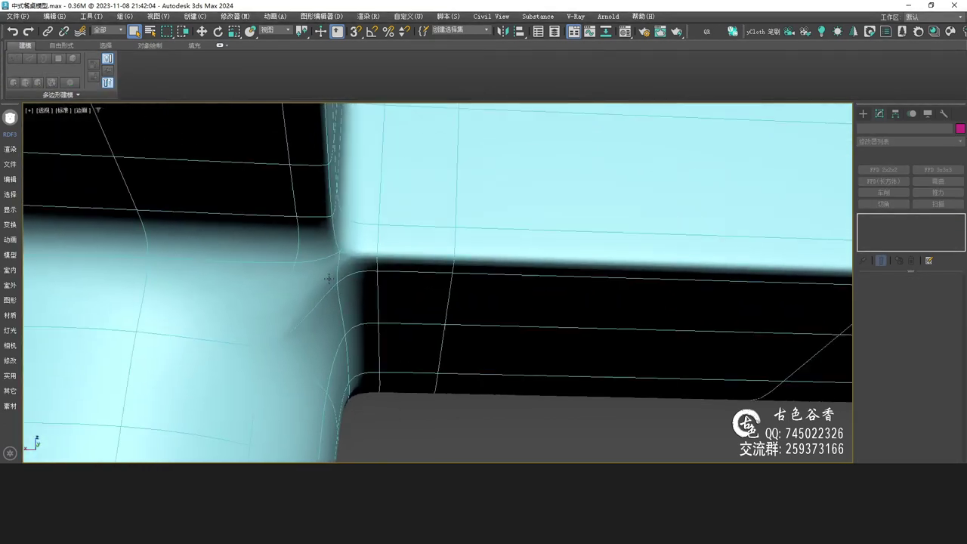
# Connect the two vertices on either side of the inner corner with an edge and turn smoothing on.
pyautogui.click(324, 299)
pyautogui.hotkey('ctrl', 'q')
pyautogui.press('1')
pyautogui.click(268, 355)
pyautogui.keyDown('alt'); pyautogui.moveTo(273, 353); pyautogui.dragTo(300, 309, button='middle'); pyautogui.keyUp('alt')
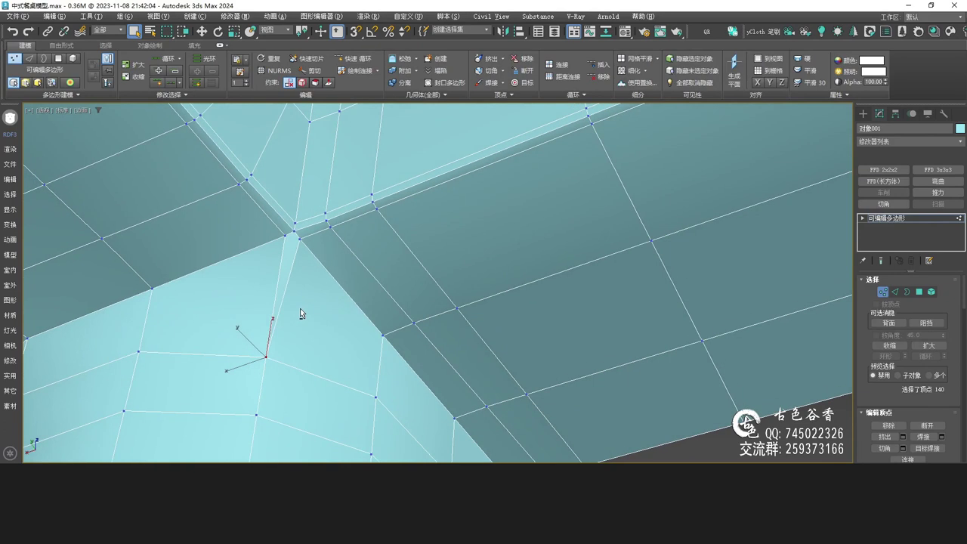
pyautogui.scroll(2, 297, 240)
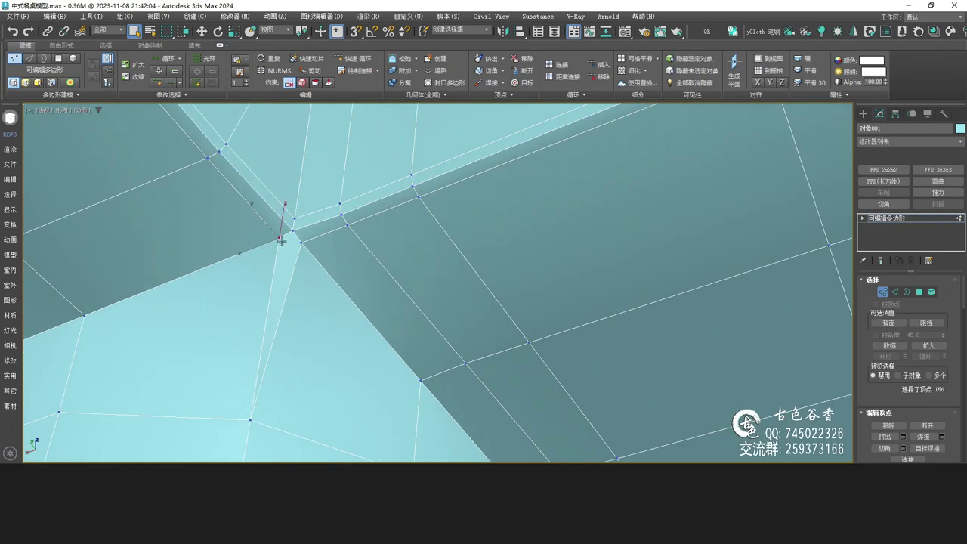
pyautogui.press('2')
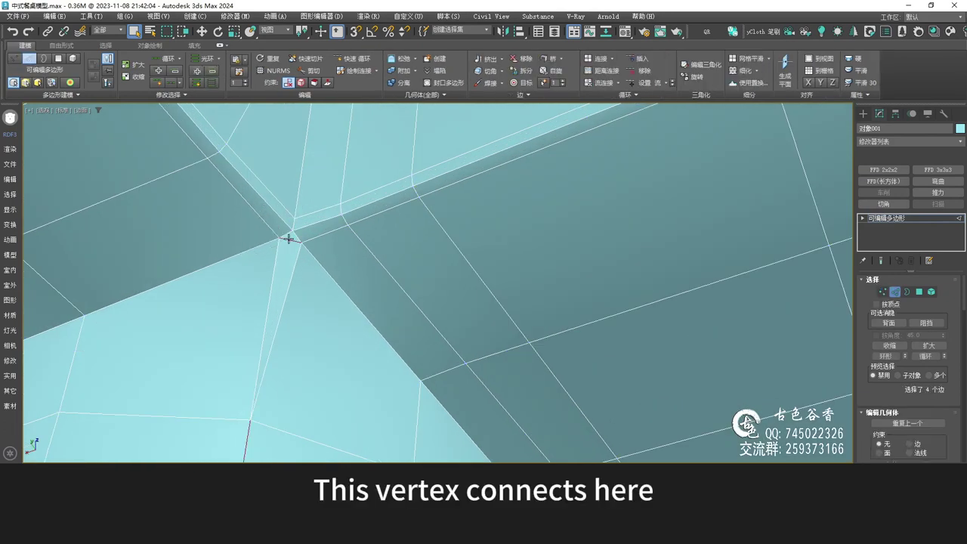
pyautogui.hotkey('ctrl', 'q')
# Work on the vertices at the leg-to-rail corner in vertex editing, checking the corner with smoothing.
pyautogui.moveTo(302, 270); pyautogui.dragTo(330, 334, button='middle')
pyautogui.scroll(-2, 328, 237)
pyautogui.scroll(-2, 335, 248)
pyautogui.moveTo(331, 204); pyautogui.dragTo(444, 283, button='middle')
pyautogui.hotkey('ctrl', 'q')
pyautogui.press('1')
pyautogui.click(315, 304)
pyautogui.scroll(-3, 380, 340)
pyautogui.hotkey('ctrl', 'q')
pyautogui.scroll(-5, 380, 330)
pyautogui.scroll(3, 397, 264)
pyautogui.scroll(3, 420, 264)
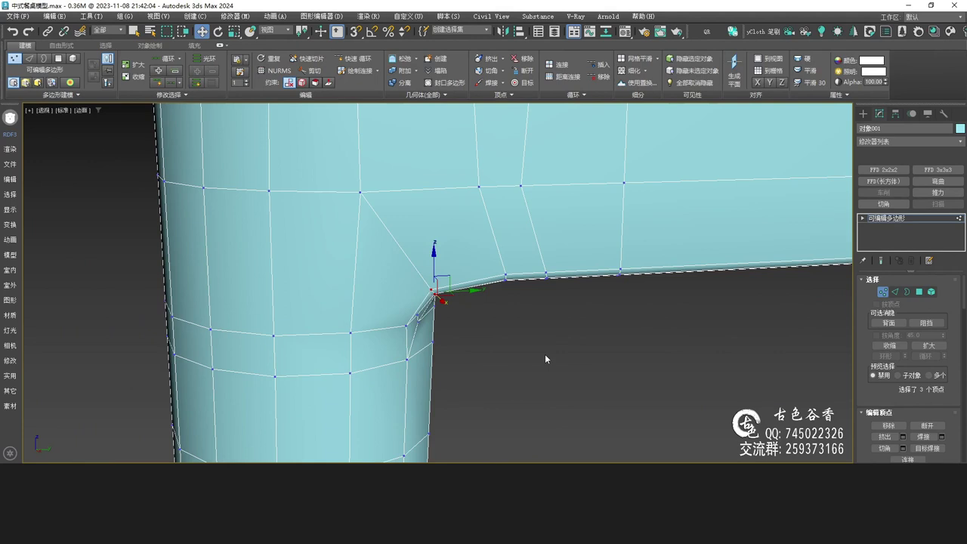
# Examine the smoothed leg-to-rail corner from several angles with the object deselected and the edge lines hidden.
pyautogui.moveTo(455, 296); pyautogui.dragTo(586, 321, button='middle')
pyautogui.hotkey('ctrl', 'q')
pyautogui.click(927, 221)
pyautogui.click(655, 306)
pyautogui.moveTo(691, 254); pyautogui.dragTo(633, 353, button='middle')
pyautogui.press('F4')
pyautogui.scroll(-6, 529, 348)
pyautogui.keyDown('alt'); pyautogui.moveTo(524, 355); pyautogui.dragTo(475, 336, button='middle'); pyautogui.keyUp('alt')
pyautogui.keyDown('alt'); pyautogui.moveTo(339, 281); pyautogui.dragTo(360, 281, button='middle'); pyautogui.keyUp('alt')
pyautogui.scroll(5, 389, 276)
pyautogui.press('F4')
pyautogui.scroll(5, 391, 295)
# Select the vertices at the leg's inner corner and compare the corner with smoothing on and off.
pyautogui.click(367, 303)
pyautogui.hotkey('ctrl', 'q')
pyautogui.scroll(-4, 369, 305)
pyautogui.scroll(3, 355, 278)
pyautogui.moveTo(291, 230); pyautogui.dragTo(320, 268, button='middle')
pyautogui.scroll(4, 320, 268)
pyautogui.press('1')
pyautogui.press('q')
pyautogui.moveTo(377, 285); pyautogui.dragTo(377, 285)
pyautogui.moveTo(377, 285)
pyautogui.keyDown('alt'); pyautogui.mouseDown(button='middle')
pyautogui.moveTo(375, 295)
pyautogui.moveTo(370, 289)
pyautogui.mouseUp(button='middle'); pyautogui.keyUp('alt')
pyautogui.press('w')
pyautogui.keyDown('alt'); pyautogui.moveTo(311, 281); pyautogui.dragTo(581, 258, button='middle'); pyautogui.keyUp('alt')
pyautogui.hotkey('ctrl', 'q')
pyautogui.hotkey('ctrl', 'q')
pyautogui.hotkey('ctrl', 'q')
pyautogui.scroll(-5, 474, 263)
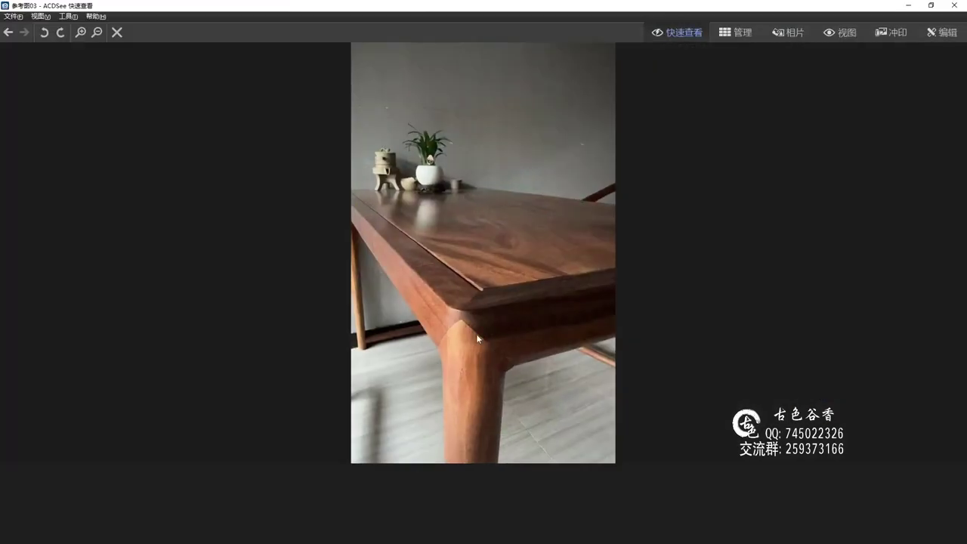
# Switch to ACDSee and study the leg corner's shape and seam in reference photos 参考图01, 参考图02 and 参考图03.
pyautogui.scroll(1, 442, 313)
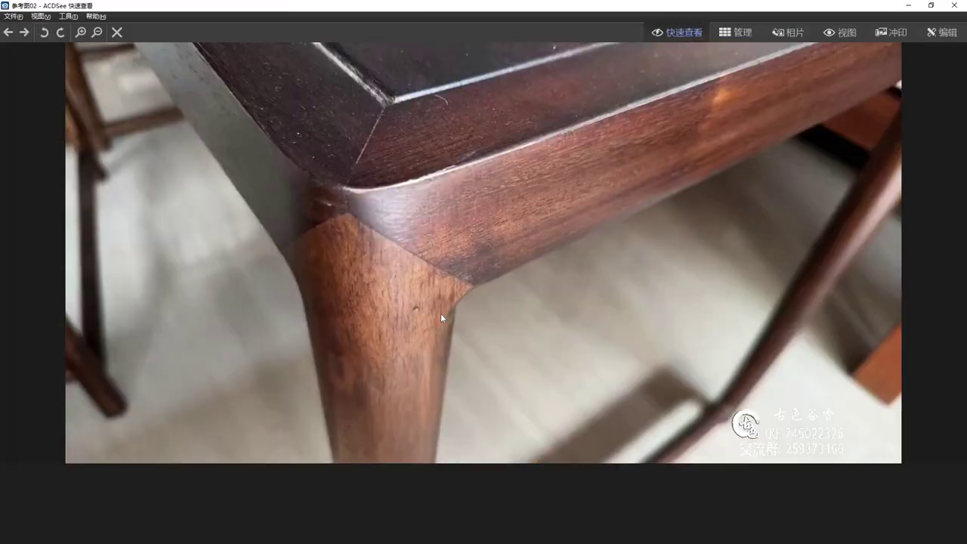
pyautogui.scroll(-1, 441, 313)
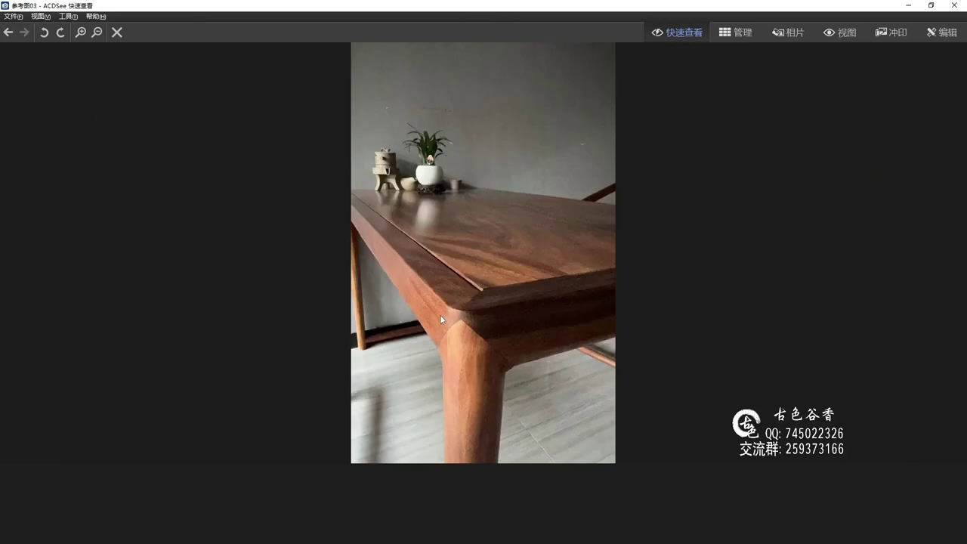
pyautogui.scroll(2, 440, 316)
pyautogui.keyDown('ctrl'); pyautogui.scroll(5, 465, 317); pyautogui.keyUp('ctrl')
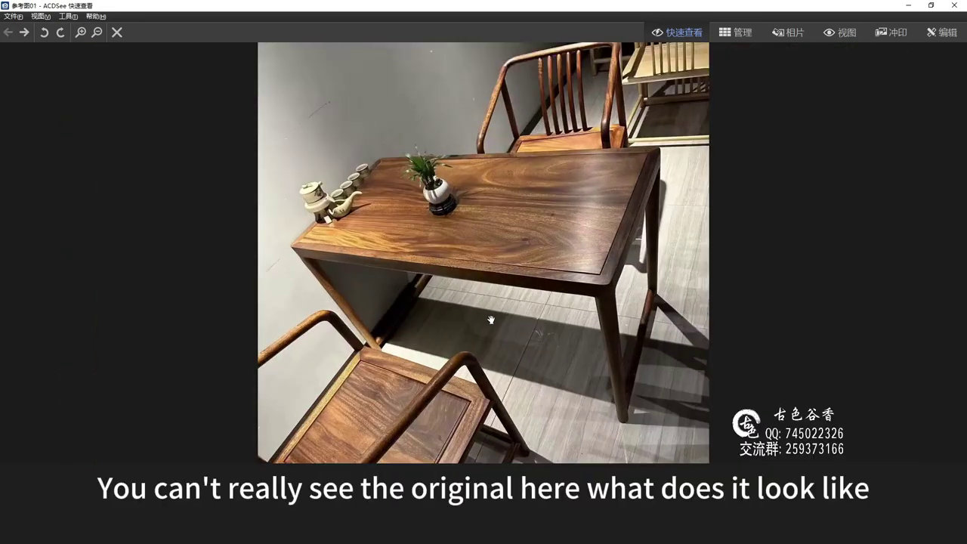
pyautogui.scroll(-1, 564, 320)
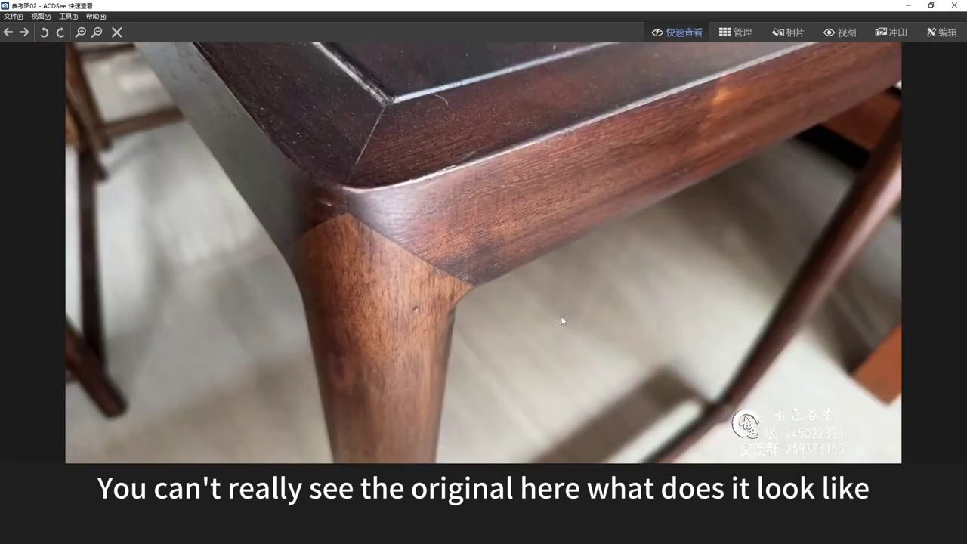
pyautogui.scroll(1, 562, 318)
pyautogui.scroll(-1, 561, 315)
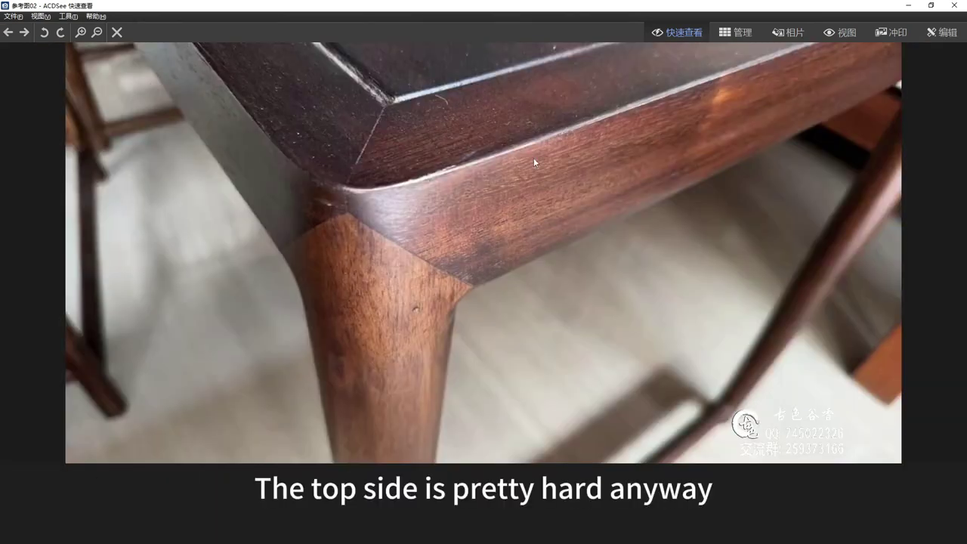
pyautogui.moveTo(651, 95); pyautogui.dragTo(346, 213)
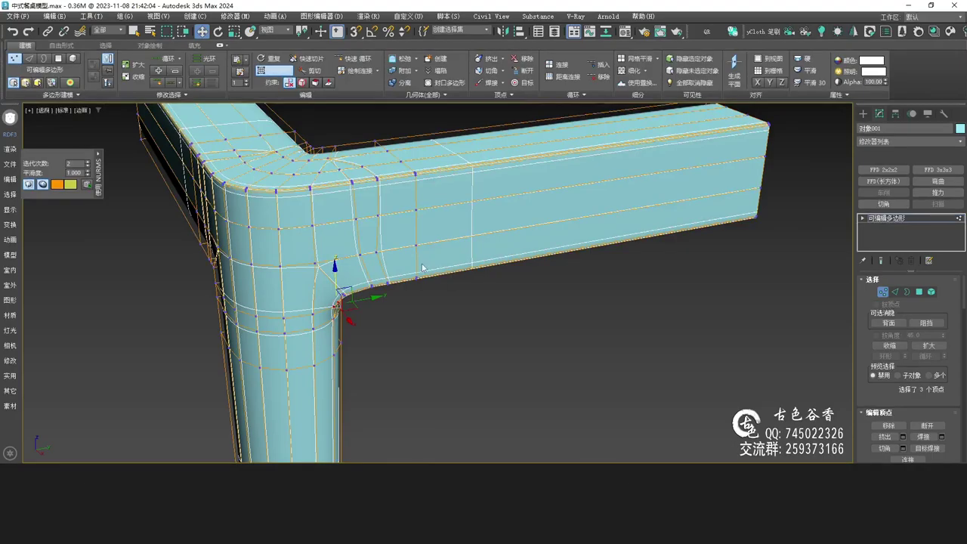
# Return to 3ds Max and inspect the smoothed frame corner with the object deselected and the edge lines toggled.
pyautogui.keyDown('alt'); pyautogui.moveTo(425, 268); pyautogui.dragTo(408, 272, button='middle'); pyautogui.keyUp('alt')
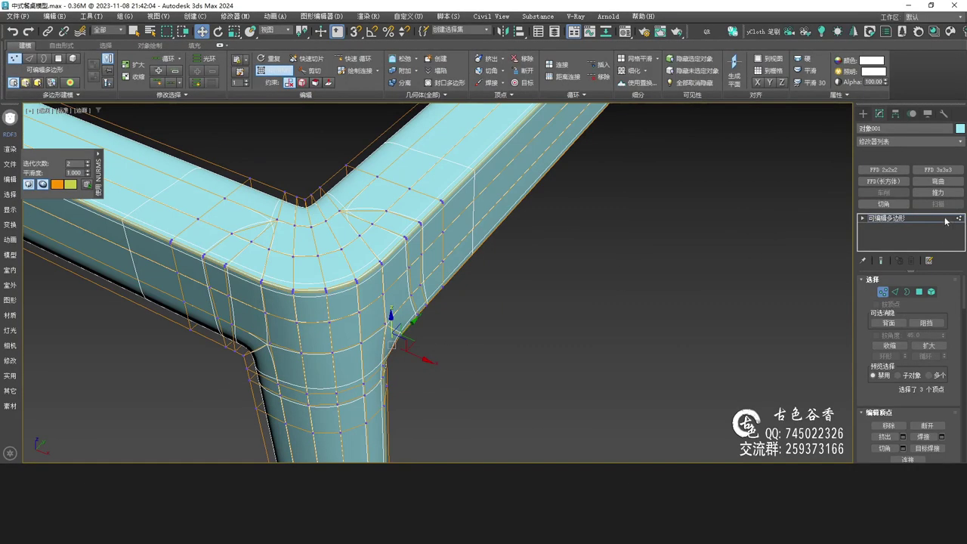
pyautogui.click(933, 219)
pyautogui.moveTo(532, 264)
pyautogui.mouseDown(button='middle')
pyautogui.moveTo(641, 318)
pyautogui.moveTo(572, 310)
pyautogui.moveTo(623, 401)
pyautogui.mouseUp(button='middle')
pyautogui.click(570, 302)
pyautogui.press('F4')
pyautogui.keyDown('alt'); pyautogui.moveTo(470, 292); pyautogui.dragTo(545, 340, button='middle'); pyautogui.keyUp('alt')
pyautogui.scroll(3, 546, 333)
# Select a vertical edge loop on the leg's inner side, leaving the rail edges out of the selection.
pyautogui.click(530, 311)
pyautogui.press('2')
pyautogui.doubleClick(528, 315)
pyautogui.scroll(-5, 542, 307)
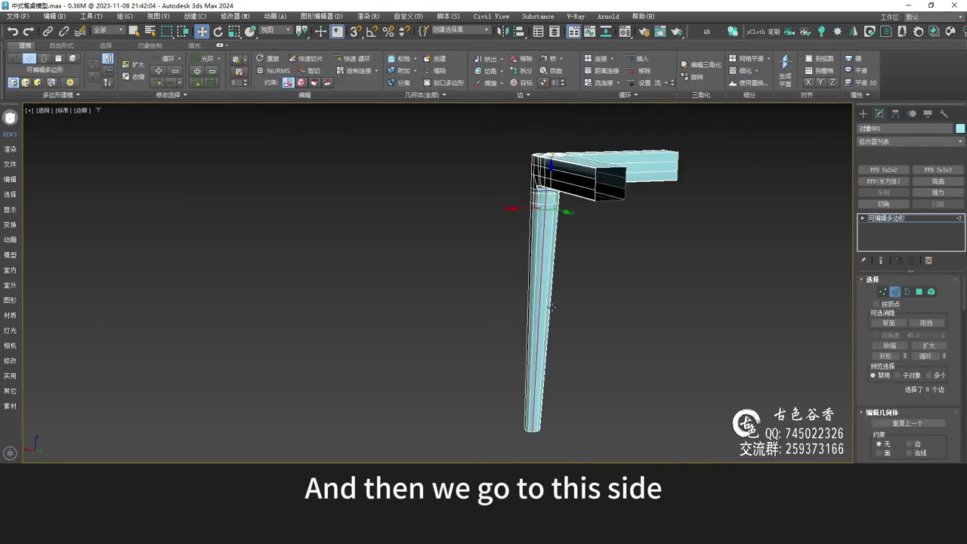
pyautogui.keyDown('alt'); pyautogui.moveTo(543, 306); pyautogui.dragTo(539, 256, button='middle'); pyautogui.keyUp('alt')
pyautogui.press('q')
pyautogui.scroll(3, 570, 227)
pyautogui.keyDown('alt'); pyautogui.moveTo(569, 226); pyautogui.dragTo(581, 233, button='middle'); pyautogui.keyUp('alt')
pyautogui.moveTo(569, 195); pyautogui.dragTo(483, 175, button='middle')
pyautogui.scroll(5, 550, 322)
pyautogui.moveTo(550, 323); pyautogui.dragTo(594, 225, button='middle')
pyautogui.keyDown('alt'); pyautogui.moveTo(563, 197); pyautogui.dragTo(568, 215, button='middle'); pyautogui.keyUp('alt')
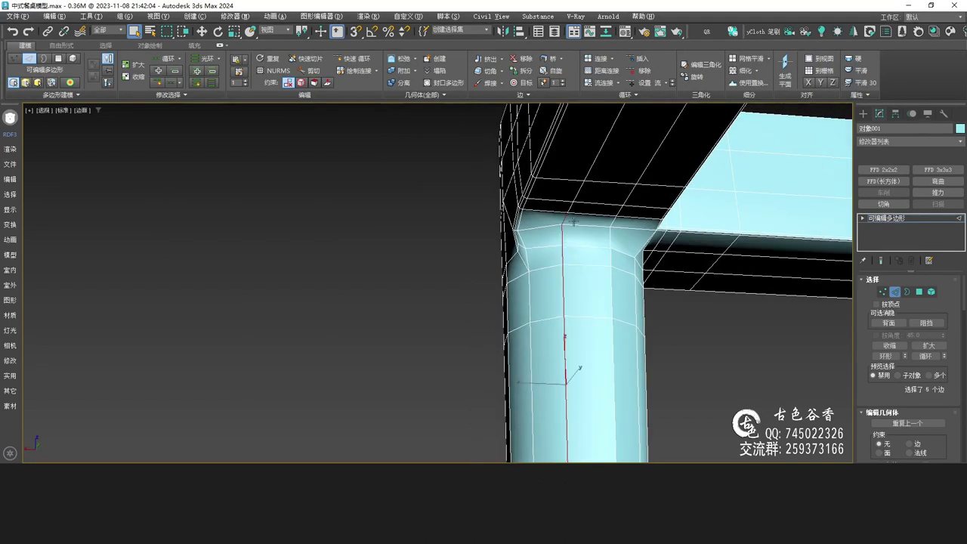
# Check the leg's top with smoothing and select the adjacent vertical leg edges without the rail edges.
pyautogui.keyDown('alt'); pyautogui.moveTo(552, 229); pyautogui.dragTo(629, 271, button='middle'); pyautogui.keyUp('alt')
pyautogui.hotkey('ctrl', 'q')
pyautogui.hotkey('ctrl', 'q')
pyautogui.scroll(-6, 591, 252)
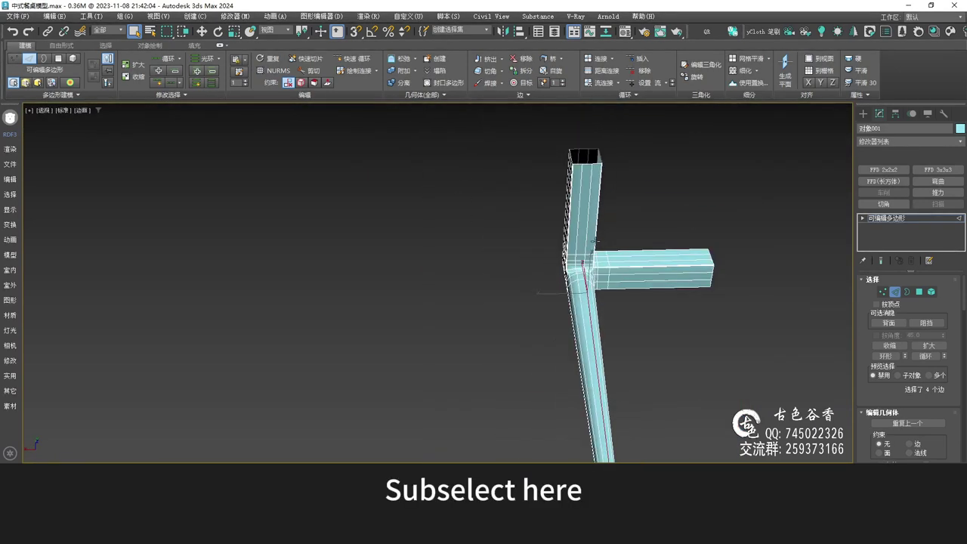
# Inspect the leg from top to bottom with the smoothing preview toggled and select the vertical edge along its side.
pyautogui.moveTo(610, 197); pyautogui.dragTo(608, 228, button='middle')
pyautogui.moveTo(609, 323); pyautogui.dragTo(577, 322, button='middle')
pyautogui.hotkey('ctrl', 'm')
pyautogui.moveTo(579, 412); pyautogui.dragTo(568, 302, button='middle')
pyautogui.hotkey('ctrl', 'm')
pyautogui.scroll(4, 578, 390)
pyautogui.moveTo(598, 174); pyautogui.dragTo(582, 306, button='middle')
pyautogui.scroll(-4, 606, 295)
pyautogui.moveTo(565, 182); pyautogui.dragTo(585, 254, button='middle')
pyautogui.scroll(4, 570, 219)
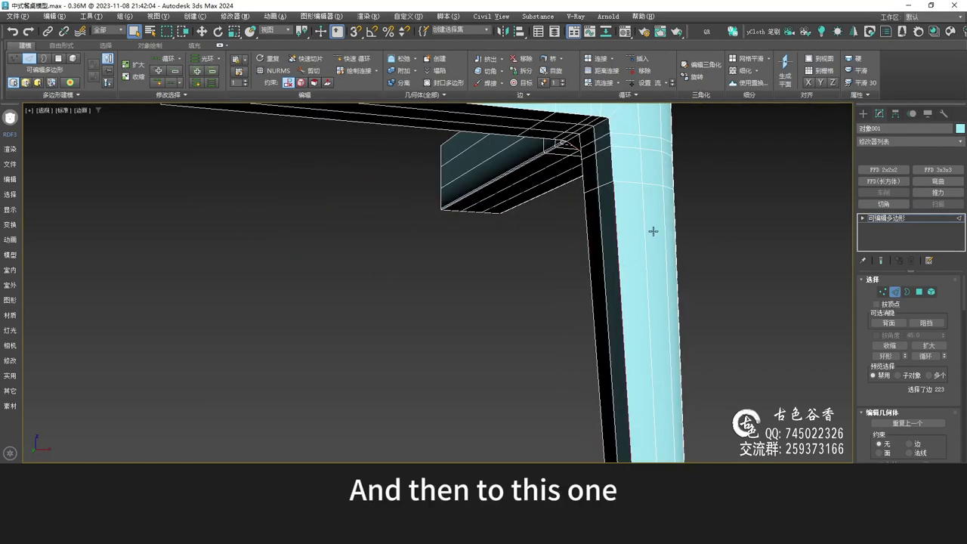
pyautogui.keyDown('alt'); pyautogui.moveTo(652, 231); pyautogui.dragTo(592, 262, button='middle'); pyautogui.keyUp('alt')
pyautogui.click(618, 259)
# Select the single vertex at the middle of the frame's rounded outer corner in the top view.
pyautogui.keyDown('alt'); pyautogui.moveTo(680, 244); pyautogui.dragTo(642, 219, button='middle'); pyautogui.keyUp('alt')
pyautogui.scroll(3, 663, 184)
pyautogui.scroll(5, 664, 184)
pyautogui.press('1')
pyautogui.hotkey('alt', 'w')
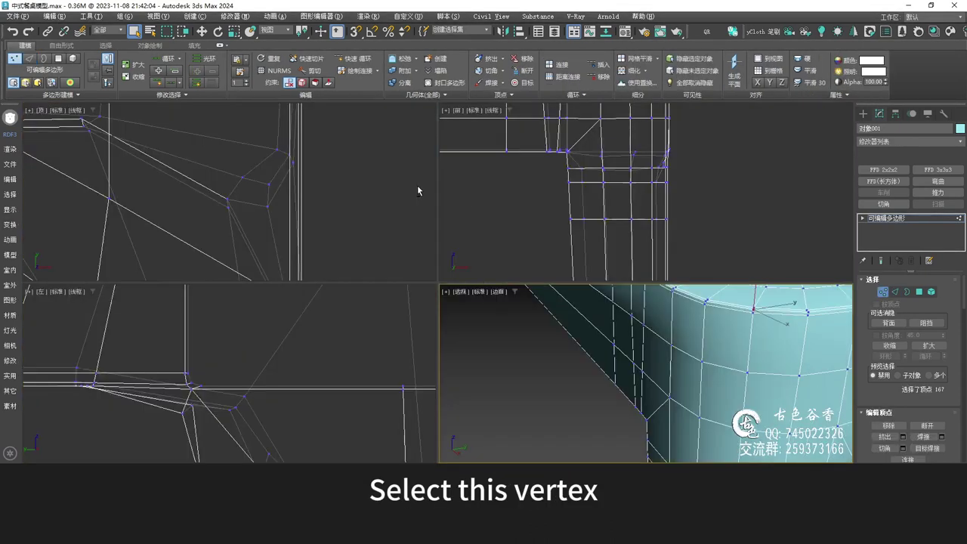
pyautogui.middleClick(418, 190)
pyautogui.hotkey('alt', 'w')
pyautogui.scroll(4, 477, 252)
pyautogui.moveTo(508, 324); pyautogui.dragTo(594, 318, button='middle')
pyautogui.scroll(-2, 572, 240)
pyautogui.click(588, 246)
pyautogui.scroll(-6, 576, 287)
pyautogui.moveTo(544, 228); pyautogui.dragTo(537, 265, button='middle')
pyautogui.scroll(-3, 537, 273)
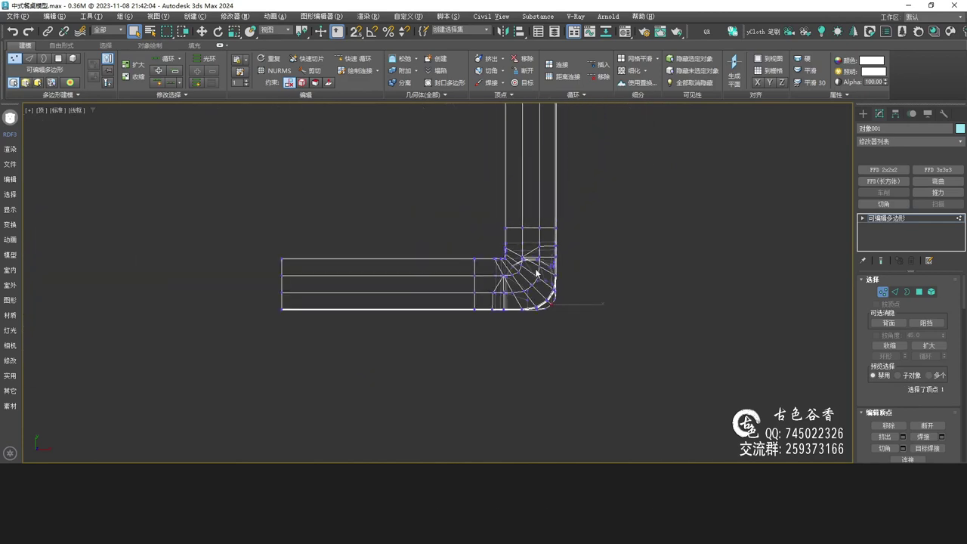
# Add a Symmetry modifier on the X axis and rotate its mirror plane to the frame corner's diagonal.
pyautogui.hotkey('alt', 's')
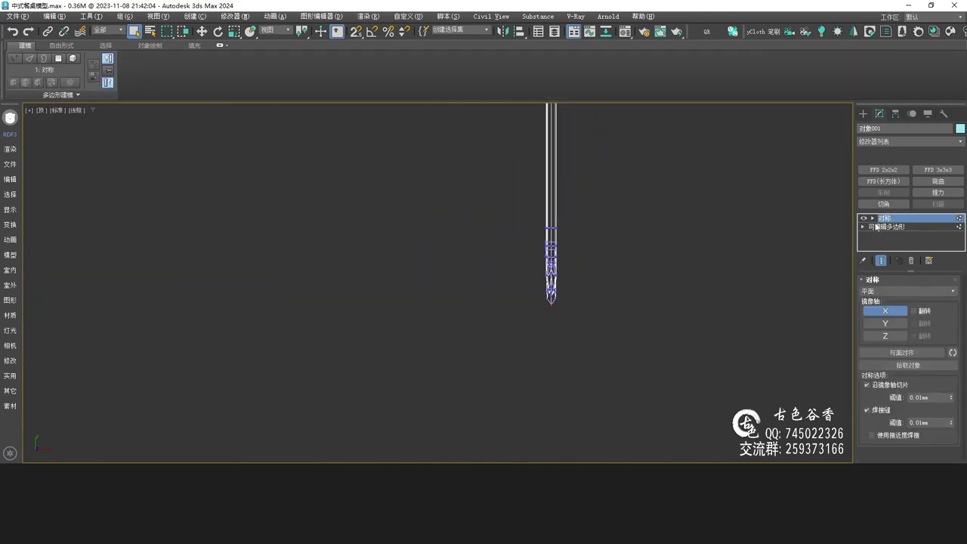
pyautogui.click(890, 227)
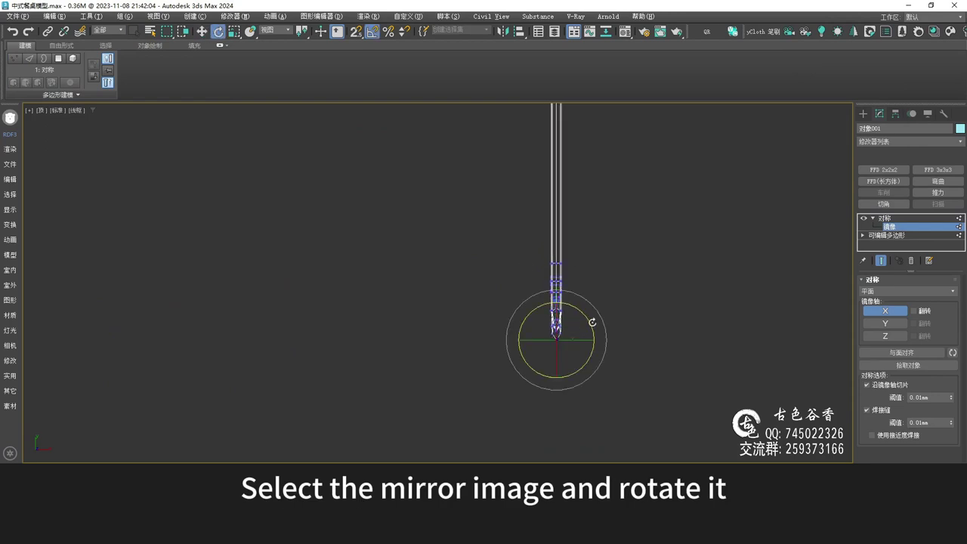
pyautogui.moveTo(591, 305); pyautogui.dragTo(589, 302)
pyautogui.hotkey('alt', 'w')
pyautogui.click(702, 395)
pyautogui.hotkey('alt', 'w')
# Convert the mirrored frame to editable poly and remove the redundant vertical edge loop beside the leg's centre edge.
pyautogui.scroll(-4, 569, 306)
pyautogui.keyDown('alt'); pyautogui.moveTo(578, 290); pyautogui.dragTo(602, 287, button='middle'); pyautogui.keyUp('alt')
pyautogui.scroll(4, 441, 319)
pyautogui.scroll(4, 635, 287)
pyautogui.hotkey('ctrl', 'e')
pyautogui.press('2')
pyautogui.doubleClick(635, 285)
pyautogui.scroll(3, 632, 282)
pyautogui.press('q')
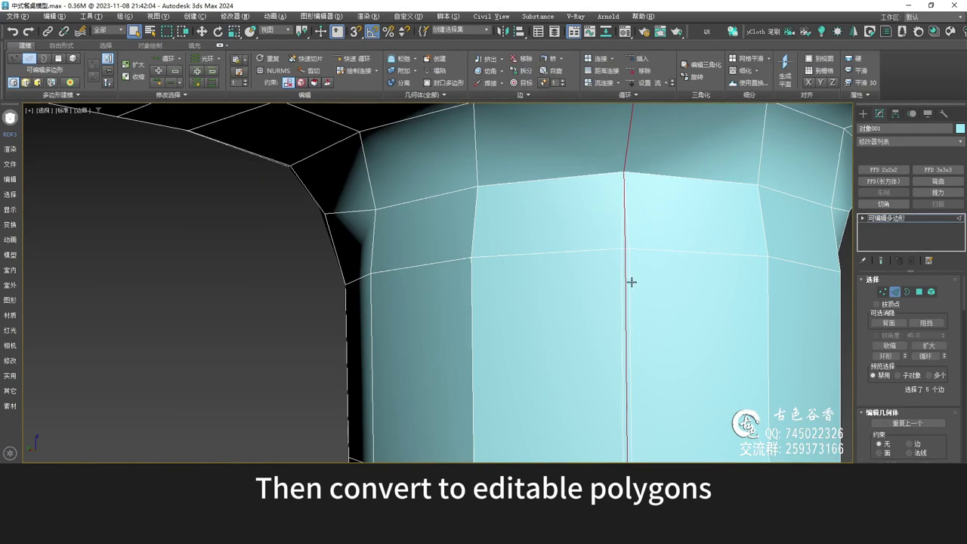
pyautogui.doubleClick(632, 282)
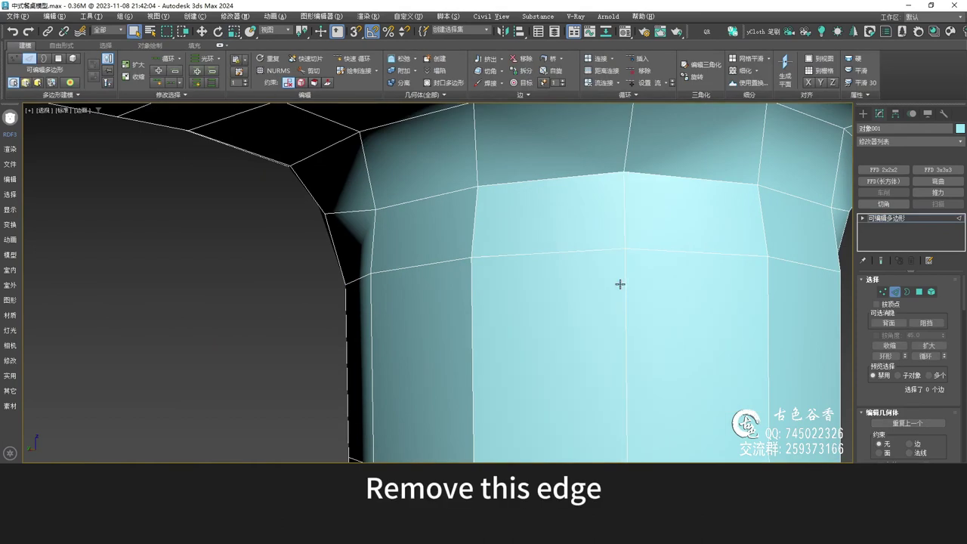
# Select the horizontal edges around one side of the leg's top, leaving the other edges of the loop out.
pyautogui.keyDown('ctrl'); pyautogui.click(593, 177); pyautogui.keyUp('ctrl')
pyautogui.keyDown('alt'); pyautogui.moveTo(528, 212); pyautogui.dragTo(644, 230, button='middle'); pyautogui.keyUp('alt')
pyautogui.scroll(-2, 712, 189)
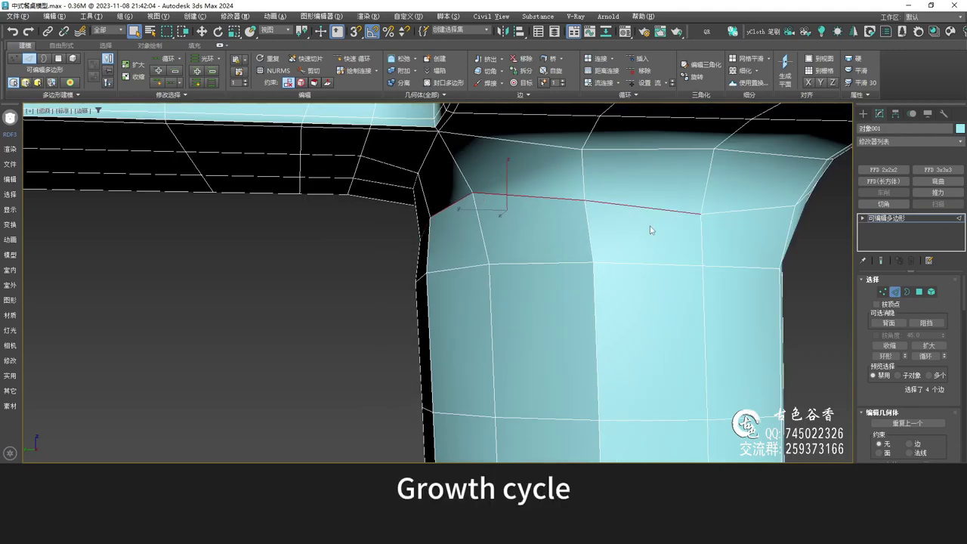
pyautogui.keyDown('alt'); pyautogui.moveTo(668, 235); pyautogui.dragTo(467, 235, button='middle'); pyautogui.keyUp('alt')
pyautogui.keyDown('alt'); pyautogui.moveTo(444, 257); pyautogui.dragTo(446, 258); pyautogui.keyUp('alt')
pyautogui.keyDown('alt'); pyautogui.moveTo(445, 257); pyautogui.dragTo(664, 225, button='middle'); pyautogui.keyUp('alt')
pyautogui.keyDown('alt'); pyautogui.moveTo(769, 259); pyautogui.dragTo(769, 261); pyautogui.keyUp('alt')
pyautogui.keyDown('alt'); pyautogui.moveTo(431, 227); pyautogui.dragTo(619, 204, button='middle'); pyautogui.keyUp('alt')
# Adjust the height of the selected horizontal leg edges with the Normal constraint active.
pyautogui.scroll(3, 485, 208)
pyautogui.press('w')
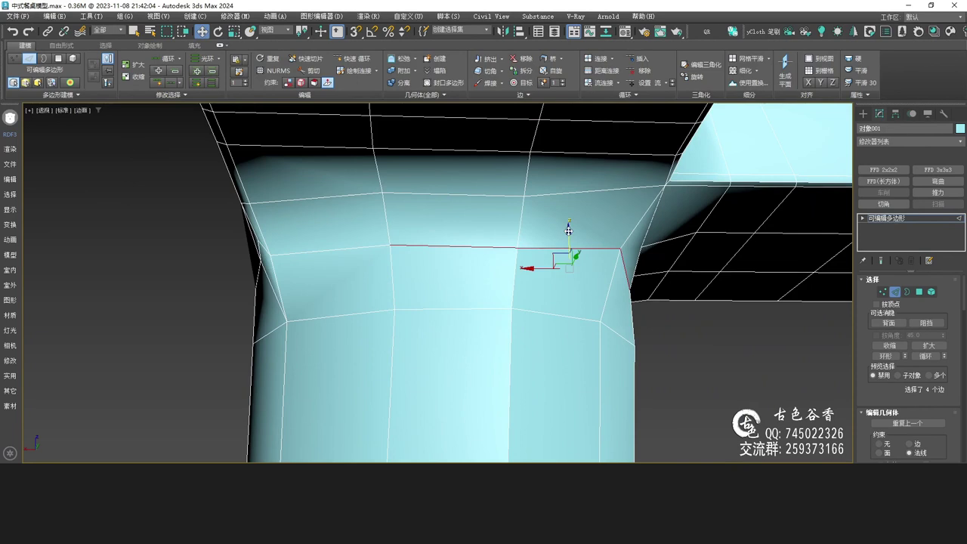
pyautogui.keyDown('alt'); pyautogui.moveTo(617, 281); pyautogui.dragTo(577, 265, button='middle'); pyautogui.keyUp('alt')
pyautogui.keyDown('alt'); pyautogui.moveTo(497, 266); pyautogui.dragTo(723, 259, button='middle'); pyautogui.keyUp('alt')
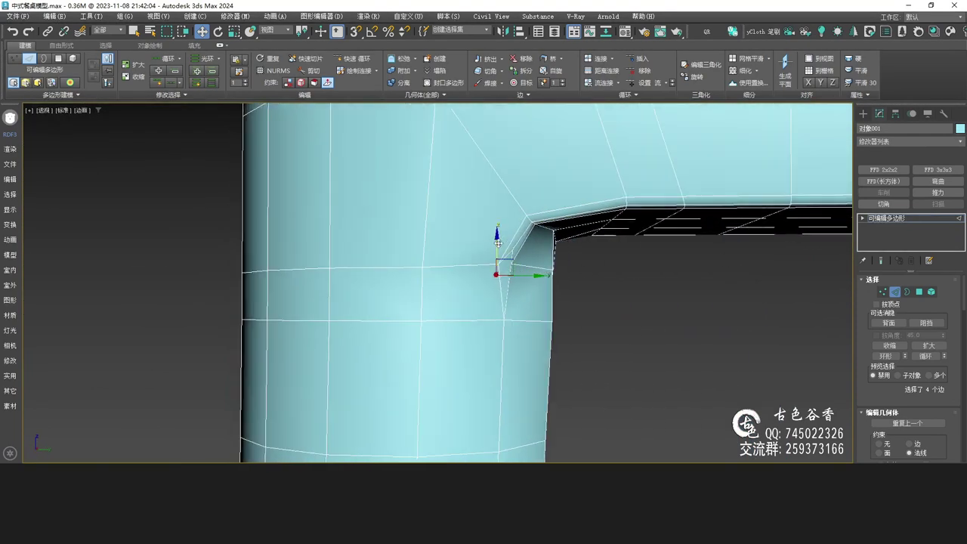
pyautogui.keyDown('alt'); pyautogui.moveTo(497, 237); pyautogui.dragTo(474, 244, button='middle'); pyautogui.keyUp('alt')
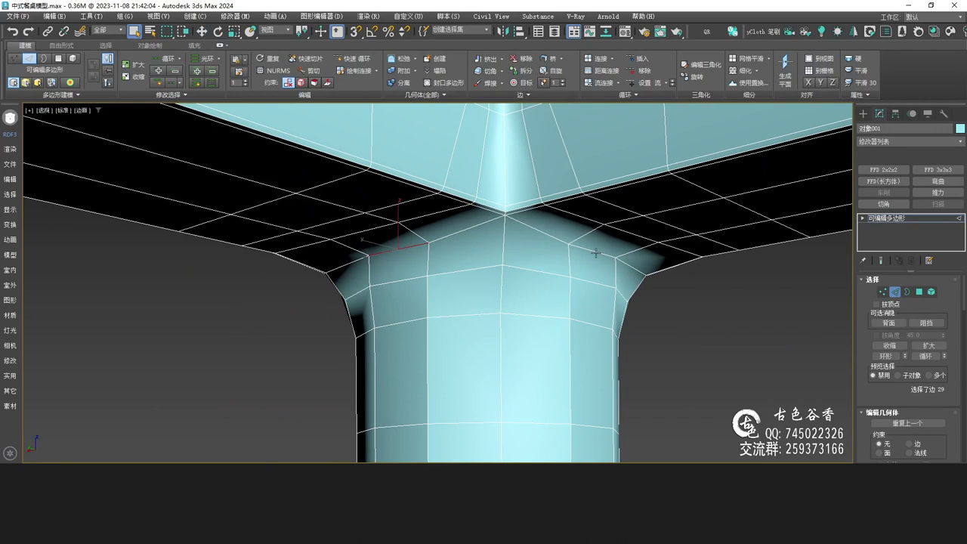
# Apply Set Flow to the six-edge run where the leg's inner side meets the rails, without a Smooth modifier.
pyautogui.hotkey('alt', 's')
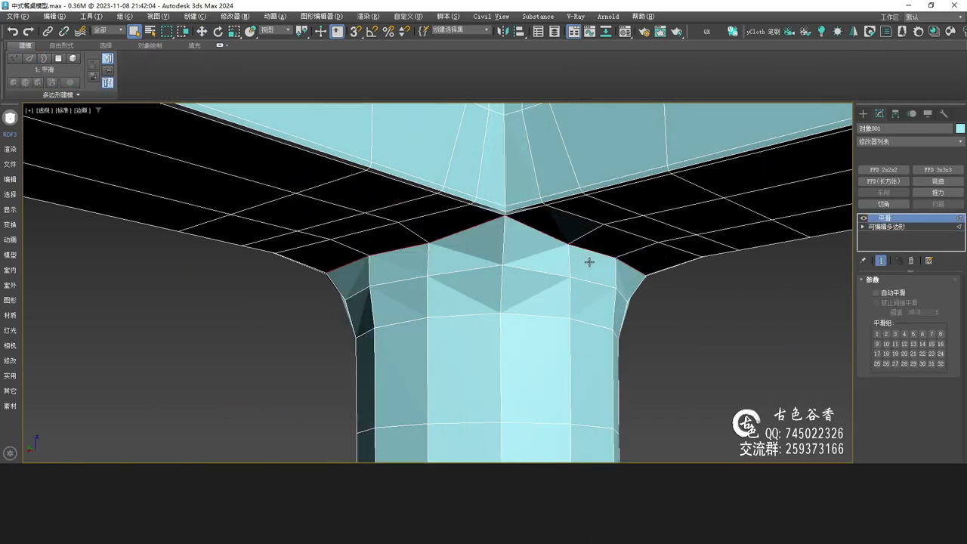
pyautogui.click(910, 260)
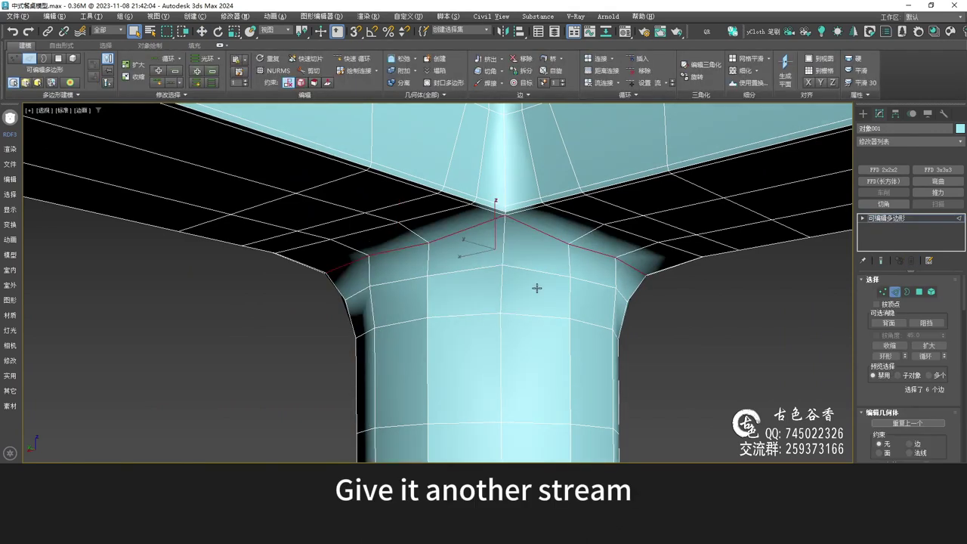
pyautogui.hotkey('alt', 'f')
pyautogui.keyDown('alt'); pyautogui.moveTo(527, 288); pyautogui.dragTo(535, 311, button='middle'); pyautogui.keyUp('alt')
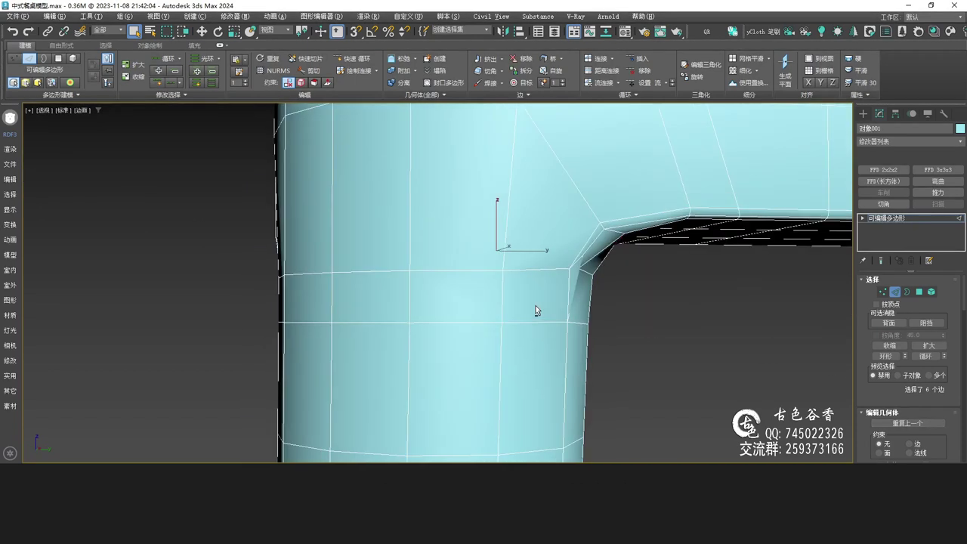
pyautogui.scroll(-5, 604, 277)
pyautogui.keyDown('alt'); pyautogui.moveTo(604, 277); pyautogui.dragTo(564, 276, button='middle'); pyautogui.keyUp('alt')
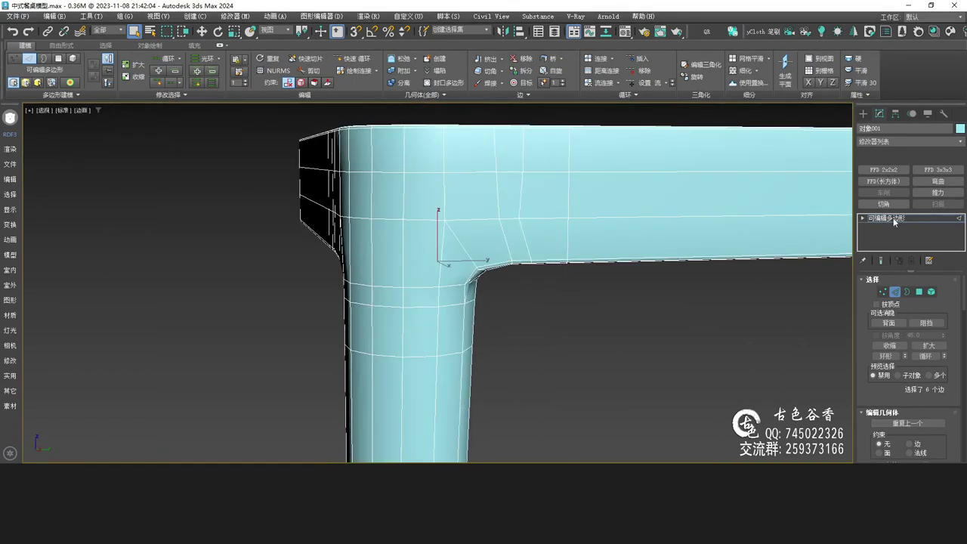
# Turn on the frame's NURMS smoothing with the edge lines hidden and set it to 2 iterations.
pyautogui.click(892, 217)
pyautogui.hotkey('ctrl', 'm')
pyautogui.click(583, 339)
pyautogui.press('F4')
pyautogui.scroll(-5, 572, 327)
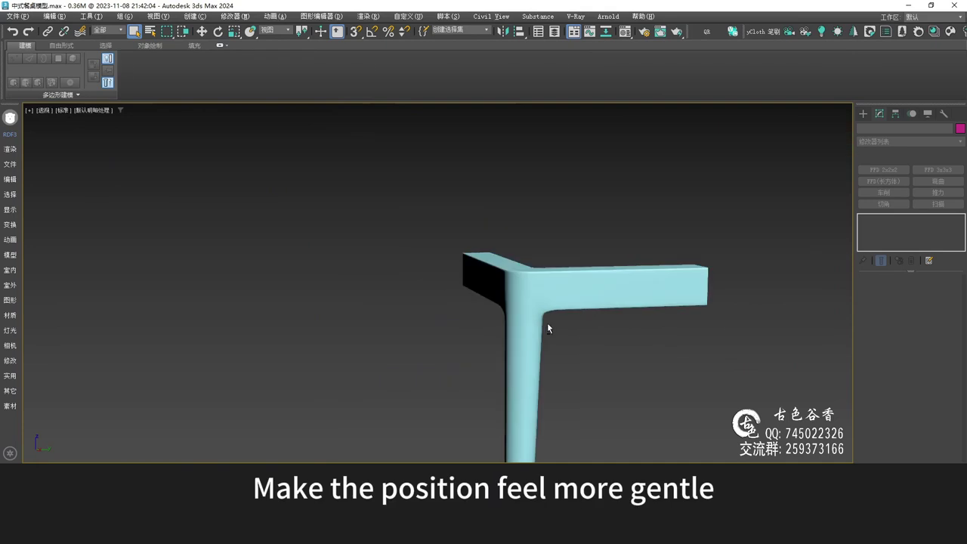
pyautogui.scroll(8, 544, 323)
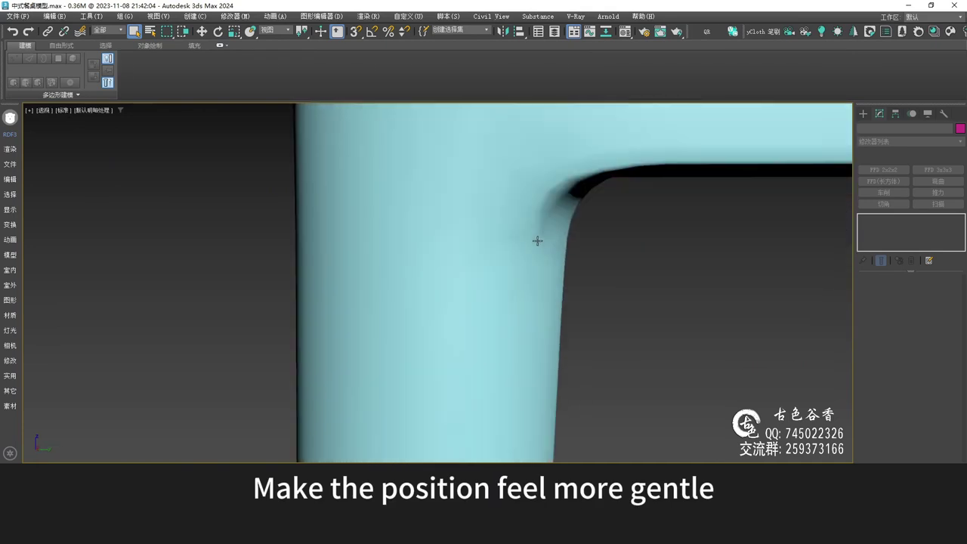
pyautogui.click(533, 248)
pyautogui.click(87, 164)
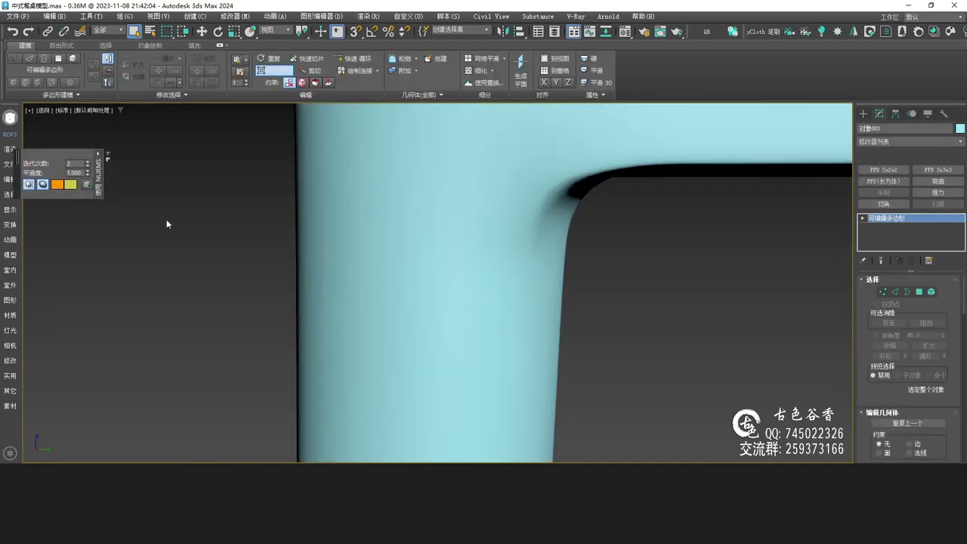
pyautogui.click(136, 206)
# Inspect the smoothed joint between leg and rails from several sides, with the edge lines shown again.
pyautogui.scroll(-4, 381, 278)
pyautogui.keyDown('alt'); pyautogui.moveTo(381, 278); pyautogui.dragTo(653, 405, button='middle'); pyautogui.keyUp('alt')
pyautogui.moveTo(363, 220); pyautogui.dragTo(375, 245, button='middle')
pyautogui.scroll(4, 481, 290)
pyautogui.press('F4')
pyautogui.moveTo(392, 212); pyautogui.dragTo(423, 261, button='middle')
pyautogui.scroll(-3, 423, 261)
# Switch to ACDSee to study the triangular leg seam in 参考图02 and return to 3ds Max.
pyautogui.click(488, 535)
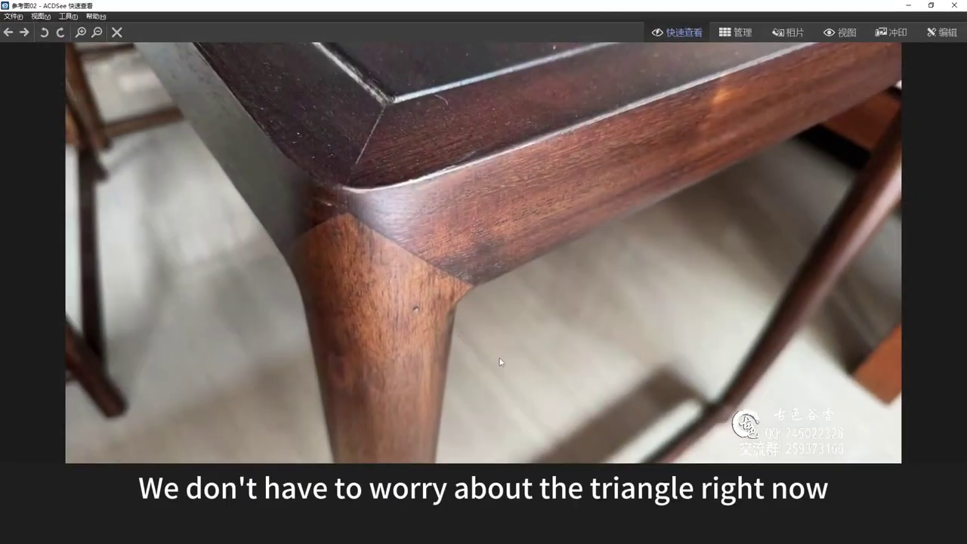
pyautogui.moveTo(346, 216)
pyautogui.mouseDown()
pyautogui.moveTo(359, 140)
pyautogui.moveTo(391, 81)
pyautogui.mouseUp()
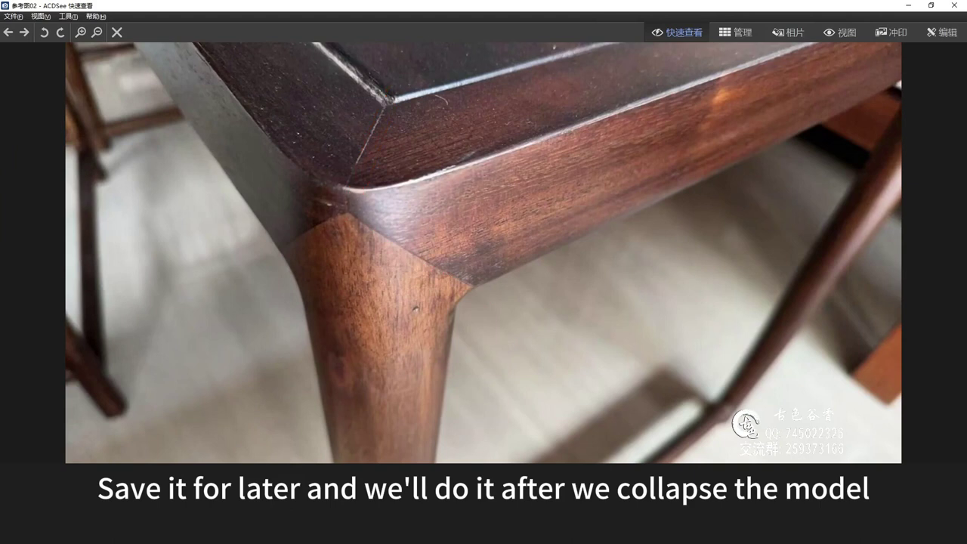
pyautogui.click(332, 534)
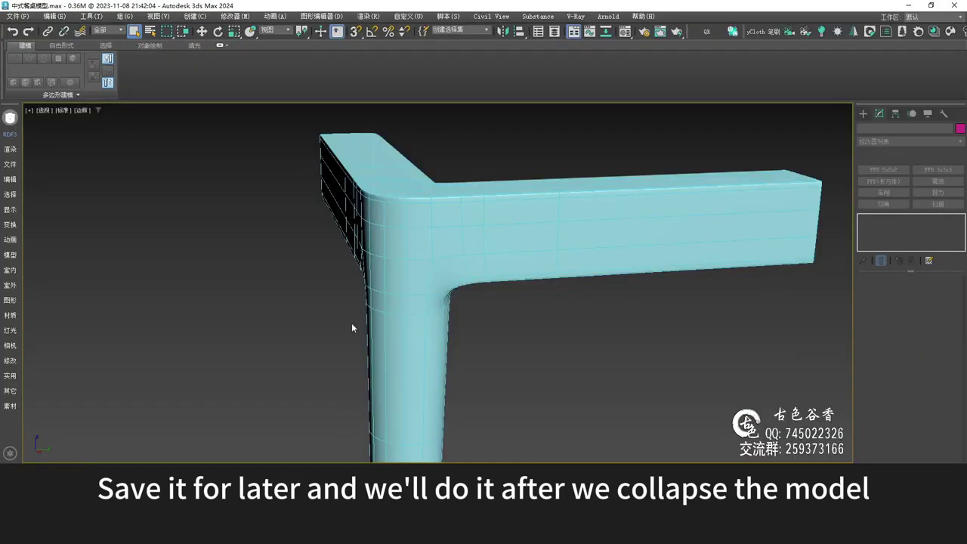
# Select the frame at its inner corner and turn off its smoothing preview.
pyautogui.keyDown('alt'); pyautogui.moveTo(390, 224); pyautogui.dragTo(678, 256, button='middle'); pyautogui.keyUp('alt')
pyautogui.scroll(3, 470, 241)
pyautogui.click(412, 209)
pyautogui.hotkey('ctrl', 'q')
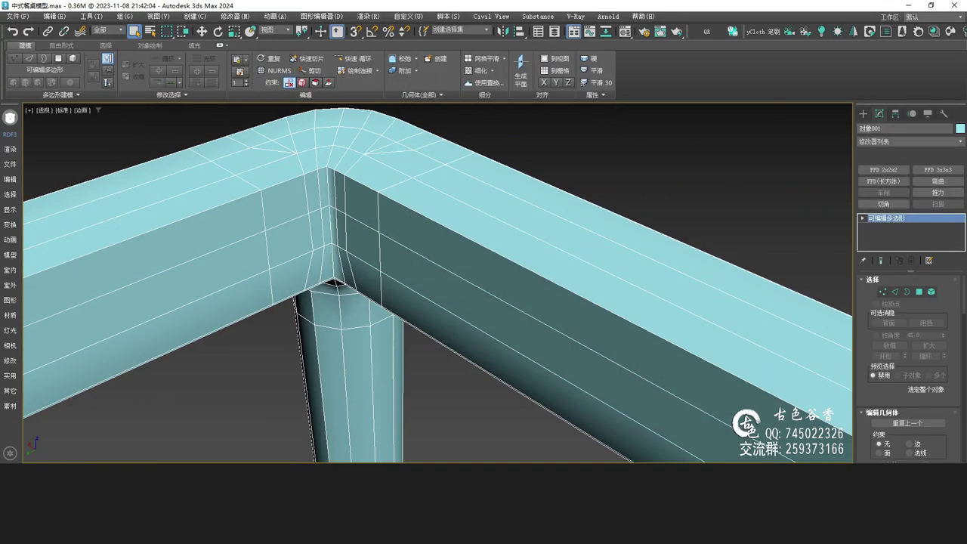
# Compare the frame with the tabletop border in 参考图02 and 参考图01 in ACDSee and return to 3ds Max.
pyautogui.hotkey('alt', 'Tab')
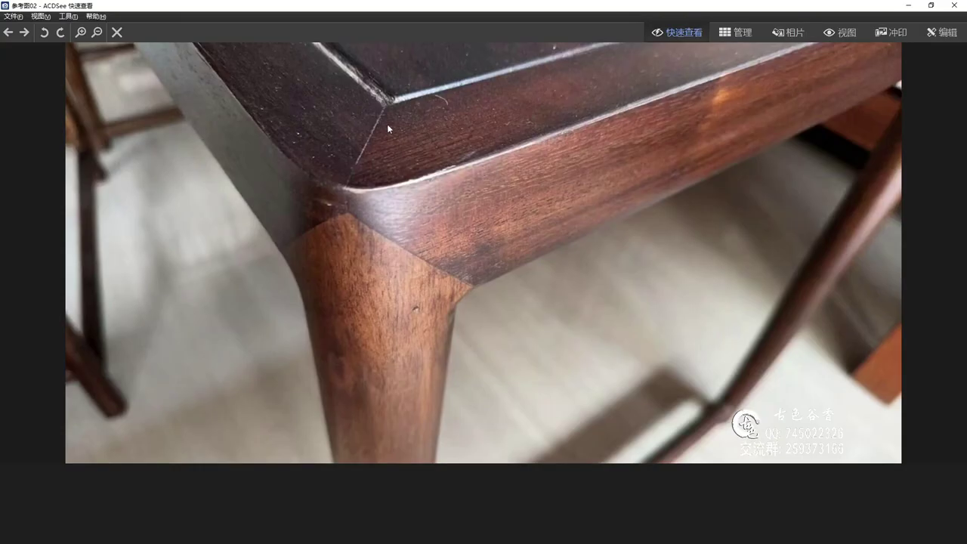
pyautogui.hotkey('alt', 'Tab')
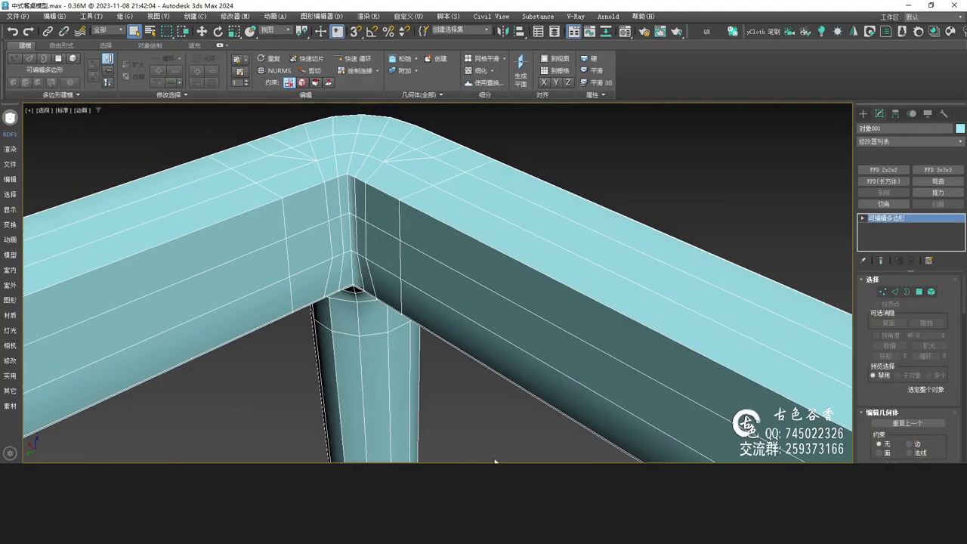
pyautogui.hotkey('alt', 'Tab')
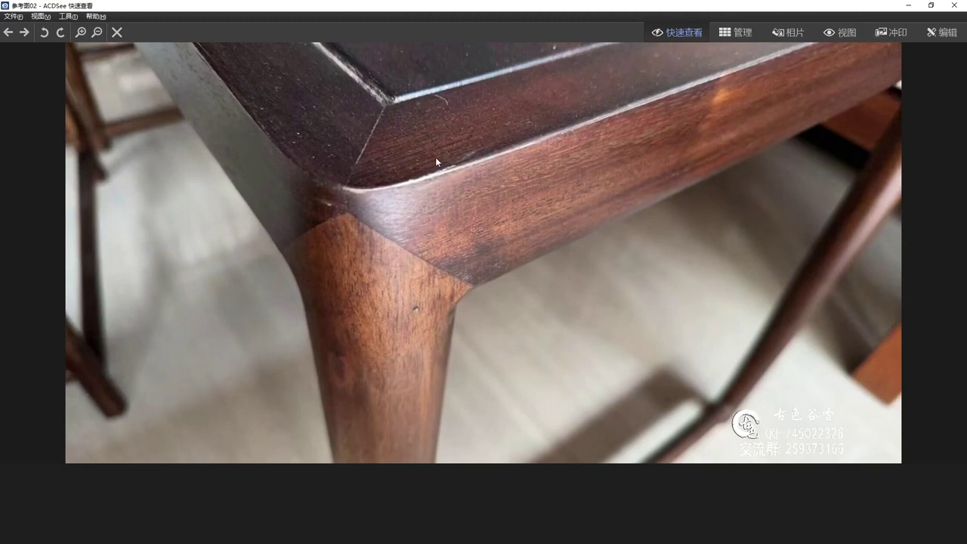
pyautogui.scroll(1, 436, 158)
pyautogui.keyDown('ctrl'); pyautogui.scroll(5, 572, 254); pyautogui.keyUp('ctrl')
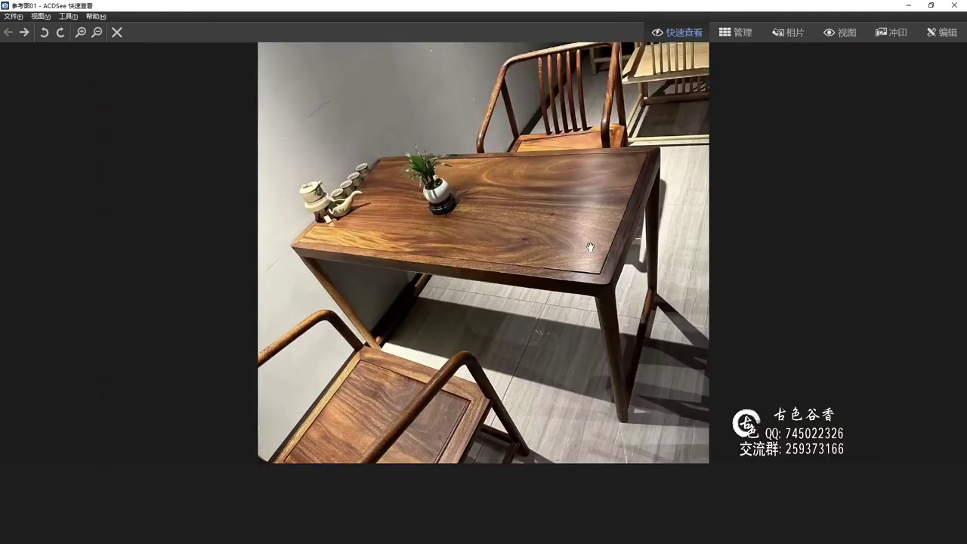
pyautogui.moveTo(755, 238); pyautogui.dragTo(724, 311)
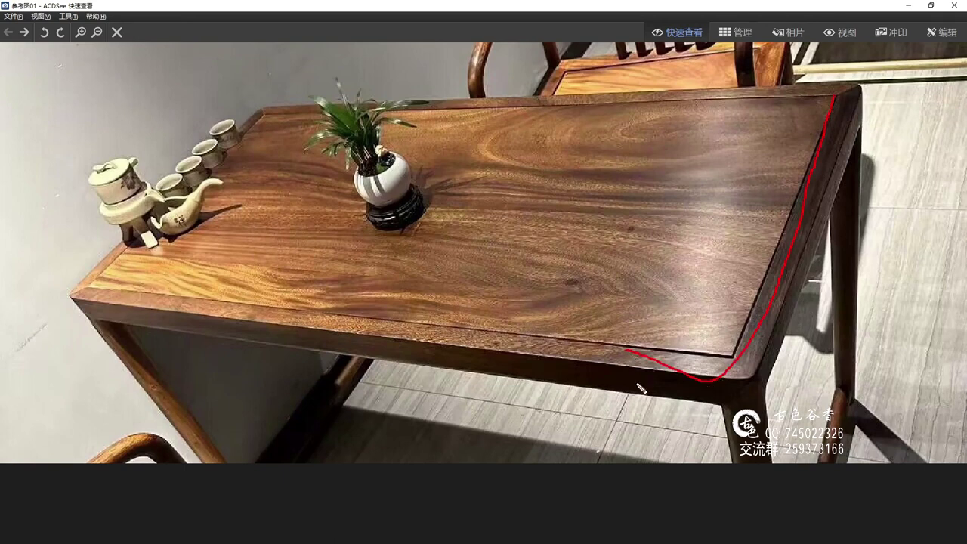
pyautogui.hotkey('alt', 'Tab')
# Remove the two support edge loops flanking the lower inner edge of both rails.
pyautogui.scroll(-2, 499, 293)
pyautogui.keyDown('alt'); pyautogui.moveTo(505, 293); pyautogui.dragTo(581, 209, button='middle'); pyautogui.keyUp('alt')
pyautogui.scroll(4, 252, 279)
pyautogui.moveTo(475, 386); pyautogui.dragTo(475, 333, button='middle')
pyautogui.scroll(4, 476, 335)
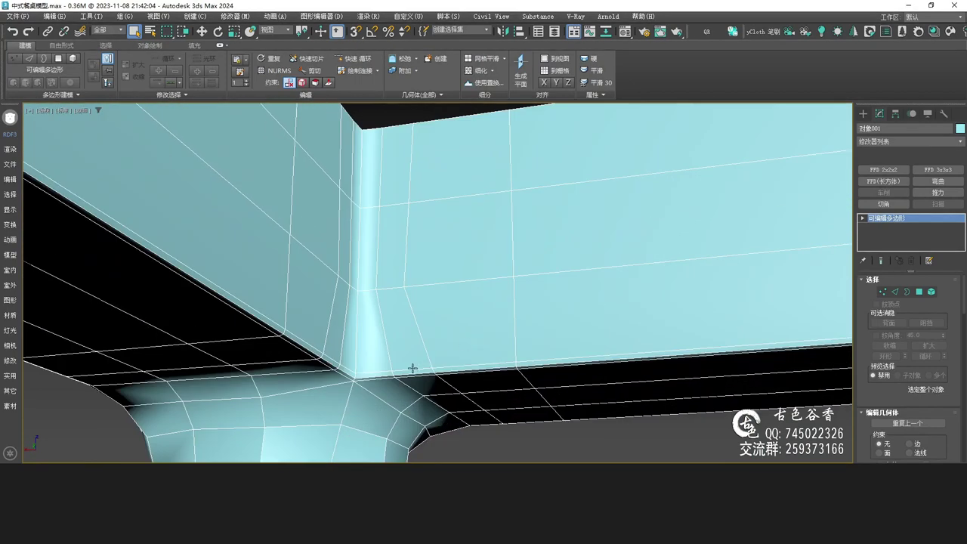
pyautogui.scroll(2, 417, 368)
pyautogui.press('2')
pyautogui.doubleClick(342, 374)
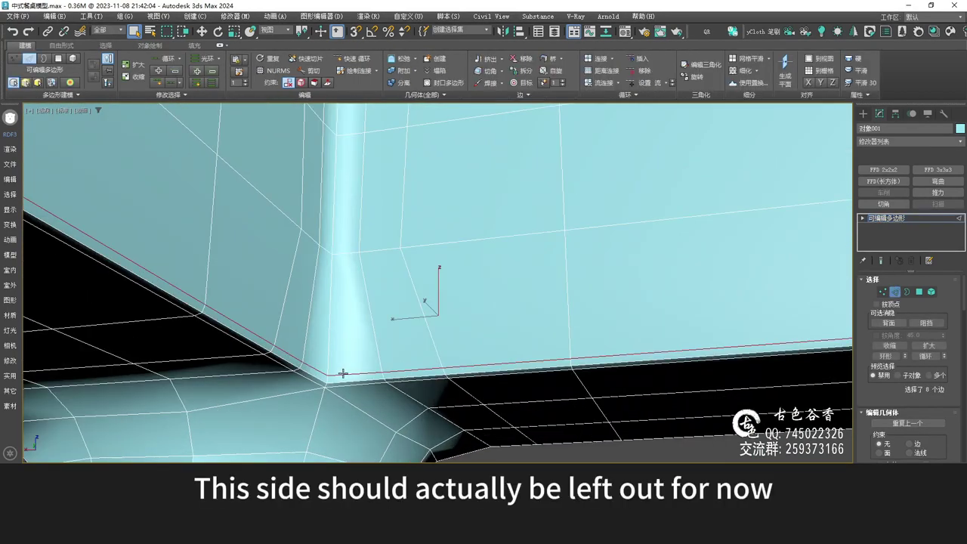
pyautogui.scroll(-3, 358, 370)
pyautogui.keyDown('alt'); pyautogui.moveTo(361, 369); pyautogui.dragTo(366, 312, button='middle'); pyautogui.keyUp('alt')
pyautogui.scroll(-5, 367, 312)
pyautogui.keyDown('alt'); pyautogui.moveTo(426, 303); pyautogui.dragTo(428, 322, button='middle'); pyautogui.keyUp('alt')
pyautogui.scroll(3, 342, 284)
pyautogui.keyDown('alt'); pyautogui.moveTo(336, 269); pyautogui.dragTo(325, 287, button='middle'); pyautogui.keyUp('alt')
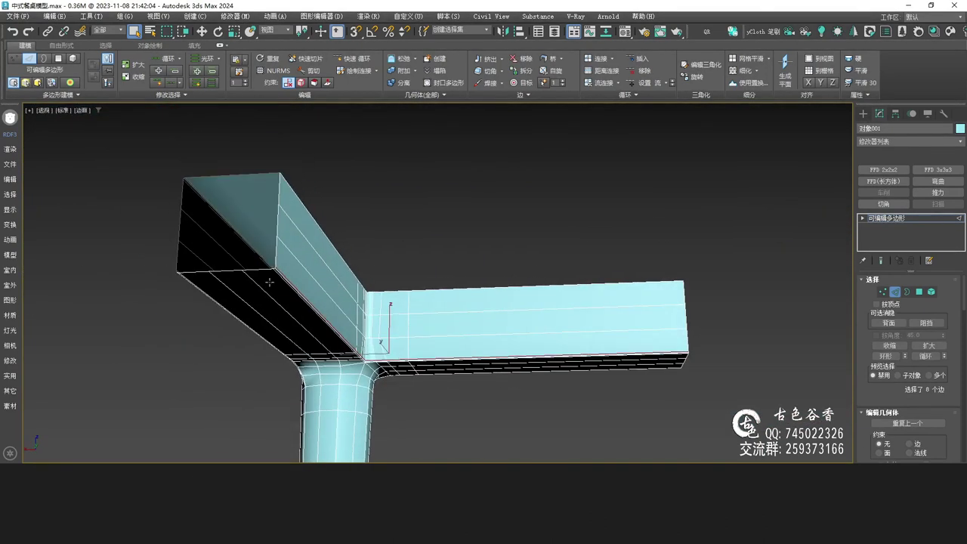
pyautogui.scroll(5, 291, 278)
pyautogui.moveTo(341, 330); pyautogui.dragTo(336, 281, button='middle')
pyautogui.keyDown('alt'); pyautogui.moveTo(482, 367); pyautogui.dragTo(420, 290, button='middle'); pyautogui.keyUp('alt')
pyautogui.scroll(5, 438, 382)
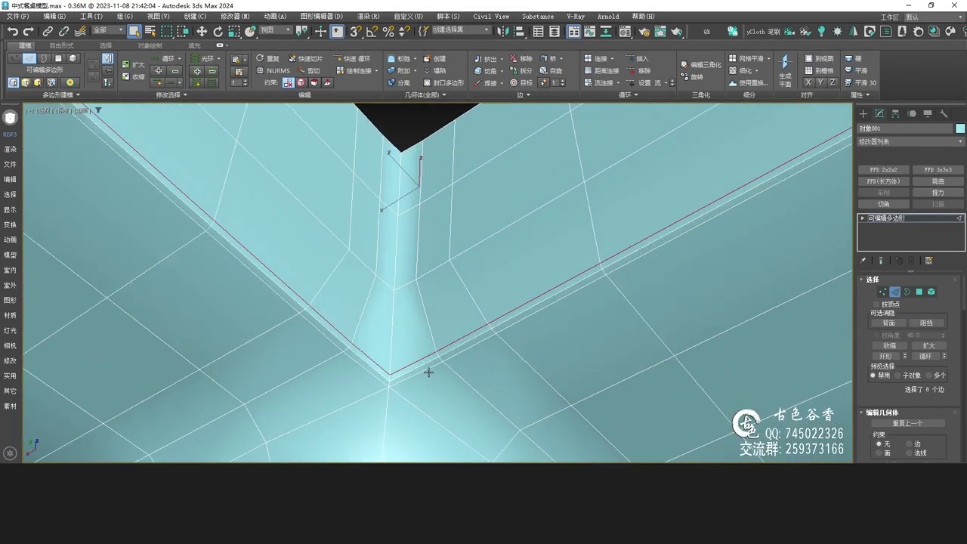
pyautogui.keyDown('ctrl'); pyautogui.click(428, 372); pyautogui.keyUp('ctrl')
pyautogui.keyDown('ctrl'); pyautogui.click(370, 376); pyautogui.keyUp('ctrl')
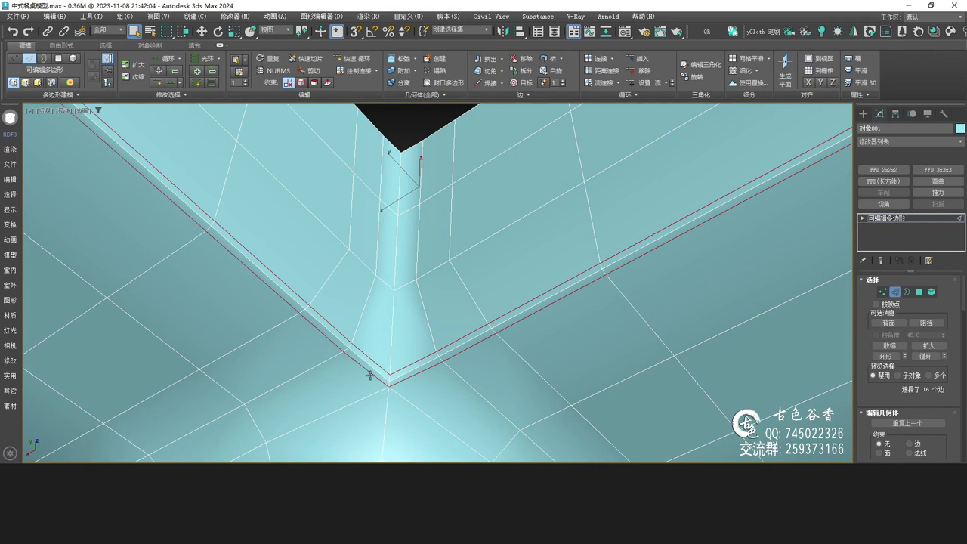
pyautogui.hotkey('ctrl', 'BackSpace')
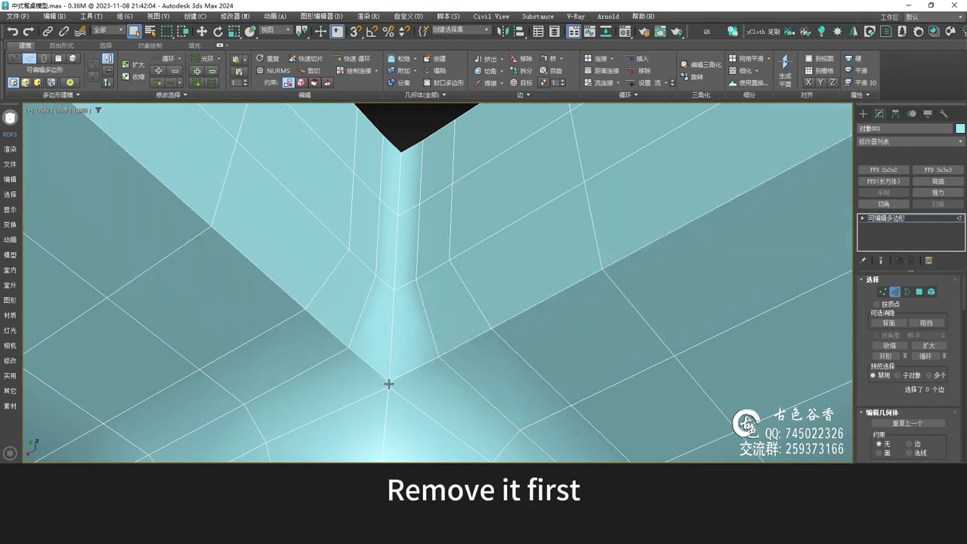
# In the Top view, limit the edge selection to the lower inner edges of the rail running along Y.
pyautogui.moveTo(391, 389); pyautogui.dragTo(412, 300, button='middle')
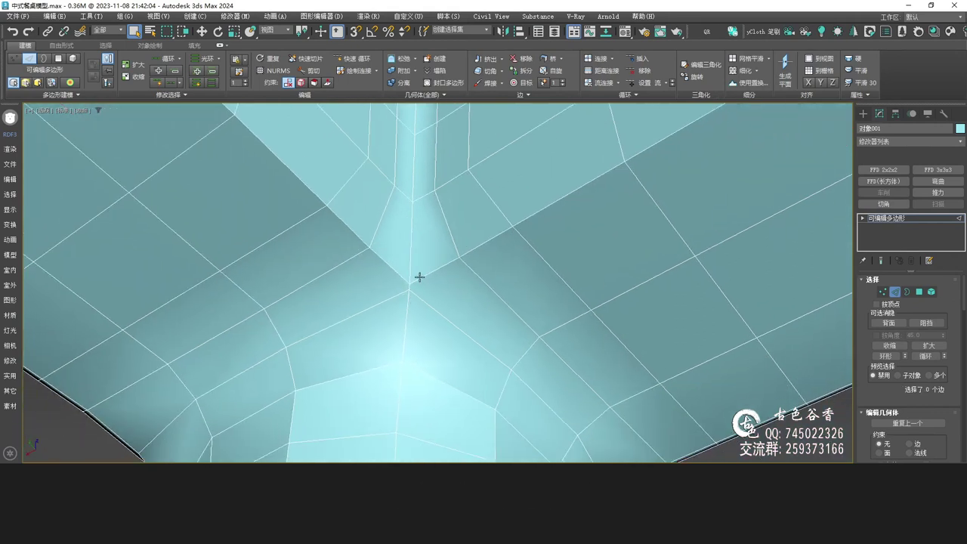
pyautogui.hotkey('alt', 'w')
pyautogui.rightClick(204, 177)
pyautogui.hotkey('alt', 'w')
pyautogui.scroll(5, 515, 276)
pyautogui.scroll(3, 514, 280)
pyautogui.scroll(-8, 499, 309)
pyautogui.moveTo(362, 326); pyautogui.dragTo(616, 277, button='middle')
pyautogui.scroll(-3, 615, 277)
pyautogui.keyDown('alt'); pyautogui.moveTo(390, 207); pyautogui.dragTo(670, 402); pyautogui.keyUp('alt')
pyautogui.moveTo(675, 280); pyautogui.dragTo(531, 318, button='middle')
pyautogui.scroll(8, 531, 319)
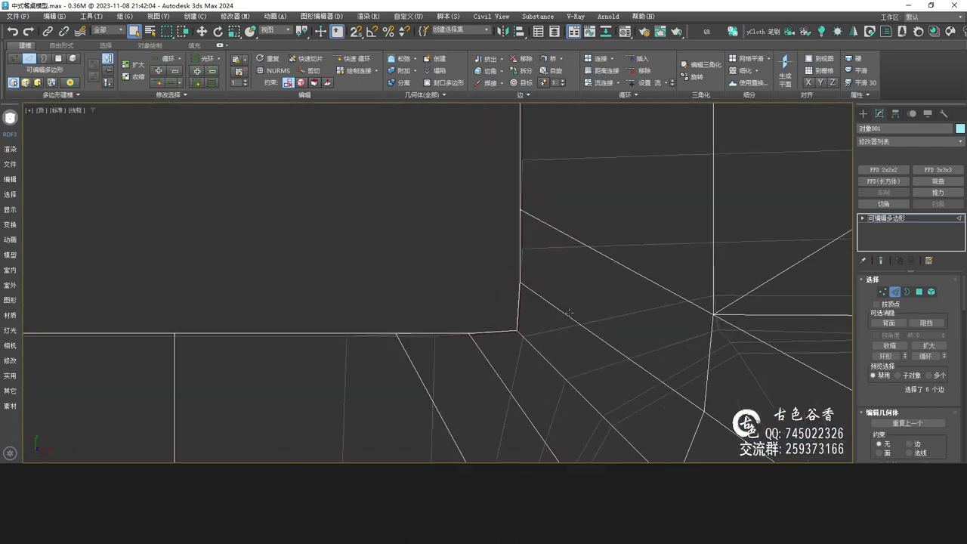
pyautogui.moveTo(561, 231); pyautogui.dragTo(524, 311, button='middle')
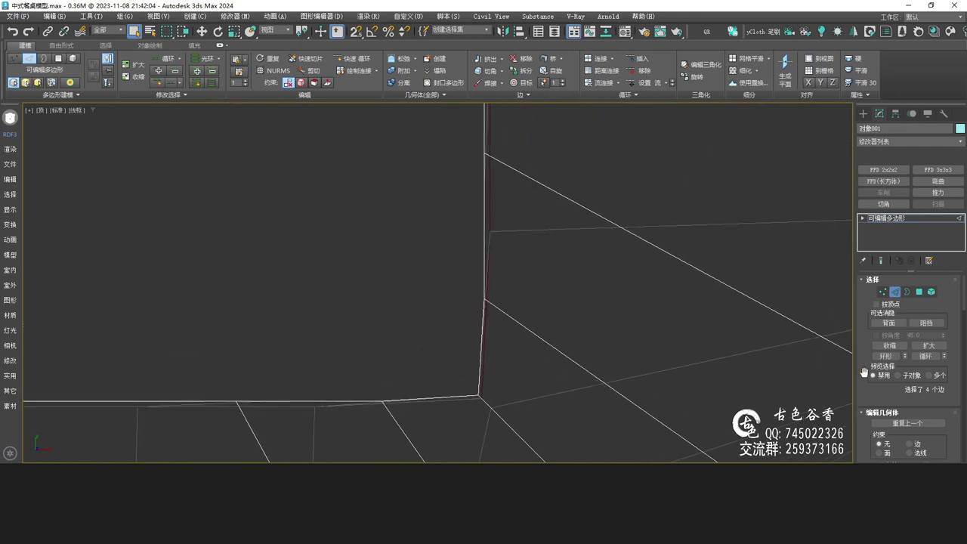
# Snap the selected lower inner edges of the Y-direction rail along X onto that rail's inner side line.
pyautogui.scroll(-7, 871, 388)
pyautogui.scroll(-2, 566, 215)
pyautogui.moveTo(566, 214); pyautogui.dragTo(549, 344, button='middle')
pyautogui.scroll(-1, 514, 227)
pyautogui.moveTo(514, 226); pyautogui.dragTo(479, 407, button='middle')
pyautogui.scroll(-2, 479, 407)
pyautogui.scroll(4, 470, 345)
pyautogui.scroll(2, 530, 299)
pyautogui.moveTo(530, 299); pyautogui.dragTo(495, 243, button='middle')
pyautogui.press('w')
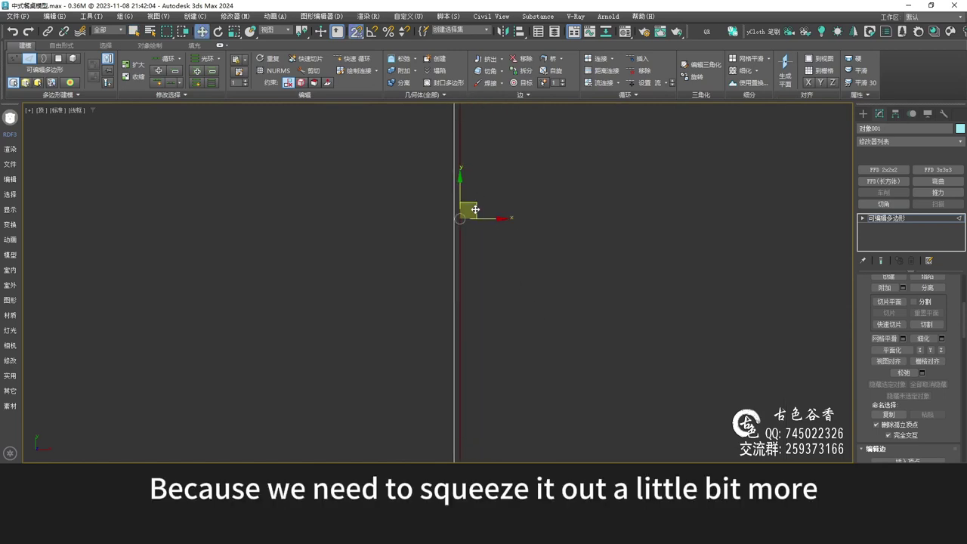
pyautogui.moveTo(469, 361); pyautogui.dragTo(461, 307, button='middle')
pyautogui.press('s')
pyautogui.scroll(-5, 453, 325)
pyautogui.moveTo(415, 378); pyautogui.dragTo(439, 301, button='middle')
# Try to planarize the selected lower inner edges along the Y axis, and undo it.
pyautogui.scroll(5, 438, 335)
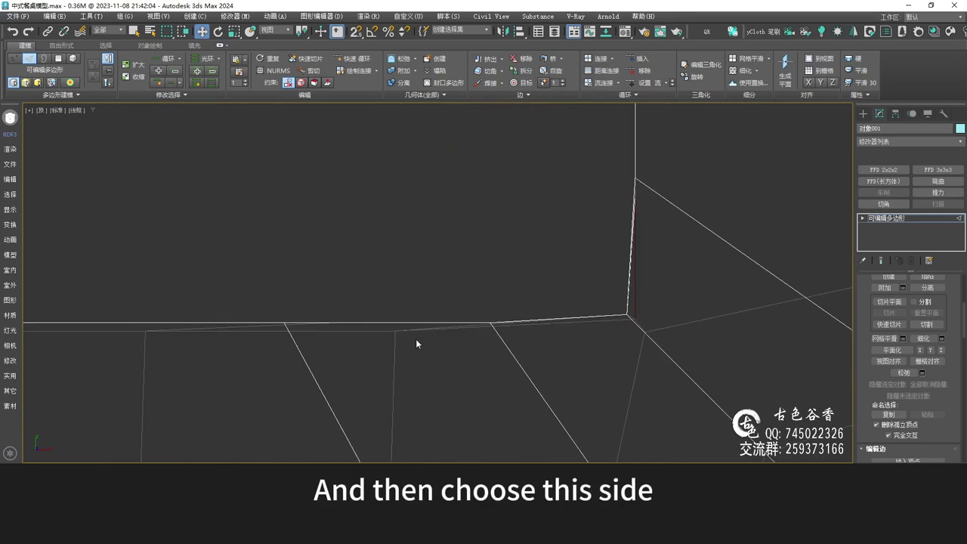
pyautogui.moveTo(301, 334); pyautogui.dragTo(535, 302, button='middle')
pyautogui.scroll(-3, 534, 303)
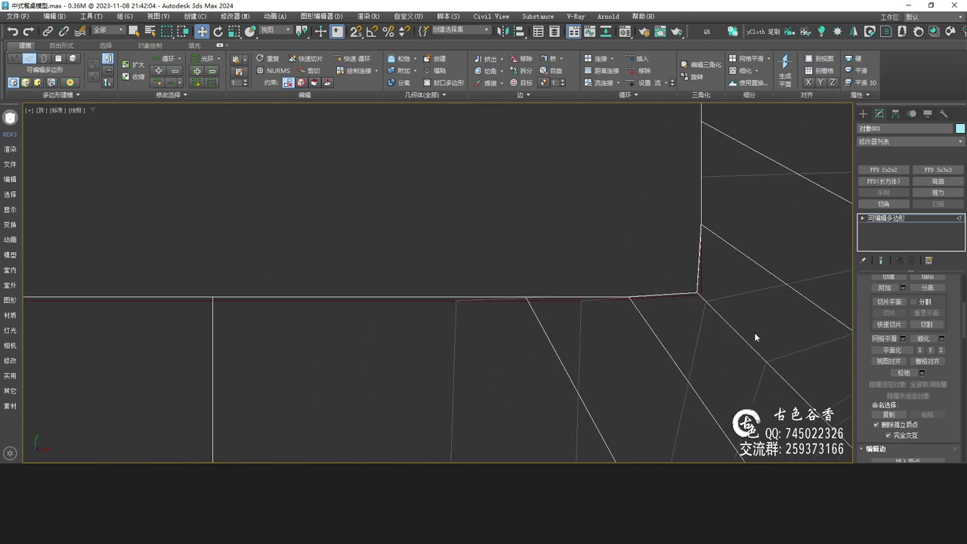
pyautogui.click(931, 350)
pyautogui.hotkey('ctrl', 'z')
pyautogui.scroll(-6, 449, 302)
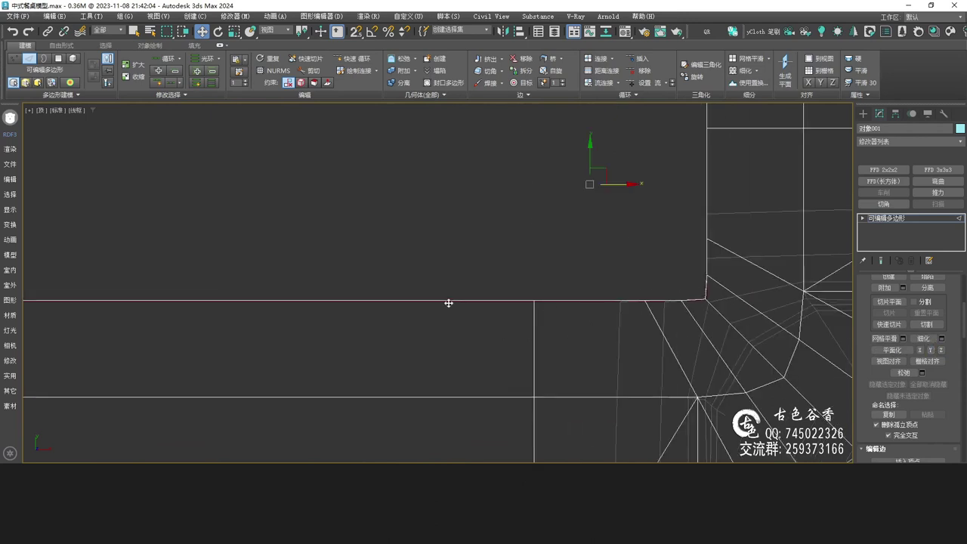
# Inspect the selected lower inner edge loop in the Perspective view and return to the Top view.
pyautogui.moveTo(559, 283); pyautogui.dragTo(533, 358, button='middle')
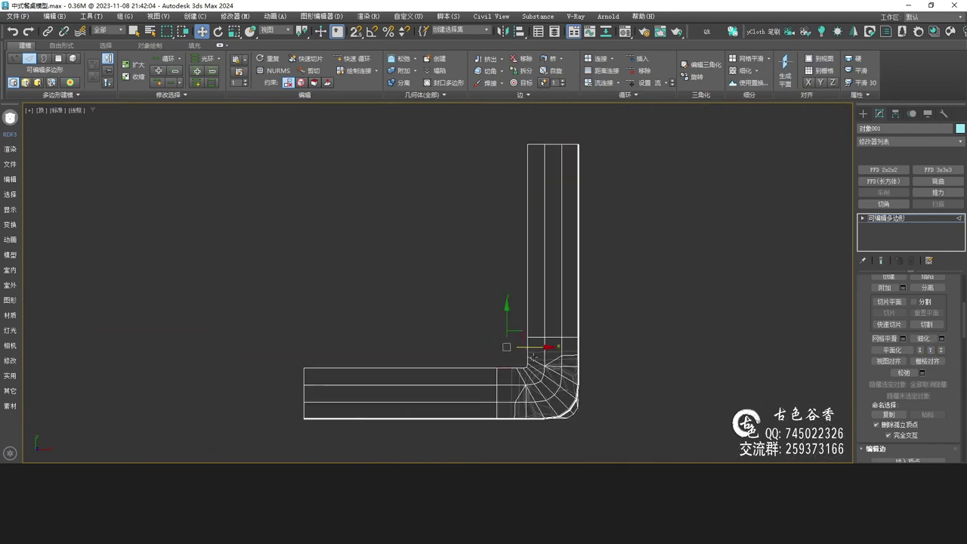
pyautogui.hotkey('alt', 'w')
pyautogui.middleClick(667, 371)
pyautogui.hotkey('alt', 'w')
pyautogui.scroll(-3, 572, 337)
pyautogui.keyDown('alt'); pyautogui.moveTo(551, 323); pyautogui.dragTo(563, 320, button='middle'); pyautogui.keyUp('alt')
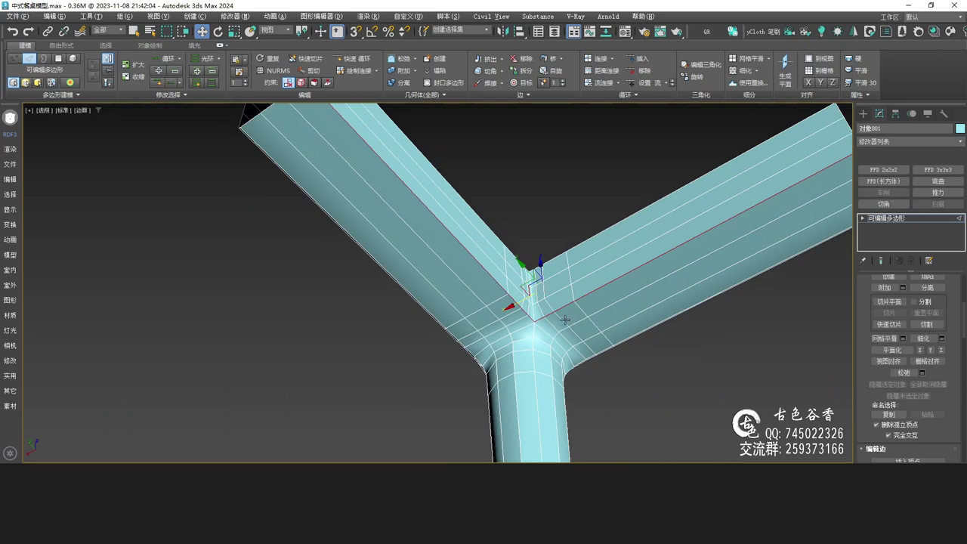
pyautogui.scroll(-3, 578, 319)
pyautogui.hotkey('alt', 'w')
pyautogui.middleClick(265, 209)
pyautogui.hotkey('alt', 'w')
# Deselect the Y-direction rail's edges so only the X-direction rail's lower inner edges remain selected.
pyautogui.moveTo(453, 311); pyautogui.dragTo(457, 312, button='middle')
pyautogui.scroll(5, 513, 365)
pyautogui.press('q')
pyautogui.scroll(3, 556, 372)
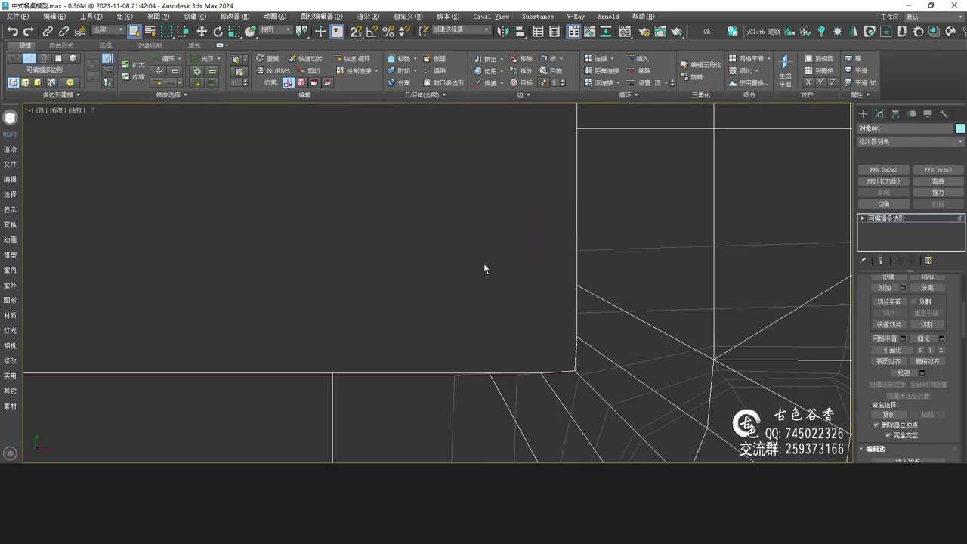
pyautogui.keyDown('alt'); pyautogui.moveTo(433, 249); pyautogui.dragTo(432, 249); pyautogui.keyUp('alt')
pyautogui.scroll(-4, 590, 367)
pyautogui.scroll(-3, 567, 178)
pyautogui.moveTo(566, 178); pyautogui.dragTo(530, 298, button='middle')
pyautogui.moveTo(534, 185); pyautogui.dragTo(508, 289, button='middle')
pyautogui.scroll(-5, 508, 289)
pyautogui.keyDown('alt'); pyautogui.moveTo(607, 298); pyautogui.dragTo(388, 143); pyautogui.keyUp('alt')
pyautogui.hotkey('alt', 'w')
pyautogui.hotkey('alt', 'w')
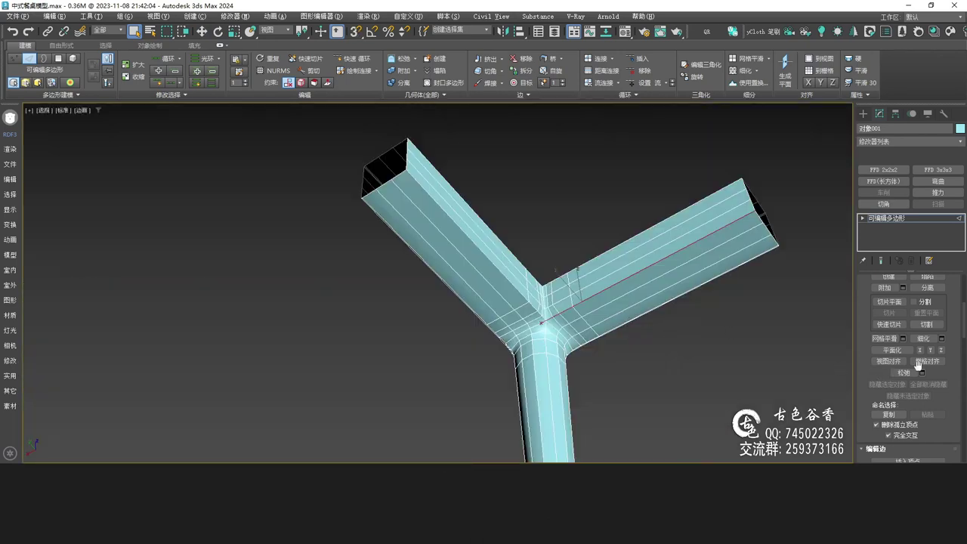
# Snap the selected lower inner edges of the X-direction rail along Y onto its inner side line in the Top view.
pyautogui.hotkey('alt', 'w')
pyautogui.hotkey('alt', 'w')
pyautogui.scroll(5, 498, 333)
pyautogui.moveTo(523, 445); pyautogui.dragTo(501, 333, button='middle')
pyautogui.scroll(5, 491, 321)
pyautogui.scroll(7, 447, 285)
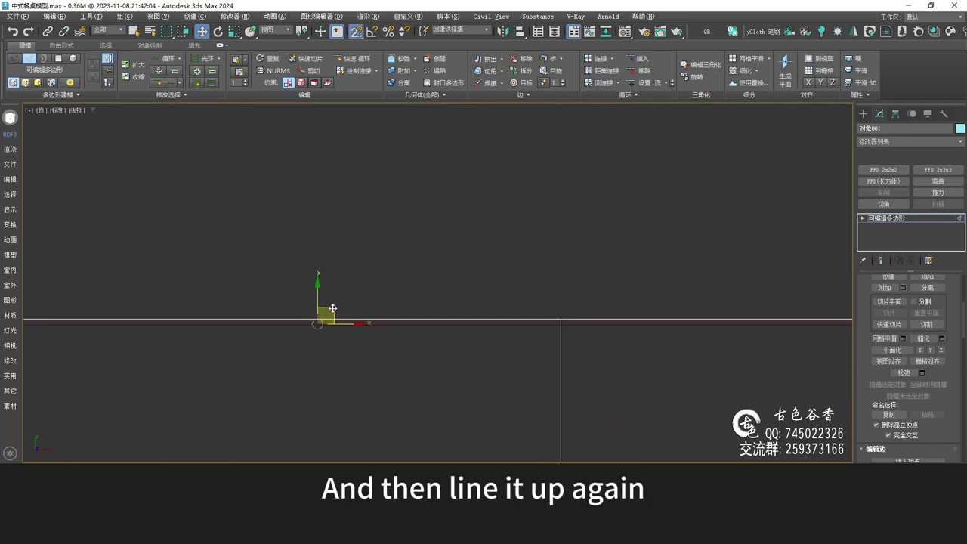
pyautogui.moveTo(526, 302); pyautogui.dragTo(550, 317)
pyautogui.press('s')
pyautogui.moveTo(584, 261); pyautogui.dragTo(552, 263, button='middle')
pyautogui.moveTo(305, 316); pyautogui.dragTo(333, 275, button='middle')
pyautogui.press('s')
pyautogui.moveTo(330, 266); pyautogui.dragTo(559, 275)
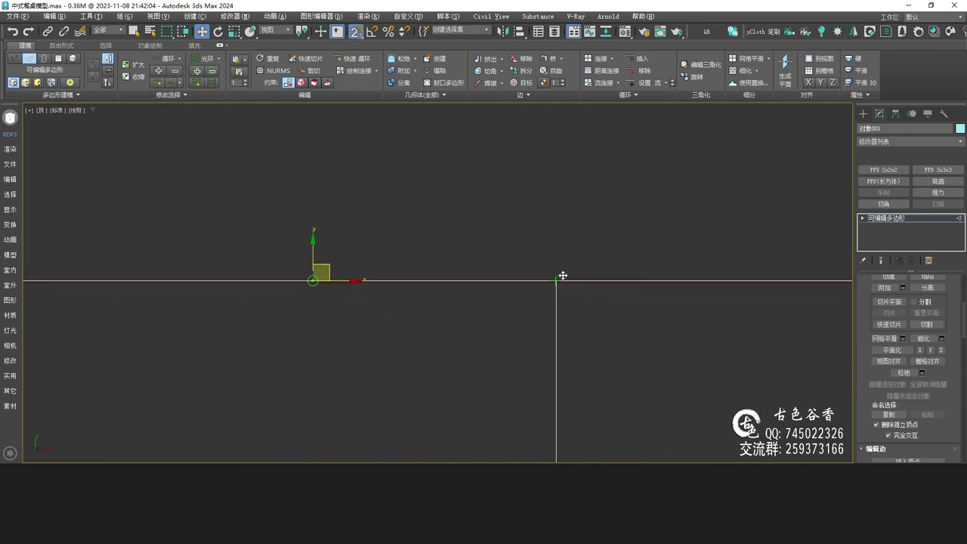
pyautogui.scroll(-2, 344, 281)
pyautogui.moveTo(344, 280); pyautogui.dragTo(546, 276, button='middle')
pyautogui.scroll(-4, 546, 276)
pyautogui.press('s')
pyautogui.moveTo(663, 260); pyautogui.dragTo(518, 261, button='middle')
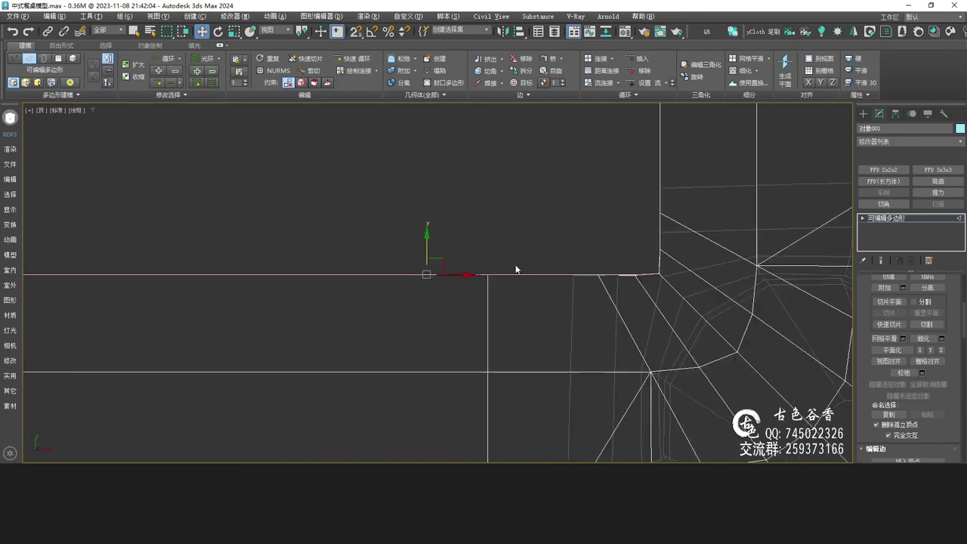
pyautogui.press('p')
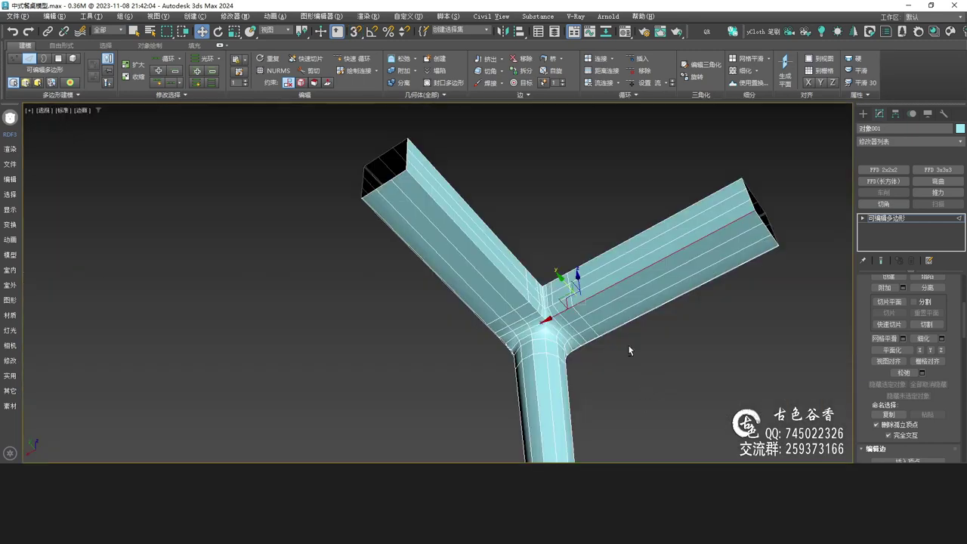
pyautogui.keyDown('alt'); pyautogui.moveTo(640, 401); pyautogui.dragTo(594, 330, button='middle'); pyautogui.keyUp('alt')
pyautogui.scroll(3, 593, 328)
pyautogui.press('4')
pyautogui.click(594, 288)
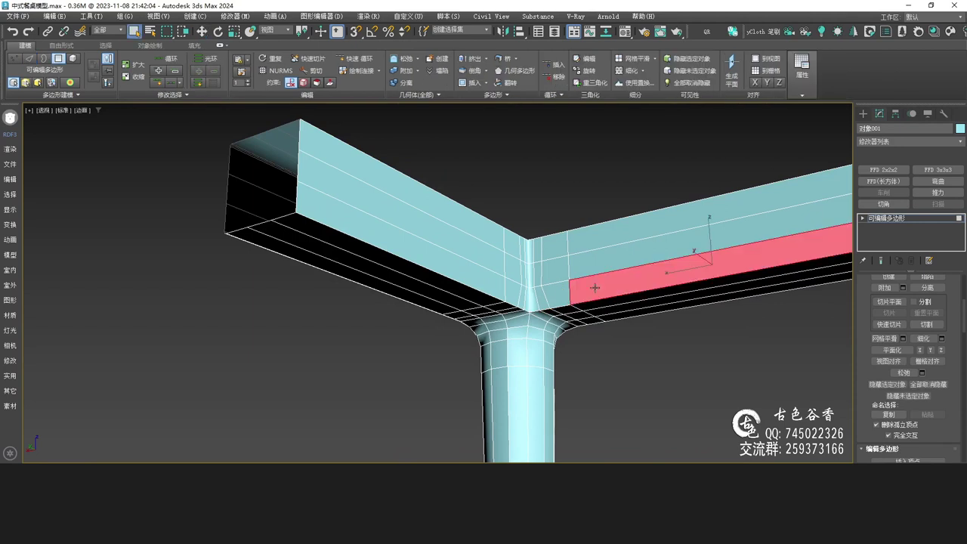
pyautogui.press('q')
pyautogui.keyDown('alt'); pyautogui.moveTo(561, 274); pyautogui.dragTo(555, 268, button='middle'); pyautogui.keyUp('alt')
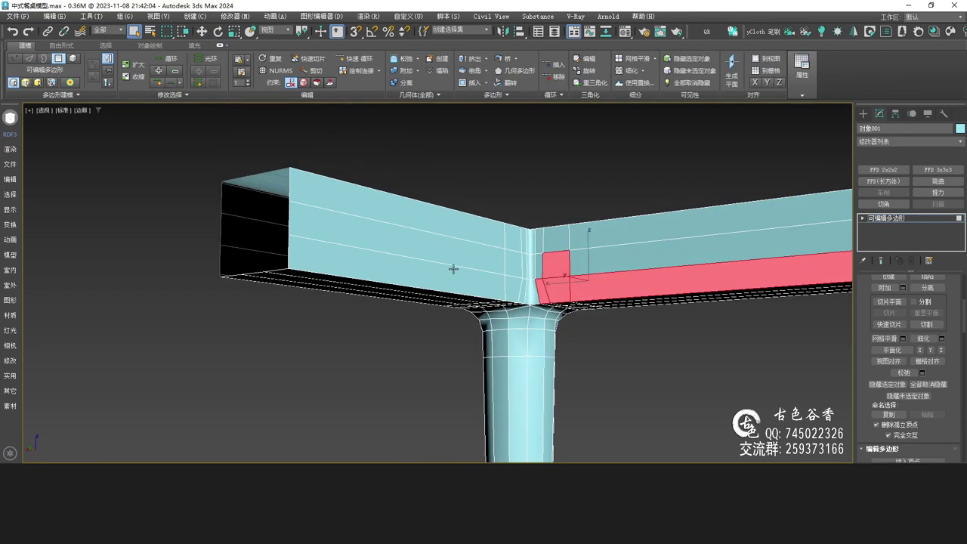
# Remove the lower lengthwise edge loop running across the inner faces of both rails.
pyautogui.press('2')
pyautogui.doubleClick(451, 266)
pyautogui.keyDown('alt'); pyautogui.moveTo(512, 262); pyautogui.dragTo(507, 300, button='middle'); pyautogui.keyUp('alt')
pyautogui.hotkey('ctrl', 'BackSpace')
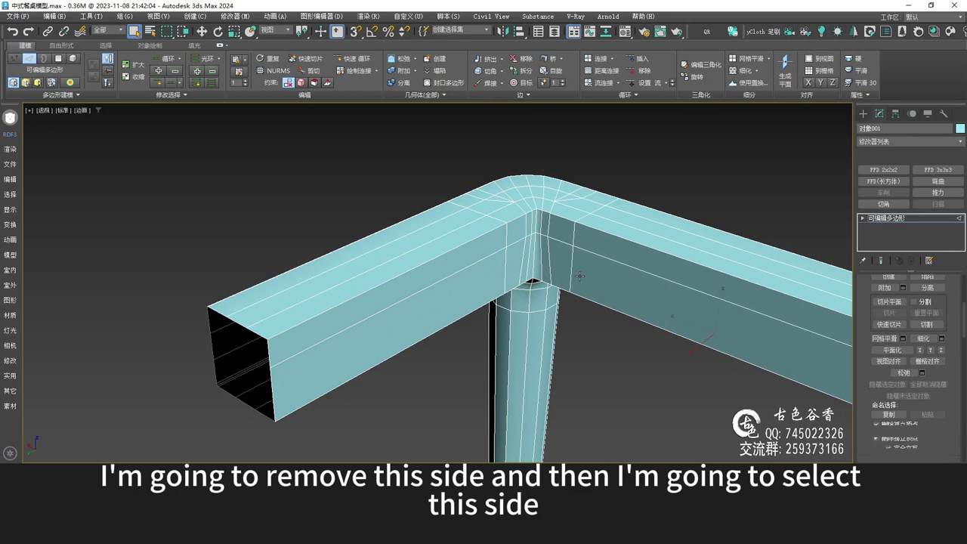
# Select the lower band of inner-face polygons along both rails and around the inner corner.
pyautogui.press('4')
pyautogui.hotkey('ctrl', 'd')
pyautogui.scroll(4, 559, 262)
pyautogui.click(560, 260)
pyautogui.keyDown('ctrl'); pyautogui.click(631, 292); pyautogui.keyUp('ctrl')
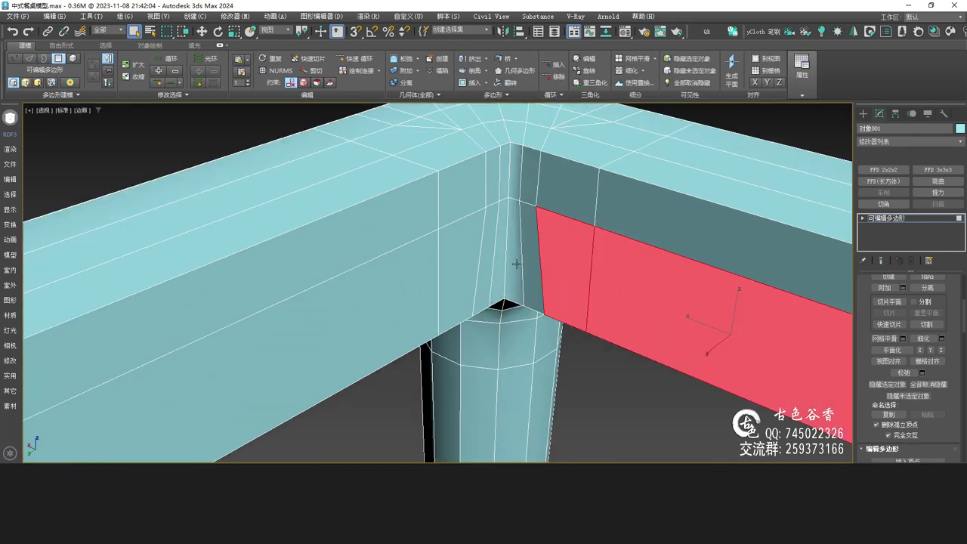
pyautogui.keyDown('ctrl'); pyautogui.click(522, 251); pyautogui.keyUp('ctrl')
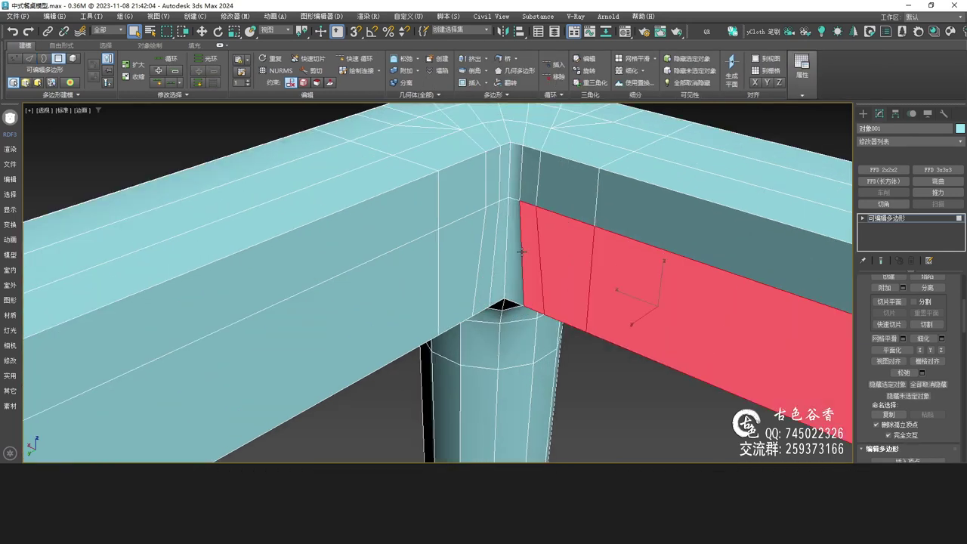
pyautogui.keyDown('ctrl'); pyautogui.click(469, 246); pyautogui.keyUp('ctrl')
pyautogui.keyDown('ctrl'); pyautogui.click(401, 285); pyautogui.keyUp('ctrl')
# Extrude the selected lower inner polygons by 20 mm to form a step along both rails.
pyautogui.scroll(-5, 423, 293)
pyautogui.keyDown('alt'); pyautogui.moveTo(486, 313); pyautogui.dragTo(543, 308, button='middle'); pyautogui.keyUp('alt')
pyautogui.scroll(4, 503, 273)
pyautogui.hotkey('shift', 'e')
pyautogui.moveTo(377, 285)
pyautogui.keyDown('alt'); pyautogui.mouseDown(button='middle')
pyautogui.moveTo(389, 315)
pyautogui.moveTo(410, 316)
pyautogui.moveTo(370, 301)
pyautogui.mouseUp(button='middle'); pyautogui.keyUp('alt')
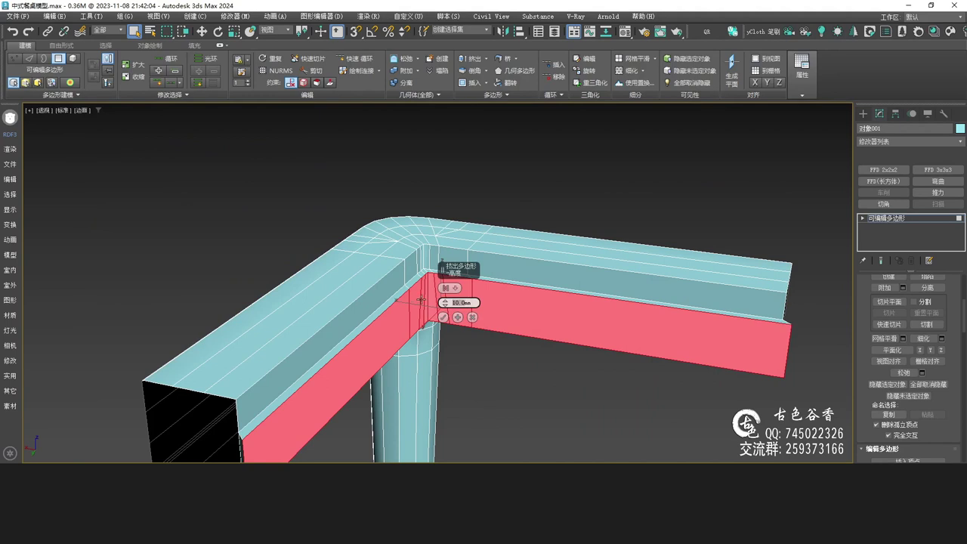
pyautogui.press('Return')
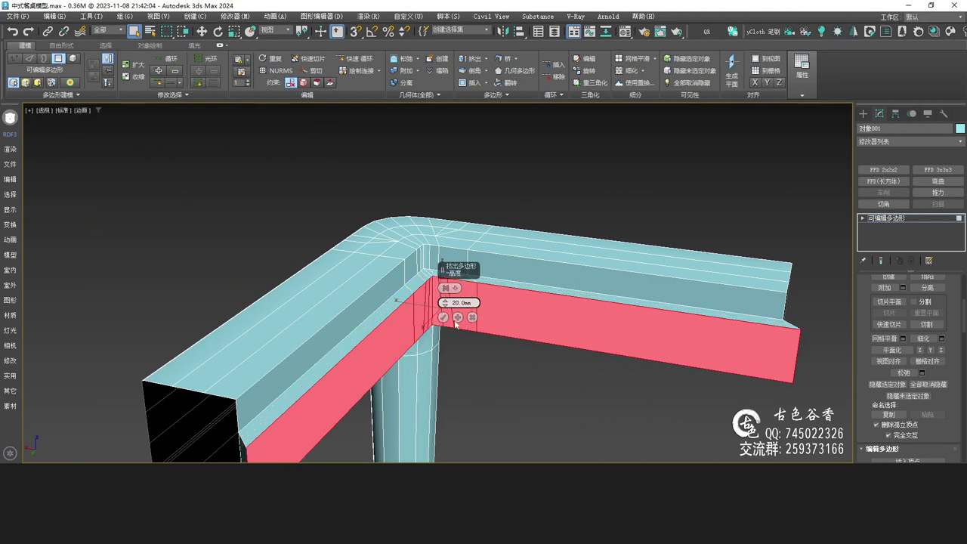
# In the Top view, snap the step's inner corner vertices into line with its straight edges on both rails.
pyautogui.keyDown('alt'); pyautogui.moveTo(510, 315); pyautogui.dragTo(486, 323, button='middle'); pyautogui.keyUp('alt')
pyautogui.hotkey('alt', 'w')
pyautogui.hotkey('alt', 'w')
pyautogui.scroll(6, 557, 275)
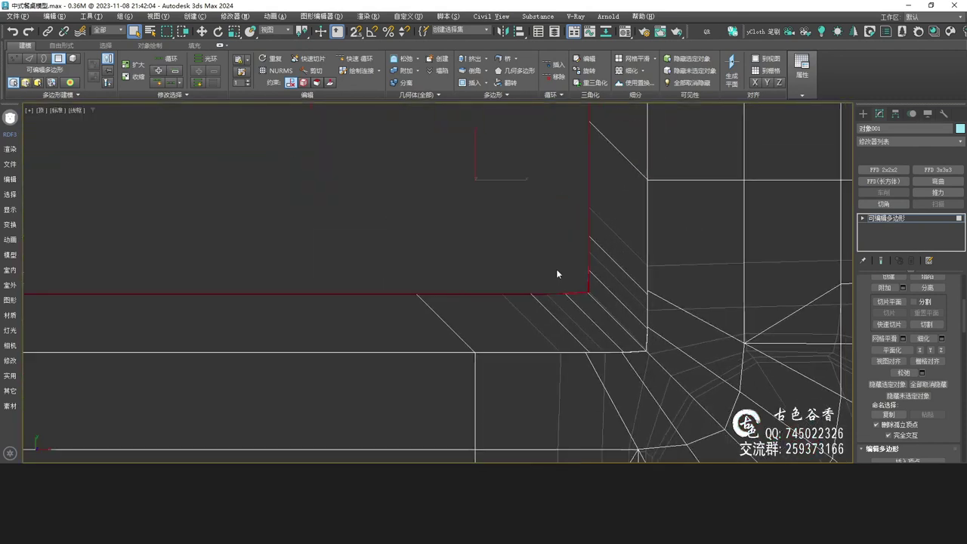
pyautogui.press('1')
pyautogui.scroll(4, 594, 283)
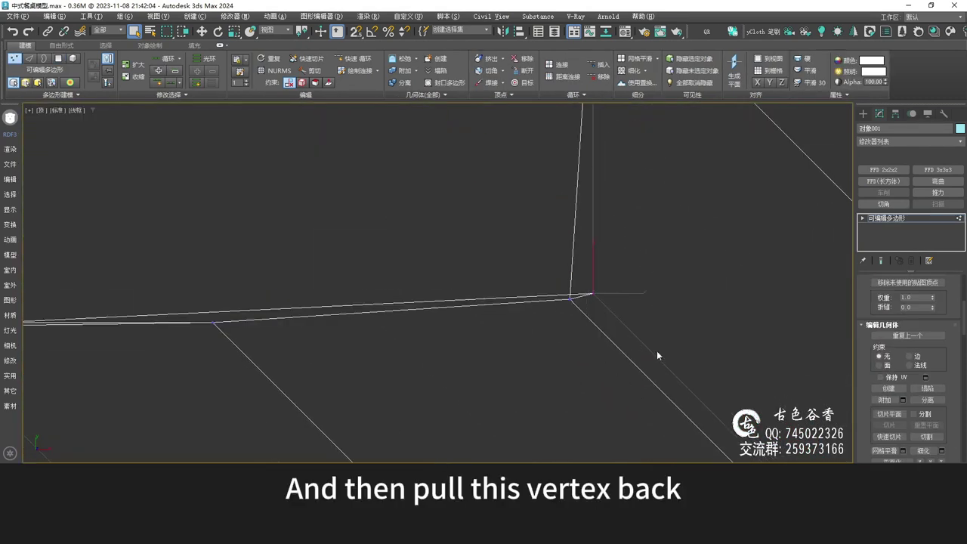
pyautogui.moveTo(607, 284); pyautogui.dragTo(570, 299)
pyautogui.scroll(-4, 591, 324)
pyautogui.moveTo(591, 326); pyautogui.dragTo(535, 330, button='middle')
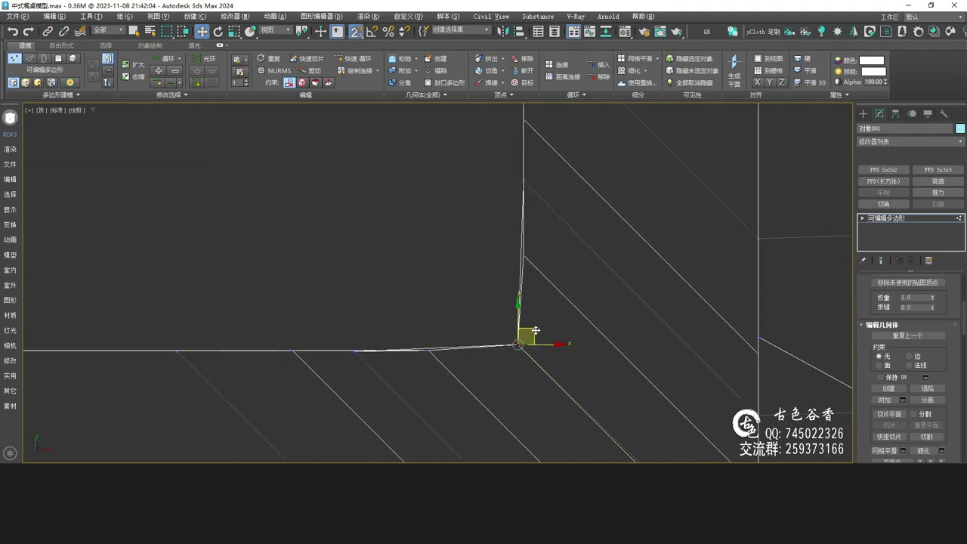
pyautogui.moveTo(541, 343); pyautogui.dragTo(532, 253)
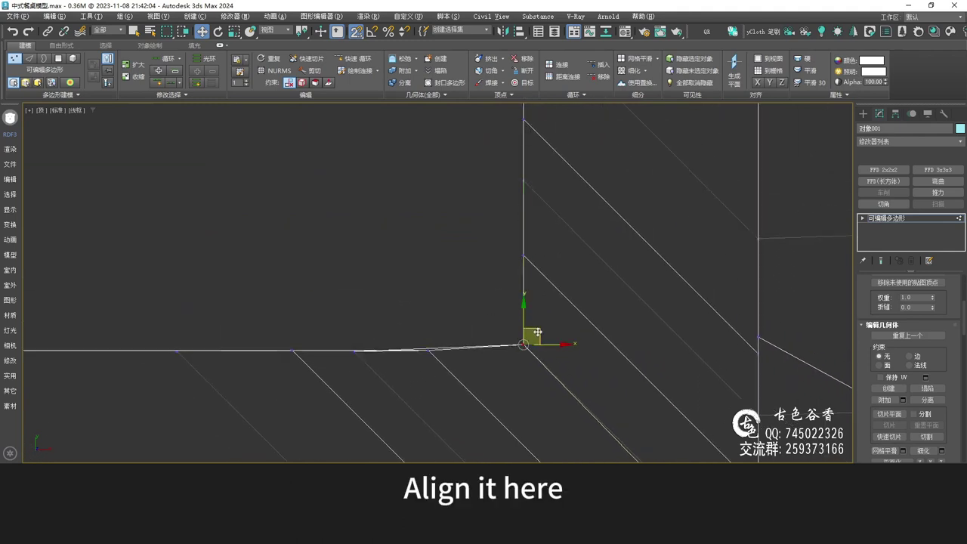
pyautogui.press('s')
pyautogui.moveTo(362, 341); pyautogui.dragTo(528, 312, button='middle')
pyautogui.scroll(-10, 529, 311)
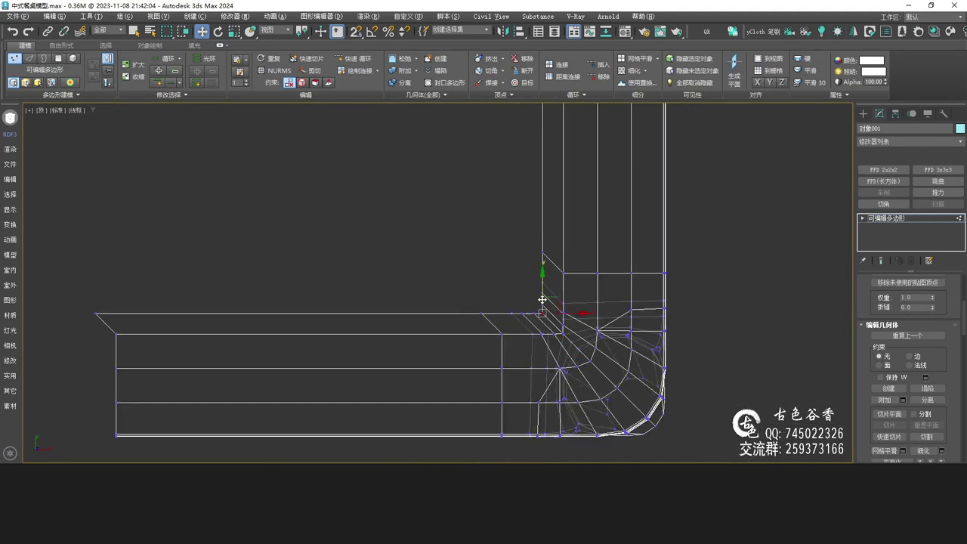
# Pull the step's end vertices back flush with the open ends of both rails.
pyautogui.moveTo(209, 324); pyautogui.dragTo(490, 317, button='middle')
pyautogui.moveTo(381, 327); pyautogui.dragTo(382, 327)
pyautogui.scroll(3, 391, 317)
pyautogui.press('s')
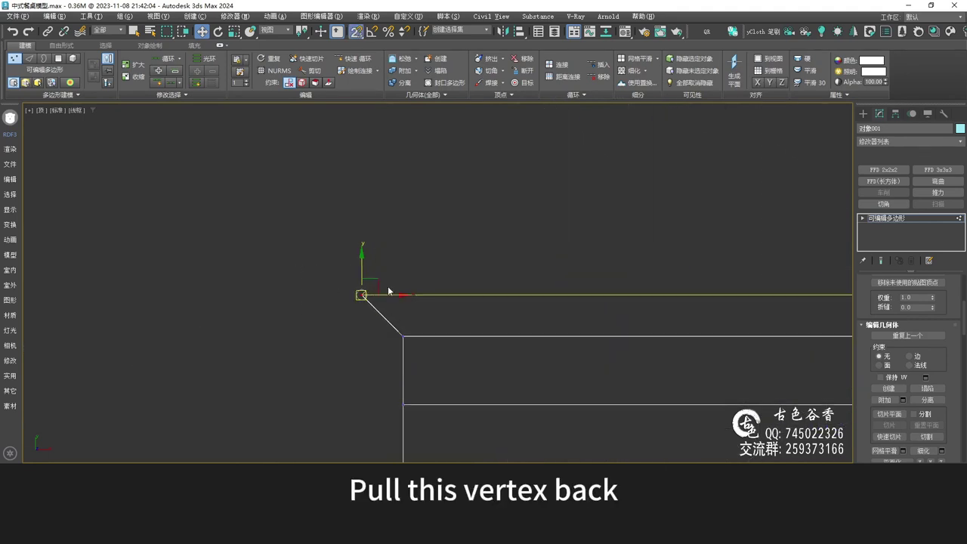
pyautogui.moveTo(386, 284); pyautogui.dragTo(404, 335)
pyautogui.scroll(-7, 535, 298)
pyautogui.scroll(4, 565, 349)
pyautogui.moveTo(633, 185); pyautogui.dragTo(486, 326, button='middle')
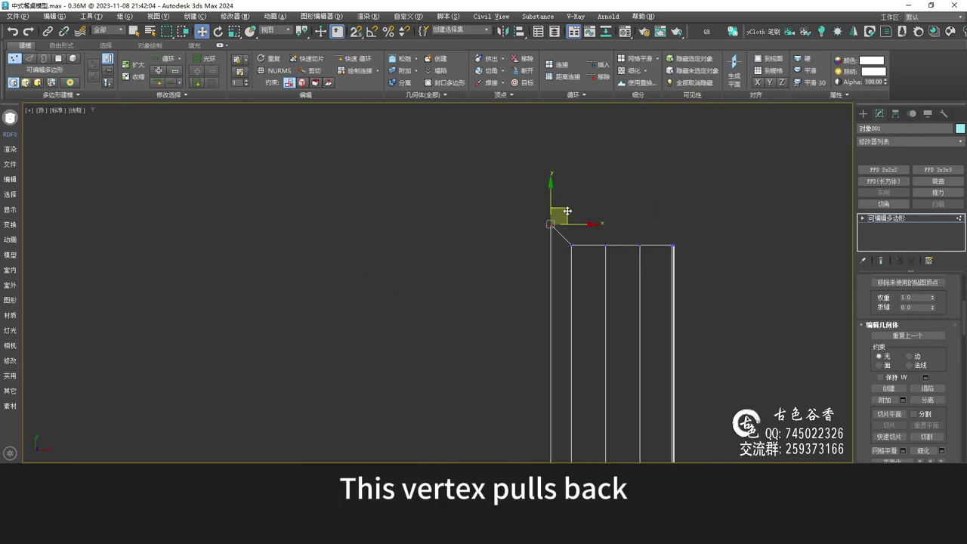
pyautogui.moveTo(568, 209); pyautogui.dragTo(569, 211)
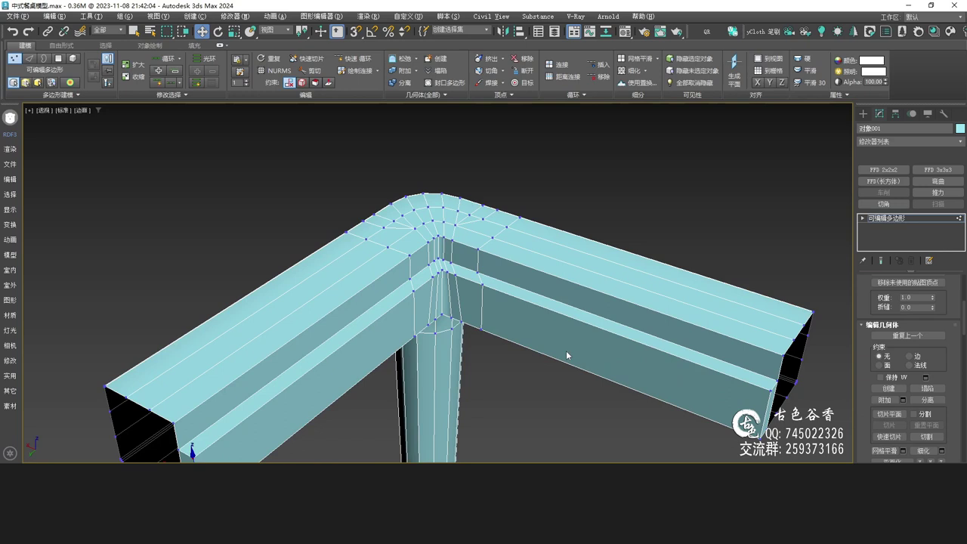
# Delete the polygons closing the ends of the extruded step at the rail ends.
pyautogui.moveTo(567, 352); pyautogui.dragTo(485, 299, button='middle')
pyautogui.press('4')
pyautogui.keyDown('alt'); pyautogui.moveTo(583, 320); pyautogui.dragTo(644, 316, button='middle'); pyautogui.keyUp('alt')
pyautogui.press('q')
pyautogui.keyDown('alt'); pyautogui.moveTo(377, 320); pyautogui.dragTo(119, 312, button='middle'); pyautogui.keyUp('alt')
pyautogui.click(469, 349)
pyautogui.press('Delete')
# Collapse the short edge on the underside where the step's inner corner meets the leg.
pyautogui.keyDown('alt'); pyautogui.moveTo(270, 317); pyautogui.dragTo(328, 231, button='middle'); pyautogui.keyUp('alt')
pyautogui.scroll(5, 373, 314)
pyautogui.scroll(5, 372, 314)
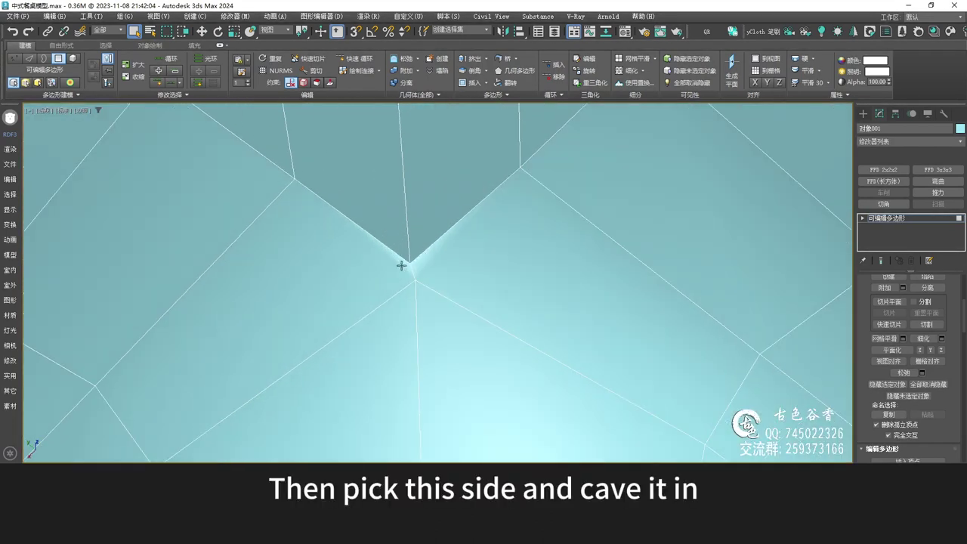
pyautogui.press('2')
pyautogui.scroll(-5, 435, 282)
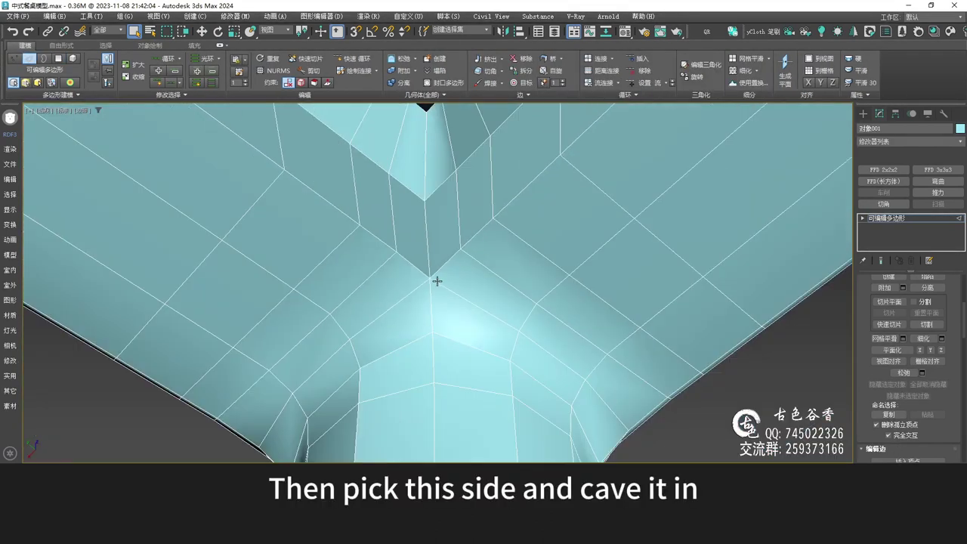
pyautogui.click(438, 268)
# Check the corner with the smoothing preview, switch the preview off and view the stepped inner side.
pyautogui.keyDown('alt'); pyautogui.moveTo(438, 267); pyautogui.dragTo(501, 285, button='middle'); pyautogui.keyUp('alt')
pyautogui.hotkey('ctrl', 'm')
pyautogui.scroll(-4, 466, 264)
pyautogui.hotkey('ctrl', 'm')
pyautogui.scroll(-5, 495, 280)
pyautogui.keyDown('alt'); pyautogui.moveTo(439, 269); pyautogui.dragTo(410, 317, button='middle'); pyautogui.keyUp('alt')
pyautogui.scroll(3, 412, 307)
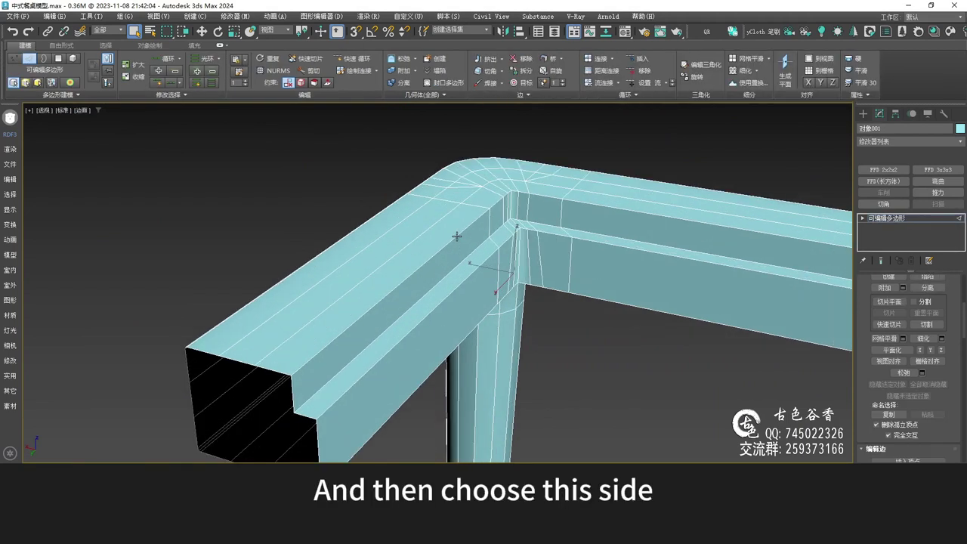
# Add the remaining long edge loops of the frame's inner step to the selection and chamfer them all by 2 mm.
pyautogui.keyDown('ctrl'); pyautogui.doubleClick(495, 255); pyautogui.keyUp('ctrl')
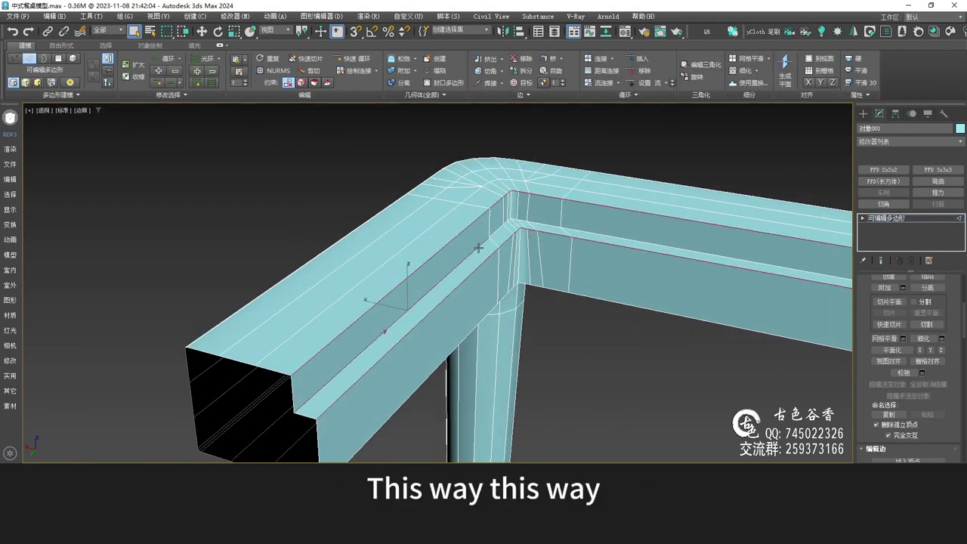
pyautogui.keyDown('ctrl'); pyautogui.doubleClick(489, 312); pyautogui.keyUp('ctrl')
pyautogui.keyDown('alt'); pyautogui.moveTo(553, 318); pyautogui.dragTo(521, 331, button='middle'); pyautogui.keyUp('alt')
pyautogui.keyDown('alt'); pyautogui.moveTo(390, 247); pyautogui.dragTo(586, 312, button='middle'); pyautogui.keyUp('alt')
pyautogui.keyDown('alt'); pyautogui.moveTo(505, 315); pyautogui.dragTo(502, 302, button='middle'); pyautogui.keyUp('alt')
pyautogui.scroll(3, 512, 317)
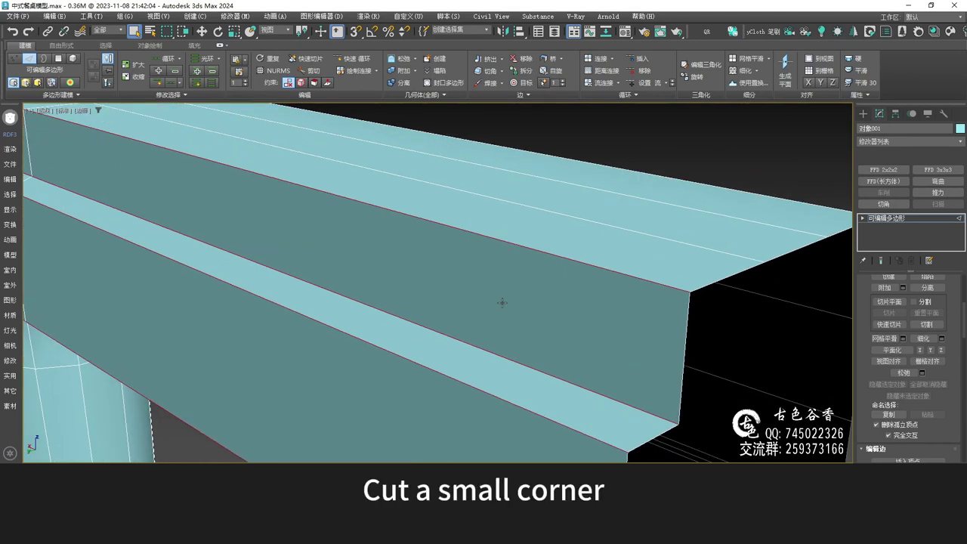
pyautogui.hotkey('ctrl', 'shift', 'c')
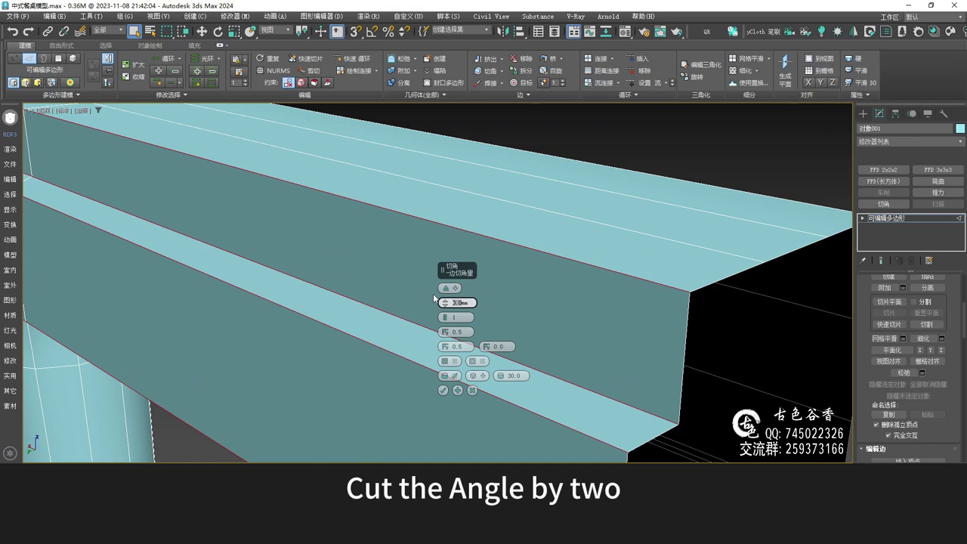
pyautogui.write('2')
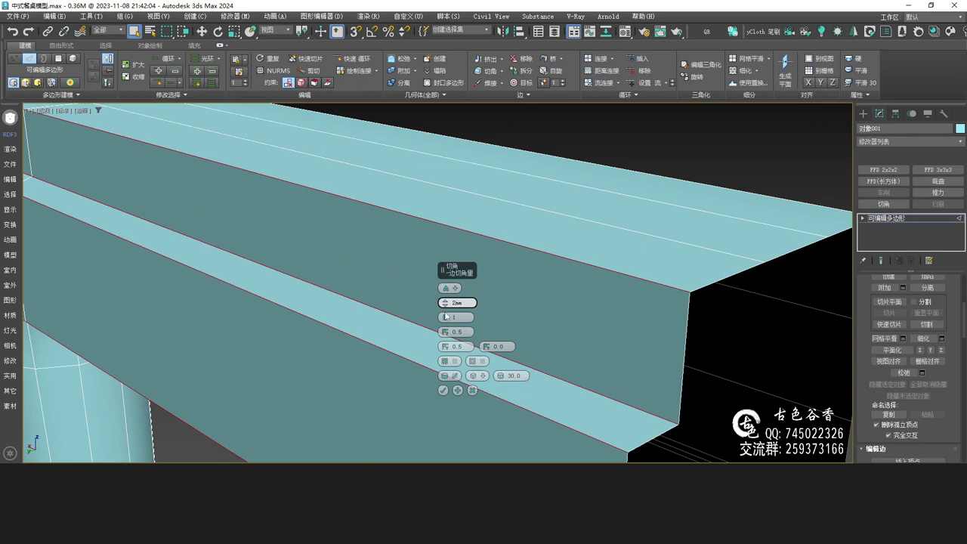
pyautogui.press('Return')
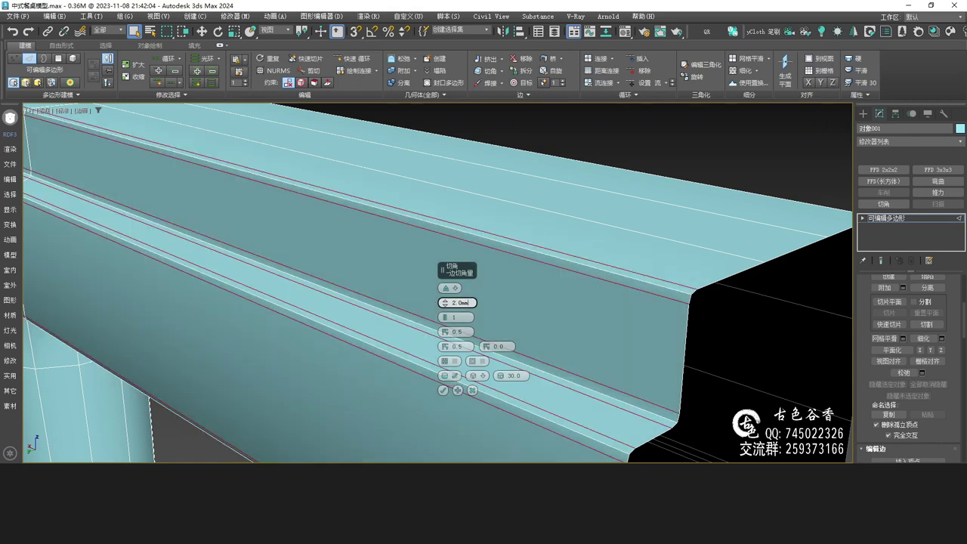
pyautogui.hotkey('alt', 'Tab')
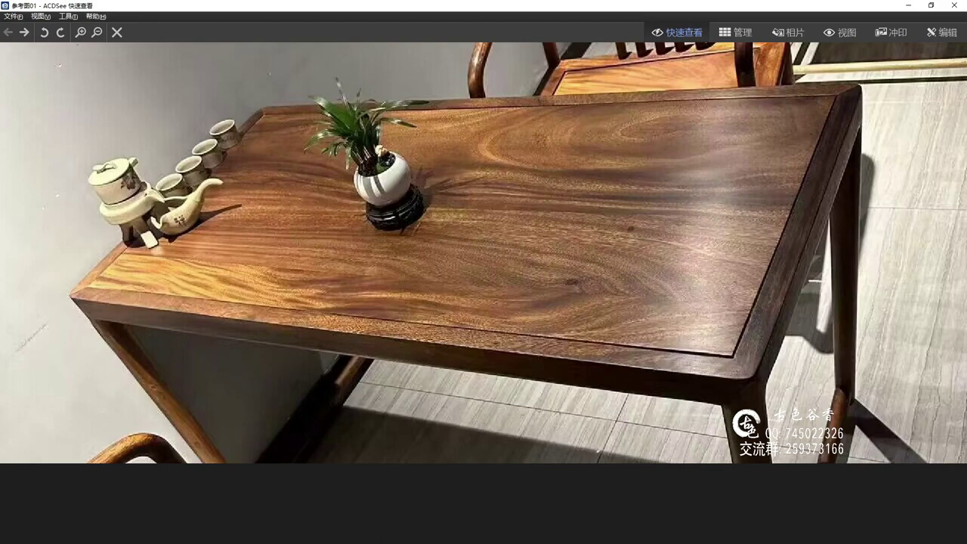
pyautogui.hotkey('alt', 'Tab')
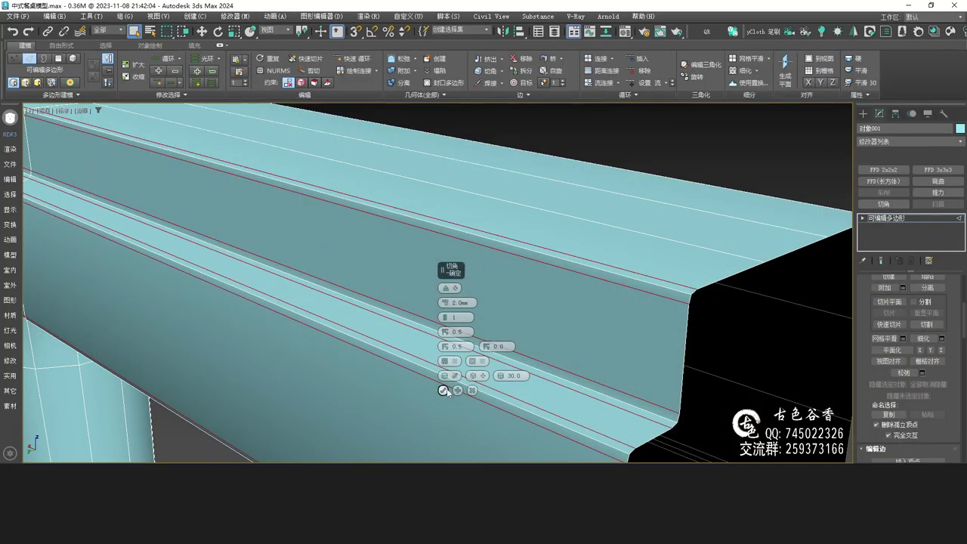
pyautogui.click(444, 390)
# Leave edge editing, switch on the smoothing preview and inspect the chamfered step and outer corner with and without wireframe edges.
pyautogui.click(908, 217)
pyautogui.hotkey('ctrl', 'q')
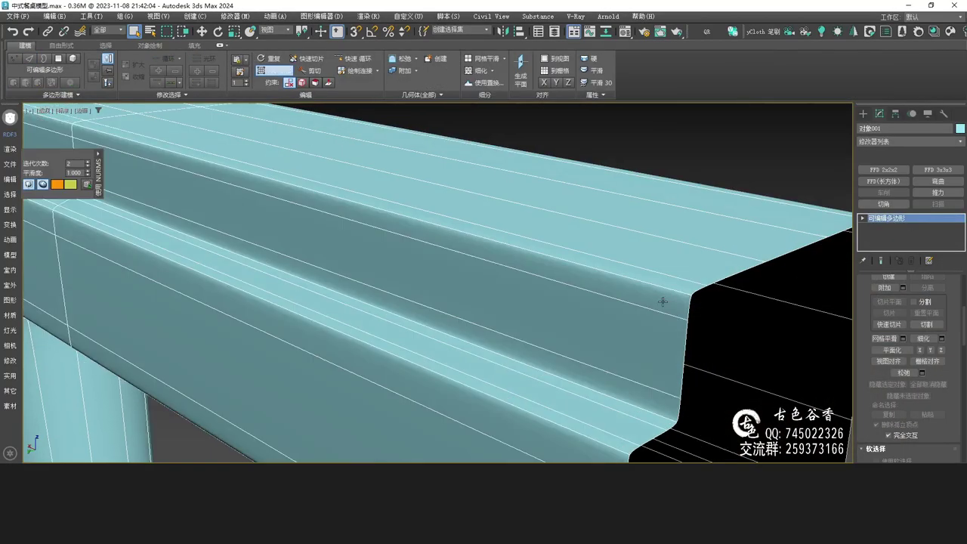
pyautogui.moveTo(663, 302); pyautogui.dragTo(578, 279, button='middle')
pyautogui.scroll(-4, 578, 280)
pyautogui.click(757, 333)
pyautogui.press('F4')
pyautogui.scroll(-4, 630, 312)
pyautogui.moveTo(460, 276)
pyautogui.keyDown('alt'); pyautogui.mouseDown(button='middle')
pyautogui.moveTo(492, 289)
pyautogui.moveTo(529, 284)
pyautogui.moveTo(436, 263)
pyautogui.moveTo(423, 317)
pyautogui.moveTo(511, 279)
pyautogui.moveTo(471, 270)
pyautogui.mouseUp(button='middle'); pyautogui.keyUp('alt')
pyautogui.scroll(5, 443, 341)
pyautogui.press('F4')
pyautogui.scroll(3, 434, 318)
pyautogui.scroll(-5, 431, 296)
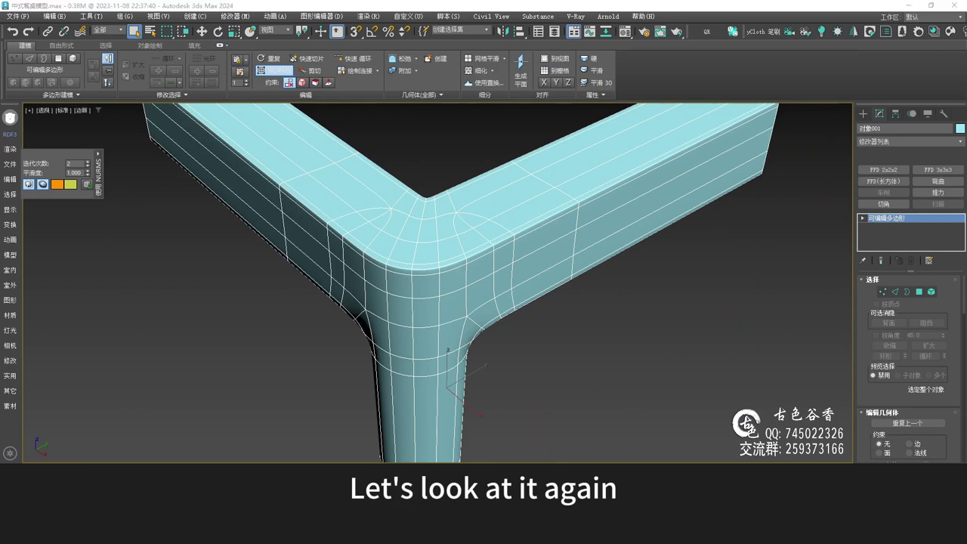
# Compare the roundness of the outer frame corner above the leg with the corner in the reference photo.
pyautogui.hotkey('alt', 'Tab')
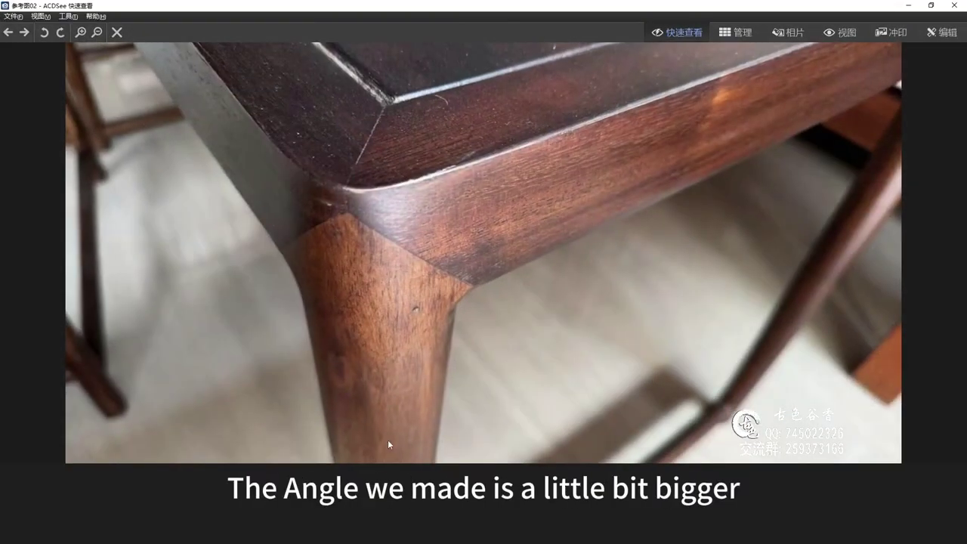
pyautogui.hotkey('alt', 'Tab')
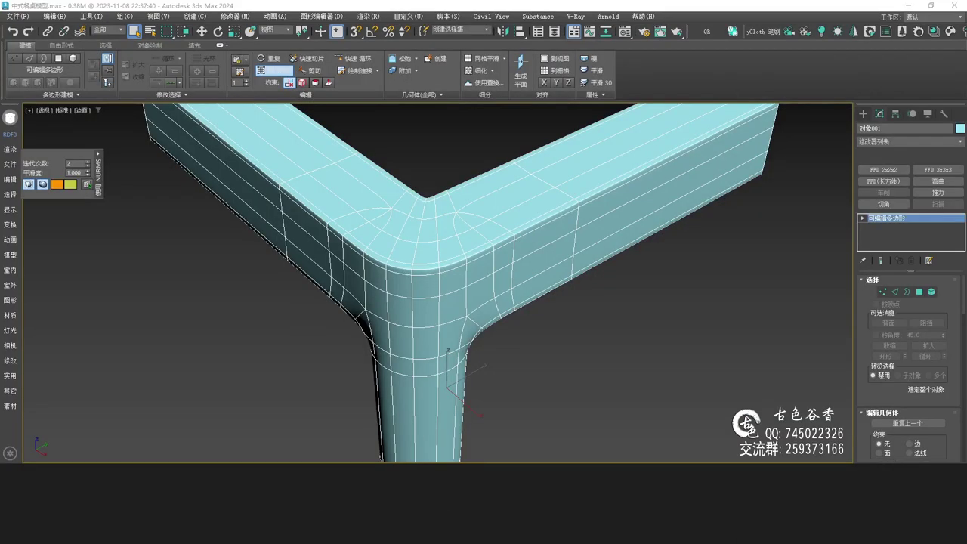
pyautogui.hotkey('alt', 'Tab')
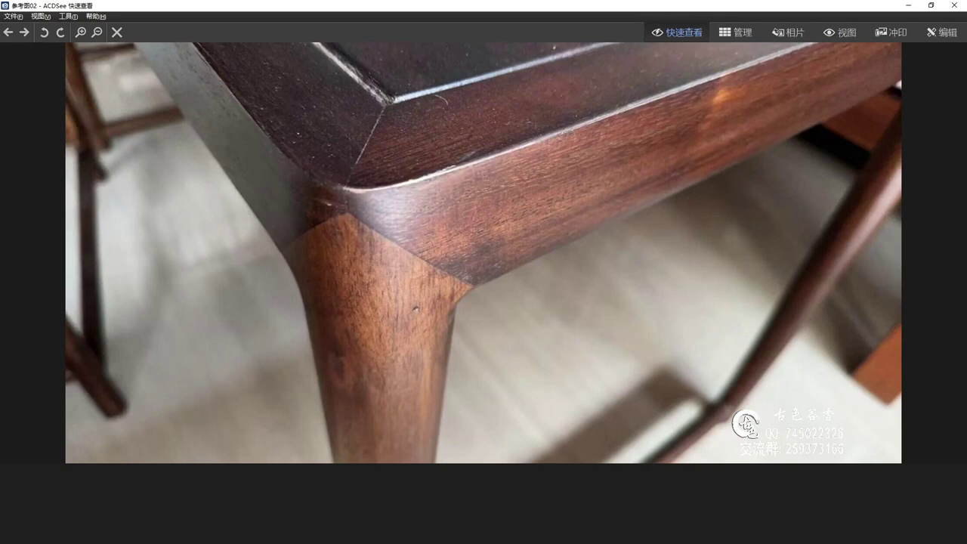
pyautogui.hotkey('alt', 'Tab')
pyautogui.keyDown('alt'); pyautogui.moveTo(437, 290); pyautogui.dragTo(460, 250, button='middle'); pyautogui.keyUp('alt')
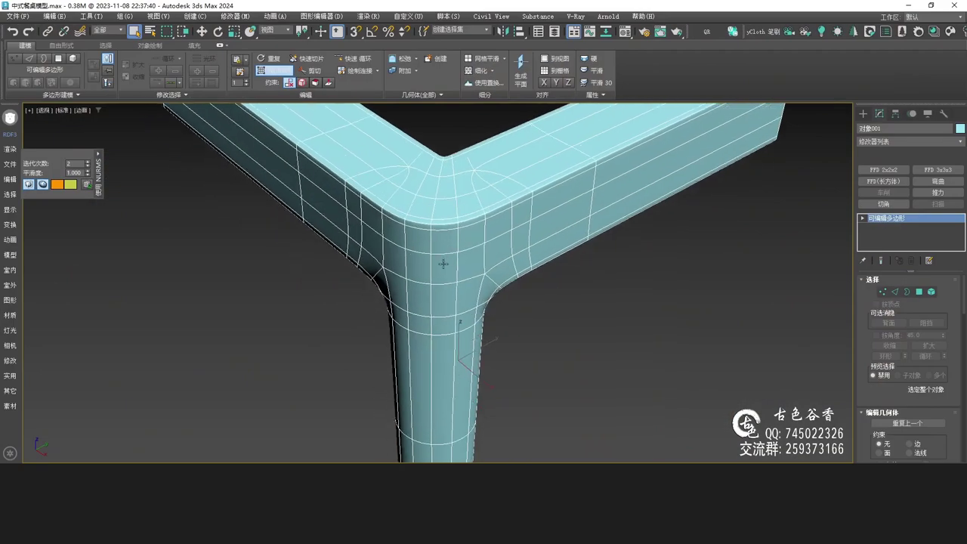
pyautogui.press('F4')
pyautogui.scroll(2, 434, 276)
pyautogui.press('F4')
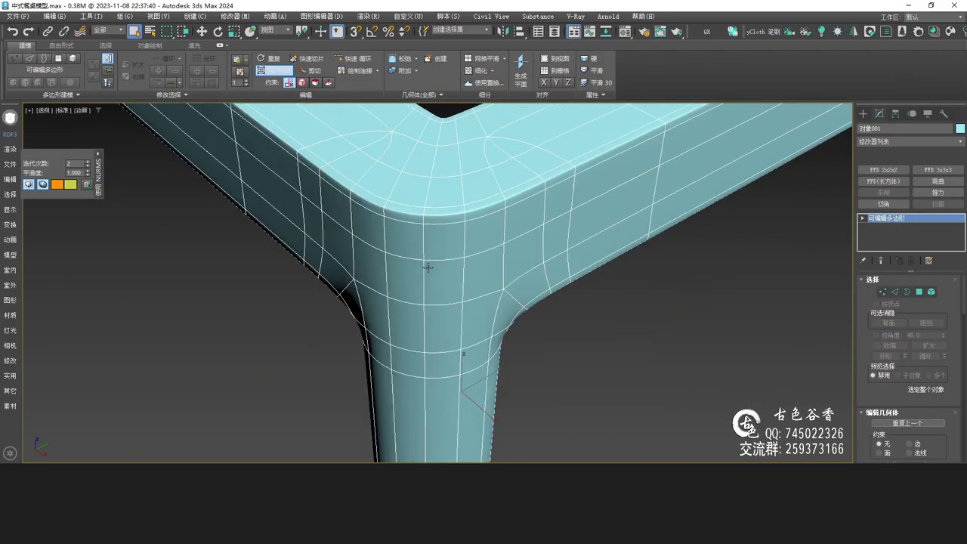
# Switch off the smoothing preview and select the vertices at the middle of the rounded outer corner for moving in the top view.
pyautogui.hotkey('ctrl', 'm')
pyautogui.press('2')
pyautogui.click(424, 277)
pyautogui.keyDown('alt'); pyautogui.moveTo(425, 278); pyautogui.dragTo(499, 355, button='middle'); pyautogui.keyUp('alt')
pyautogui.hotkey('alt', 'w')
pyautogui.middleClick(233, 222)
pyautogui.hotkey('alt', 'w')
pyautogui.scroll(8, 429, 311)
pyautogui.moveTo(458, 268); pyautogui.dragTo(528, 289, button='middle')
pyautogui.scroll(5, 444, 295)
pyautogui.press('1')
pyautogui.scroll(-2, 528, 289)
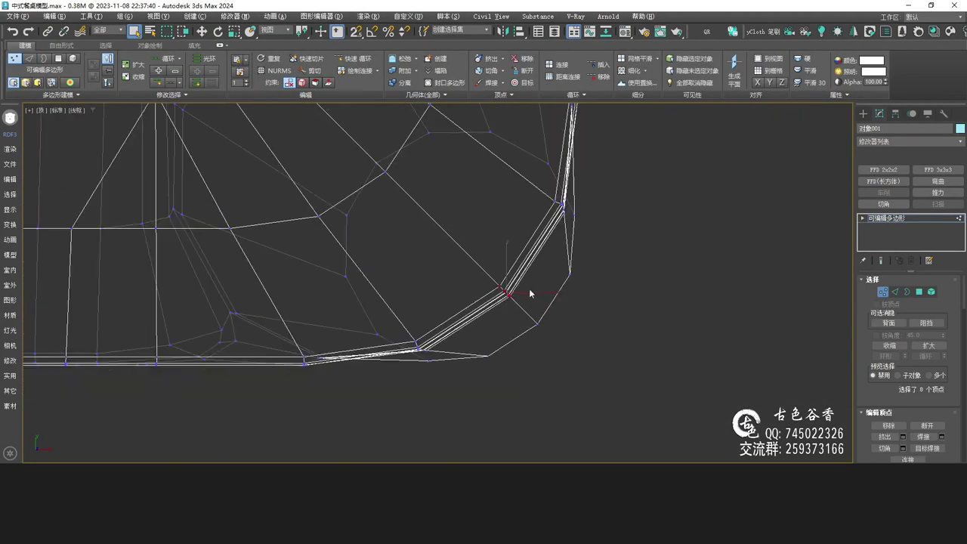
pyautogui.scroll(2, 532, 284)
pyautogui.press('w')
pyautogui.scroll(4, 515, 289)
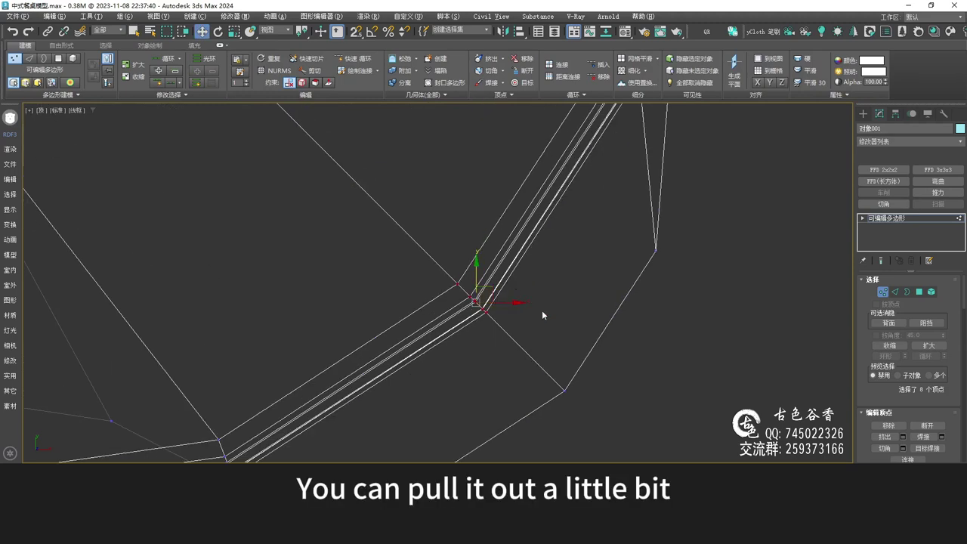
# Try to pull the middle corner vertices outward with movement constrained to edges, and undo the move.
pyautogui.moveTo(889, 396); pyautogui.dragTo(887, 332)
pyautogui.scroll(1, 897, 359)
pyautogui.scroll(-10, 897, 357)
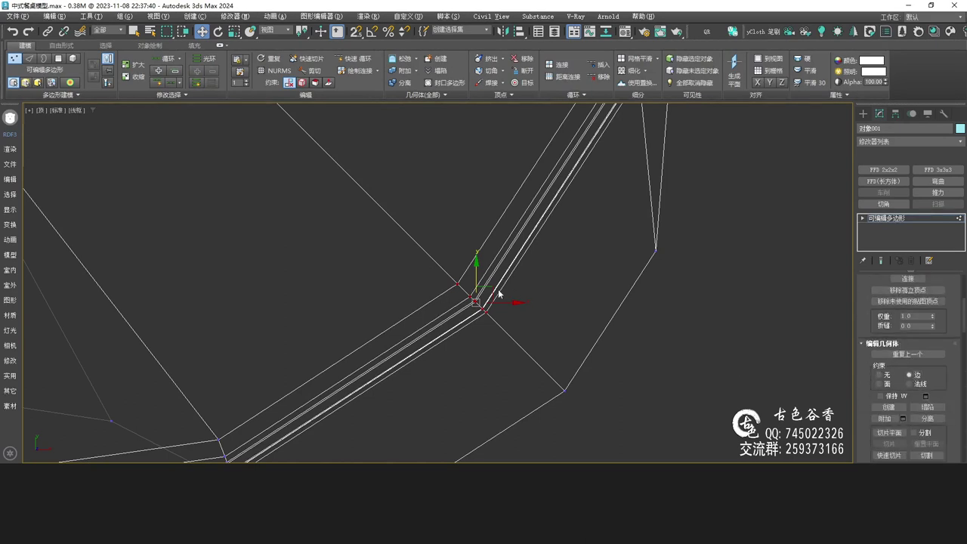
pyautogui.moveTo(492, 288); pyautogui.dragTo(498, 293)
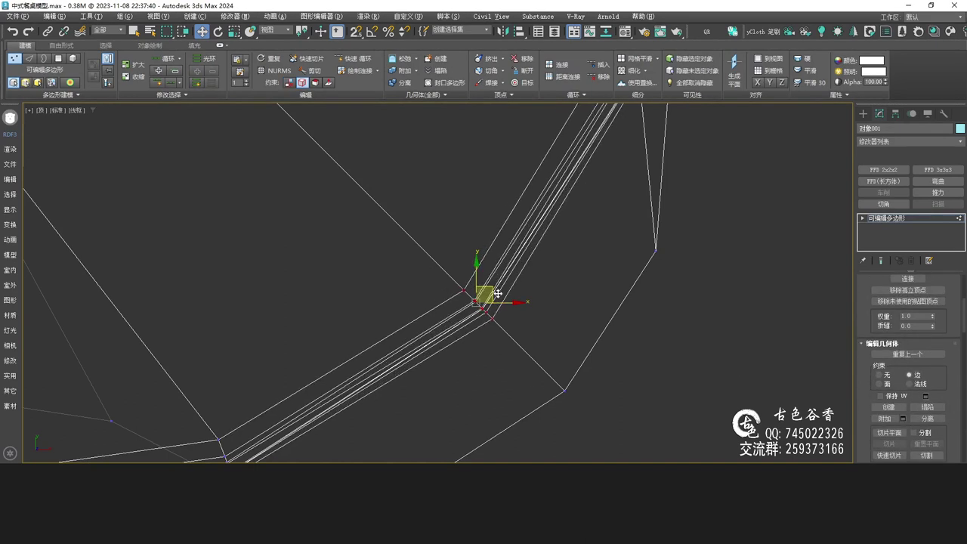
pyautogui.hotkey('ctrl', 'z')
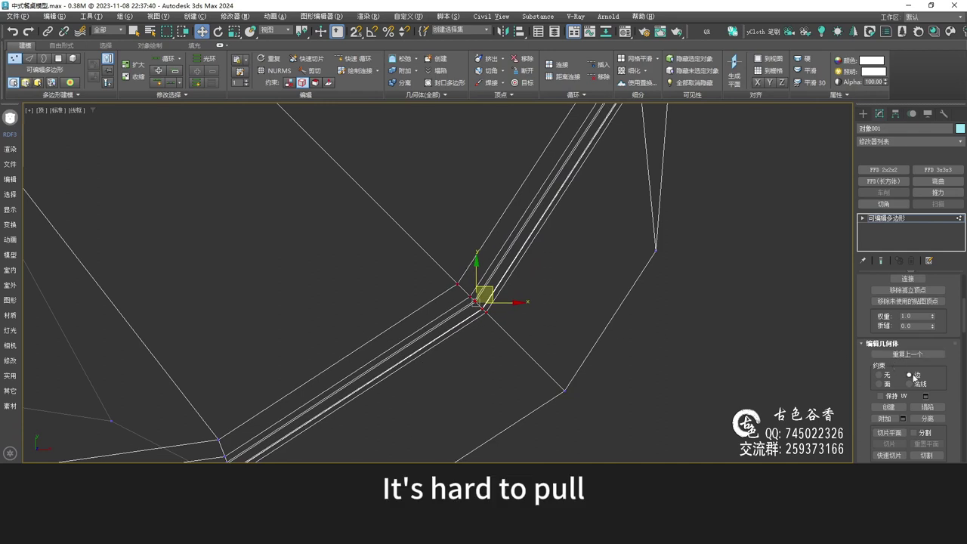
# Remove the edge constraint and move the middle corner vertices diagonally outward to tighten the rounded corner.
pyautogui.moveTo(396, 295); pyautogui.dragTo(385, 261, button='middle')
pyautogui.scroll(4, 474, 269)
pyautogui.moveTo(469, 253); pyautogui.dragTo(493, 279)
pyautogui.scroll(-6, 556, 305)
pyautogui.moveTo(607, 325); pyautogui.dragTo(566, 310, button='middle')
# Select the neighbouring column of vertices on one side of the rounded corner and move it slightly outward in the top view.
pyautogui.press('p')
pyautogui.scroll(-3, 544, 347)
pyautogui.moveTo(544, 348)
pyautogui.mouseDown(button='middle')
pyautogui.moveTo(496, 292)
pyautogui.moveTo(408, 245)
pyautogui.moveTo(402, 258)
pyautogui.mouseUp(button='middle')
pyautogui.scroll(4, 455, 239)
pyautogui.moveTo(401, 225); pyautogui.dragTo(399, 269, button='middle')
pyautogui.press('t')
pyautogui.scroll(5, 412, 248)
pyautogui.moveTo(577, 215); pyautogui.dragTo(540, 320, button='middle')
pyautogui.scroll(2, 511, 258)
pyautogui.moveTo(476, 251); pyautogui.dragTo(565, 269)
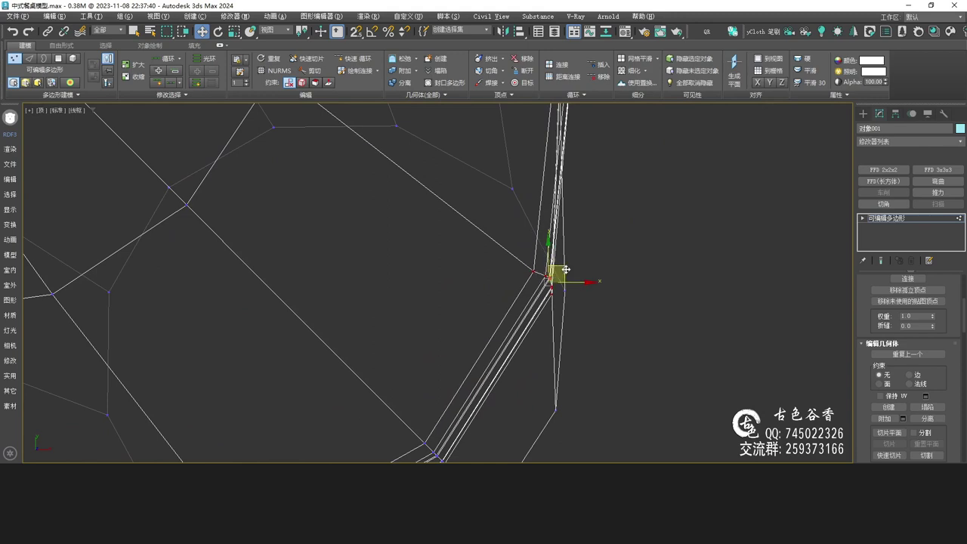
# Adjust the matching column of vertices on the opposite side of the rounded corner in the top view.
pyautogui.scroll(-3, 566, 270)
pyautogui.moveTo(524, 334); pyautogui.dragTo(585, 240, button='middle')
pyautogui.scroll(3, 475, 319)
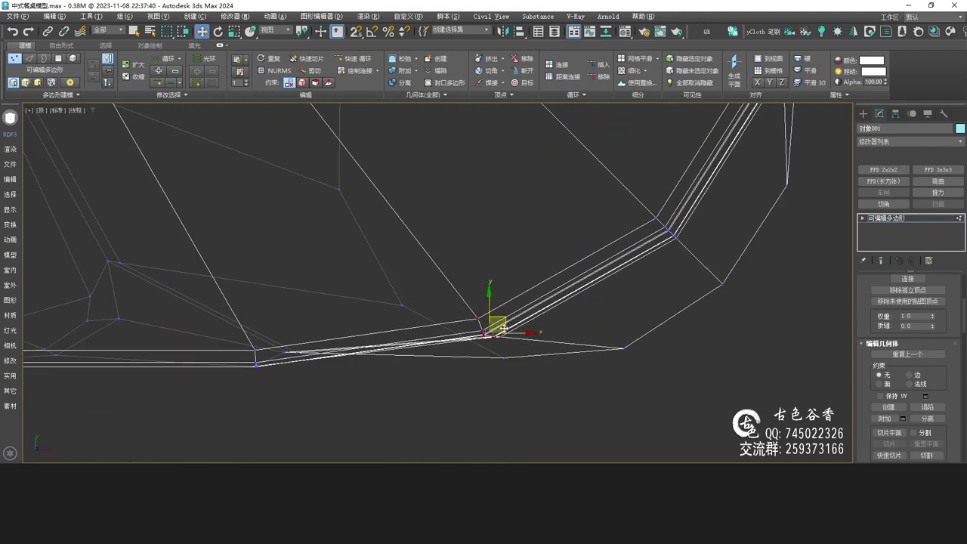
# Nudge the selected vertices at the frame's outer corner slightly outward in the top view to tighten its rounding.
pyautogui.moveTo(501, 318); pyautogui.dragTo(510, 323)
pyautogui.hotkey('alt', 'w')
pyautogui.middleClick(594, 336)
pyautogui.hotkey('alt', 'w')
pyautogui.keyDown('alt'); pyautogui.moveTo(594, 336); pyautogui.dragTo(604, 276, button='middle'); pyautogui.keyUp('alt')
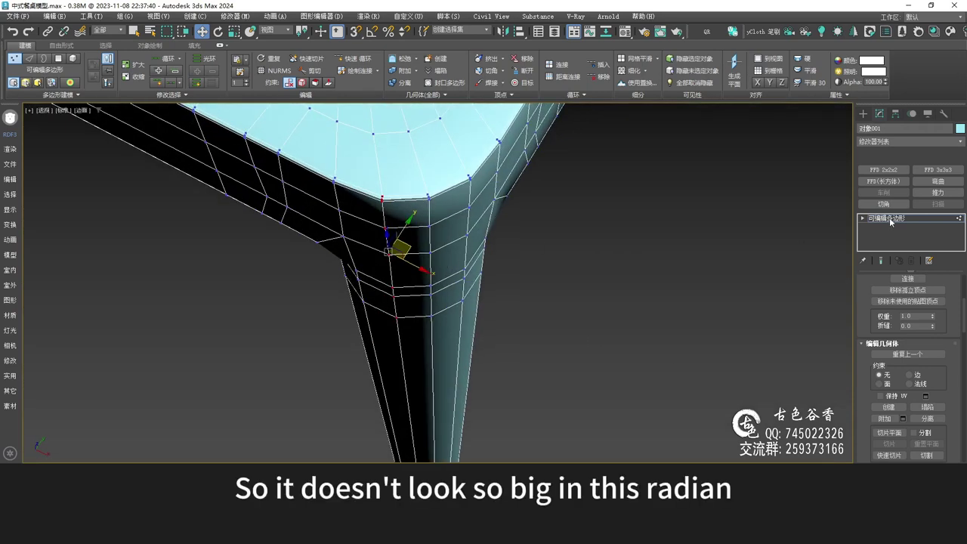
# Preview the table corner with NURMS smoothing and examine its rounding with and without the mesh edges.
pyautogui.click(890, 218)
pyautogui.hotkey('ctrl', 'm')
pyautogui.click(633, 279)
pyautogui.moveTo(542, 204); pyautogui.dragTo(517, 337, button='middle')
pyautogui.press('F4')
pyautogui.scroll(-4, 477, 323)
pyautogui.keyDown('alt'); pyautogui.moveTo(455, 339); pyautogui.dragTo(453, 311, button='middle'); pyautogui.keyUp('alt')
pyautogui.scroll(3, 451, 304)
pyautogui.press('F4')
pyautogui.click(439, 260)
pyautogui.hotkey('ctrl', 'm')
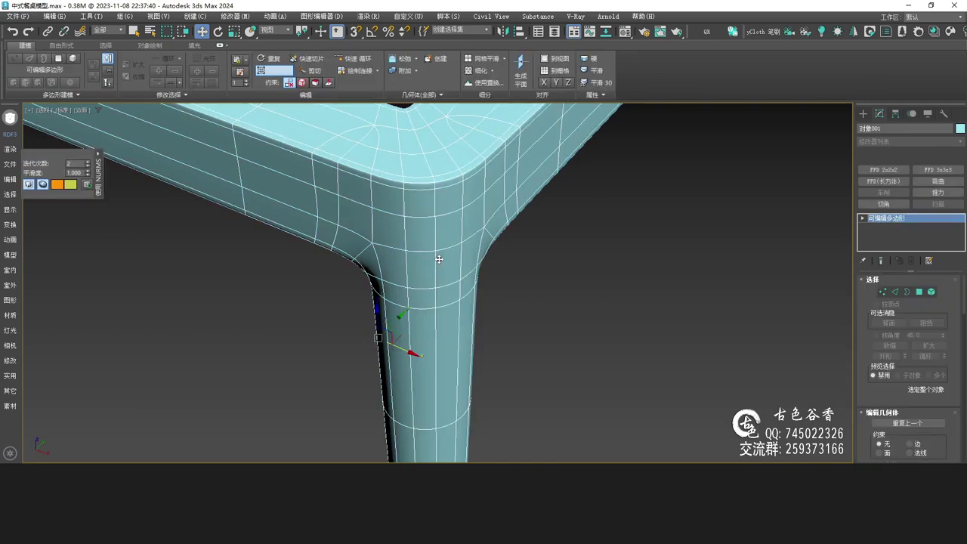
# Region-select the outer corner vertices in the top view and return to the smoothed perspective preview.
pyautogui.hotkey('alt', 'w')
pyautogui.middleClick(189, 246)
pyautogui.hotkey('alt', 'w')
pyautogui.moveTo(654, 205); pyautogui.dragTo(550, 237, button='middle')
pyautogui.press('1')
pyautogui.moveTo(486, 205); pyautogui.dragTo(592, 254)
pyautogui.hotkey('alt', 'w')
pyautogui.middleClick(708, 363)
pyautogui.hotkey('alt', 'w')
pyautogui.hotkey('ctrl', 'm')
pyautogui.click(883, 218)
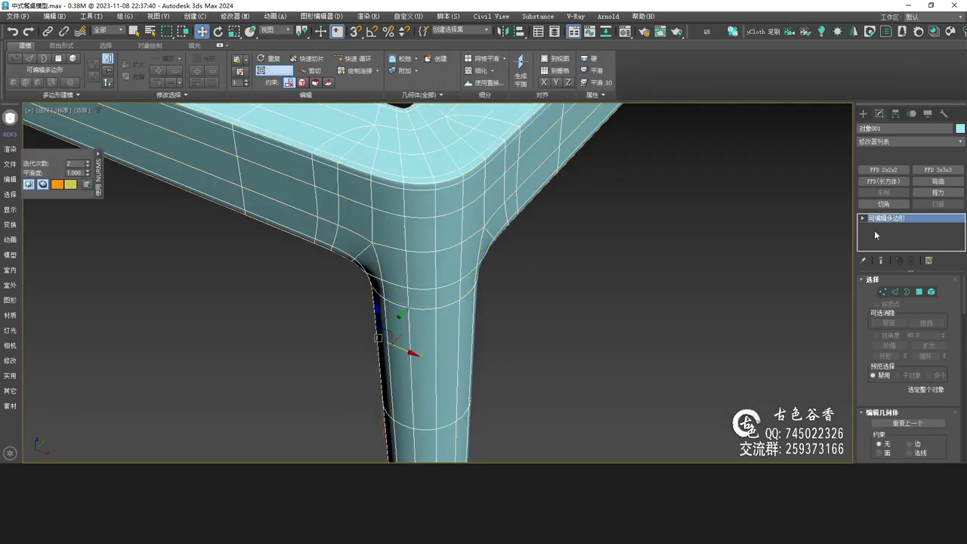
# Compare the shaded, smoothed table corner with the reference photo 参考图02 in ACDSee.
pyautogui.click(522, 309)
pyautogui.moveTo(522, 309)
pyautogui.keyDown('alt'); pyautogui.mouseDown(button='middle')
pyautogui.moveTo(479, 276)
pyautogui.moveTo(501, 281)
pyautogui.moveTo(506, 304)
pyautogui.mouseUp(button='middle'); pyautogui.keyUp('alt')
pyautogui.press('F4')
pyautogui.scroll(-6, 519, 297)
pyautogui.scroll(5, 479, 274)
pyautogui.moveTo(506, 304); pyautogui.dragTo(453, 331, button='middle')
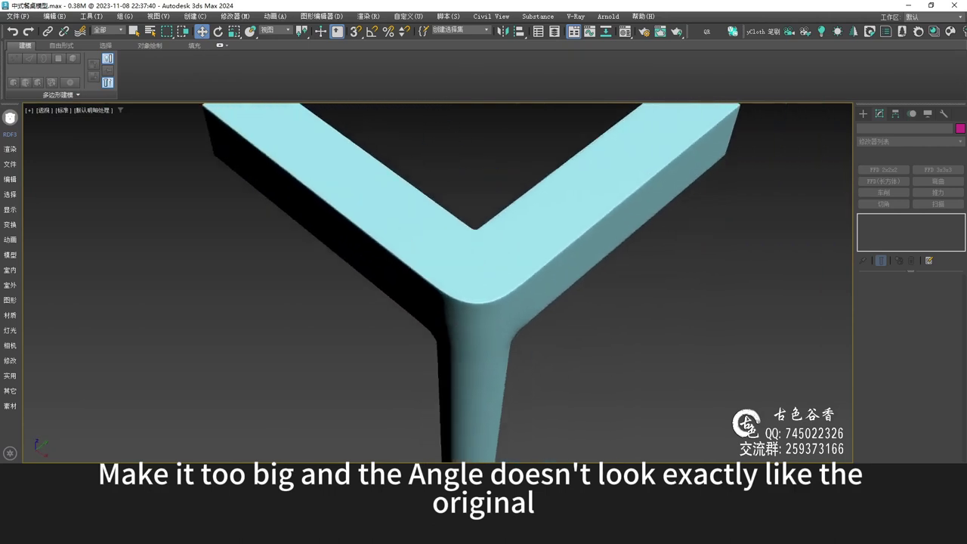
pyautogui.click(498, 533)
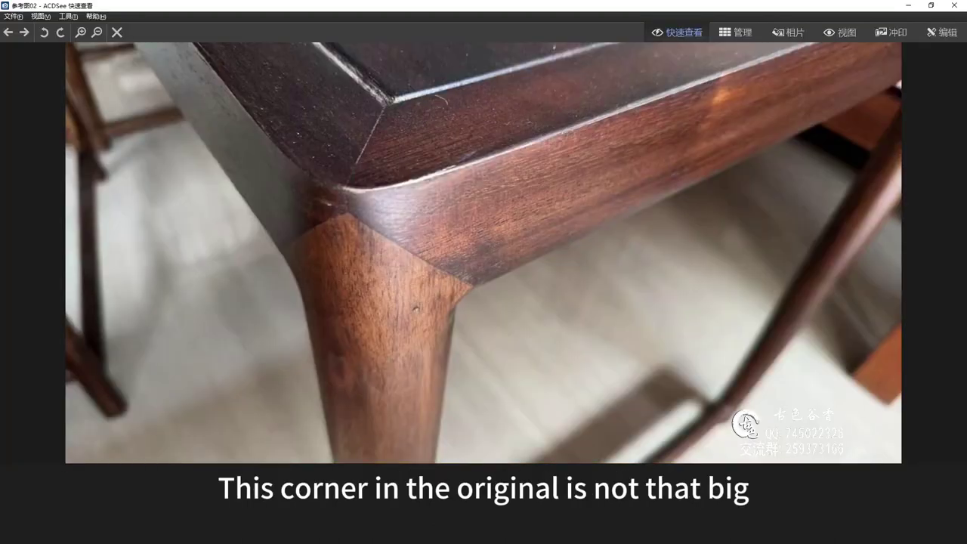
pyautogui.click(463, 533)
pyautogui.keyDown('alt'); pyautogui.moveTo(440, 351); pyautogui.dragTo(551, 353, button='middle'); pyautogui.keyUp('alt')
pyautogui.press('F4')
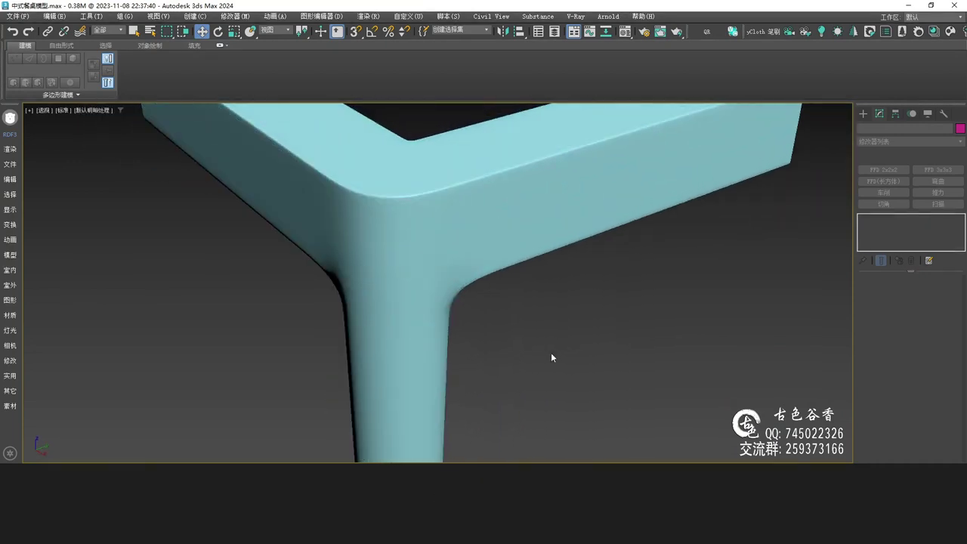
# Examine the unsmoothed mesh around the table corner from several angles for dents in the side faces.
pyautogui.press('F4')
pyautogui.scroll(-5, 537, 353)
pyautogui.keyDown('alt'); pyautogui.moveTo(484, 336); pyautogui.dragTo(526, 363, button='middle'); pyautogui.keyUp('alt')
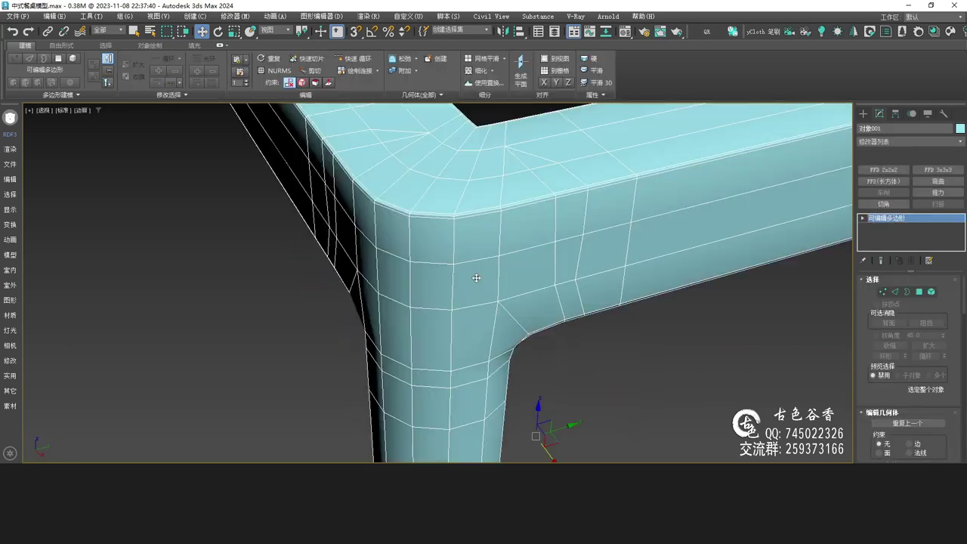
pyautogui.keyDown('alt'); pyautogui.moveTo(529, 280); pyautogui.dragTo(598, 279, button='middle'); pyautogui.keyUp('alt')
pyautogui.click(881, 219)
pyautogui.click(757, 315)
pyautogui.click(896, 219)
pyautogui.click(665, 302)
pyautogui.keyDown('alt'); pyautogui.moveTo(665, 303); pyautogui.dragTo(608, 299, button='middle'); pyautogui.keyUp('alt')
pyautogui.press('F4')
pyautogui.scroll(5, 537, 280)
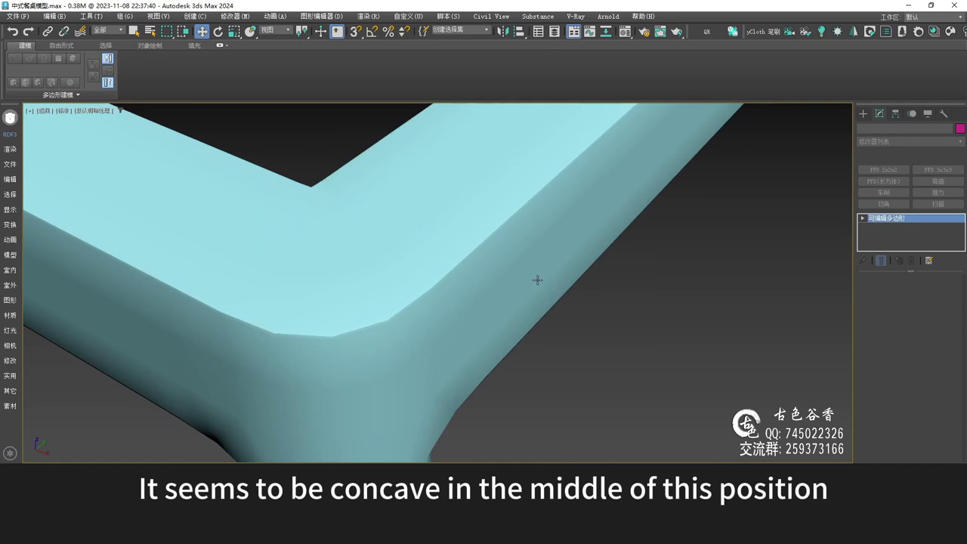
# Turn NURMS smoothing on for the frame and check the side faces against the reference photo 参考图02.
pyautogui.click(537, 281)
pyautogui.hotkey('ctrl', 'm')
pyautogui.scroll(-5, 536, 281)
pyautogui.click(589, 355)
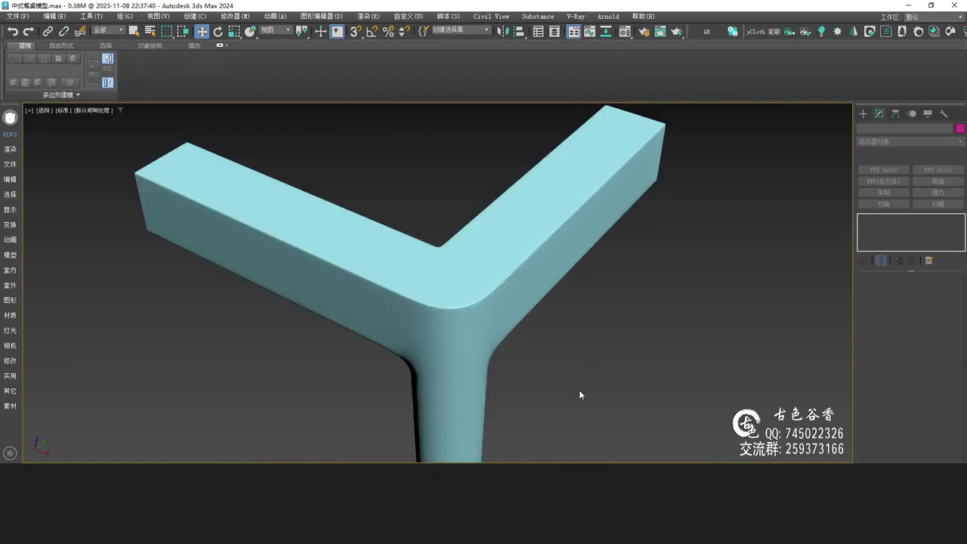
pyautogui.hotkey('alt', 'Tab')
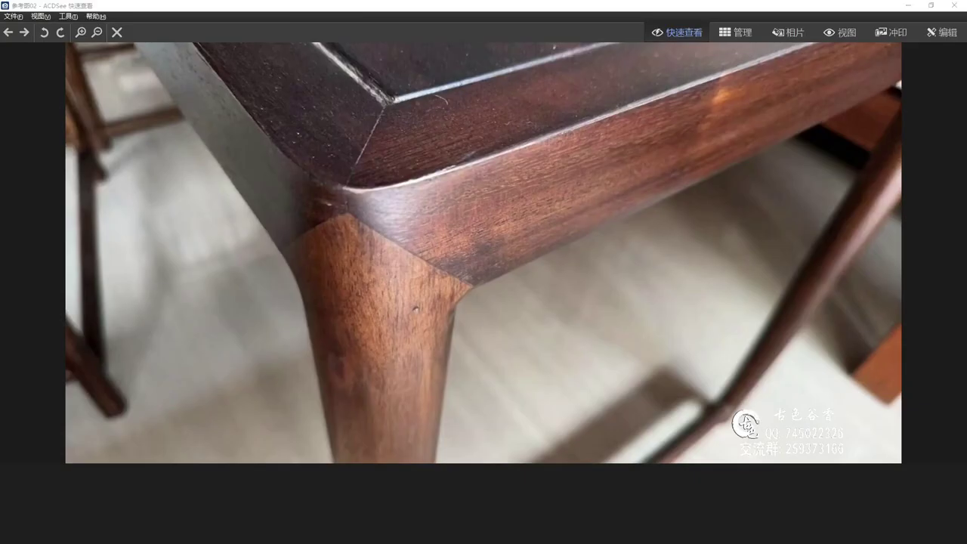
pyautogui.hotkey('alt', 'Tab')
pyautogui.keyDown('alt'); pyautogui.moveTo(559, 300); pyautogui.dragTo(532, 302, button='middle'); pyautogui.keyUp('alt')
# Examine the outlines of the apron and leg in the front view with smoothing off and vertices shown.
pyautogui.hotkey('alt', 'w')
pyautogui.click(600, 221)
pyautogui.hotkey('alt', 'w')
pyautogui.moveTo(600, 220); pyautogui.dragTo(561, 336, button='middle')
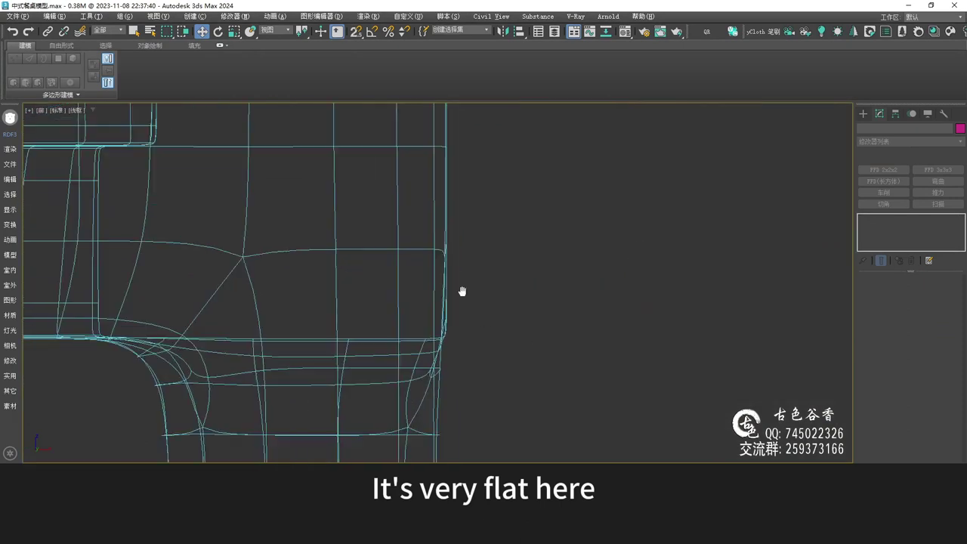
pyautogui.scroll(2, 460, 283)
pyautogui.click(443, 323)
pyautogui.scroll(2, 446, 321)
pyautogui.moveTo(463, 309); pyautogui.dragTo(506, 352, button='middle')
pyautogui.hotkey('ctrl', 'm')
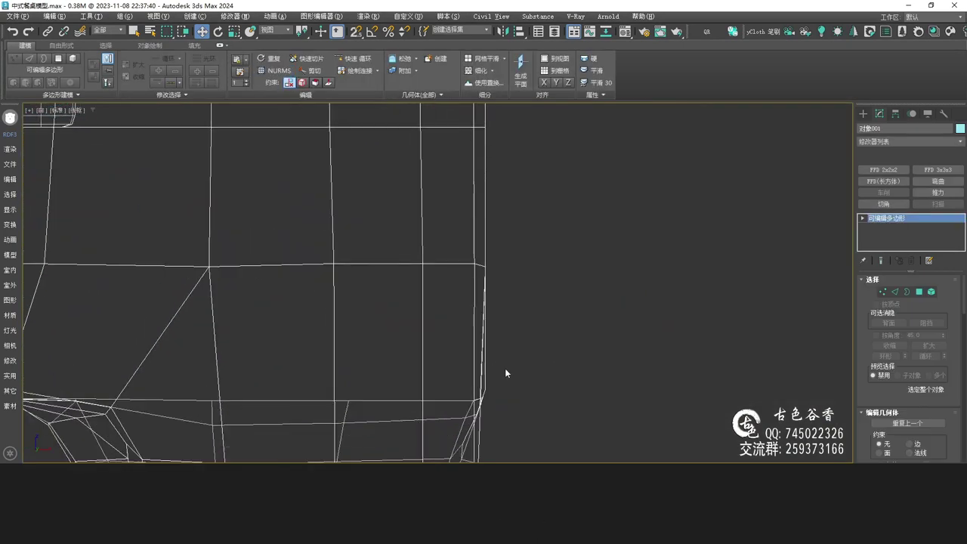
pyautogui.scroll(-3, 508, 363)
pyautogui.press('1')
pyautogui.press('q')
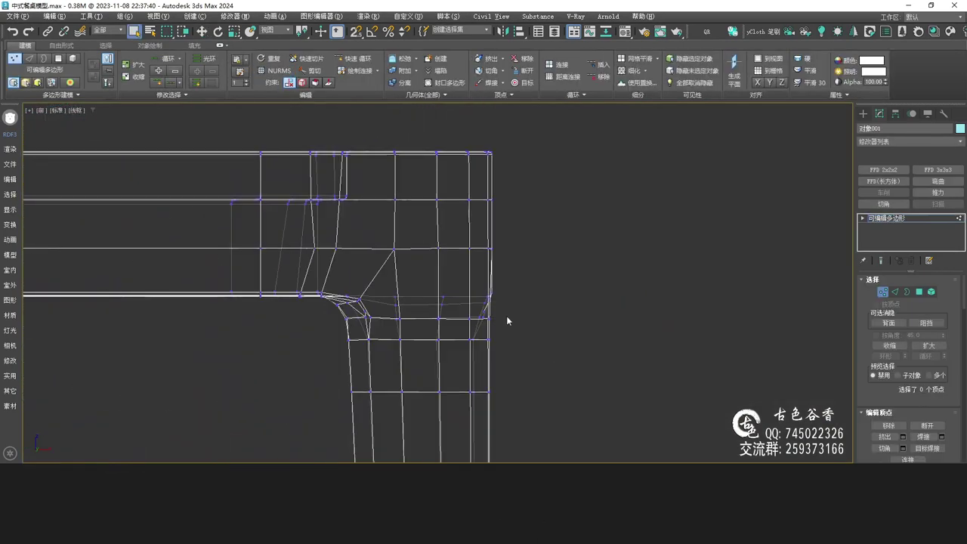
pyautogui.moveTo(507, 316); pyautogui.dragTo(515, 274, button='middle')
pyautogui.moveTo(517, 215); pyautogui.dragTo(517, 274, button='middle')
pyautogui.moveTo(423, 272)
pyautogui.mouseDown(button='middle')
pyautogui.moveTo(575, 270)
pyautogui.moveTo(570, 279)
pyautogui.moveTo(556, 194)
pyautogui.mouseUp(button='middle')
pyautogui.scroll(-3, 571, 270)
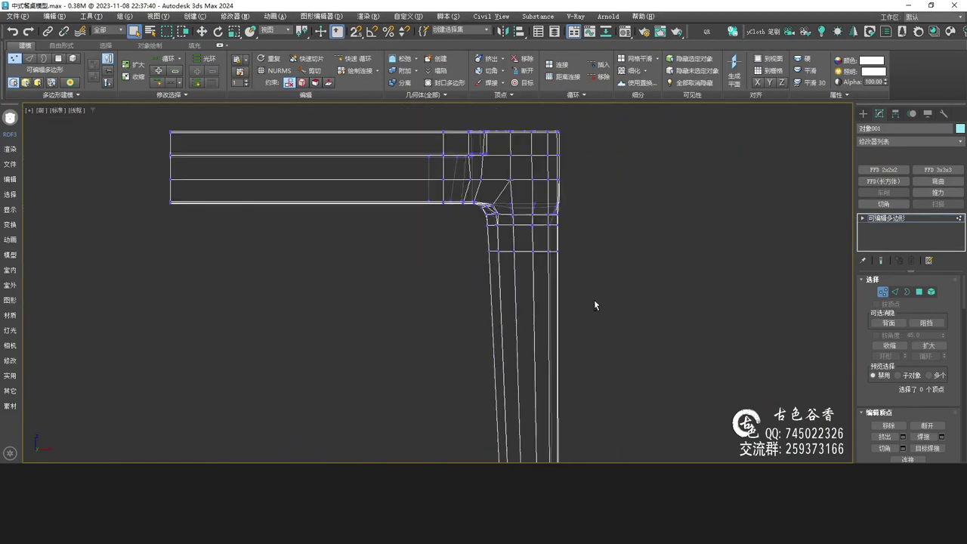
# Examine the NURMS-smoothed leg-to-apron corner in perspective, with and without the mesh edges.
pyautogui.press('p')
pyautogui.moveTo(596, 370)
pyautogui.keyDown('alt'); pyautogui.mouseDown(button='middle')
pyautogui.moveTo(462, 331)
pyautogui.moveTo(522, 324)
pyautogui.mouseUp(button='middle'); pyautogui.keyUp('alt')
pyautogui.hotkey('ctrl', 'm')
pyautogui.click(891, 220)
pyautogui.click(655, 312)
pyautogui.press('F4')
pyautogui.scroll(4, 396, 326)
pyautogui.keyDown('alt'); pyautogui.moveTo(396, 327); pyautogui.dragTo(389, 304, button='middle'); pyautogui.keyUp('alt')
pyautogui.press('F4')
pyautogui.scroll(2, 384, 295)
pyautogui.press('F4')
pyautogui.click(378, 303)
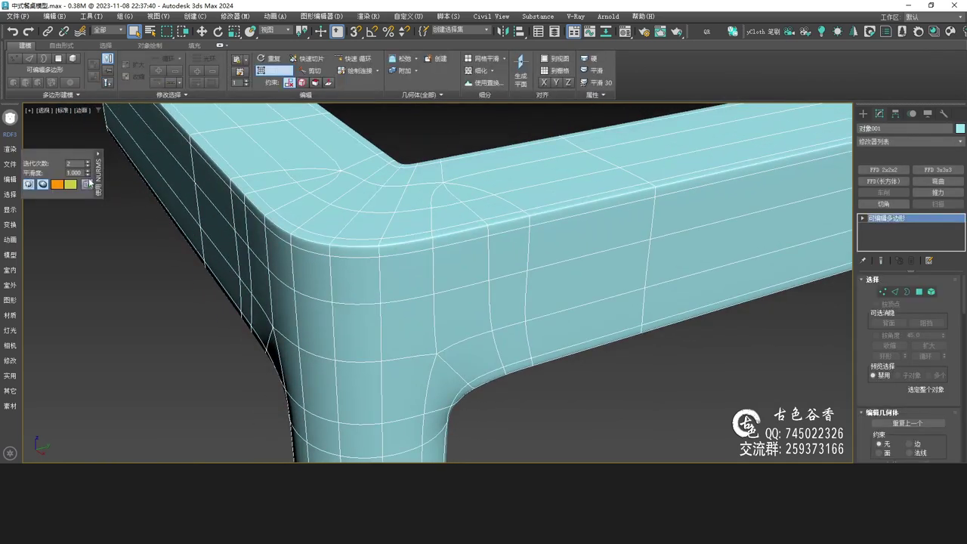
# Turn off NURMS subdivision on the table frame mesh.
pyautogui.click(87, 166)
pyautogui.moveTo(611, 340); pyautogui.dragTo(581, 318, button='middle')
pyautogui.hotkey('ctrl', 'q')
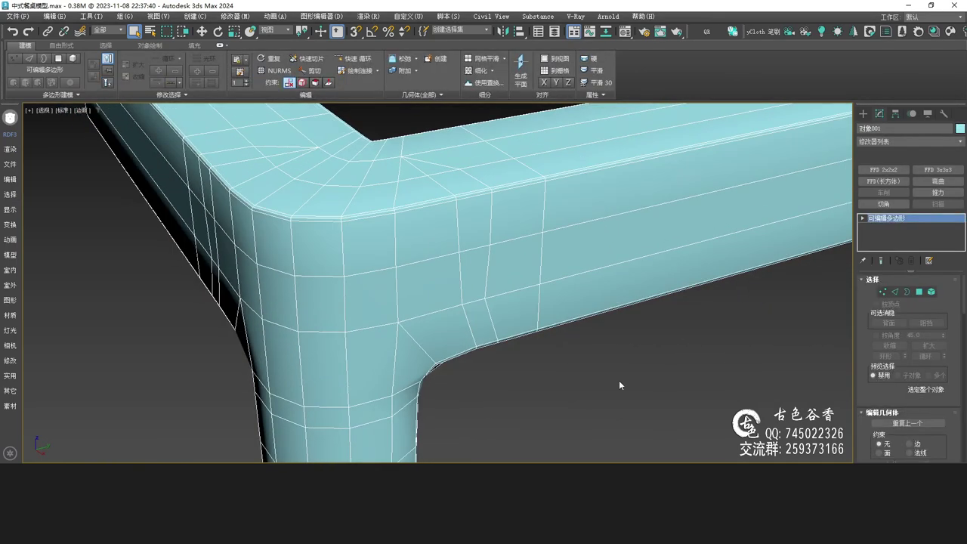
# Try a TurboSmooth modifier on the frame mesh, check the corner and leg bottom, and remove the modifier.
pyautogui.hotkey('ctrl', 't')
pyautogui.keyDown('alt'); pyautogui.moveTo(425, 319); pyautogui.dragTo(448, 312, button='middle'); pyautogui.keyUp('alt')
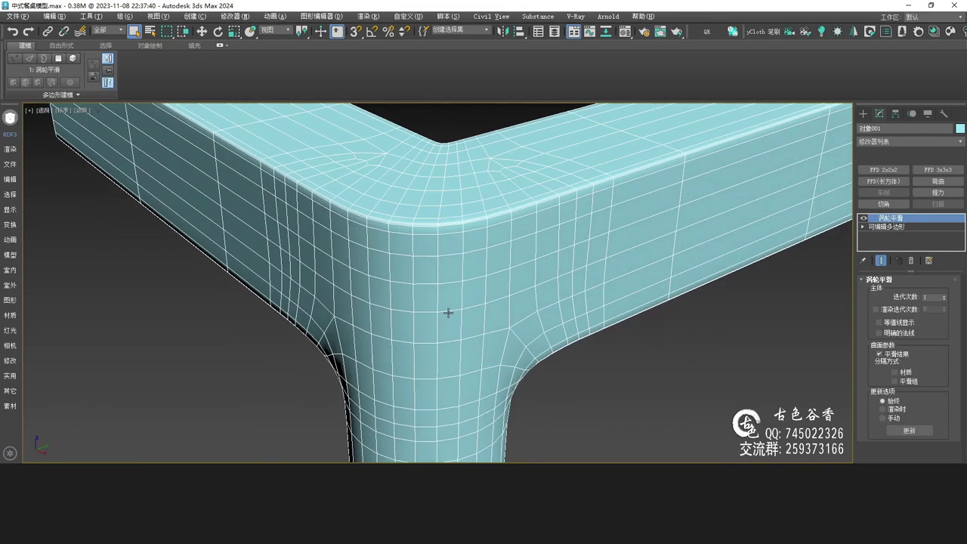
pyautogui.keyDown('alt'); pyautogui.moveTo(416, 256); pyautogui.dragTo(435, 285, button='middle'); pyautogui.keyUp('alt')
pyautogui.scroll(-5, 401, 259)
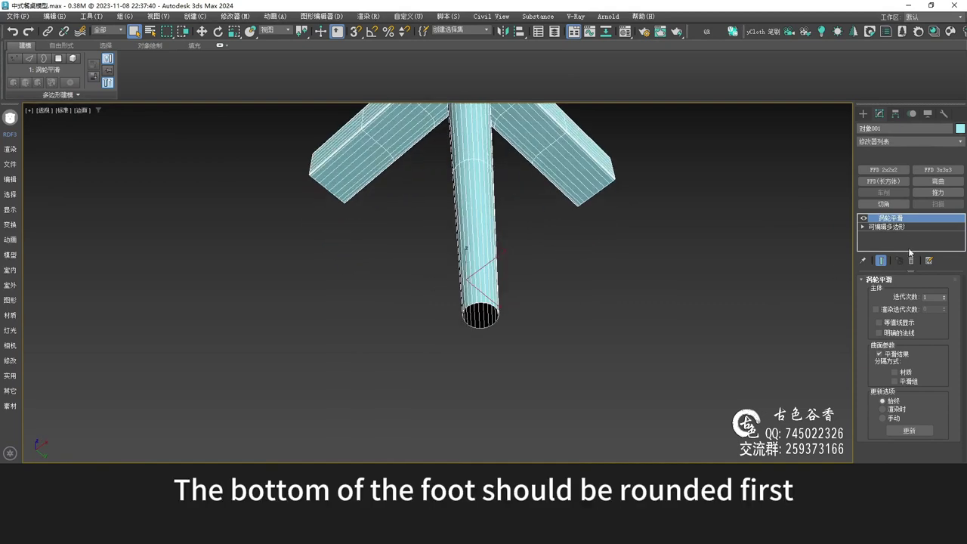
pyautogui.click(912, 260)
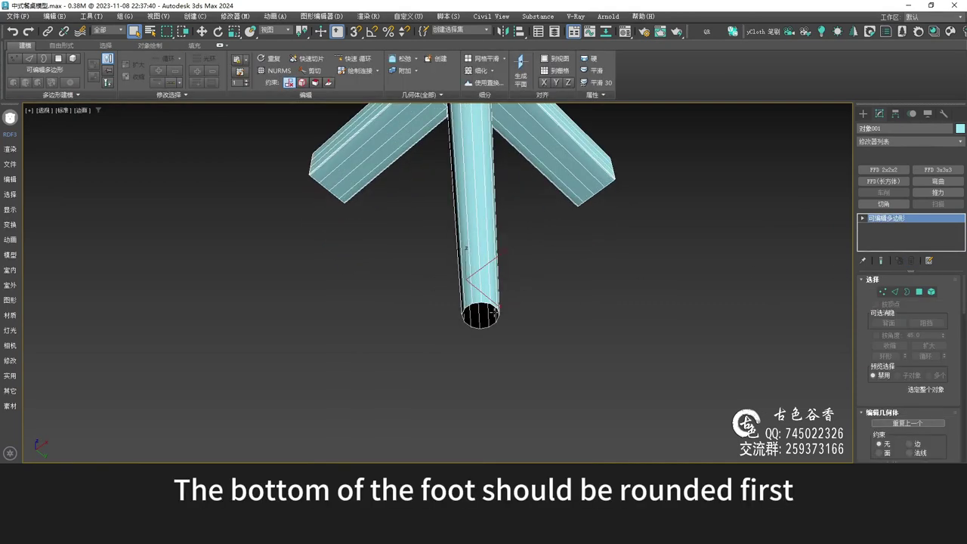
# Cap the open border at the bottom of the leg and apply GeoPoly to the cap polygon.
pyautogui.press('3')
pyautogui.keyDown('alt'); pyautogui.moveTo(494, 307); pyautogui.dragTo(496, 284, button='middle'); pyautogui.keyUp('alt')
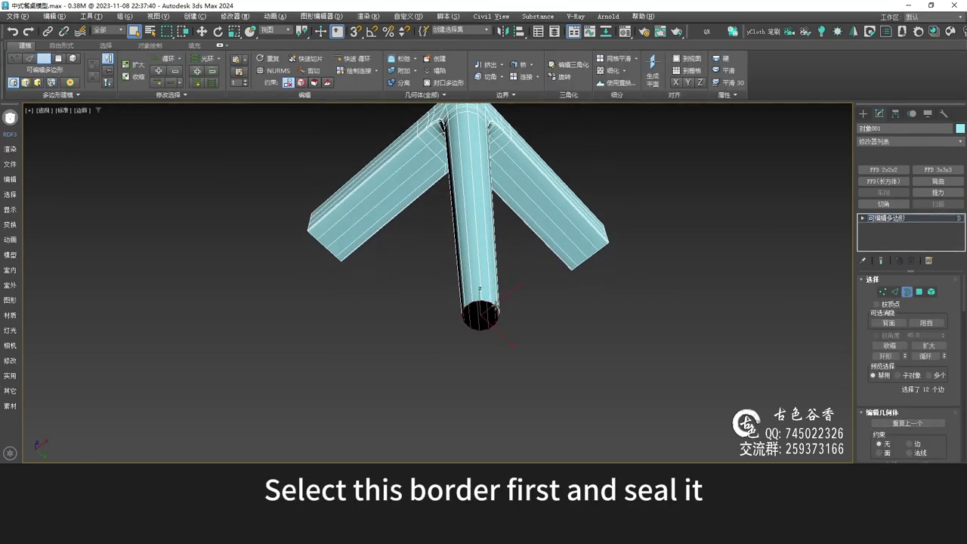
pyautogui.scroll(2, 495, 306)
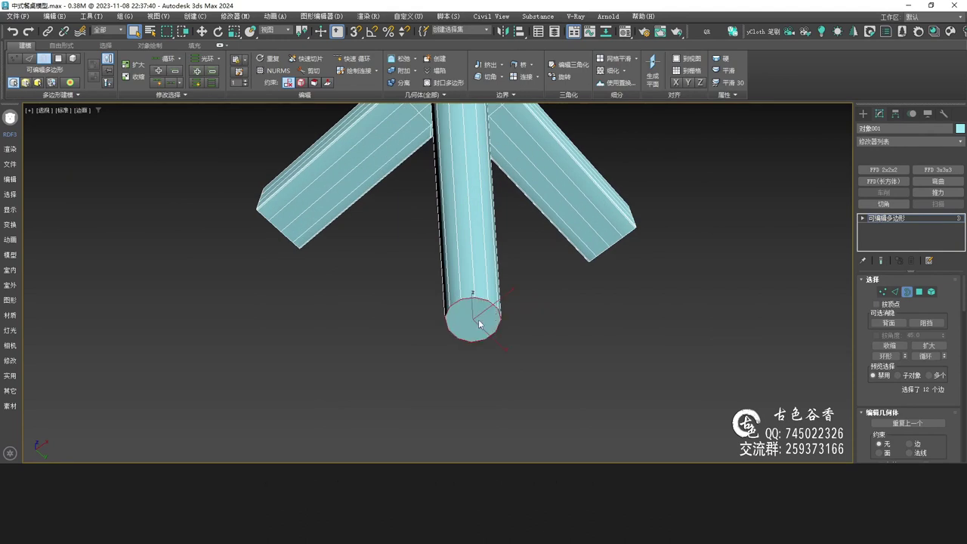
pyautogui.press('4')
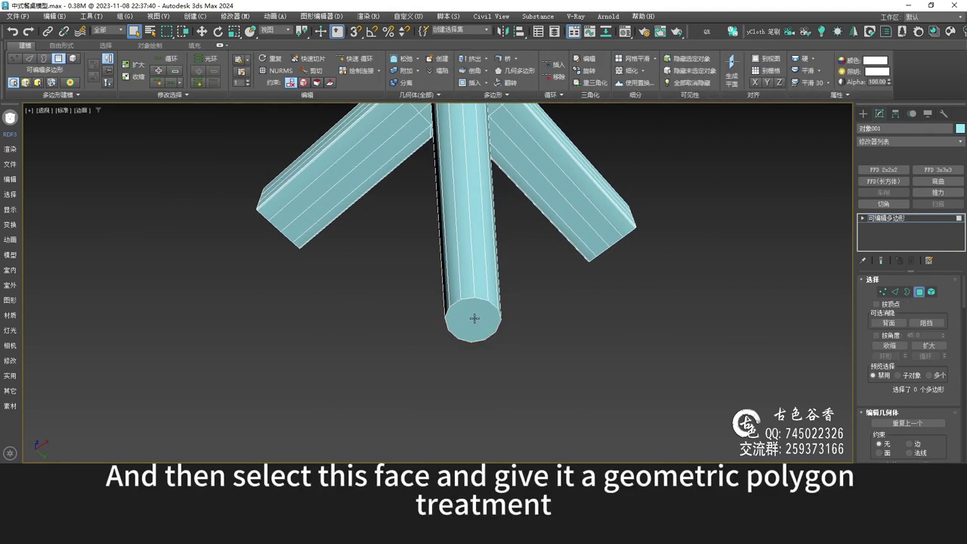
pyautogui.click(519, 74)
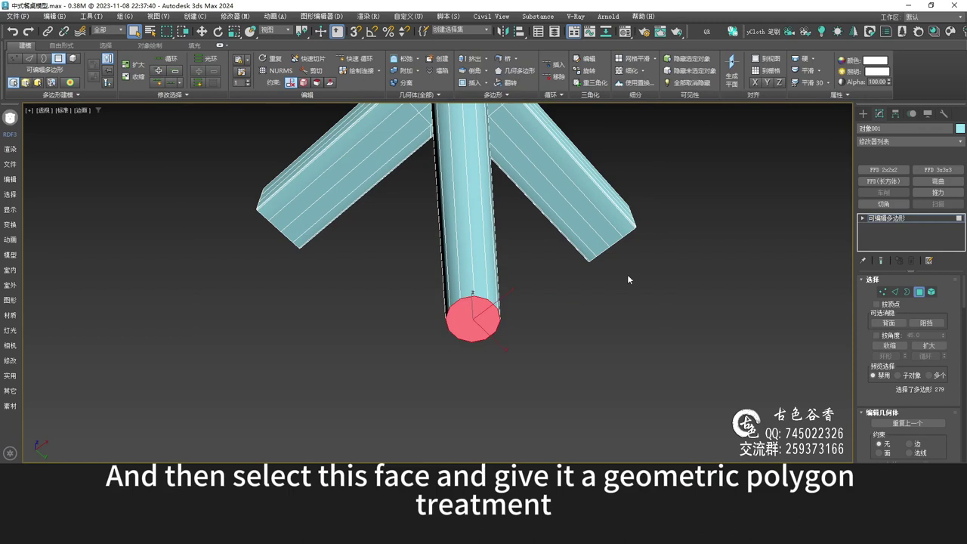
# Try deleting the cap polygon at the bottom of the leg, and undo the deletion.
pyautogui.click(880, 219)
pyautogui.scroll(2, 477, 324)
pyautogui.press('4')
pyautogui.press('Delete')
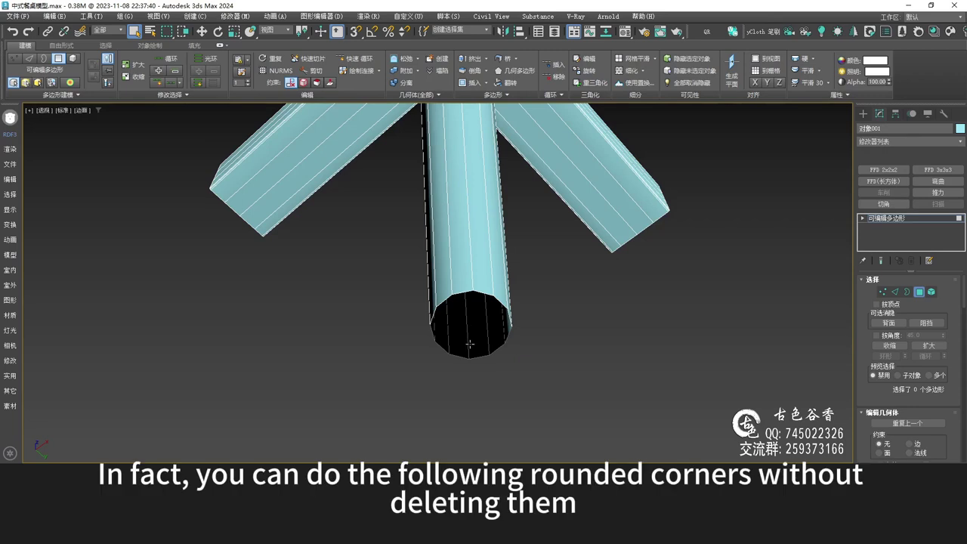
pyautogui.hotkey('ctrl', 'z')
# Examine the leg from below and check the table's corner and leg proportions in the reference photo 参考图01 in ACDSee.
pyautogui.scroll(1, 469, 343)
pyautogui.scroll(-4, 482, 342)
pyautogui.keyDown('alt'); pyautogui.moveTo(482, 343); pyautogui.dragTo(464, 357, button='middle'); pyautogui.keyUp('alt')
pyautogui.scroll(-5, 482, 362)
pyautogui.scroll(5, 467, 364)
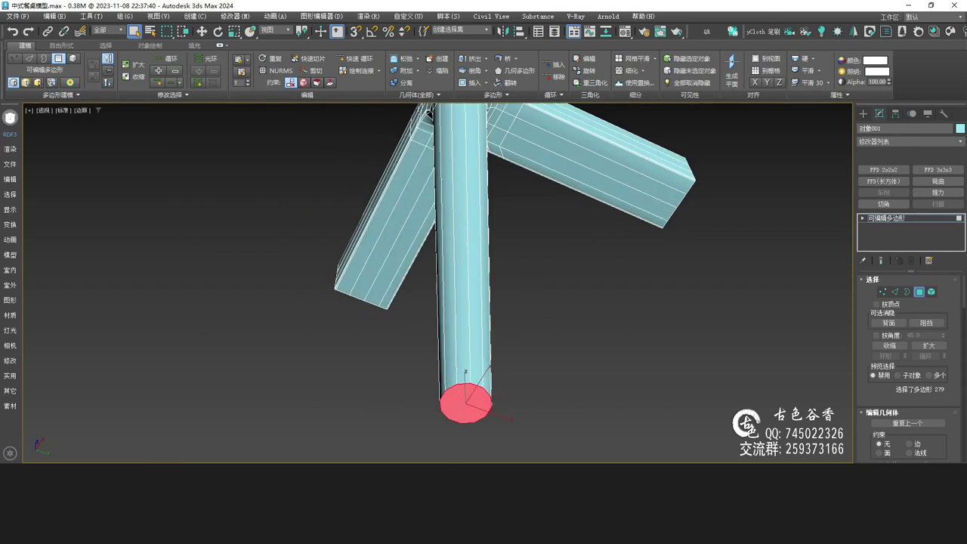
pyautogui.hotkey('alt', 'Tab')
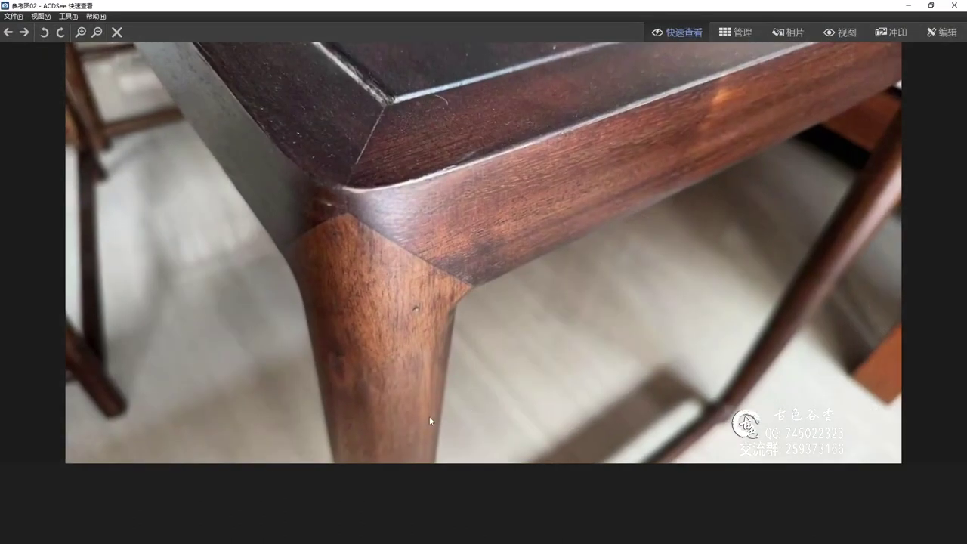
pyautogui.scroll(1, 421, 409)
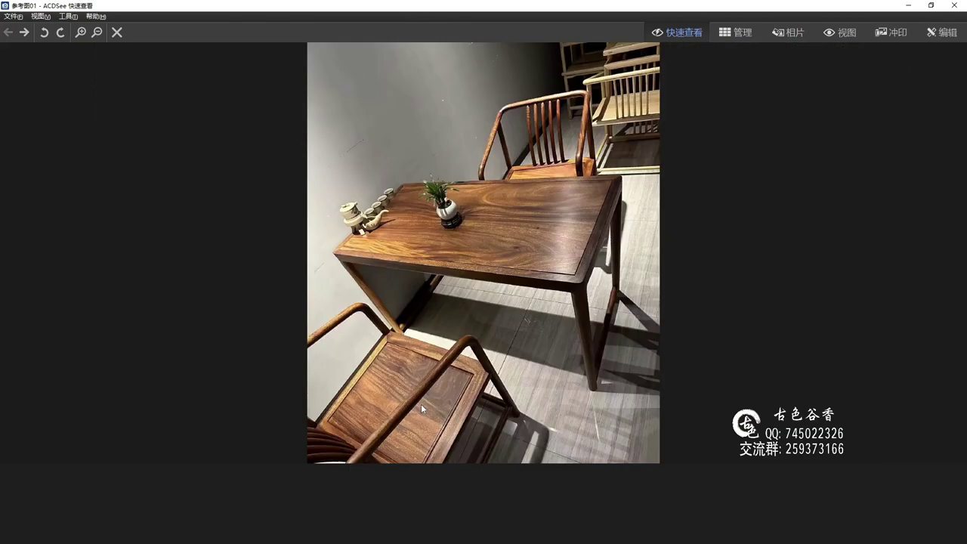
pyautogui.keyDown('ctrl'); pyautogui.scroll(4, 428, 412); pyautogui.keyUp('ctrl')
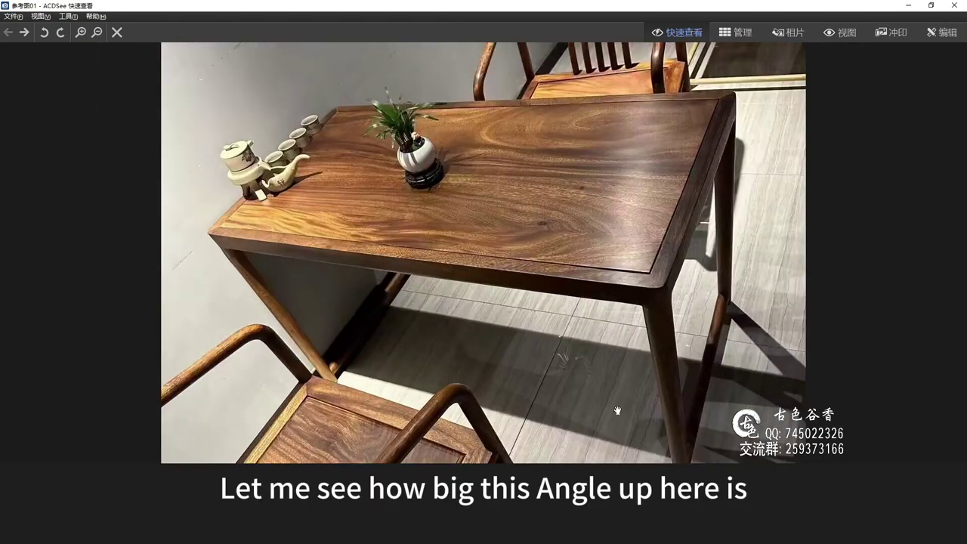
pyautogui.moveTo(432, 420); pyautogui.dragTo(539, 319)
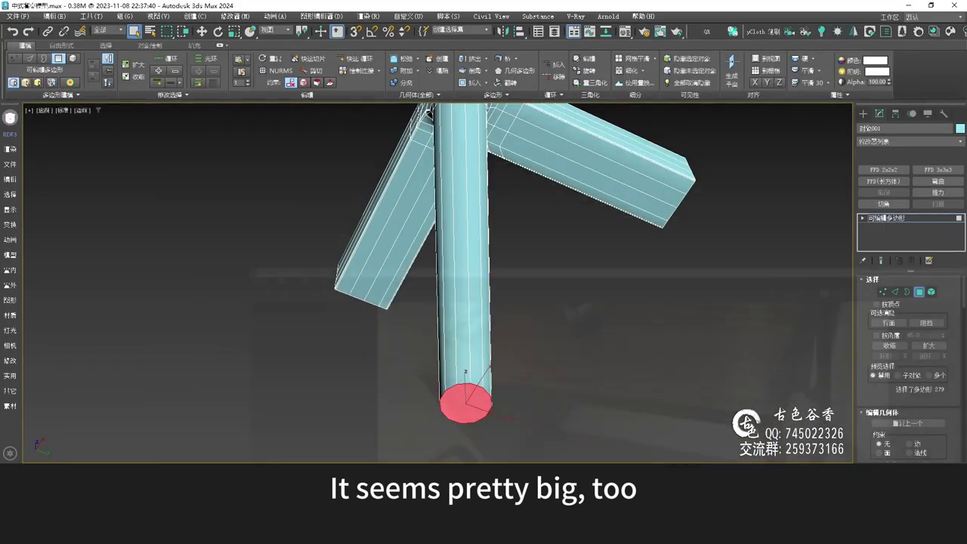
# Inset the leg's bottom cap polygon twice toward its centre and collapse the innermost polygon to a point.
pyautogui.keyDown('alt'); pyautogui.moveTo(463, 397); pyautogui.dragTo(473, 370, button='middle'); pyautogui.keyUp('alt')
pyautogui.scroll(7, 495, 400)
pyautogui.keyDown('alt'); pyautogui.moveTo(499, 401); pyautogui.dragTo(514, 333, button='middle'); pyautogui.keyUp('alt')
pyautogui.press('i')
pyautogui.moveTo(446, 304); pyautogui.dragTo(445, 273)
pyautogui.click(457, 318)
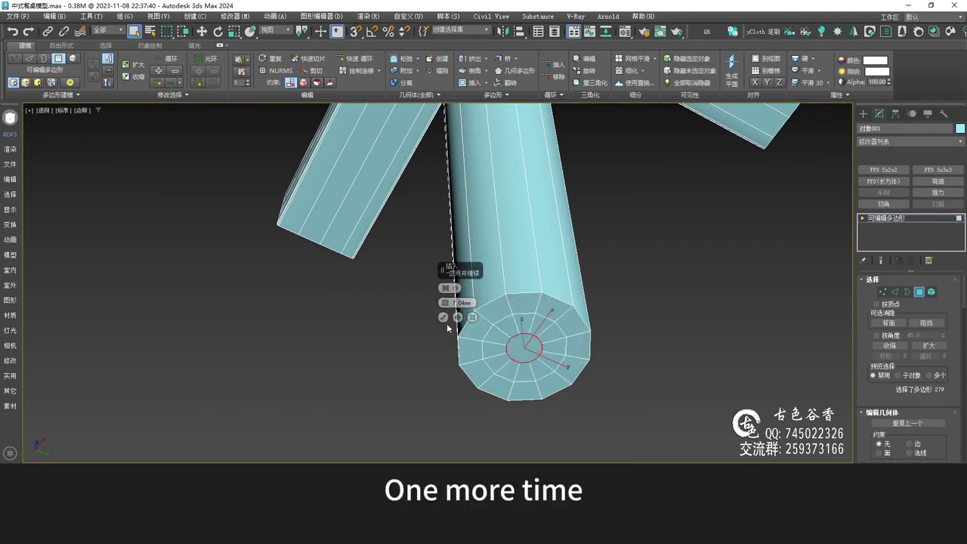
pyautogui.click(443, 317)
pyautogui.scroll(4, 488, 331)
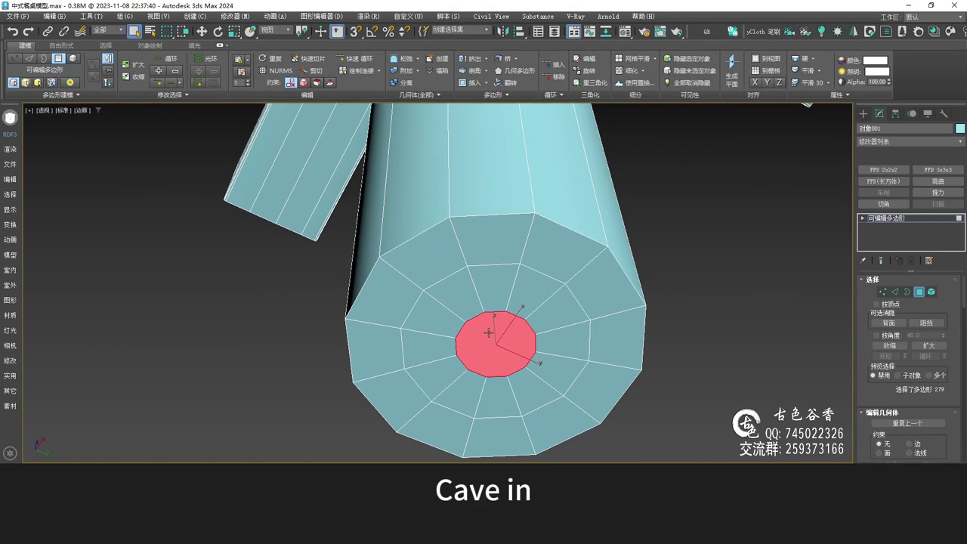
pyautogui.hotkey('ctrl', 'alt', 'c')
# Remove every other radial edge around the centre point of the leg's bottom cap.
pyautogui.press('2')
pyautogui.click(504, 317)
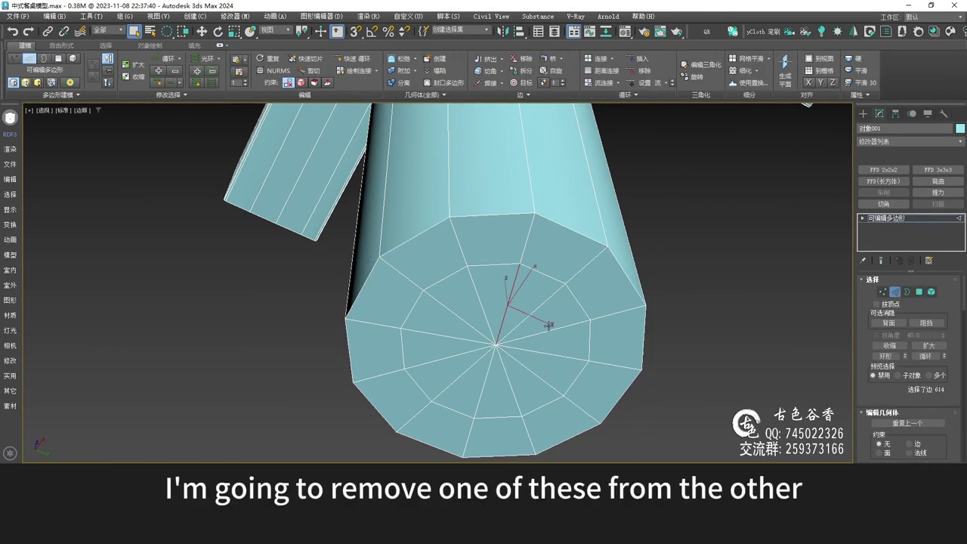
pyautogui.keyDown('ctrl'); pyautogui.click(530, 367); pyautogui.keyUp('ctrl')
pyautogui.keyDown('ctrl'); pyautogui.click(487, 377); pyautogui.keyUp('ctrl')
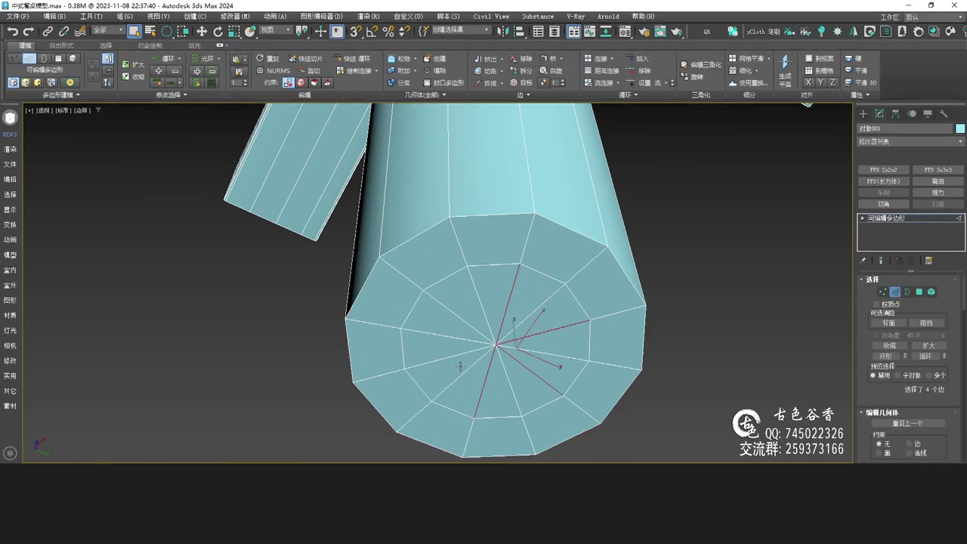
pyautogui.press('BackSpace')
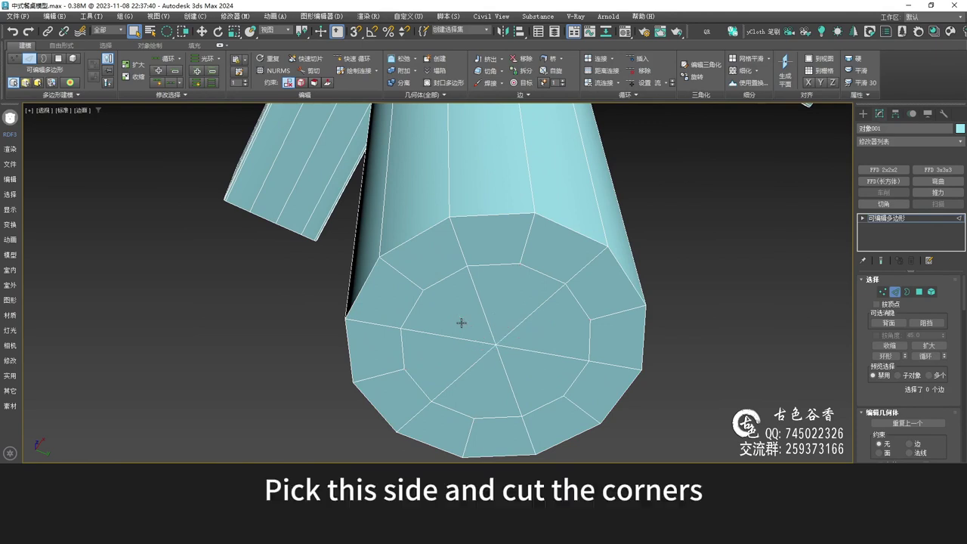
# Chamfer the outer edge loop of the leg's bottom cap by 2.0 mm with one segment.
pyautogui.doubleClick(515, 213)
pyautogui.hotkey('ctrl', 'shift', 'c')
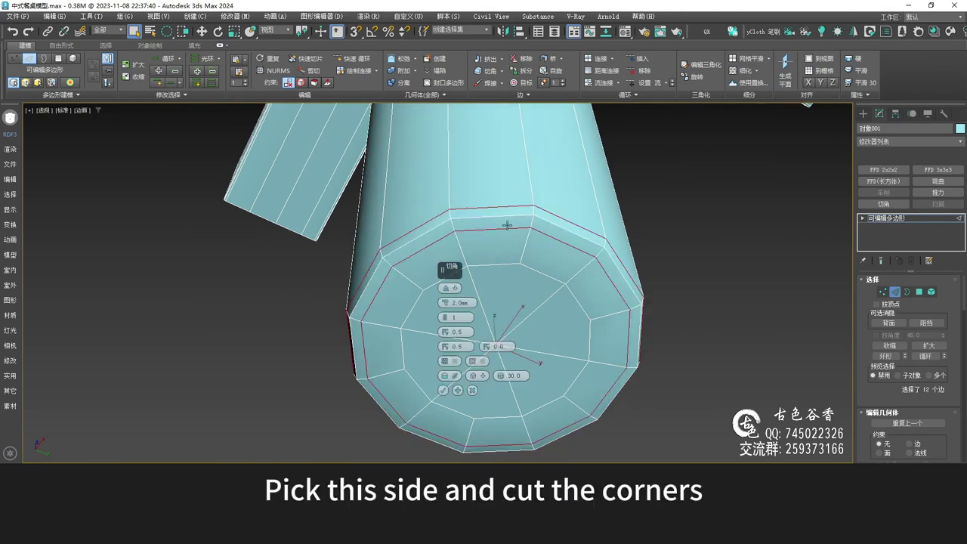
pyautogui.click(443, 391)
# Connect the ring of the leg's vertical edges with one segment and slide the new loop down close to the bottom.
pyautogui.keyDown('alt'); pyautogui.moveTo(535, 204); pyautogui.dragTo(513, 294, button='middle'); pyautogui.keyUp('alt')
pyautogui.scroll(-2, 542, 265)
pyautogui.click(546, 246)
pyautogui.hotkey('alt', 'r')
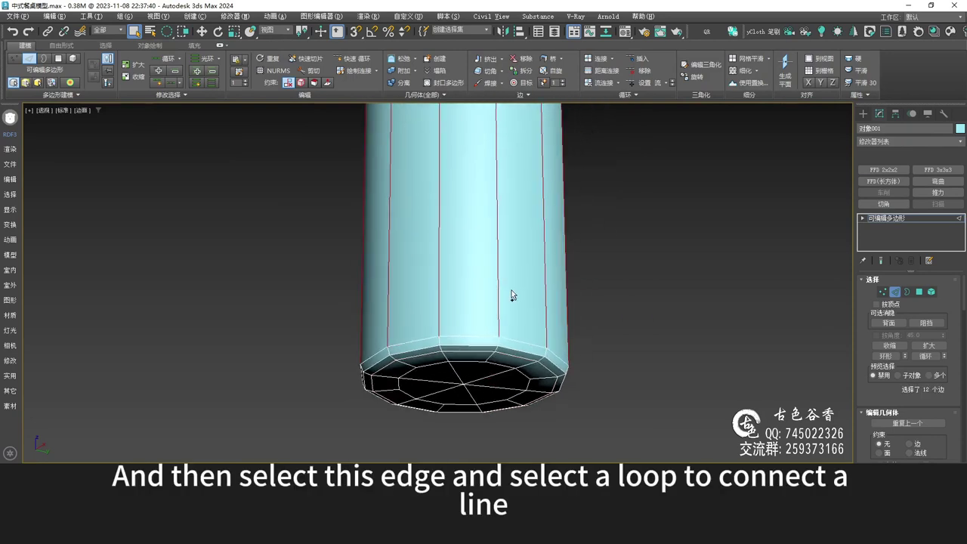
pyautogui.hotkey('ctrl', 'shift', 'e')
pyautogui.moveTo(625, 164); pyautogui.dragTo(595, 186, button='middle')
pyautogui.scroll(-7, 605, 226)
pyautogui.keyDown('alt'); pyautogui.moveTo(619, 264); pyautogui.dragTo(626, 281, button='middle'); pyautogui.keyUp('alt')
pyautogui.scroll(3, 515, 283)
pyautogui.moveTo(516, 285); pyautogui.dragTo(384, 335, button='middle')
pyautogui.moveTo(370, 287); pyautogui.dragTo(344, 176, button='middle')
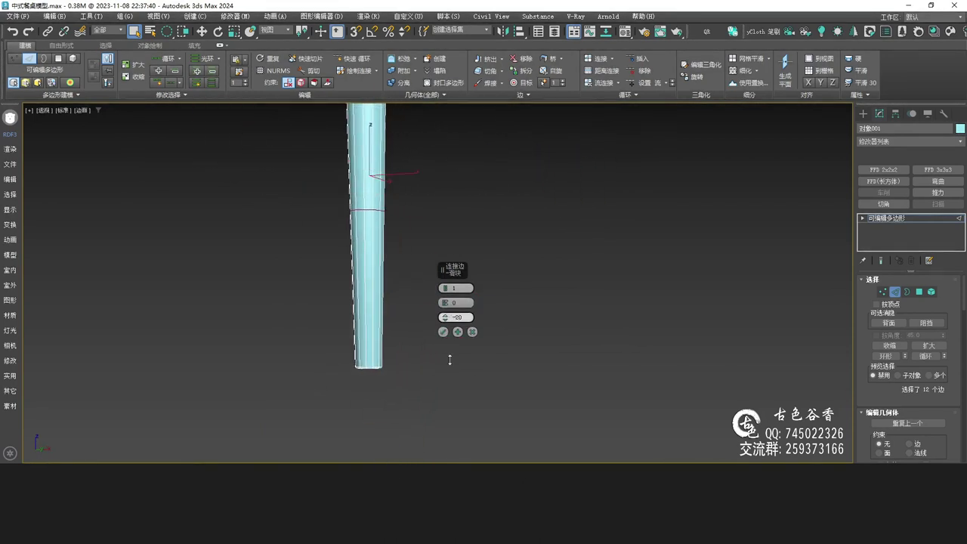
pyautogui.moveTo(464, 447); pyautogui.dragTo(464, 472)
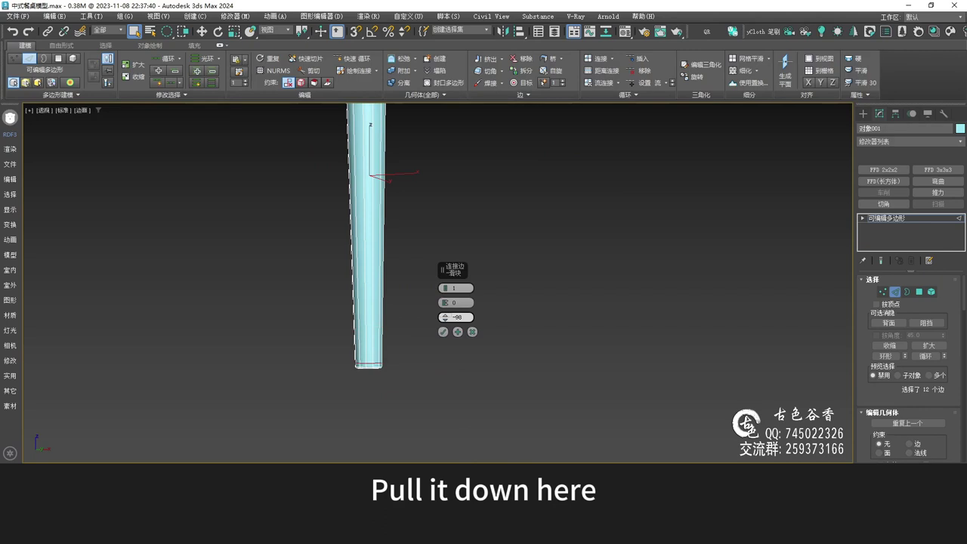
pyautogui.scroll(3, 381, 359)
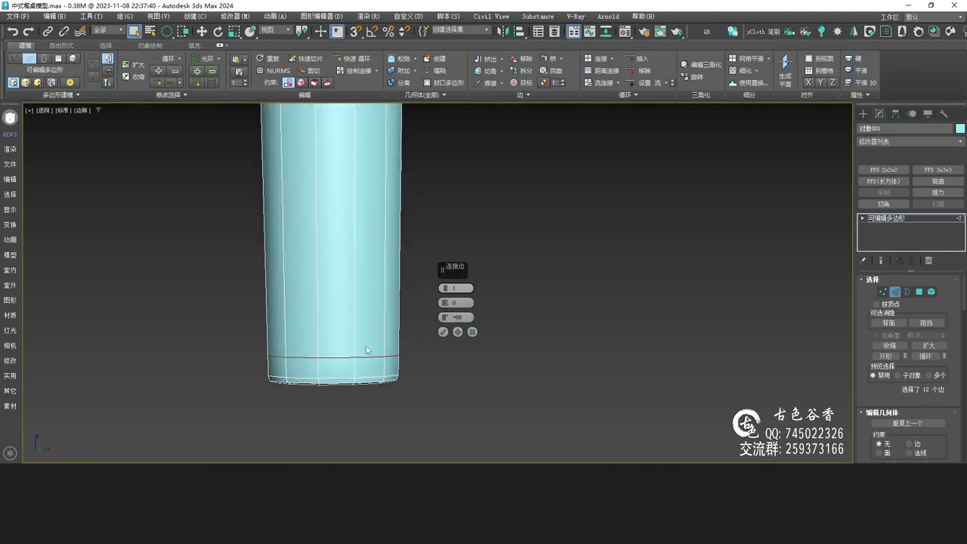
pyautogui.scroll(5, 400, 340)
pyautogui.click(443, 333)
# Select the edge loop around the leg just below the frame joint, space it evenly, and preview the smoothed mesh.
pyautogui.scroll(-10, 441, 329)
pyautogui.moveTo(444, 195); pyautogui.dragTo(444, 306, button='middle')
pyautogui.scroll(6, 438, 288)
pyautogui.moveTo(402, 237); pyautogui.dragTo(408, 264, button='middle')
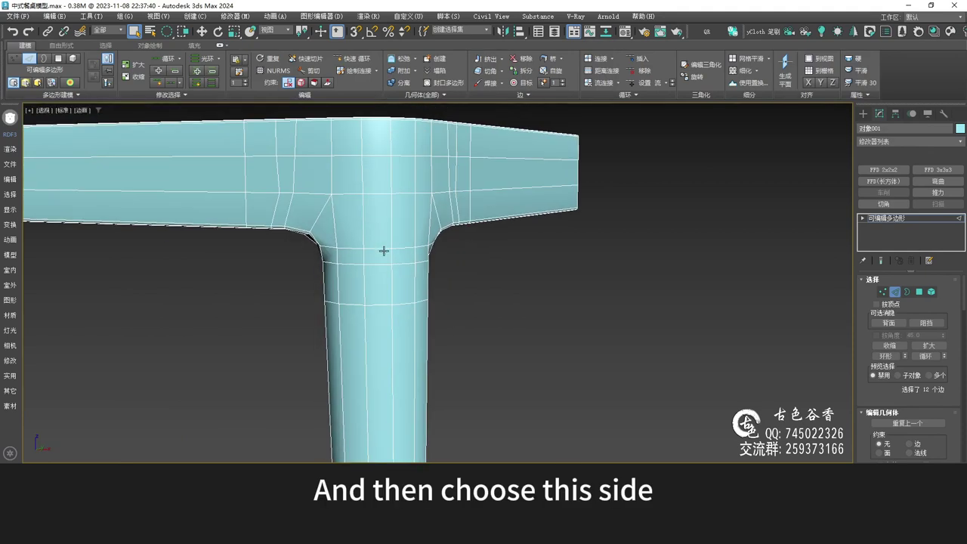
pyautogui.press('2')
pyautogui.press('2')
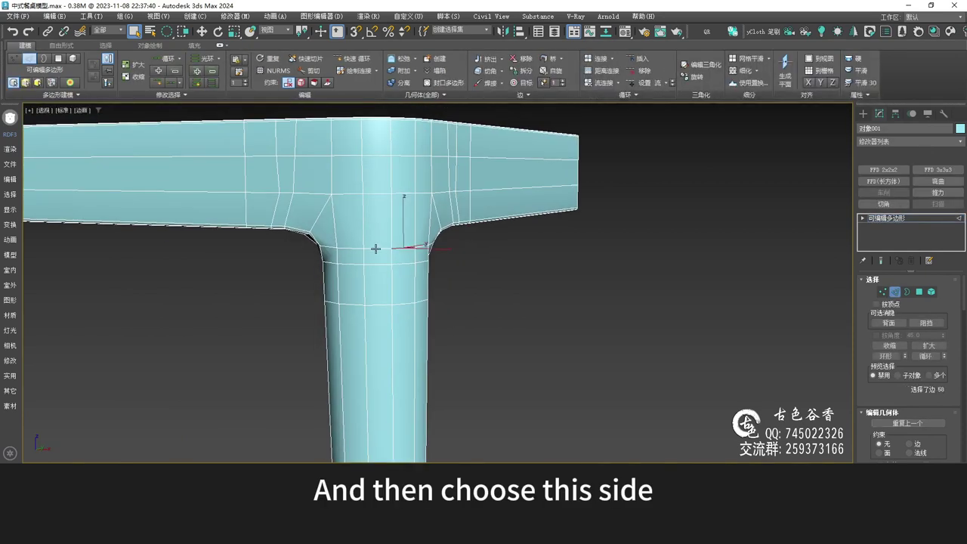
pyautogui.hotkey('alt', 'l')
pyautogui.keyDown('alt'); pyautogui.moveTo(488, 255); pyautogui.dragTo(476, 290, button='middle'); pyautogui.keyUp('alt')
pyautogui.scroll(4, 448, 243)
pyautogui.hotkey('alt', 'f')
pyautogui.hotkey('ctrl', 'm')
pyautogui.keyDown('alt'); pyautogui.moveTo(363, 265); pyautogui.dragTo(326, 253, button='middle'); pyautogui.keyUp('alt')
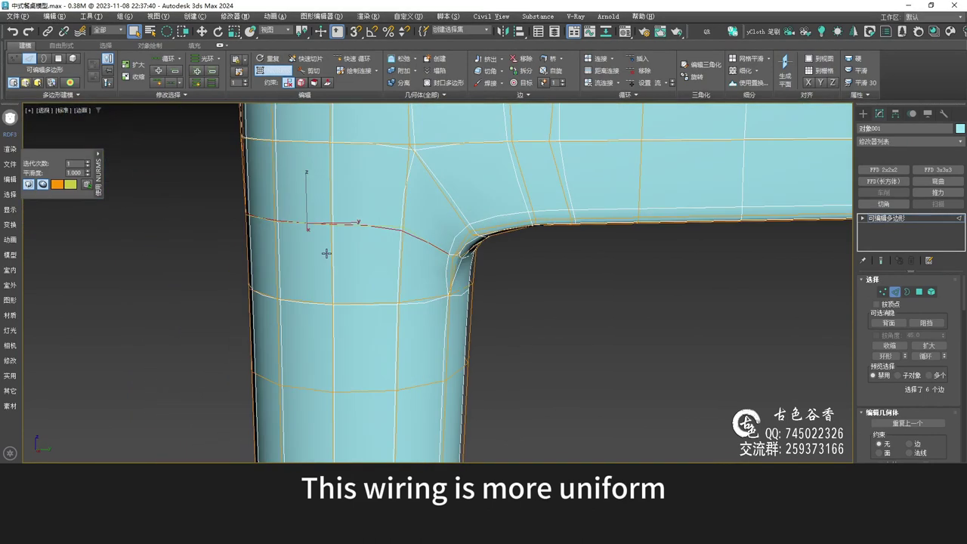
pyautogui.hotkey('ctrl', 'm')
# Reposition the lower vertices of the inner corner where the leg meets the rail, checking their shape with NURMS smoothing.
pyautogui.keyDown('alt'); pyautogui.moveTo(419, 254); pyautogui.dragTo(432, 216, button='middle'); pyautogui.keyUp('alt')
pyautogui.scroll(2, 392, 205)
pyautogui.keyDown('alt'); pyautogui.moveTo(509, 224); pyautogui.dragTo(482, 247, button='middle'); pyautogui.keyUp('alt')
pyautogui.press('1')
pyautogui.click(458, 241)
pyautogui.press('w')
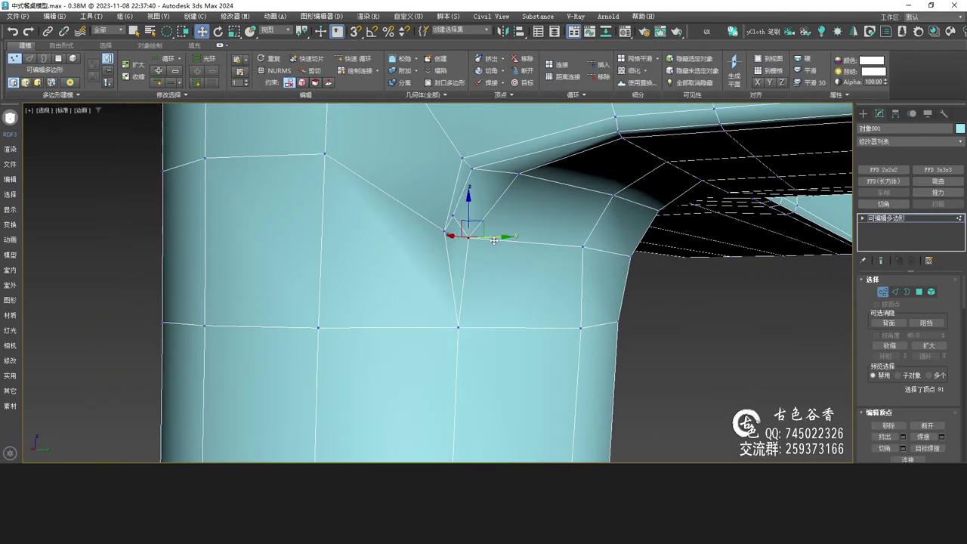
pyautogui.hotkey('ctrl', 'q')
pyautogui.keyDown('alt'); pyautogui.moveTo(478, 285); pyautogui.dragTo(414, 237, button='middle'); pyautogui.keyUp('alt')
pyautogui.hotkey('ctrl', 'q')
pyautogui.click(445, 236)
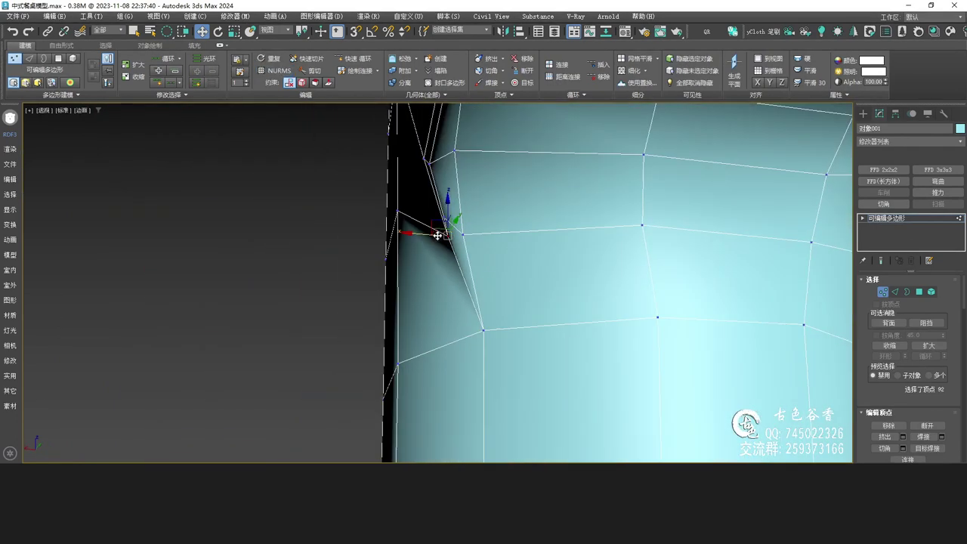
pyautogui.moveTo(423, 236); pyautogui.dragTo(415, 235)
pyautogui.hotkey('ctrl', 'q')
pyautogui.keyDown('alt'); pyautogui.moveTo(372, 254); pyautogui.dragTo(493, 259, button='middle'); pyautogui.keyUp('alt')
pyautogui.hotkey('ctrl', 'q')
# Shift the upper vertices of the same inner curve toward the rail and preview the smoothed result.
pyautogui.scroll(-5, 482, 289)
pyautogui.scroll(5, 496, 263)
pyautogui.click(463, 254)
pyautogui.scroll(4, 484, 260)
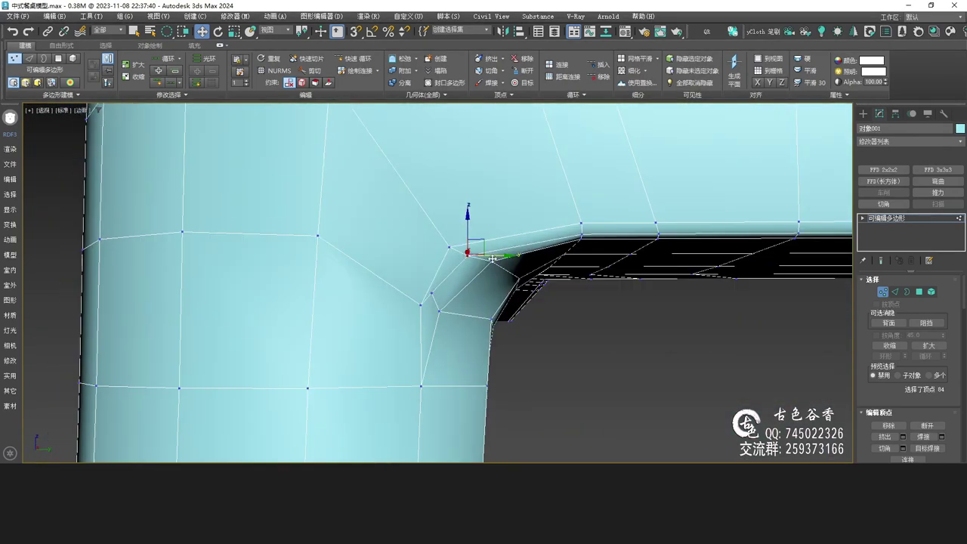
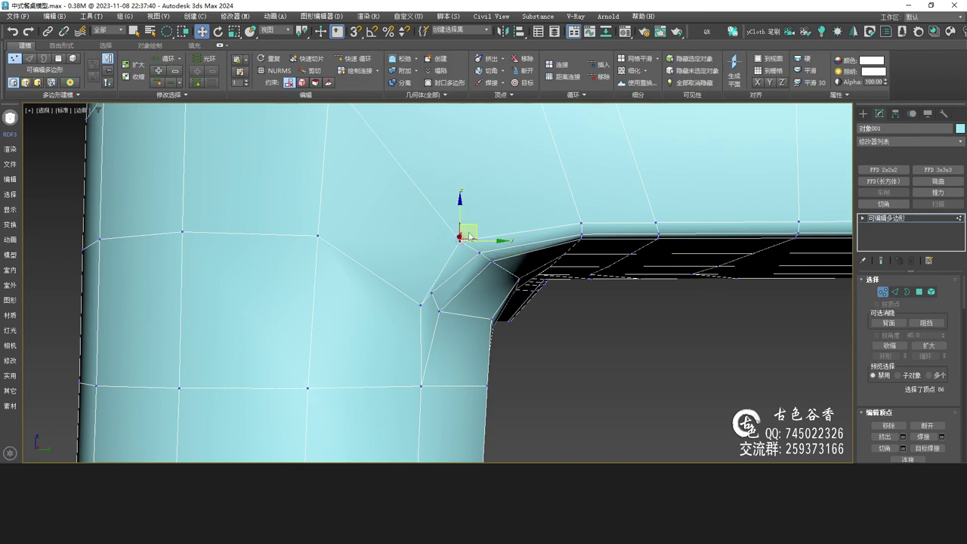
pyautogui.hotkey('ctrl', 'q')
pyautogui.keyDown('alt'); pyautogui.moveTo(550, 270); pyautogui.dragTo(489, 261, button='middle'); pyautogui.keyUp('alt')
pyautogui.scroll(-8, 538, 300)
pyautogui.hotkey('ctrl', 'q')
pyautogui.scroll(4, 488, 261)
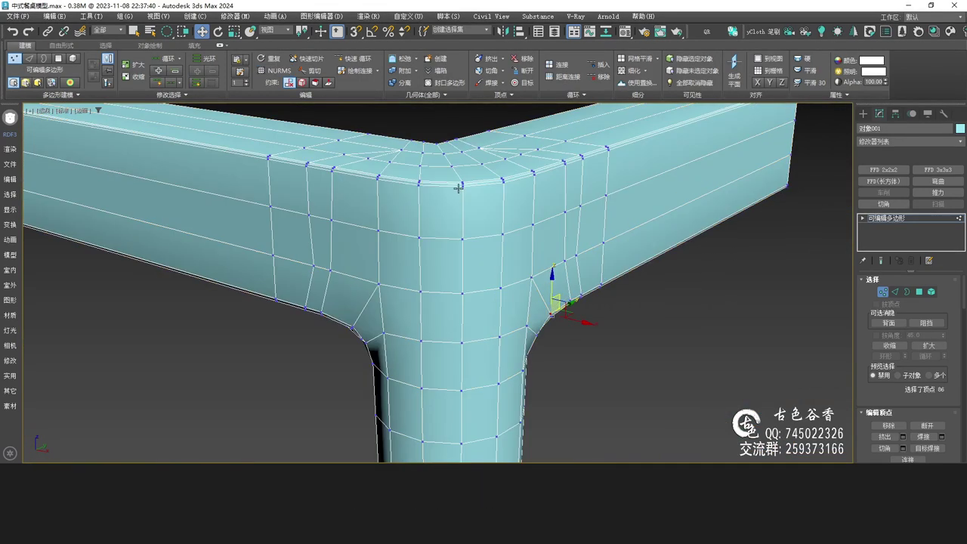
# Examine the vertices along the frame corner's diagonal in the top view.
pyautogui.click(462, 188)
pyautogui.press('t')
pyautogui.moveTo(527, 235); pyautogui.dragTo(515, 279, button='middle')
pyautogui.scroll(4, 580, 346)
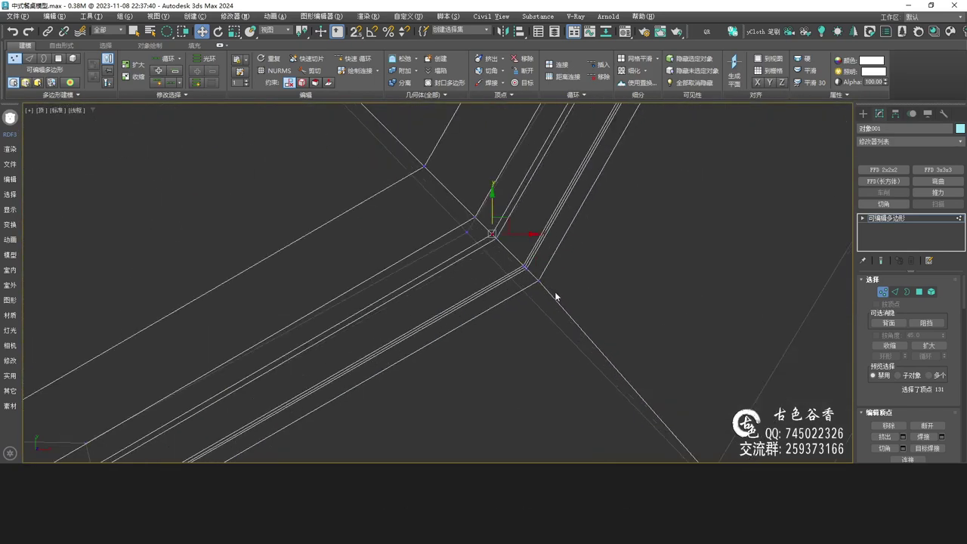
pyautogui.scroll(-5, 559, 293)
pyautogui.scroll(4, 564, 292)
pyautogui.moveTo(563, 288); pyautogui.dragTo(476, 186)
pyautogui.press('q')
pyautogui.scroll(2, 466, 187)
pyautogui.keyDown('ctrl'); pyautogui.moveTo(432, 162); pyautogui.dragTo(492, 227); pyautogui.keyUp('ctrl')
pyautogui.moveTo(440, 175); pyautogui.dragTo(476, 238, button='middle')
pyautogui.keyDown('ctrl'); pyautogui.moveTo(408, 174); pyautogui.dragTo(485, 244); pyautogui.keyUp('ctrl')
pyautogui.moveTo(546, 292); pyautogui.dragTo(534, 315)
pyautogui.scroll(-8, 607, 328)
pyautogui.hotkey('alt', 'w')
pyautogui.middleClick(643, 367)
pyautogui.hotkey('alt', 'w')
# Move the front vertex of the opposite inner corner sideways toward the middle of the leg.
pyautogui.keyDown('alt'); pyautogui.moveTo(406, 331); pyautogui.dragTo(432, 280, button='middle'); pyautogui.keyUp('alt')
pyautogui.scroll(6, 401, 326)
pyautogui.click(397, 314)
pyautogui.moveTo(398, 314)
pyautogui.keyDown('alt'); pyautogui.mouseDown(button='middle')
pyautogui.moveTo(426, 325)
pyautogui.moveTo(385, 320)
pyautogui.mouseUp(button='middle'); pyautogui.keyUp('alt')
pyautogui.scroll(4, 425, 325)
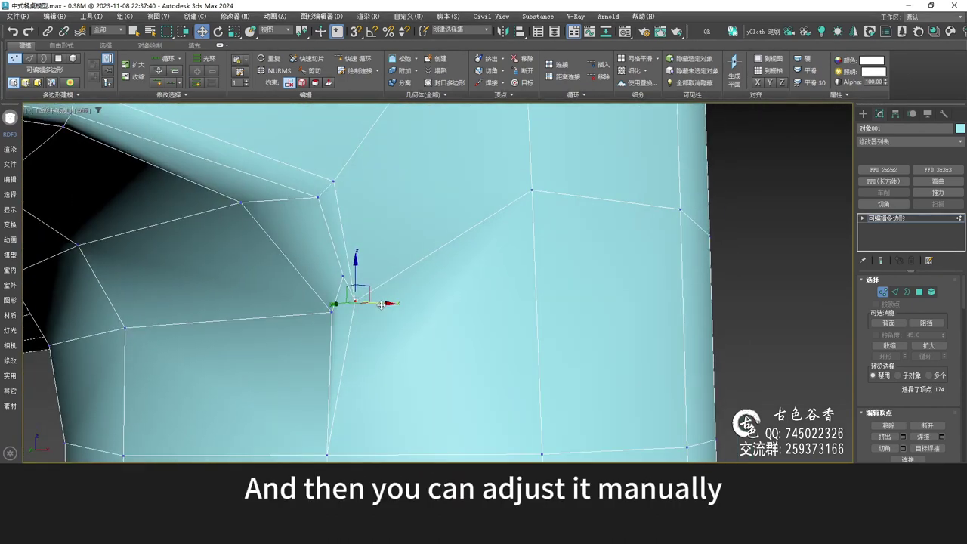
pyautogui.moveTo(383, 305); pyautogui.dragTo(404, 307)
pyautogui.moveTo(417, 332)
pyautogui.keyDown('alt'); pyautogui.mouseDown(button='middle')
pyautogui.moveTo(395, 340)
pyautogui.moveTo(411, 329)
pyautogui.mouseUp(button='middle'); pyautogui.keyUp('alt')
# Adjust the neighbouring vertices of the opposite inner curve to even out its edges, and preview the smoothing.
pyautogui.click(333, 312)
pyautogui.keyDown('alt'); pyautogui.moveTo(334, 313); pyautogui.dragTo(372, 301, button='middle'); pyautogui.keyUp('alt')
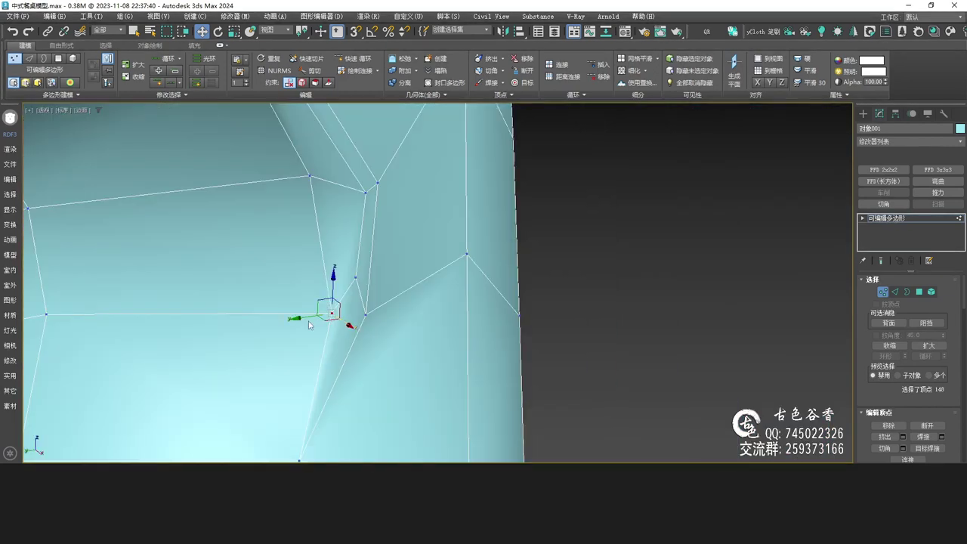
pyautogui.keyDown('alt'); pyautogui.moveTo(279, 318); pyautogui.dragTo(352, 224, button='middle'); pyautogui.keyUp('alt')
pyautogui.moveTo(373, 217); pyautogui.dragTo(356, 216)
pyautogui.keyDown('alt'); pyautogui.moveTo(346, 216); pyautogui.dragTo(353, 235, button='middle'); pyautogui.keyUp('alt')
pyautogui.click(364, 200)
pyautogui.keyDown('alt'); pyautogui.moveTo(363, 199); pyautogui.dragTo(370, 184, button='middle'); pyautogui.keyUp('alt')
pyautogui.moveTo(373, 185); pyautogui.dragTo(360, 172)
pyautogui.keyDown('alt'); pyautogui.moveTo(354, 203); pyautogui.dragTo(404, 239, button='middle'); pyautogui.keyUp('alt')
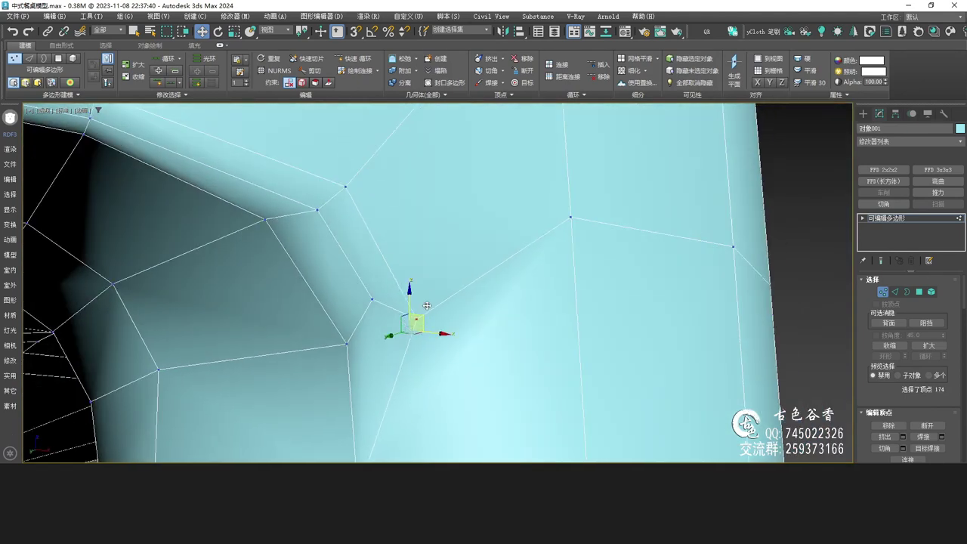
pyautogui.moveTo(435, 301); pyautogui.dragTo(435, 302)
pyautogui.keyDown('alt'); pyautogui.moveTo(435, 302); pyautogui.dragTo(461, 329, button='middle'); pyautogui.keyUp('alt')
pyautogui.hotkey('ctrl', 'q')
# Reposition the rail vertices beside the leg joint so the vertical edge lines are spaced more evenly.
pyautogui.keyDown('alt'); pyautogui.moveTo(389, 326); pyautogui.dragTo(348, 261, button='middle'); pyautogui.keyUp('alt')
pyautogui.scroll(-4, 348, 260)
pyautogui.keyDown('alt'); pyautogui.moveTo(439, 246); pyautogui.dragTo(423, 254, button='middle'); pyautogui.keyUp('alt')
pyautogui.scroll(-4, 423, 254)
pyautogui.keyDown('alt'); pyautogui.moveTo(484, 254); pyautogui.dragTo(380, 199, button='middle'); pyautogui.keyUp('alt')
pyautogui.scroll(2, 374, 199)
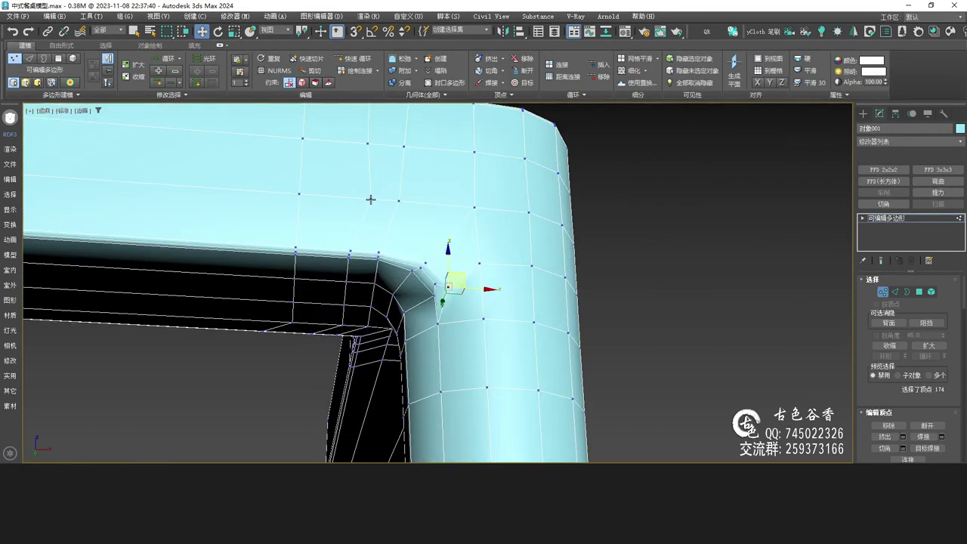
pyautogui.keyDown('alt'); pyautogui.moveTo(545, 206); pyautogui.dragTo(514, 233, button='middle'); pyautogui.keyUp('alt')
pyautogui.moveTo(564, 252); pyautogui.dragTo(545, 250, button='middle')
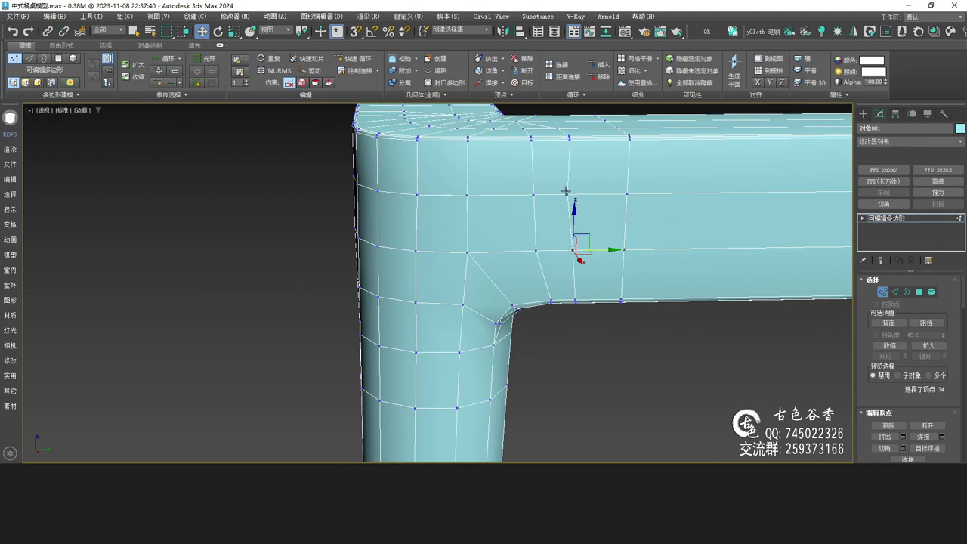
# Refine the leg-side vertex of the inner curve from below with the NURMS preview turned on.
pyautogui.keyDown('alt'); pyautogui.moveTo(559, 243); pyautogui.dragTo(546, 214, button='middle'); pyautogui.keyUp('alt')
pyautogui.scroll(4, 503, 330)
pyautogui.keyDown('alt'); pyautogui.moveTo(522, 321); pyautogui.dragTo(507, 265, button='middle'); pyautogui.keyUp('alt')
pyautogui.hotkey('ctrl', 'q')
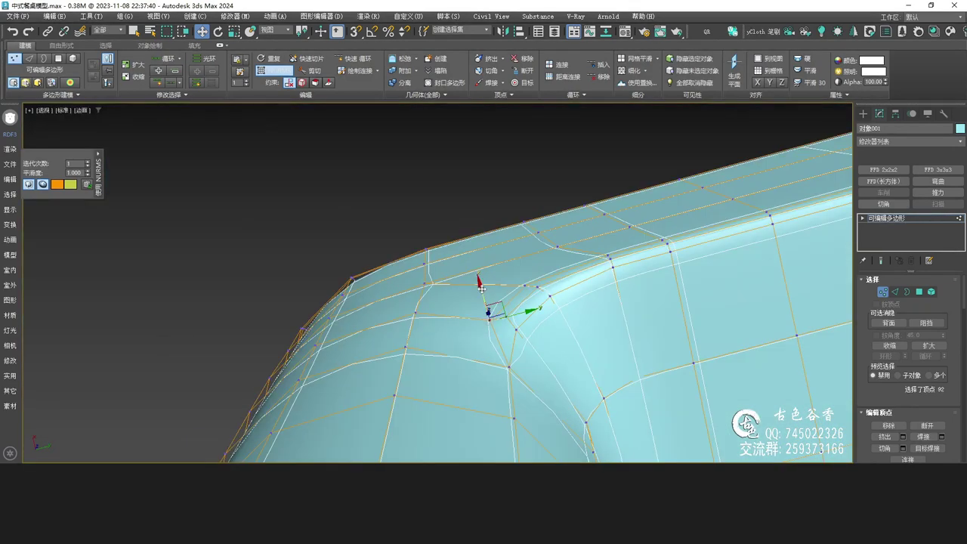
pyautogui.keyDown('alt'); pyautogui.moveTo(478, 282); pyautogui.dragTo(540, 337, button='middle'); pyautogui.keyUp('alt')
pyautogui.hotkey('ctrl', 'q')
# Readjust the matching leg-side vertex on the opposite inner curve.
pyautogui.keyDown('alt'); pyautogui.moveTo(394, 311); pyautogui.dragTo(513, 344, button='middle'); pyautogui.keyUp('alt')
pyautogui.scroll(-4, 513, 344)
pyautogui.moveTo(400, 343); pyautogui.dragTo(522, 291, button='middle')
pyautogui.scroll(-3, 470, 298)
pyautogui.scroll(3, 438, 255)
pyautogui.keyDown('alt'); pyautogui.moveTo(531, 246); pyautogui.dragTo(479, 266, button='middle'); pyautogui.keyUp('alt')
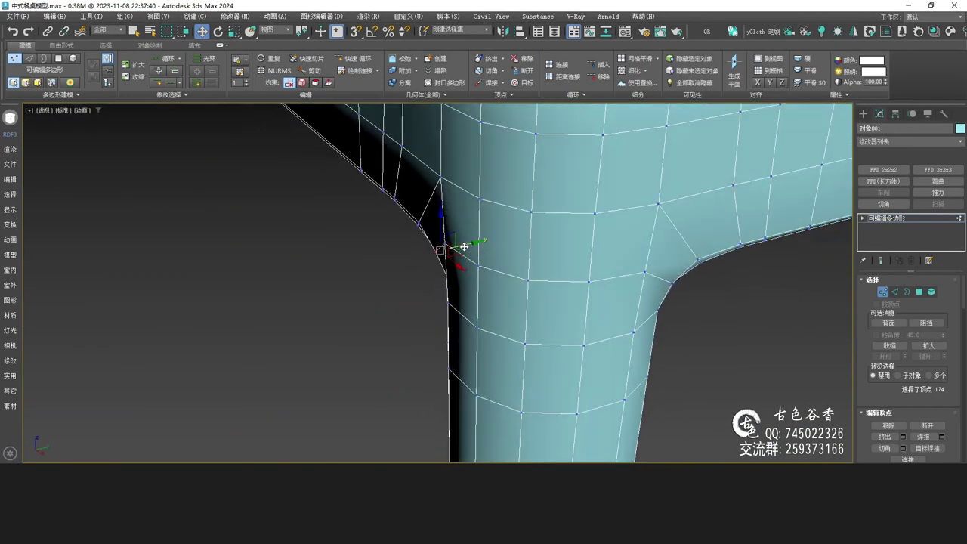
# Turn on NURMS smoothing with 2 iterations, leave vertex editing, and deselect the model.
pyautogui.keyDown('alt'); pyautogui.moveTo(405, 295); pyautogui.dragTo(486, 199, button='middle'); pyautogui.keyUp('alt')
pyautogui.hotkey('ctrl', 'q')
pyautogui.keyDown('alt'); pyautogui.moveTo(465, 242); pyautogui.dragTo(451, 305, button='middle'); pyautogui.keyUp('alt')
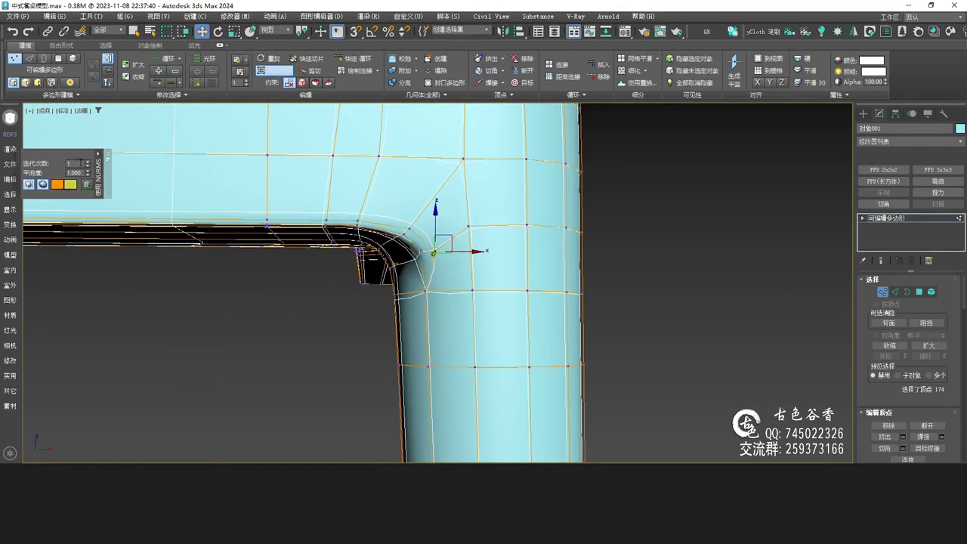
pyautogui.click(87, 161)
pyautogui.keyDown('alt'); pyautogui.moveTo(265, 212); pyautogui.dragTo(337, 223, button='middle'); pyautogui.keyUp('alt')
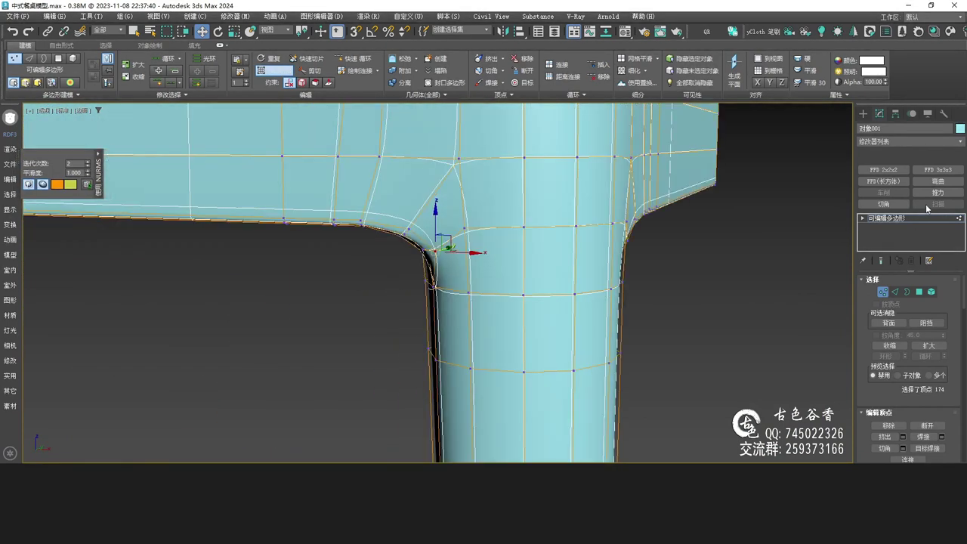
pyautogui.click(651, 314)
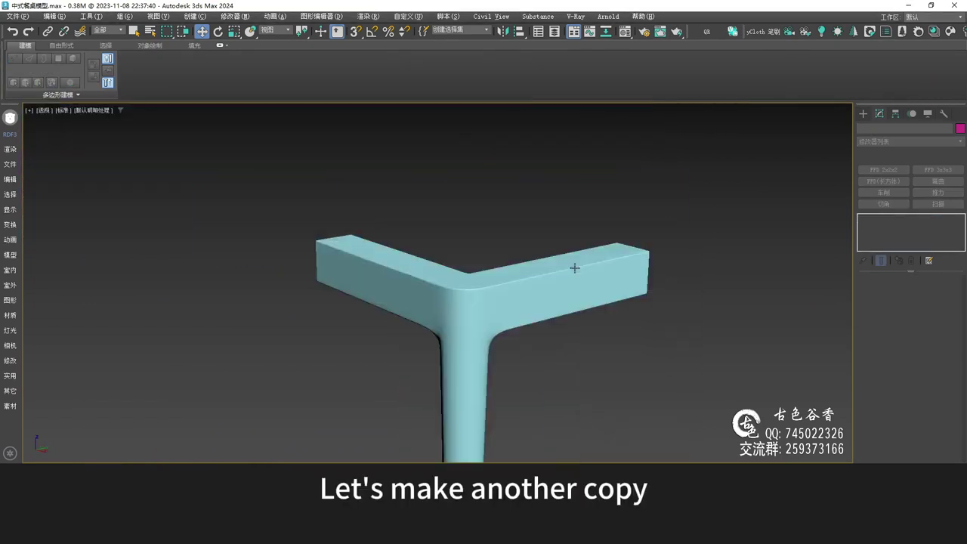
# Copy the smoothed leg and frame corner to a spot beside the original.
pyautogui.keyDown('alt'); pyautogui.moveTo(575, 267); pyautogui.dragTo(509, 293, button='middle'); pyautogui.keyUp('alt')
pyautogui.scroll(2, 509, 292)
pyautogui.press('q')
pyautogui.click(509, 292)
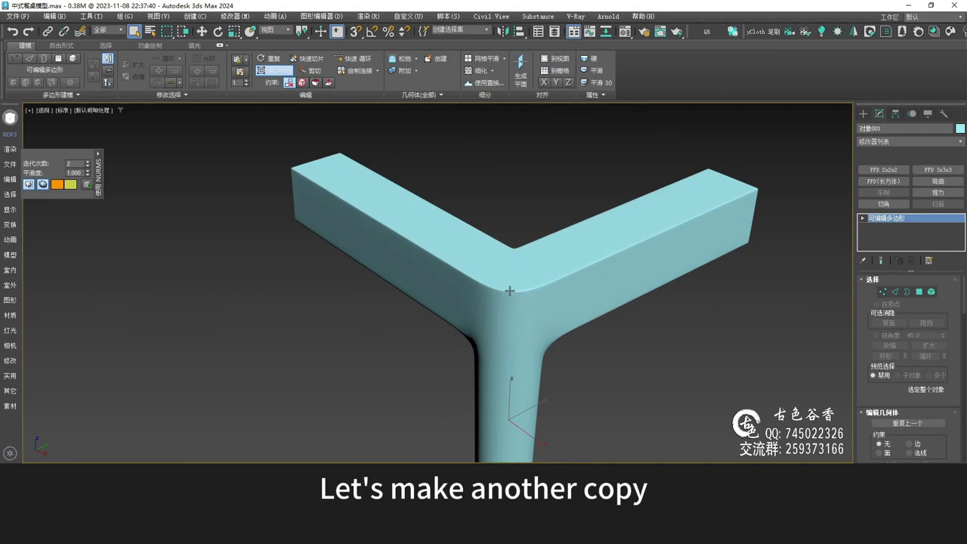
pyautogui.moveTo(521, 259); pyautogui.dragTo(490, 266, button='middle')
pyautogui.scroll(-4, 483, 267)
pyautogui.moveTo(471, 333)
pyautogui.keyDown('alt'); pyautogui.mouseDown(button='middle')
pyautogui.moveTo(535, 336)
pyautogui.moveTo(484, 329)
pyautogui.mouseUp(button='middle'); pyautogui.keyUp('alt')
pyautogui.press('w')
pyautogui.keyDown('shift'); pyautogui.moveTo(434, 335); pyautogui.dragTo(763, 351); pyautogui.keyUp('shift')
pyautogui.click(486, 310)
# Select the copied leg and hide it as a backup.
pyautogui.moveTo(688, 305); pyautogui.dragTo(568, 310, button='middle')
pyautogui.click(665, 361)
pyautogui.click(643, 291)
pyautogui.rightClick(682, 276)
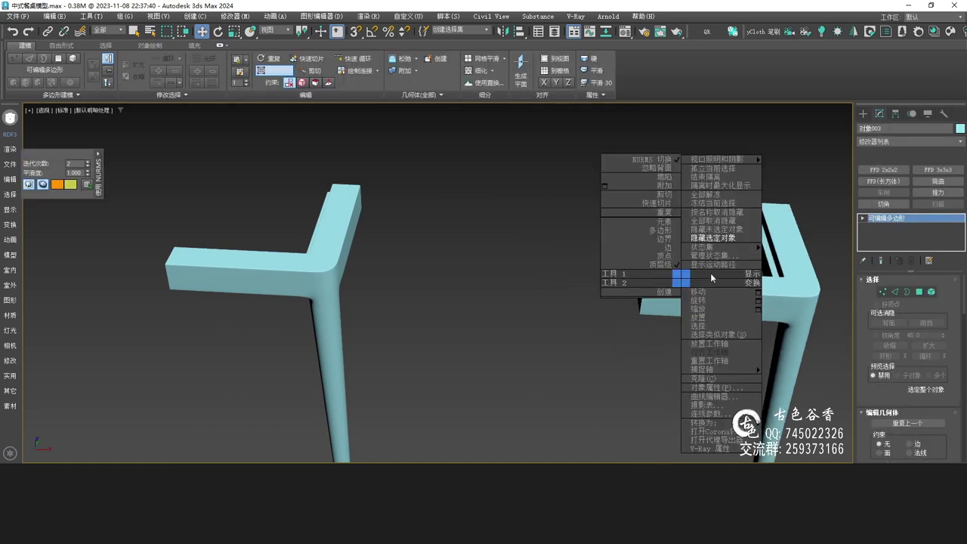
pyautogui.click(704, 238)
# Collapse the original leg's smoothing into an editable poly and display its edges.
pyautogui.press('q')
pyautogui.moveTo(340, 286); pyautogui.dragTo(454, 301, button='middle')
pyautogui.scroll(4, 454, 301)
pyautogui.click(387, 297)
pyautogui.moveTo(386, 298); pyautogui.dragTo(522, 319, button='middle')
pyautogui.keyDown('alt'); pyautogui.moveTo(576, 290); pyautogui.dragTo(602, 274, button='middle'); pyautogui.keyUp('alt')
pyautogui.moveTo(666, 269); pyautogui.dragTo(639, 274, button='middle')
pyautogui.hotkey('ctrl', 't')
pyautogui.hotkey('ctrl', 'e')
pyautogui.press('F4')
# Cut a diagonal line of edges from the rounded inner corner across the frame's face toward its upper outer corner.
pyautogui.scroll(3, 527, 273)
pyautogui.keyDown('alt'); pyautogui.moveTo(529, 274); pyautogui.dragTo(458, 264, button='middle'); pyautogui.keyUp('alt')
pyautogui.moveTo(362, 266); pyautogui.dragTo(540, 314, button='middle')
pyautogui.scroll(4, 434, 293)
pyautogui.press('1')
pyautogui.keyDown('alt'); pyautogui.moveTo(601, 382); pyautogui.dragTo(560, 306, button='middle'); pyautogui.keyUp('alt')
pyautogui.scroll(2, 561, 304)
pyautogui.moveTo(483, 264); pyautogui.dragTo(533, 324, button='middle')
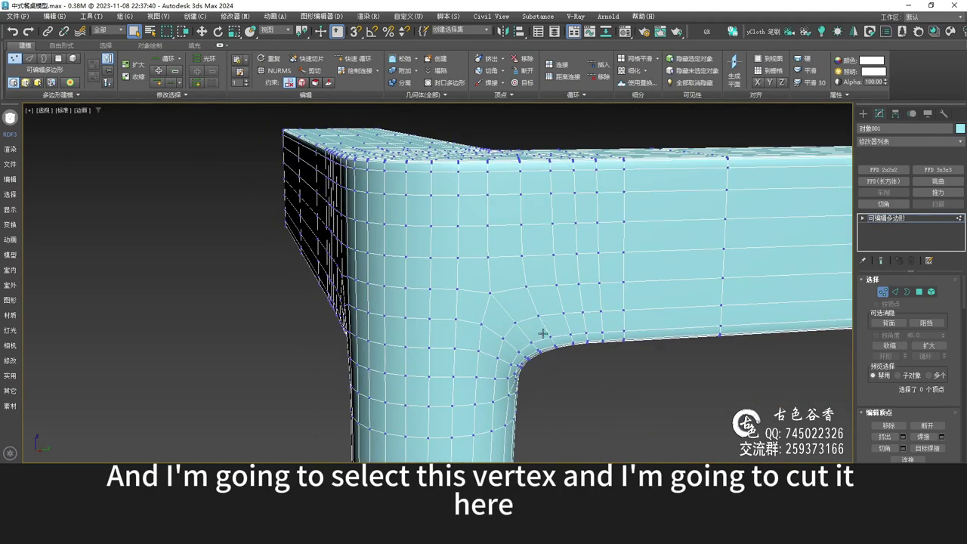
pyautogui.hotkey('alt', 'c')
pyautogui.click(520, 326)
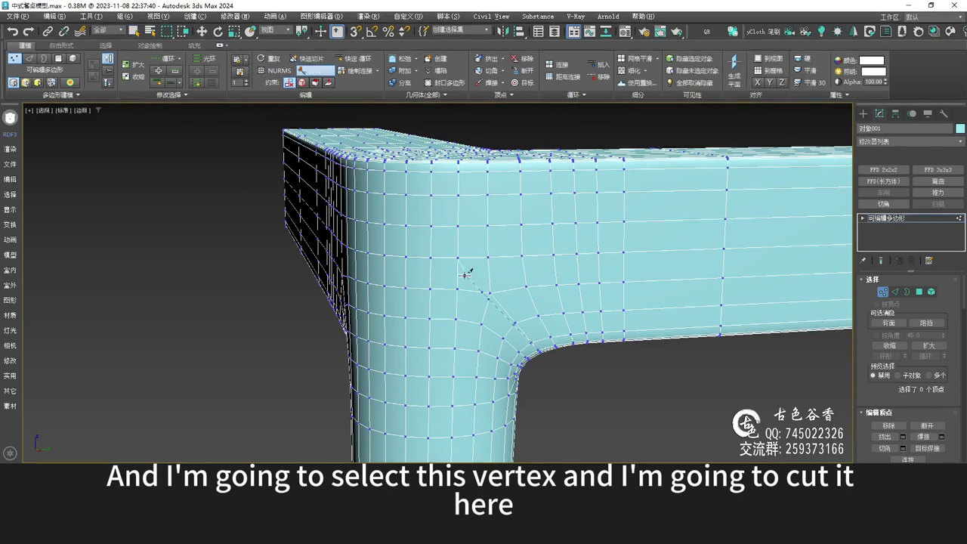
pyautogui.click(369, 194)
pyautogui.rightClick(369, 193)
pyautogui.keyDown('alt'); pyautogui.moveTo(369, 193); pyautogui.dragTo(597, 283, button='middle'); pyautogui.keyUp('alt')
pyautogui.scroll(2, 537, 322)
pyautogui.keyDown('alt'); pyautogui.moveTo(537, 321); pyautogui.dragTo(474, 326, button='middle'); pyautogui.keyUp('alt')
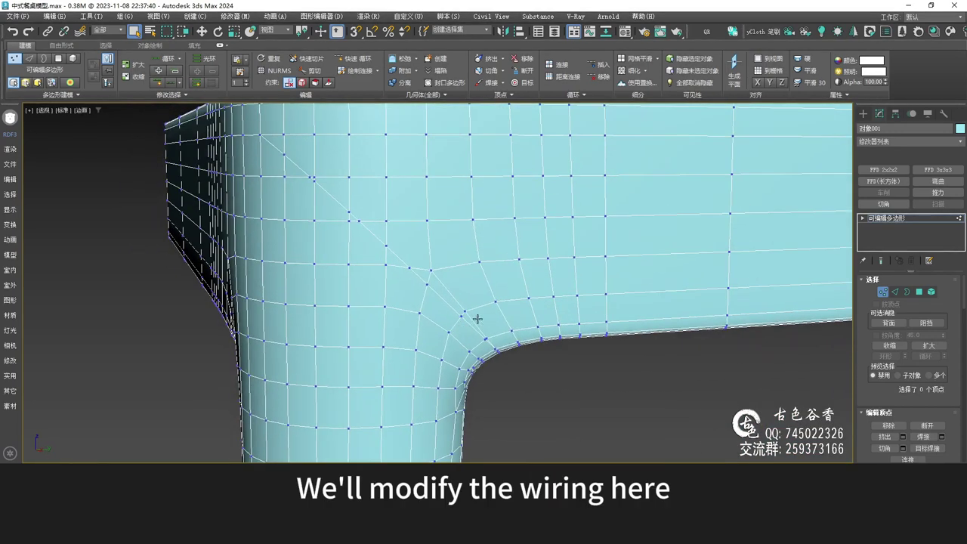
pyautogui.scroll(2, 476, 320)
pyautogui.moveTo(451, 274); pyautogui.dragTo(478, 303, button='middle')
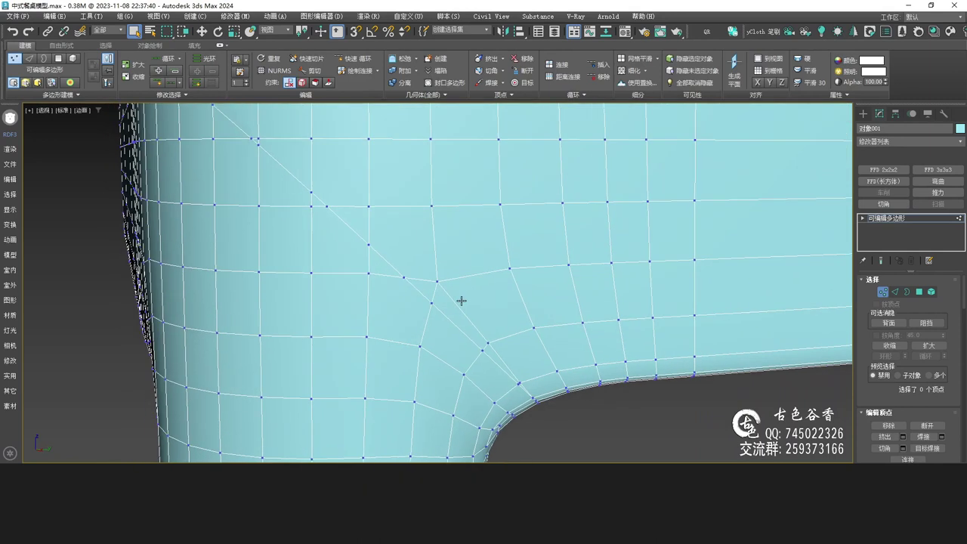
pyautogui.moveTo(488, 337); pyautogui.dragTo(472, 322, button='middle')
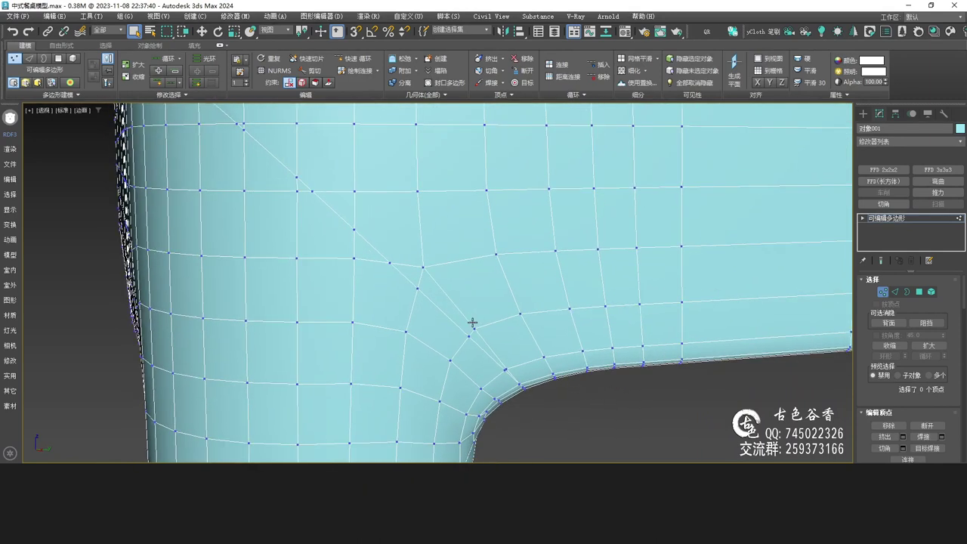
# Remove the two redundant edges running beside the diagonal cut near the frame's rounded inner corner.
pyautogui.press('2')
pyautogui.click(458, 308)
pyautogui.keyDown('ctrl'); pyautogui.click(492, 352); pyautogui.keyUp('ctrl')
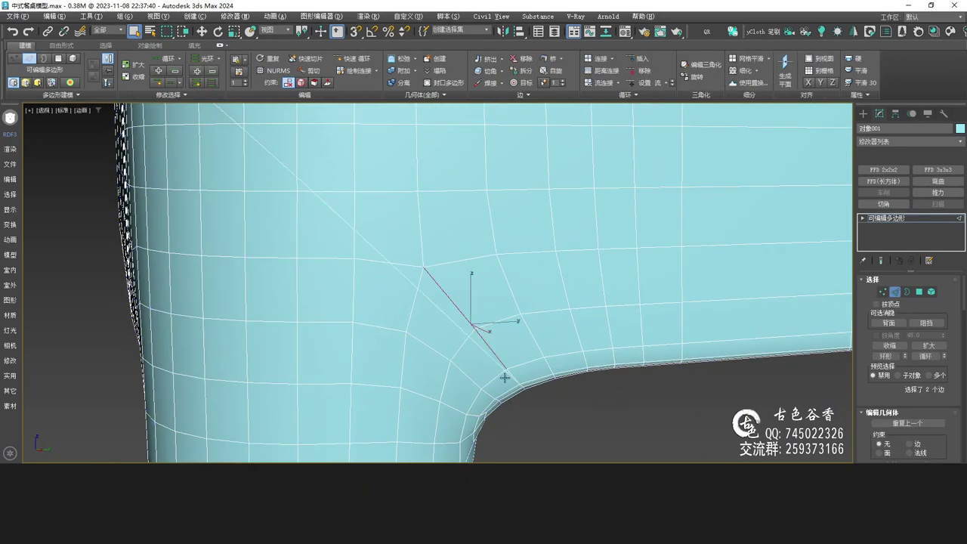
pyautogui.scroll(2, 505, 377)
pyautogui.keyDown('alt'); pyautogui.moveTo(505, 378); pyautogui.dragTo(502, 366, button='middle'); pyautogui.keyUp('alt')
pyautogui.scroll(2, 503, 366)
pyautogui.doubleClick(503, 355)
pyautogui.hotkey('ctrl', 'BackSpace')
# Remove the short horizontal edge that meets the diagonal cut's upper end on the rounded outer corner.
pyautogui.scroll(-2, 513, 368)
pyautogui.scroll(-2, 389, 200)
pyautogui.moveTo(388, 200); pyautogui.dragTo(479, 237, button='middle')
pyautogui.scroll(-1, 480, 321)
pyautogui.scroll(-2, 479, 270)
pyautogui.hotkey('alt', 'c')
pyautogui.scroll(-1, 530, 320)
pyautogui.rightClick(462, 270)
pyautogui.scroll(2, 456, 247)
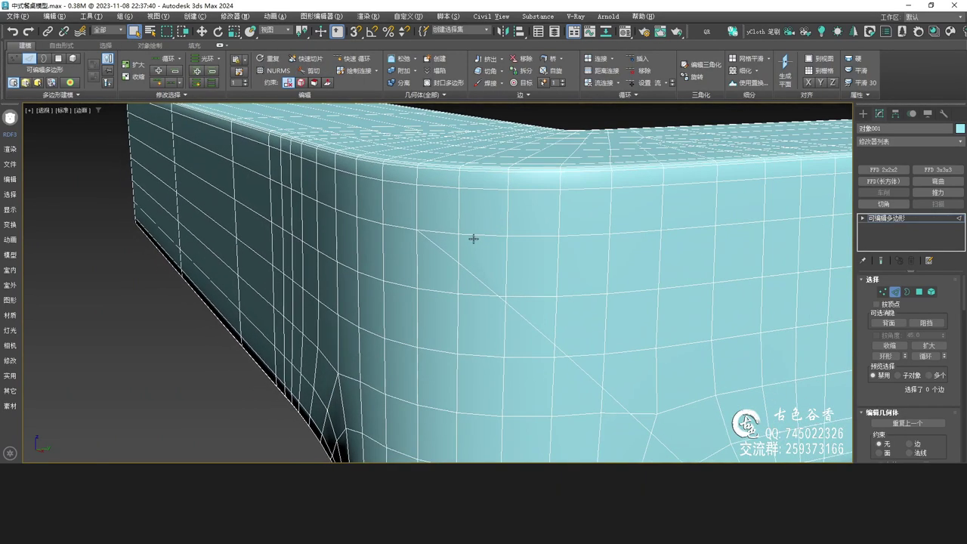
pyautogui.click(447, 233)
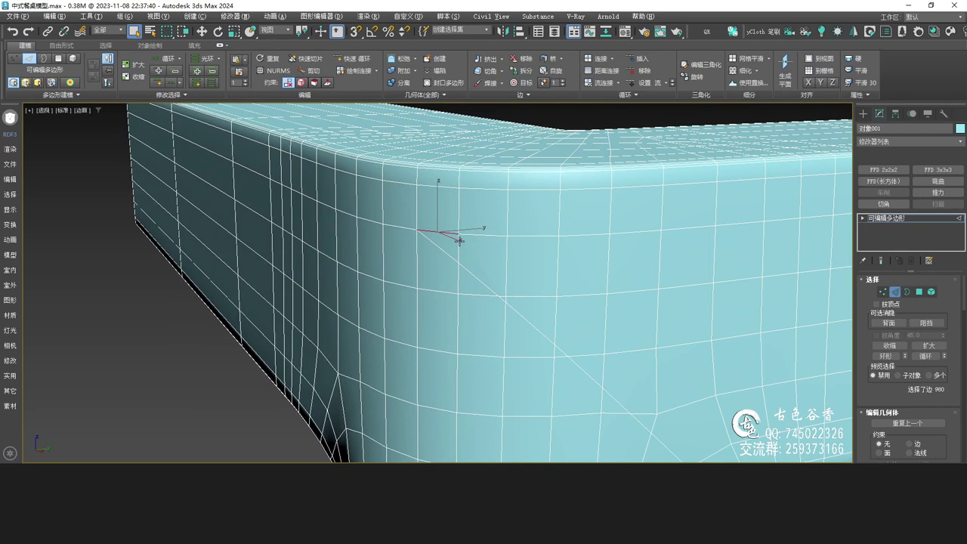
pyautogui.press('BackSpace')
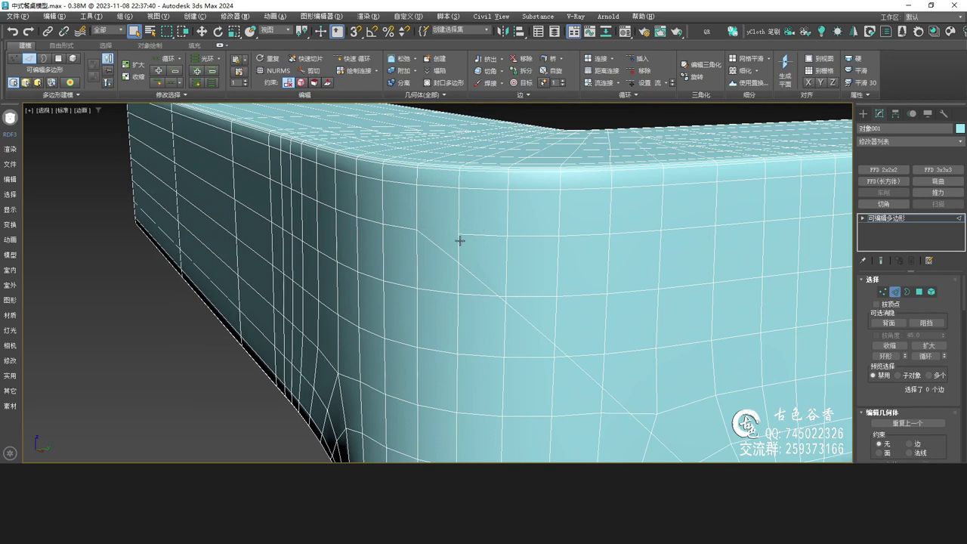
# Connect the vertices above the diagonal cut into a line of edges parallel to it, from the outer corner toward the inner corner.
pyautogui.moveTo(457, 244); pyautogui.dragTo(423, 211, button='middle')
pyautogui.moveTo(461, 262)
pyautogui.mouseDown(button='middle')
pyautogui.moveTo(432, 257)
pyautogui.moveTo(454, 259)
pyautogui.moveTo(443, 225)
pyautogui.moveTo(485, 254)
pyautogui.moveTo(414, 220)
pyautogui.moveTo(430, 244)
pyautogui.moveTo(397, 231)
pyautogui.moveTo(457, 248)
pyautogui.mouseUp(button='middle')
pyautogui.press('1')
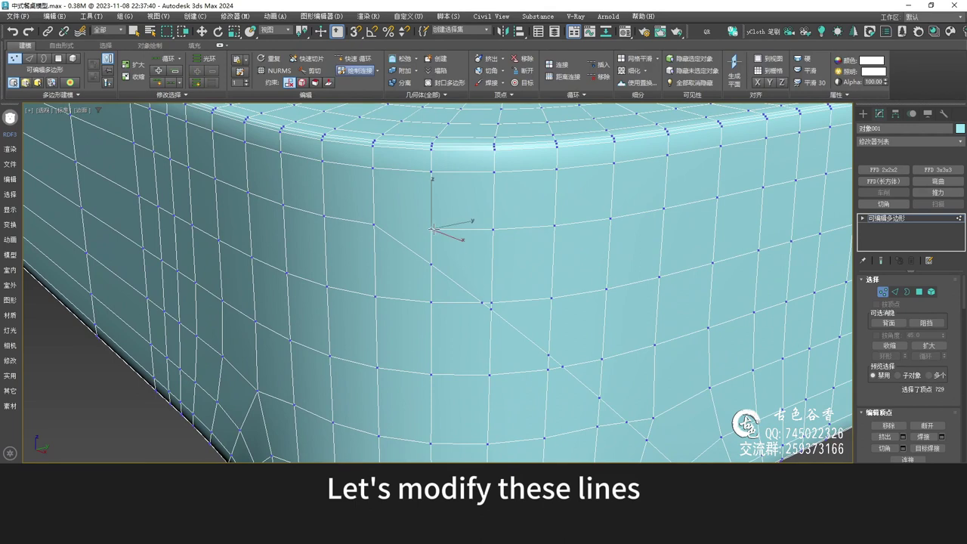
pyautogui.moveTo(434, 233); pyautogui.dragTo(382, 201, button='middle')
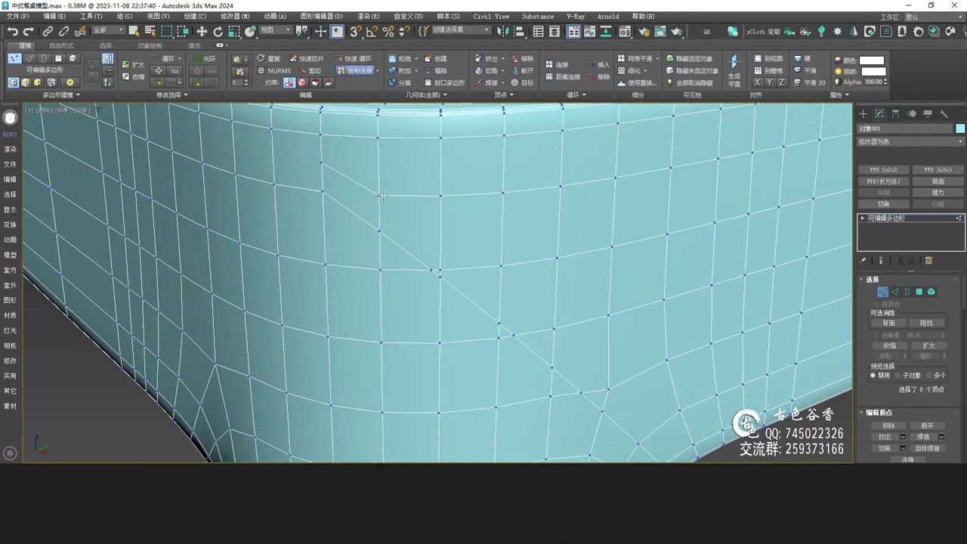
pyautogui.click(378, 195)
pyautogui.moveTo(423, 229); pyautogui.dragTo(500, 265)
pyautogui.moveTo(549, 324); pyautogui.dragTo(555, 328)
pyautogui.scroll(-4, 513, 290)
pyautogui.moveTo(576, 338); pyautogui.dragTo(494, 290, button='middle')
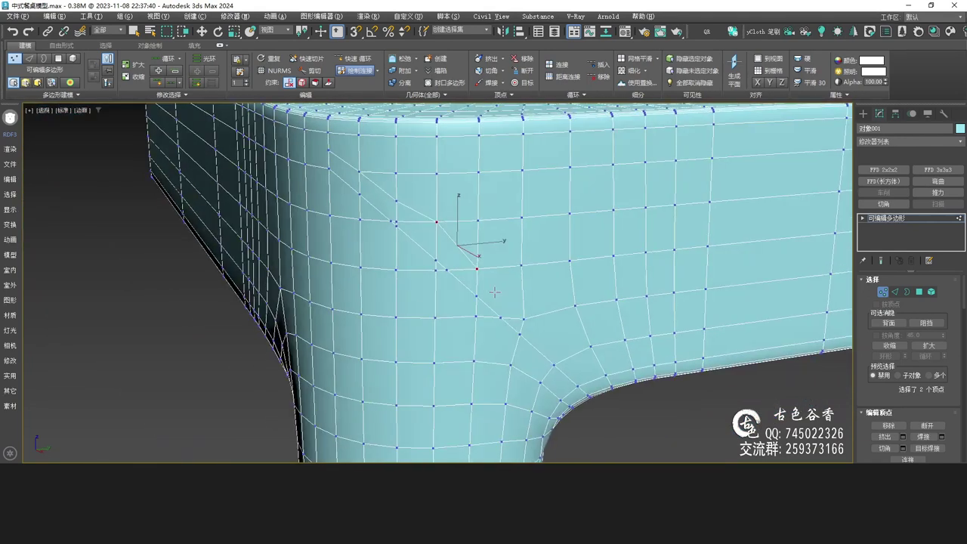
pyautogui.scroll(3, 489, 275)
pyautogui.moveTo(471, 266); pyautogui.dragTo(579, 353)
pyautogui.moveTo(625, 381); pyautogui.dragTo(644, 388)
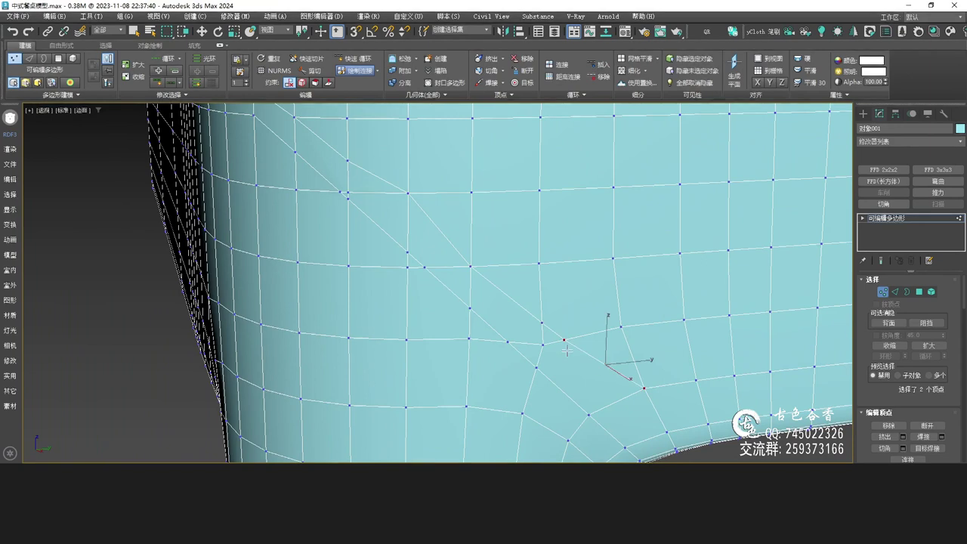
# Clean up the mesh at the upper parallel line's lower end by removing stray vertices and connecting the line to neighbouring vertices.
pyautogui.click(538, 263)
pyautogui.keyDown('ctrl'); pyautogui.click(564, 340); pyautogui.keyUp('ctrl')
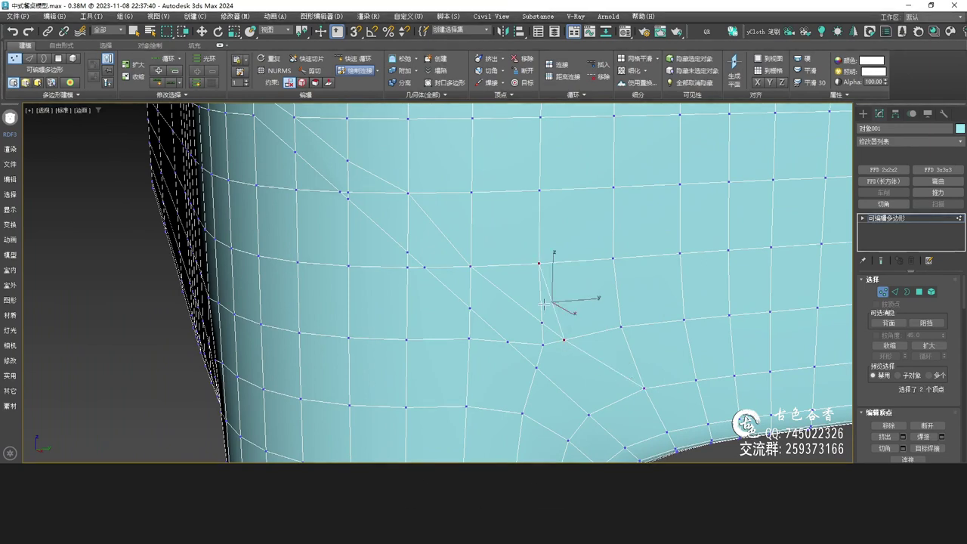
pyautogui.keyDown('ctrl'); pyautogui.keyDown('shift'); pyautogui.click(544, 349); pyautogui.keyUp('shift'); pyautogui.keyUp('ctrl')
pyautogui.hotkey('ctrl', 'y')
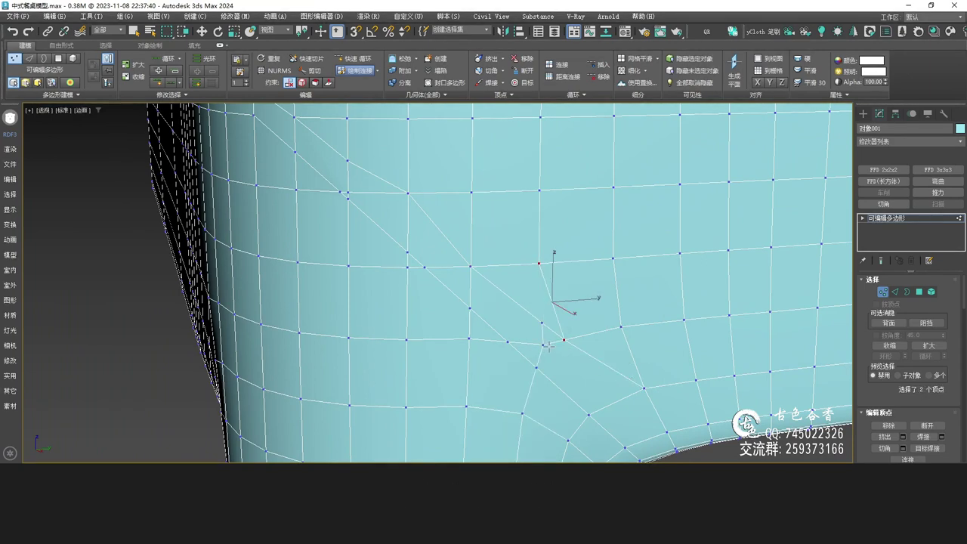
pyautogui.keyDown('ctrl'); pyautogui.keyDown('alt'); pyautogui.click(541, 357); pyautogui.keyUp('alt'); pyautogui.keyUp('ctrl')
pyautogui.moveTo(535, 378); pyautogui.dragTo(536, 317, button='middle')
pyautogui.keyDown('ctrl'); pyautogui.moveTo(536, 315); pyautogui.dragTo(561, 286); pyautogui.keyUp('ctrl')
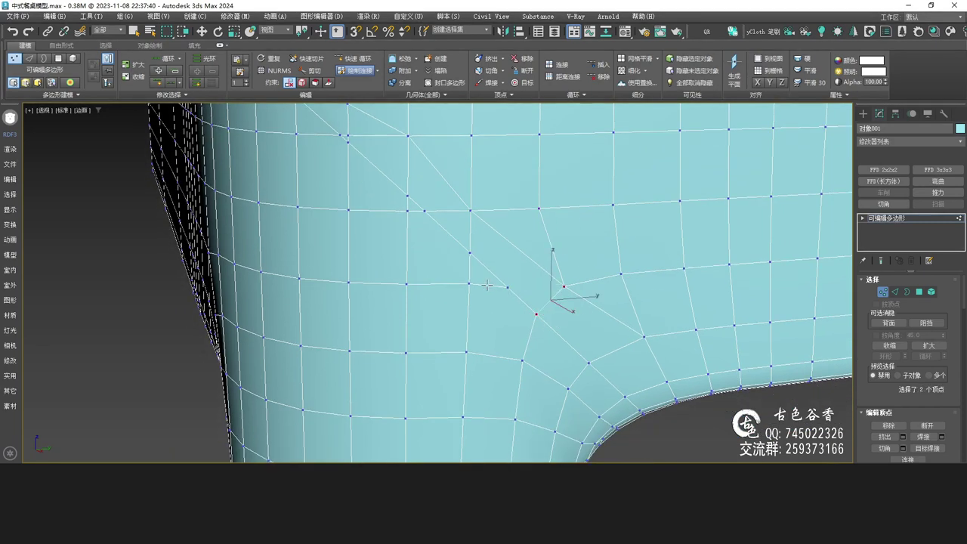
# Connect the vertices below the diagonal cut into a second parallel line of edges and remove the redundant edge beside it.
pyautogui.moveTo(479, 284); pyautogui.dragTo(476, 305, button='middle')
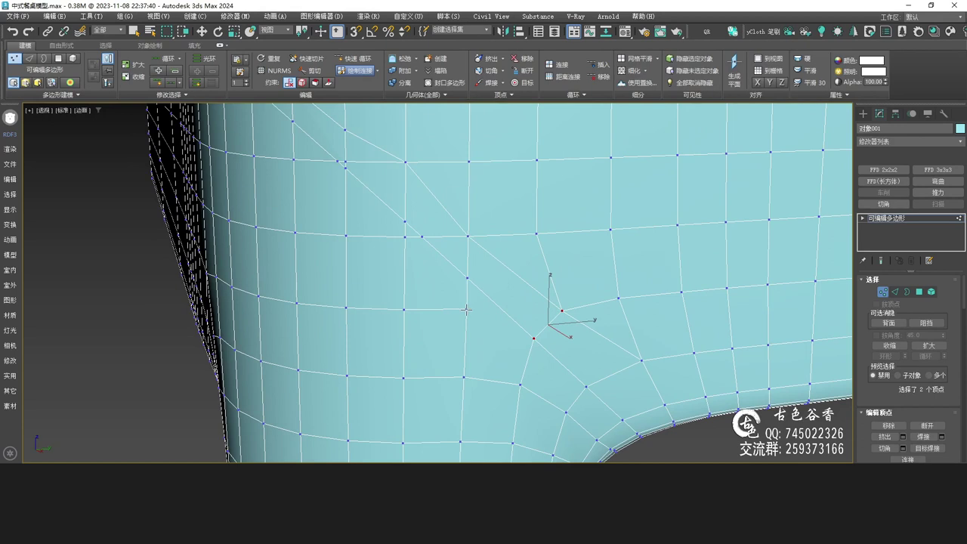
pyautogui.keyDown('alt'); pyautogui.moveTo(466, 309); pyautogui.dragTo(507, 260); pyautogui.keyUp('alt')
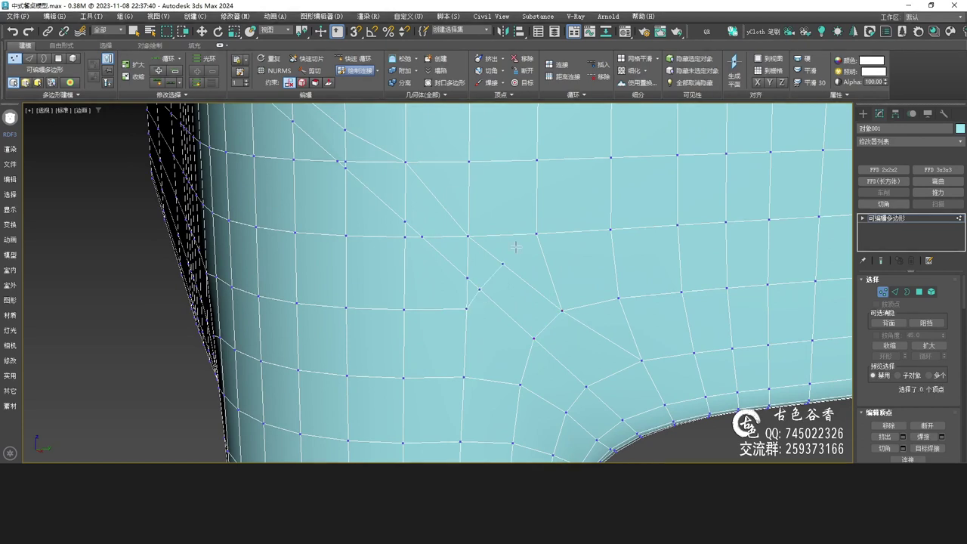
pyautogui.hotkey('ctrl', 'z')
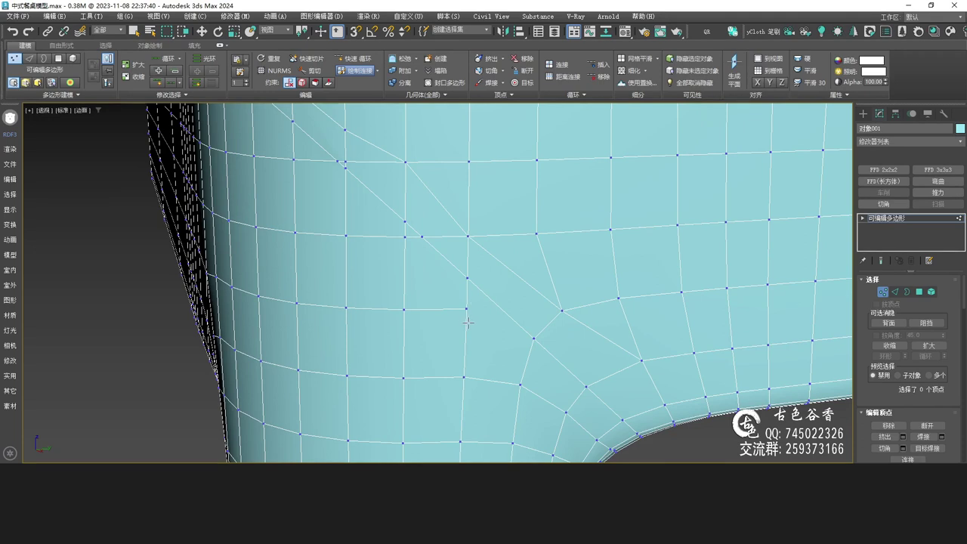
pyautogui.moveTo(404, 309); pyautogui.dragTo(488, 341)
pyautogui.keyDown('ctrl'); pyautogui.moveTo(520, 384); pyautogui.dragTo(451, 308); pyautogui.keyUp('ctrl')
pyautogui.moveTo(430, 269); pyautogui.dragTo(452, 312, button='middle')
pyautogui.moveTo(482, 364)
pyautogui.keyDown('alt'); pyautogui.mouseDown(button='middle')
pyautogui.moveTo(494, 364)
pyautogui.moveTo(499, 350)
pyautogui.moveTo(498, 363)
pyautogui.mouseUp(button='middle'); pyautogui.keyUp('alt')
pyautogui.moveTo(469, 304); pyautogui.dragTo(476, 324, button='middle')
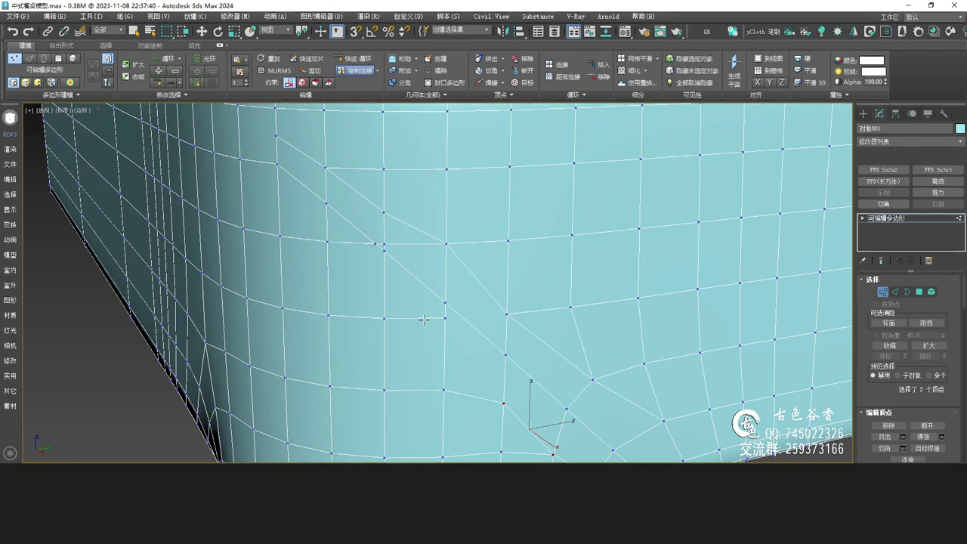
pyautogui.moveTo(385, 318); pyautogui.dragTo(501, 402)
pyautogui.keyDown('ctrl'); pyautogui.keyDown('shift'); pyautogui.click(430, 320); pyautogui.keyUp('shift'); pyautogui.keyUp('ctrl')
# Continue the lower parallel edge line up to the rounded outer corner and remove the edges it replaces.
pyautogui.moveTo(404, 308); pyautogui.dragTo(506, 282, button='middle')
pyautogui.click(473, 360)
pyautogui.keyDown('ctrl'); pyautogui.click(414, 283); pyautogui.keyUp('ctrl')
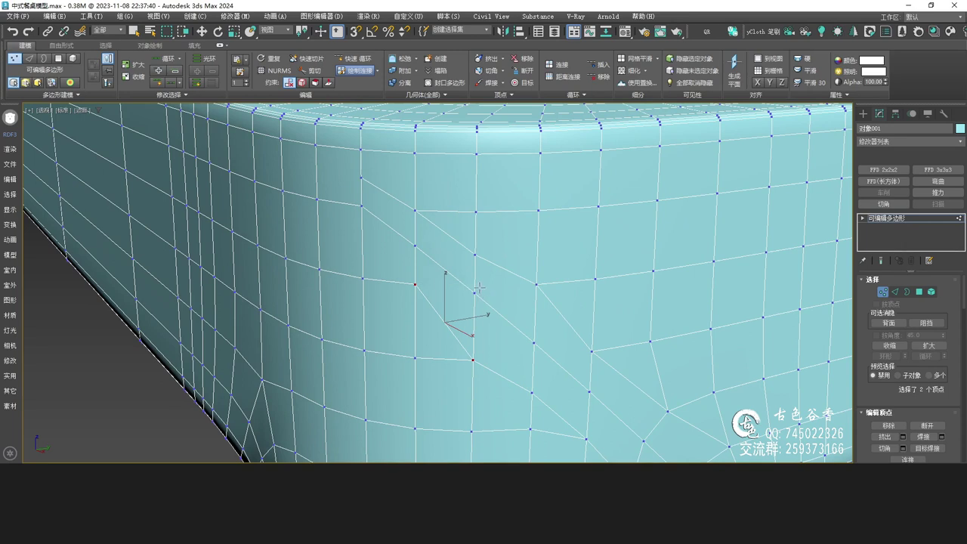
pyautogui.keyDown('alt'); pyautogui.moveTo(371, 292); pyautogui.dragTo(398, 293, button='middle'); pyautogui.keyUp('alt')
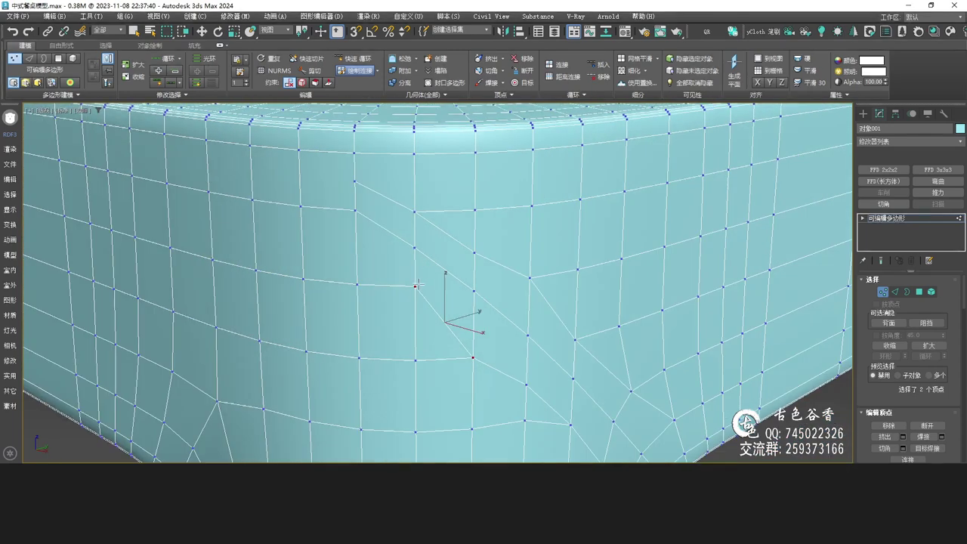
pyautogui.moveTo(358, 285)
pyautogui.mouseDown()
pyautogui.moveTo(420, 303)
pyautogui.moveTo(470, 358)
pyautogui.mouseUp()
pyautogui.keyDown('ctrl'); pyautogui.keyDown('shift'); pyautogui.click(436, 312); pyautogui.keyUp('shift'); pyautogui.keyUp('ctrl')
pyautogui.keyDown('ctrl'); pyautogui.keyDown('shift'); pyautogui.click(393, 286); pyautogui.keyUp('shift'); pyautogui.keyUp('ctrl')
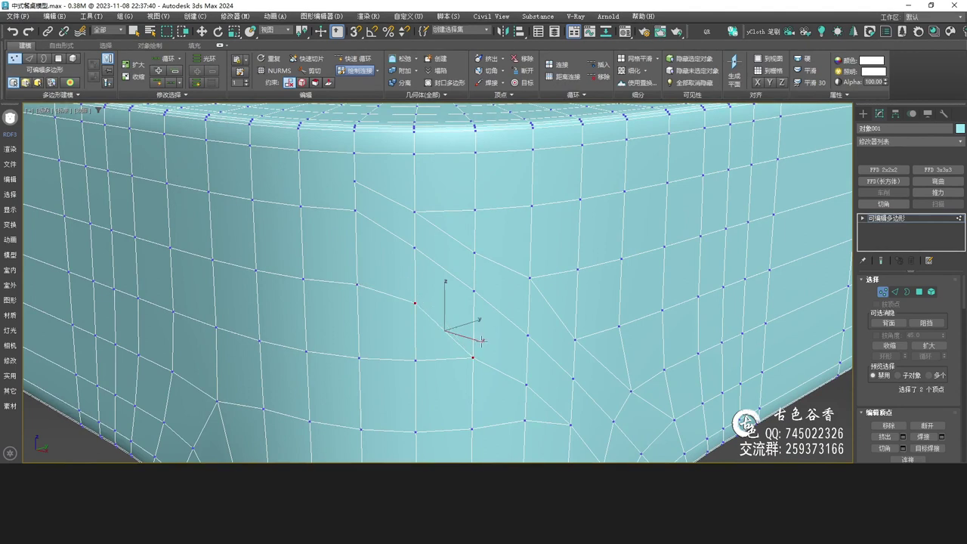
# Select the vertex on the outer corner's centre line and apply a Symmetry modifier to the leg and frame corner.
pyautogui.scroll(-3, 462, 294)
pyautogui.keyDown('alt'); pyautogui.moveTo(484, 311); pyautogui.dragTo(428, 302, button='middle'); pyautogui.keyUp('alt')
pyautogui.keyDown('alt'); pyautogui.moveTo(500, 371); pyautogui.dragTo(487, 382, button='middle'); pyautogui.keyUp('alt')
pyautogui.moveTo(607, 396); pyautogui.dragTo(569, 337, button='middle')
pyautogui.moveTo(401, 210)
pyautogui.mouseDown(button='middle')
pyautogui.moveTo(447, 285)
pyautogui.moveTo(521, 296)
pyautogui.mouseUp(button='middle')
pyautogui.moveTo(372, 204)
pyautogui.mouseDown(button='middle')
pyautogui.moveTo(400, 255)
pyautogui.moveTo(274, 222)
pyautogui.mouseUp(button='middle')
pyautogui.press('w')
pyautogui.press('q')
pyautogui.click(403, 241)
pyautogui.hotkey('alt', 'w')
pyautogui.middleClick(392, 257)
pyautogui.hotkey('alt', 'w')
pyautogui.scroll(2, 527, 273)
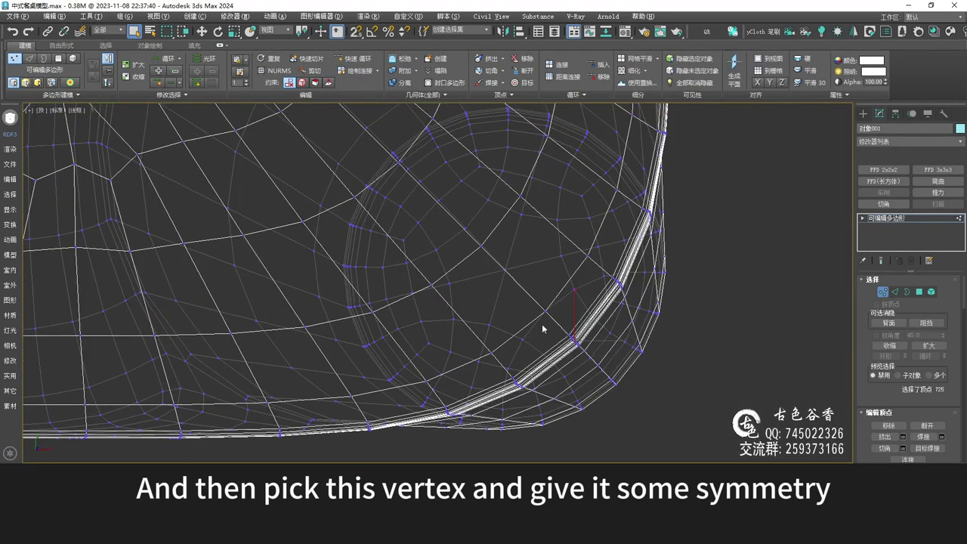
pyautogui.scroll(2, 572, 354)
pyautogui.scroll(-2, 533, 285)
pyautogui.moveTo(507, 220); pyautogui.dragTo(548, 266, button='middle')
pyautogui.hotkey('alt', 's')
# Rotate the Symmetry mirror plane with angle snap to the corner's diagonal, then collapse the result to an editable poly.
pyautogui.click(873, 218)
pyautogui.click(887, 227)
pyautogui.press('e')
pyautogui.press('a')
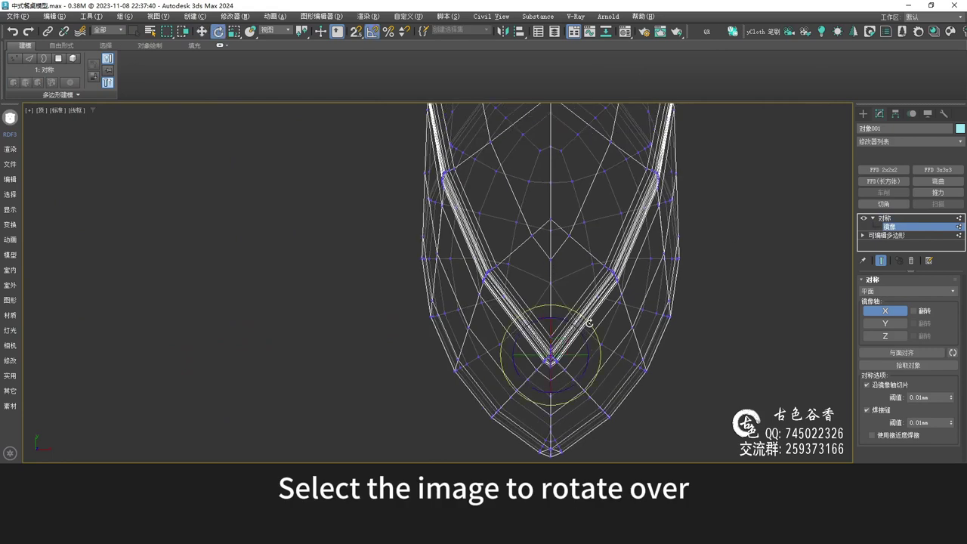
pyautogui.scroll(4, 559, 344)
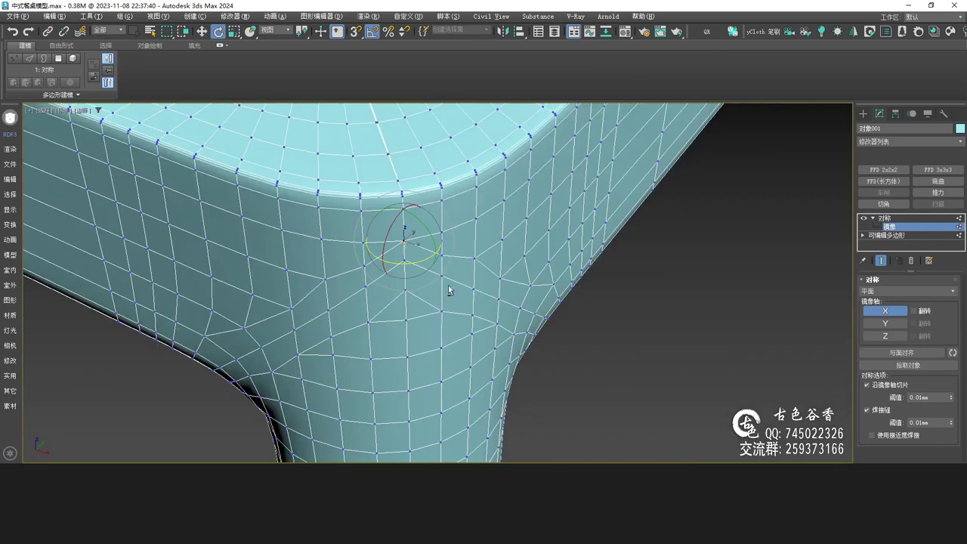
pyautogui.keyDown('alt'); pyautogui.moveTo(448, 286); pyautogui.dragTo(440, 280, button='middle'); pyautogui.keyUp('alt')
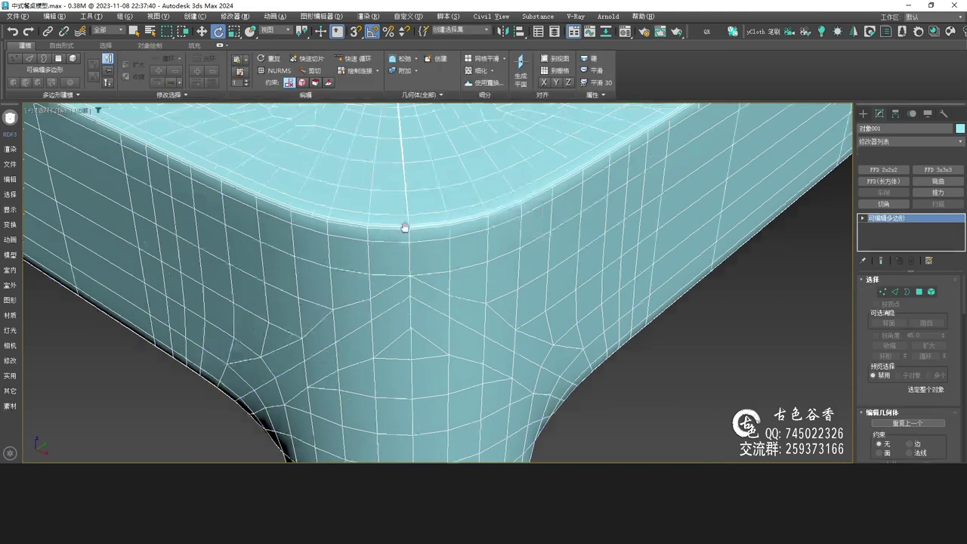
# Remove the doubled edge loops flanking the symmetry seam across the frame's top face.
pyautogui.scroll(5, 404, 222)
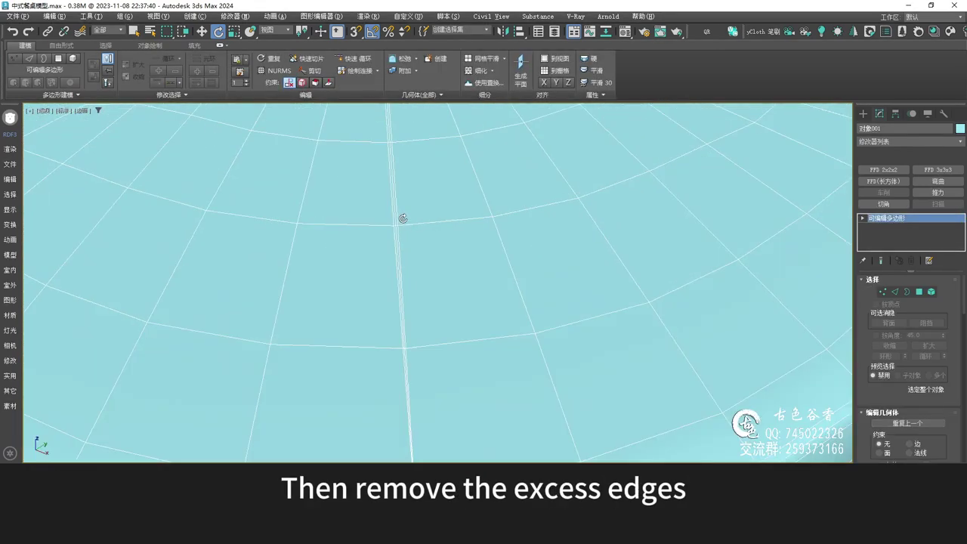
pyautogui.doubleClick(395, 214)
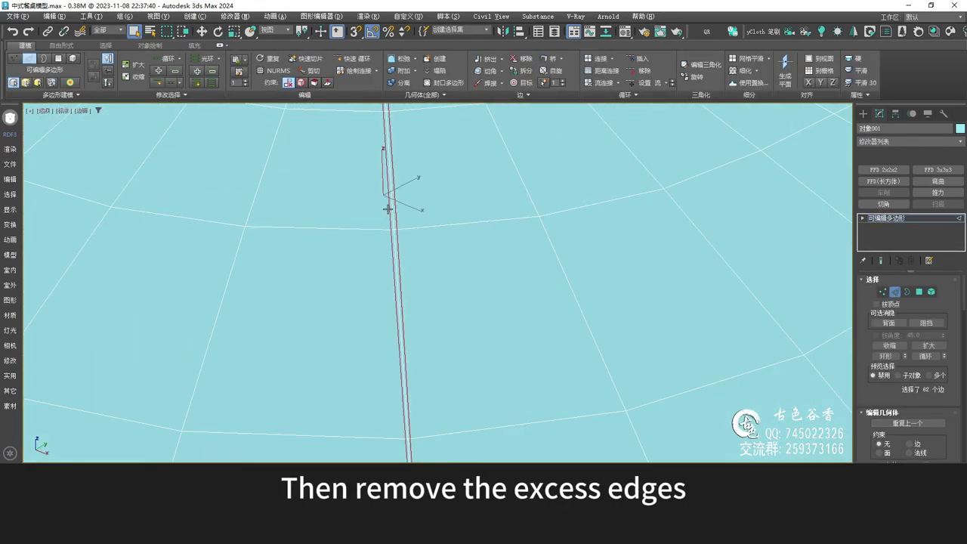
pyautogui.hotkey('ctrl', 'BackSpace')
# Remove the remaining doubled edge loops along the symmetry seam on the inner side of the leg corner.
pyautogui.scroll(-6, 388, 209)
pyautogui.scroll(-4, 389, 189)
pyautogui.keyDown('alt'); pyautogui.moveTo(389, 189); pyautogui.dragTo(529, 162, button='middle'); pyautogui.keyUp('alt')
pyautogui.scroll(5, 396, 227)
pyautogui.scroll(-4, 384, 275)
pyautogui.moveTo(384, 274); pyautogui.dragTo(418, 162, button='middle')
pyautogui.scroll(7, 410, 246)
pyautogui.doubleClick(414, 269)
pyautogui.keyDown('ctrl'); pyautogui.doubleClick(402, 256); pyautogui.keyUp('ctrl')
pyautogui.hotkey('ctrl', 'BackSpace')
# Collapse the tiny leftover edges at the seam junction on the inner side of the corner into one vertex.
pyautogui.scroll(4, 405, 250)
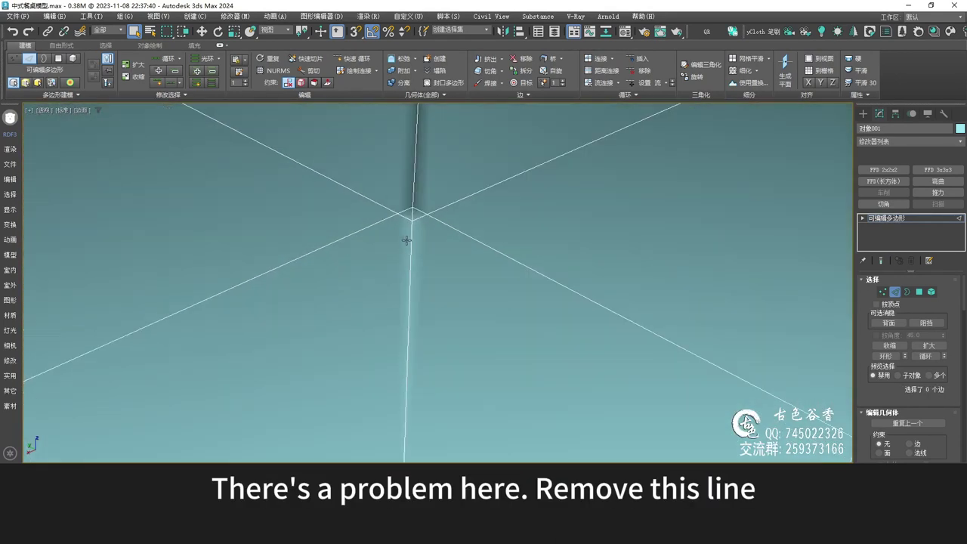
pyautogui.click(412, 211)
pyautogui.hotkey('ctrl', 'alt', 'c')
pyautogui.click(420, 214)
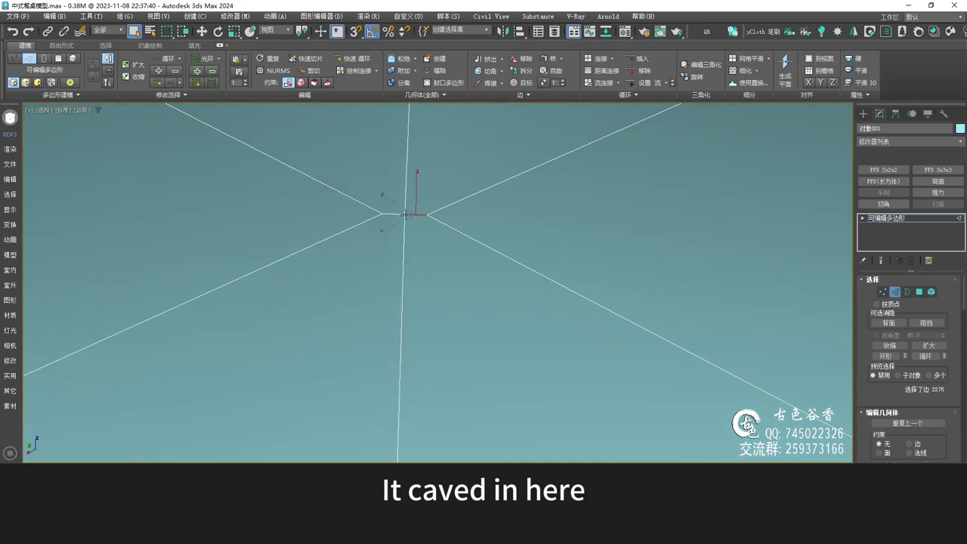
pyautogui.keyDown('ctrl'); pyautogui.click(397, 213); pyautogui.keyUp('ctrl')
pyautogui.hotkey('ctrl', 'alt', 'c')
pyautogui.scroll(-5, 426, 221)
pyautogui.scroll(-5, 425, 220)
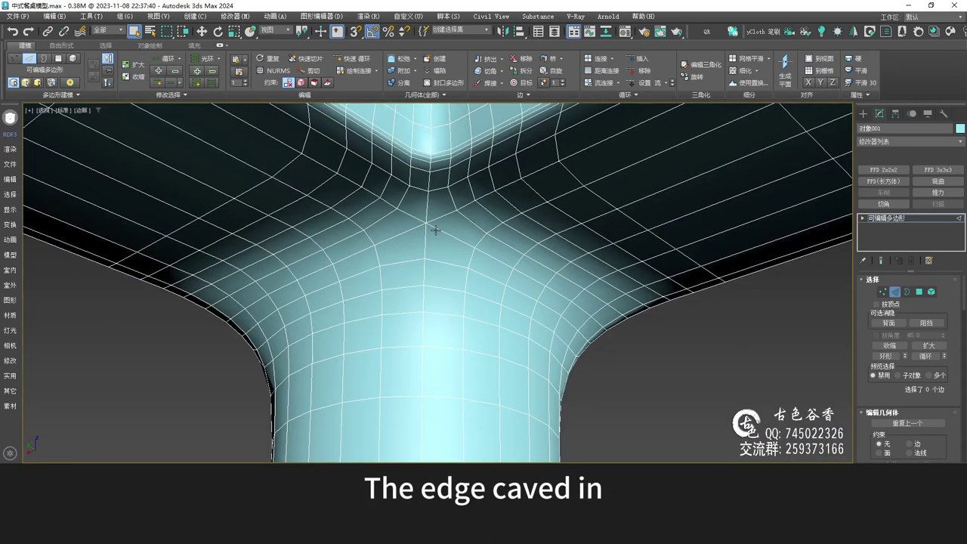
pyautogui.scroll(-4, 392, 227)
pyautogui.keyDown('alt'); pyautogui.moveTo(392, 225); pyautogui.dragTo(548, 288, button='middle'); pyautogui.keyUp('alt')
pyautogui.scroll(-8, 404, 246)
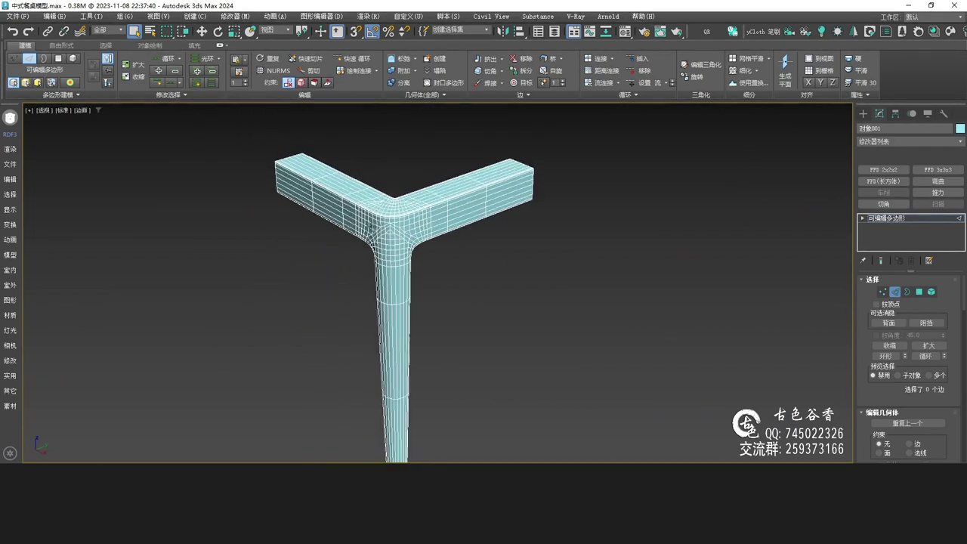
# Select the seam edge loop running across the frame's top and down the rounded outer corner.
pyautogui.scroll(9, 412, 221)
pyautogui.moveTo(459, 225); pyautogui.dragTo(468, 266, button='middle')
pyautogui.scroll(2, 414, 219)
pyautogui.doubleClick(409, 207)
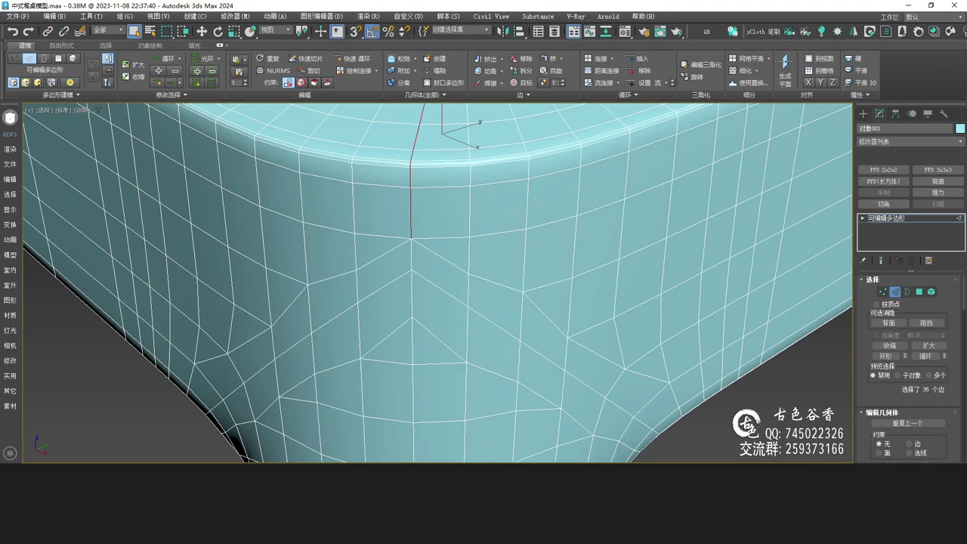
# Check the leg joint in ACDSee reference photo 参考图02, then add the diagonal joint edges on both frame faces to the selection.
pyautogui.hotkey('alt', 'Tab')
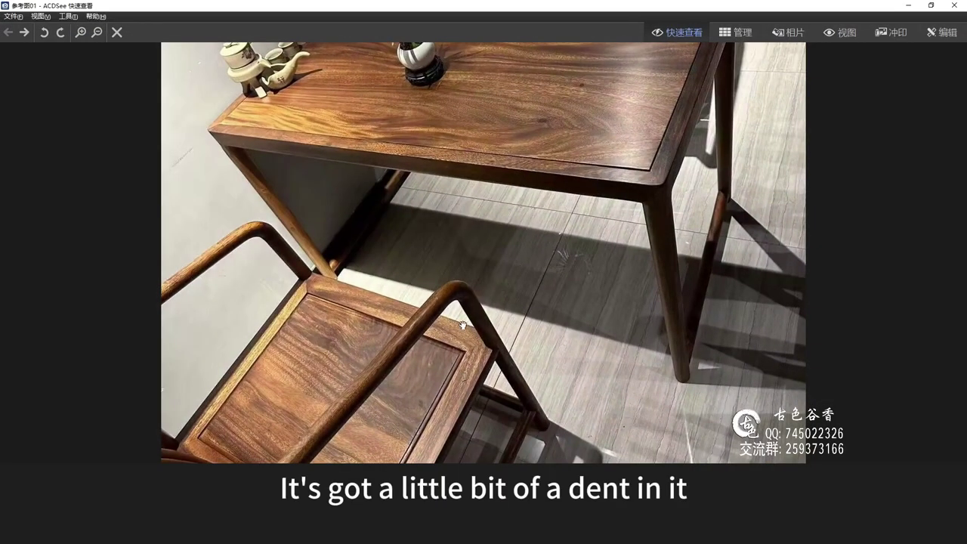
pyautogui.scroll(-1, 511, 300)
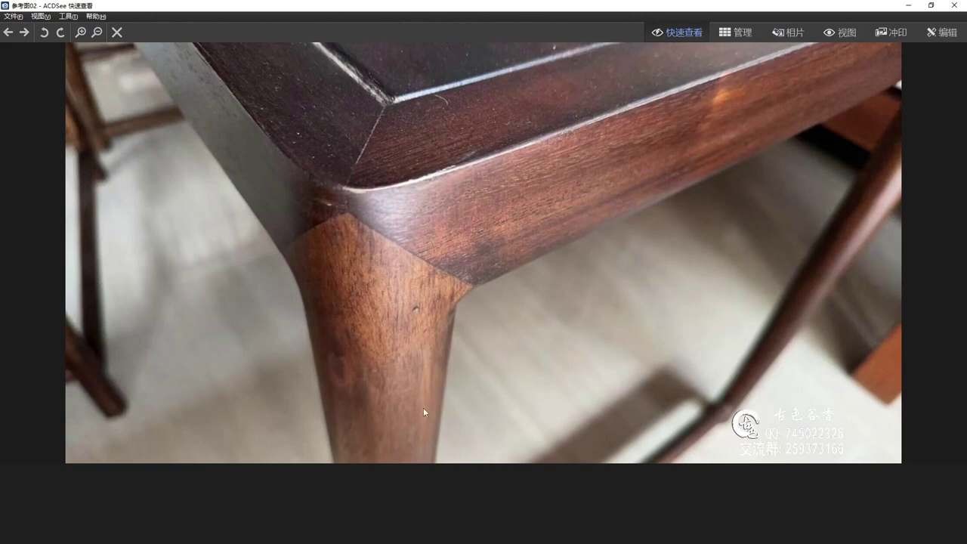
pyautogui.keyDown('ctrl'); pyautogui.scroll(2, 440, 367); pyautogui.keyUp('ctrl')
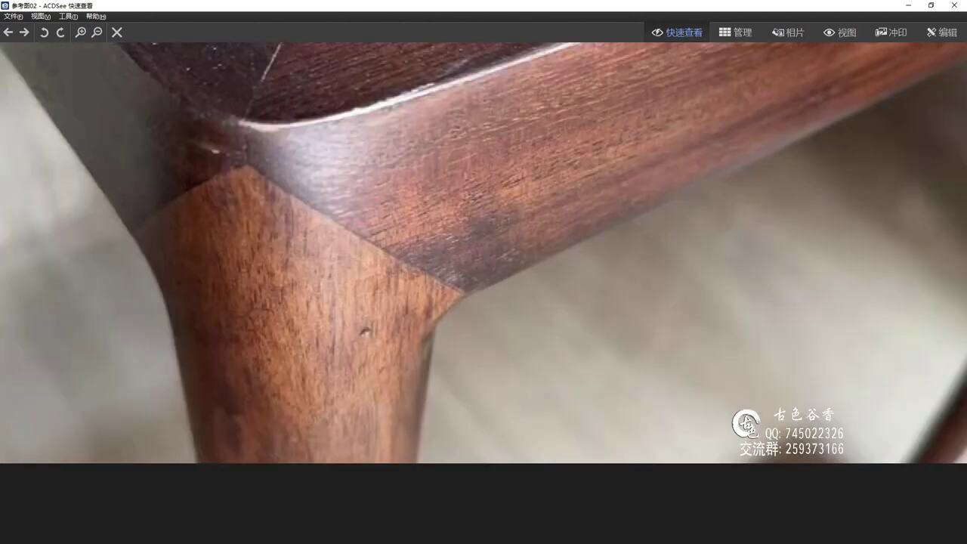
pyautogui.hotkey('alt', 'Tab')
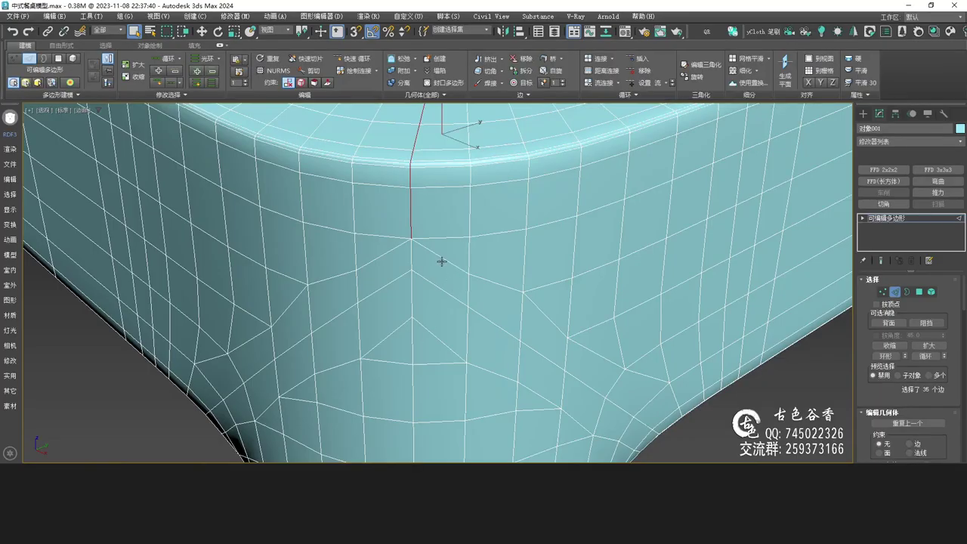
pyautogui.scroll(2, 427, 281)
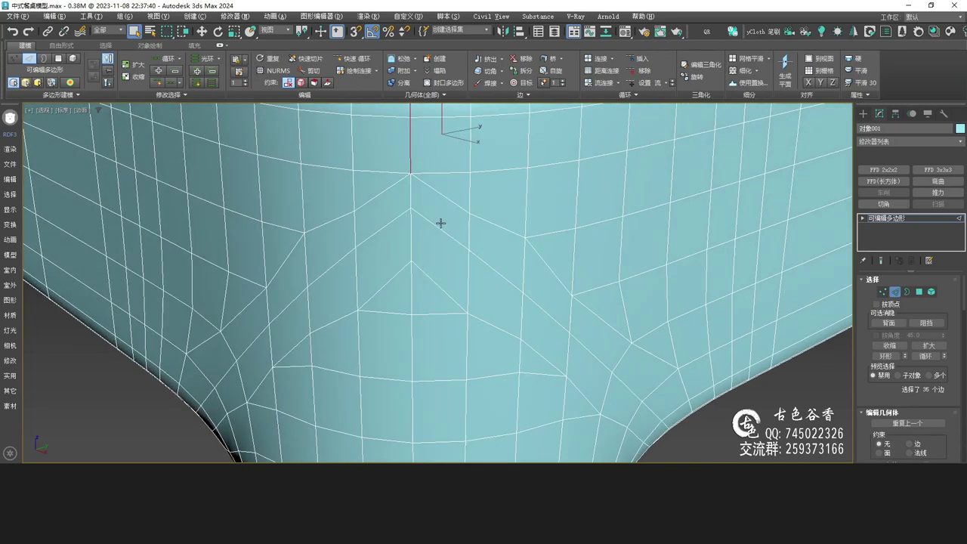
pyautogui.keyDown('ctrl'); pyautogui.doubleClick(427, 219); pyautogui.keyUp('ctrl')
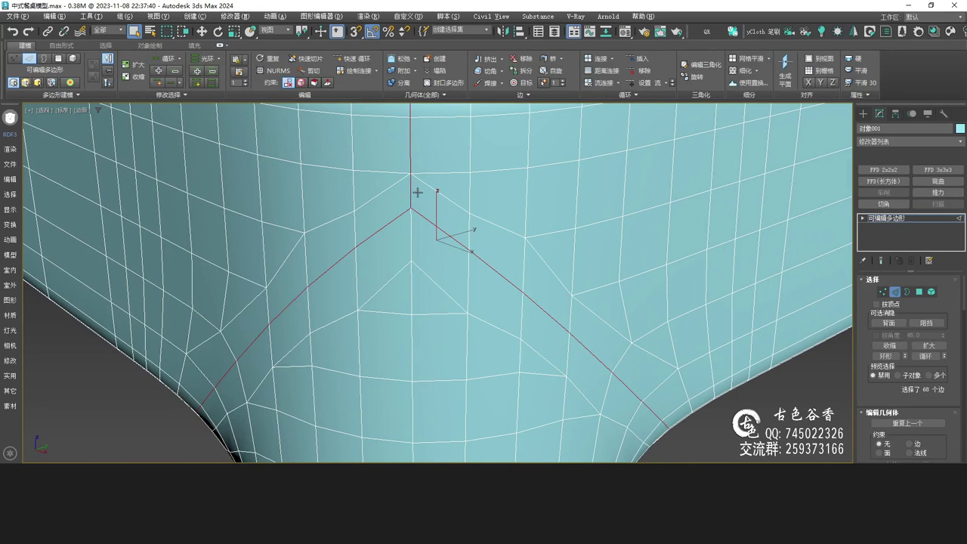
# Remove the two short slanted edges just above the apex of the diagonal joint on the outer corner.
pyautogui.moveTo(410, 189); pyautogui.dragTo(429, 217, button='middle')
pyautogui.click(434, 212)
pyautogui.keyDown('ctrl'); pyautogui.click(400, 209); pyautogui.keyUp('ctrl')
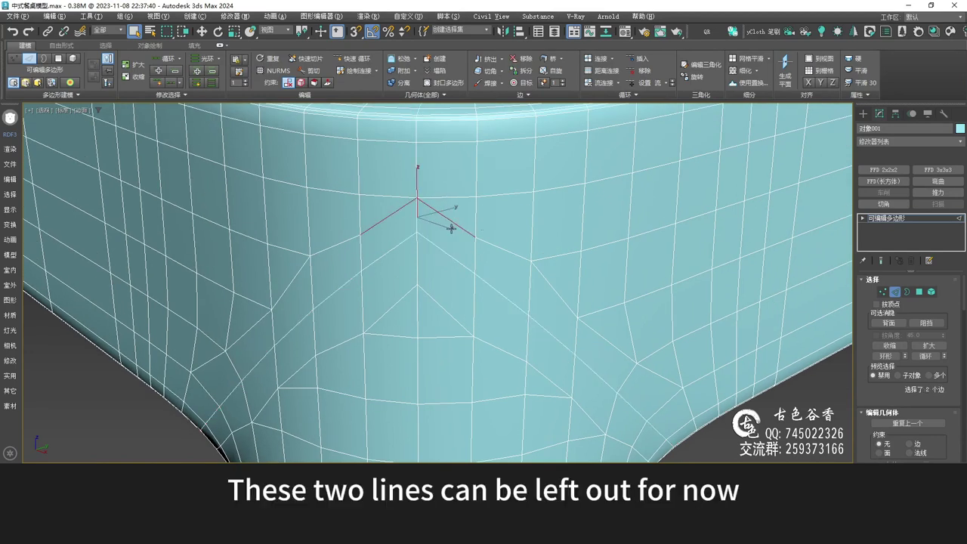
pyautogui.press('BackSpace')
# Select the vertical seam loop together with the diagonal joint edges, then deselect the part running down the leg.
pyautogui.doubleClick(424, 237)
pyautogui.keyDown('ctrl'); pyautogui.doubleClick(419, 219); pyautogui.keyUp('ctrl')
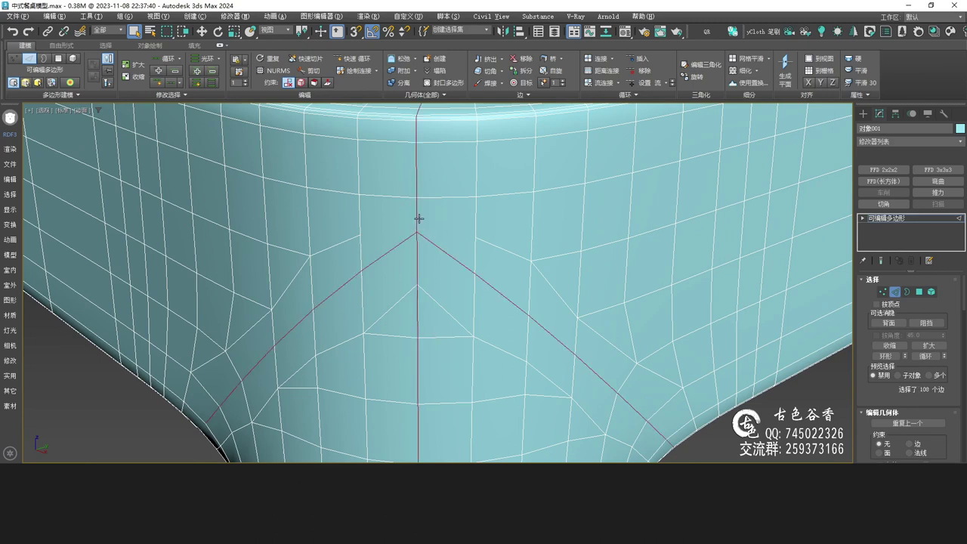
pyautogui.keyDown('alt'); pyautogui.moveTo(409, 251); pyautogui.dragTo(434, 325); pyautogui.keyUp('alt')
pyautogui.scroll(-4, 433, 336)
pyautogui.moveTo(433, 347); pyautogui.dragTo(428, 278, button='middle')
pyautogui.keyDown('alt'); pyautogui.moveTo(414, 255); pyautogui.dragTo(458, 378); pyautogui.keyUp('alt')
pyautogui.scroll(-3, 446, 366)
pyautogui.moveTo(445, 366); pyautogui.dragTo(442, 246, button='middle')
pyautogui.keyDown('alt'); pyautogui.moveTo(398, 244); pyautogui.dragTo(464, 423); pyautogui.keyUp('alt')
pyautogui.scroll(-4, 464, 423)
pyautogui.moveTo(464, 423); pyautogui.dragTo(463, 293, button='middle')
pyautogui.keyDown('alt'); pyautogui.moveTo(386, 270); pyautogui.dragTo(457, 388); pyautogui.keyUp('alt')
pyautogui.moveTo(457, 388); pyautogui.dragTo(449, 295, button='middle')
pyautogui.scroll(-3, 449, 294)
pyautogui.keyDown('alt'); pyautogui.moveTo(356, 250); pyautogui.dragTo(522, 456); pyautogui.keyUp('alt')
# Add the missing joint edges at the seam junction on the inner side of the corner to the selection.
pyautogui.keyDown('alt'); pyautogui.moveTo(504, 317); pyautogui.dragTo(400, 219, button='middle'); pyautogui.keyUp('alt')
pyautogui.moveTo(400, 219); pyautogui.dragTo(387, 327, button='middle')
pyautogui.keyDown('alt'); pyautogui.moveTo(387, 326); pyautogui.dragTo(415, 270, button='middle'); pyautogui.keyUp('alt')
pyautogui.scroll(5, 394, 265)
pyautogui.scroll(6, 415, 232)
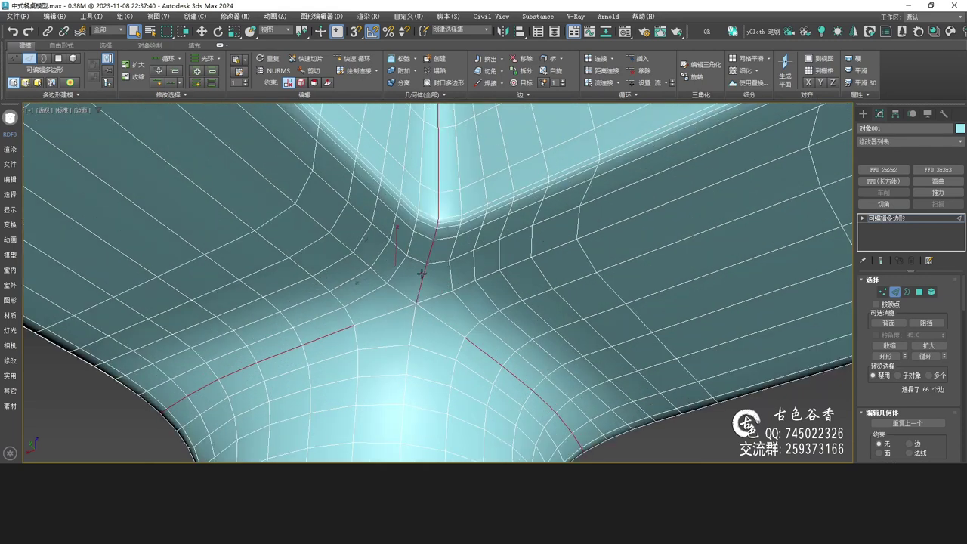
pyautogui.keyDown('ctrl'); pyautogui.click(405, 306); pyautogui.keyUp('ctrl')
pyautogui.scroll(-5, 405, 306)
pyautogui.keyDown('alt'); pyautogui.moveTo(408, 287); pyautogui.dragTo(560, 315, button='middle'); pyautogui.keyUp('alt')
pyautogui.scroll(5, 431, 310)
pyautogui.scroll(-3, 408, 299)
pyautogui.moveTo(388, 277)
pyautogui.mouseDown(button='middle')
pyautogui.moveTo(391, 302)
pyautogui.moveTo(421, 307)
pyautogui.moveTo(415, 334)
pyautogui.moveTo(415, 267)
pyautogui.moveTo(363, 294)
pyautogui.moveTo(393, 228)
pyautogui.moveTo(399, 285)
pyautogui.mouseUp(button='middle')
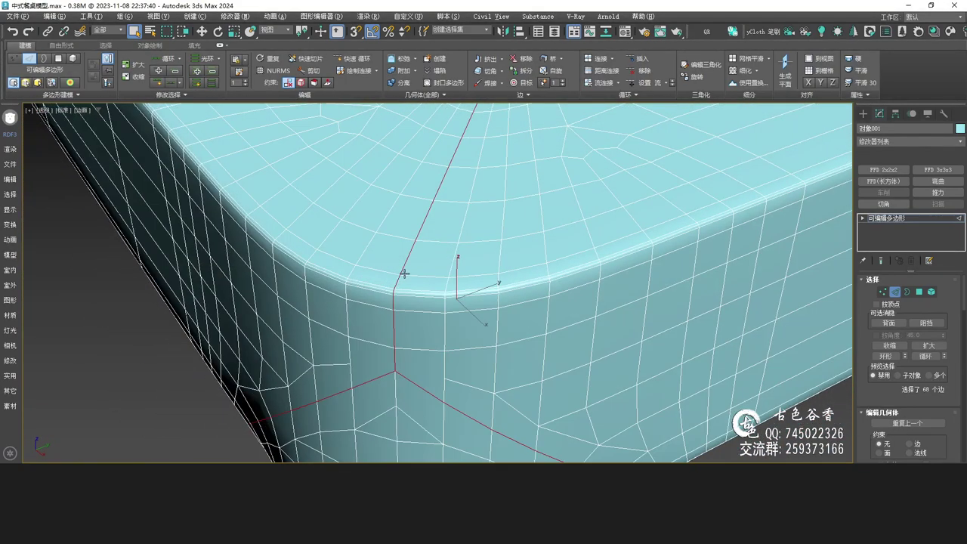
# Extrude the selected seam and joint edges with a height of -0.2 mm and a width of 0.2 mm.
pyautogui.hotkey('shift', 'e')
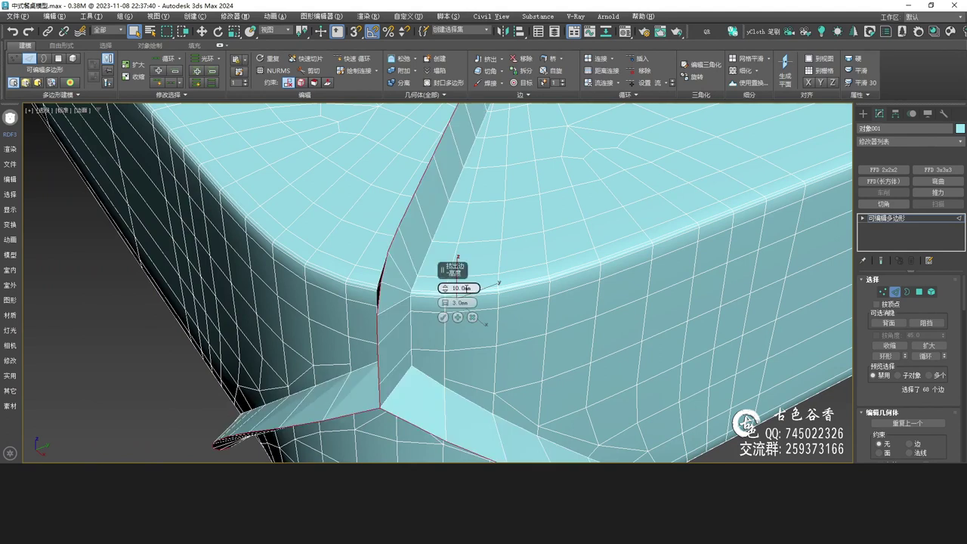
pyautogui.write('0.2')
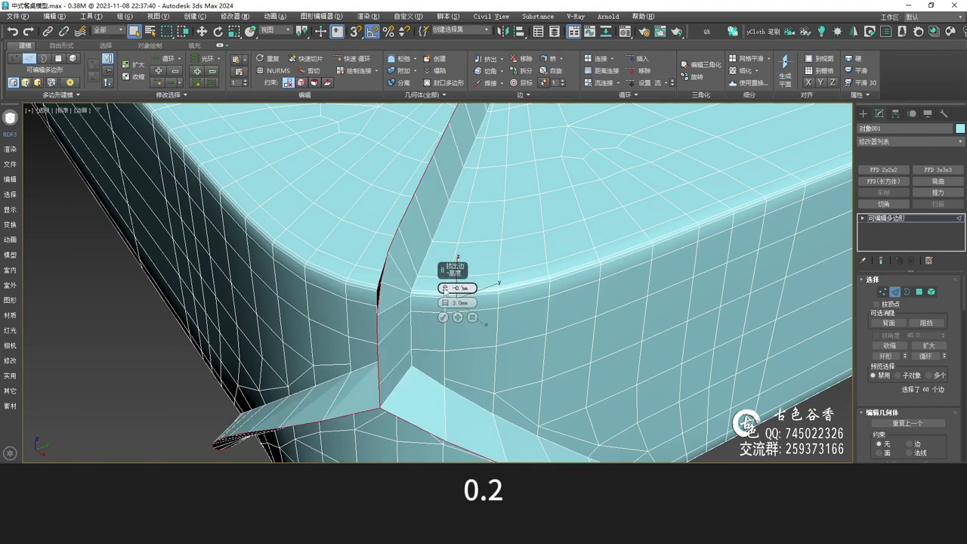
pyautogui.press('Return')
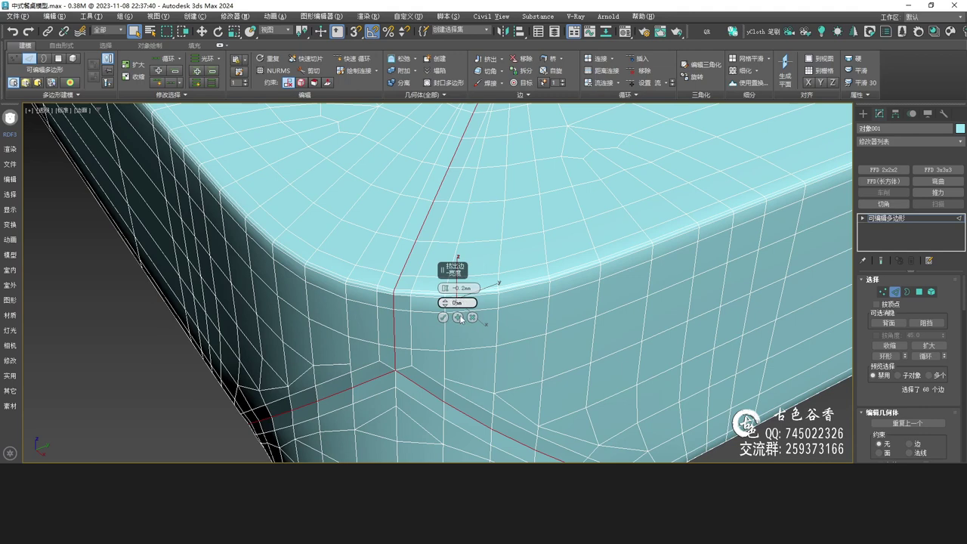
pyautogui.press('Return')
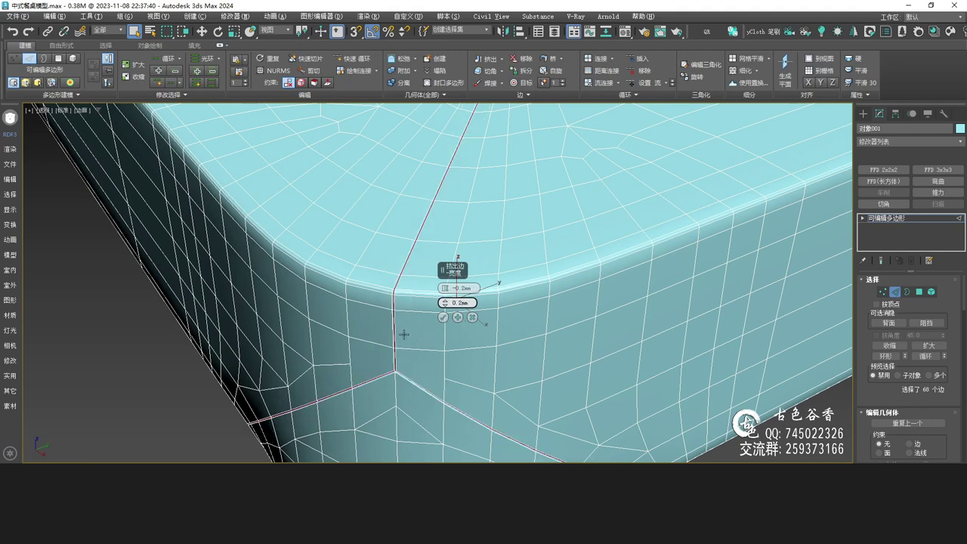
pyautogui.scroll(2, 394, 309)
pyautogui.click(443, 320)
# Connect the lower vertex of the groove junction at the outer joint apex to the vertex on its right side.
pyautogui.moveTo(414, 343); pyautogui.dragTo(438, 293, button='middle')
pyautogui.scroll(5, 425, 344)
pyautogui.press('1')
pyautogui.click(423, 356)
pyautogui.keyDown('alt'); pyautogui.moveTo(430, 350); pyautogui.dragTo(463, 280, button='middle'); pyautogui.keyUp('alt')
pyautogui.scroll(-3, 417, 367)
pyautogui.scroll(3, 464, 280)
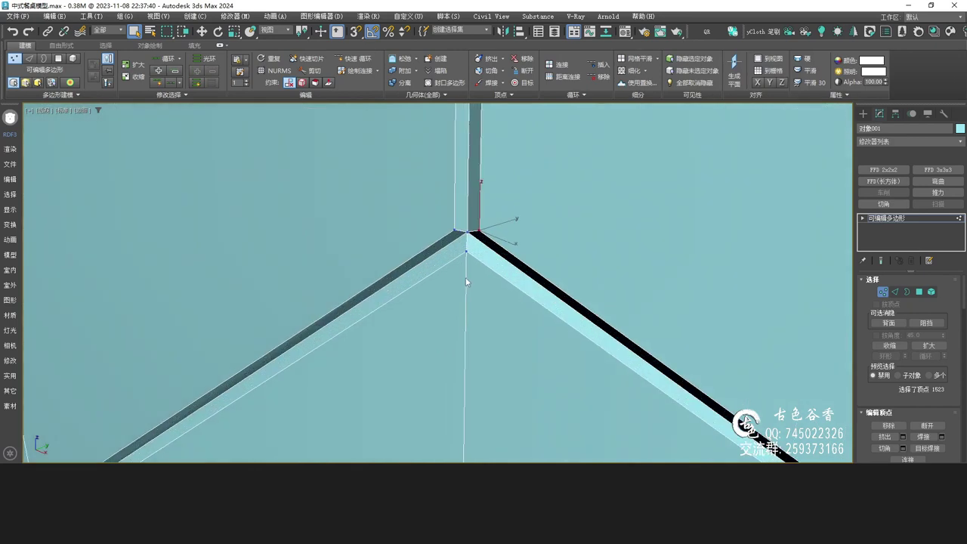
pyautogui.hotkey('alt', '2')
pyautogui.scroll(3, 473, 251)
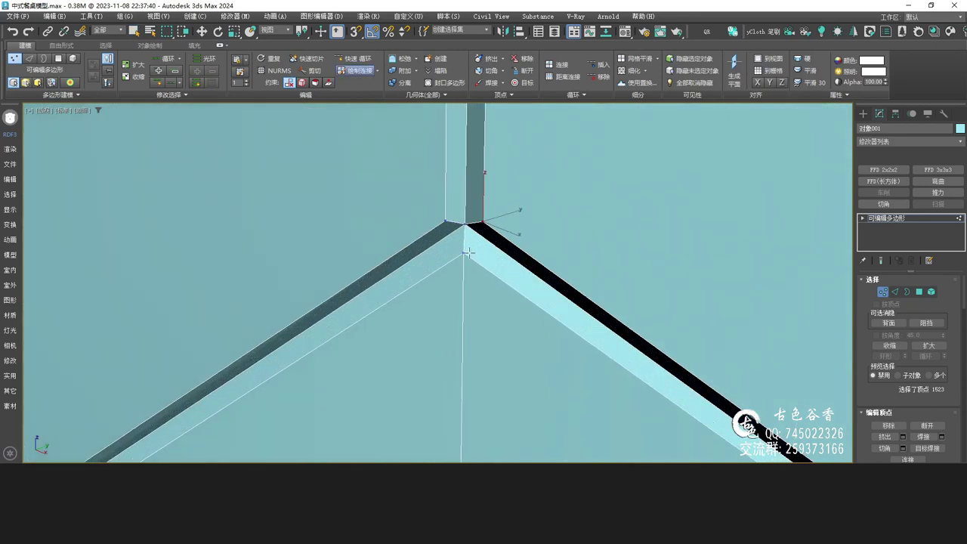
pyautogui.moveTo(464, 252); pyautogui.dragTo(474, 240)
pyautogui.click(481, 225)
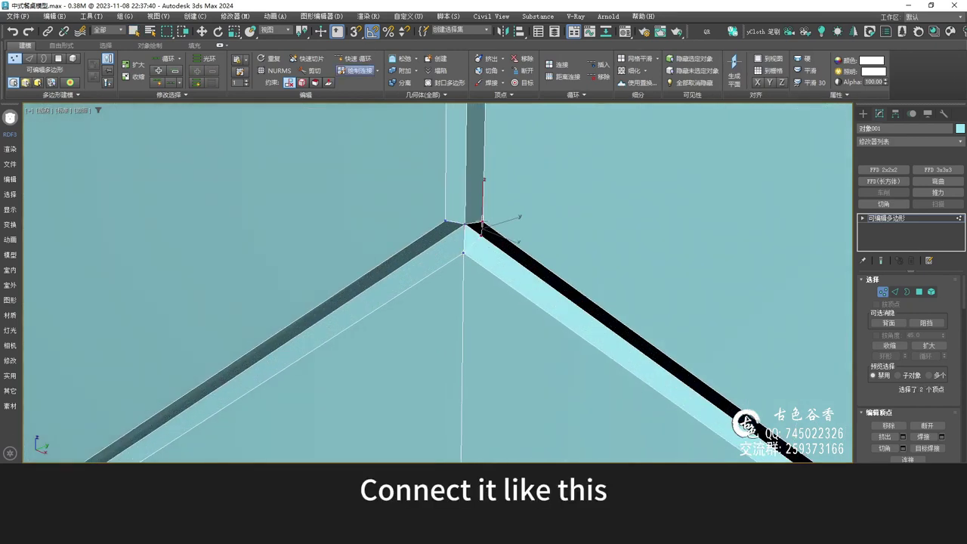
# Connect the groove junction's left vertex to the lower one and across the vertical groove to the right one.
pyautogui.keyDown('alt'); pyautogui.moveTo(469, 227); pyautogui.dragTo(453, 219, button='middle'); pyautogui.keyUp('alt')
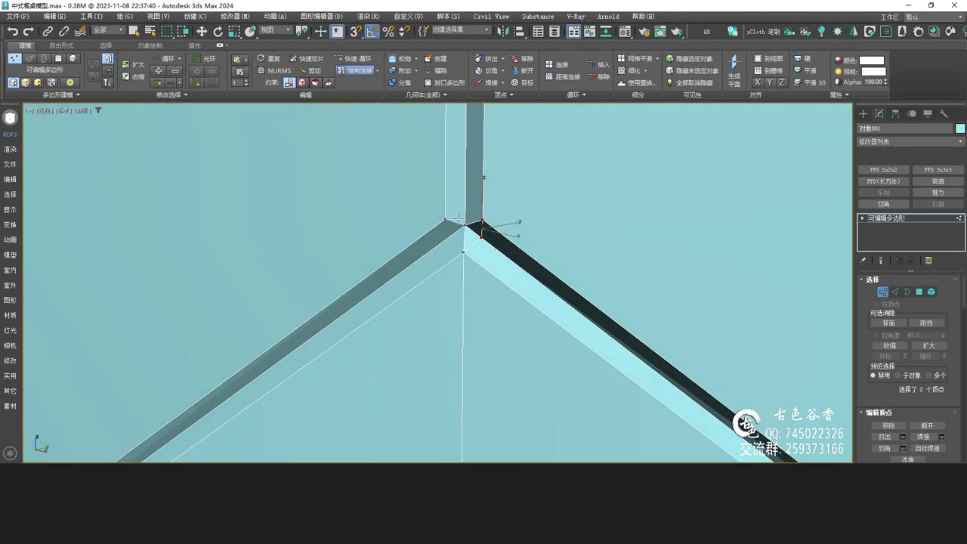
pyautogui.moveTo(446, 219); pyautogui.dragTo(464, 252)
pyautogui.scroll(2, 479, 234)
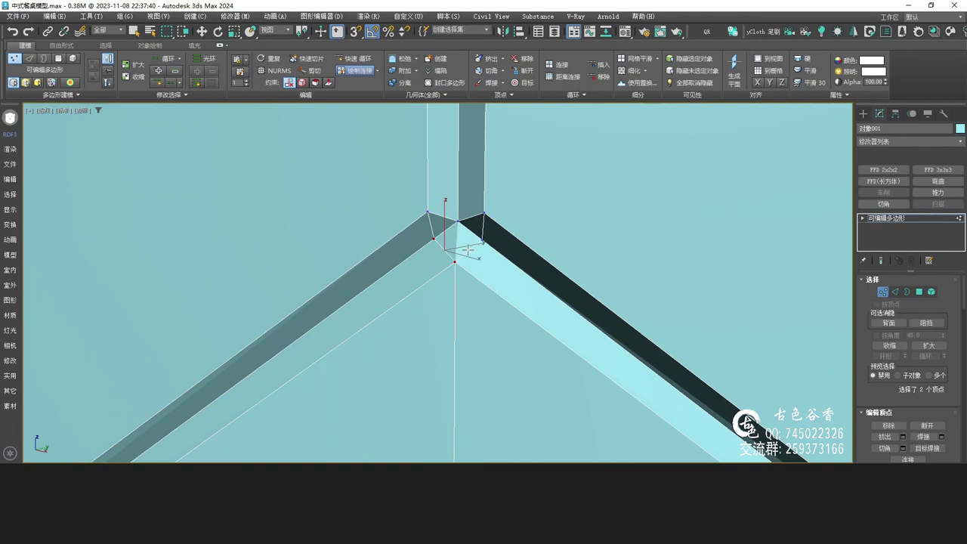
pyautogui.moveTo(427, 212); pyautogui.dragTo(485, 213)
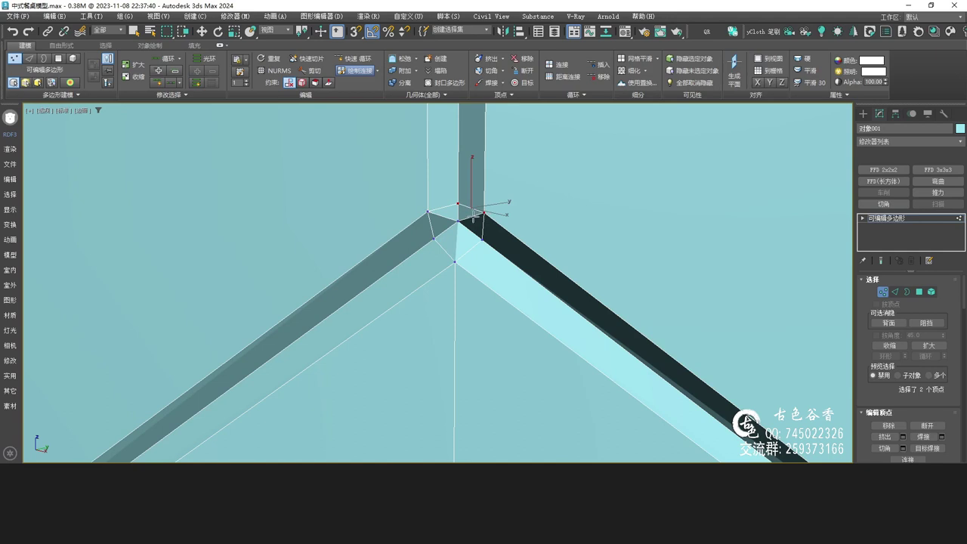
pyautogui.rightClick(550, 222)
pyautogui.click(438, 266)
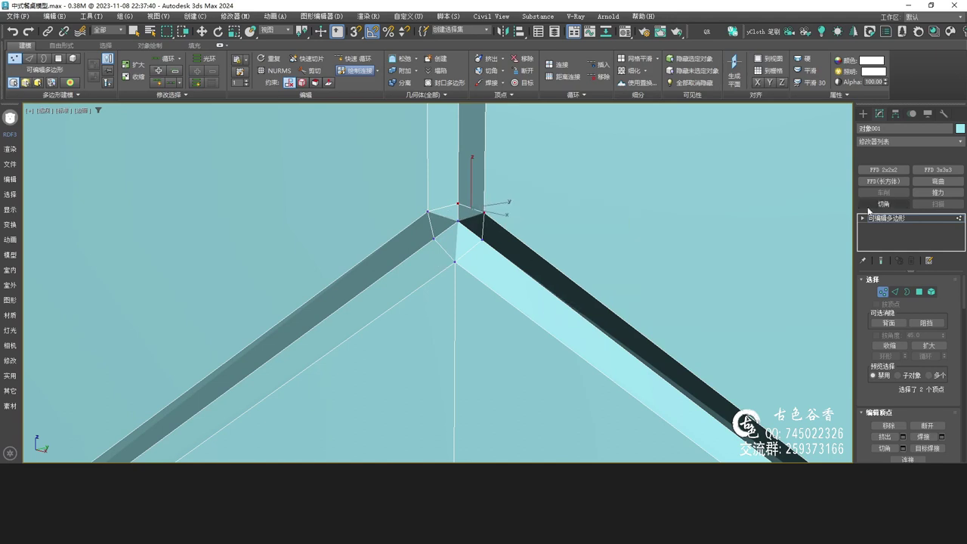
# Preview the whole frame with NURMS smoothing and hidden edges, and inspect the joint grooves on the outer corner.
pyautogui.click(896, 219)
pyautogui.hotkey('ctrl', 'q')
pyautogui.scroll(-8, 496, 277)
pyautogui.scroll(-5, 495, 276)
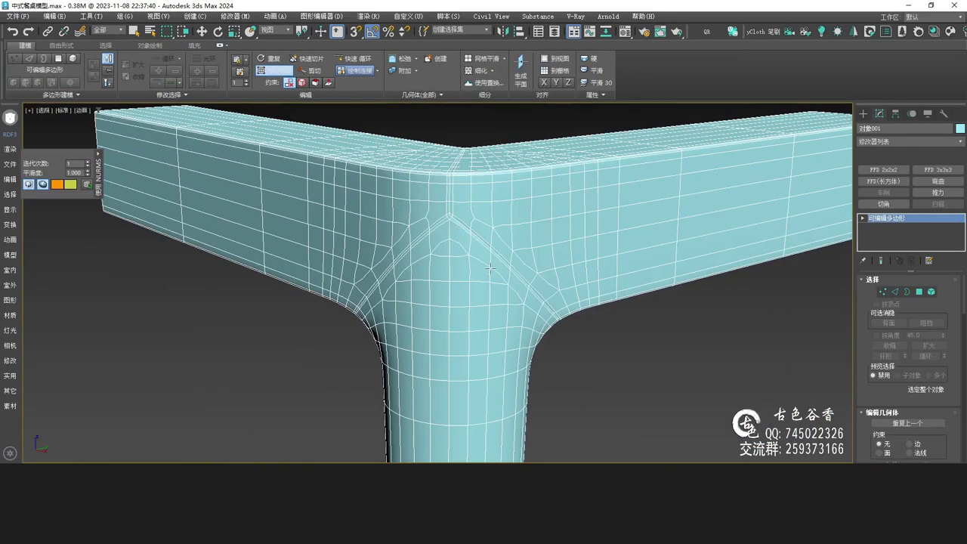
pyautogui.press('F4')
pyautogui.keyDown('alt'); pyautogui.moveTo(494, 281); pyautogui.dragTo(394, 292, button='middle'); pyautogui.keyUp('alt')
pyautogui.moveTo(308, 297); pyautogui.dragTo(392, 292, button='middle')
pyautogui.scroll(2, 320, 294)
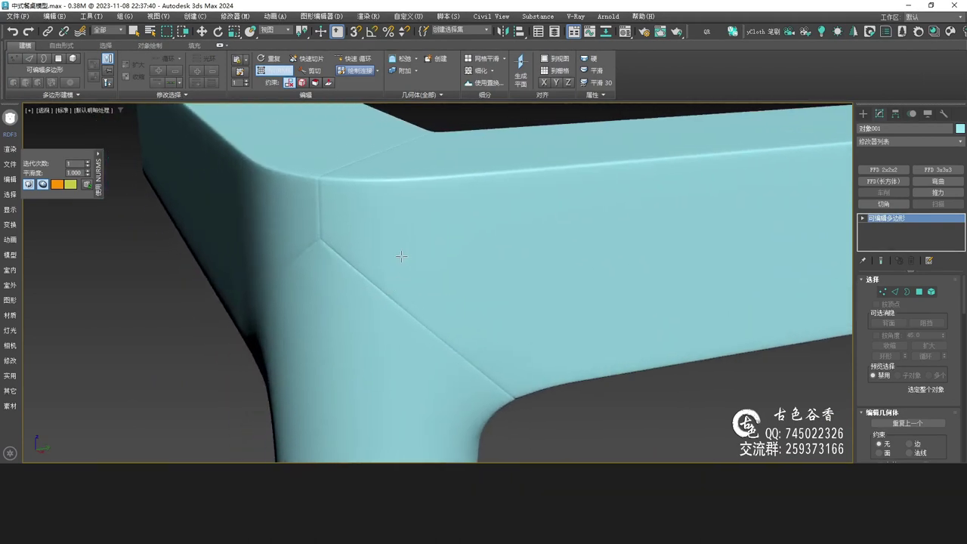
pyautogui.scroll(-2, 401, 258)
pyautogui.keyDown('alt'); pyautogui.moveTo(388, 299); pyautogui.dragTo(412, 300, button='middle'); pyautogui.keyUp('alt')
pyautogui.scroll(2, 563, 236)
pyautogui.keyDown('alt'); pyautogui.moveTo(564, 236); pyautogui.dragTo(506, 346, button='middle'); pyautogui.keyUp('alt')
# Compare the smoothed joint grooves with reference photo 参考图02 in ACDSee.
pyautogui.hotkey('alt', 'Tab')
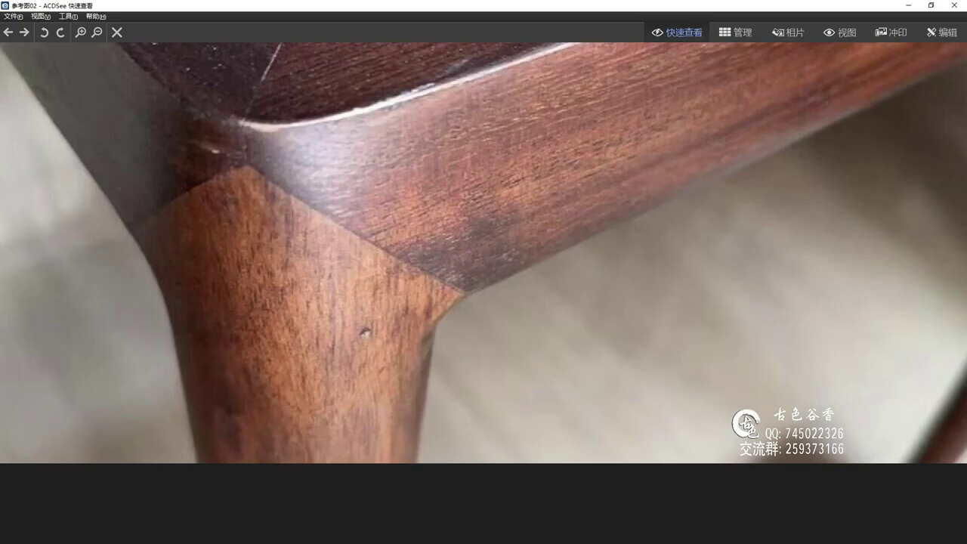
pyautogui.hotkey('alt', 'Tab')
pyautogui.moveTo(516, 395); pyautogui.dragTo(445, 319, button='middle')
pyautogui.scroll(-2, 495, 330)
pyautogui.scroll(4, 380, 225)
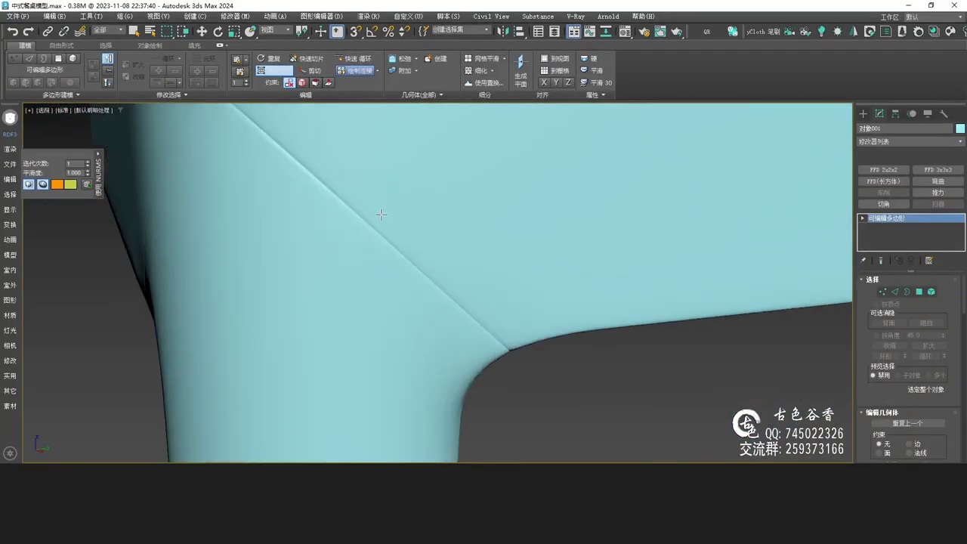
pyautogui.moveTo(381, 220); pyautogui.dragTo(408, 263, button='middle')
pyautogui.scroll(-2, 408, 265)
pyautogui.moveTo(341, 225)
pyautogui.keyDown('alt'); pyautogui.mouseDown(button='middle')
pyautogui.moveTo(384, 244)
pyautogui.moveTo(518, 268)
pyautogui.moveTo(520, 331)
pyautogui.moveTo(501, 285)
pyautogui.mouseUp(button='middle'); pyautogui.keyUp('alt')
pyautogui.scroll(2, 527, 281)
pyautogui.scroll(2, 535, 284)
pyautogui.scroll(-4, 519, 331)
pyautogui.moveTo(543, 354); pyautogui.dragTo(503, 289, button='middle')
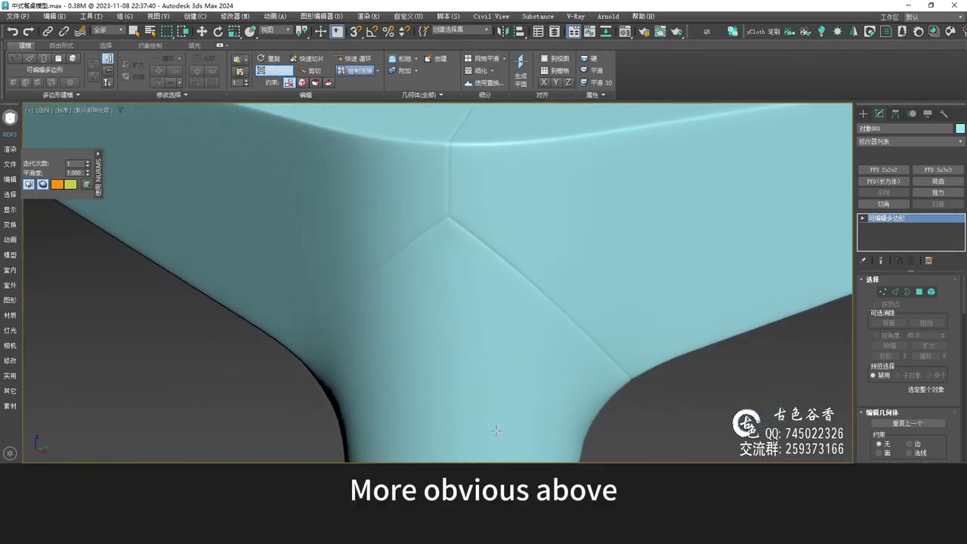
pyautogui.hotkey('alt', 'Tab')
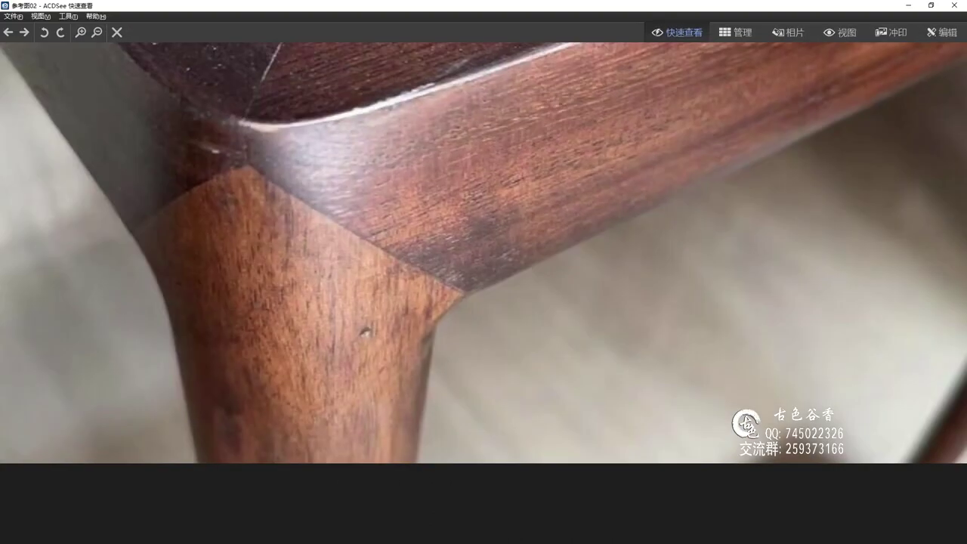
pyautogui.hotkey('alt', 'Tab')
pyautogui.keyDown('alt'); pyautogui.moveTo(367, 173); pyautogui.dragTo(453, 276, button='middle'); pyautogui.keyUp('alt')
pyautogui.scroll(2, 464, 280)
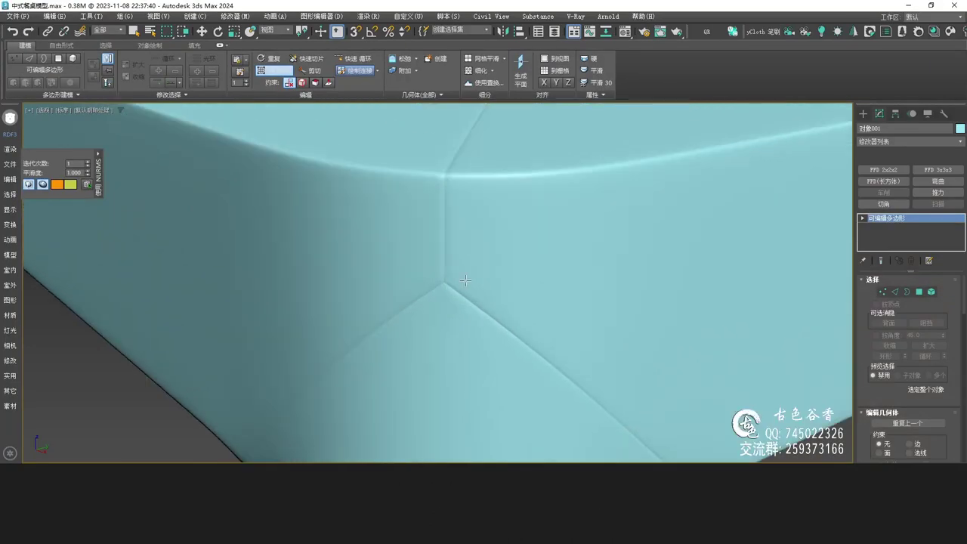
# Show the mesh edges without smoothing and select the groove-bottom edges of the vertical seam above the joint apex.
pyautogui.press('F4')
pyautogui.scroll(6, 440, 237)
pyautogui.press('2')
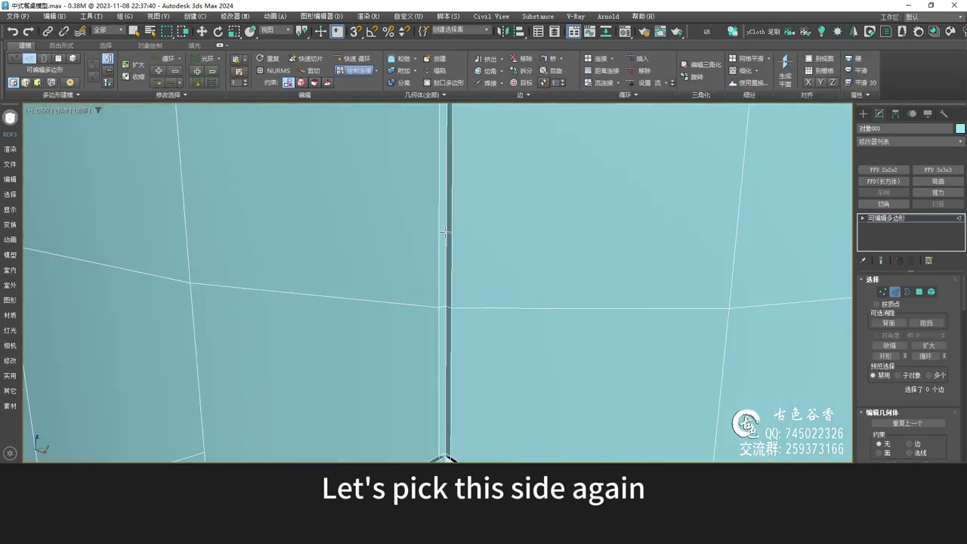
pyautogui.press('2')
pyautogui.rightClick(446, 280)
pyautogui.scroll(-4, 448, 278)
pyautogui.click(894, 293)
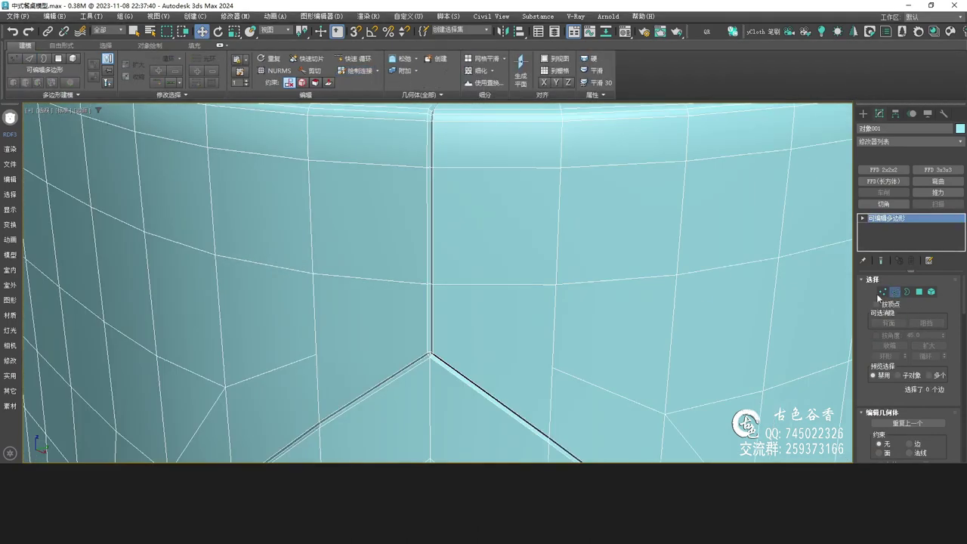
pyautogui.scroll(2, 437, 283)
pyautogui.click(429, 271)
pyautogui.press('2')
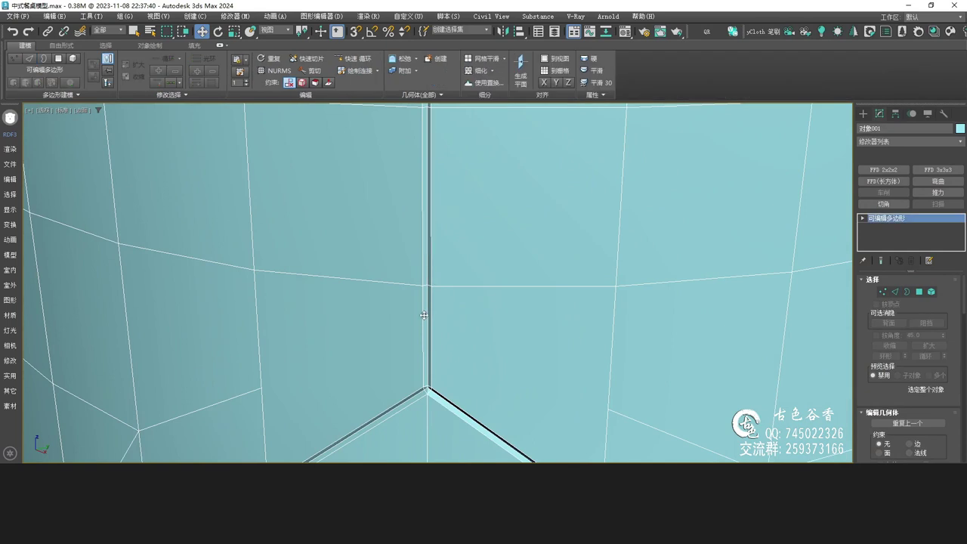
pyautogui.press('2')
pyautogui.press('q')
pyautogui.keyDown('ctrl'); pyautogui.click(425, 324); pyautogui.keyUp('ctrl')
pyautogui.moveTo(425, 344); pyautogui.dragTo(446, 255, button='middle')
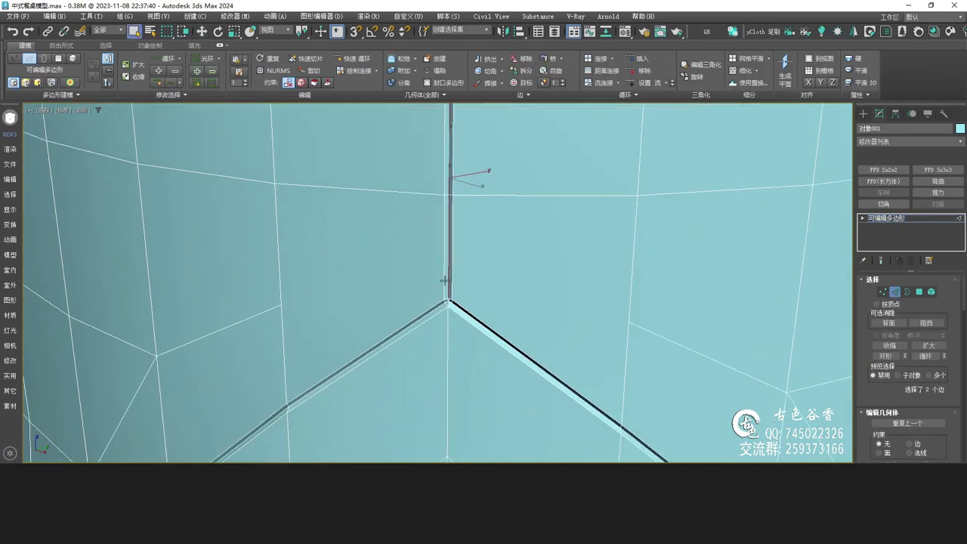
# Add the groove-bottom edge loops of both diagonal joints to the selection.
pyautogui.scroll(5, 447, 288)
pyautogui.scroll(1, 465, 332)
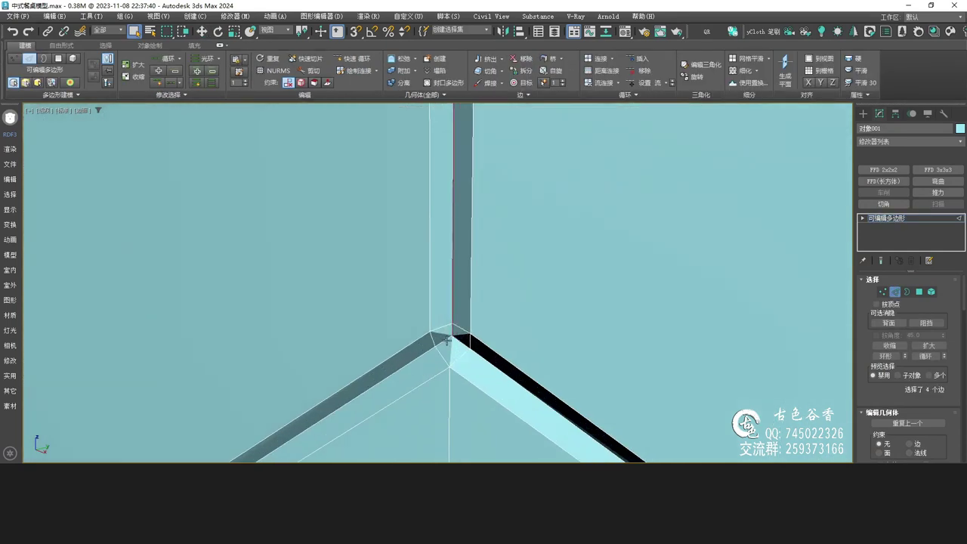
pyautogui.keyDown('ctrl'); pyautogui.doubleClick(481, 355); pyautogui.keyUp('ctrl')
pyautogui.keyDown('ctrl'); pyautogui.doubleClick(430, 352); pyautogui.keyUp('ctrl')
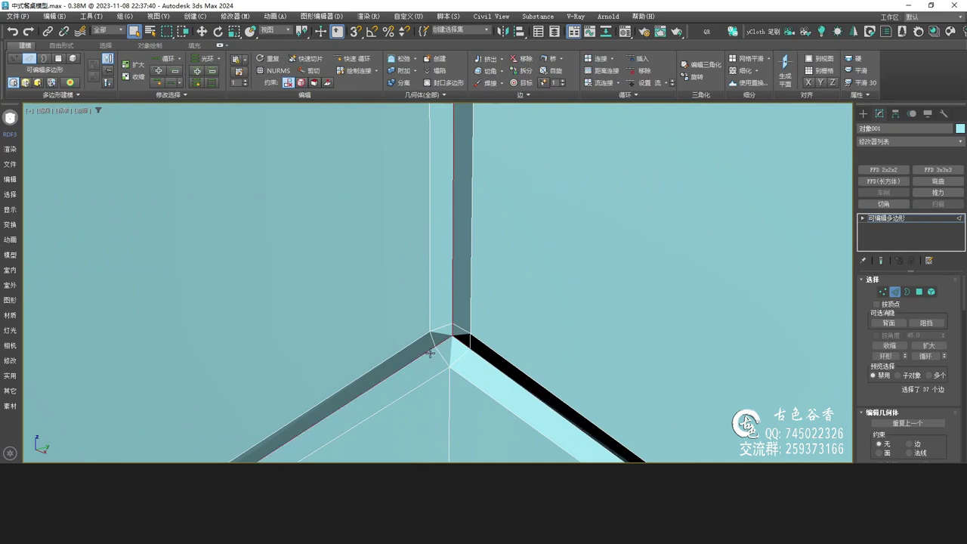
# Add the remaining groove-bottom edges of the vertical seam near the frame's rounded top rim to the selection.
pyautogui.scroll(-4, 474, 347)
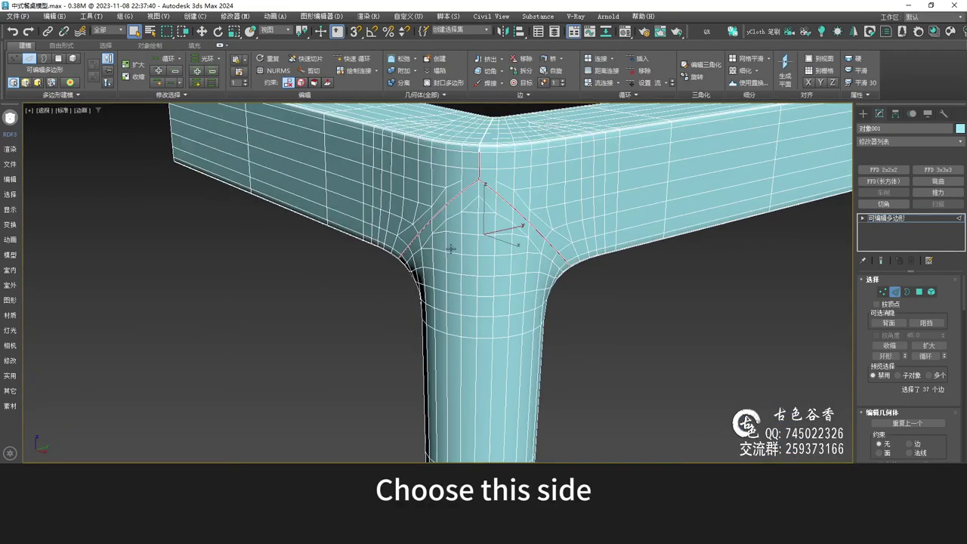
pyautogui.scroll(3, 487, 255)
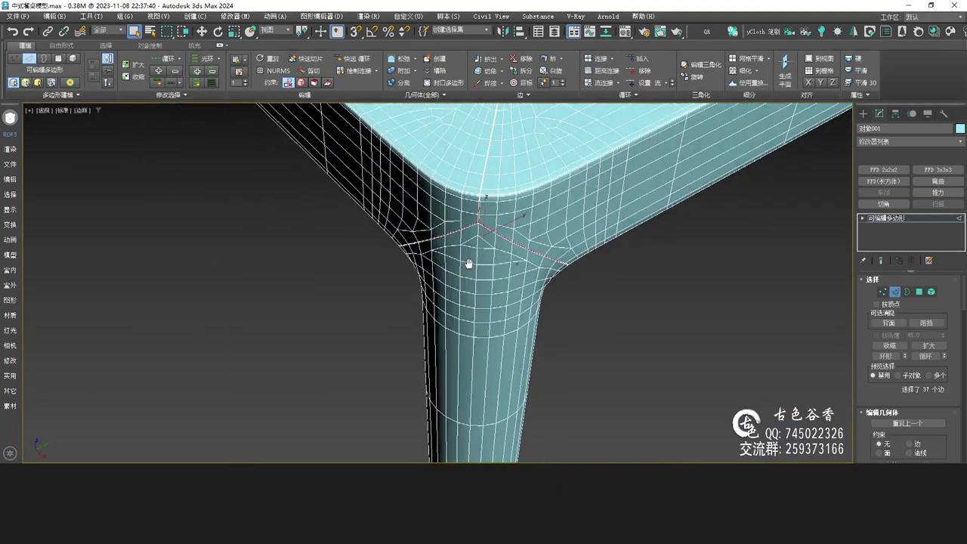
pyautogui.scroll(3, 469, 205)
pyautogui.scroll(3, 498, 207)
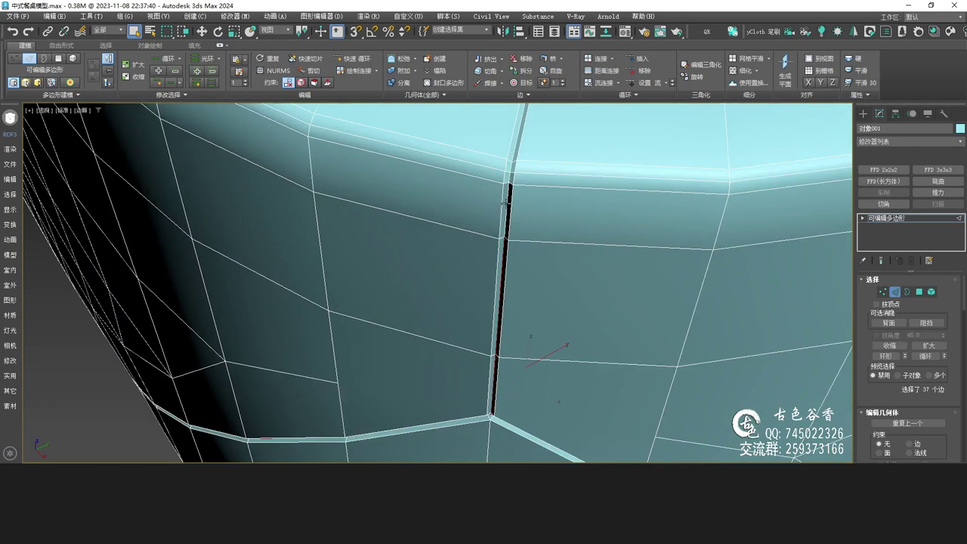
pyautogui.keyDown('ctrl'); pyautogui.click(505, 203); pyautogui.keyUp('ctrl')
# Complete the groove-bottom edge selection on the vertical seam and bring the selected edges flush with the surrounding surface.
pyautogui.scroll(-5, 521, 162)
pyautogui.keyDown('alt'); pyautogui.moveTo(524, 216); pyautogui.dragTo(415, 180, button='middle'); pyautogui.keyUp('alt')
pyautogui.moveTo(455, 174); pyautogui.dragTo(445, 295, button='middle')
pyautogui.scroll(3, 521, 269)
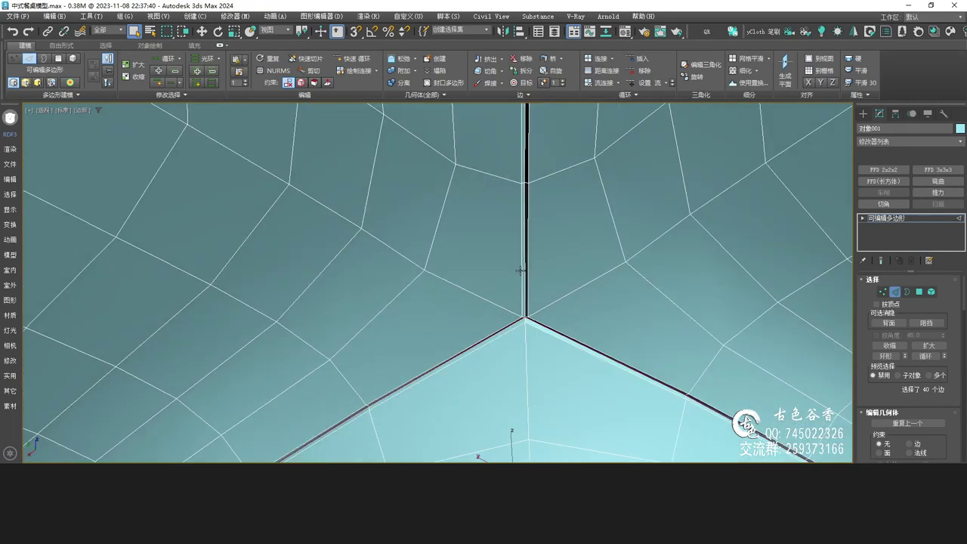
pyautogui.scroll(2, 527, 294)
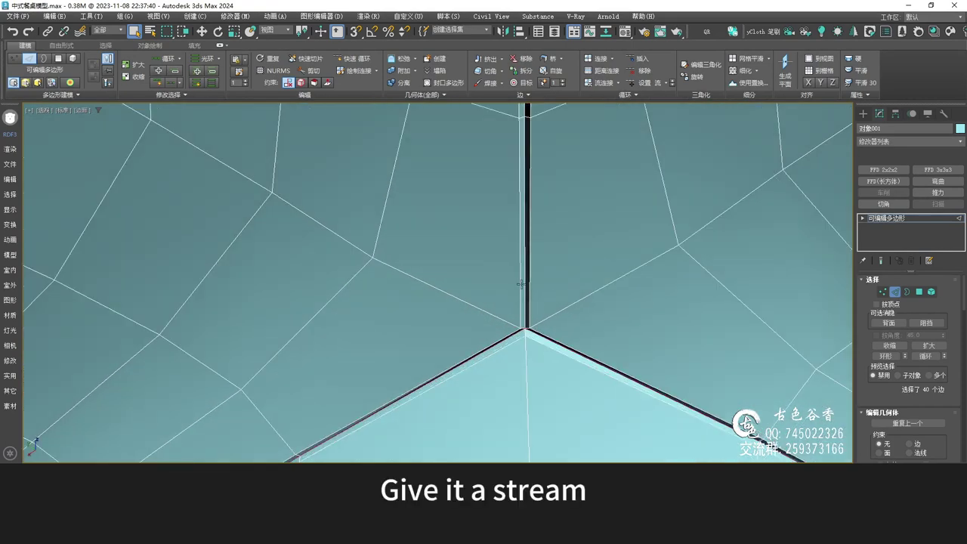
pyautogui.scroll(-5, 526, 274)
pyautogui.keyDown('alt'); pyautogui.moveTo(527, 277); pyautogui.dragTo(607, 281, button='middle'); pyautogui.keyUp('alt')
pyautogui.keyDown('alt'); pyautogui.moveTo(484, 246); pyautogui.dragTo(533, 287, button='middle'); pyautogui.keyUp('alt')
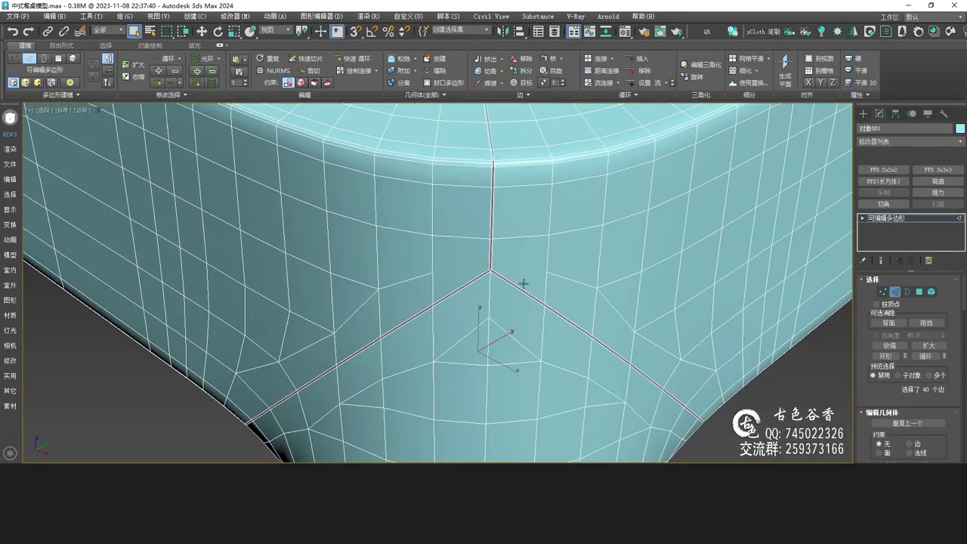
pyautogui.scroll(6, 495, 275)
pyautogui.keyDown('alt'); pyautogui.moveTo(488, 264); pyautogui.dragTo(479, 250, button='middle'); pyautogui.keyUp('alt')
pyautogui.moveTo(438, 227); pyautogui.dragTo(500, 326, button='middle')
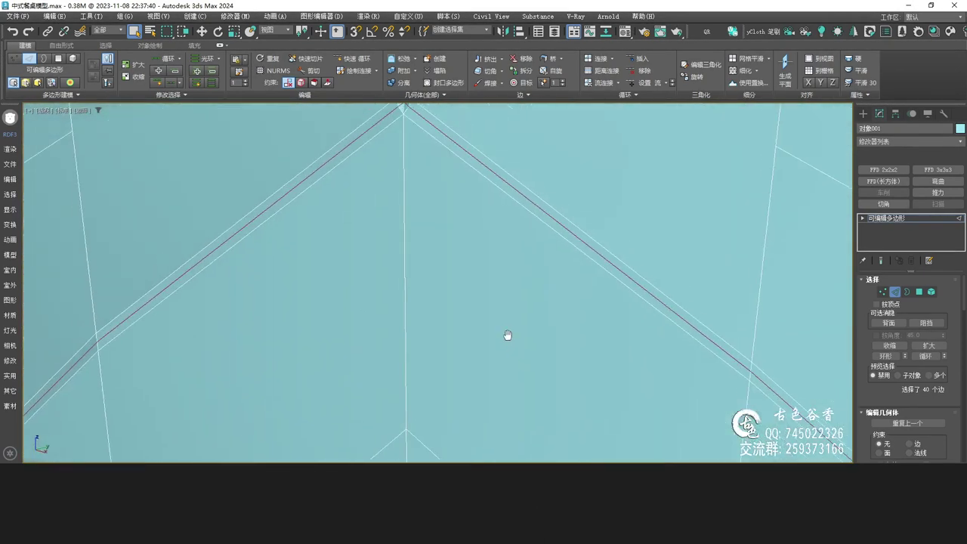
# Select the central groove-bottom vertex at the joint apex and level it with the surrounding surface too.
pyautogui.moveTo(412, 145); pyautogui.dragTo(458, 278, button='middle')
pyautogui.scroll(3, 457, 223)
pyautogui.press('1')
pyautogui.click(432, 206)
pyautogui.press(';')
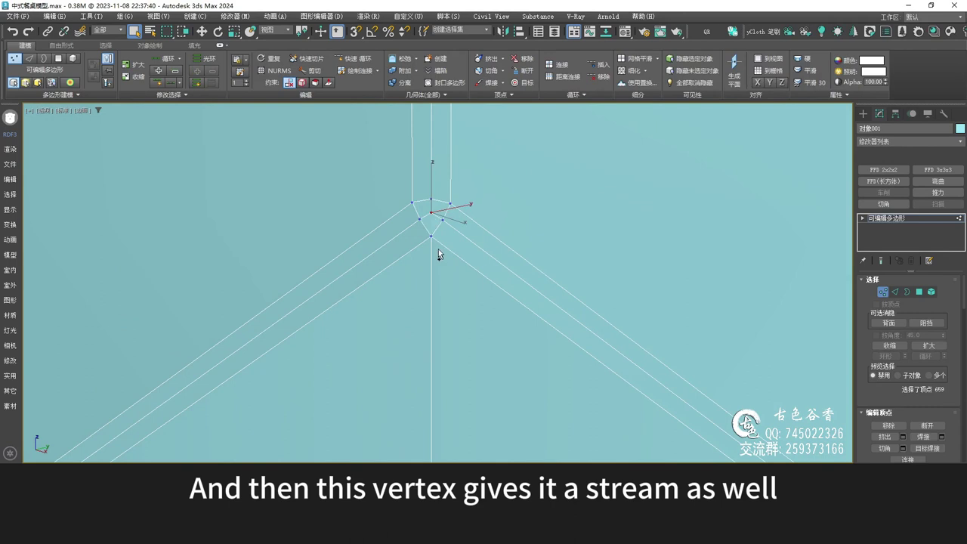
# Preview the corner with smoothing and inspect the groove mesh where the three seams meet.
pyautogui.click(879, 219)
pyautogui.hotkey('ctrl', 'q')
pyautogui.scroll(-10, 557, 261)
pyautogui.scroll(1, 645, 375)
pyautogui.click(688, 415)
pyautogui.scroll(10, 508, 216)
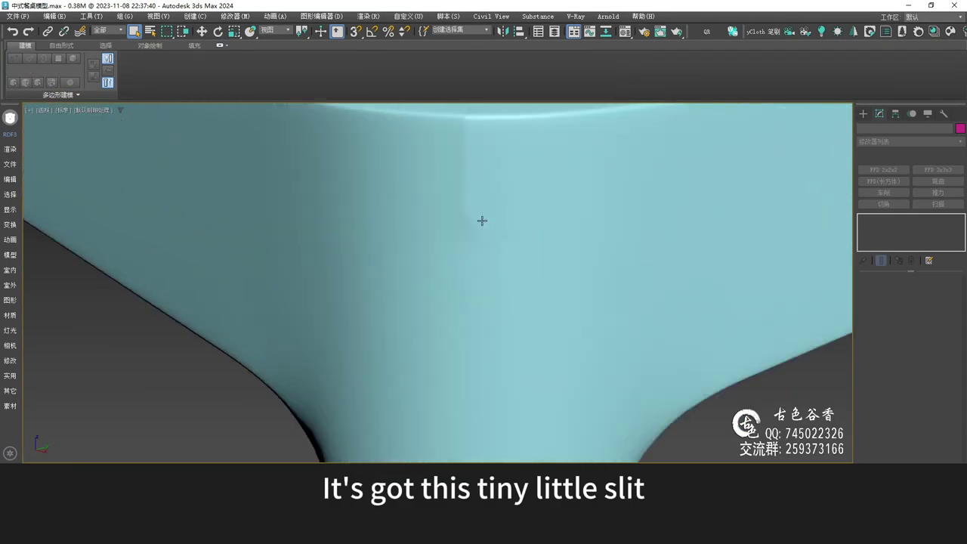
pyautogui.click(457, 253)
pyautogui.scroll(5, 456, 255)
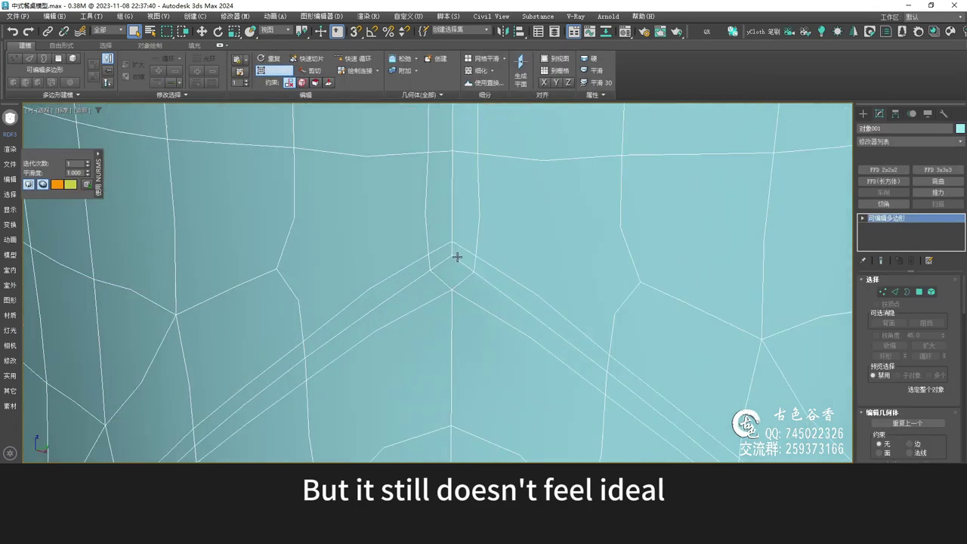
pyautogui.scroll(-4, 460, 272)
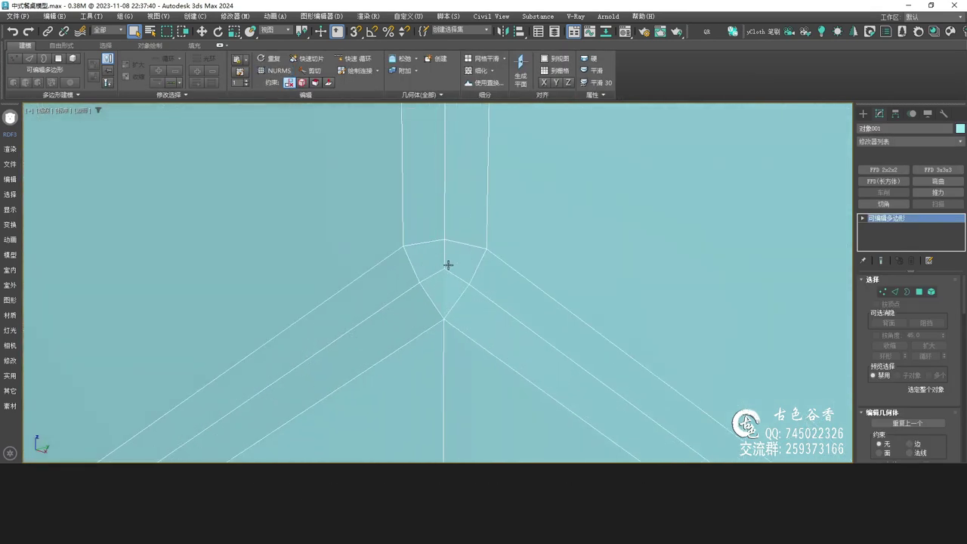
# Examine the smoothed seam over the rounded top rim and frame corner, with and without mesh edges displayed.
pyautogui.press('1')
pyautogui.scroll(-3, 446, 263)
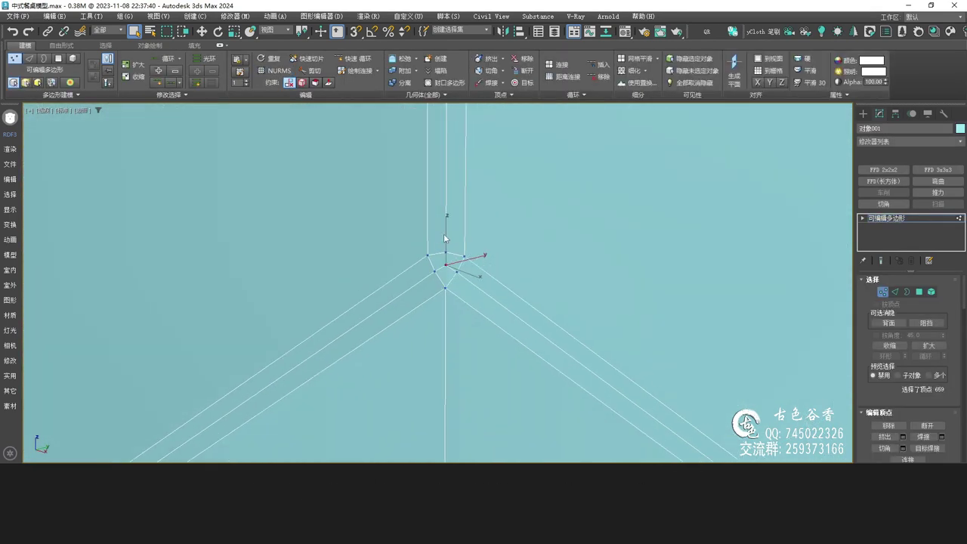
pyautogui.scroll(-8, 447, 236)
pyautogui.moveTo(475, 231); pyautogui.dragTo(504, 280, button='middle')
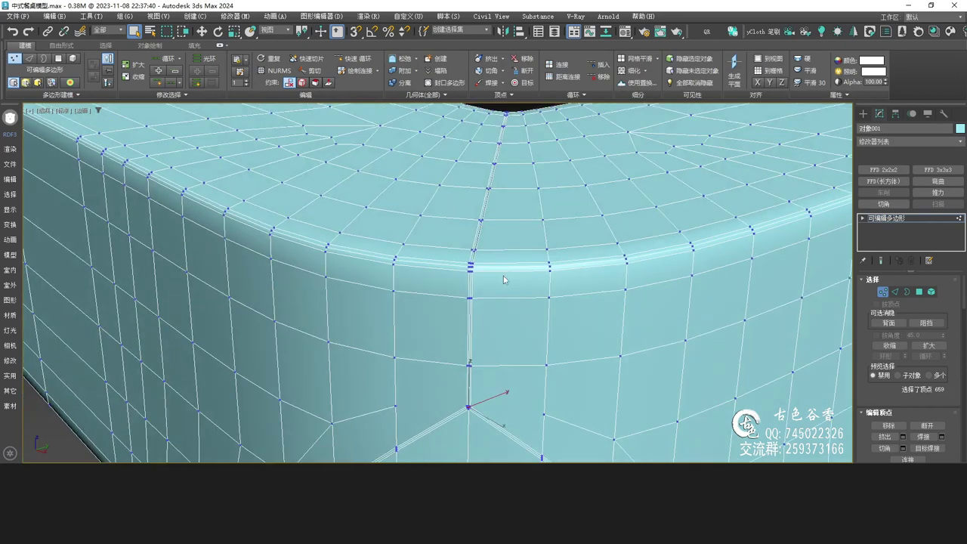
pyautogui.scroll(5, 480, 275)
pyautogui.click(904, 220)
pyautogui.hotkey('ctrl', 'm')
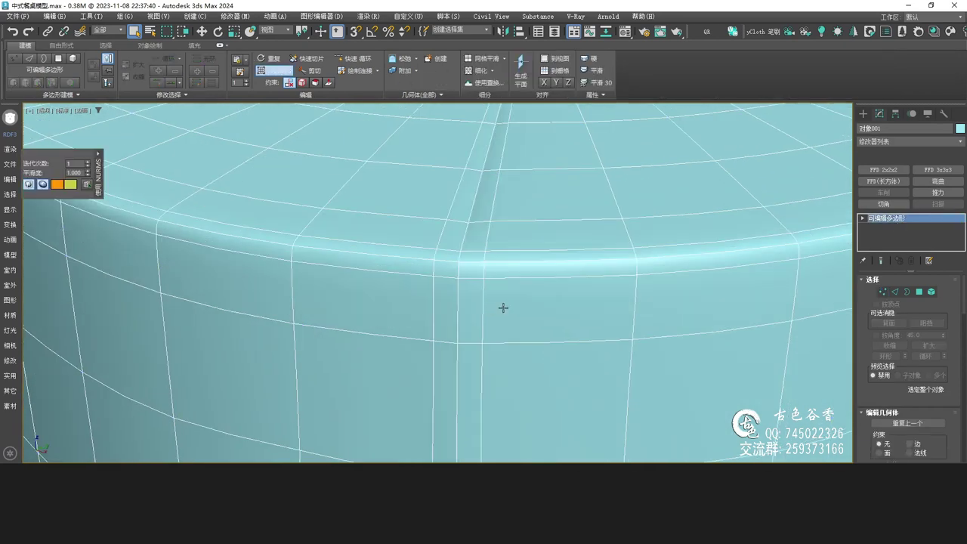
pyautogui.scroll(-4, 521, 302)
pyautogui.click(690, 420)
pyautogui.press('F4')
pyautogui.scroll(-4, 388, 221)
pyautogui.keyDown('alt'); pyautogui.moveTo(390, 222); pyautogui.dragTo(424, 244, button='middle'); pyautogui.keyUp('alt')
pyautogui.scroll(-4, 424, 244)
pyautogui.moveTo(597, 253); pyautogui.dragTo(492, 259, button='middle')
pyautogui.keyDown('alt'); pyautogui.moveTo(382, 236); pyautogui.dragTo(383, 261, button='middle'); pyautogui.keyUp('alt')
pyautogui.press('F4')
pyautogui.scroll(4, 315, 254)
pyautogui.moveTo(312, 250); pyautogui.dragTo(376, 274, button='middle')
pyautogui.scroll(4, 376, 274)
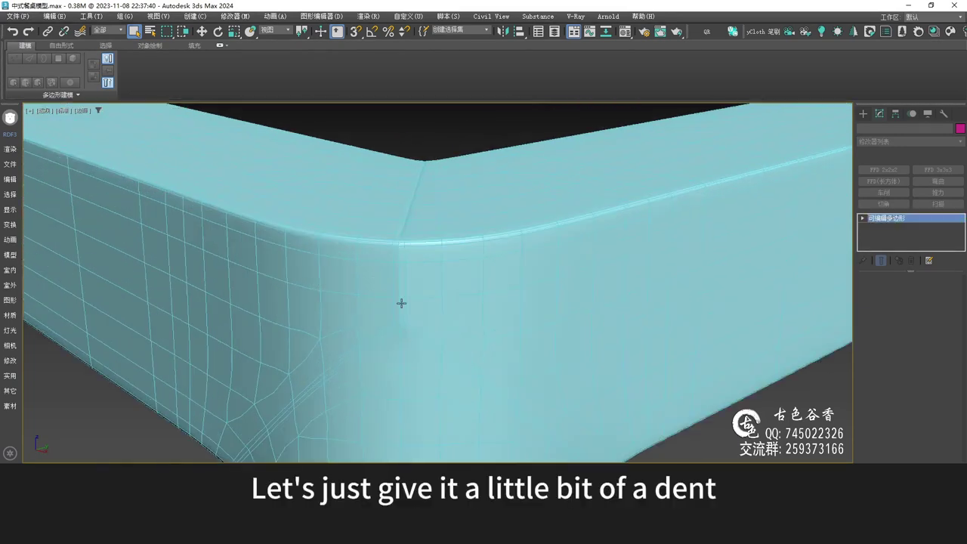
# Undo the groove flattening and the earlier groove extrusion, comparing the joint apex with and without smoothing.
pyautogui.click(401, 304)
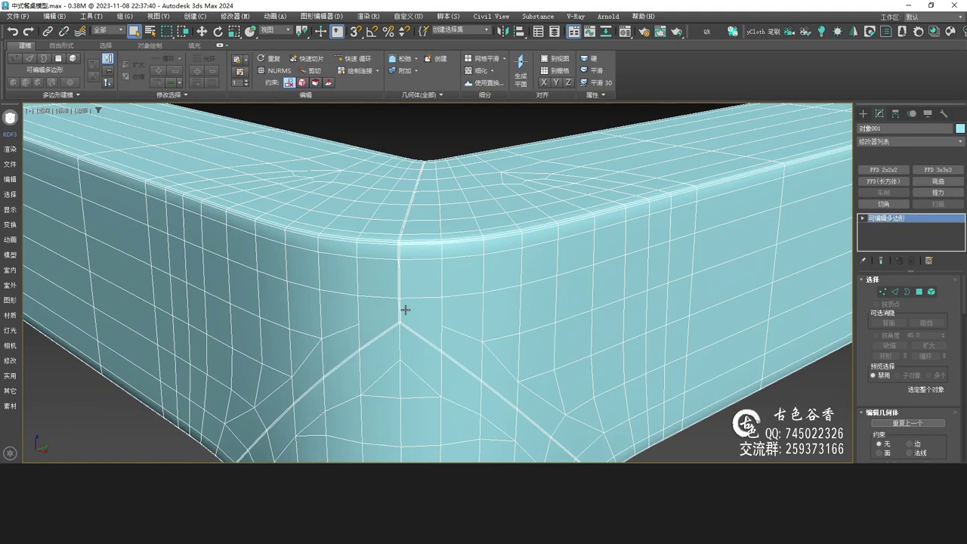
pyautogui.scroll(3, 401, 318)
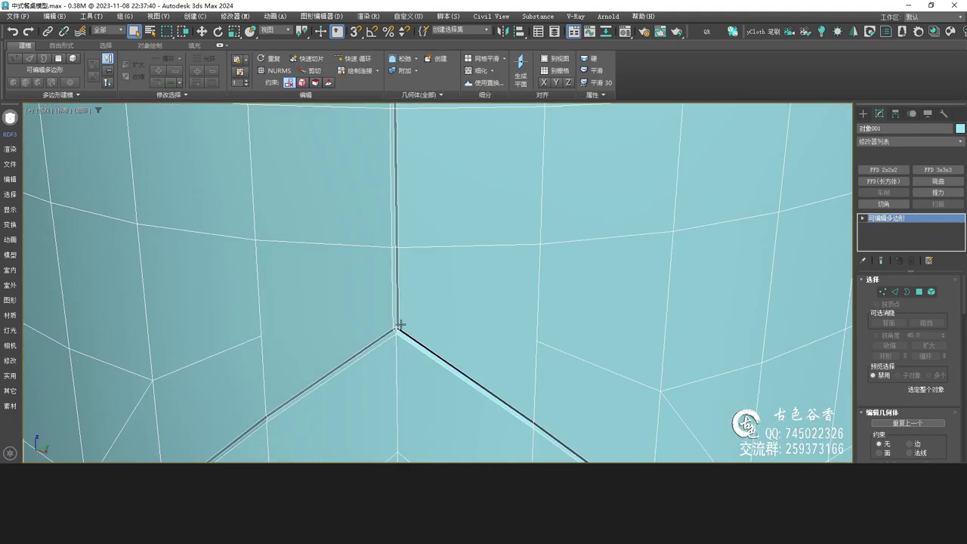
pyautogui.scroll(2, 395, 312)
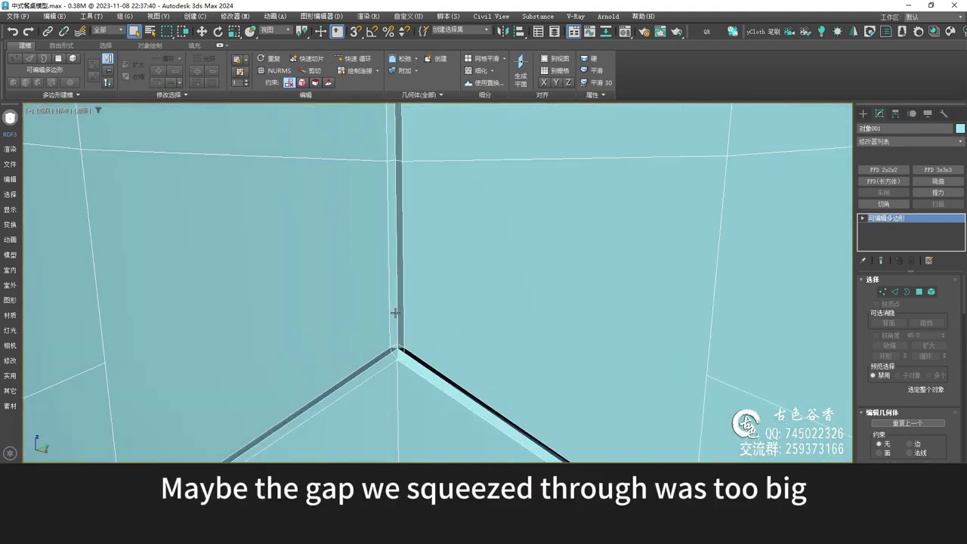
pyautogui.hotkey('ctrl', 'q')
pyautogui.moveTo(395, 314); pyautogui.dragTo(397, 288, button='middle')
pyautogui.hotkey('ctrl', 'q')
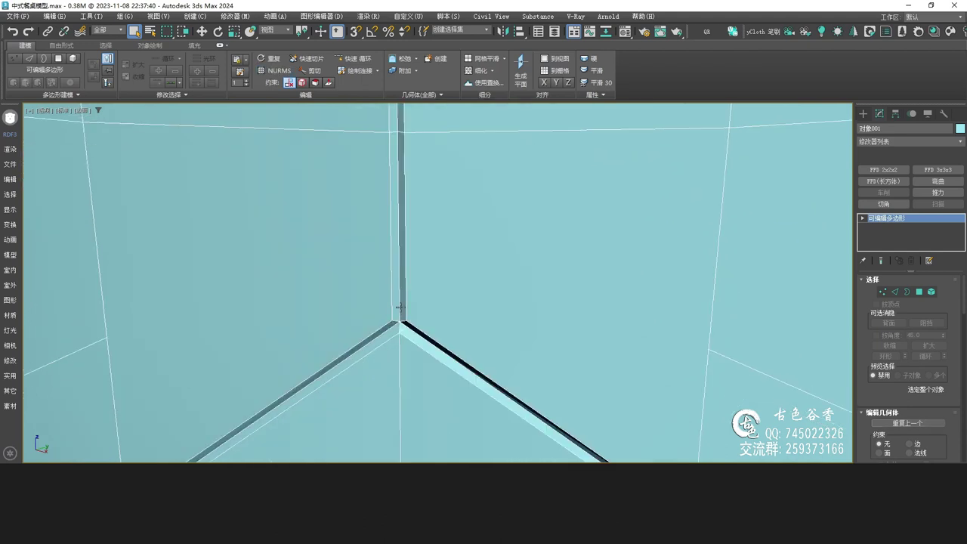
pyautogui.hotkey('ctrl', 'z')
pyautogui.press('1')
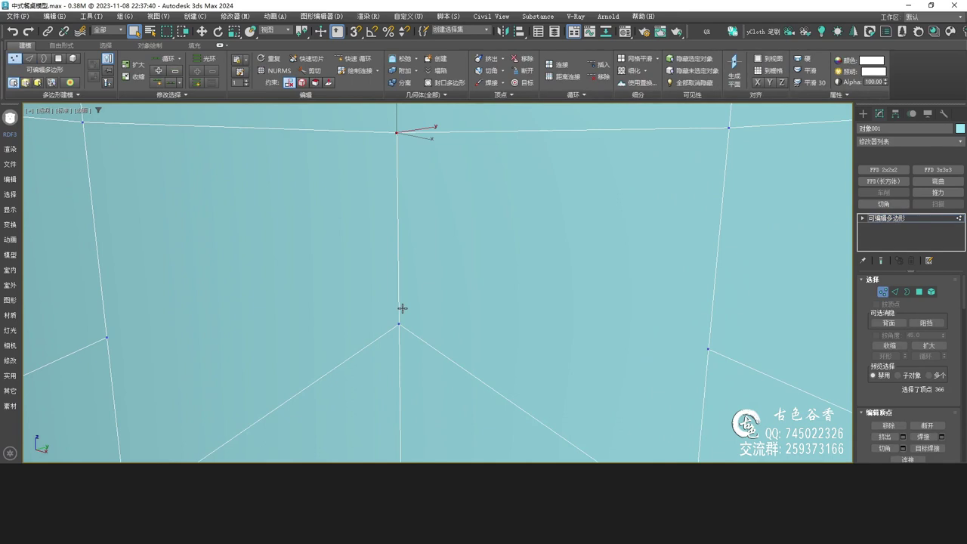
# Extrude the selected corner seam edges with a height of -0.1 mm and a width of 0.1 mm.
pyautogui.press('2')
pyautogui.scroll(-9, 414, 310)
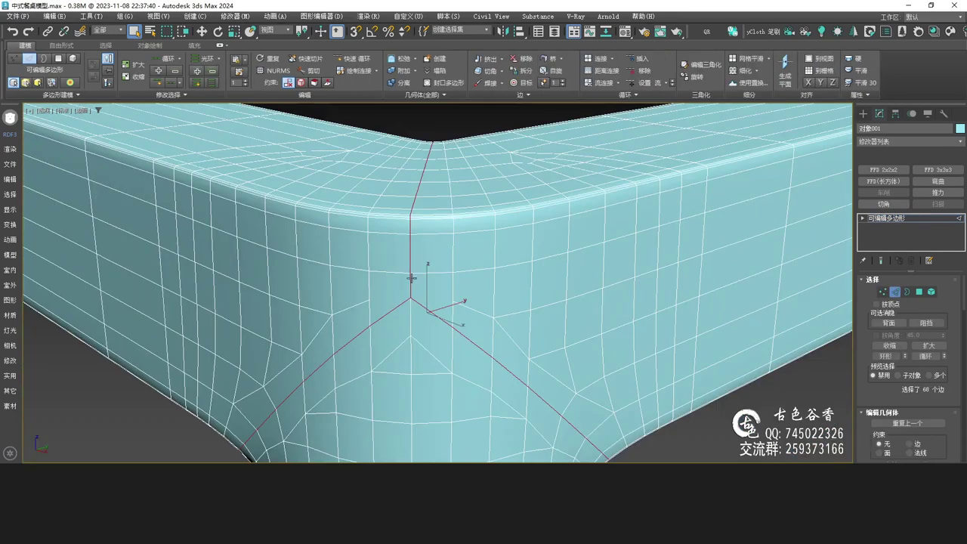
pyautogui.scroll(4, 411, 268)
pyautogui.hotkey('shift', 'e')
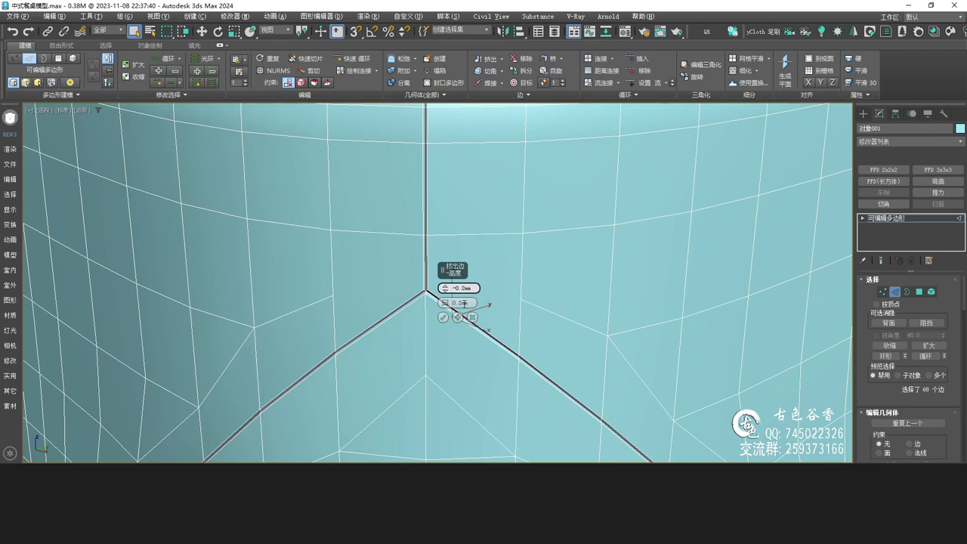
pyautogui.click(461, 302)
pyautogui.press('BackSpace')
pyautogui.write('1')
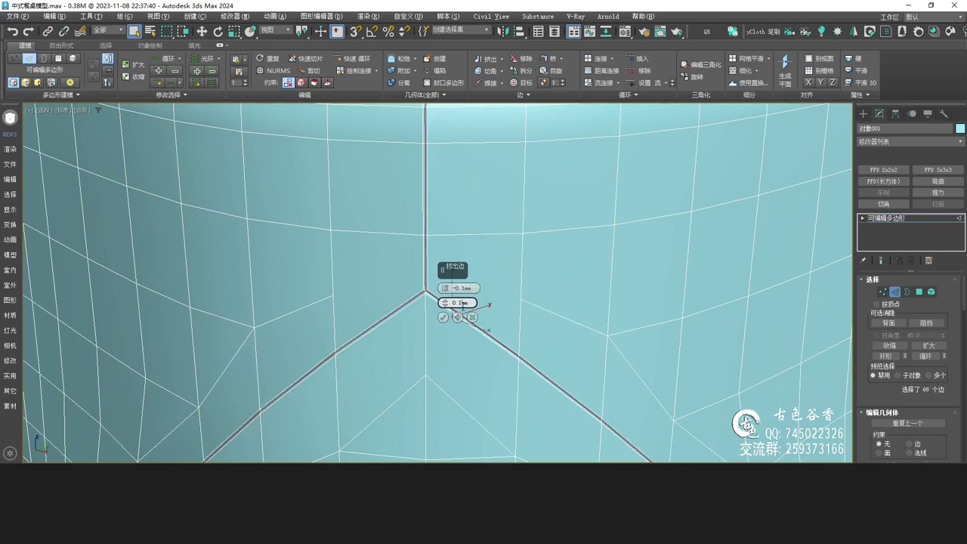
pyautogui.click(442, 318)
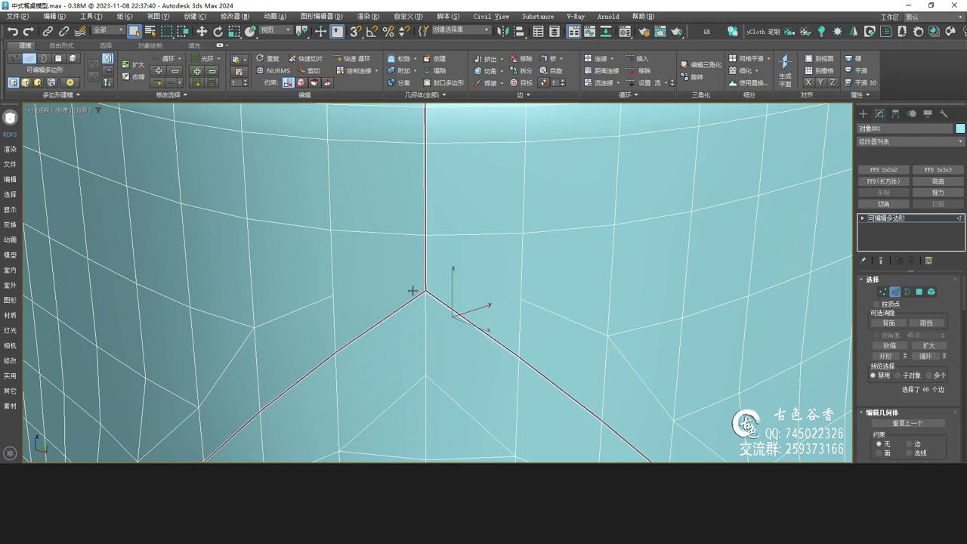
# Draw a ring of connecting edges around the groove apex, linking its corner vertices across the three groove bottoms.
pyautogui.scroll(5, 415, 291)
pyautogui.hotkey('ctrl', 'q')
pyautogui.scroll(-5, 462, 298)
pyautogui.hotkey('ctrl', 'q')
pyautogui.scroll(4, 467, 304)
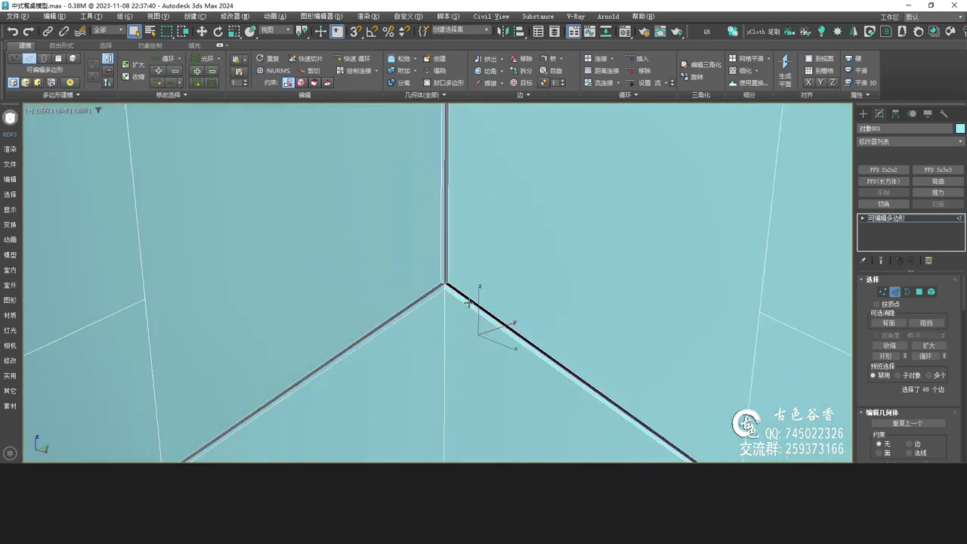
pyautogui.scroll(4, 468, 305)
pyautogui.scroll(3, 421, 269)
pyautogui.press('1')
pyautogui.hotkey('alt', 'c')
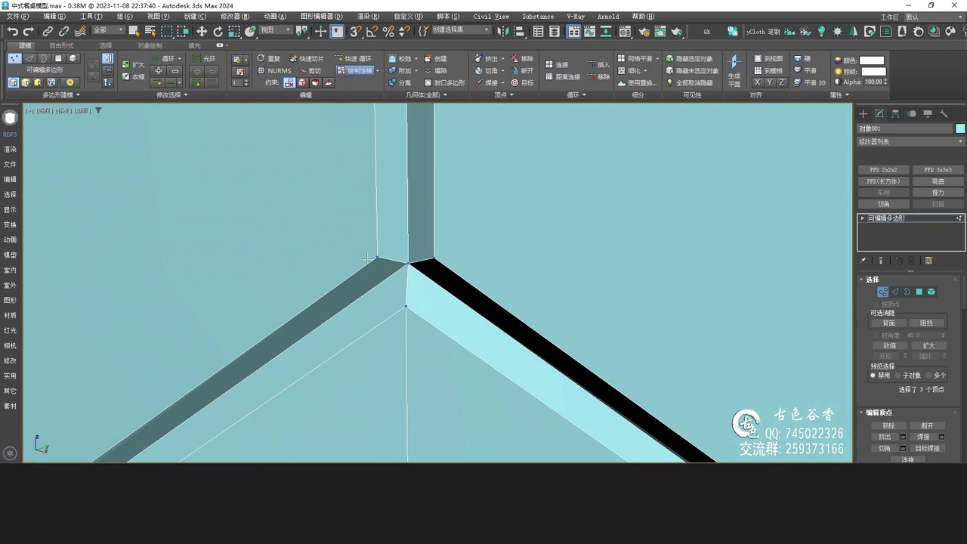
pyautogui.moveTo(376, 257); pyautogui.dragTo(410, 235)
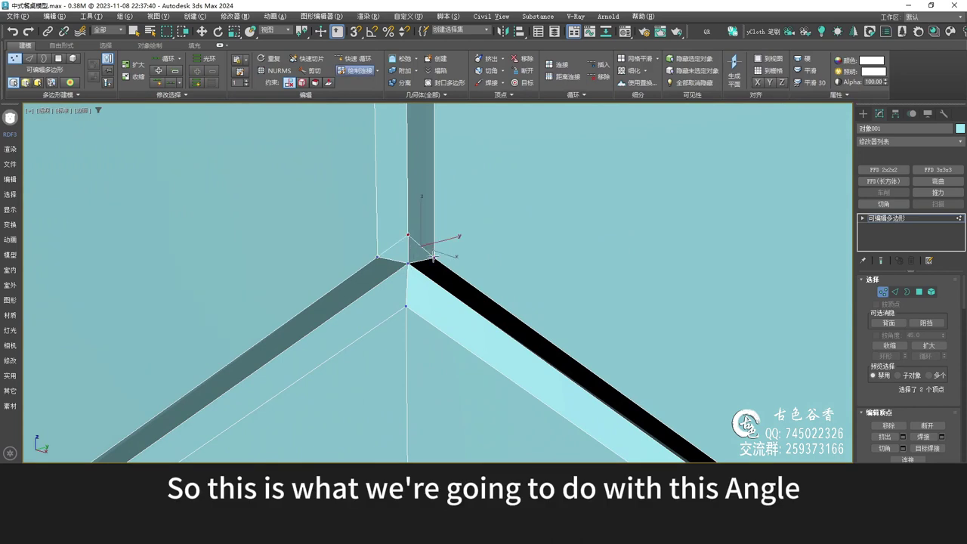
pyautogui.moveTo(437, 267)
pyautogui.mouseDown()
pyautogui.moveTo(406, 308)
pyautogui.moveTo(376, 259)
pyautogui.mouseUp()
pyautogui.rightClick(431, 262)
# Remove the three short edges joining the central apex vertex to the surrounding groove corner vertices.
pyautogui.press('2')
pyautogui.press('q')
pyautogui.click(424, 262)
pyautogui.keyDown('ctrl'); pyautogui.click(398, 263); pyautogui.keyUp('ctrl')
pyautogui.keyDown('ctrl'); pyautogui.click(402, 280); pyautogui.keyUp('ctrl')
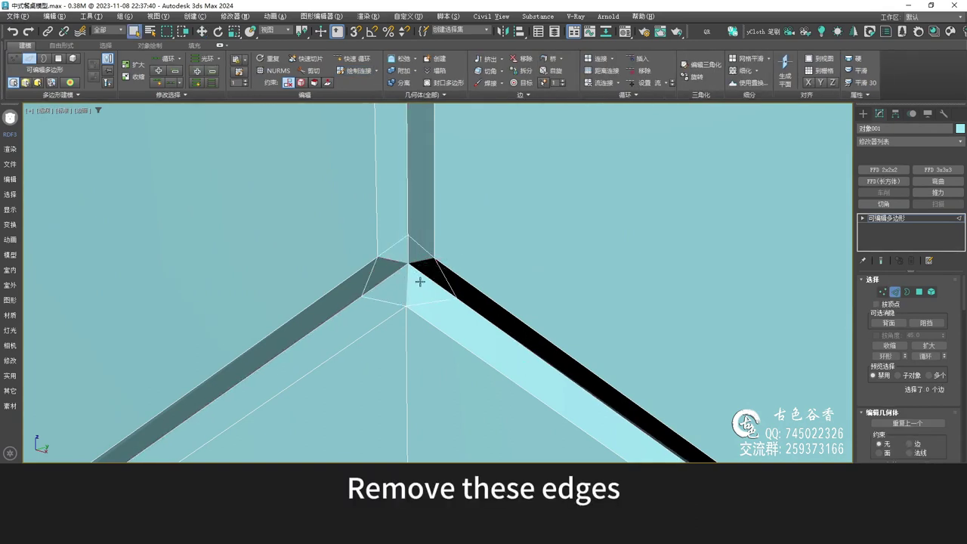
pyautogui.press('BackSpace')
# Preview the narrower joint grooves with smoothing, viewing the corner with and without mesh edges.
pyautogui.hotkey('ctrl', 'q')
pyautogui.scroll(-8, 428, 271)
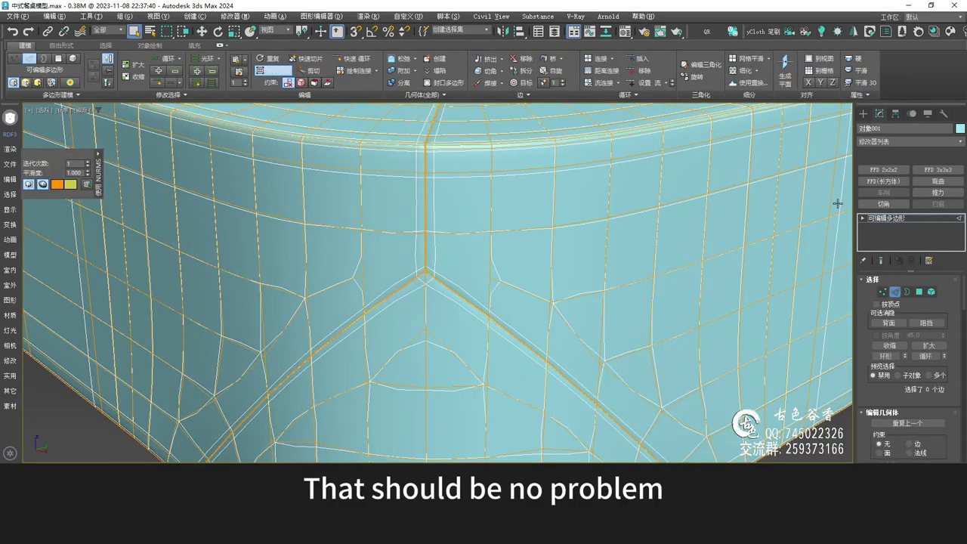
pyautogui.click(894, 218)
pyautogui.scroll(-6, 544, 240)
pyautogui.click(639, 337)
pyautogui.press('F4')
pyautogui.moveTo(434, 191)
pyautogui.keyDown('alt'); pyautogui.mouseDown(button='middle')
pyautogui.moveTo(542, 263)
pyautogui.moveTo(472, 212)
pyautogui.moveTo(487, 266)
pyautogui.mouseUp(button='middle'); pyautogui.keyUp('alt')
pyautogui.scroll(3, 472, 212)
pyautogui.scroll(2, 472, 235)
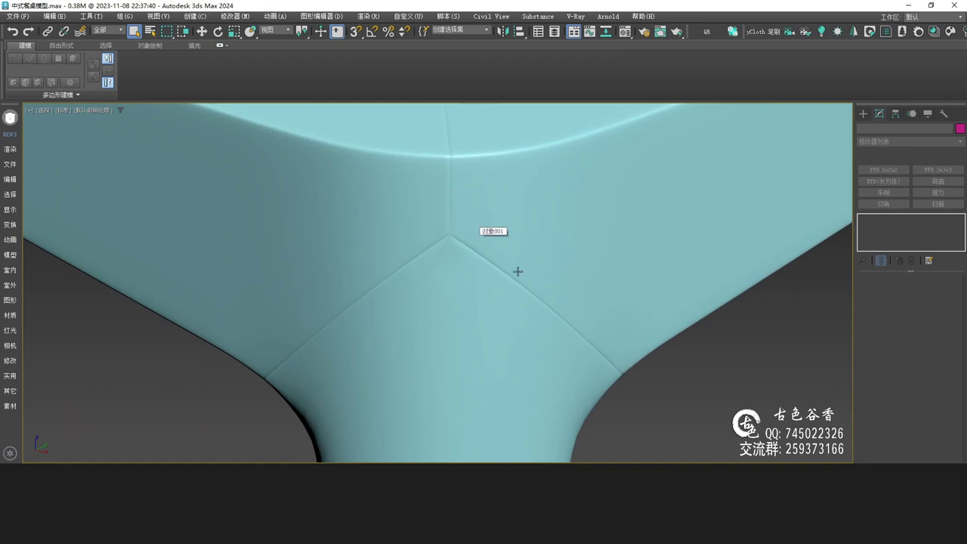
pyautogui.click(507, 270)
pyautogui.press('F4')
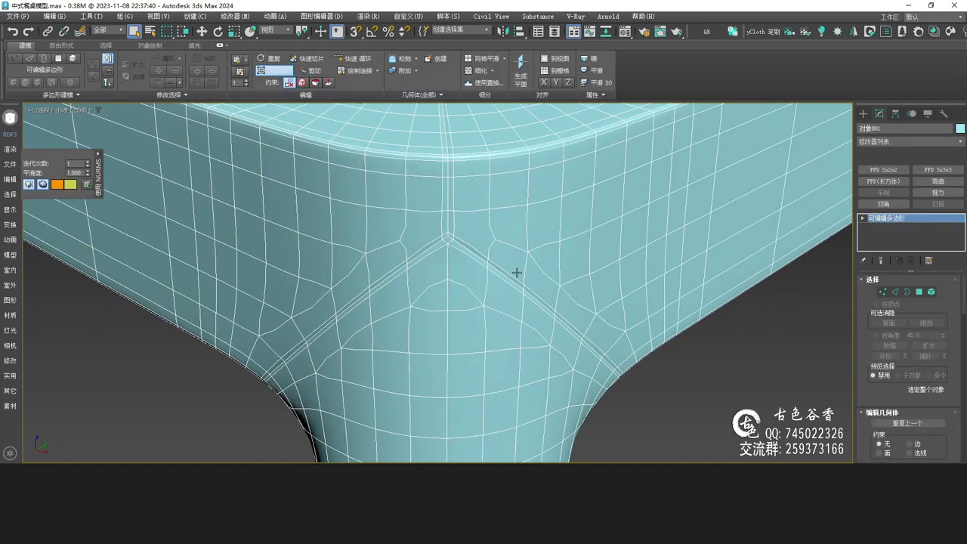
# Turn off smoothing and connect the vertical groove's edges just above the apex to add a cross edge.
pyautogui.hotkey('ctrl', 'm')
pyautogui.scroll(2, 464, 267)
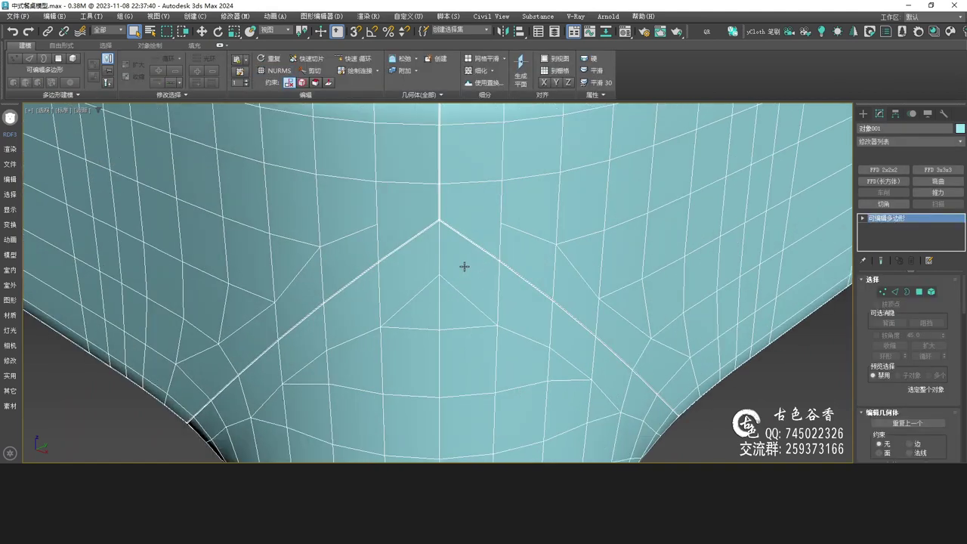
pyautogui.scroll(2, 408, 204)
pyautogui.press('2')
pyautogui.moveTo(465, 204); pyautogui.dragTo(446, 202)
pyautogui.scroll(-4, 449, 202)
pyautogui.keyDown('alt'); pyautogui.moveTo(455, 201); pyautogui.dragTo(424, 209, button='middle'); pyautogui.keyUp('alt')
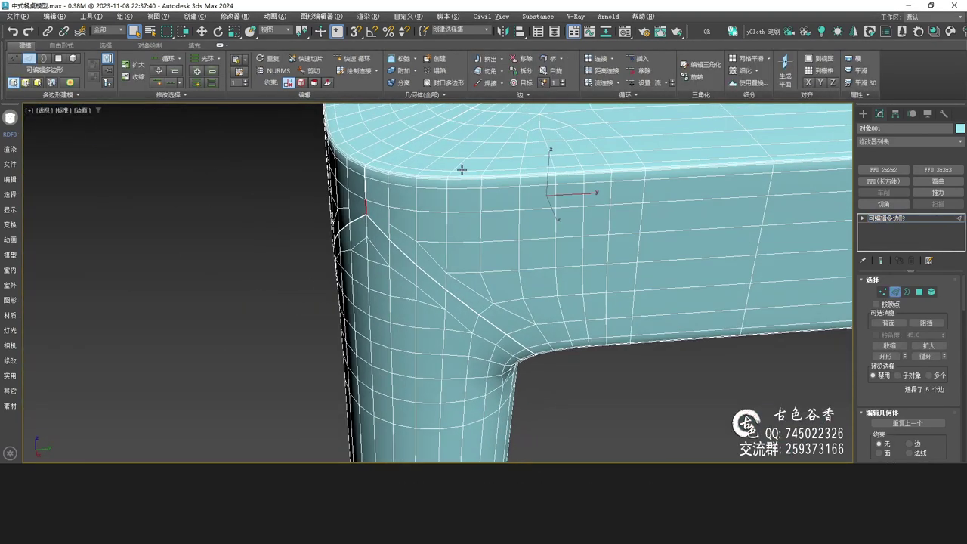
pyautogui.keyDown('alt'); pyautogui.moveTo(441, 264); pyautogui.dragTo(491, 249, button='middle'); pyautogui.keyUp('alt')
pyautogui.scroll(5, 382, 225)
pyautogui.keyDown('alt'); pyautogui.moveTo(397, 234); pyautogui.dragTo(372, 224, button='middle'); pyautogui.keyUp('alt')
pyautogui.keyDown('alt'); pyautogui.click(337, 157); pyautogui.keyUp('alt')
pyautogui.moveTo(352, 189)
pyautogui.mouseDown(button='middle')
pyautogui.moveTo(362, 227)
pyautogui.moveTo(367, 215)
pyautogui.mouseUp(button='middle')
pyautogui.scroll(2, 369, 219)
# Connect the new vertical groove vertices to the nearest open vertices on both sides of the seam.
pyautogui.press('1')
pyautogui.hotkey('alt', 'c')
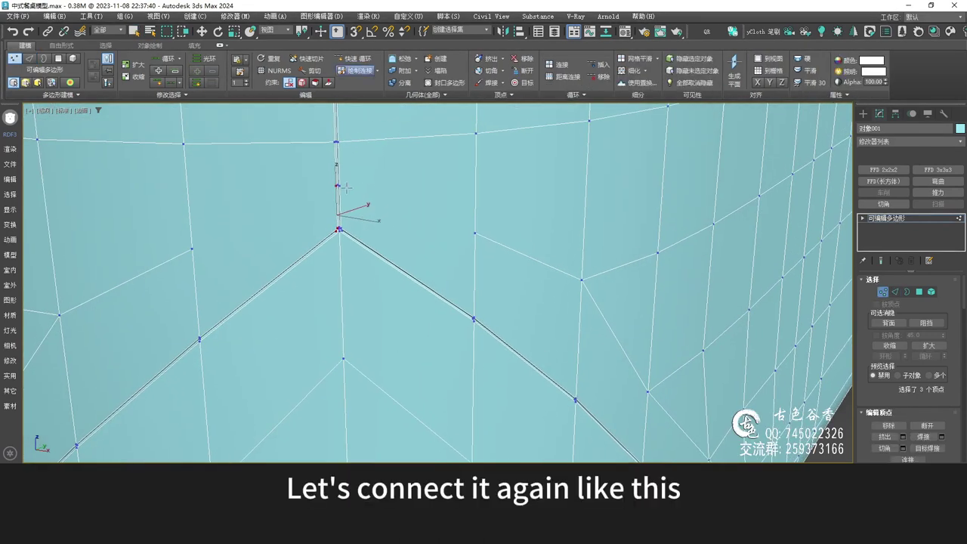
pyautogui.moveTo(339, 185); pyautogui.dragTo(475, 233)
pyautogui.moveTo(192, 249); pyautogui.dragTo(337, 186)
pyautogui.moveTo(314, 270); pyautogui.dragTo(333, 210, button='middle')
pyautogui.scroll(-2, 335, 212)
# Draw a connecting edge line along the leg side of one diagonal joint, parallel to its groove.
pyautogui.moveTo(361, 280); pyautogui.dragTo(366, 248, button='middle')
pyautogui.keyDown('alt'); pyautogui.moveTo(486, 352); pyautogui.dragTo(447, 279, button='middle'); pyautogui.keyUp('alt')
pyautogui.scroll(-3, 449, 280)
pyautogui.moveTo(529, 367); pyautogui.dragTo(469, 297, button='middle')
pyautogui.scroll(4, 469, 299)
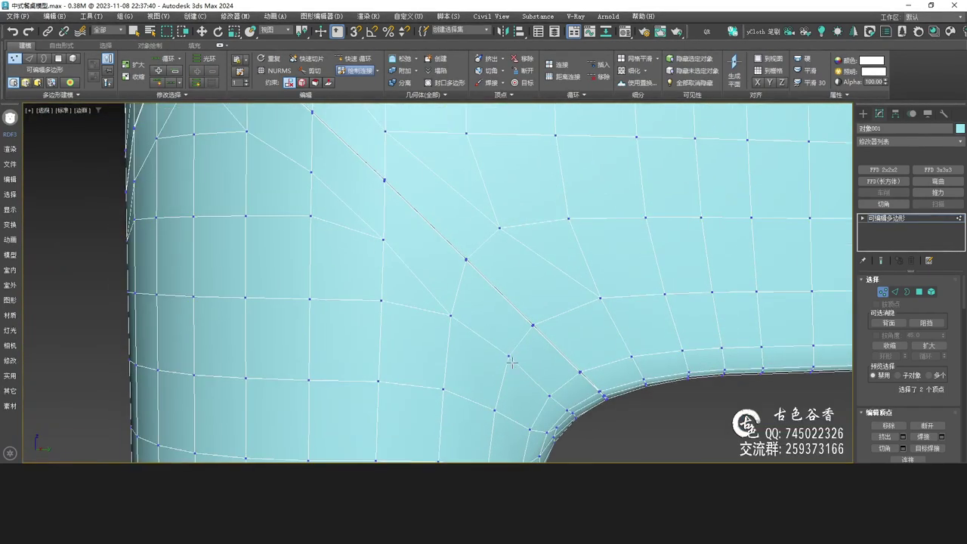
pyautogui.moveTo(509, 355)
pyautogui.mouseDown()
pyautogui.moveTo(456, 283)
pyautogui.moveTo(383, 214)
pyautogui.mouseUp()
# Continue the connecting edge line beneath the joint apex and down the leg side of the other diagonal joint, parallel to its groove.
pyautogui.moveTo(432, 332); pyautogui.dragTo(434, 333, button='middle')
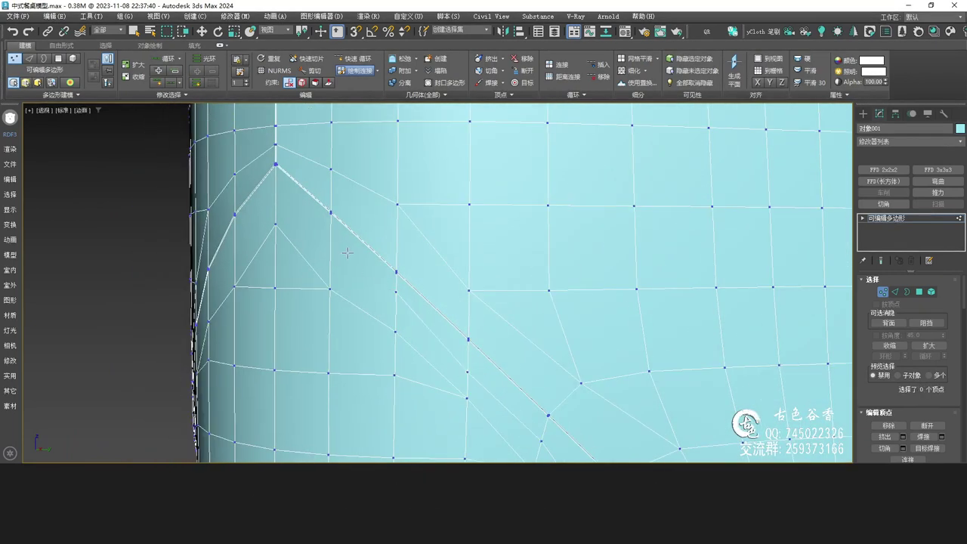
pyautogui.moveTo(293, 230)
pyautogui.keyDown('alt'); pyautogui.mouseDown(button='middle')
pyautogui.moveTo(330, 239)
pyautogui.moveTo(311, 231)
pyautogui.mouseUp(button='middle'); pyautogui.keyUp('alt')
pyautogui.scroll(2, 543, 240)
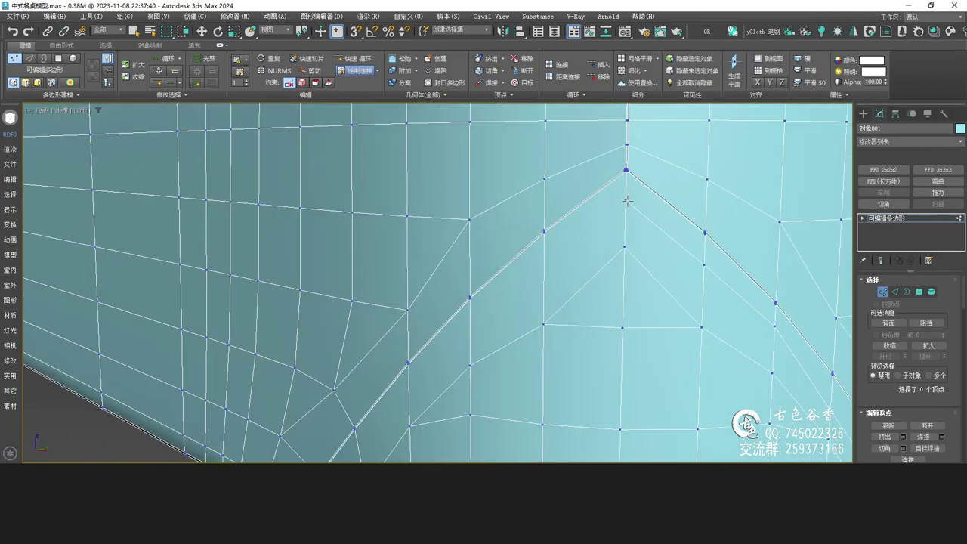
pyautogui.moveTo(486, 310); pyautogui.dragTo(548, 221, button='middle')
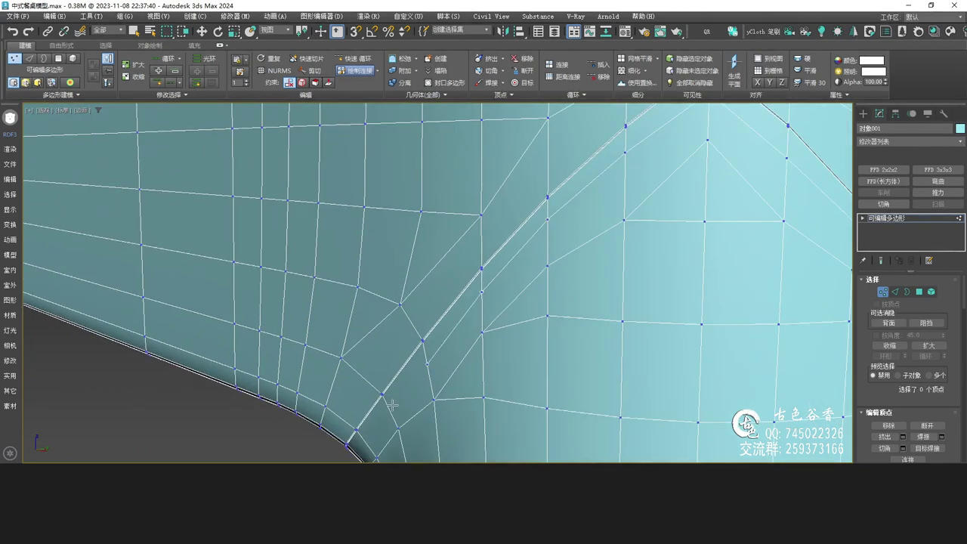
pyautogui.keyDown('alt'); pyautogui.moveTo(487, 306); pyautogui.dragTo(456, 319, button='middle'); pyautogui.keyUp('alt')
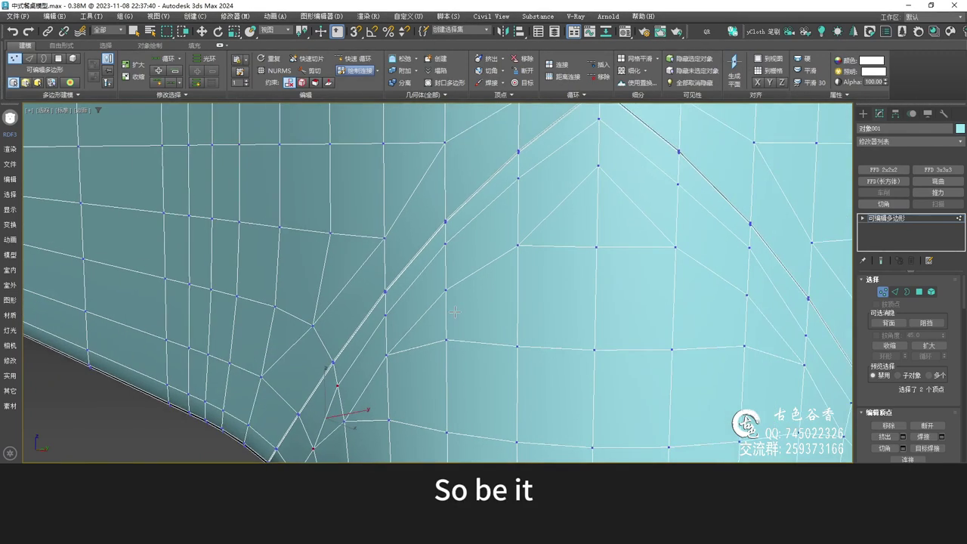
pyautogui.scroll(-2, 476, 295)
pyautogui.moveTo(496, 285); pyautogui.dragTo(501, 220, button='middle')
pyautogui.scroll(2, 500, 215)
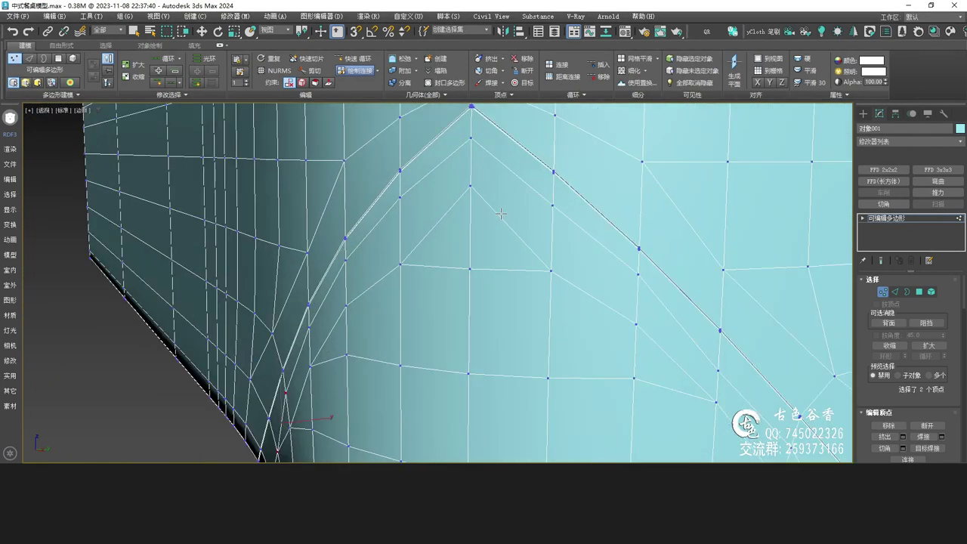
# Remove the steep peaked edges beneath the joint apex, leaving one edge row whose centre vertex rises into a shallow peak.
pyautogui.keyDown('ctrl'); pyautogui.keyDown('shift'); pyautogui.click(496, 210); pyautogui.keyUp('shift'); pyautogui.keyUp('ctrl')
pyautogui.keyDown('ctrl'); pyautogui.keyDown('shift'); pyautogui.click(461, 194); pyautogui.keyUp('shift'); pyautogui.keyUp('ctrl')
pyautogui.moveTo(399, 267)
pyautogui.mouseDown()
pyautogui.moveTo(440, 244)
pyautogui.moveTo(466, 191)
pyautogui.moveTo(553, 270)
pyautogui.mouseUp()
pyautogui.press('w')
pyautogui.press('2')
pyautogui.click(470, 240)
pyautogui.hotkey('ctrl', 'alt', 'c')
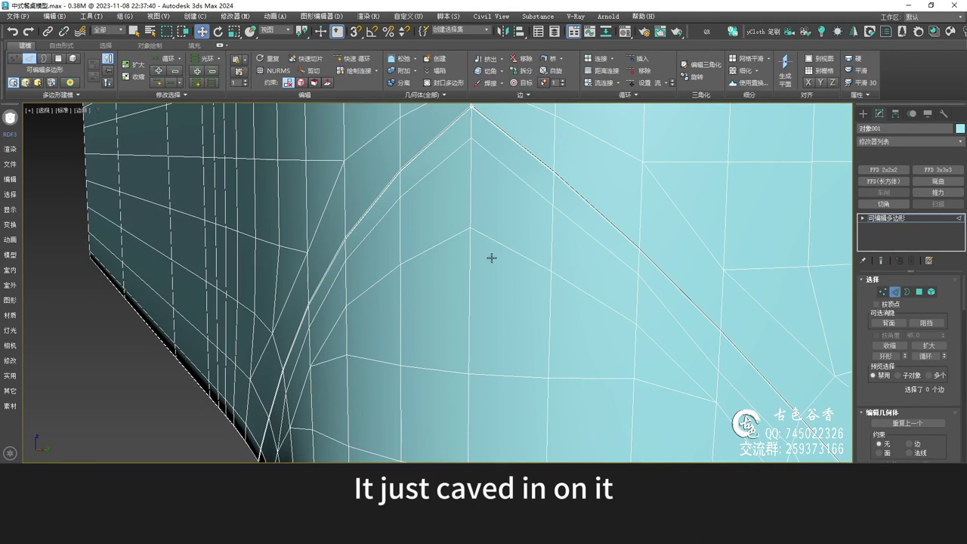
# Connect the first leg row beneath the apex to the new edge line on one side and remove the leftover diagonal edge.
pyautogui.scroll(-2, 491, 257)
pyautogui.scroll(-2, 536, 290)
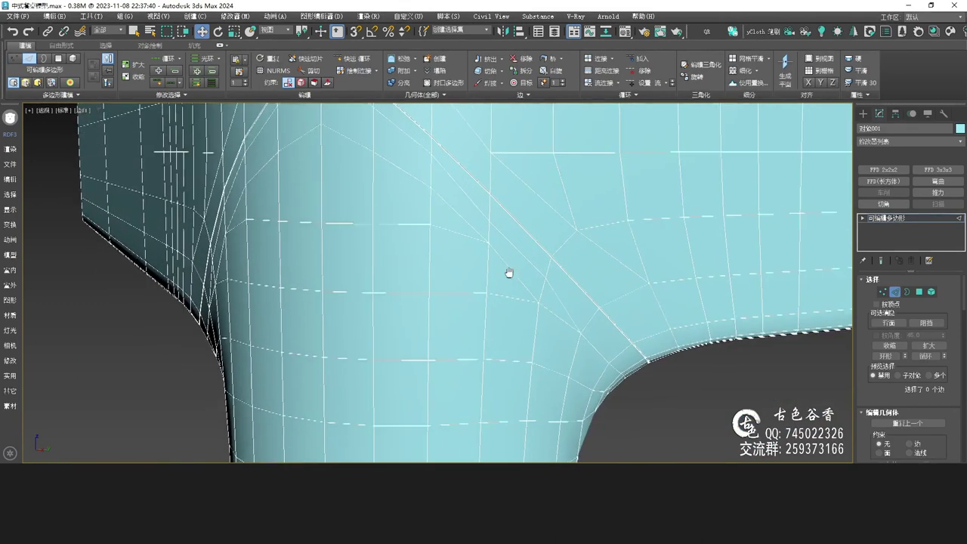
pyautogui.press('2')
pyautogui.press('q')
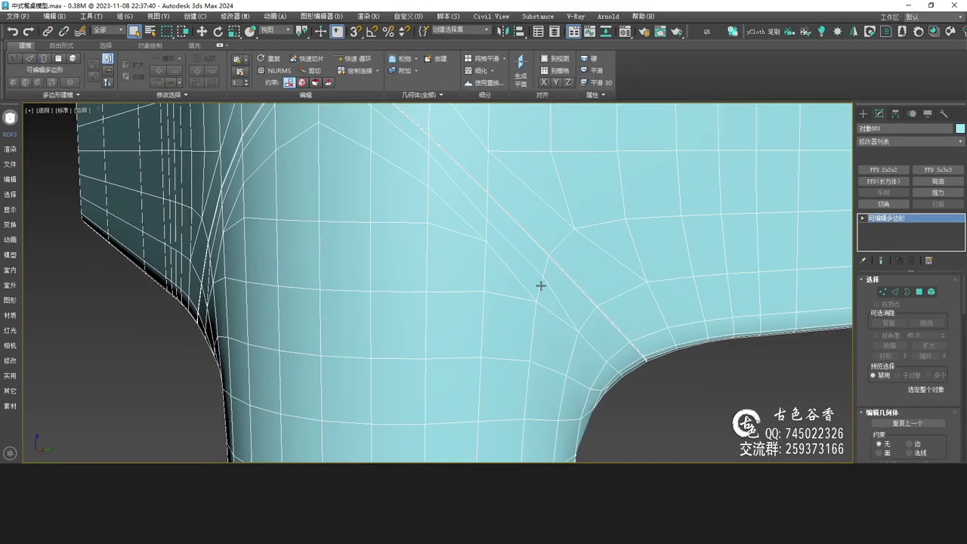
pyautogui.press('1')
pyautogui.scroll(5, 506, 265)
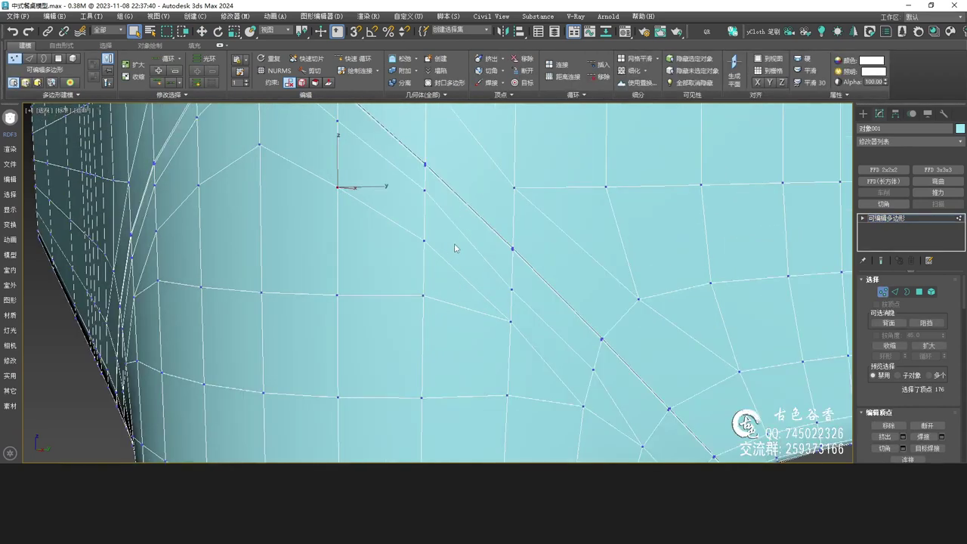
pyautogui.hotkey('alt', 'c')
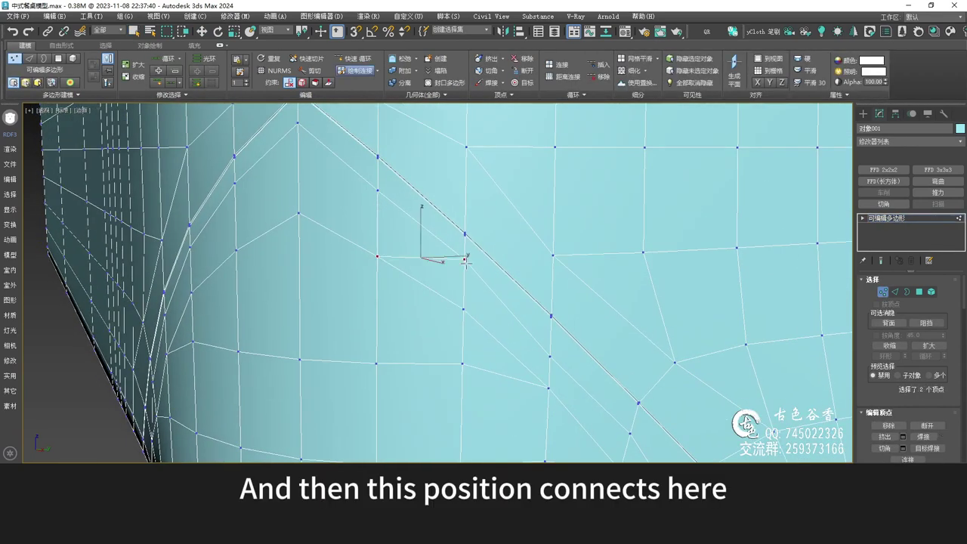
pyautogui.moveTo(468, 300); pyautogui.dragTo(442, 257, button='middle')
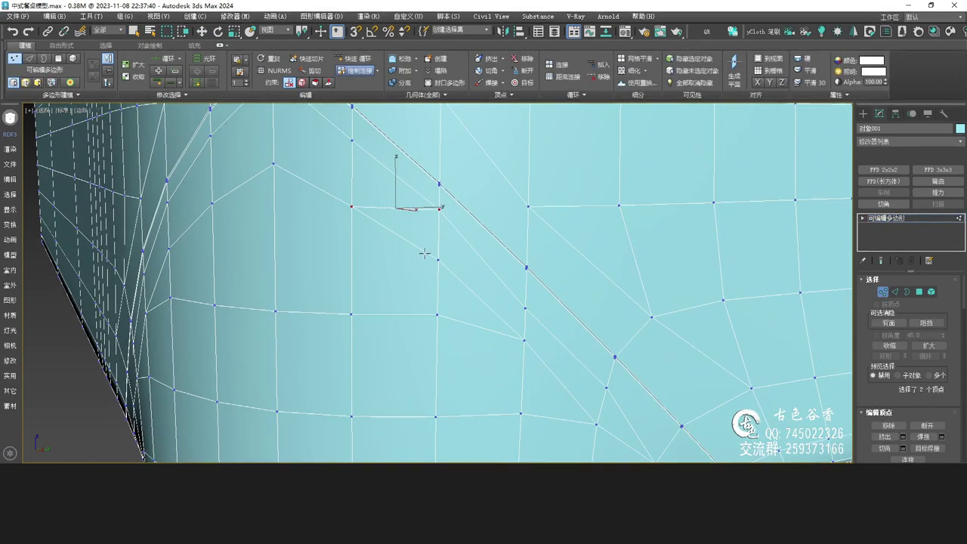
pyautogui.keyDown('ctrl'); pyautogui.keyDown('shift'); pyautogui.click(428, 254); pyautogui.keyUp('shift'); pyautogui.keyUp('ctrl')
# Connect the lower leg rows straight to the edge line beside the same diagonal joint and clear their leftover sloping edges.
pyautogui.moveTo(496, 336); pyautogui.dragTo(472, 267, button='middle')
pyautogui.moveTo(506, 305); pyautogui.dragTo(494, 292, button='middle')
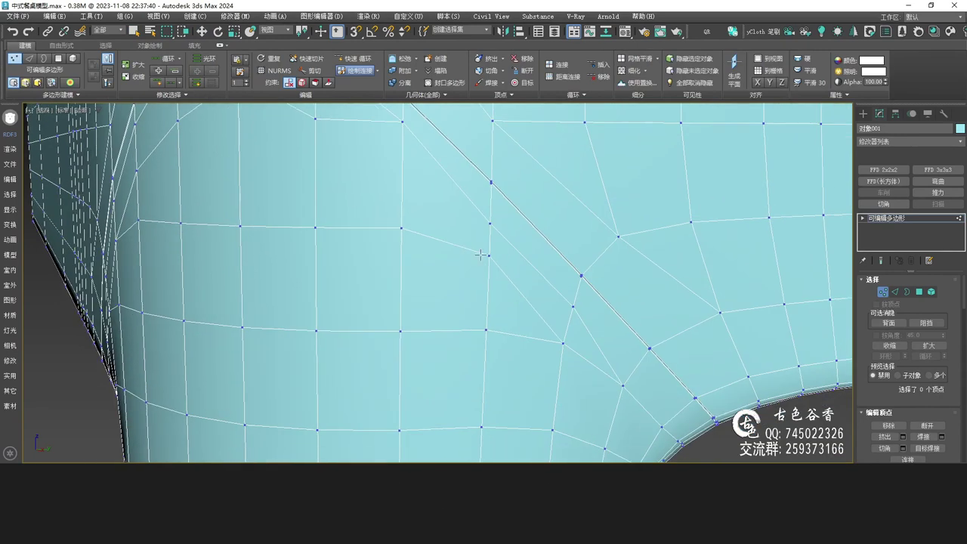
pyautogui.moveTo(401, 228); pyautogui.dragTo(490, 224)
pyautogui.moveTo(564, 325); pyautogui.dragTo(517, 266, button='middle')
pyautogui.keyDown('ctrl'); pyautogui.click(527, 248); pyautogui.keyUp('ctrl')
pyautogui.scroll(-5, 526, 298)
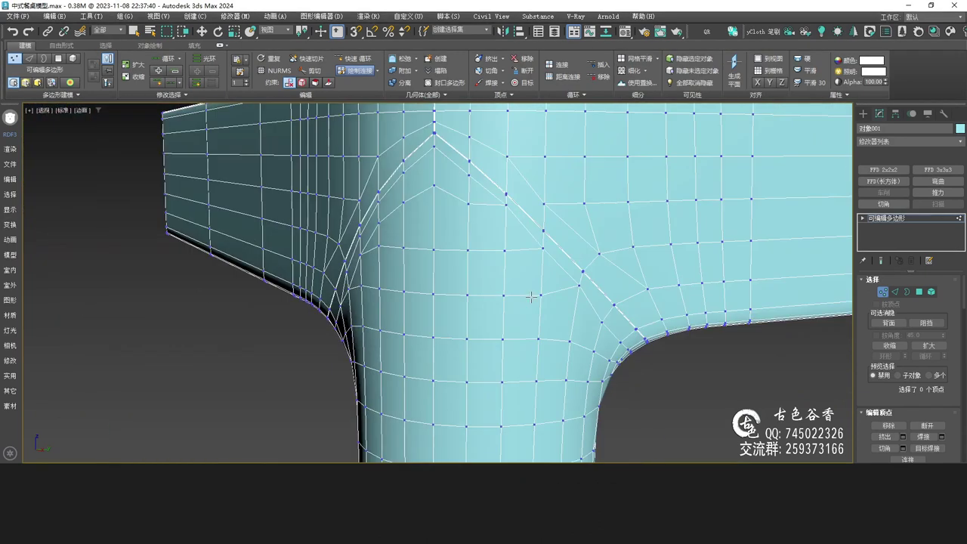
# Connect the mismatched row vertices beside the opposite diagonal joint and remove the redundant vertex below them.
pyautogui.keyDown('alt'); pyautogui.moveTo(431, 293); pyautogui.dragTo(501, 294, button='middle'); pyautogui.keyUp('alt')
pyautogui.scroll(2, 555, 261)
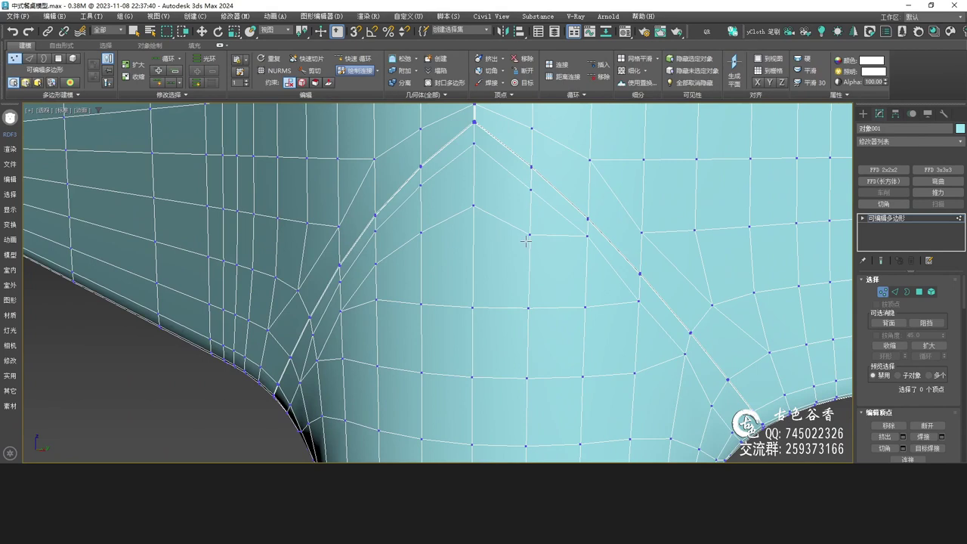
pyautogui.scroll(-3, 521, 244)
pyautogui.keyDown('alt'); pyautogui.moveTo(507, 255); pyautogui.dragTo(464, 259, button='middle'); pyautogui.keyUp('alt')
pyautogui.moveTo(352, 250); pyautogui.dragTo(408, 293, button='middle')
pyautogui.scroll(2, 353, 250)
pyautogui.moveTo(399, 250); pyautogui.dragTo(392, 212, button='middle')
pyautogui.keyDown('alt'); pyautogui.moveTo(373, 244); pyautogui.dragTo(354, 252, button='middle'); pyautogui.keyUp('alt')
pyautogui.moveTo(585, 272); pyautogui.dragTo(434, 237, button='middle')
pyautogui.moveTo(572, 263); pyautogui.dragTo(566, 261, button='middle')
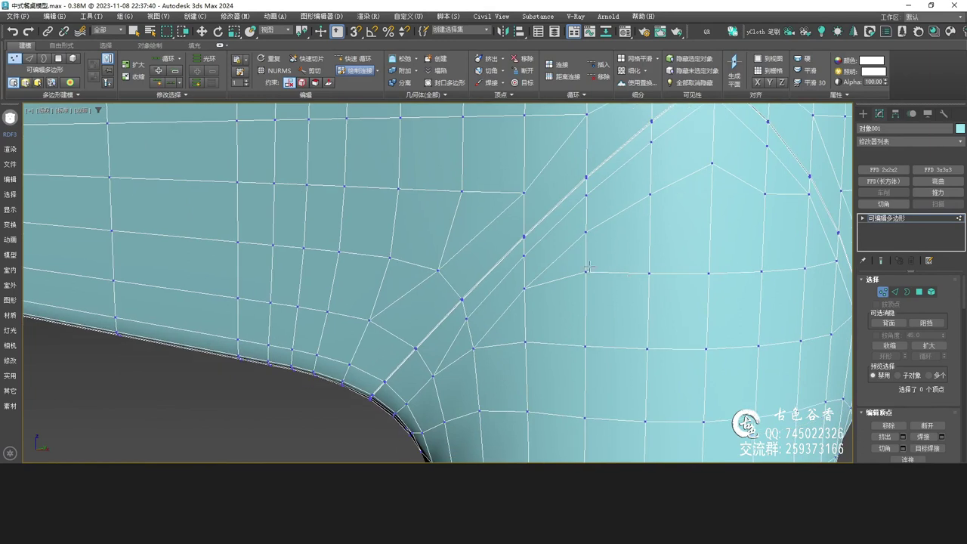
pyautogui.click(650, 275)
pyautogui.keyDown('ctrl'); pyautogui.click(586, 233); pyautogui.keyUp('ctrl')
pyautogui.hotkey('ctrl', 'shift', 'e')
pyautogui.click(586, 272)
pyautogui.press('BackSpace')
pyautogui.moveTo(577, 309); pyautogui.dragTo(575, 274, button='middle')
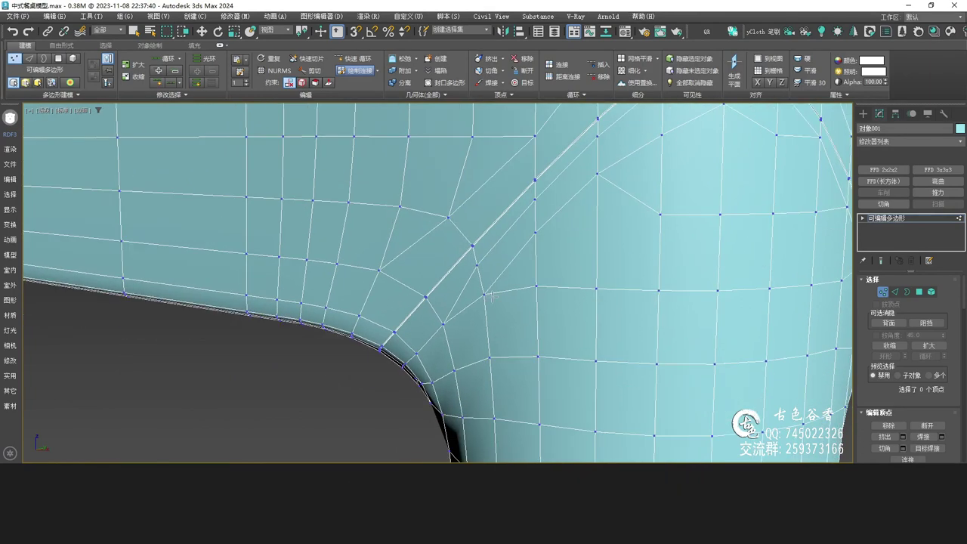
# Connect the remaining leg rows straight to the edge line beside the opposite diagonal joint and remove the leftover diagonal edges.
pyautogui.scroll(-4, 556, 285)
pyautogui.keyDown('alt'); pyautogui.moveTo(509, 288); pyautogui.dragTo(568, 292, button='middle'); pyautogui.keyUp('alt')
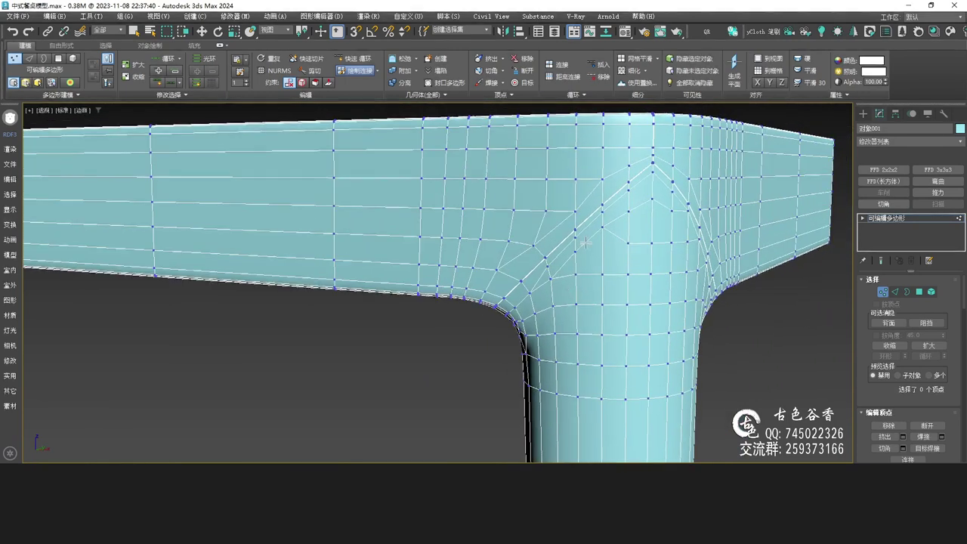
pyautogui.scroll(4, 594, 234)
pyautogui.moveTo(599, 228); pyautogui.dragTo(587, 241, button='middle')
pyautogui.click(661, 198)
pyautogui.keyDown('ctrl'); pyautogui.click(603, 198); pyautogui.keyUp('ctrl')
pyautogui.hotkey('ctrl', 'shift', 'e')
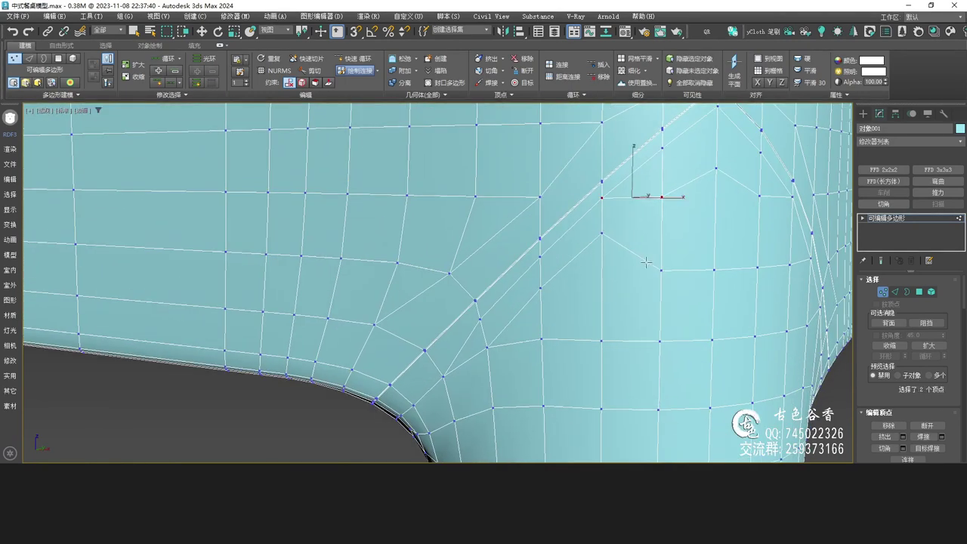
pyautogui.click(661, 270)
pyautogui.click(607, 246)
pyautogui.click(500, 341)
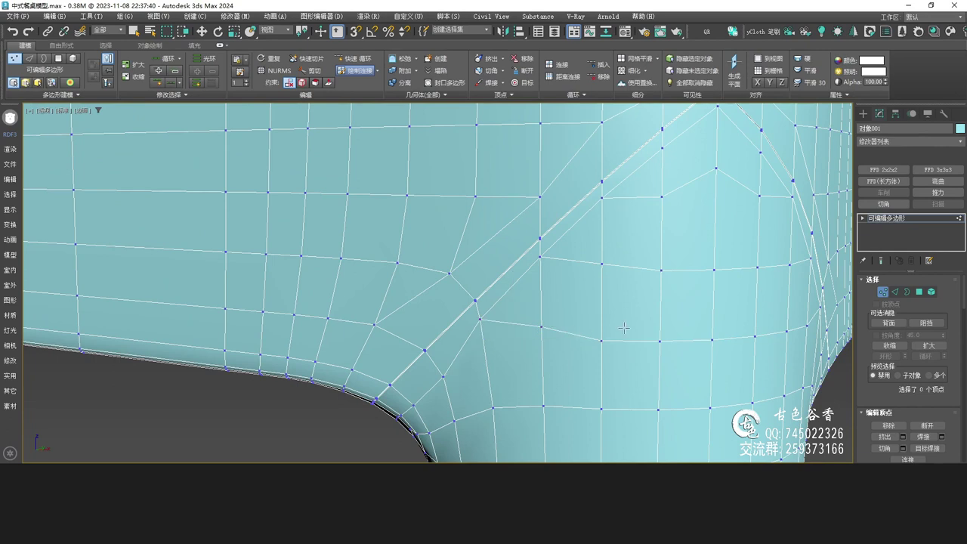
# Preview the frame with NURMS smoothing and hidden mesh edges, examining the joint seams around the corner.
pyautogui.click(887, 221)
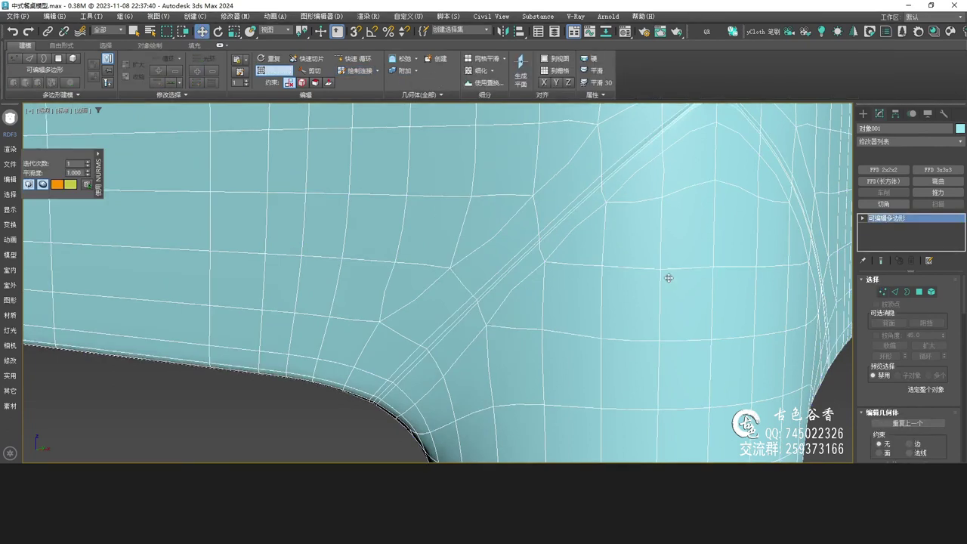
pyautogui.moveTo(673, 277); pyautogui.dragTo(442, 240, button='middle')
pyautogui.scroll(-4, 441, 240)
pyautogui.click(647, 350)
pyautogui.press('F4')
pyautogui.scroll(-3, 456, 272)
pyautogui.keyDown('alt'); pyautogui.moveTo(457, 272); pyautogui.dragTo(377, 278, button='middle'); pyautogui.keyUp('alt')
pyautogui.moveTo(196, 286); pyautogui.dragTo(695, 295, button='middle')
pyautogui.scroll(6, 433, 299)
pyautogui.press('q')
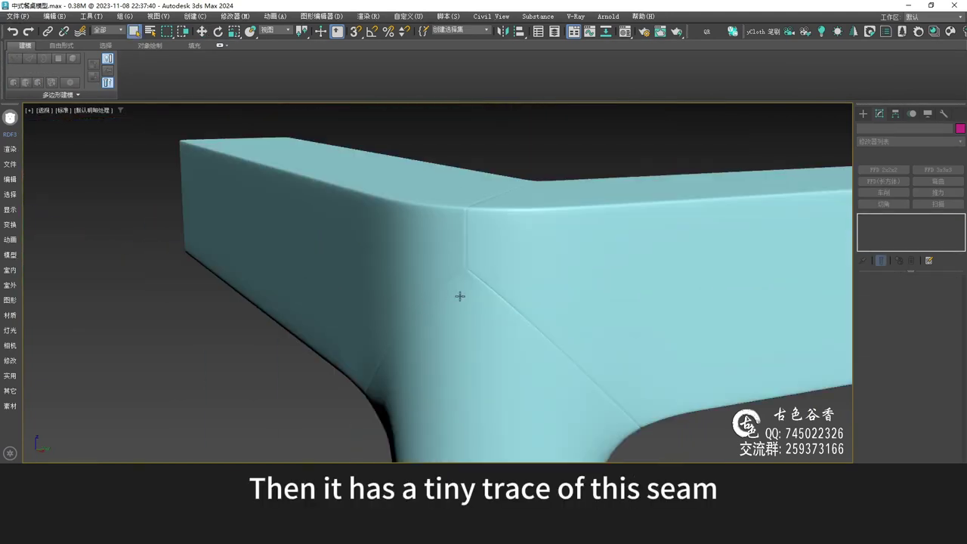
pyautogui.scroll(2, 476, 291)
pyautogui.scroll(-4, 479, 287)
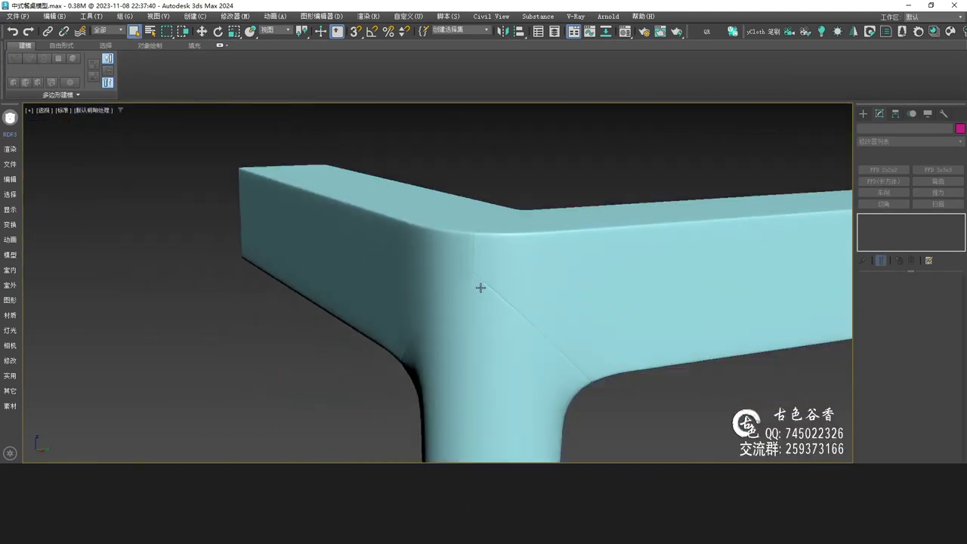
pyautogui.scroll(3, 487, 284)
# Select the frame, inspect the smoothed vertical seam up close, and return to the unsmoothed mesh with its edges shown.
pyautogui.click(487, 268)
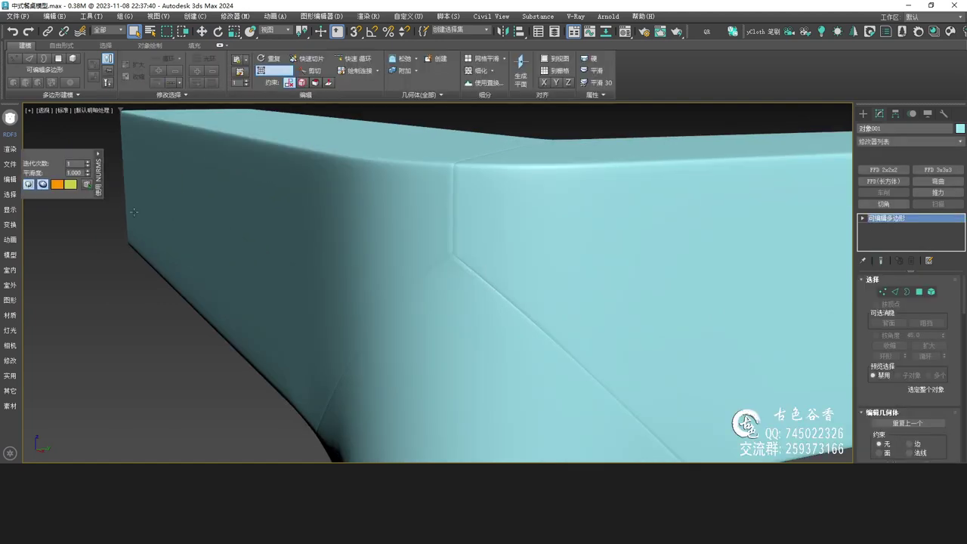
pyautogui.scroll(-5, 154, 264)
pyautogui.keyDown('alt'); pyautogui.moveTo(261, 260); pyautogui.dragTo(283, 267, button='middle'); pyautogui.keyUp('alt')
pyautogui.scroll(4, 237, 259)
pyautogui.click(88, 166)
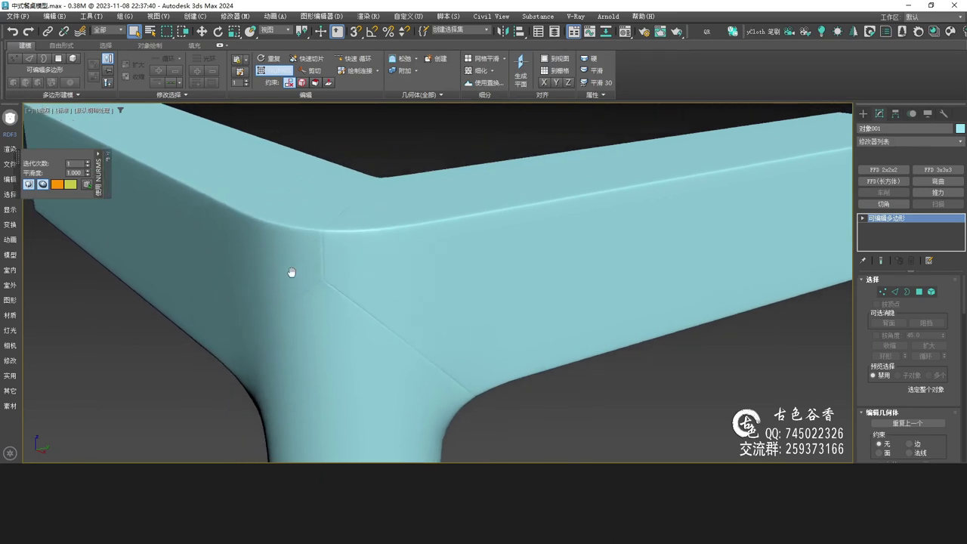
pyautogui.scroll(4, 287, 266)
pyautogui.moveTo(337, 279); pyautogui.dragTo(360, 300, button='middle')
pyautogui.press('F4')
pyautogui.hotkey('ctrl', 'q')
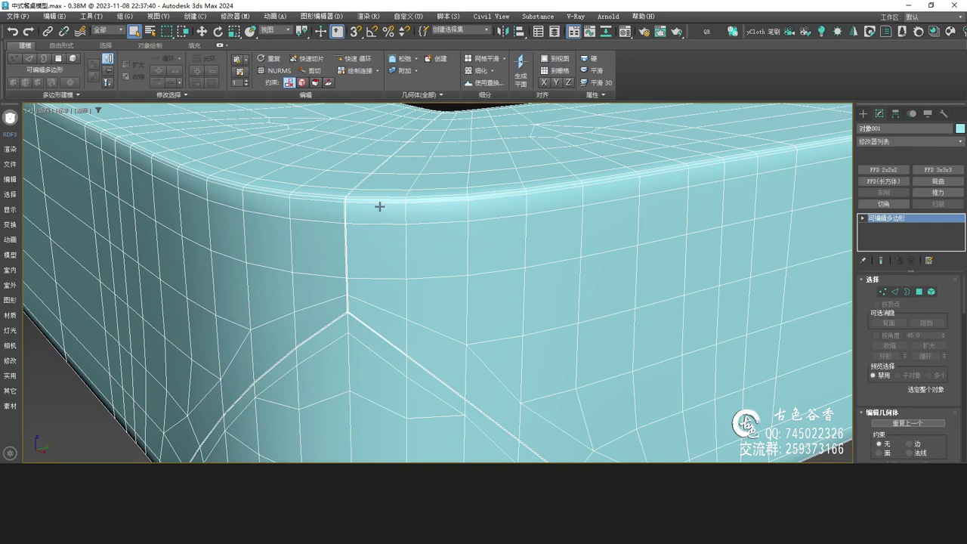
# Examine the vertical groove at the corner's upper rim and show it unsmoothed from above at vertex level.
pyautogui.press('2')
pyautogui.keyDown('alt'); pyautogui.moveTo(376, 205); pyautogui.dragTo(483, 256, button='middle'); pyautogui.keyUp('alt')
pyautogui.scroll(-4, 495, 280)
pyautogui.scroll(4, 491, 238)
pyautogui.scroll(2, 487, 238)
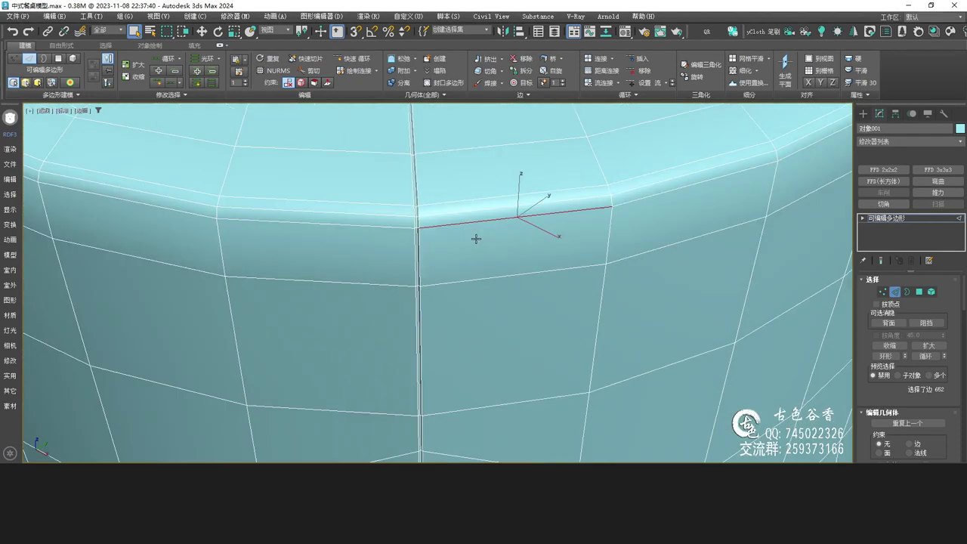
pyautogui.hotkey('ctrl', 'q')
pyautogui.press('t')
pyautogui.moveTo(407, 252); pyautogui.dragTo(375, 216, button='middle')
pyautogui.scroll(5, 535, 321)
pyautogui.hotkey('ctrl', 'q')
pyautogui.scroll(2, 535, 322)
pyautogui.press('1')
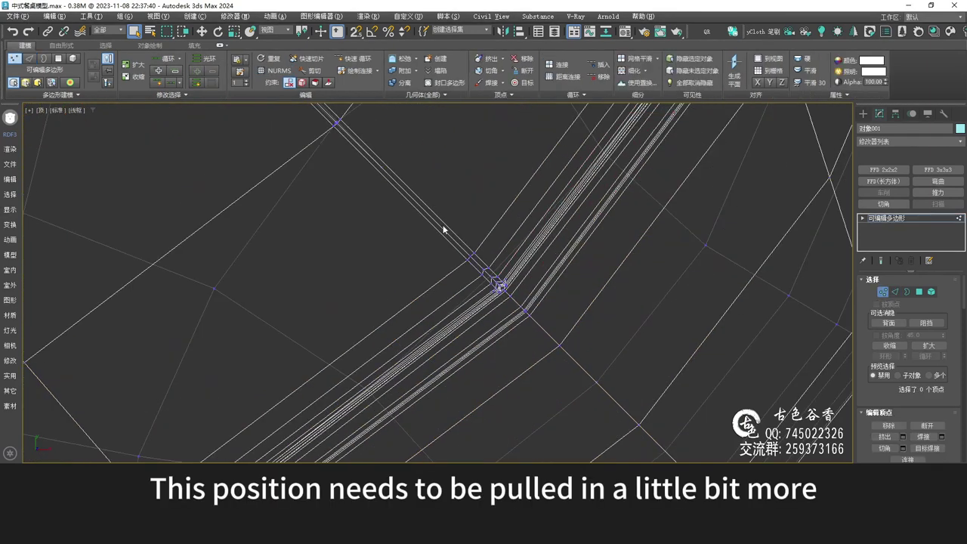
# Limit the vertex selection to the vertical groove at the outer corner, excluding the surrounding vertices.
pyautogui.press('p')
pyautogui.moveTo(509, 345)
pyautogui.mouseDown(button='middle')
pyautogui.moveTo(494, 298)
pyautogui.moveTo(465, 294)
pyautogui.mouseUp(button='middle')
pyautogui.scroll(-8, 464, 295)
pyautogui.scroll(-4, 470, 346)
pyautogui.keyDown('alt'); pyautogui.moveTo(386, 231); pyautogui.dragTo(446, 320); pyautogui.keyUp('alt')
pyautogui.moveTo(430, 319); pyautogui.dragTo(446, 293, button='middle')
pyautogui.scroll(-5, 446, 293)
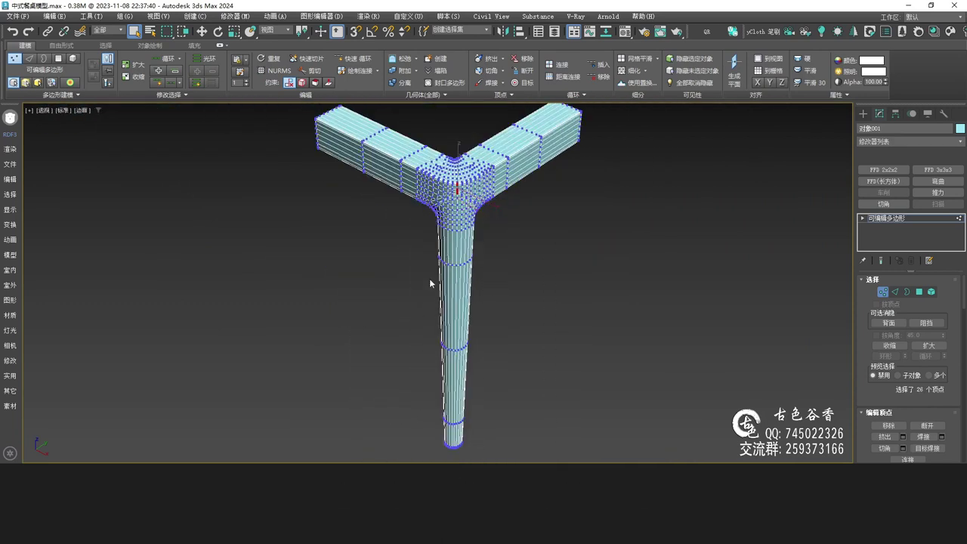
# Move the selected vertical groove vertices slightly inward along the corner's diagonal in the top view.
pyautogui.hotkey('alt', 'w')
pyautogui.middleClick(211, 181)
pyautogui.hotkey('alt', 'w')
pyautogui.scroll(-4, 501, 285)
pyautogui.press('w')
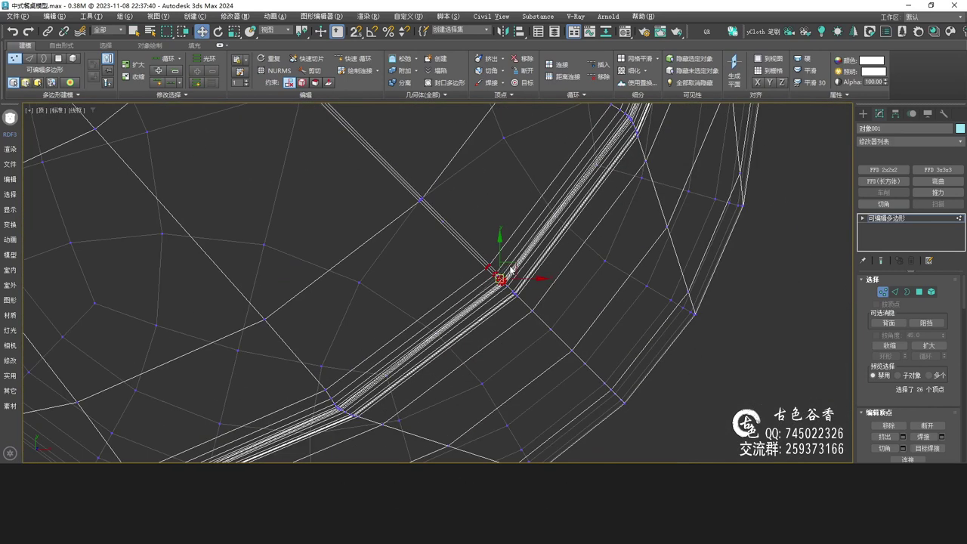
pyautogui.moveTo(512, 263); pyautogui.dragTo(506, 259)
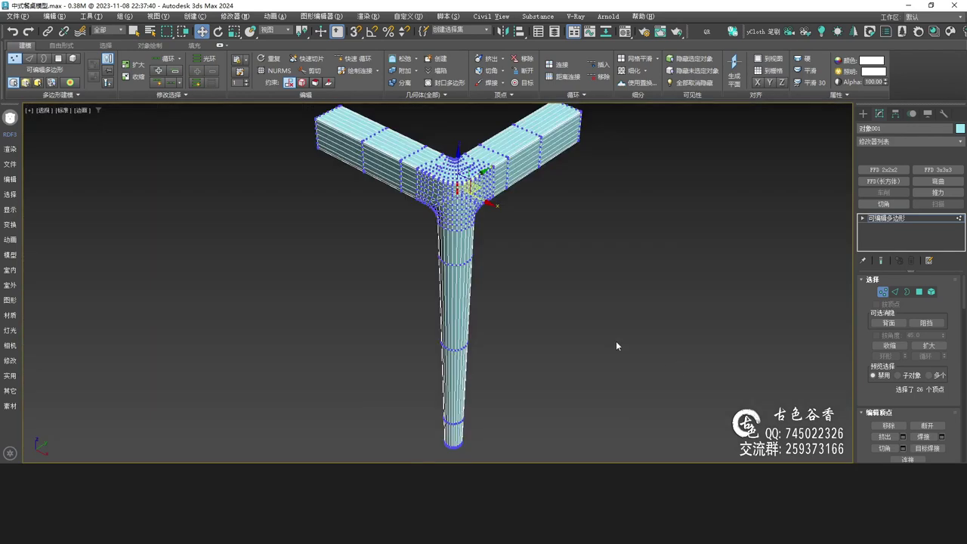
# Turn smoothing on and hide the mesh edges to check the depth of the vertical groove at the corner.
pyautogui.hotkey('ctrl', 'BackSpace')
pyautogui.scroll(5, 457, 174)
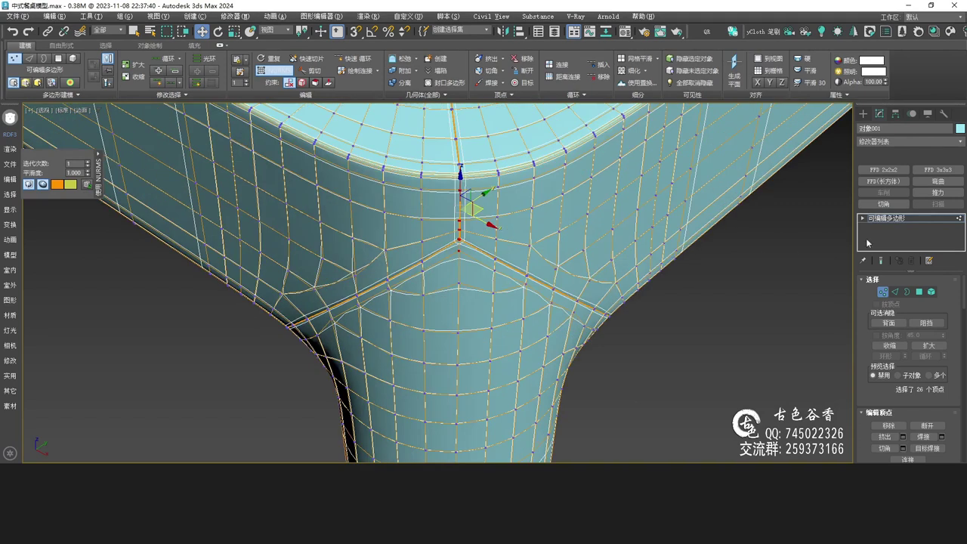
pyautogui.click(887, 219)
pyautogui.click(752, 287)
pyautogui.moveTo(714, 250); pyautogui.dragTo(597, 303, button='middle')
pyautogui.press('F4')
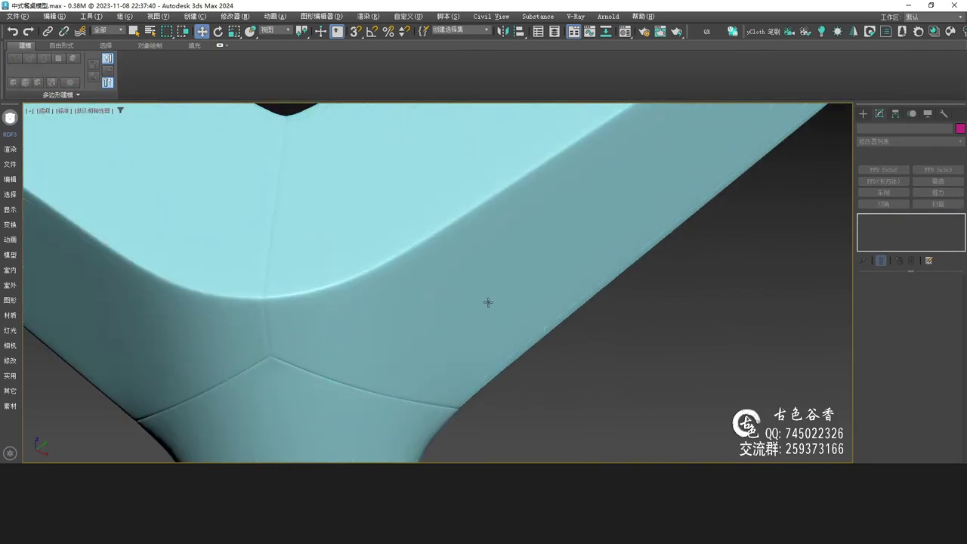
pyautogui.scroll(-4, 370, 308)
pyautogui.keyDown('alt'); pyautogui.moveTo(363, 312); pyautogui.dragTo(408, 298, button='middle'); pyautogui.keyUp('alt')
pyautogui.press('q')
pyautogui.scroll(4, 375, 292)
# Reselect the frame and pull the vertical groove's vertices a little further inward in the unsmoothed top view.
pyautogui.click(378, 286)
pyautogui.press('z')
pyautogui.scroll(5, 444, 168)
pyautogui.moveTo(444, 169); pyautogui.dragTo(436, 216, button='middle')
pyautogui.scroll(-5, 338, 296)
pyautogui.scroll(3, 328, 318)
pyautogui.scroll(3, 349, 319)
pyautogui.press('t')
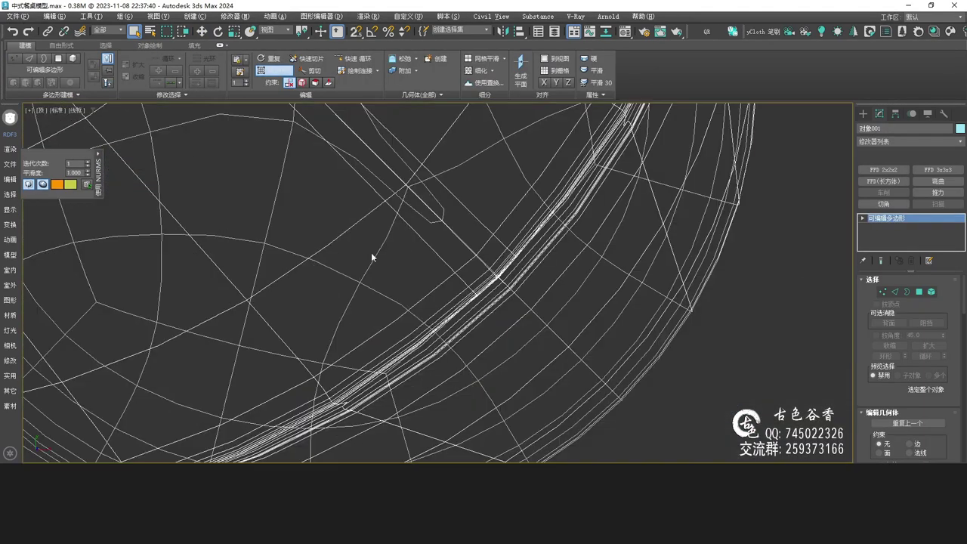
pyautogui.hotkey('ctrl', 'q')
pyautogui.press('1')
pyautogui.scroll(2, 525, 272)
pyautogui.moveTo(451, 243); pyautogui.dragTo(501, 264)
pyautogui.press('w')
pyautogui.press('p')
# Preview the deepened vertical groove with smoothing and without mesh edges, comparing it with the diagonal seams.
pyautogui.hotkey('ctrl', 'q')
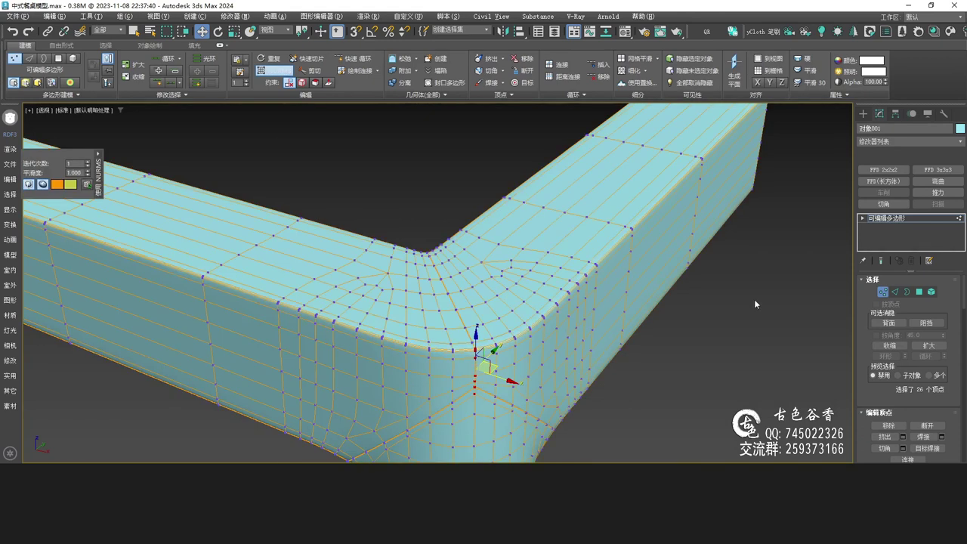
pyautogui.click(888, 220)
pyautogui.click(758, 334)
pyautogui.press('F4')
pyautogui.press('F4')
pyautogui.moveTo(506, 364); pyautogui.dragTo(459, 311, button='middle')
pyautogui.moveTo(273, 350); pyautogui.dragTo(365, 354, button='middle')
pyautogui.scroll(3, 261, 337)
pyautogui.scroll(-3, 261, 336)
pyautogui.scroll(-3, 400, 308)
pyautogui.scroll(3, 487, 353)
pyautogui.moveTo(561, 324); pyautogui.dragTo(538, 331, button='middle')
pyautogui.scroll(2, 522, 336)
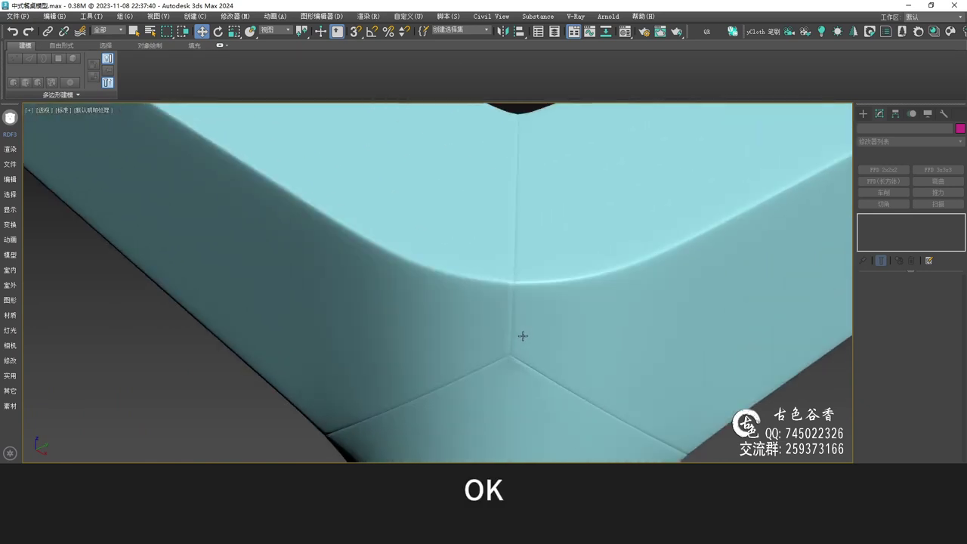
# Inspect the smoothed corner's vertical groove and diagonal seams up close and at a distance.
pyautogui.press('F4')
pyautogui.scroll(3, 510, 314)
pyautogui.press('F4')
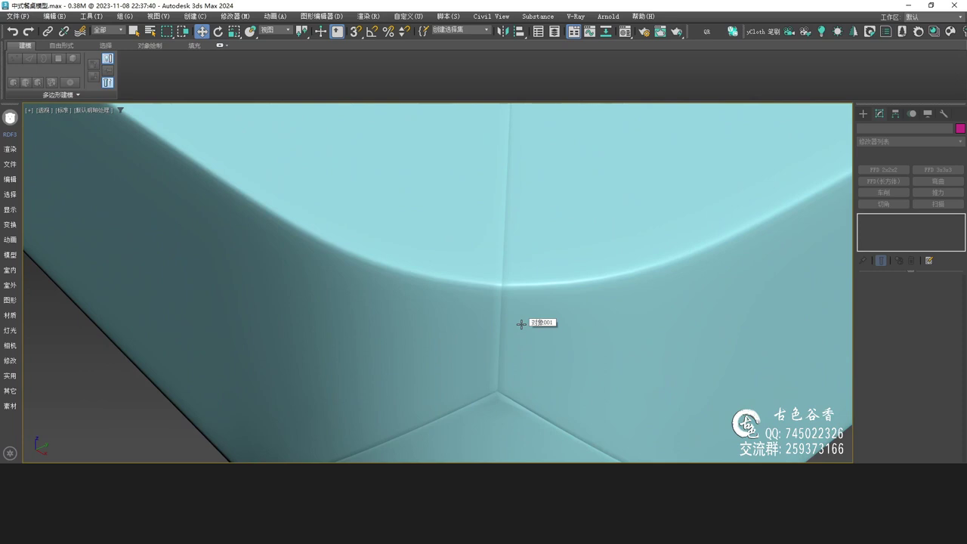
pyautogui.scroll(-4, 521, 324)
pyautogui.keyDown('alt'); pyautogui.moveTo(477, 330); pyautogui.dragTo(531, 301, button='middle'); pyautogui.keyUp('alt')
# Turn the frame's smoothing off, show its mesh edges, and raise the outer edge loop just below the top rim slightly.
pyautogui.click(519, 262)
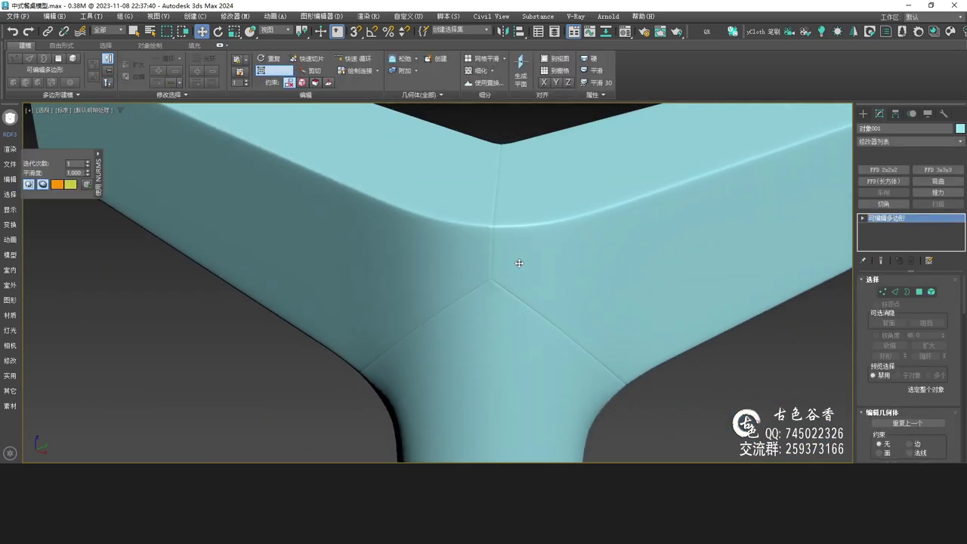
pyautogui.hotkey('ctrl', 'q')
pyautogui.press('F4')
pyautogui.scroll(2, 538, 250)
pyautogui.press('2')
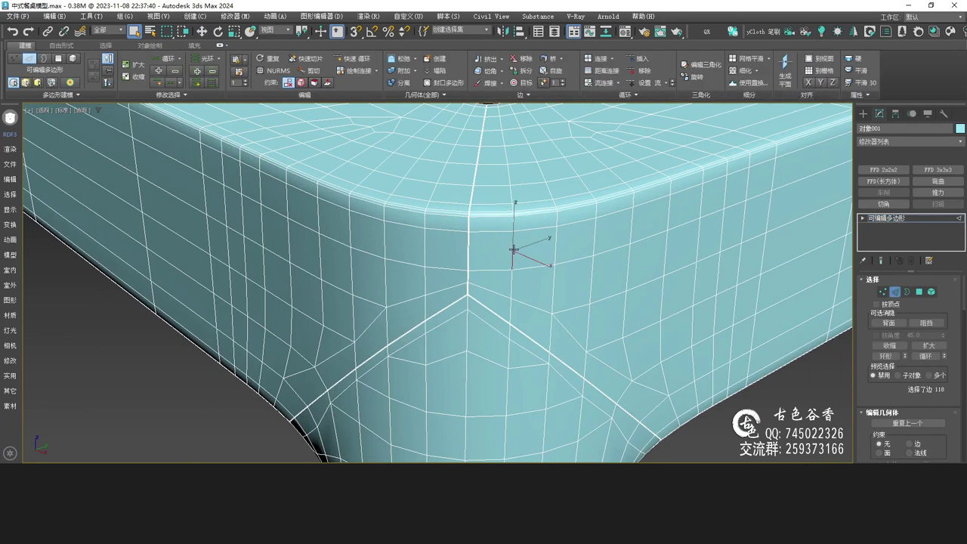
pyautogui.moveTo(513, 249); pyautogui.dragTo(421, 292, button='middle')
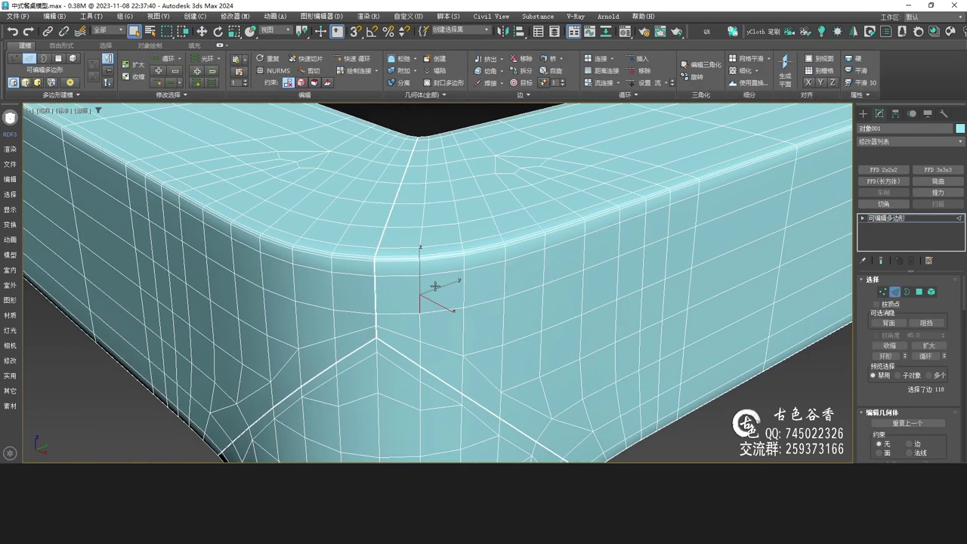
pyautogui.scroll(-2, 442, 287)
pyautogui.keyDown('alt'); pyautogui.moveTo(512, 280); pyautogui.dragTo(433, 281, button='middle'); pyautogui.keyUp('alt')
pyautogui.scroll(3, 443, 283)
pyautogui.doubleClick(433, 280)
pyautogui.scroll(2, 506, 236)
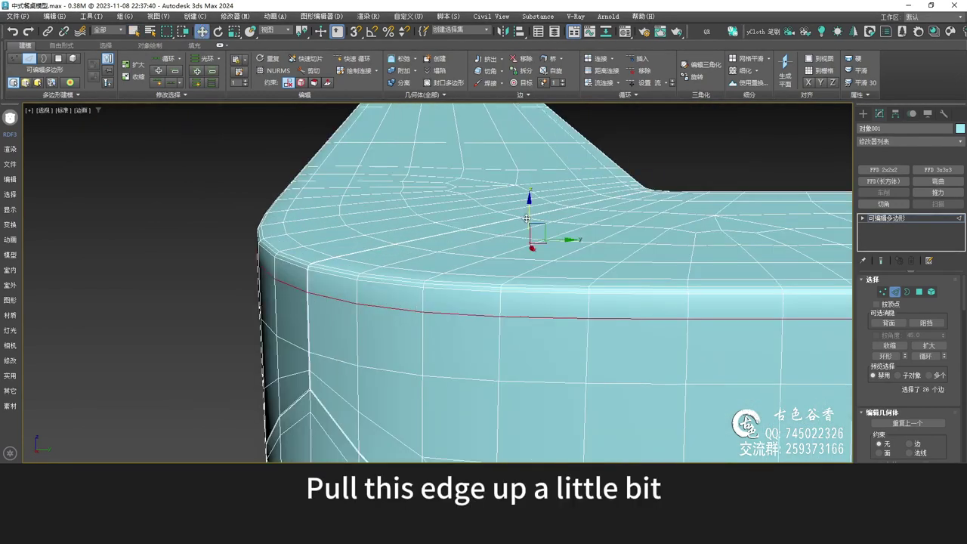
pyautogui.moveTo(529, 210); pyautogui.dragTo(530, 198)
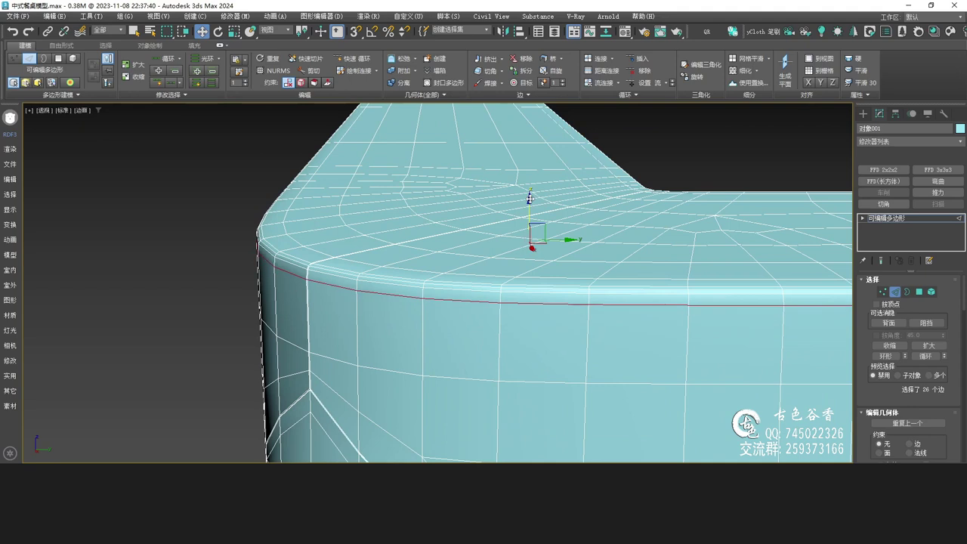
# Select the ring of vertical edges below the raised loop and connect it with a new edge loop.
pyautogui.click(423, 332)
pyautogui.hotkey('alt', 'r')
pyautogui.hotkey('ctrl', 'shift', 'e')
pyautogui.scroll(-3, 424, 331)
pyautogui.keyDown('alt'); pyautogui.moveTo(424, 332); pyautogui.dragTo(690, 287, button='middle'); pyautogui.keyUp('alt')
# Leave edge editing, turn smoothing on, and check the corner in perspective without mesh edges.
pyautogui.click(908, 218)
pyautogui.hotkey('ctrl', 'q')
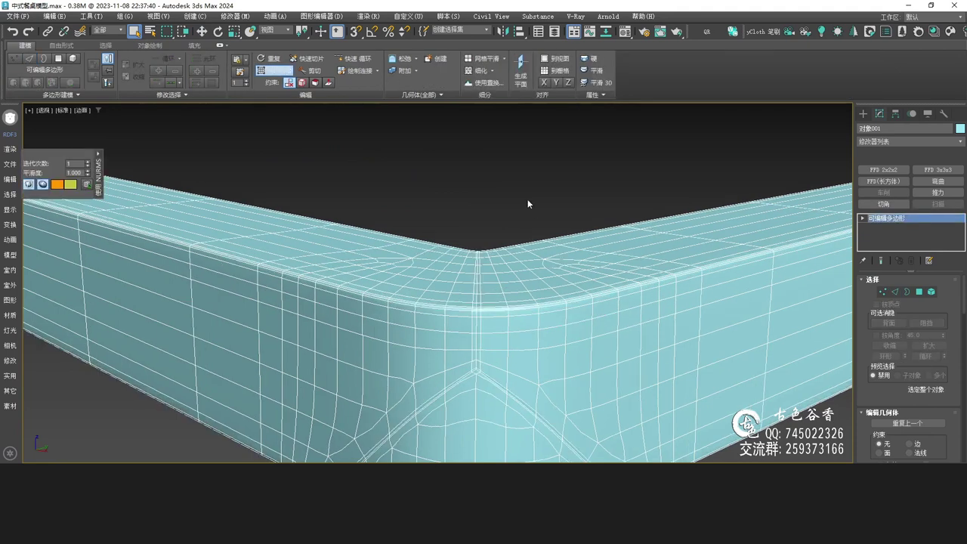
pyautogui.click(527, 207)
pyautogui.press('F4')
pyautogui.scroll(-3, 533, 280)
pyautogui.keyDown('alt'); pyautogui.moveTo(531, 287); pyautogui.dragTo(556, 308, button='middle'); pyautogui.keyUp('alt')
pyautogui.scroll(2, 513, 292)
pyautogui.scroll(-2, 511, 290)
# Check the thickness of the corner and leg in the top view.
pyautogui.press('t')
pyautogui.scroll(-4, 429, 332)
pyautogui.moveTo(519, 264)
pyautogui.mouseDown(button='middle')
pyautogui.moveTo(506, 316)
pyautogui.moveTo(514, 291)
pyautogui.mouseUp(button='middle')
pyautogui.scroll(-2, 514, 295)
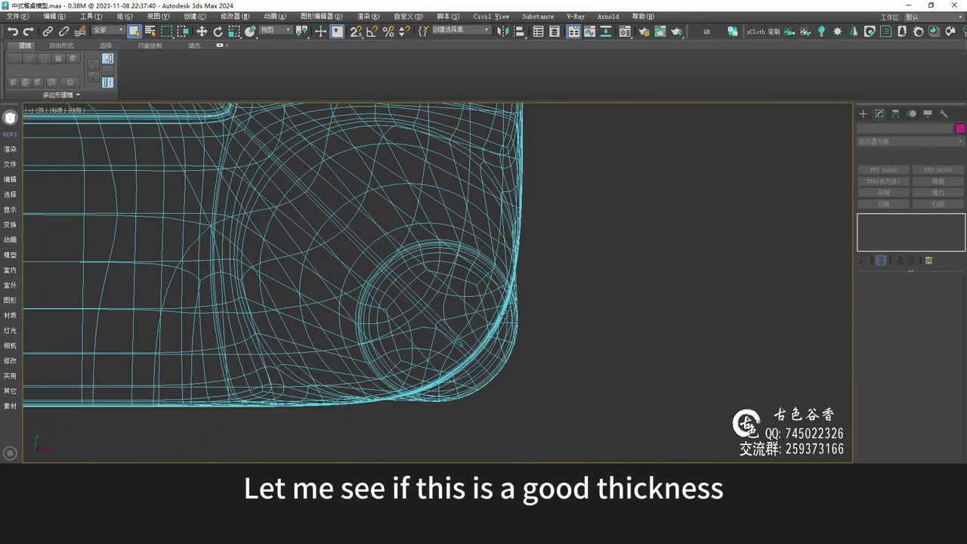
pyautogui.scroll(2, 475, 378)
pyautogui.moveTo(468, 386); pyautogui.dragTo(479, 364, button='middle')
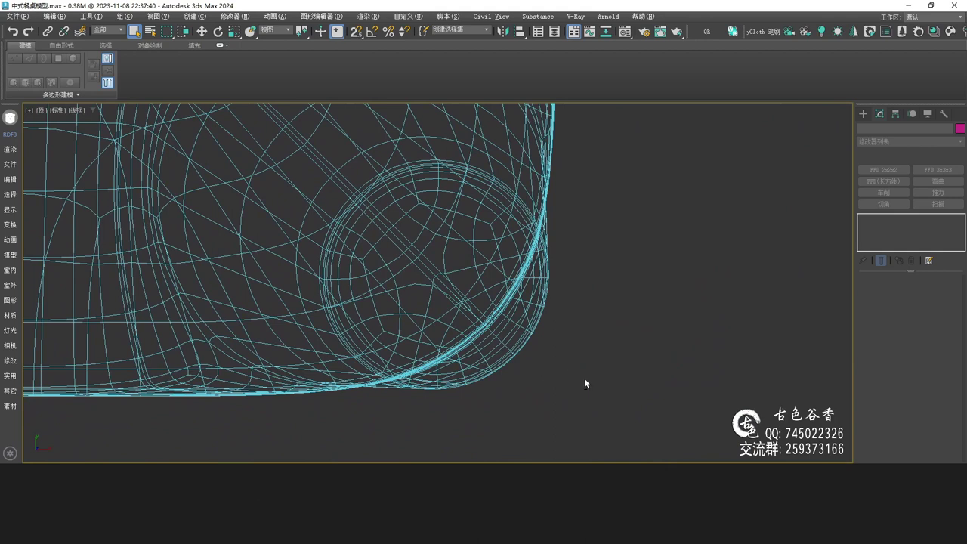
# Reselect the unsmoothed frame in the top view and select the edge at the side rail's open end.
pyautogui.press('p')
pyautogui.scroll(-2, 585, 380)
pyautogui.moveTo(585, 380)
pyautogui.mouseDown(button='middle')
pyautogui.moveTo(563, 276)
pyautogui.moveTo(482, 287)
pyautogui.moveTo(470, 268)
pyautogui.moveTo(520, 285)
pyautogui.moveTo(492, 312)
pyautogui.mouseUp(button='middle')
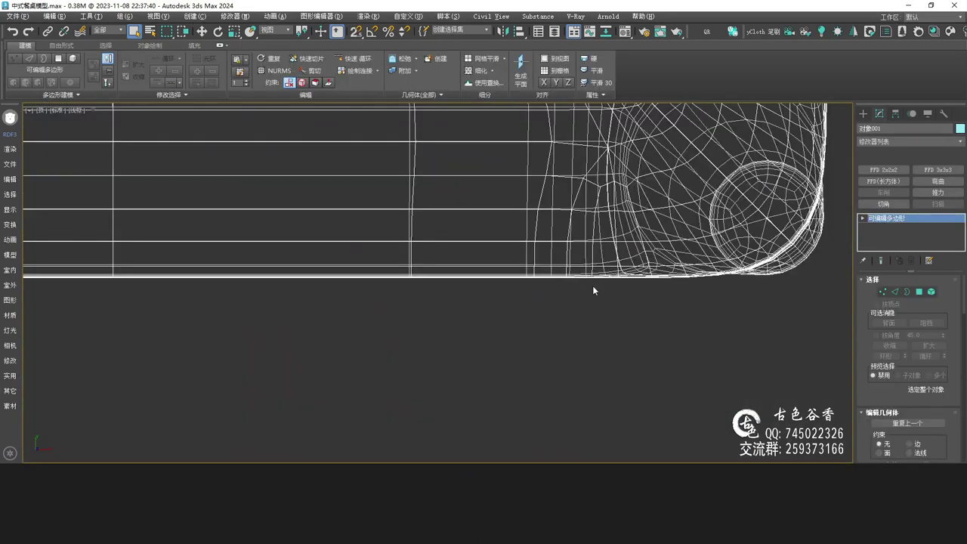
pyautogui.scroll(-3, 592, 285)
pyautogui.moveTo(246, 239); pyautogui.dragTo(411, 386, button='middle')
pyautogui.scroll(-3, 433, 279)
pyautogui.scroll(2, 415, 281)
pyautogui.scroll(-2, 415, 281)
pyautogui.scroll(5, 547, 215)
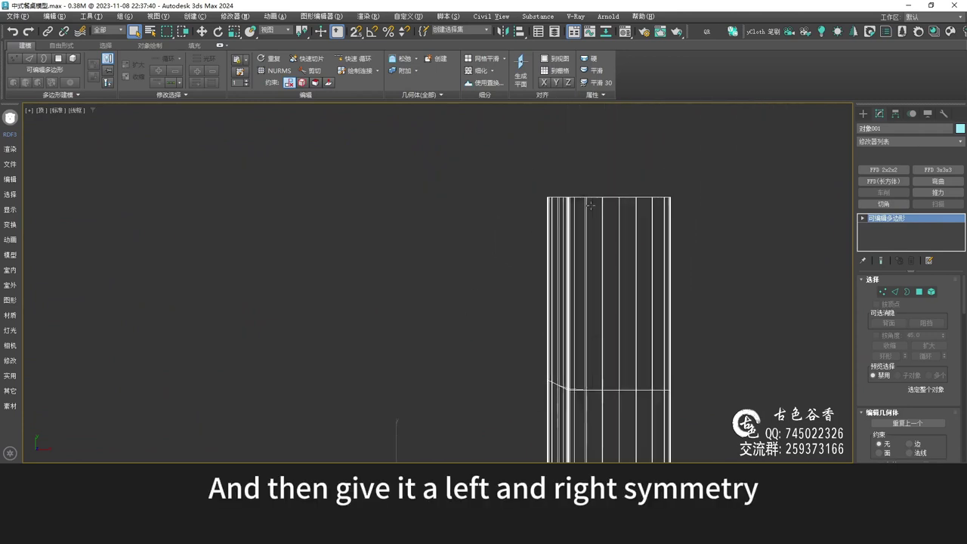
pyautogui.press('2')
pyautogui.click(625, 187)
# Mirror the frame from the side rail's open end with a Symmetry modifier on the Z axis, and collapse it.
pyautogui.scroll(-3, 625, 187)
pyautogui.moveTo(625, 187); pyautogui.dragTo(525, 205, button='middle')
pyautogui.hotkey('alt', 's')
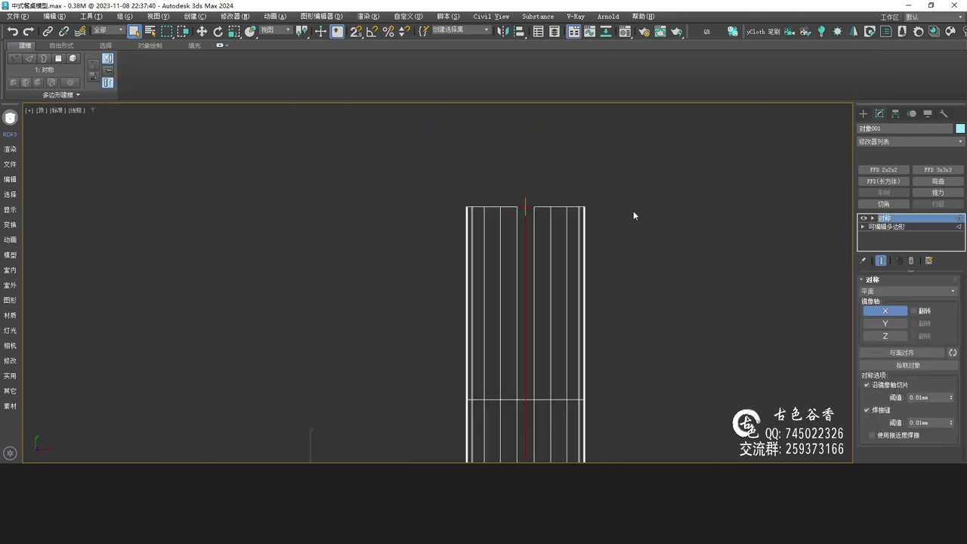
pyautogui.click(885, 312)
pyautogui.click(889, 325)
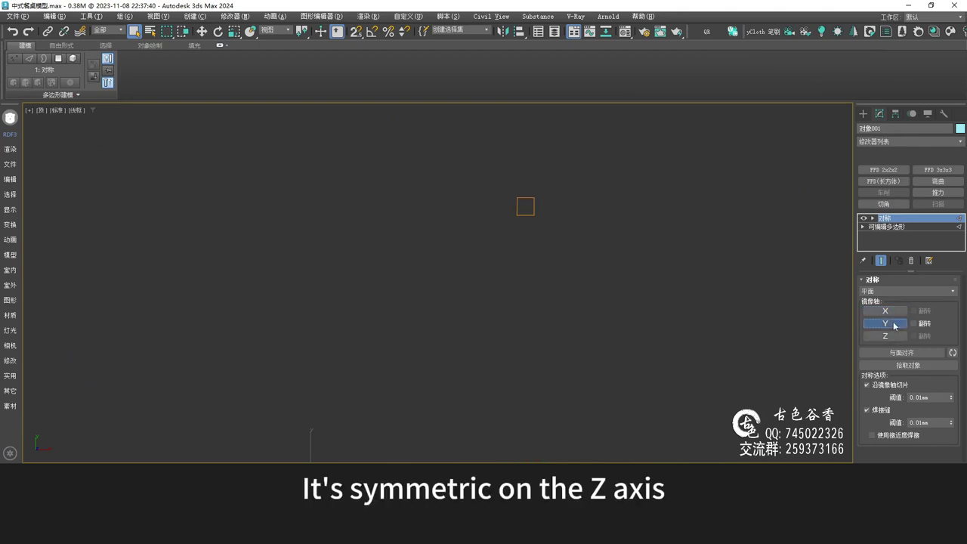
pyautogui.click(886, 336)
pyautogui.scroll(-4, 697, 266)
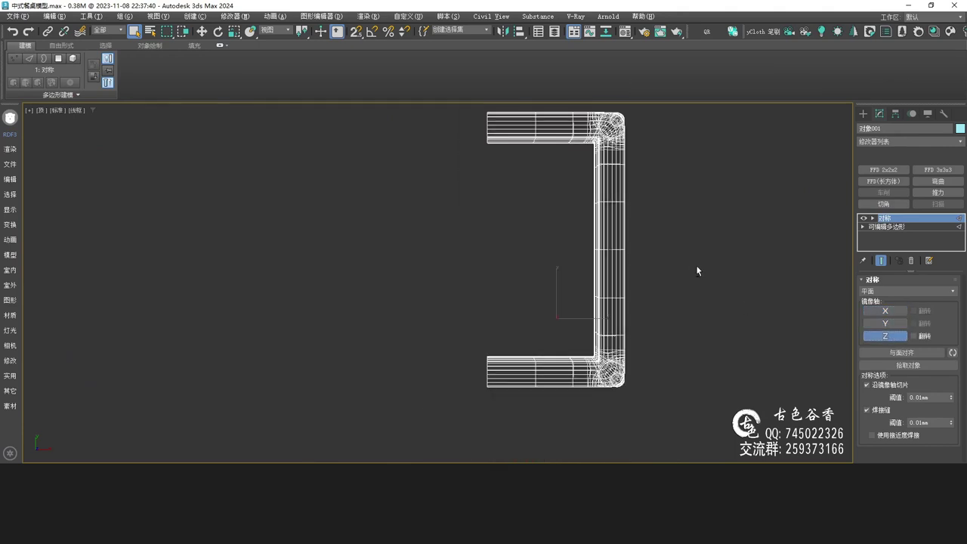
pyautogui.hotkey('alt', 'c')
# Mirror the half frame across the open ends of its two parallel rails to close it into a four-legged frame.
pyautogui.moveTo(513, 160); pyautogui.dragTo(466, 222, button='middle')
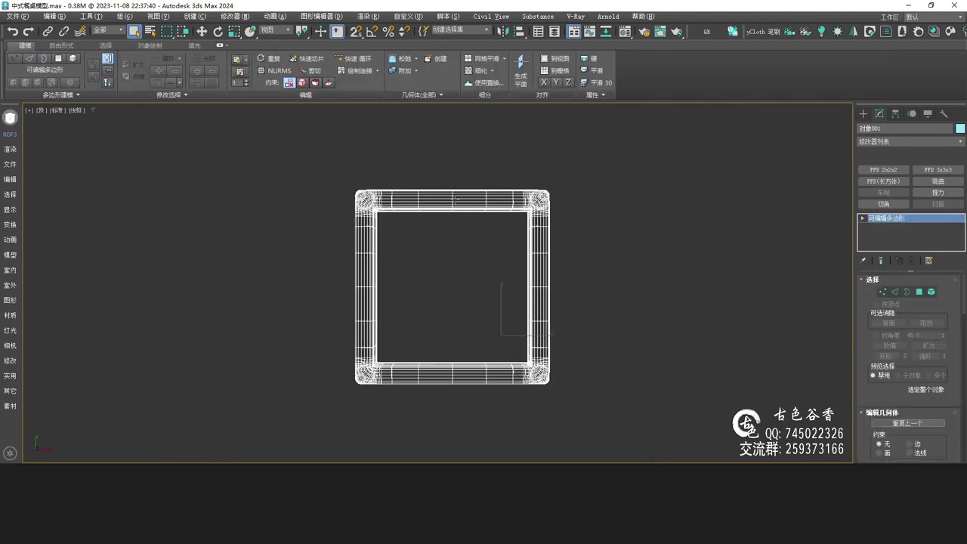
pyautogui.scroll(6, 455, 199)
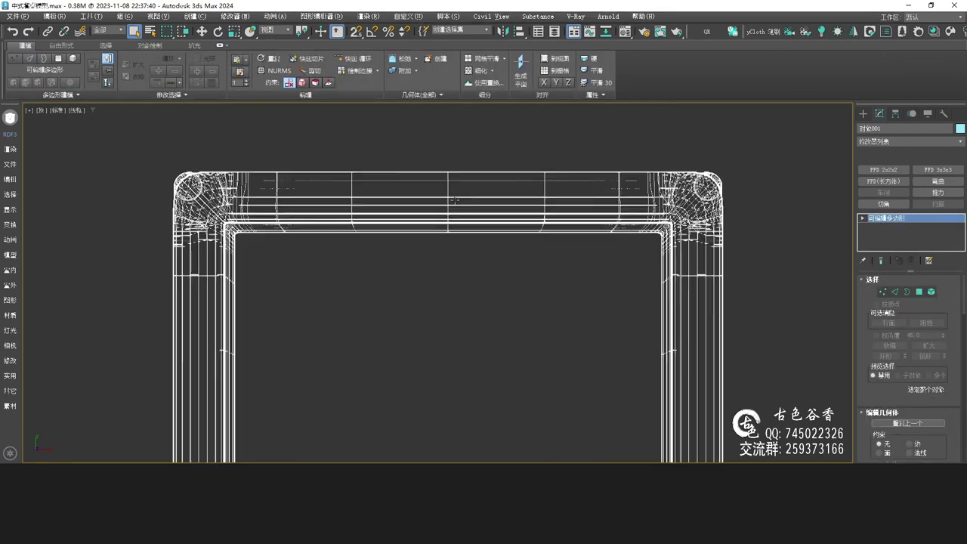
pyautogui.scroll(-6, 461, 229)
pyautogui.moveTo(465, 274); pyautogui.dragTo(487, 230, button='middle')
pyautogui.moveTo(497, 303); pyautogui.dragTo(500, 286, button='middle')
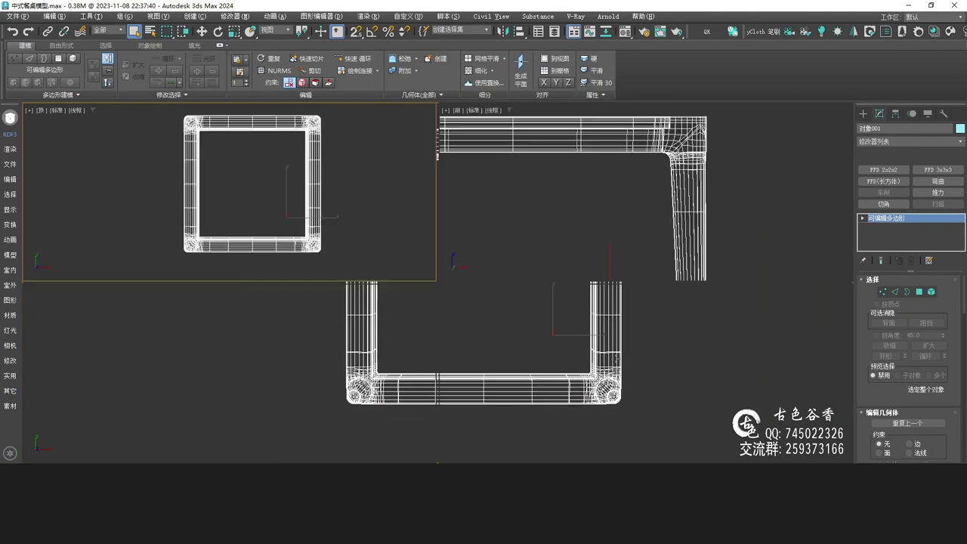
# Examine the complete smoothed table frame in perspective, including its corners and inner recess.
pyautogui.press('p')
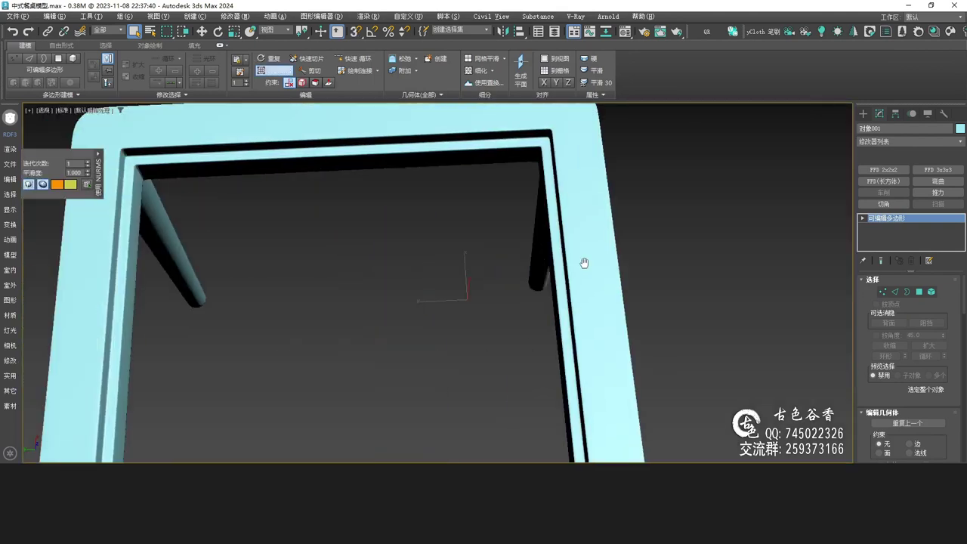
pyautogui.scroll(-5, 507, 264)
pyautogui.keyDown('alt'); pyautogui.moveTo(506, 264); pyautogui.dragTo(506, 182, button='middle'); pyautogui.keyUp('alt')
pyautogui.keyDown('alt'); pyautogui.moveTo(494, 246); pyautogui.dragTo(487, 325, button='middle'); pyautogui.keyUp('alt')
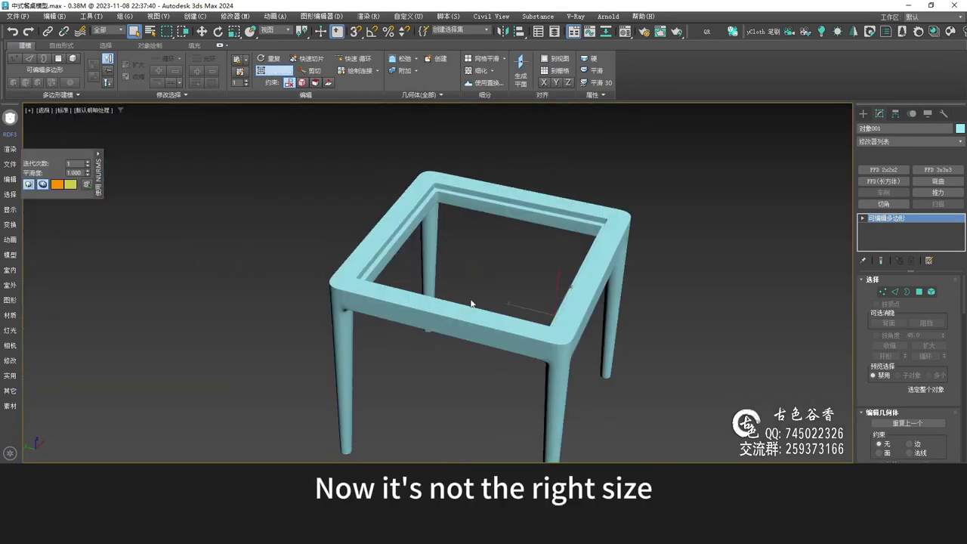
pyautogui.scroll(8, 472, 303)
pyautogui.keyDown('alt'); pyautogui.moveTo(440, 312); pyautogui.dragTo(453, 249, button='middle'); pyautogui.keyUp('alt')
pyautogui.keyDown('alt'); pyautogui.moveTo(496, 276); pyautogui.dragTo(579, 302, button='middle'); pyautogui.keyUp('alt')
pyautogui.scroll(4, 489, 210)
pyautogui.keyDown('alt'); pyautogui.moveTo(490, 209); pyautogui.dragTo(462, 249, button='middle'); pyautogui.keyUp('alt')
pyautogui.scroll(-5, 533, 246)
# Turn smoothing off and move the vertices of the frame's left half outward toward the reference rectangle's end in the top view.
pyautogui.hotkey('alt', 'w')
pyautogui.middleClick(239, 179)
pyautogui.hotkey('alt', 'w')
pyautogui.moveTo(362, 185); pyautogui.dragTo(505, 190, button='middle')
pyautogui.moveTo(577, 237); pyautogui.dragTo(520, 226, button='middle')
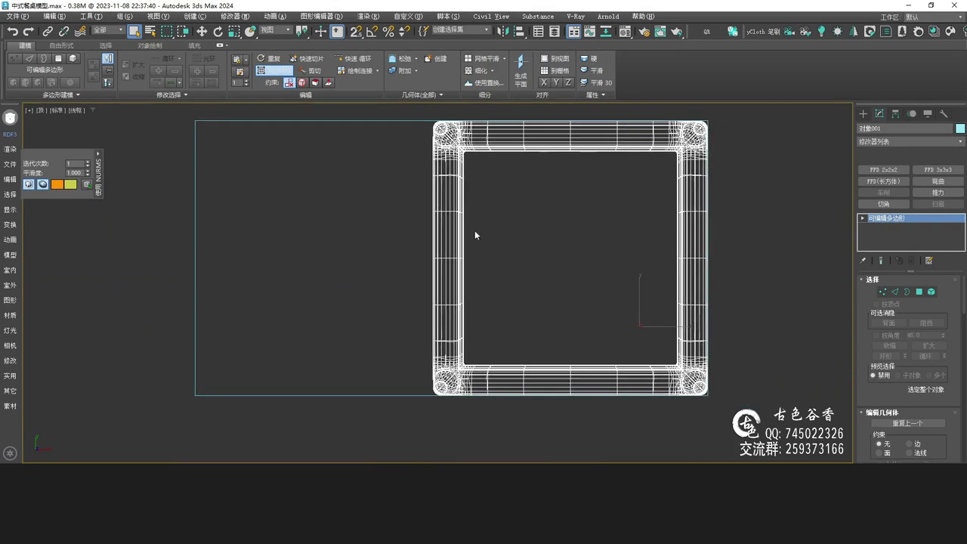
pyautogui.hotkey('ctrl', 'q')
pyautogui.moveTo(458, 233); pyautogui.dragTo(466, 233, button='middle')
pyautogui.scroll(-3, 507, 226)
pyautogui.press('1')
pyautogui.moveTo(358, 107); pyautogui.dragTo(464, 276)
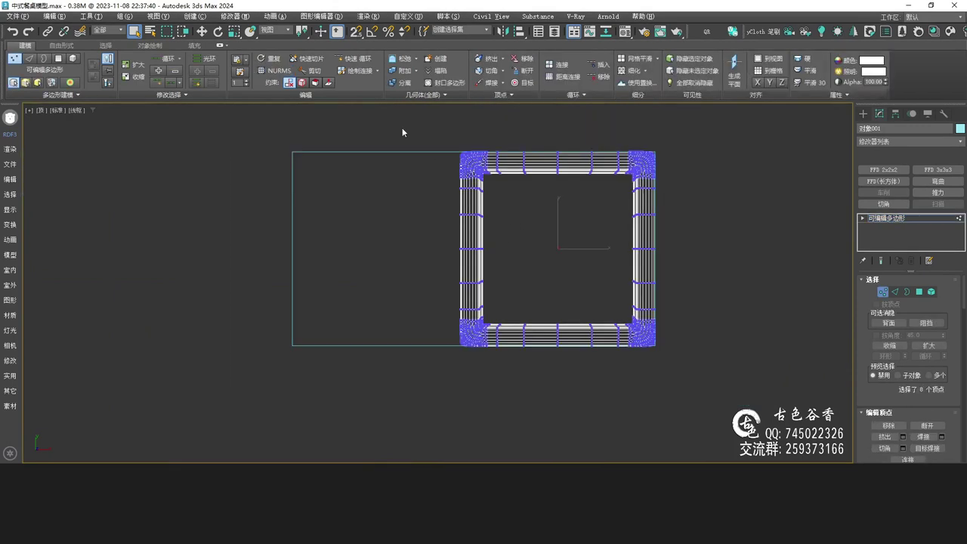
pyautogui.press('w')
pyautogui.moveTo(530, 275); pyautogui.dragTo(564, 290, button='middle')
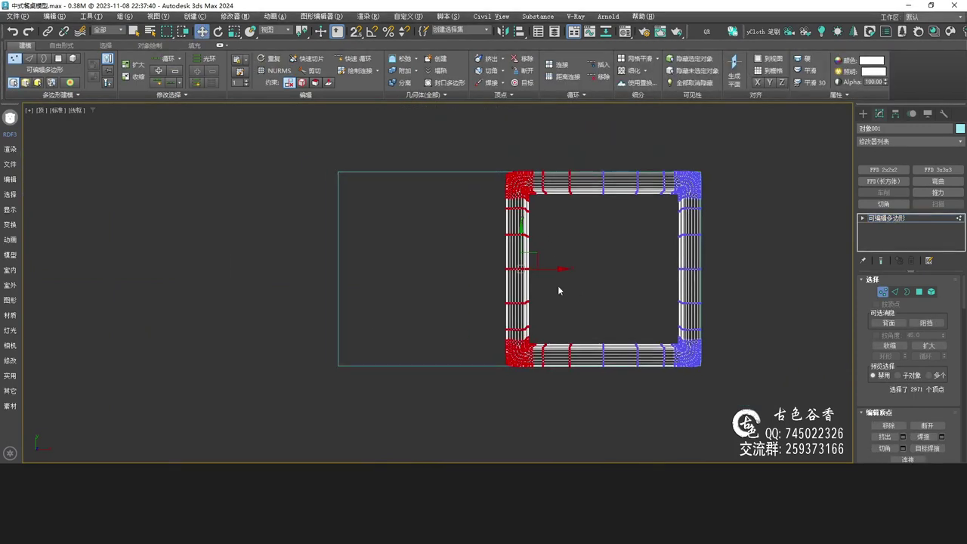
pyautogui.moveTo(552, 270); pyautogui.dragTo(400, 266)
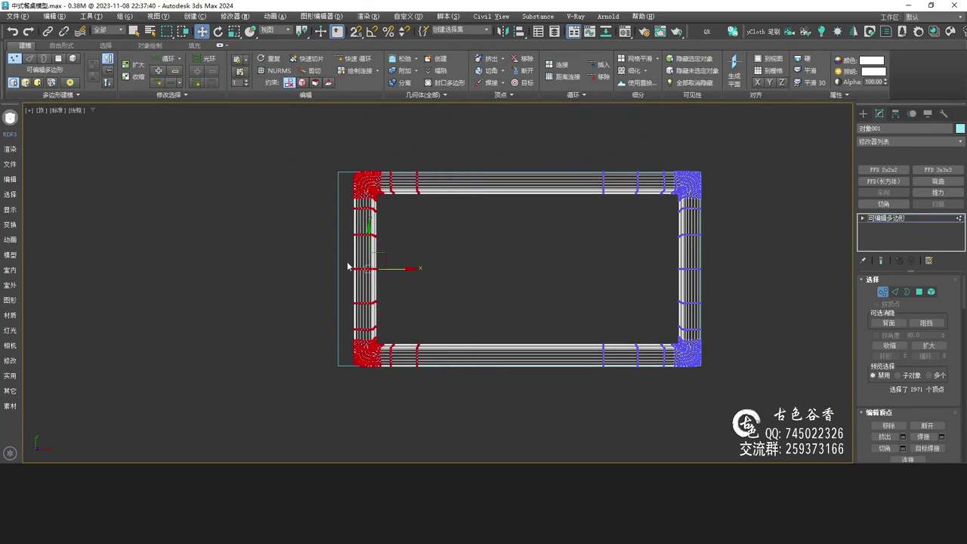
# Snap the moved half of the frame to the left edge of the reference rectangle.
pyautogui.scroll(4, 342, 260)
pyautogui.moveTo(343, 260); pyautogui.dragTo(423, 303, button='middle')
pyautogui.scroll(1, 422, 303)
pyautogui.moveTo(456, 235); pyautogui.dragTo(478, 334, button='middle')
pyautogui.scroll(3, 490, 304)
pyautogui.moveTo(498, 300); pyautogui.dragTo(316, 299)
pyautogui.press('s')
# Leave vertex editing and review the lengthened table frame in perspective.
pyautogui.scroll(-4, 325, 301)
pyautogui.moveTo(355, 305); pyautogui.dragTo(426, 296, button='middle')
pyautogui.scroll(-5, 525, 317)
pyautogui.hotkey('alt', 'w')
pyautogui.middleClick(652, 341)
pyautogui.hotkey('alt', 'w')
pyautogui.scroll(-5, 541, 257)
pyautogui.keyDown('alt'); pyautogui.moveTo(487, 288); pyautogui.dragTo(625, 277, button='middle'); pyautogui.keyUp('alt')
pyautogui.click(921, 219)
pyautogui.press('q')
# Delete the reference outline, leaving only the table frame.
pyautogui.click(599, 325)
pyautogui.scroll(5, 462, 322)
pyautogui.click(393, 330)
pyautogui.moveTo(337, 327); pyautogui.dragTo(403, 333, button='middle')
pyautogui.press('Delete')
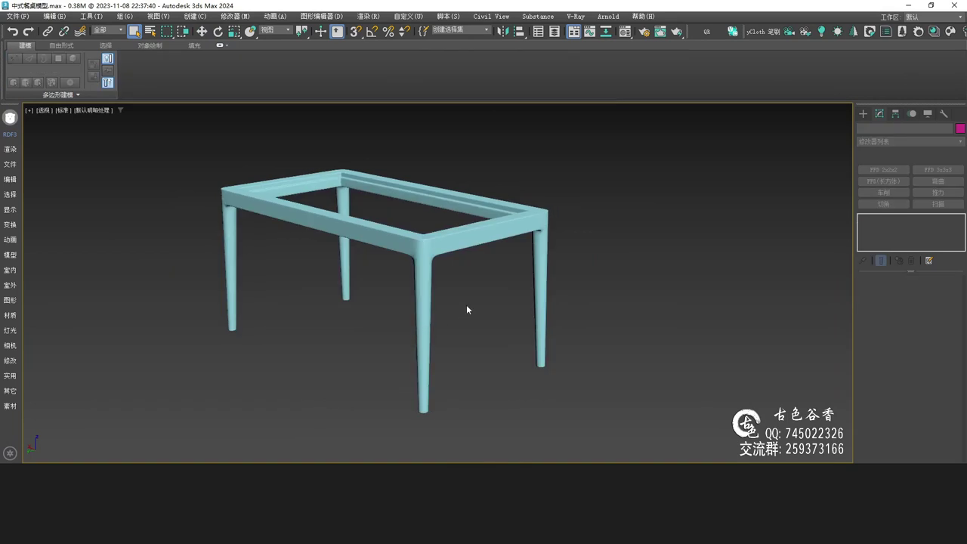
# Draw a box about 1241 mm wide and 597 mm long across the frame's inner opening in the top view.
pyautogui.press('t')
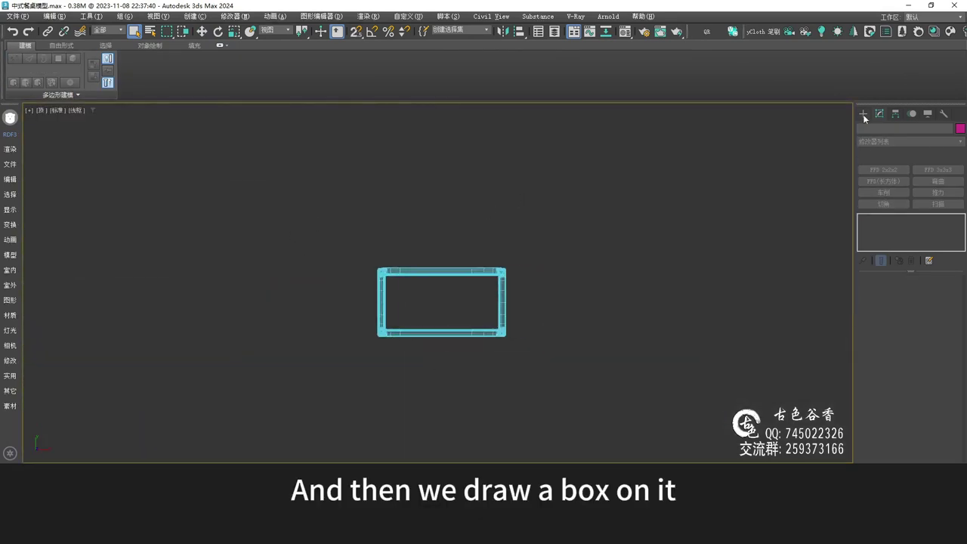
pyautogui.click(865, 118)
pyautogui.click(889, 181)
pyautogui.scroll(3, 392, 270)
pyautogui.moveTo(424, 279); pyautogui.dragTo(313, 149, button='middle')
pyautogui.scroll(1, 337, 180)
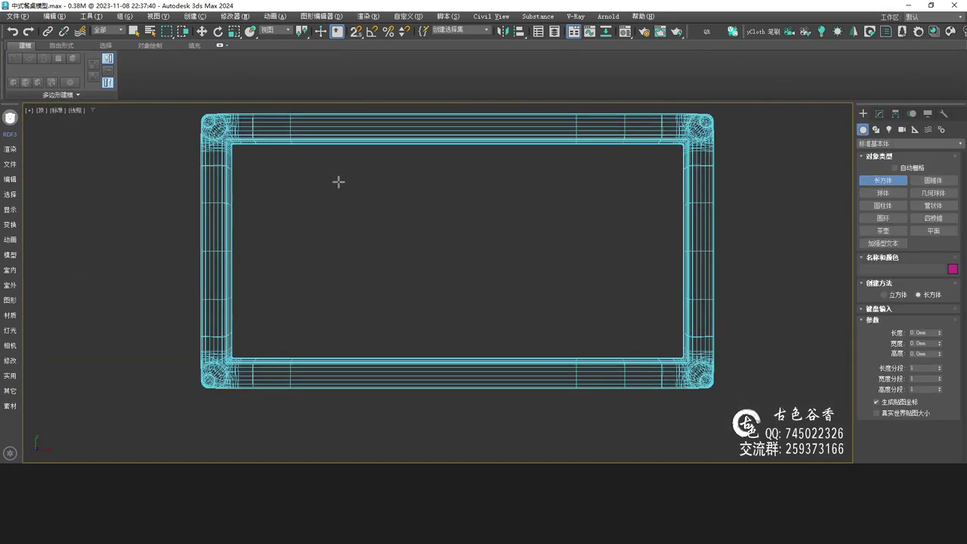
pyautogui.moveTo(338, 181); pyautogui.dragTo(320, 197, button='middle')
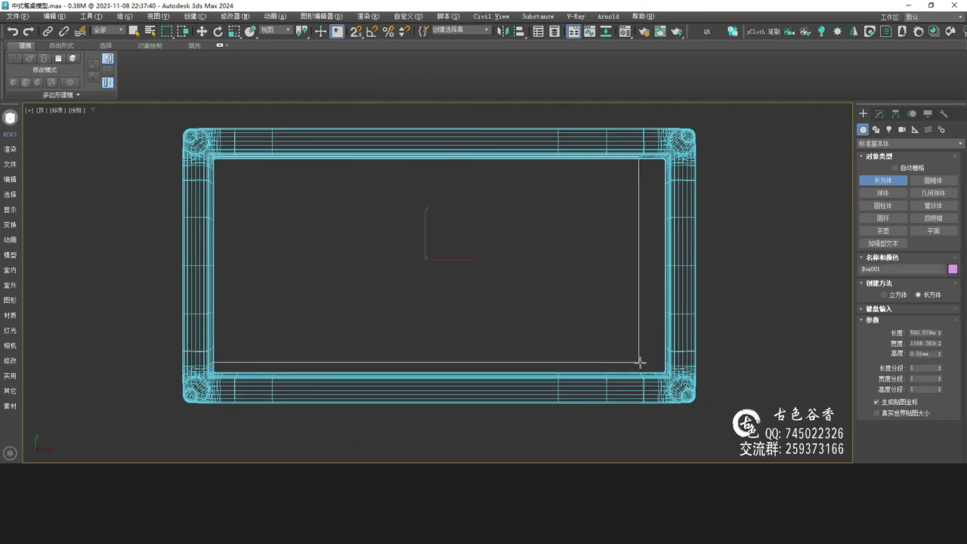
pyautogui.rightClick(755, 331)
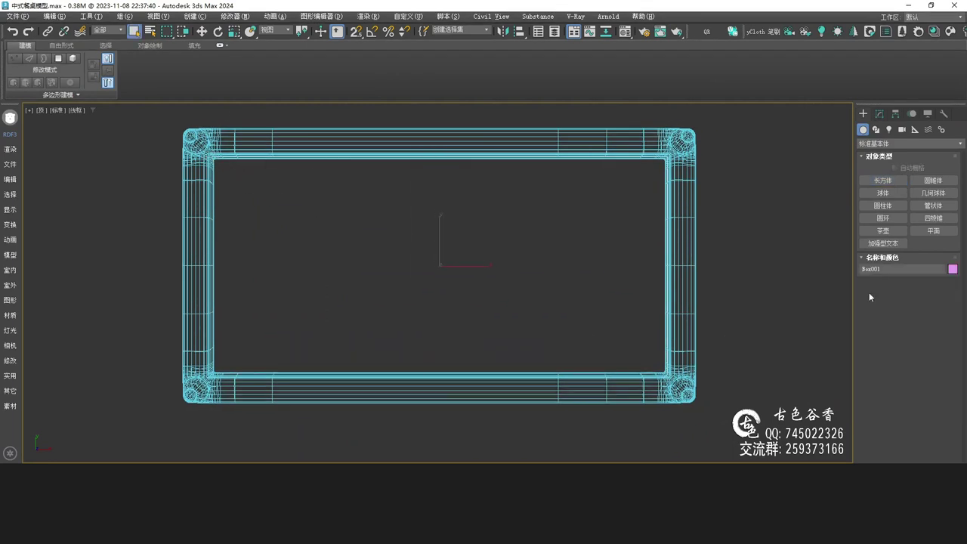
# Set the box's height to 20 mm and convert it to an editable polygon.
pyautogui.click(880, 113)
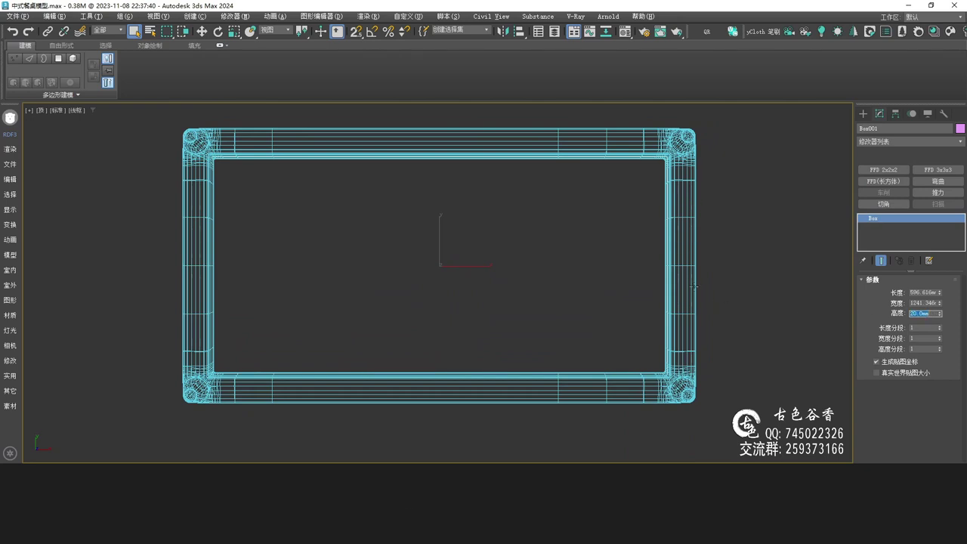
pyautogui.moveTo(707, 299); pyautogui.dragTo(650, 292, button='middle')
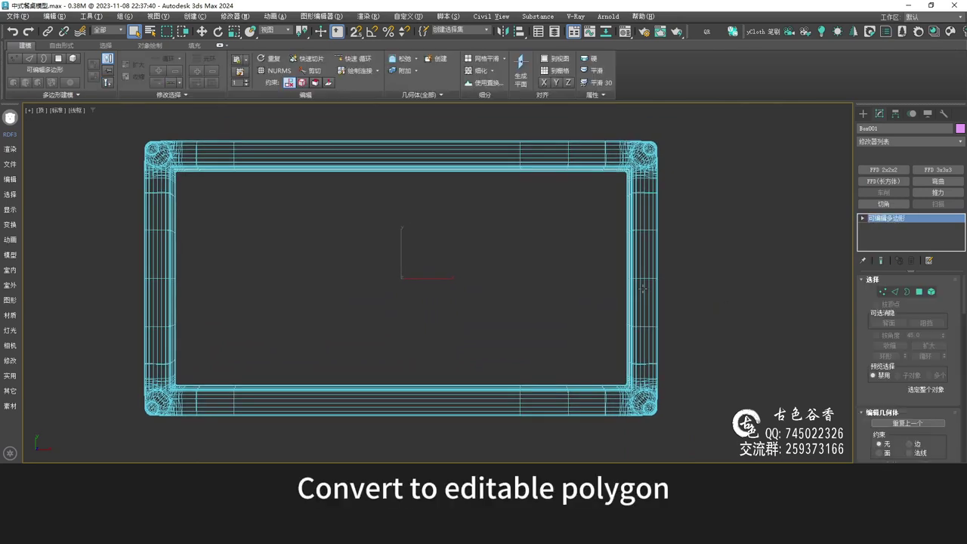
pyautogui.scroll(-4, 678, 264)
pyautogui.press('1')
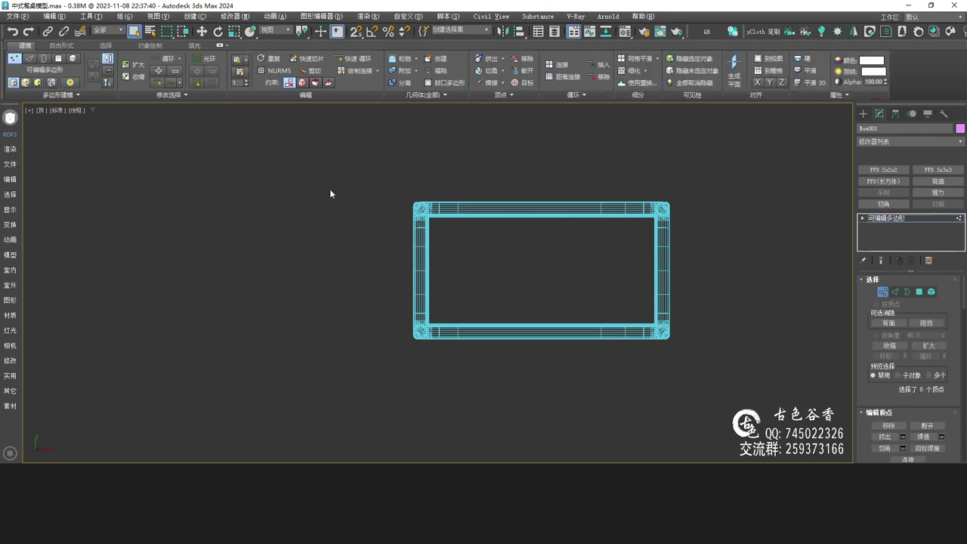
# Move the box up in the front view with snapping to align it with the top of the table frame.
pyautogui.hotkey('alt', 'w')
pyautogui.hotkey('alt', 'w')
pyautogui.click(901, 218)
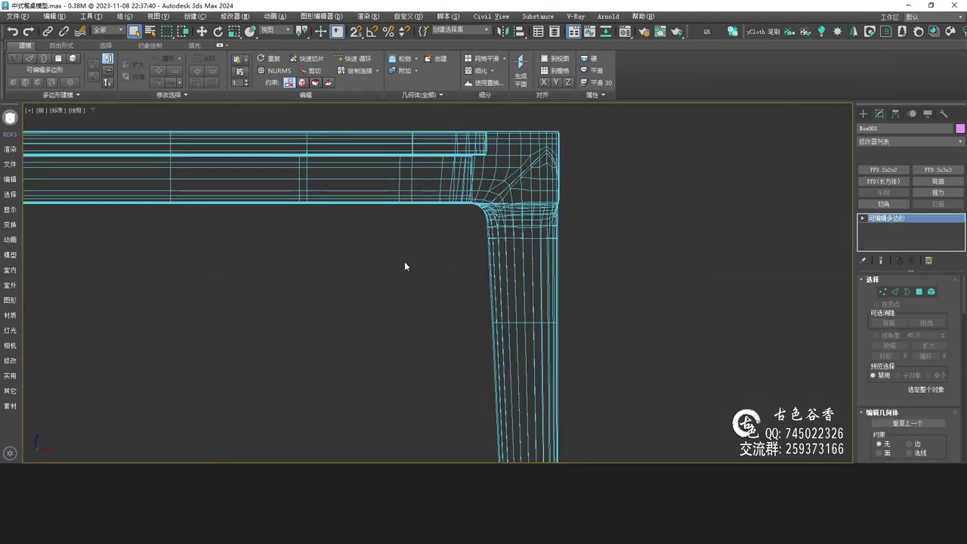
pyautogui.scroll(-6, 443, 261)
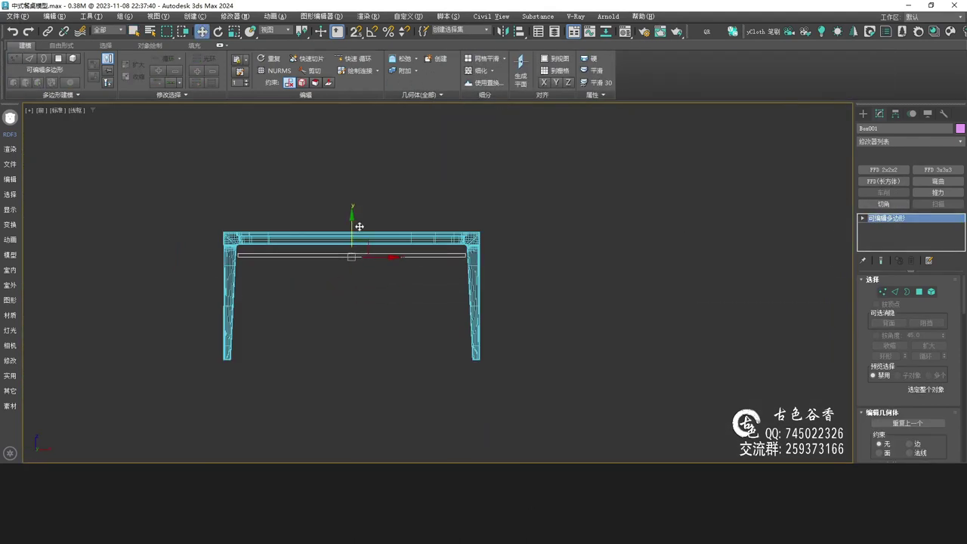
pyautogui.scroll(10, 463, 238)
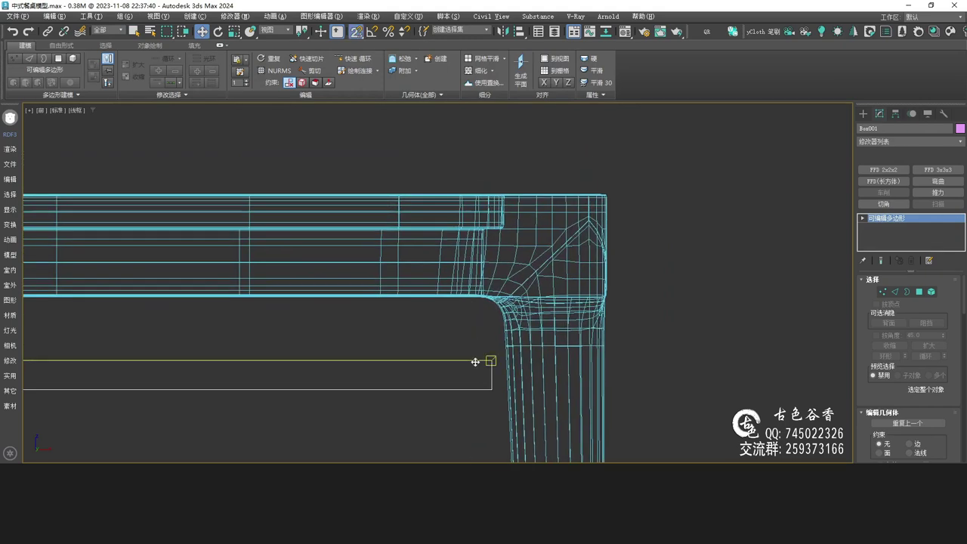
pyautogui.moveTo(482, 204); pyautogui.dragTo(502, 188)
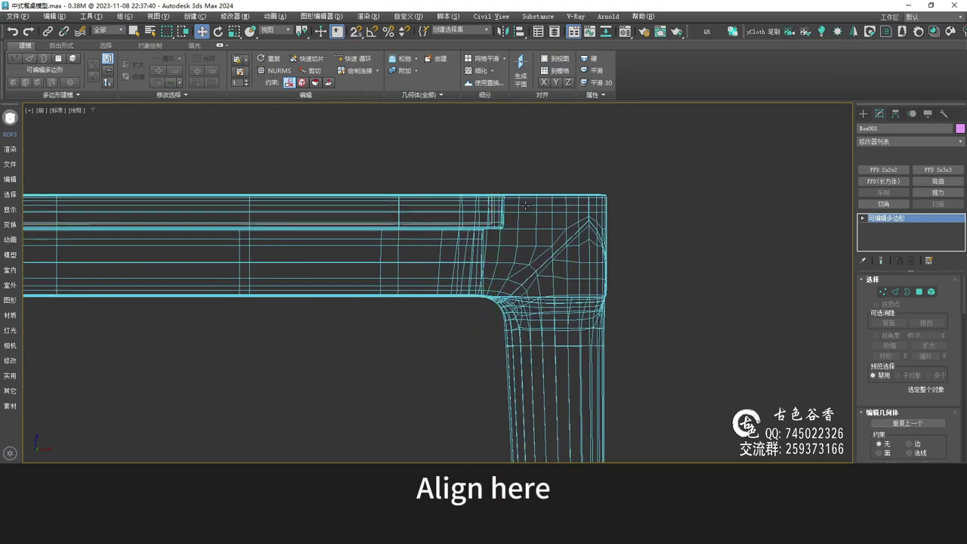
# Move the tabletop panel's right-end vertices outward in the top view, snapping them to a line on the frame's inner rim.
pyautogui.press('p')
pyautogui.scroll(5, 665, 306)
pyautogui.press('q')
pyautogui.moveTo(647, 300)
pyautogui.keyDown('alt'); pyautogui.mouseDown(button='middle')
pyautogui.moveTo(663, 296)
pyautogui.moveTo(596, 303)
pyautogui.moveTo(609, 140)
pyautogui.mouseUp(button='middle'); pyautogui.keyUp('alt')
pyautogui.press('t')
pyautogui.scroll(-4, 261, 209)
pyautogui.moveTo(260, 209); pyautogui.dragTo(136, 244, button='middle')
pyautogui.press('1')
pyautogui.moveTo(471, 212); pyautogui.dragTo(604, 392)
pyautogui.scroll(5, 562, 296)
pyautogui.moveTo(466, 178); pyautogui.dragTo(485, 270, button='middle')
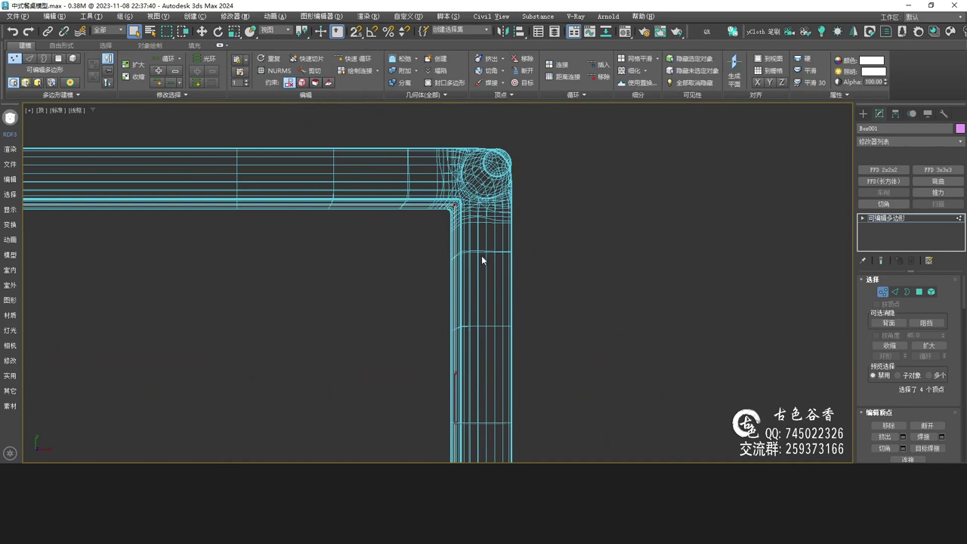
pyautogui.scroll(5, 483, 257)
pyautogui.scroll(2, 453, 238)
pyautogui.press('w')
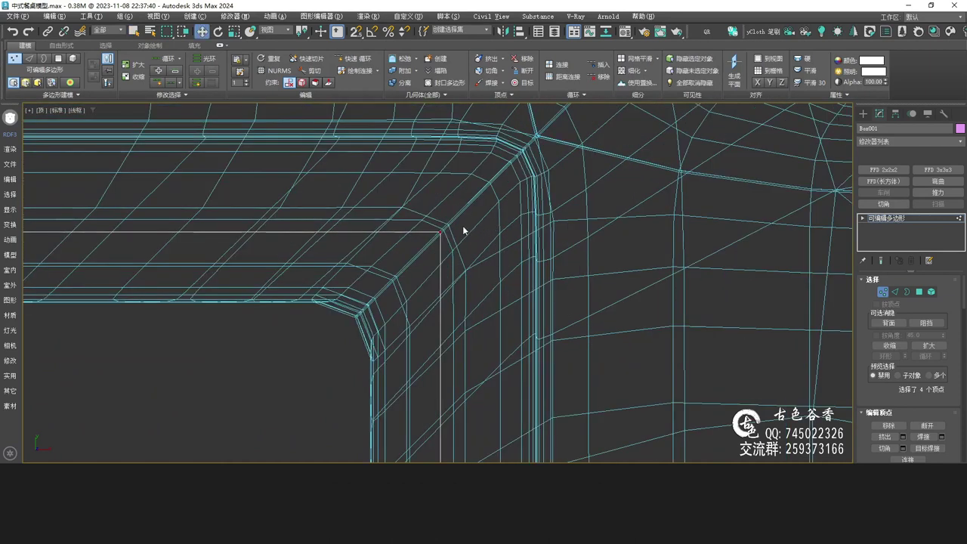
pyautogui.moveTo(440, 232); pyautogui.dragTo(479, 255)
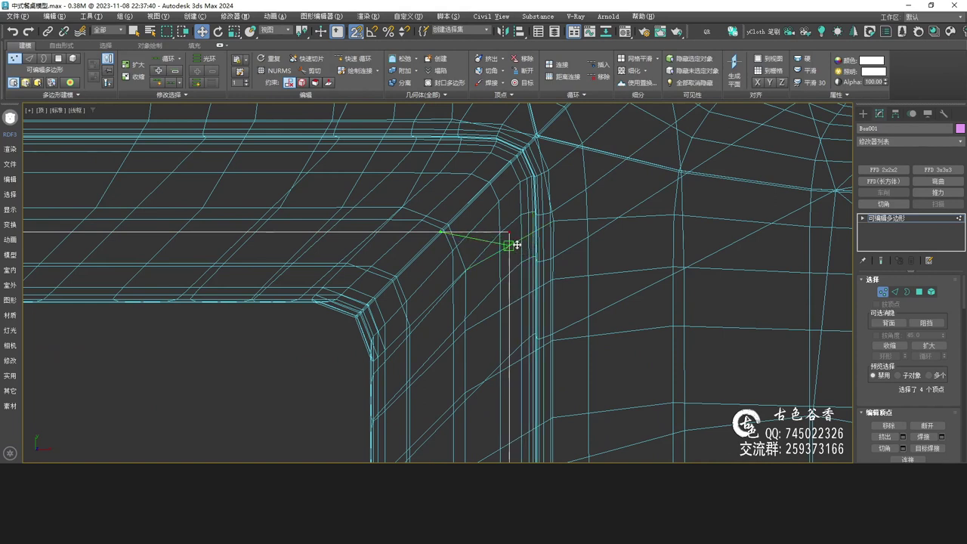
pyautogui.moveTo(471, 241); pyautogui.dragTo(672, 241, button='middle')
pyautogui.scroll(-10, 672, 240)
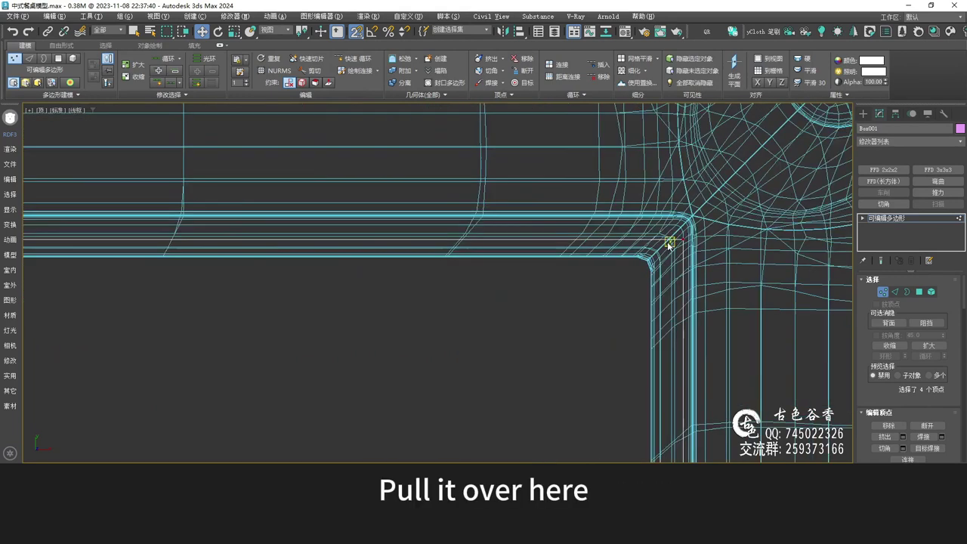
# Select the panel's left-end vertices and move them outward with snapping to the matching line on the frame's inner rim.
pyautogui.moveTo(482, 278); pyautogui.dragTo(491, 250, button='middle')
pyautogui.moveTo(413, 179); pyautogui.dragTo(473, 316)
pyautogui.scroll(5, 468, 254)
pyautogui.scroll(1, 468, 257)
pyautogui.moveTo(425, 154); pyautogui.dragTo(436, 321, button='middle')
pyautogui.scroll(4, 400, 240)
pyautogui.scroll(3, 356, 277)
pyautogui.moveTo(355, 273); pyautogui.dragTo(387, 244, button='middle')
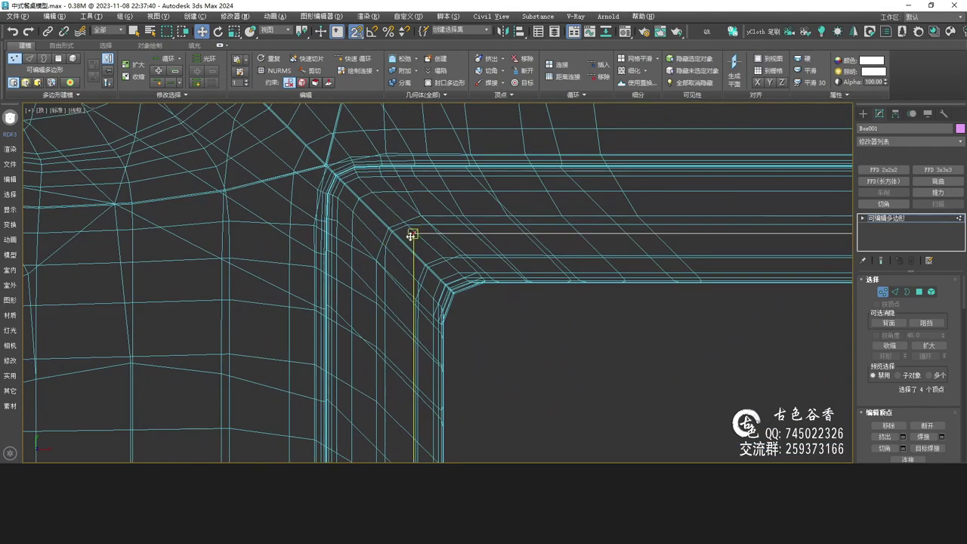
pyautogui.moveTo(413, 234); pyautogui.dragTo(369, 304)
pyautogui.press('s')
# Move the vertices along the panel's upper long side in the top view, snapping them to the frame's inner rim.
pyautogui.scroll(-6, 423, 309)
pyautogui.moveTo(443, 302); pyautogui.dragTo(294, 297, button='middle')
pyautogui.scroll(-6, 266, 300)
pyautogui.moveTo(105, 233); pyautogui.dragTo(286, 311)
pyautogui.scroll(12, 528, 309)
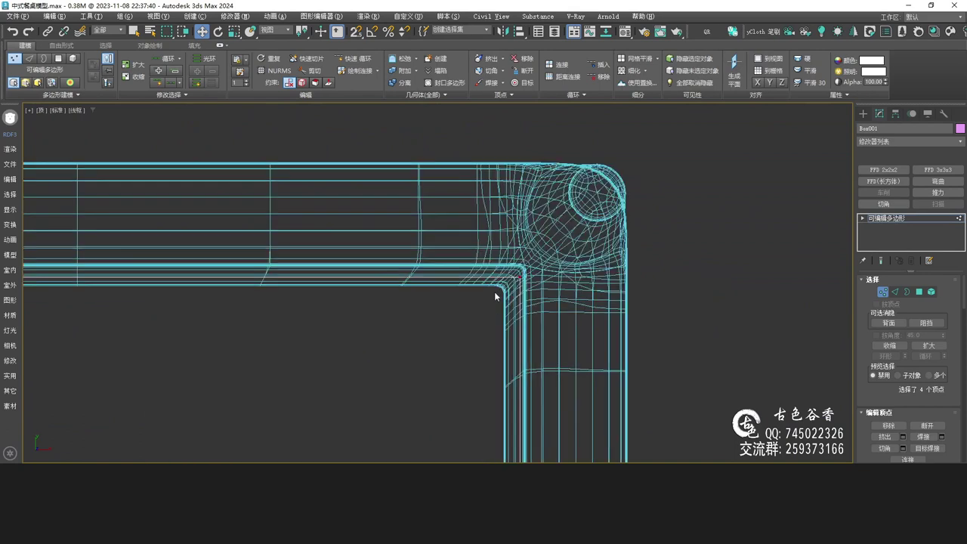
pyautogui.press('s')
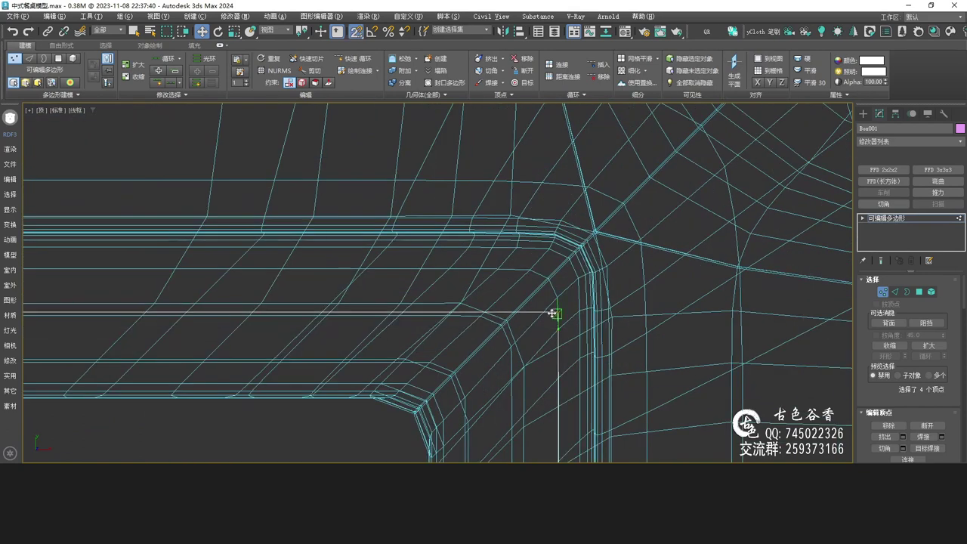
pyautogui.press('s')
# Snap the vertices of the panel's lower long side to the frame's inner rim and leave vertex editing.
pyautogui.scroll(-12, 428, 309)
pyautogui.moveTo(399, 342); pyautogui.dragTo(442, 266, button='middle')
pyautogui.moveTo(253, 312); pyautogui.dragTo(603, 381)
pyautogui.scroll(4, 503, 351)
pyautogui.scroll(5, 539, 330)
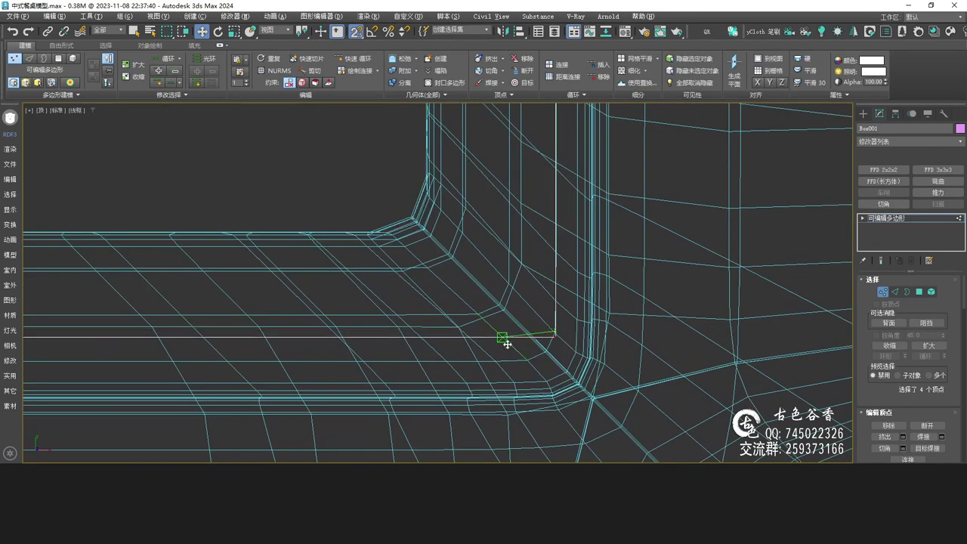
pyautogui.scroll(-3, 533, 368)
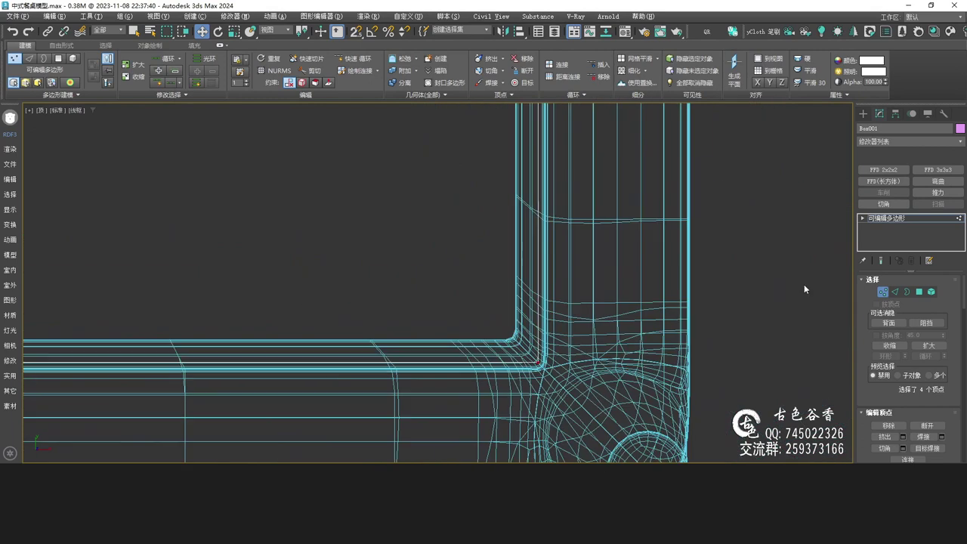
pyautogui.click(915, 219)
pyautogui.scroll(-4, 630, 293)
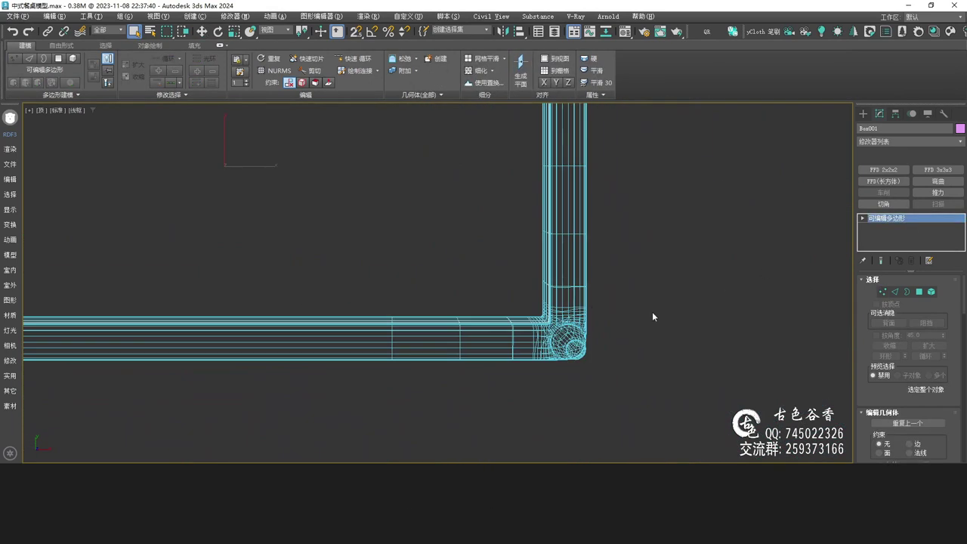
# Adjust the vertices at one short end of the panel along X in perspective, leaving a slim gap to the frame.
pyautogui.hotkey('alt', 'w')
pyautogui.click(698, 340)
pyautogui.hotkey('alt', 'w')
pyautogui.moveTo(618, 363)
pyautogui.keyDown('alt'); pyautogui.mouseDown(button='middle')
pyautogui.moveTo(619, 340)
pyautogui.moveTo(613, 396)
pyautogui.moveTo(600, 305)
pyautogui.moveTo(566, 321)
pyautogui.moveTo(575, 362)
pyautogui.moveTo(542, 321)
pyautogui.moveTo(494, 306)
pyautogui.moveTo(469, 315)
pyautogui.mouseUp(button='middle'); pyautogui.keyUp('alt')
pyautogui.scroll(-4, 565, 322)
pyautogui.press('1')
pyautogui.scroll(5, 589, 326)
pyautogui.scroll(4, 505, 343)
pyautogui.moveTo(464, 314); pyautogui.dragTo(481, 315)
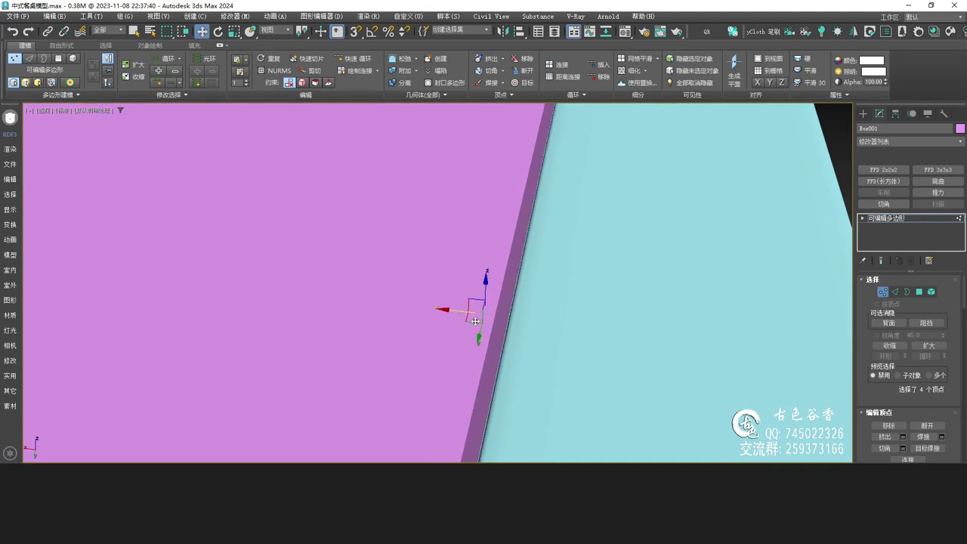
pyautogui.scroll(-3, 525, 339)
pyautogui.moveTo(524, 339); pyautogui.dragTo(594, 305, button='middle')
pyautogui.keyDown('alt'); pyautogui.moveTo(594, 305); pyautogui.dragTo(621, 294, button='middle'); pyautogui.keyUp('alt')
pyautogui.scroll(-3, 624, 310)
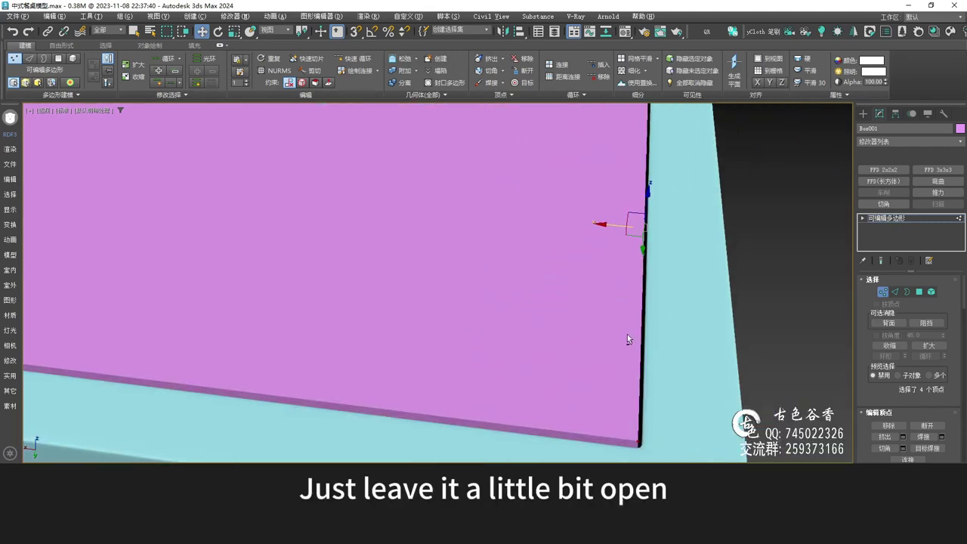
# Examine the gap between the panel and the frame at the opposite short end.
pyautogui.keyDown('alt'); pyautogui.moveTo(628, 337); pyautogui.dragTo(602, 367, button='middle'); pyautogui.keyUp('alt')
pyautogui.scroll(-5, 483, 317)
pyautogui.moveTo(393, 264); pyautogui.dragTo(529, 280, button='middle')
pyautogui.scroll(-3, 529, 378)
pyautogui.keyDown('alt'); pyautogui.moveTo(446, 193); pyautogui.dragTo(634, 216, button='middle'); pyautogui.keyUp('alt')
pyautogui.scroll(3, 436, 261)
pyautogui.scroll(4, 480, 274)
pyautogui.moveTo(434, 285); pyautogui.dragTo(474, 377, button='middle')
pyautogui.keyDown('alt'); pyautogui.moveTo(473, 377); pyautogui.dragTo(501, 377, button='middle'); pyautogui.keyUp('alt')
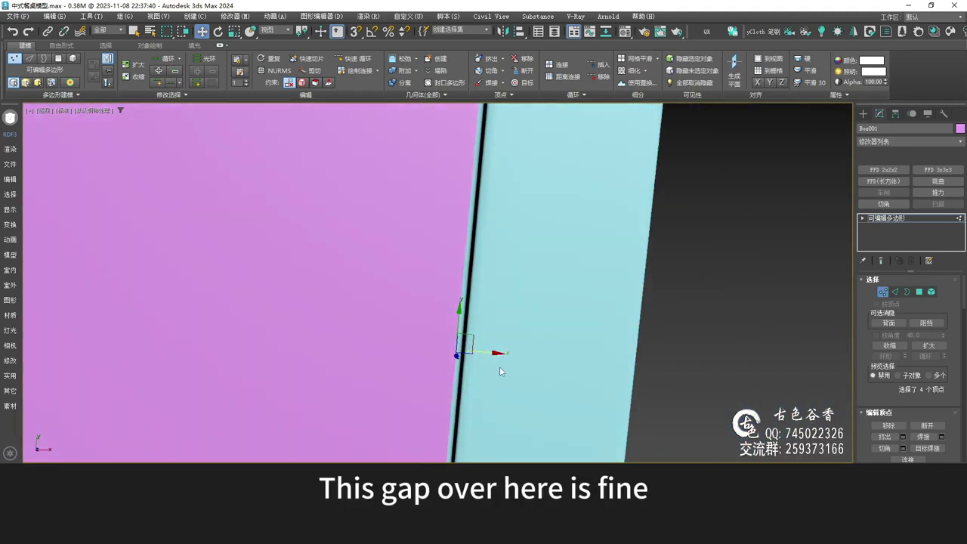
# Move the vertices on the panel's long side slightly outward along Y to narrow the gap to the frame.
pyautogui.scroll(-8, 501, 376)
pyautogui.moveTo(689, 305); pyautogui.dragTo(689, 304)
pyautogui.keyDown('alt'); pyautogui.moveTo(684, 304); pyautogui.dragTo(440, 254, button='middle'); pyautogui.keyUp('alt')
pyautogui.scroll(6, 561, 304)
pyautogui.scroll(4, 439, 254)
pyautogui.moveTo(439, 253); pyautogui.dragTo(458, 310, button='middle')
pyautogui.scroll(4, 460, 282)
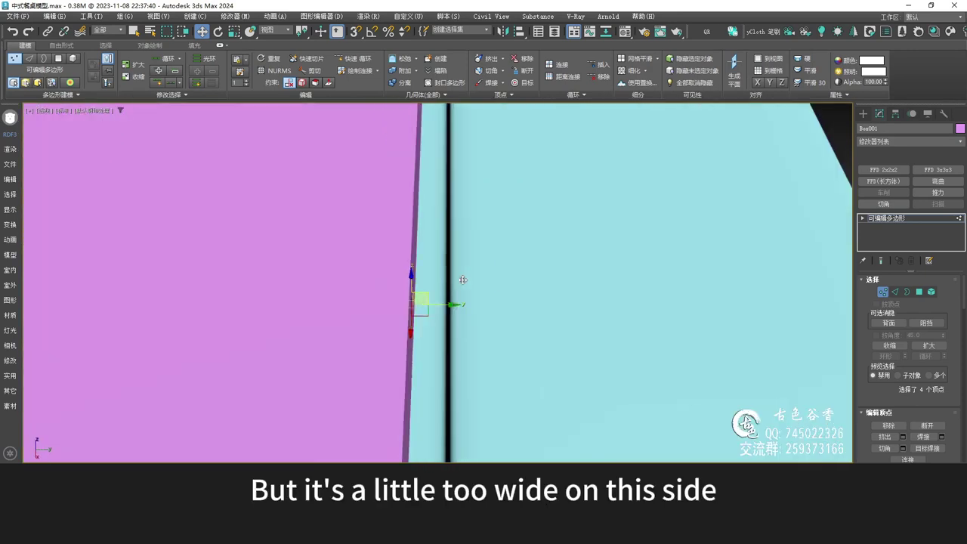
pyautogui.moveTo(438, 306); pyautogui.dragTo(458, 313)
# Inspect the gaps between the panel and the frame around all sides in perspective.
pyautogui.scroll(-8, 488, 328)
pyautogui.moveTo(490, 330); pyautogui.dragTo(621, 268, button='middle')
pyautogui.scroll(-3, 622, 267)
pyautogui.keyDown('alt'); pyautogui.moveTo(525, 350); pyautogui.dragTo(530, 420, button='middle'); pyautogui.keyUp('alt')
pyautogui.scroll(8, 467, 393)
pyautogui.scroll(-5, 455, 308)
pyautogui.keyDown('alt'); pyautogui.moveTo(448, 301); pyautogui.dragTo(528, 295, button='middle'); pyautogui.keyUp('alt')
pyautogui.scroll(-3, 420, 335)
pyautogui.moveTo(421, 335); pyautogui.dragTo(594, 318, button='middle')
pyautogui.moveTo(593, 319); pyautogui.dragTo(602, 173, button='middle')
pyautogui.scroll(-3, 603, 172)
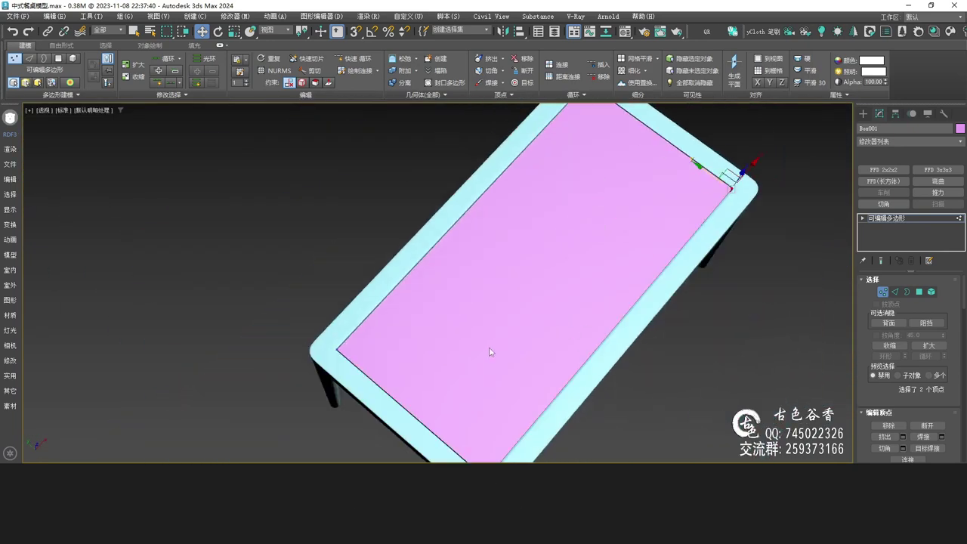
# Realign the panel's lower and left edge vertices in the top view, snapping their corner to the diagonal line of the frame's rim.
pyautogui.moveTo(493, 349); pyautogui.dragTo(507, 263, button='middle')
pyautogui.moveTo(426, 322); pyautogui.dragTo(559, 409)
pyautogui.keyDown('alt'); pyautogui.moveTo(646, 327); pyautogui.dragTo(677, 256, button='middle'); pyautogui.keyUp('alt')
pyautogui.moveTo(676, 251); pyautogui.dragTo(529, 280, button='middle')
pyautogui.scroll(6, 542, 333)
pyautogui.scroll(-5, 491, 304)
pyautogui.keyDown('alt'); pyautogui.moveTo(528, 279); pyautogui.dragTo(704, 362, button='middle'); pyautogui.keyUp('alt')
pyautogui.keyDown('alt'); pyautogui.moveTo(704, 361); pyautogui.dragTo(595, 327, button='middle'); pyautogui.keyUp('alt')
pyautogui.hotkey('alt', 'w')
pyautogui.middleClick(355, 207)
pyautogui.hotkey('alt', 'w')
pyautogui.moveTo(422, 208); pyautogui.dragTo(470, 235, button='middle')
pyautogui.scroll(8, 593, 324)
pyautogui.scroll(2, 641, 360)
pyautogui.scroll(-9, 641, 360)
pyautogui.moveTo(297, 347); pyautogui.dragTo(727, 323, button='middle')
pyautogui.scroll(9, 420, 342)
pyautogui.scroll(-10, 431, 331)
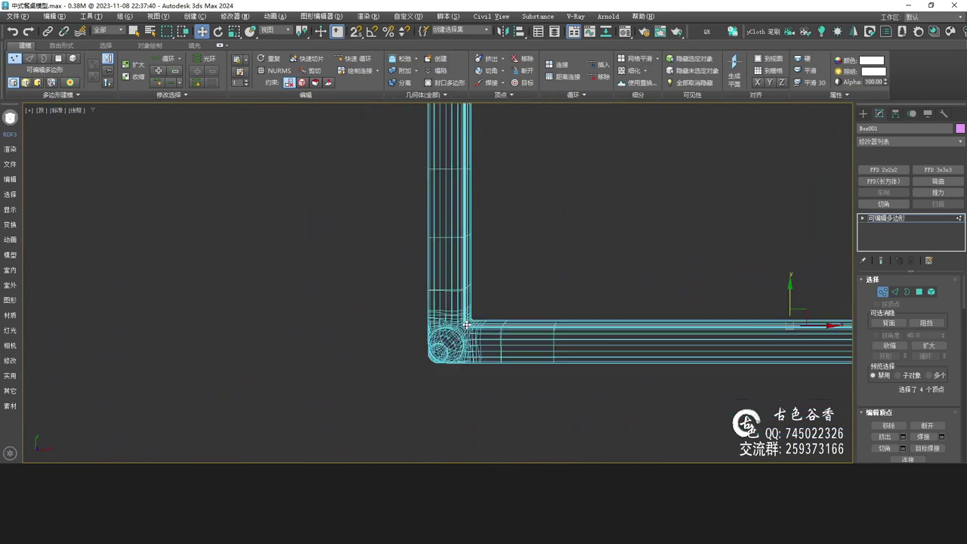
pyautogui.scroll(7, 463, 284)
pyautogui.moveTo(477, 403); pyautogui.dragTo(446, 180, button='middle')
pyautogui.scroll(14, 447, 181)
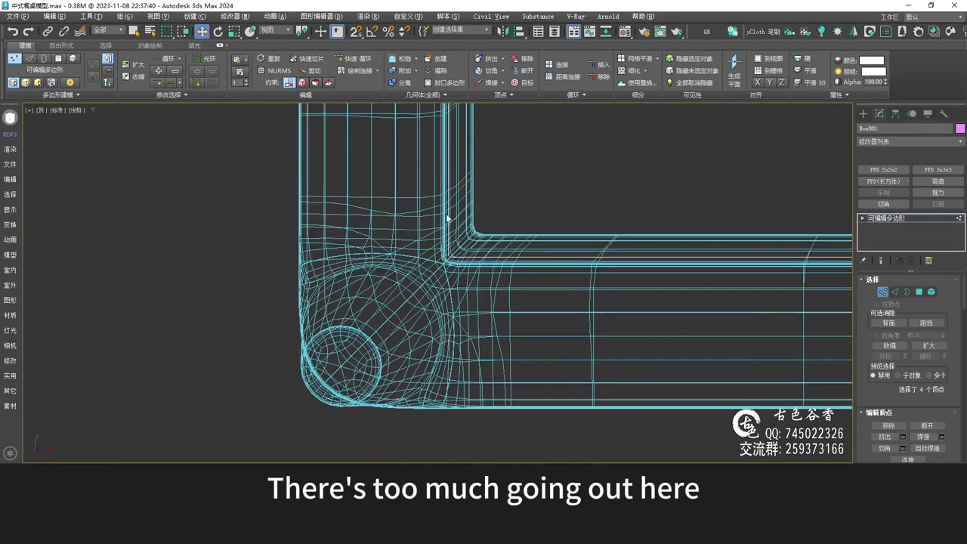
pyautogui.moveTo(453, 339); pyautogui.dragTo(460, 247, button='middle')
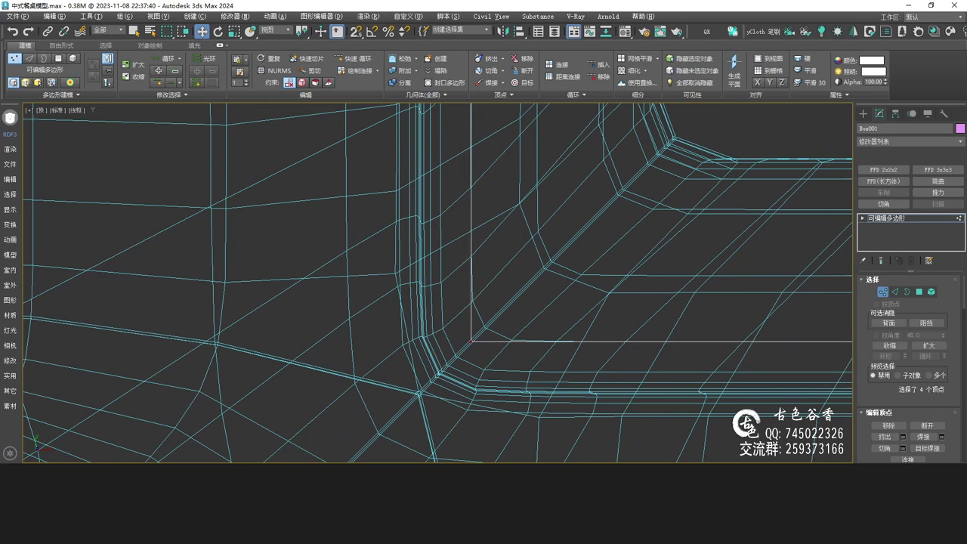
pyautogui.scroll(-10, 587, 328)
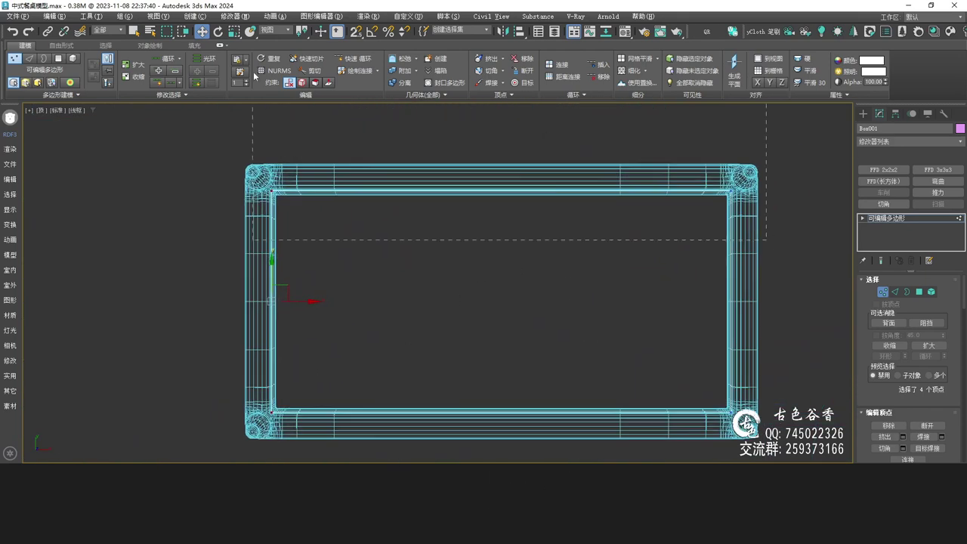
# Realign the panel's upper edge vertices to the frame's rim line in the top view and check the gap in perspective.
pyautogui.moveTo(377, 90); pyautogui.dragTo(223, 97)
pyautogui.scroll(7, 809, 209)
pyautogui.scroll(8, 523, 130)
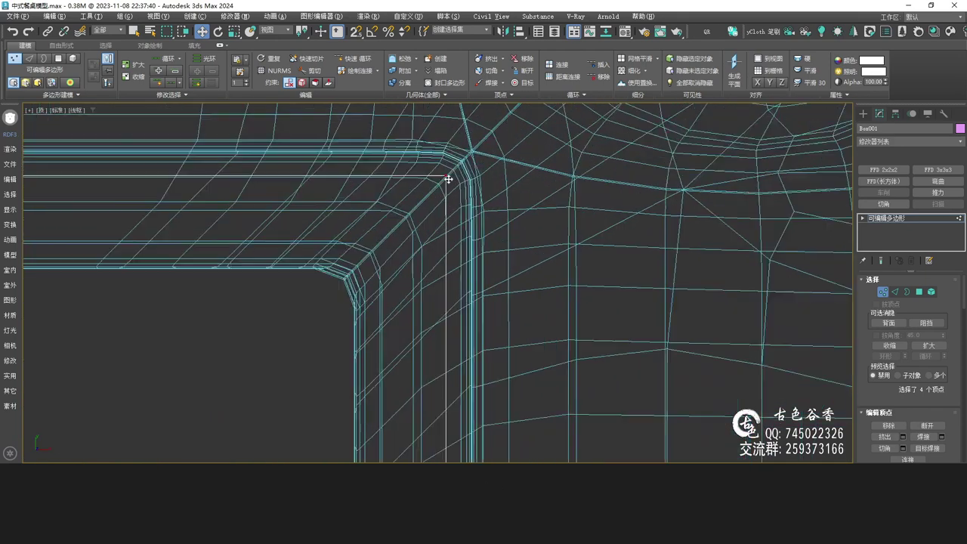
pyautogui.scroll(3, 451, 179)
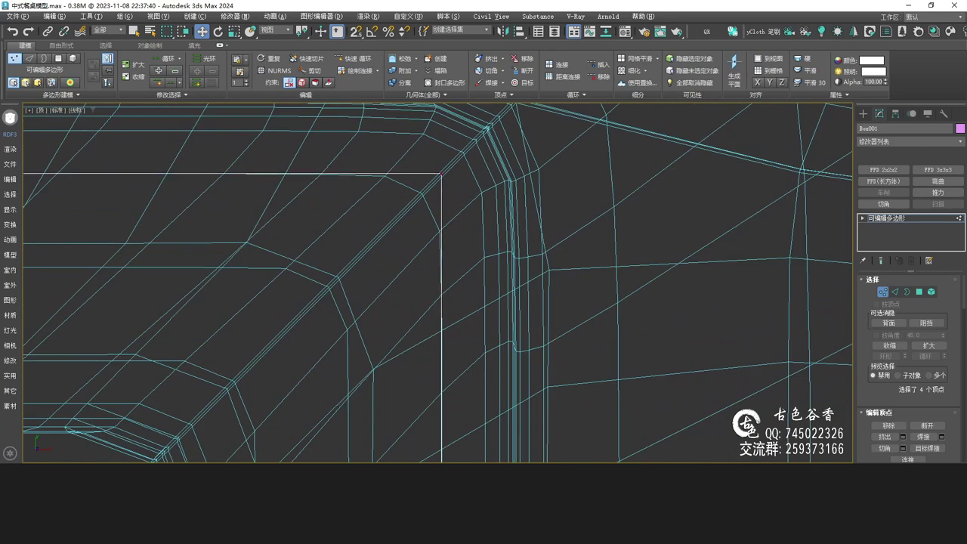
pyautogui.moveTo(423, 280); pyautogui.dragTo(564, 262, button='middle')
pyautogui.scroll(-5, 546, 274)
pyautogui.scroll(-6, 564, 262)
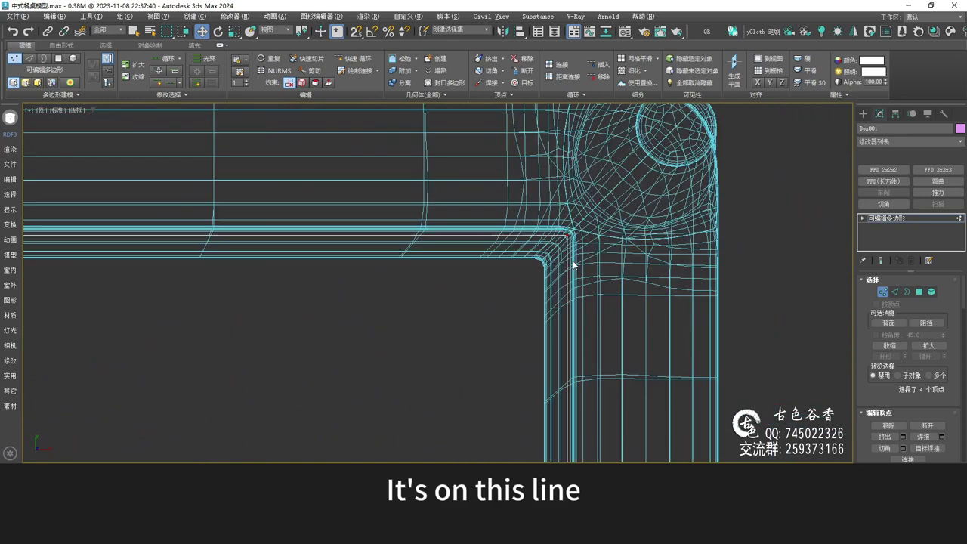
pyautogui.hotkey('alt', 'w')
pyautogui.rightClick(697, 379)
pyautogui.hotkey('alt', 'w')
pyautogui.moveTo(668, 348); pyautogui.dragTo(595, 299, button='middle')
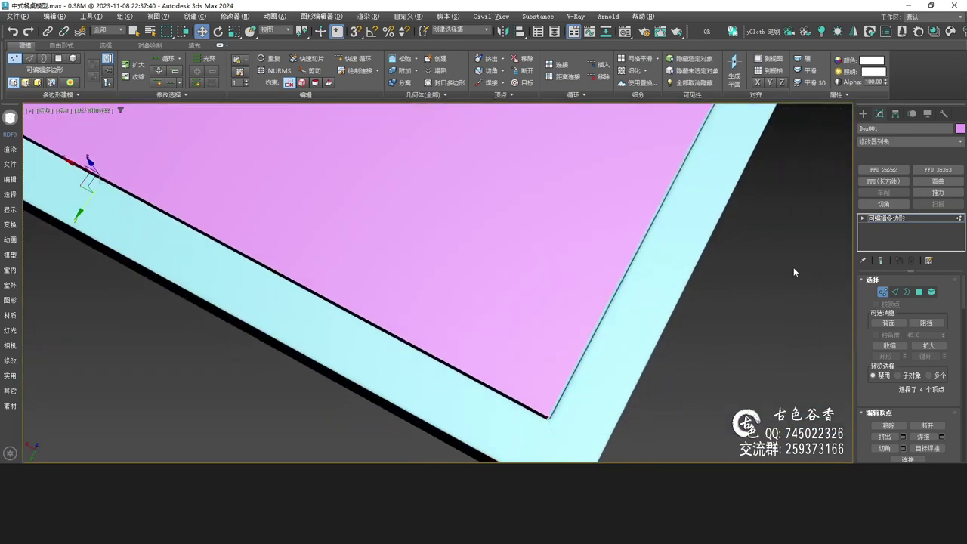
pyautogui.scroll(-6, 589, 332)
# Lower the panel's four underside vertices in the left view, snapping them to the frame's supporting ledge.
pyautogui.hotkey('alt', 'w')
pyautogui.rightClick(648, 208)
pyautogui.hotkey('alt', 'w')
pyautogui.moveTo(572, 253); pyautogui.dragTo(719, 232, button='middle')
pyautogui.scroll(-4, 719, 231)
pyautogui.scroll(-5, 720, 235)
pyautogui.moveTo(289, 248); pyautogui.dragTo(287, 249)
pyautogui.hotkey('alt', 'w')
pyautogui.rightClick(300, 346)
pyautogui.hotkey('alt', 'w')
pyautogui.press('z')
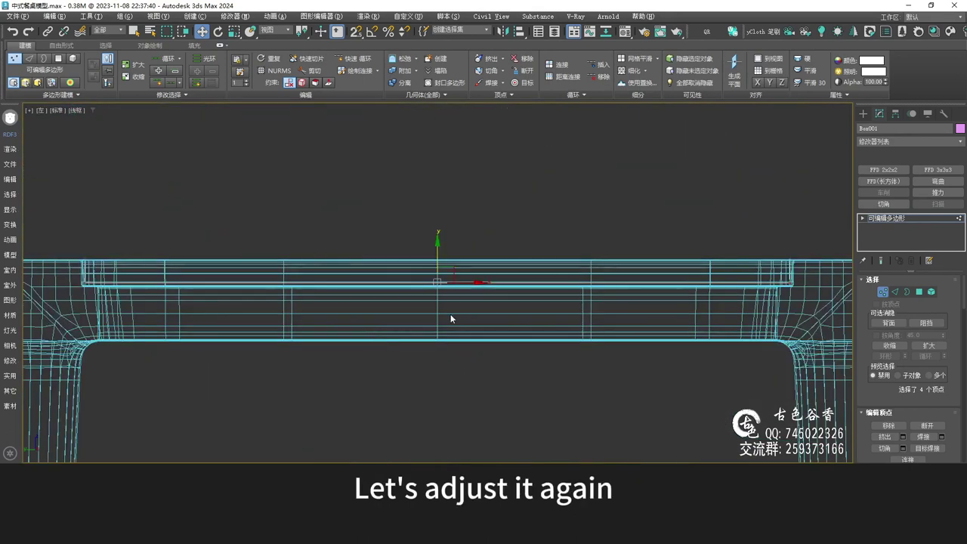
pyautogui.scroll(5, 442, 331)
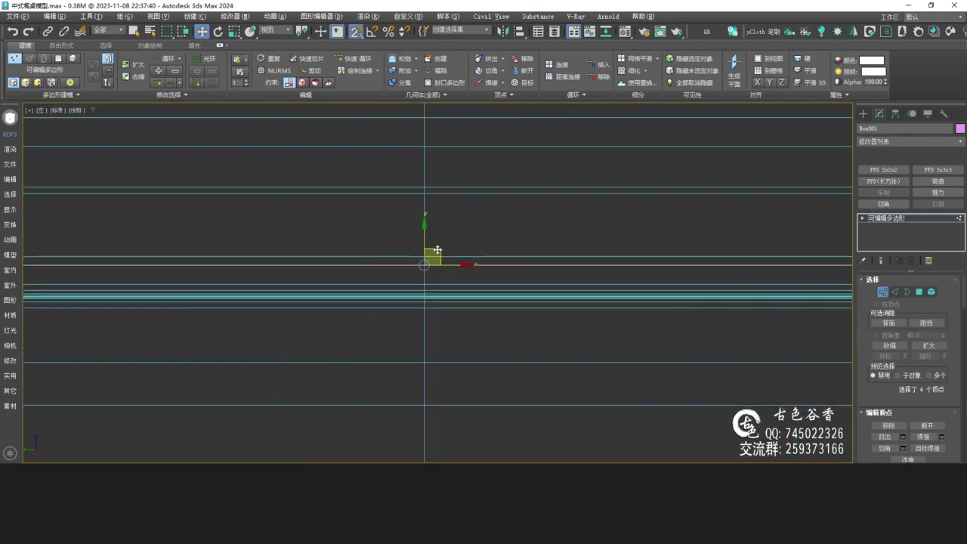
# Isolate the tabletop panel in perspective, turn on edged faces and select all of its edges.
pyautogui.hotkey('alt', 'w')
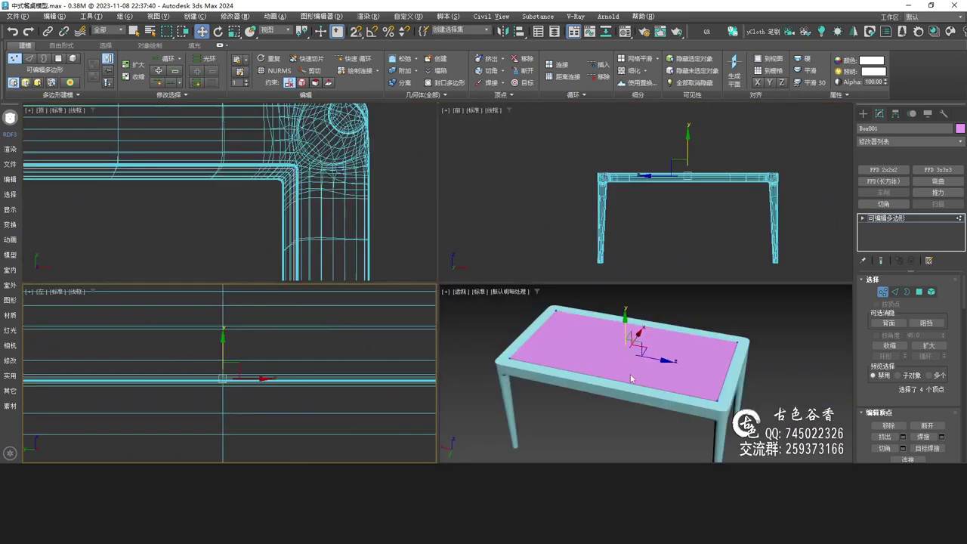
pyautogui.rightClick(723, 301)
pyautogui.hotkey('alt', 'w')
pyautogui.hotkey('alt', 'q')
pyautogui.keyDown('alt'); pyautogui.moveTo(577, 277); pyautogui.dragTo(563, 278, button='middle'); pyautogui.keyUp('alt')
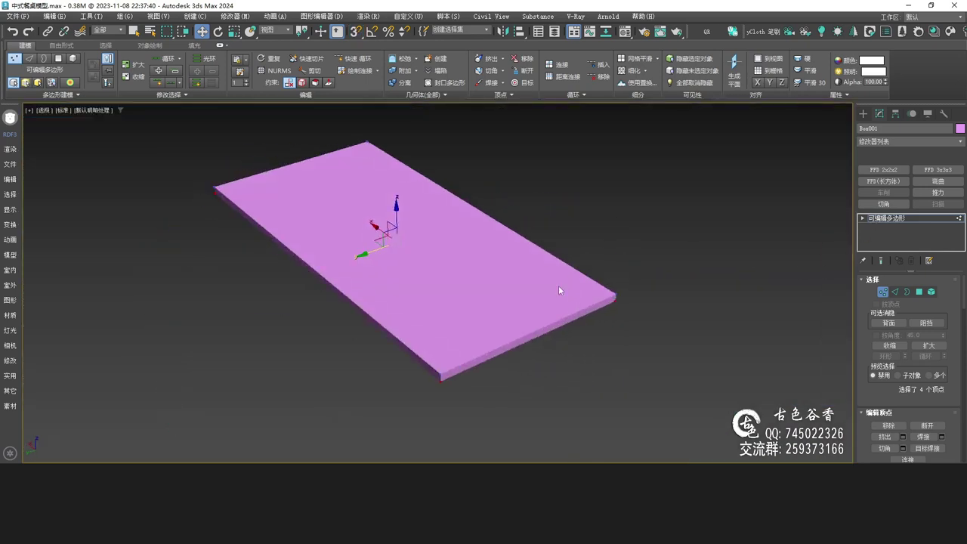
pyautogui.scroll(3, 563, 280)
pyautogui.press('F4')
pyautogui.press('2')
pyautogui.hotkey('ctrl', 'a')
pyautogui.keyDown('alt'); pyautogui.moveTo(517, 265); pyautogui.dragTo(536, 294, button='middle'); pyautogui.keyUp('alt')
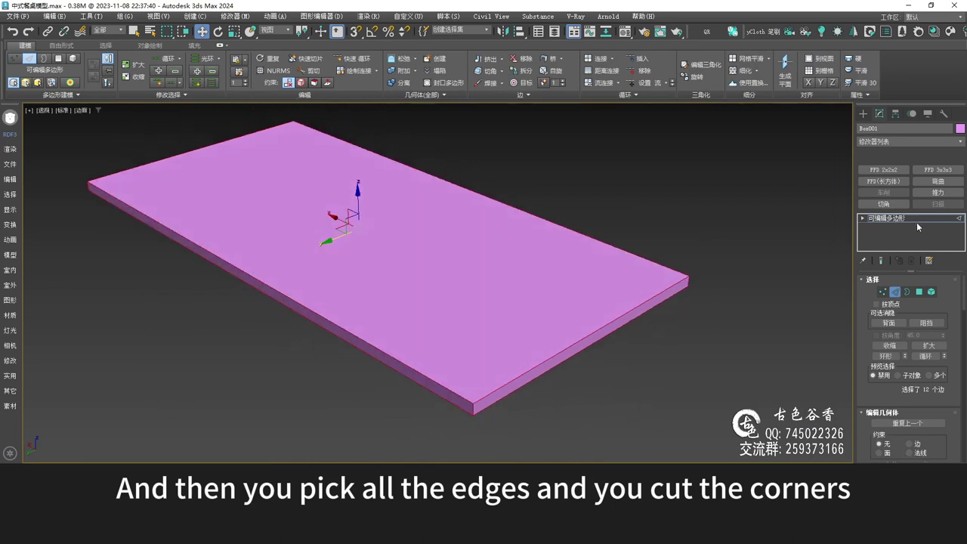
# Add a Chamfer modifier to the selected panel edges with a 2 mm amount and 2 segments.
pyautogui.click(884, 204)
pyautogui.scroll(6, 438, 324)
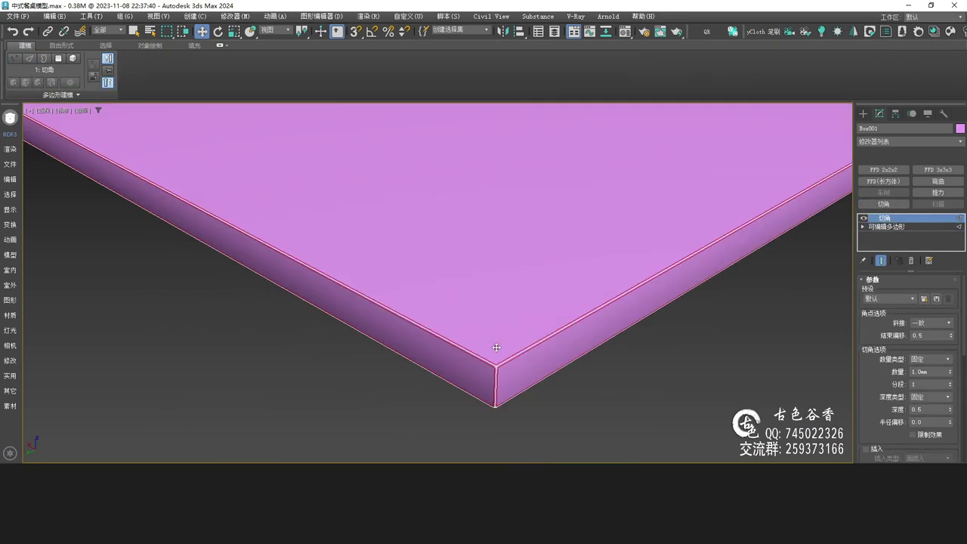
pyautogui.moveTo(496, 370); pyautogui.dragTo(489, 343, button='middle')
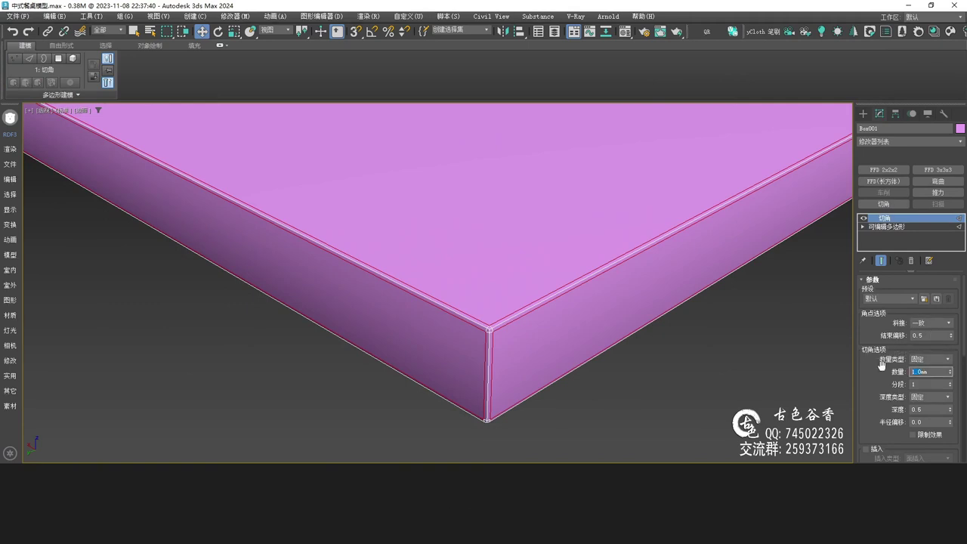
pyautogui.click(950, 383)
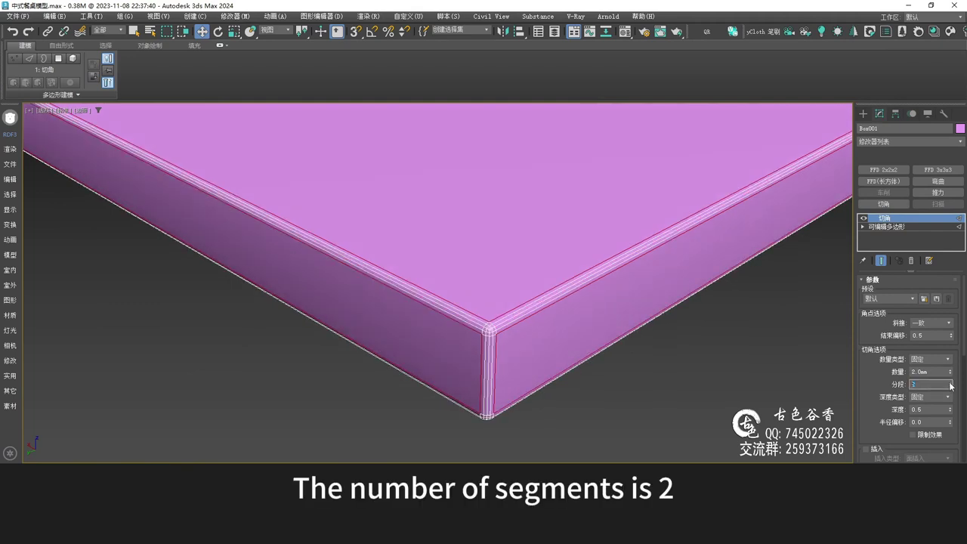
# Enable the Chamfer modifier's insert option on the panel, using the flow loop (流循环) type with an amount of about 0.92 mm.
pyautogui.moveTo(876, 372); pyautogui.dragTo(887, 151)
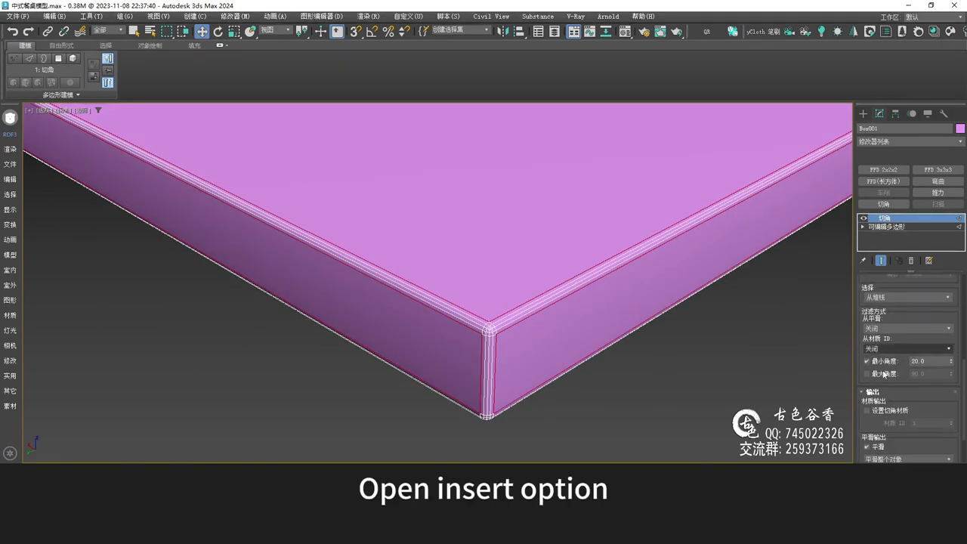
pyautogui.moveTo(877, 418); pyautogui.dragTo(880, 394)
pyautogui.scroll(3, 879, 393)
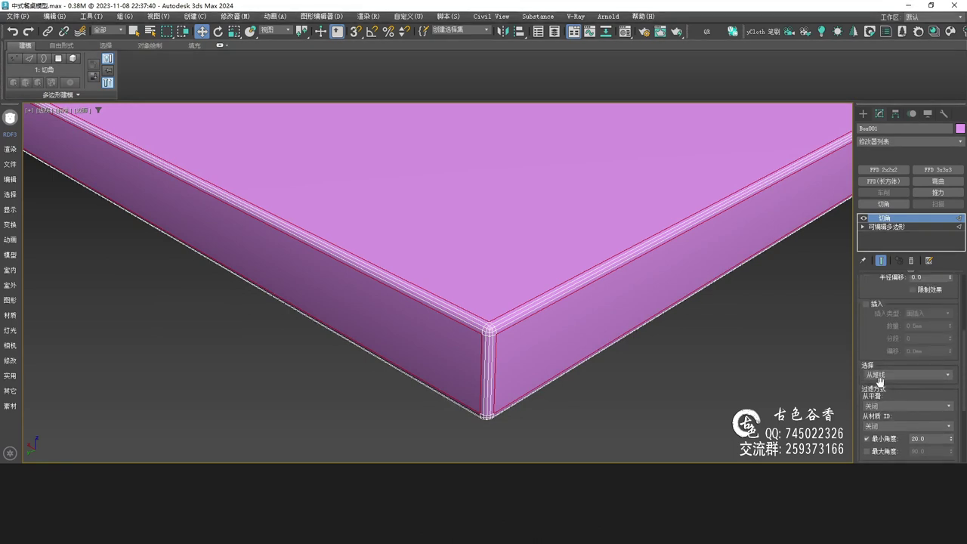
pyautogui.scroll(2, 872, 340)
pyautogui.click(866, 349)
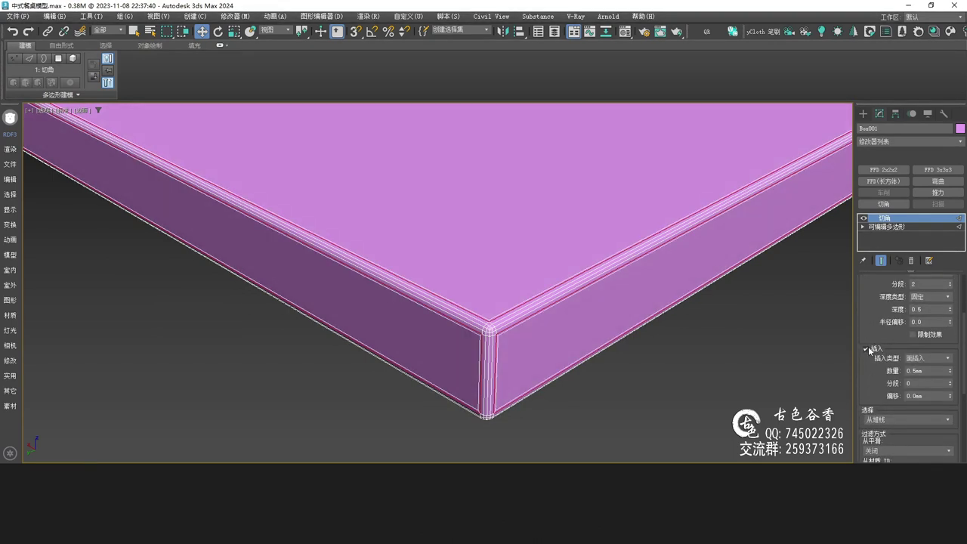
pyautogui.click(949, 358)
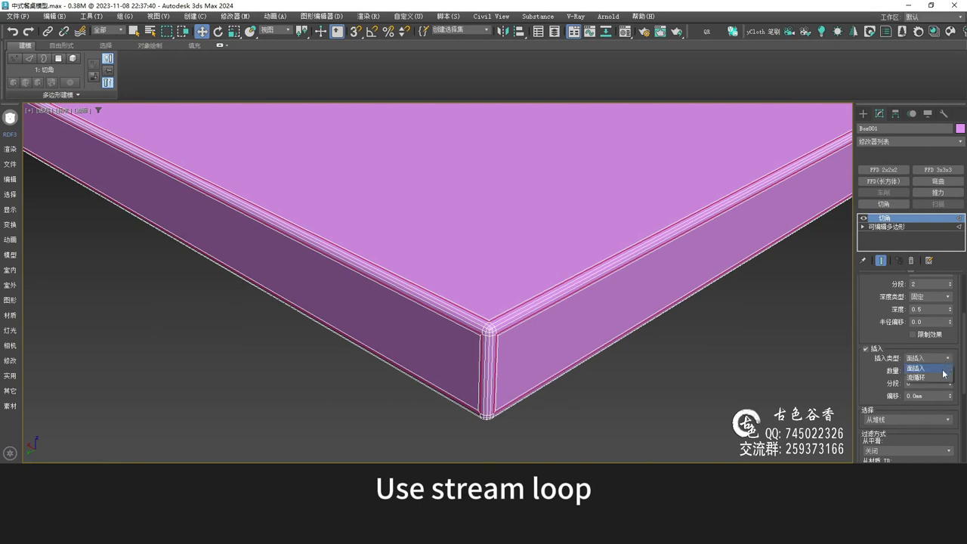
pyautogui.click(926, 377)
pyautogui.scroll(6, 484, 336)
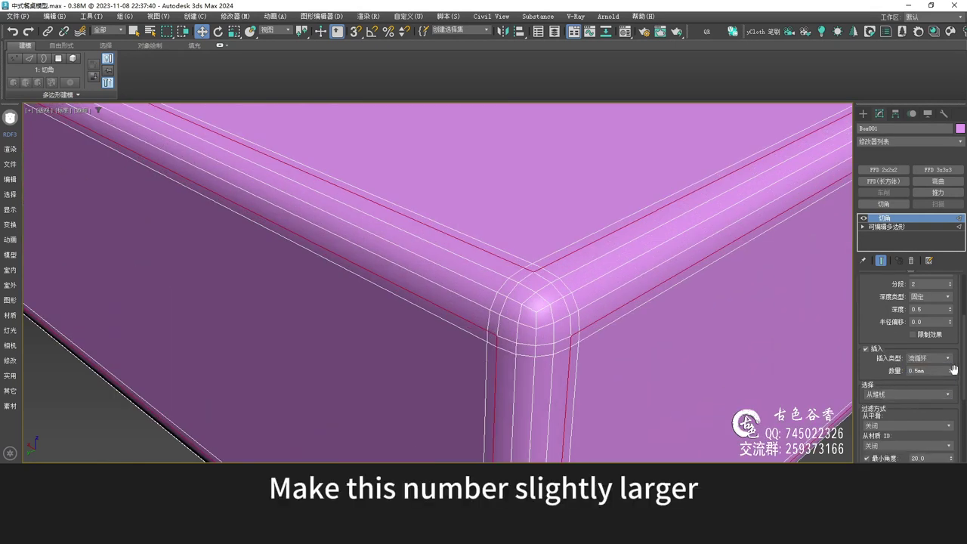
pyautogui.moveTo(951, 371); pyautogui.dragTo(952, 351)
pyautogui.scroll(-5, 545, 335)
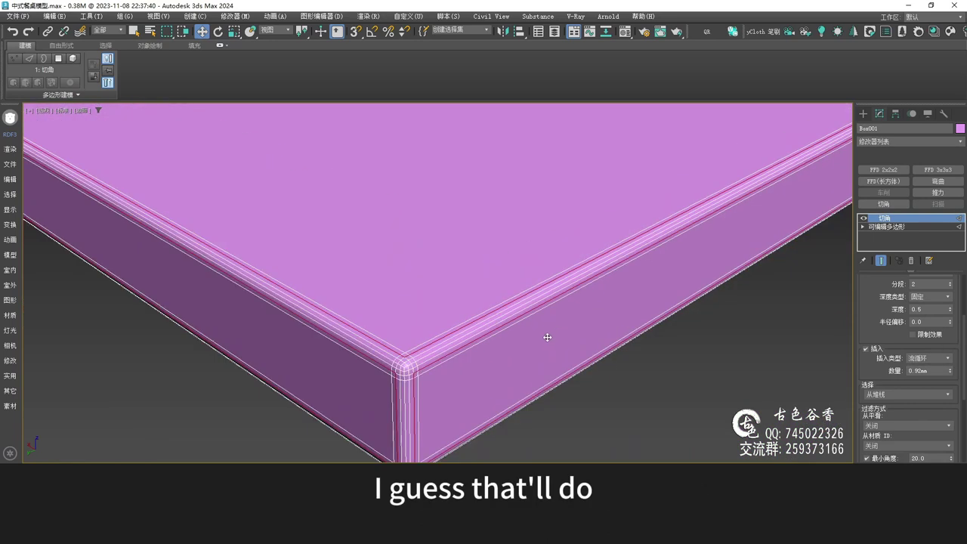
# Collapse the chamfered panel to an editable poly, then select all polygons, clear their smoothing groups and assign one new group.
pyautogui.hotkey('alt', 'e')
pyautogui.scroll(-5, 508, 325)
pyautogui.press('4')
pyautogui.hotkey('ctrl', 'a')
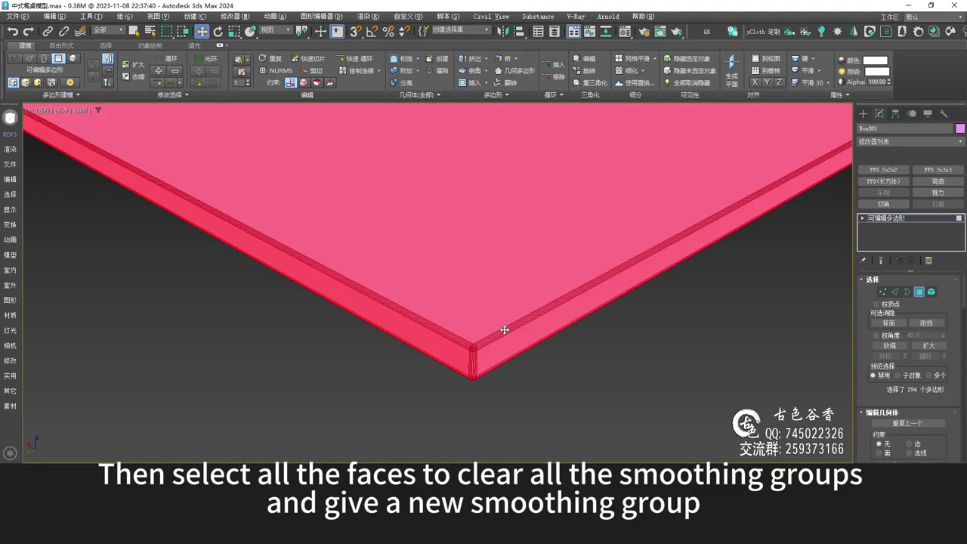
pyautogui.press('4')
pyautogui.click(620, 389)
# Hide the edged faces and inspect how the tabletop panel sits in the complete table frame from several angles.
pyautogui.press('F4')
pyautogui.scroll(-8, 620, 389)
pyautogui.keyDown('alt'); pyautogui.moveTo(580, 360); pyautogui.dragTo(587, 359, button='middle'); pyautogui.keyUp('alt')
pyautogui.scroll(5, 588, 357)
pyautogui.keyDown('alt'); pyautogui.moveTo(621, 326); pyautogui.dragTo(539, 303, button='middle'); pyautogui.keyUp('alt')
pyautogui.scroll(2, 581, 306)
pyautogui.press('q')
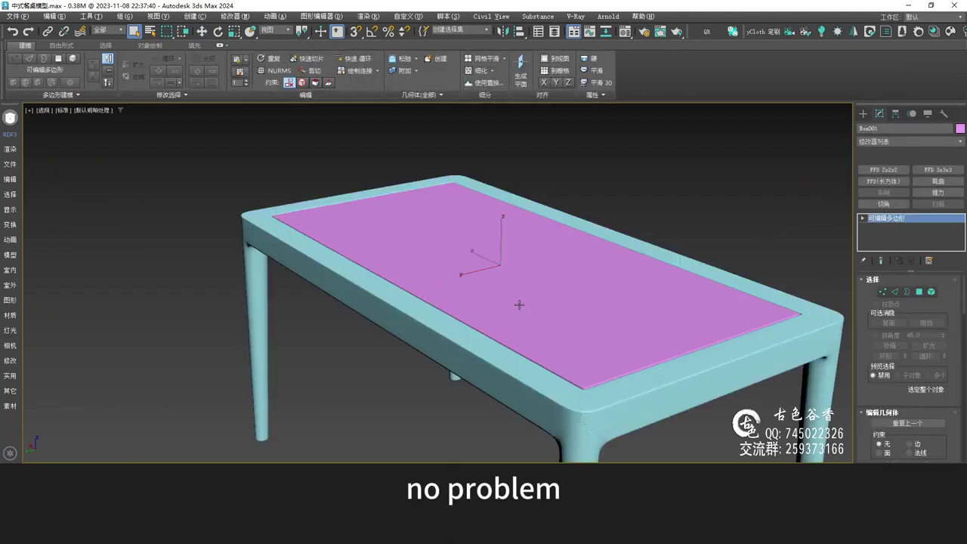
pyautogui.scroll(-3, 520, 304)
pyautogui.keyDown('alt'); pyautogui.moveTo(494, 319); pyautogui.dragTo(556, 273, button='middle'); pyautogui.keyUp('alt')
pyautogui.scroll(4, 592, 344)
pyautogui.scroll(-3, 530, 297)
pyautogui.moveTo(546, 335)
pyautogui.keyDown('alt'); pyautogui.mouseDown(button='middle')
pyautogui.moveTo(553, 299)
pyautogui.moveTo(550, 333)
pyautogui.mouseUp(button='middle'); pyautogui.keyUp('alt')
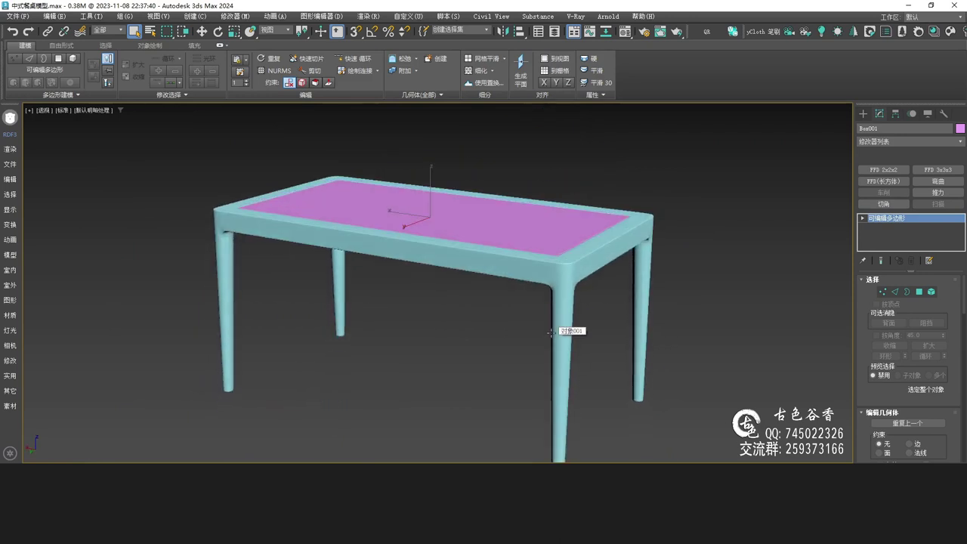
# Select the table frame, turn edged faces back on and examine the lower ends of the legs.
pyautogui.click(552, 348)
pyautogui.press('F4')
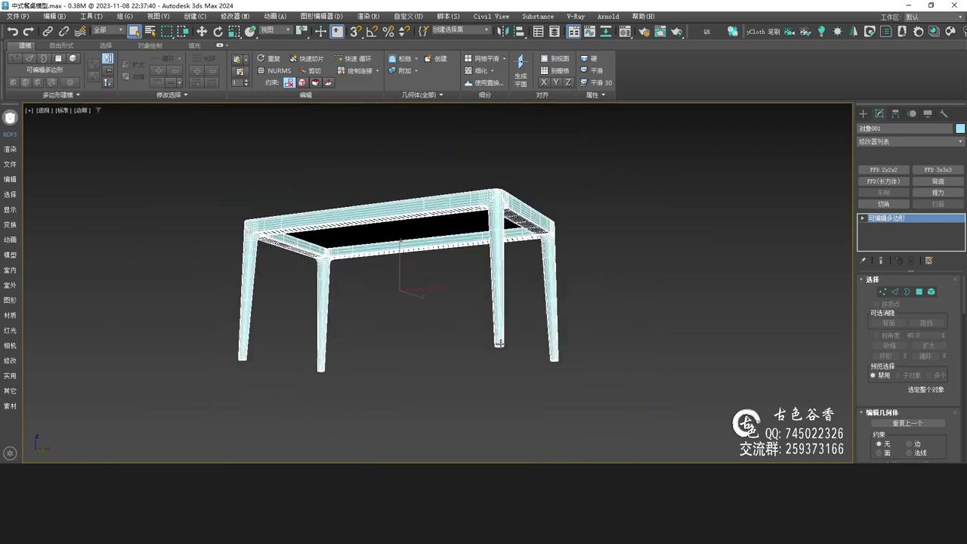
pyautogui.keyDown('alt'); pyautogui.moveTo(501, 346); pyautogui.dragTo(493, 371, button='middle'); pyautogui.keyUp('alt')
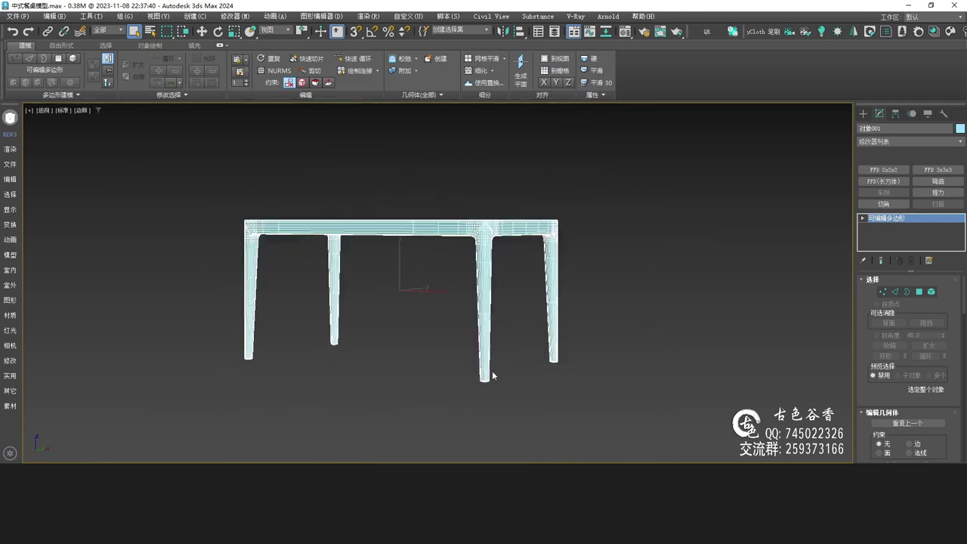
pyautogui.scroll(5, 487, 378)
pyautogui.click(565, 385)
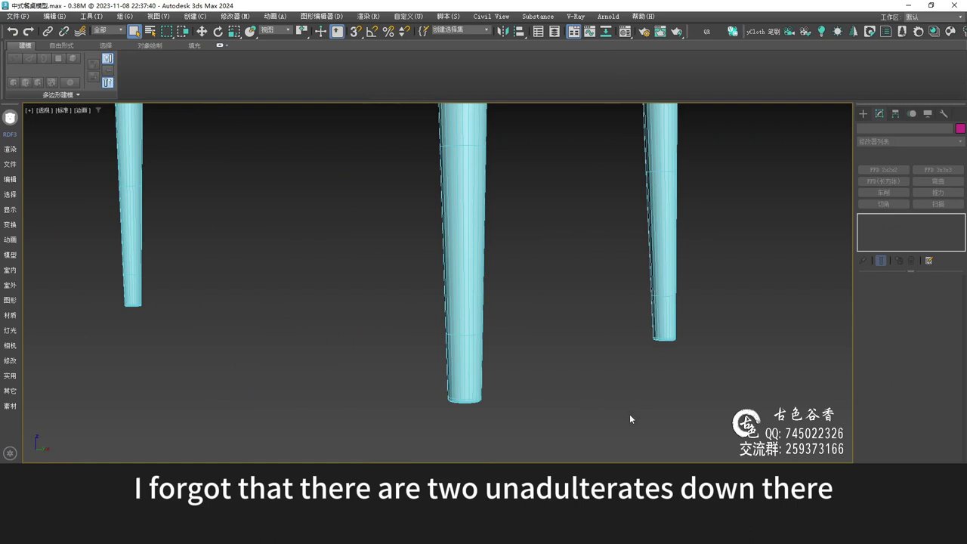
# Start a Cylinder primitive in the front view and switch to ACDSee to examine the lower stretcher in the reference photo.
pyautogui.click(862, 112)
pyautogui.click(883, 206)
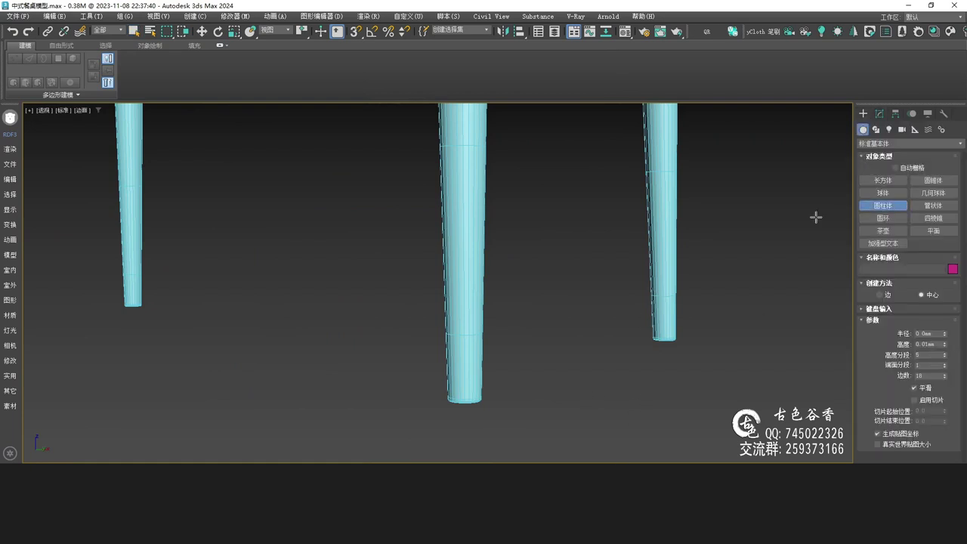
pyautogui.press('f')
pyautogui.moveTo(546, 315); pyautogui.dragTo(436, 235, button='middle')
pyautogui.hotkey('alt', 'Tab')
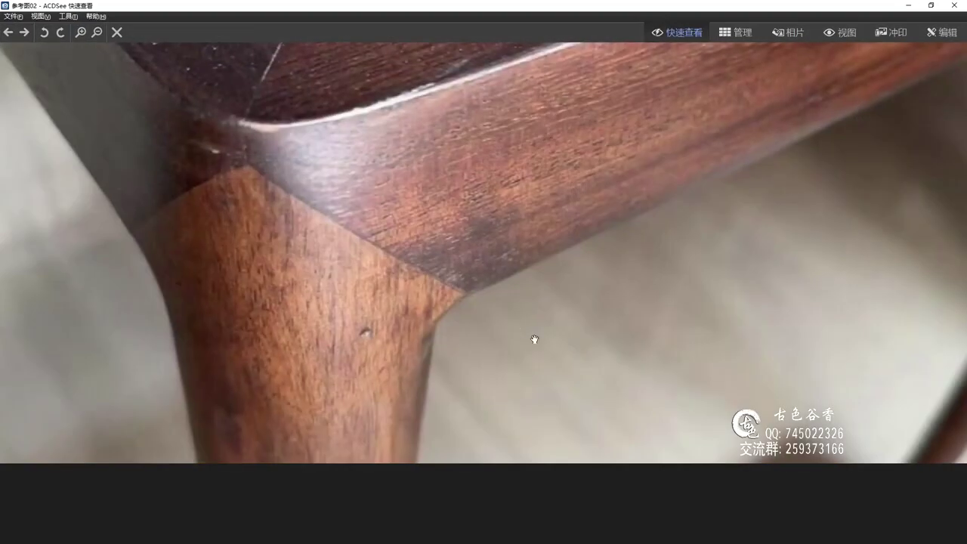
pyautogui.scroll(1, 528, 331)
pyautogui.scroll(-1, 630, 314)
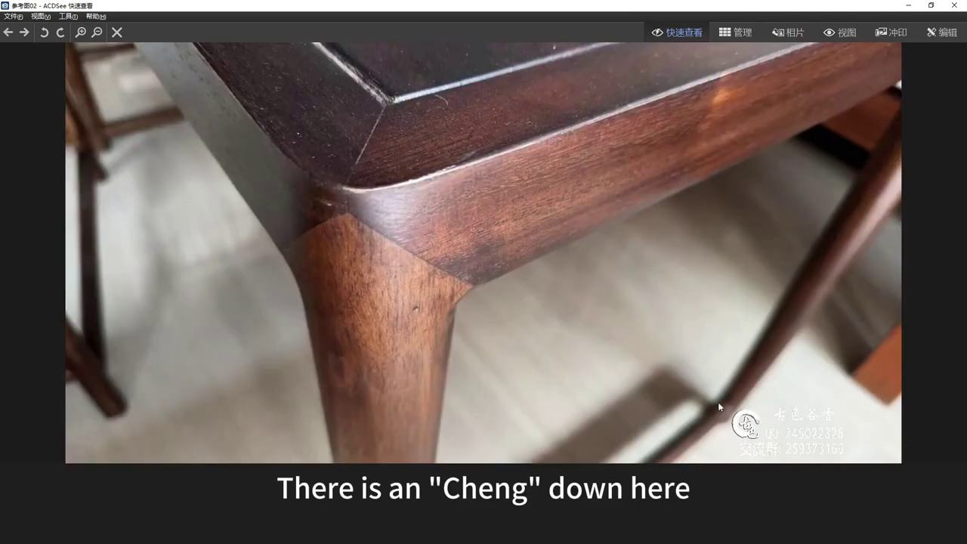
pyautogui.scroll(1, 722, 390)
# Switch back to 3ds Max and draw a cylinder about 14.6 mm in radius and 15 mm high over the lower leg.
pyautogui.hotkey('alt', 'Tab')
pyautogui.moveTo(655, 296); pyautogui.dragTo(612, 225, button='middle')
pyautogui.scroll(8, 564, 254)
pyautogui.moveTo(533, 263); pyautogui.dragTo(558, 282)
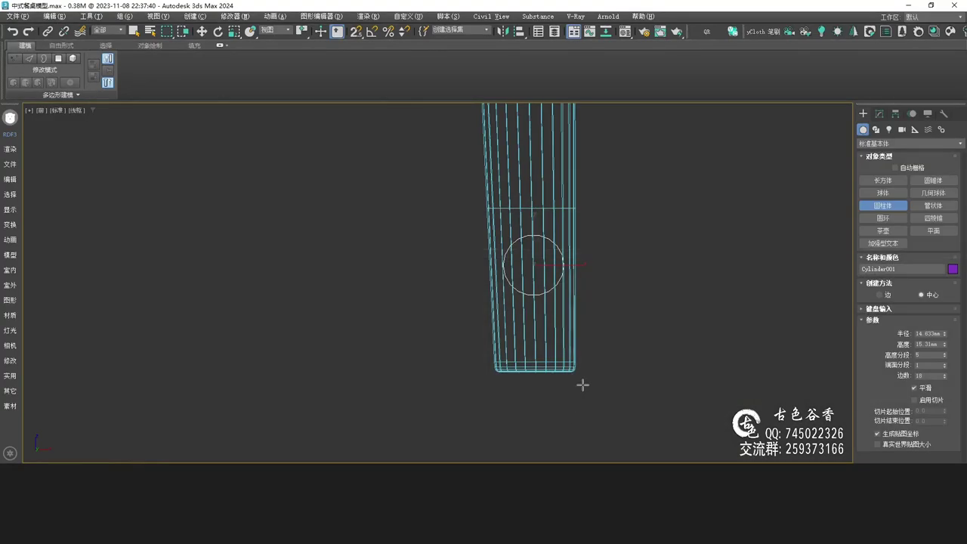
pyautogui.click(588, 158)
# Try to give the cylinder 1 height segment and 24 sides through the creation parameters, and leave the Cylinder command.
pyautogui.rightClick(944, 354)
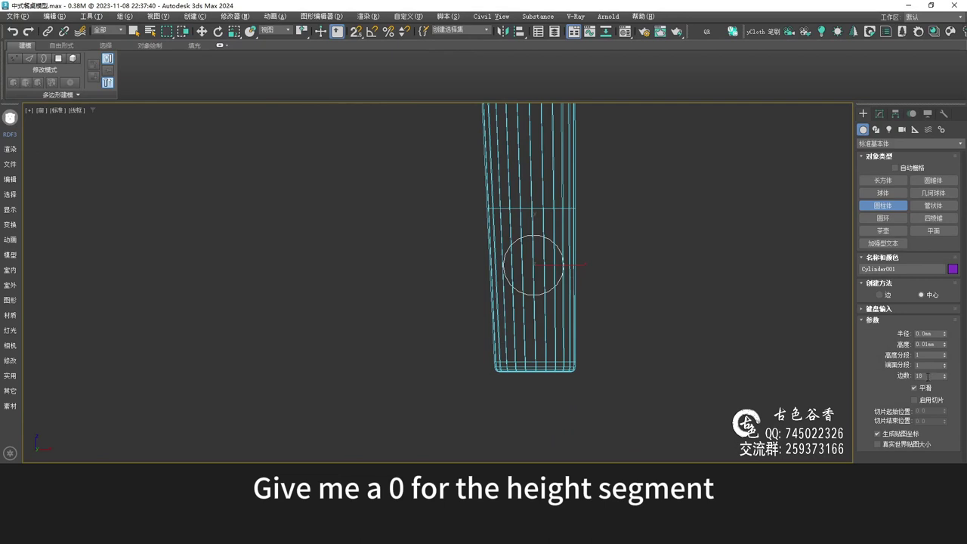
pyautogui.write('24')
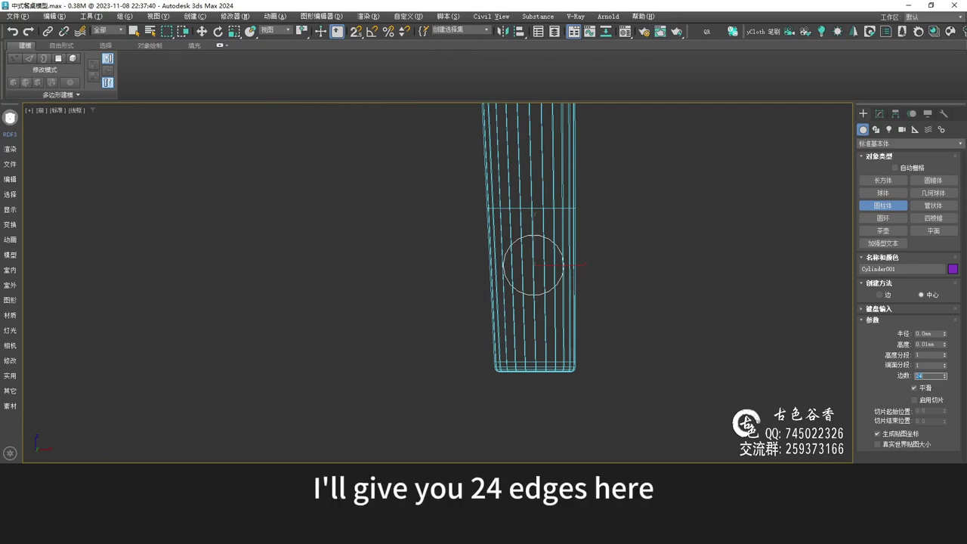
pyautogui.moveTo(669, 271); pyautogui.dragTo(657, 303, button='middle')
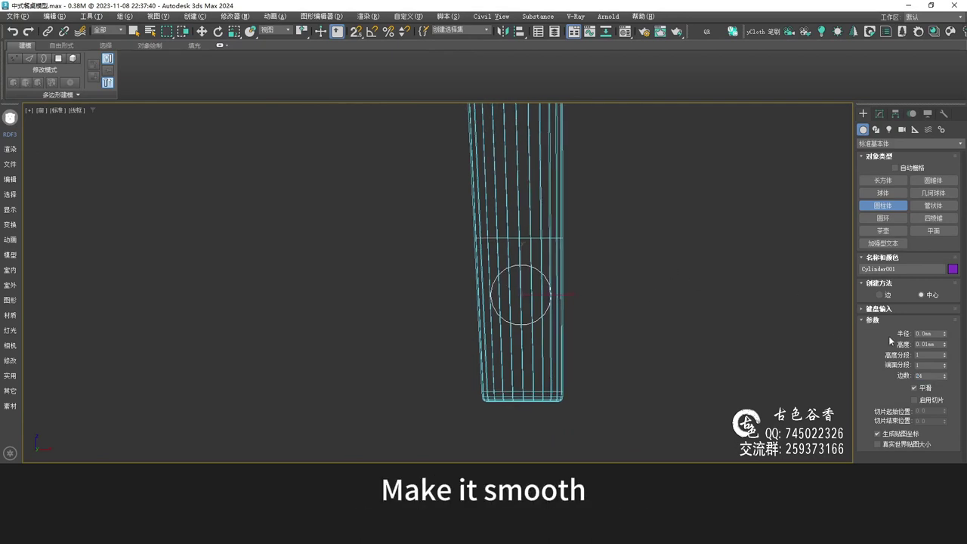
pyautogui.moveTo(922, 334); pyautogui.dragTo(897, 333)
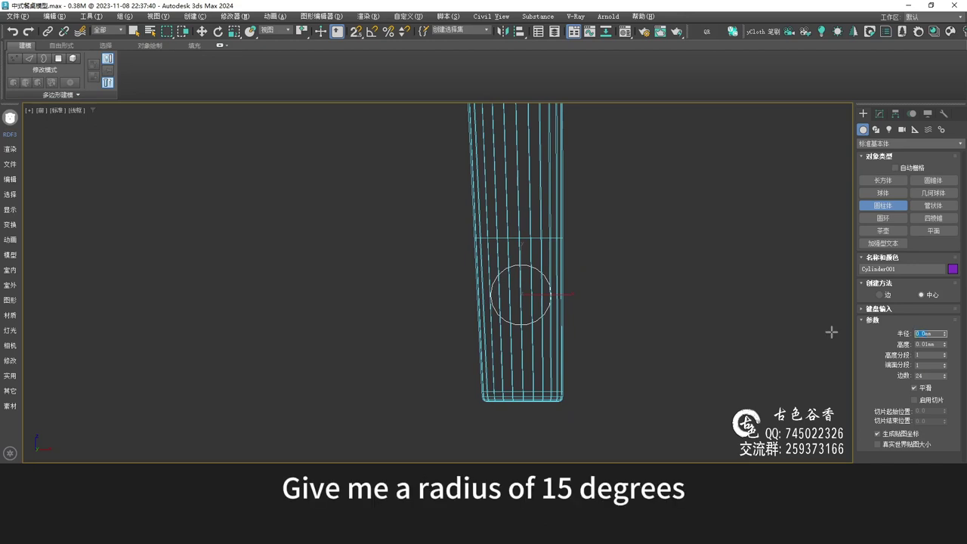
pyautogui.moveTo(577, 272); pyautogui.dragTo(542, 276, button='middle')
pyautogui.rightClick(603, 311)
# Reduce the new cylinder's height segments to one in the perspective view.
pyautogui.hotkey('alt', 'w')
pyautogui.middleClick(648, 349)
pyautogui.hotkey('alt', 'w')
pyautogui.press('z')
pyautogui.keyDown('alt'); pyautogui.moveTo(641, 345); pyautogui.dragTo(533, 330, button='middle'); pyautogui.keyUp('alt')
pyautogui.scroll(-5, 549, 346)
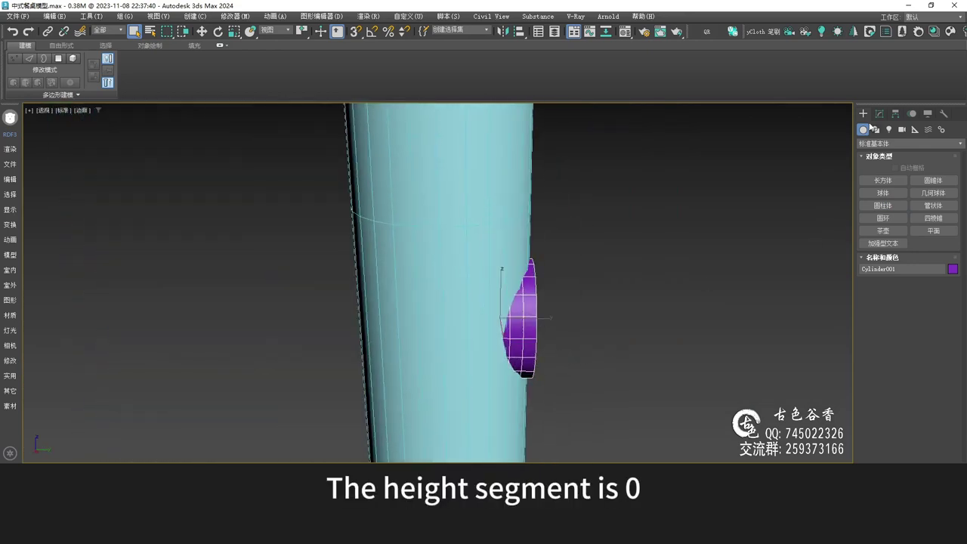
pyautogui.click(879, 114)
pyautogui.keyDown('alt'); pyautogui.moveTo(565, 348); pyautogui.dragTo(553, 348, button='middle'); pyautogui.keyUp('alt')
pyautogui.scroll(-5, 546, 340)
# Move the cylinder along Y to the leg's inner side and convert it to an editable poly.
pyautogui.press('w')
pyautogui.moveTo(553, 335); pyautogui.dragTo(474, 336)
pyautogui.keyDown('alt'); pyautogui.moveTo(428, 361); pyautogui.dragTo(451, 356, button='middle'); pyautogui.keyUp('alt')
pyautogui.hotkey('ctrl', 'e')
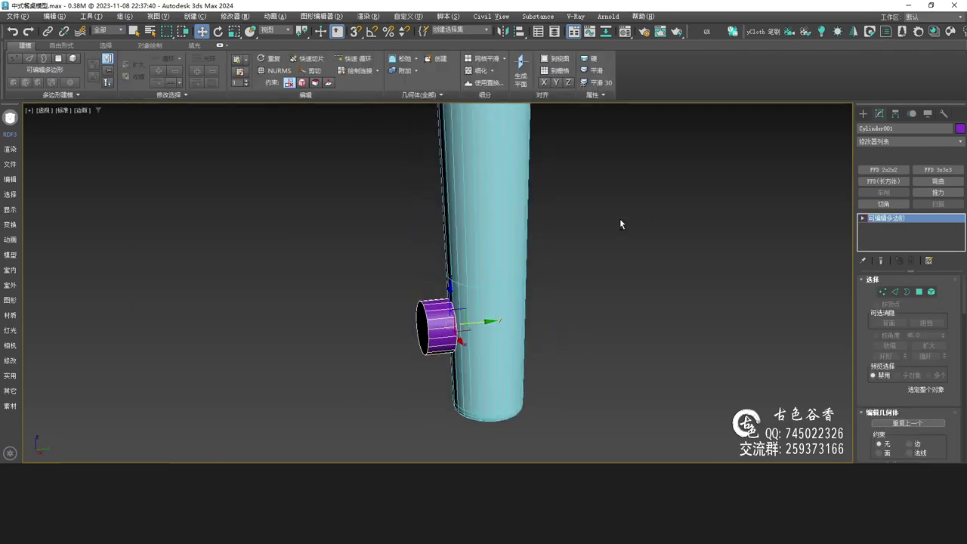
# In the left view, stretch the cylinder into a rail by moving its inner-end vertices across to the opposite leg.
pyautogui.hotkey('alt', 'w')
pyautogui.rightClick(249, 371)
pyautogui.hotkey('alt', 'w')
pyautogui.press('z')
pyautogui.scroll(-5, 418, 311)
pyautogui.moveTo(369, 353); pyautogui.dragTo(507, 349, button='middle')
pyautogui.scroll(-4, 606, 291)
pyautogui.scroll(-4, 615, 290)
pyautogui.scroll(2, 534, 318)
pyautogui.hotkey('alt', 'w')
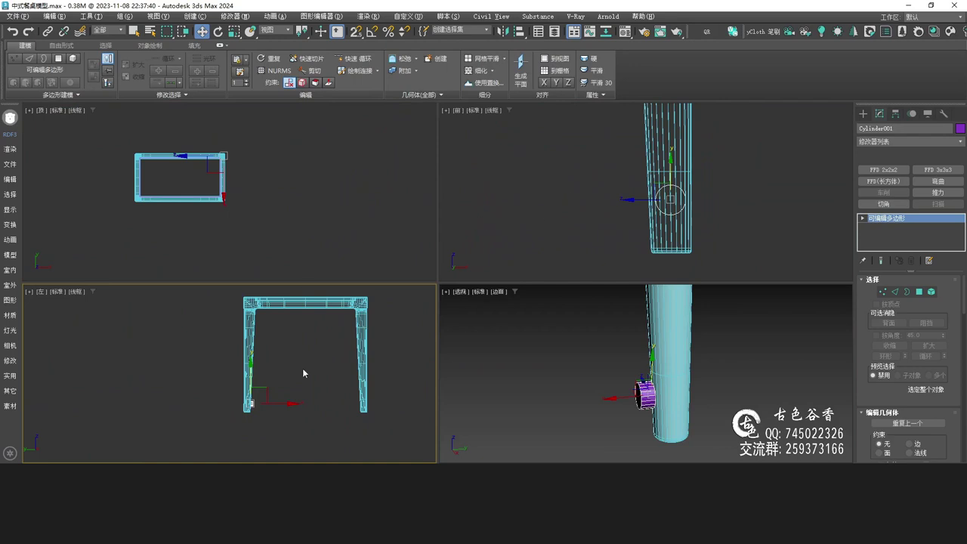
pyautogui.hotkey('alt', 'w')
pyautogui.scroll(4, 518, 347)
pyautogui.scroll(2, 500, 326)
pyautogui.press('1')
pyautogui.moveTo(486, 402); pyautogui.dragTo(416, 293)
pyautogui.moveTo(476, 304); pyautogui.dragTo(330, 282, button='middle')
pyautogui.scroll(-3, 329, 282)
pyautogui.moveTo(331, 300); pyautogui.dragTo(634, 329)
pyautogui.scroll(6, 613, 301)
pyautogui.moveTo(589, 291); pyautogui.dragTo(608, 294)
# Select the vertices at the rail's starting end and move them slightly into the adjacent leg.
pyautogui.scroll(-5, 596, 301)
pyautogui.moveTo(317, 327); pyautogui.dragTo(672, 311, button='middle')
pyautogui.moveTo(605, 348); pyautogui.dragTo(399, 153)
pyautogui.scroll(4, 498, 266)
pyautogui.moveTo(460, 366); pyautogui.dragTo(455, 315, button='middle')
pyautogui.scroll(2, 454, 315)
pyautogui.moveTo(453, 298); pyautogui.dragTo(440, 298)
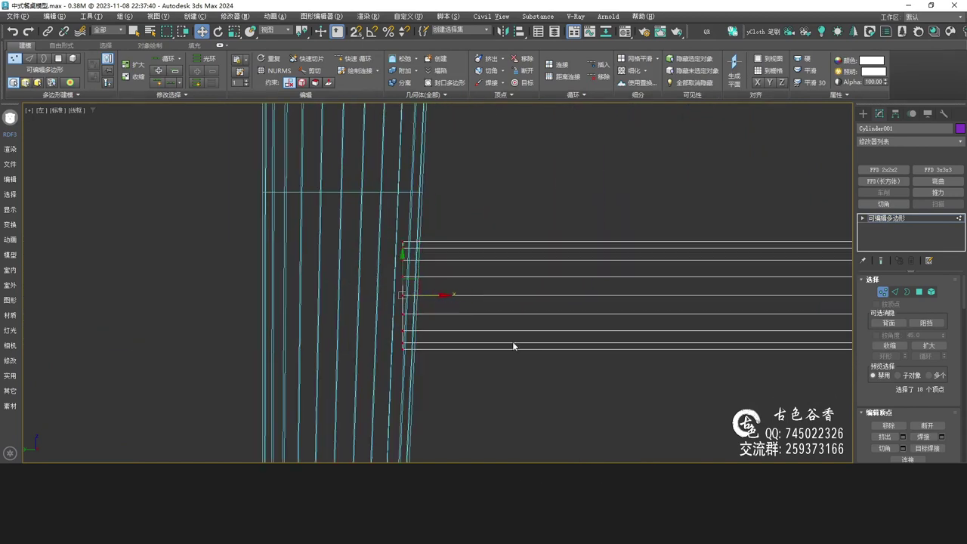
# Adjust the vertices at both rail ends along Y in perspective so each end sits deeper inside its leg.
pyautogui.press('p')
pyautogui.moveTo(519, 343)
pyautogui.keyDown('alt'); pyautogui.mouseDown(button='middle')
pyautogui.moveTo(500, 333)
pyautogui.moveTo(476, 337)
pyautogui.mouseUp(button='middle'); pyautogui.keyUp('alt')
pyautogui.scroll(4, 475, 337)
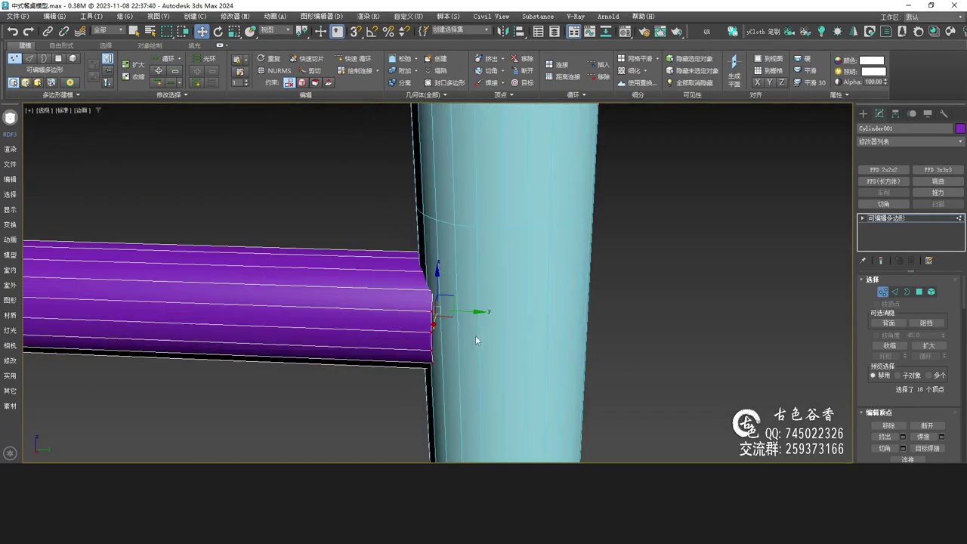
pyautogui.moveTo(468, 312); pyautogui.dragTo(487, 313)
pyautogui.scroll(-5, 402, 332)
pyautogui.moveTo(402, 333); pyautogui.dragTo(641, 305, button='middle')
pyautogui.moveTo(393, 345); pyautogui.dragTo(201, 177)
pyautogui.scroll(6, 320, 290)
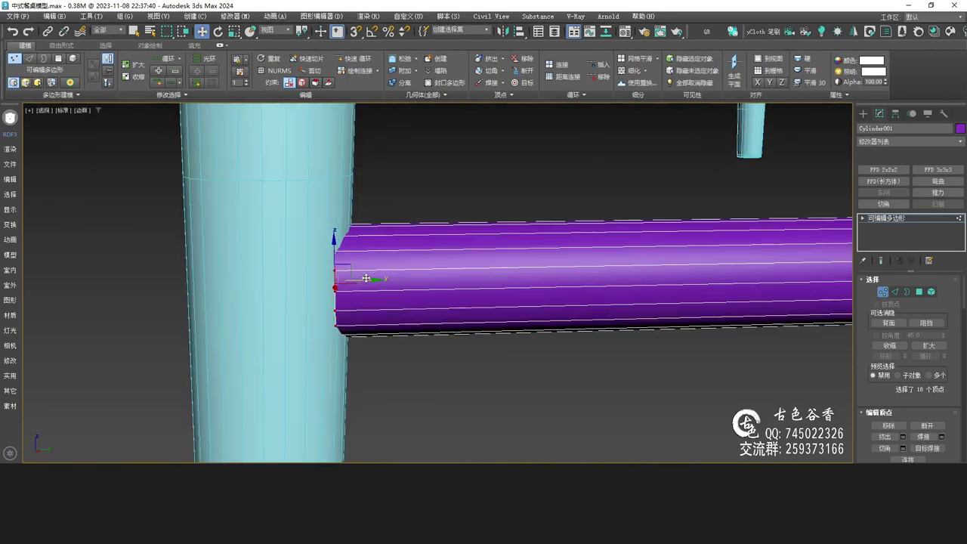
pyautogui.moveTo(361, 280); pyautogui.dragTo(348, 280)
pyautogui.scroll(-5, 369, 281)
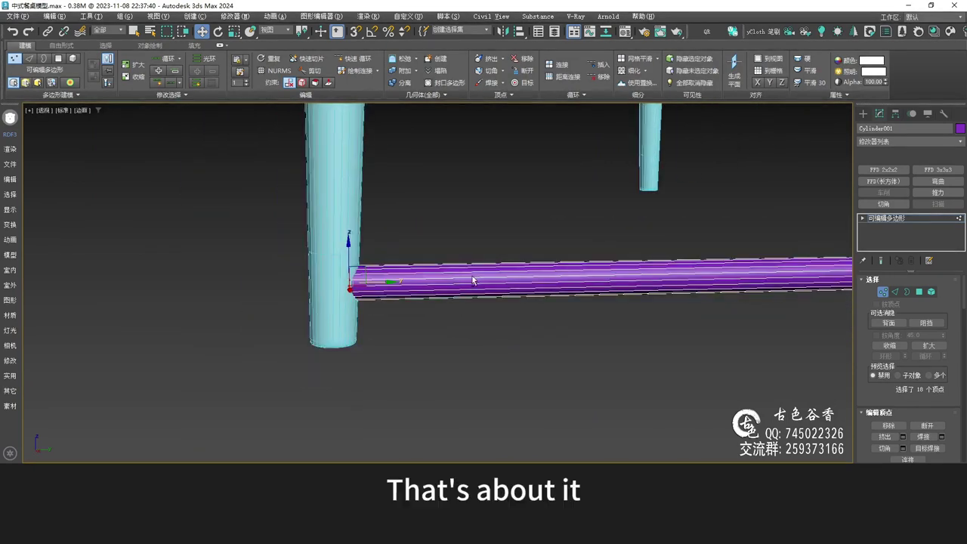
# Leave vertex editing and shift the whole rail slightly along X in the front view to centre it on the leg.
pyautogui.hotkey('alt', 'w')
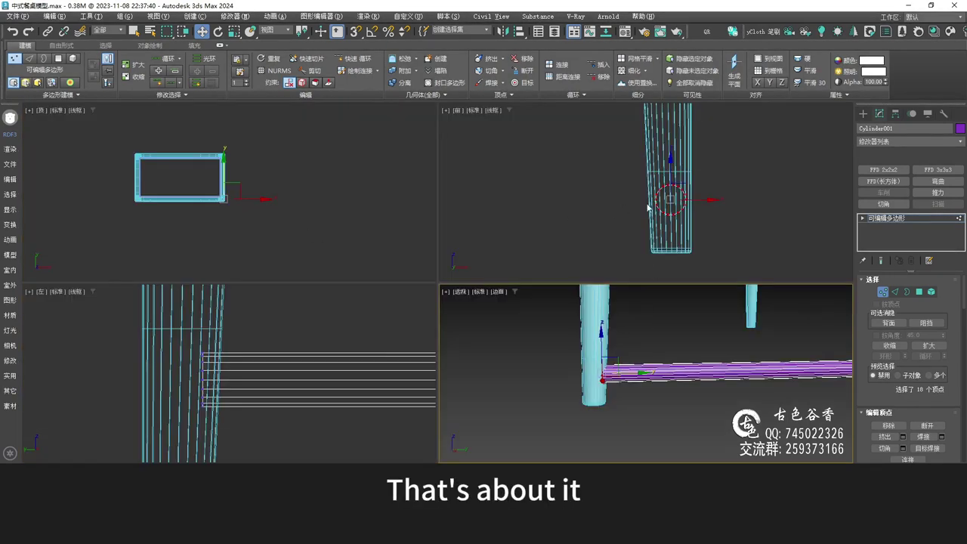
pyautogui.middleClick(638, 207)
pyautogui.hotkey('alt', 'w')
pyautogui.scroll(2, 491, 296)
pyautogui.click(878, 218)
pyautogui.scroll(3, 506, 297)
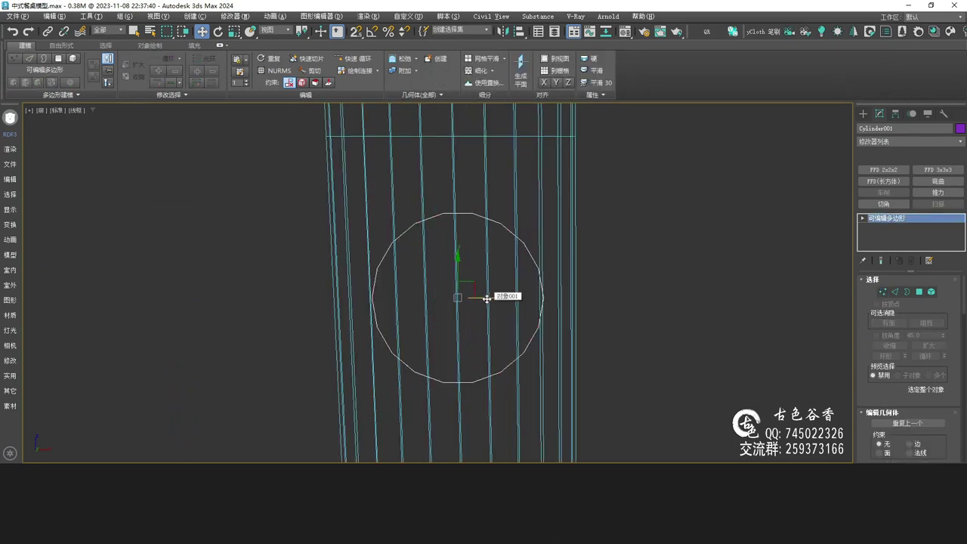
pyautogui.moveTo(487, 299); pyautogui.dragTo(485, 299)
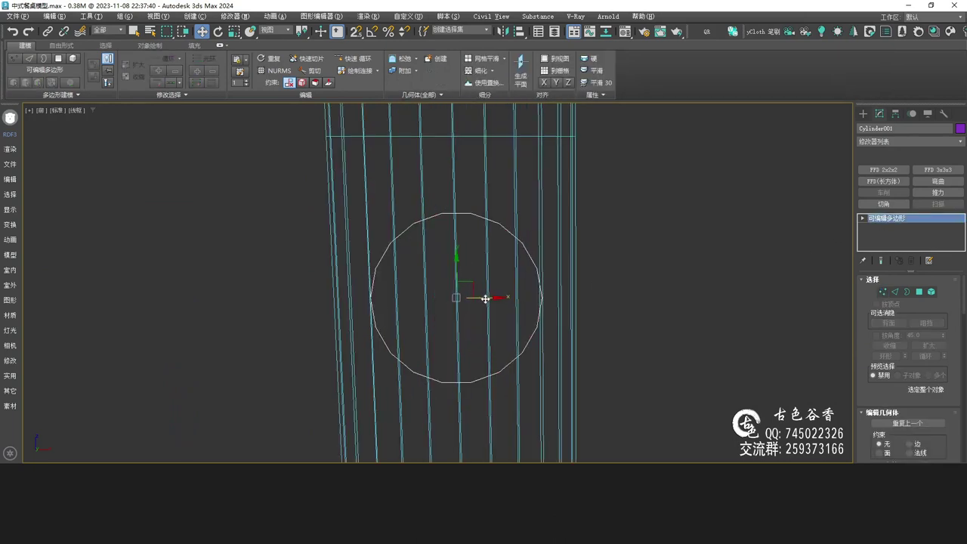
# Isolate the lower rail in the perspective view.
pyautogui.scroll(-5, 563, 311)
pyautogui.hotkey('alt', 'w')
pyautogui.middleClick(646, 342)
pyautogui.hotkey('alt', 'w')
pyautogui.scroll(-5, 416, 322)
pyautogui.scroll(-2, 416, 323)
pyautogui.keyDown('alt'); pyautogui.moveTo(416, 322); pyautogui.dragTo(374, 341, button='middle'); pyautogui.keyUp('alt')
pyautogui.hotkey('alt', 'q')
pyautogui.keyDown('alt'); pyautogui.moveTo(484, 324); pyautogui.dragTo(470, 308, button='middle'); pyautogui.keyUp('alt')
pyautogui.press('q')
# Select the end cap polygons at both ends of the rail.
pyautogui.scroll(6, 445, 325)
pyautogui.press('4')
pyautogui.click(445, 325)
pyautogui.scroll(-2, 470, 307)
pyautogui.moveTo(400, 331)
pyautogui.mouseDown(button='middle')
pyautogui.moveTo(546, 253)
pyautogui.moveTo(411, 319)
pyautogui.mouseUp(button='middle')
pyautogui.scroll(-4, 546, 252)
pyautogui.keyDown('ctrl'); pyautogui.click(701, 265); pyautogui.keyUp('ctrl')
pyautogui.keyDown('alt'); pyautogui.moveTo(701, 264); pyautogui.dragTo(710, 287, button='middle'); pyautogui.keyUp('alt')
pyautogui.scroll(3, 535, 328)
pyautogui.scroll(4, 520, 331)
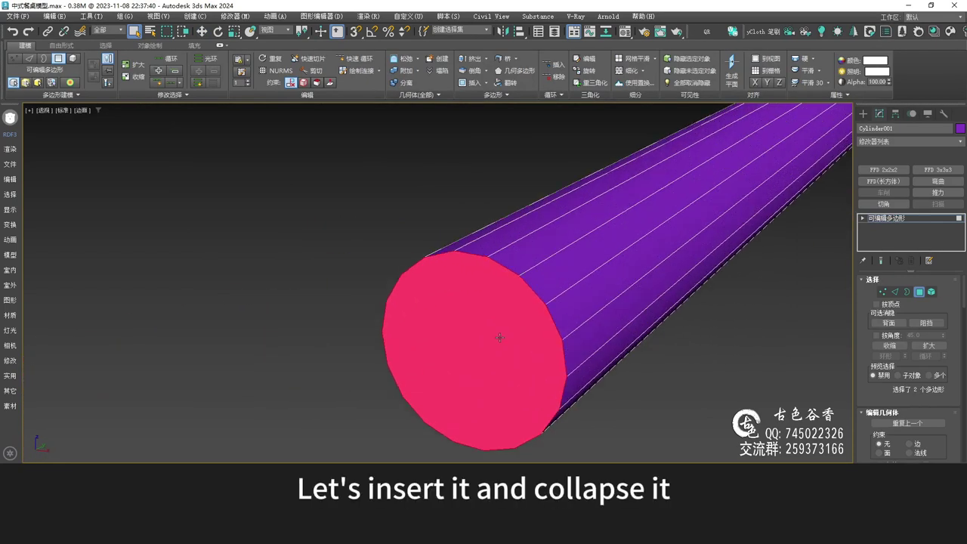
# Inset the two selected end caps by about 3.1 mm and collapse the inner polygons to centre points.
pyautogui.press('i')
pyautogui.moveTo(445, 304); pyautogui.dragTo(442, 291)
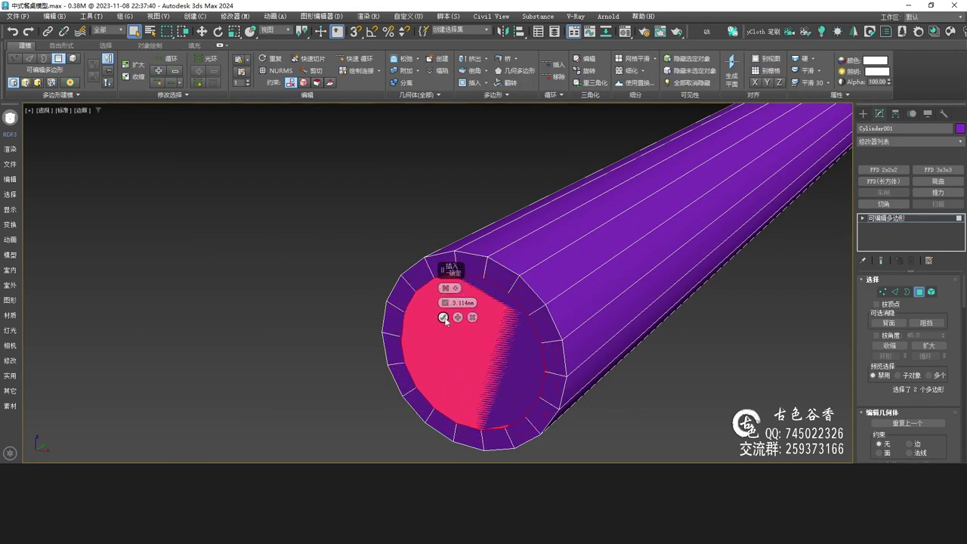
pyautogui.click(444, 318)
pyautogui.hotkey('ctrl', 'alt', 'c')
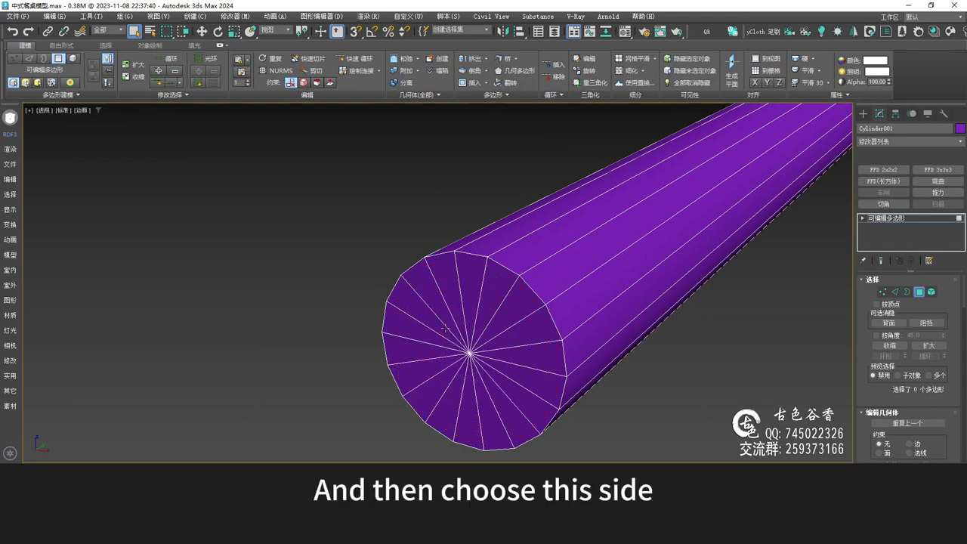
# Select the outer rim edge loops of the end caps at both ends of the rail.
pyautogui.press('2')
pyautogui.doubleClick(509, 272)
pyautogui.scroll(-4, 548, 285)
pyautogui.keyDown('alt'); pyautogui.moveTo(744, 241); pyautogui.dragTo(620, 317, button='middle'); pyautogui.keyUp('alt')
pyautogui.moveTo(620, 317); pyautogui.dragTo(491, 150, button='middle')
pyautogui.scroll(6, 573, 310)
pyautogui.keyDown('ctrl'); pyautogui.doubleClick(461, 168); pyautogui.keyUp('ctrl')
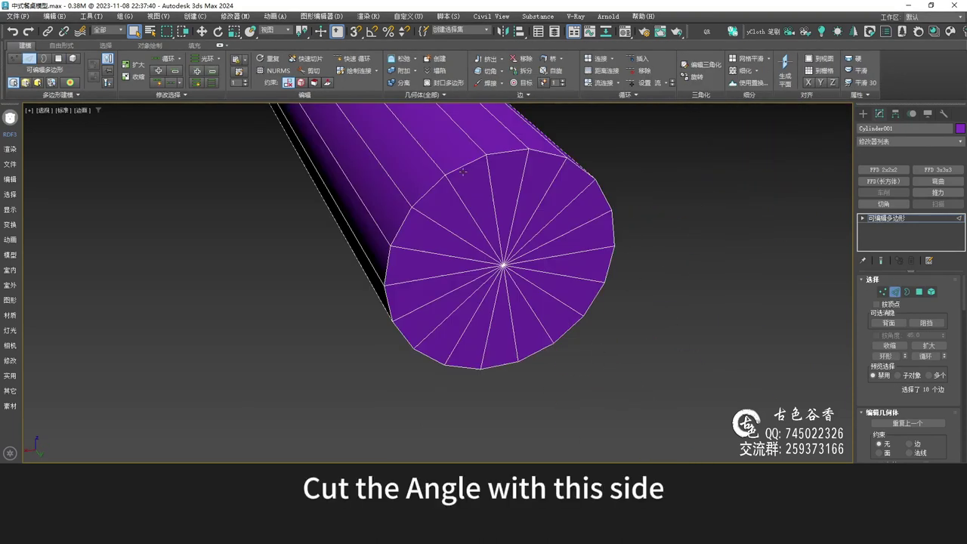
# Chamfer the selected rim edges by 2 mm with 2 segments.
pyautogui.hotkey('ctrl', 'shift', 'c')
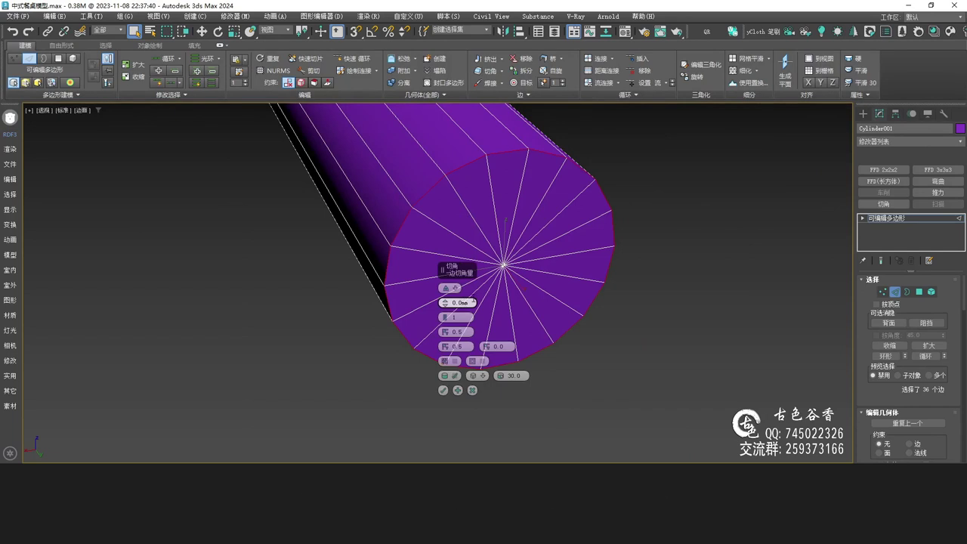
pyautogui.press('Return')
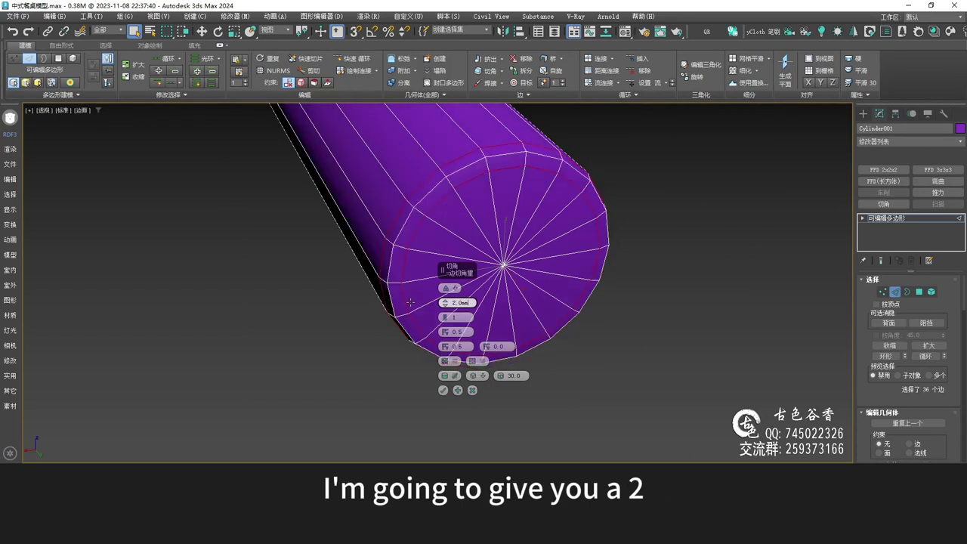
pyautogui.click(445, 316)
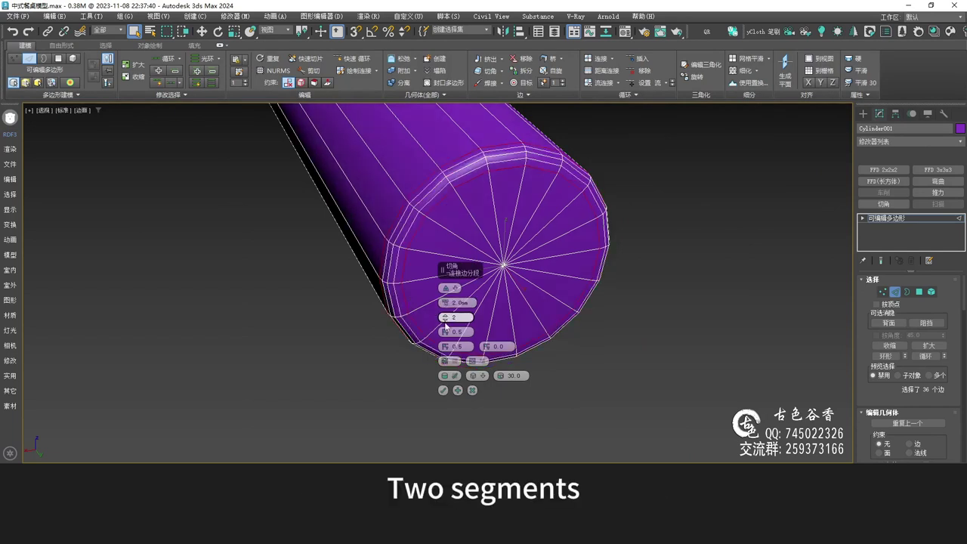
pyautogui.click(443, 390)
# Connect the rail's lengthwise edges with 3 segments and a pinch of 99.
pyautogui.scroll(-10, 456, 346)
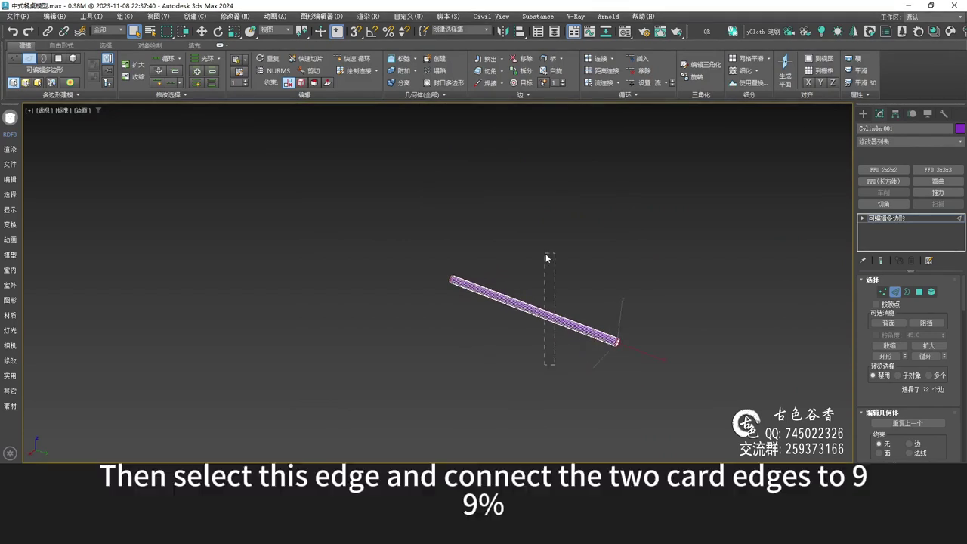
pyautogui.scroll(8, 579, 344)
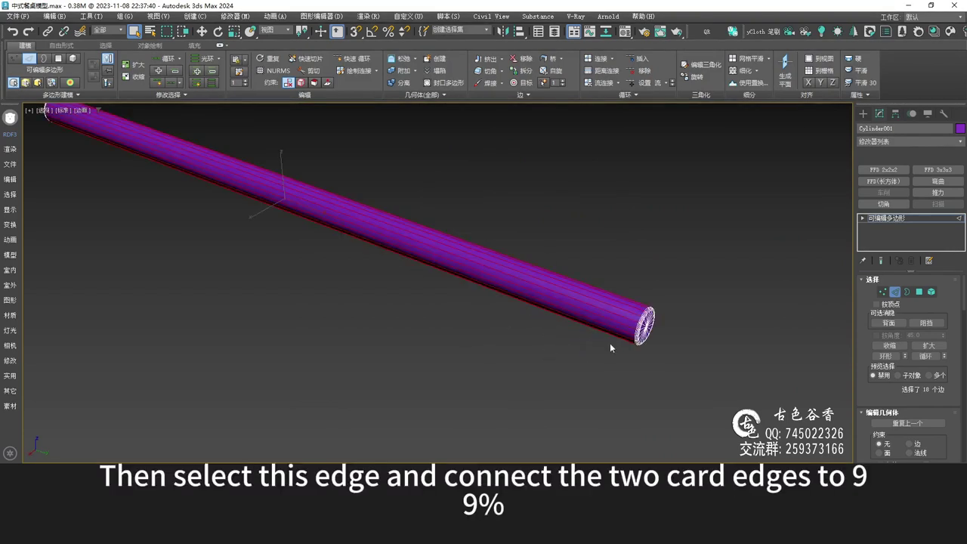
pyautogui.hotkey('ctrl', 'shift', 'e')
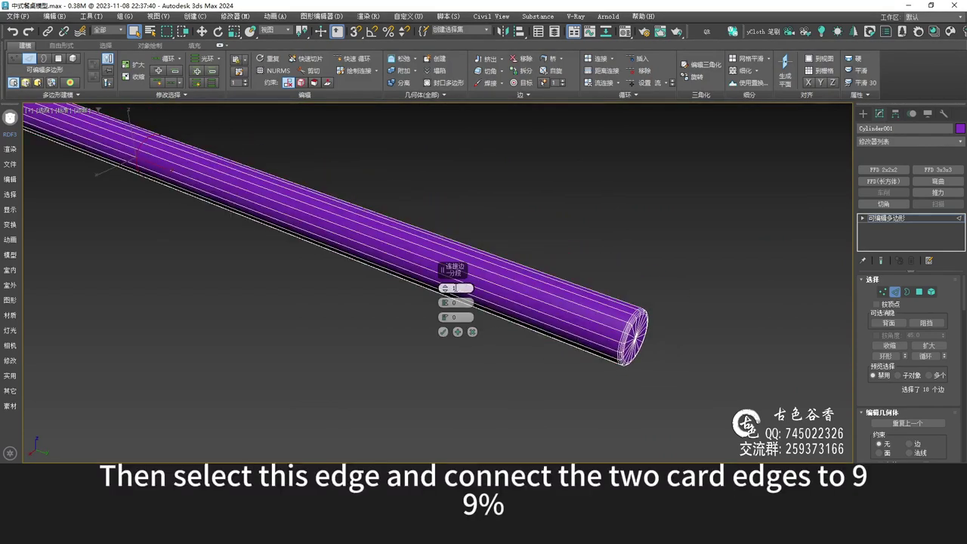
pyautogui.click(445, 288)
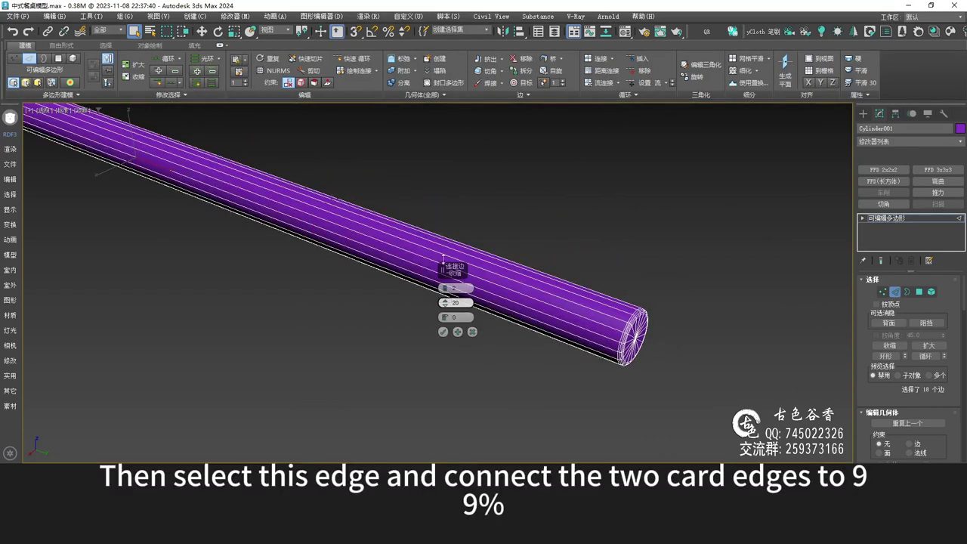
pyautogui.moveTo(444, 268); pyautogui.dragTo(432, 188)
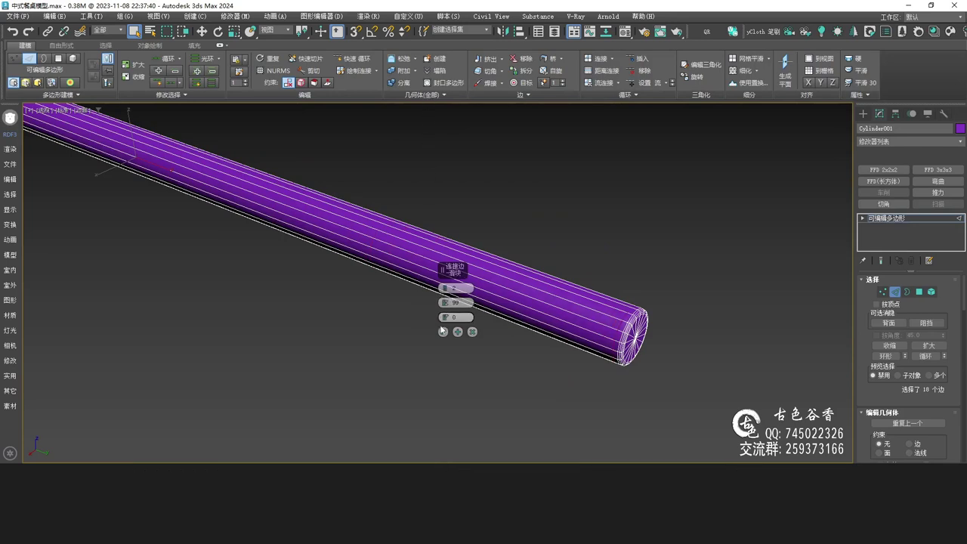
pyautogui.click(445, 287)
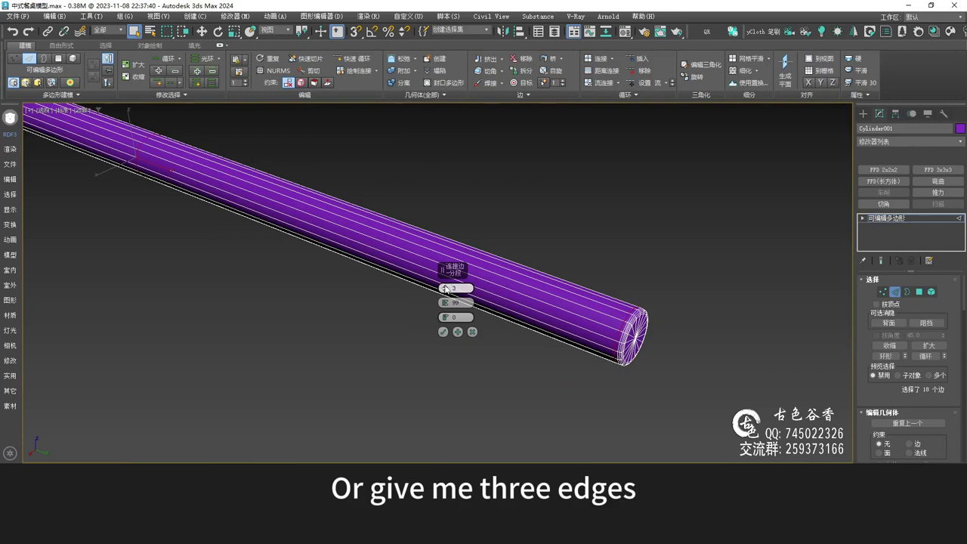
pyautogui.click(444, 332)
# Select all of the rail's polygons, replace their smoothing groups with a new one, and leave polygon editing.
pyautogui.moveTo(454, 326); pyautogui.dragTo(522, 317, button='middle')
pyautogui.scroll(-6, 510, 316)
pyautogui.scroll(3, 678, 291)
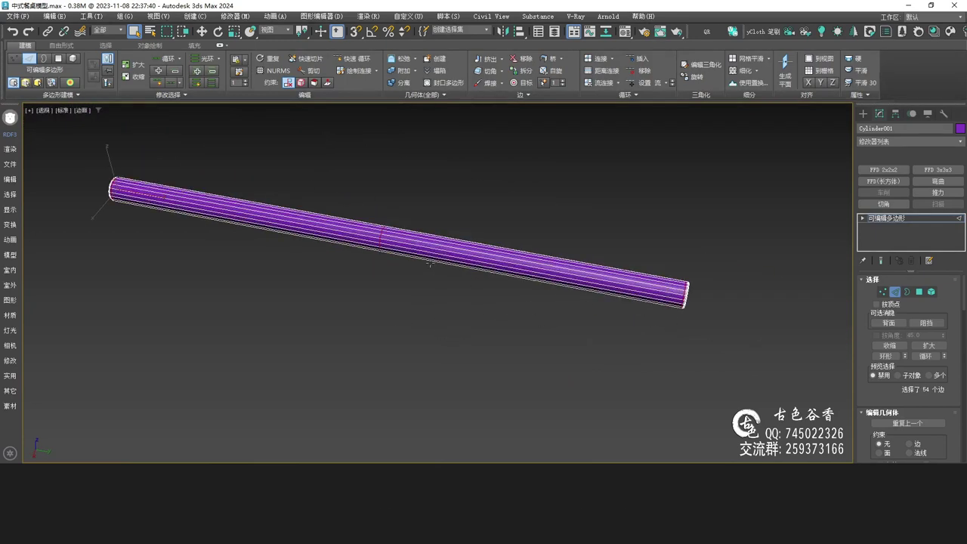
pyautogui.scroll(4, 431, 264)
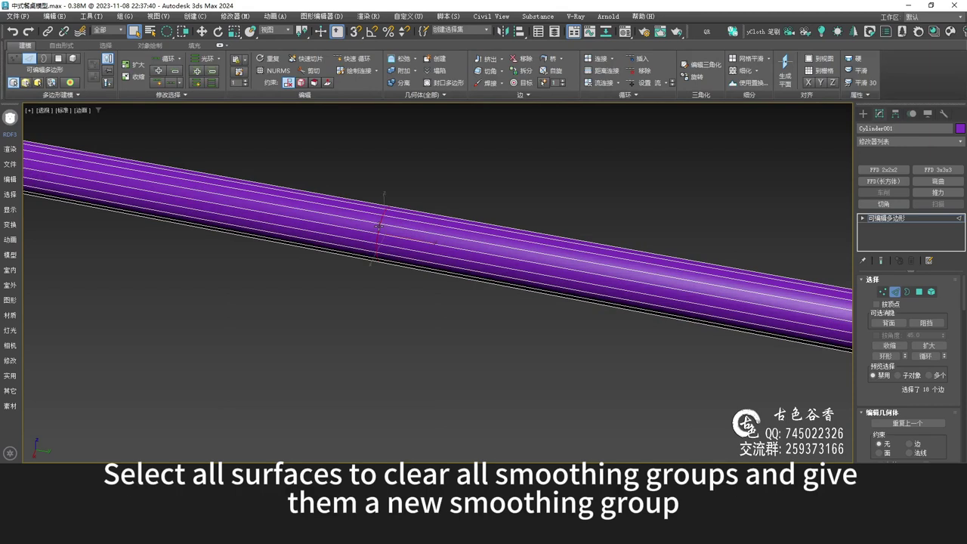
pyautogui.scroll(-5, 379, 226)
pyautogui.keyDown('alt'); pyautogui.moveTo(379, 226); pyautogui.dragTo(302, 274, button='middle'); pyautogui.keyUp('alt')
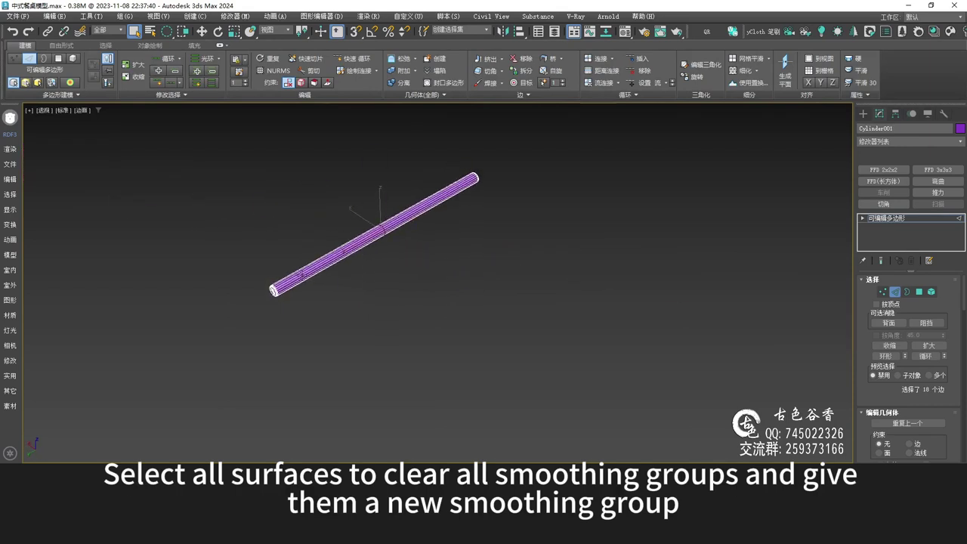
pyautogui.scroll(4, 300, 274)
pyautogui.scroll(2, 262, 289)
pyautogui.press('4')
pyautogui.hotkey('ctrl', 'a')
pyautogui.press('4')
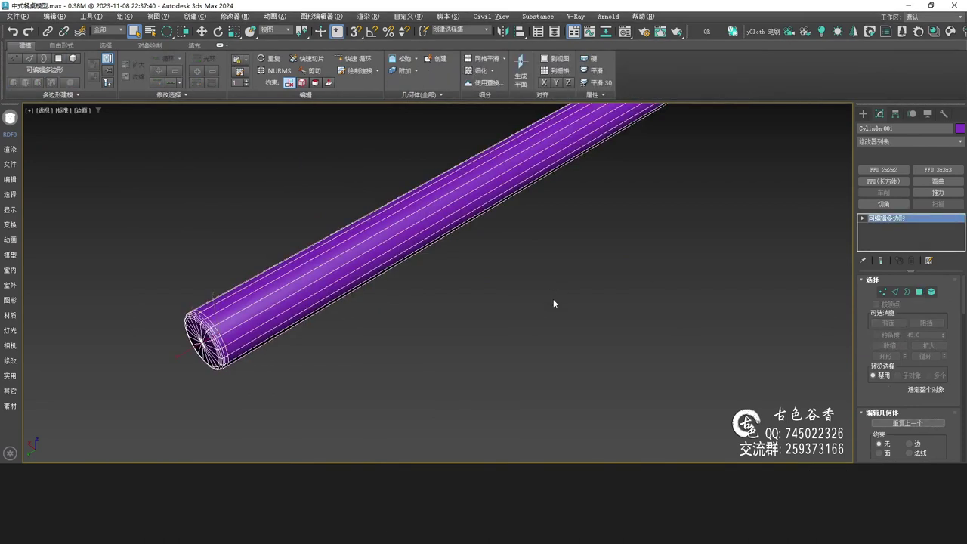
# Turn off the edged-faces display and bring the rest of the table back, keeping the rail selected.
pyautogui.click(550, 290)
pyautogui.moveTo(396, 280); pyautogui.dragTo(384, 322, button='middle')
pyautogui.press('F4')
pyautogui.click(353, 318)
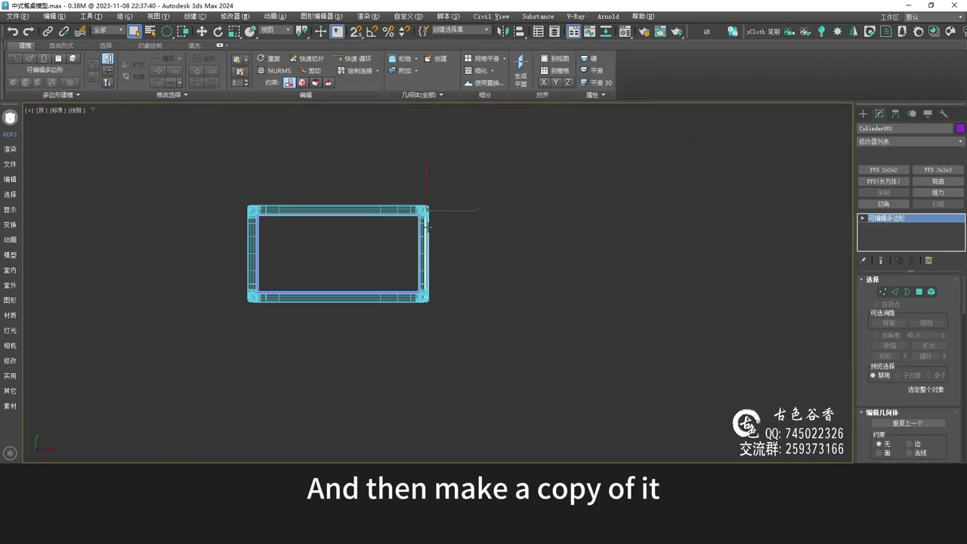
# Copy the rail along X in the top view towards the opposite short side of the table.
pyautogui.moveTo(447, 229); pyautogui.dragTo(725, 193, button='middle')
pyautogui.scroll(5, 529, 210)
pyautogui.press('w')
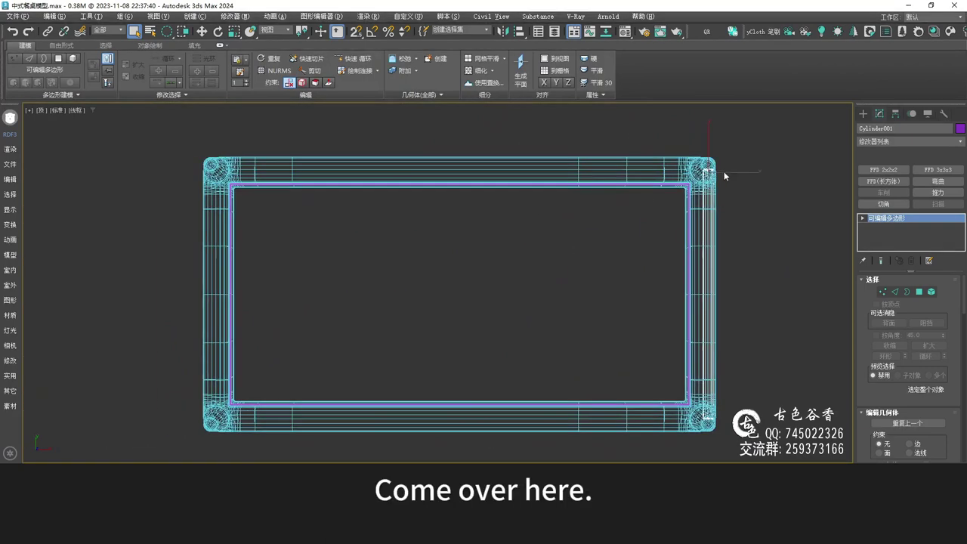
pyautogui.keyDown('shift'); pyautogui.moveTo(733, 173); pyautogui.dragTo(263, 173); pyautogui.keyUp('shift')
pyautogui.click(484, 309)
# Move the copied rail along X in the top view until it lines up with the corner leg.
pyautogui.moveTo(198, 209); pyautogui.dragTo(334, 282, button='middle')
pyautogui.scroll(5, 372, 239)
pyautogui.scroll(5, 380, 258)
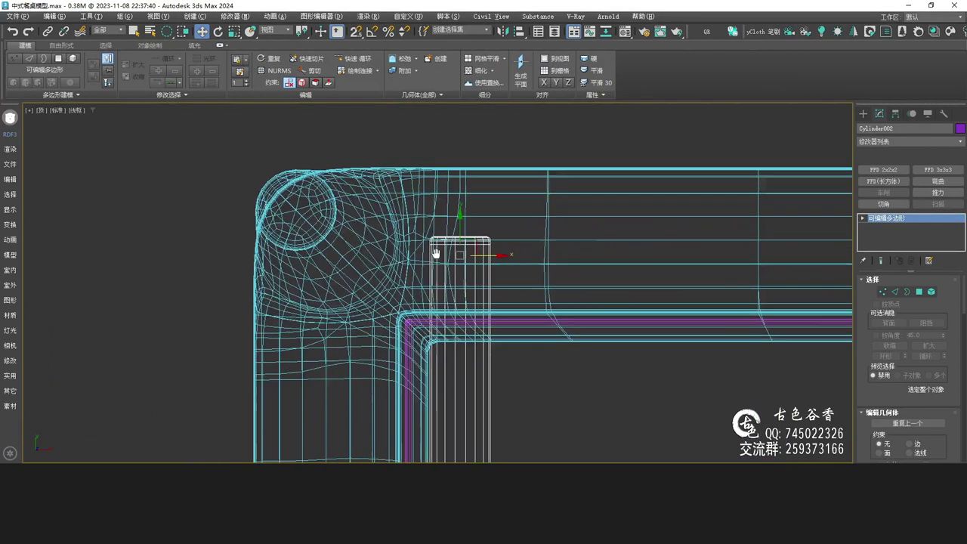
pyautogui.moveTo(496, 254); pyautogui.dragTo(257, 239)
pyautogui.scroll(5, 257, 239)
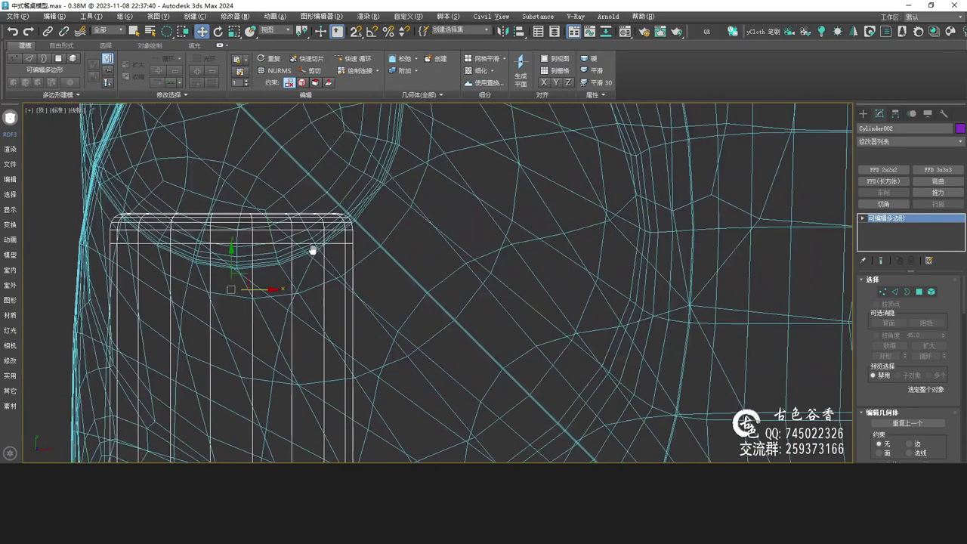
# Examine the copied rail between its two legs in the perspective view.
pyautogui.hotkey('alt', 'w')
pyautogui.rightClick(617, 341)
pyautogui.hotkey('alt', 'w')
pyautogui.press('z')
pyautogui.keyDown('alt'); pyautogui.moveTo(469, 327); pyautogui.dragTo(718, 319, button='middle'); pyautogui.keyUp('alt')
pyautogui.moveTo(718, 319); pyautogui.dragTo(579, 309, button='middle')
pyautogui.scroll(-3, 579, 309)
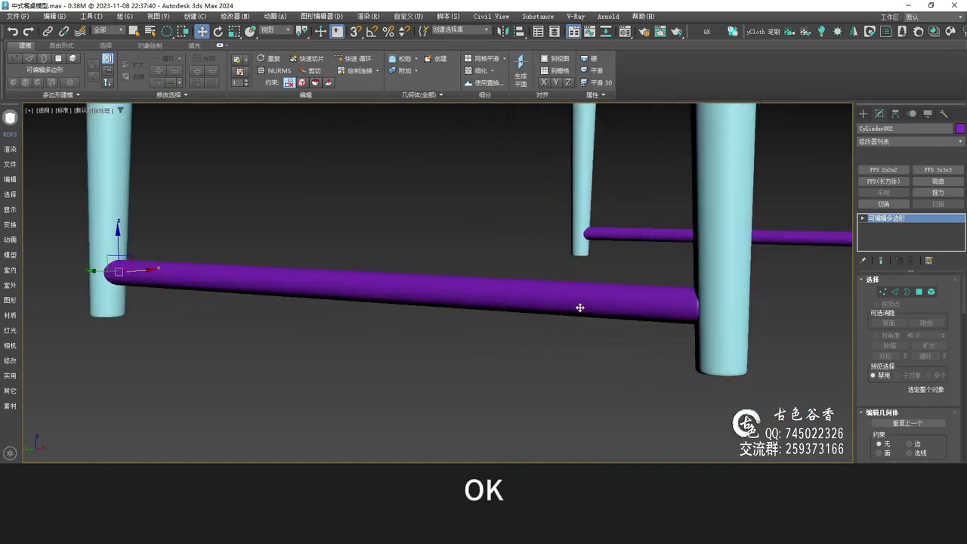
# Nudge the copied rail slightly along X where it meets the leg and check the joint from several angles.
pyautogui.keyDown('alt'); pyautogui.moveTo(151, 272); pyautogui.dragTo(73, 282, button='middle'); pyautogui.keyUp('alt')
pyautogui.scroll(4, 499, 251)
pyautogui.scroll(3, 602, 249)
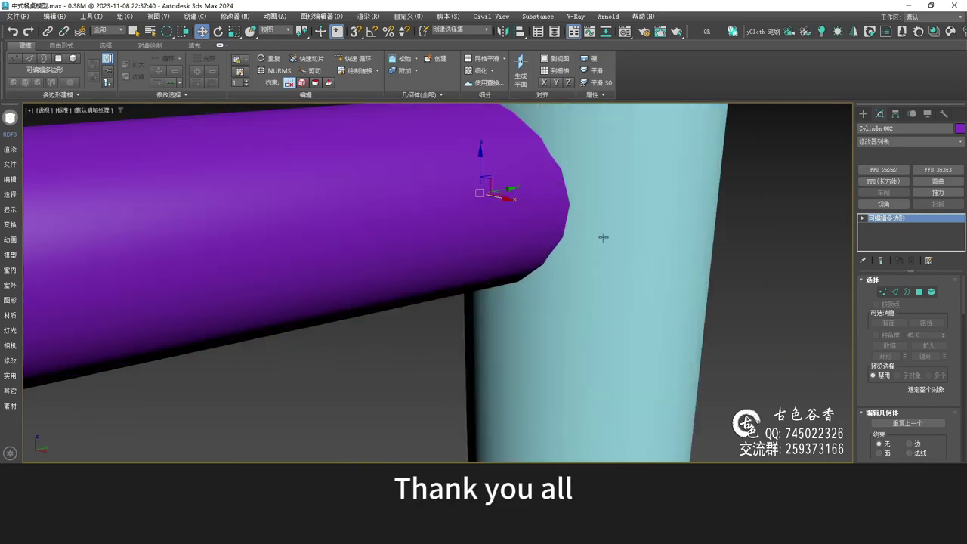
pyautogui.scroll(-6, 504, 203)
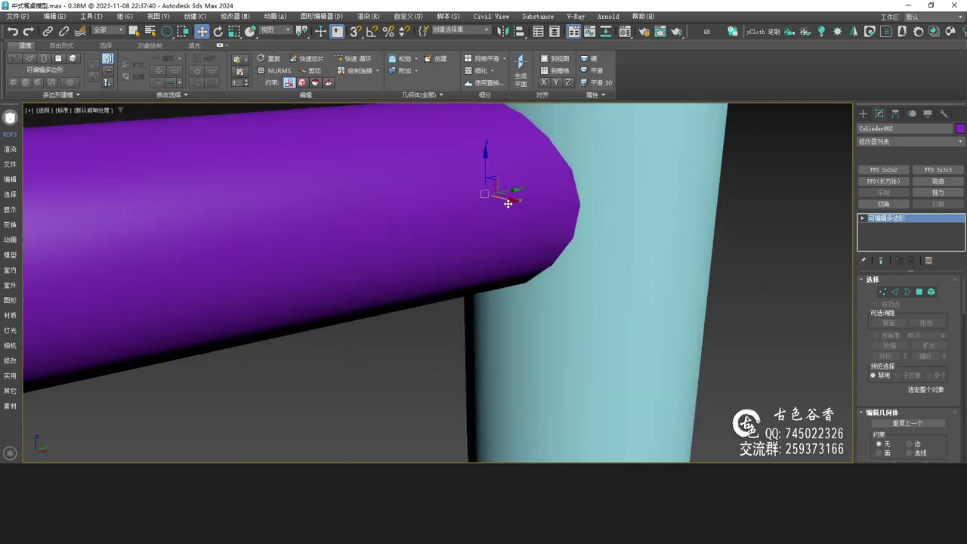
pyautogui.keyDown('alt'); pyautogui.moveTo(466, 272); pyautogui.dragTo(613, 284, button='middle'); pyautogui.keyUp('alt')
pyautogui.scroll(3, 690, 270)
pyautogui.scroll(2, 611, 287)
pyautogui.scroll(-5, 611, 286)
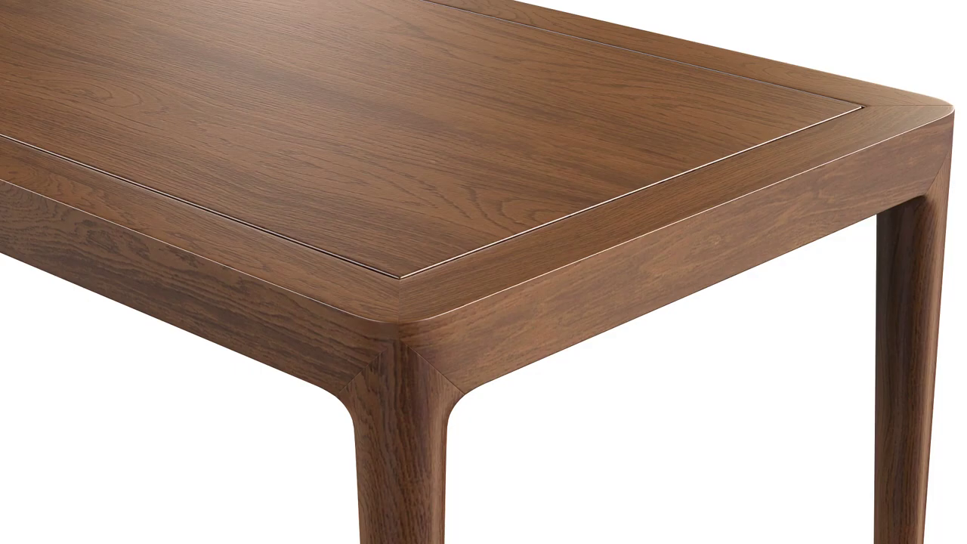